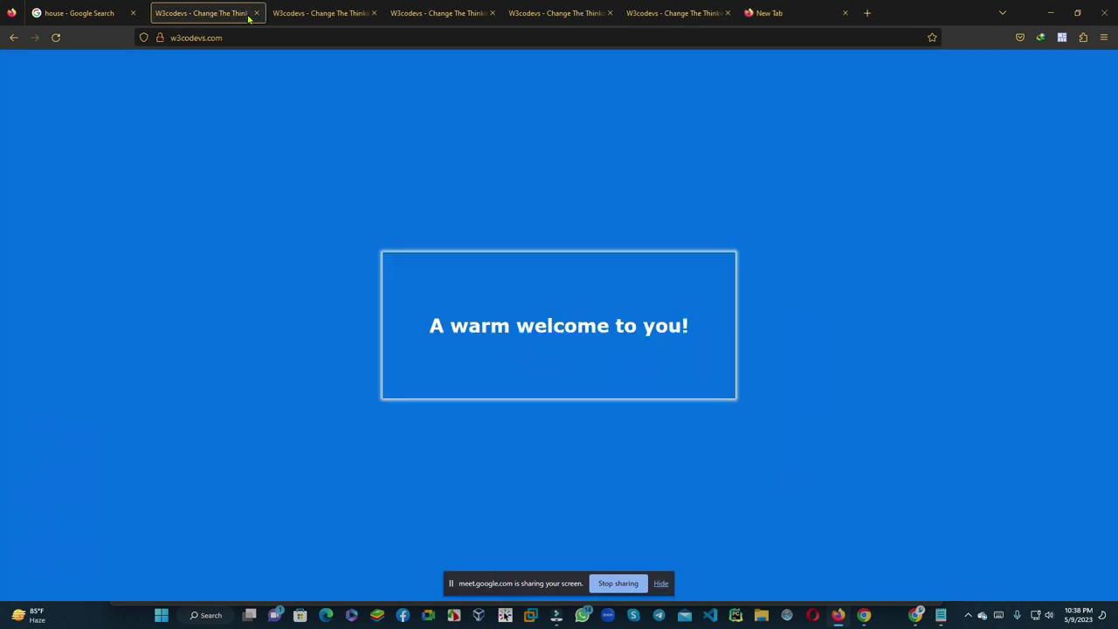
{"action": "left_click", "coordinate": [250, 14]}
{"action": "left_click", "coordinate": [249, 14]}
{"action": "left_click", "coordinate": [250, 14]}
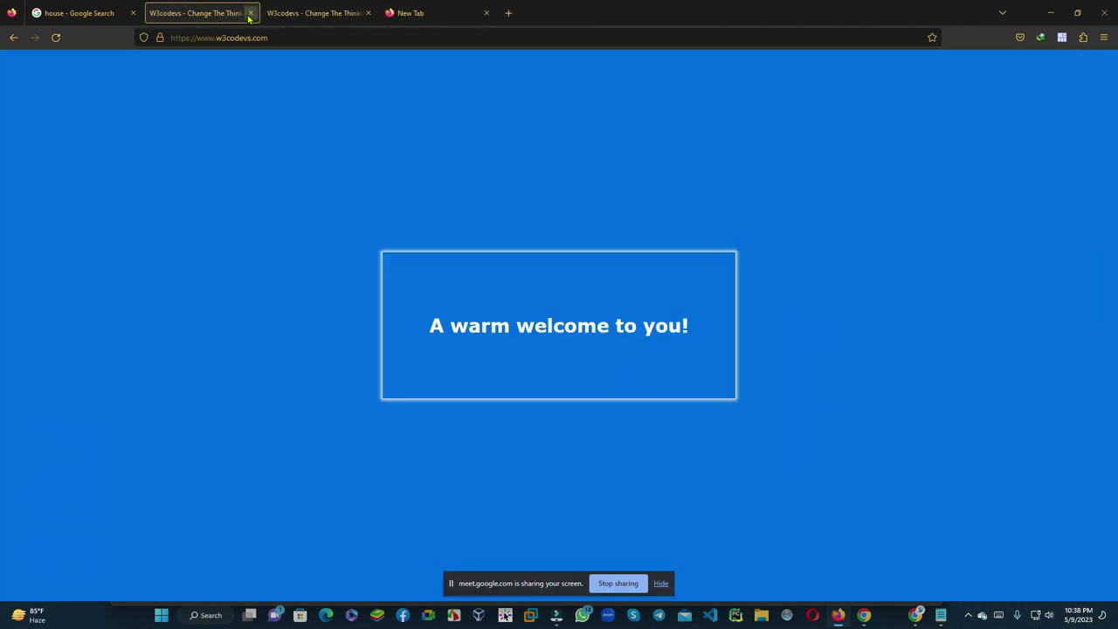
{"action": "left_click", "coordinate": [249, 14]}
{"action": "left_click", "coordinate": [249, 14]}
Step: Search Google for 'it nut hosting'
{"action": "left_click", "coordinate": [321, 35]}
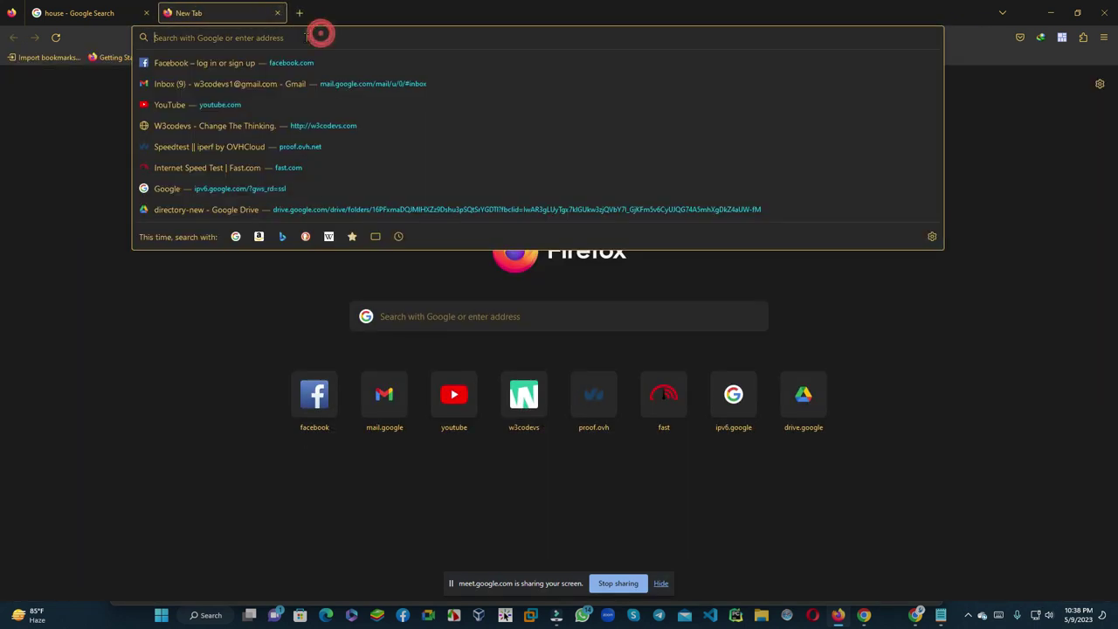
{"action": "type", "text": "it nut"}
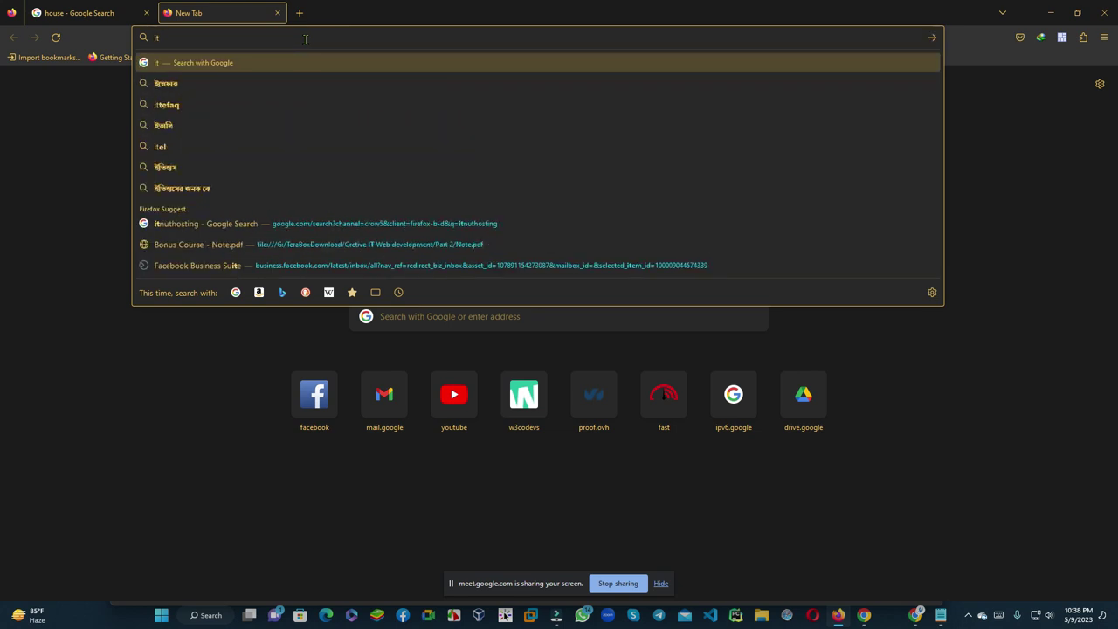
{"action": "type", "text": " hosting"}
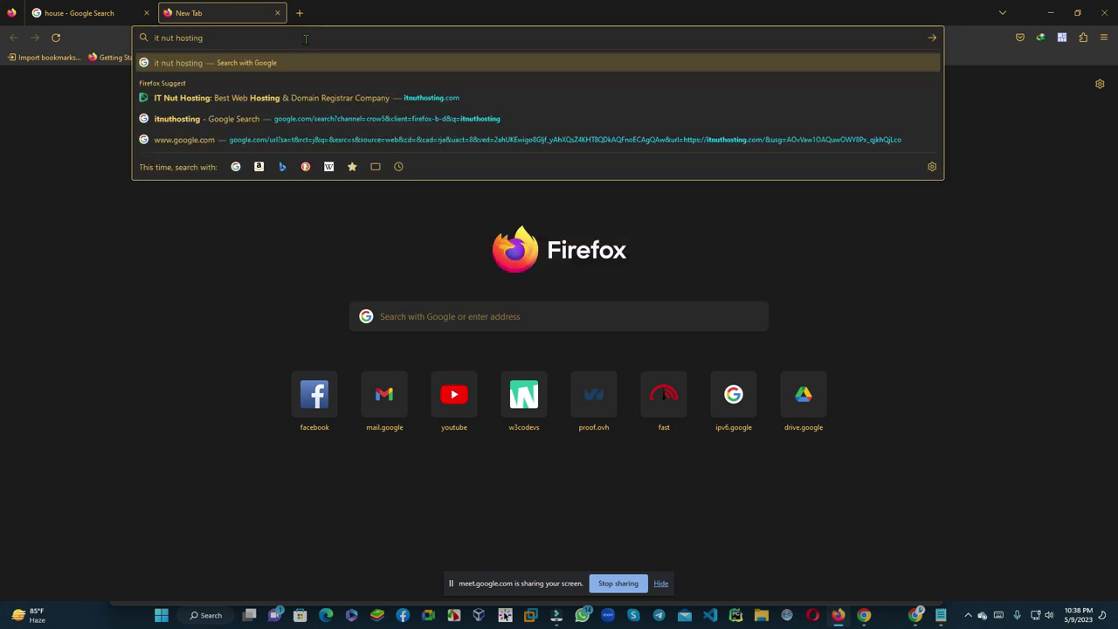
{"action": "key", "text": "Return"}
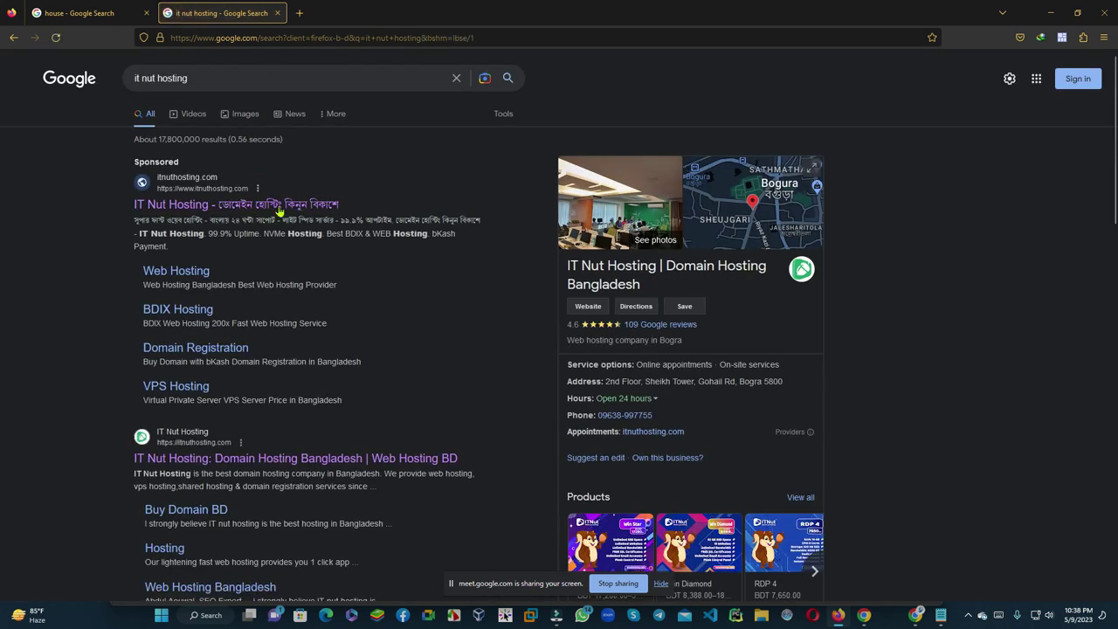
Step: Open the sponsored IT Nut Hosting result, dismiss the notification prompt, and search a name-based .com domain
{"action": "left_click", "coordinate": [281, 205]}
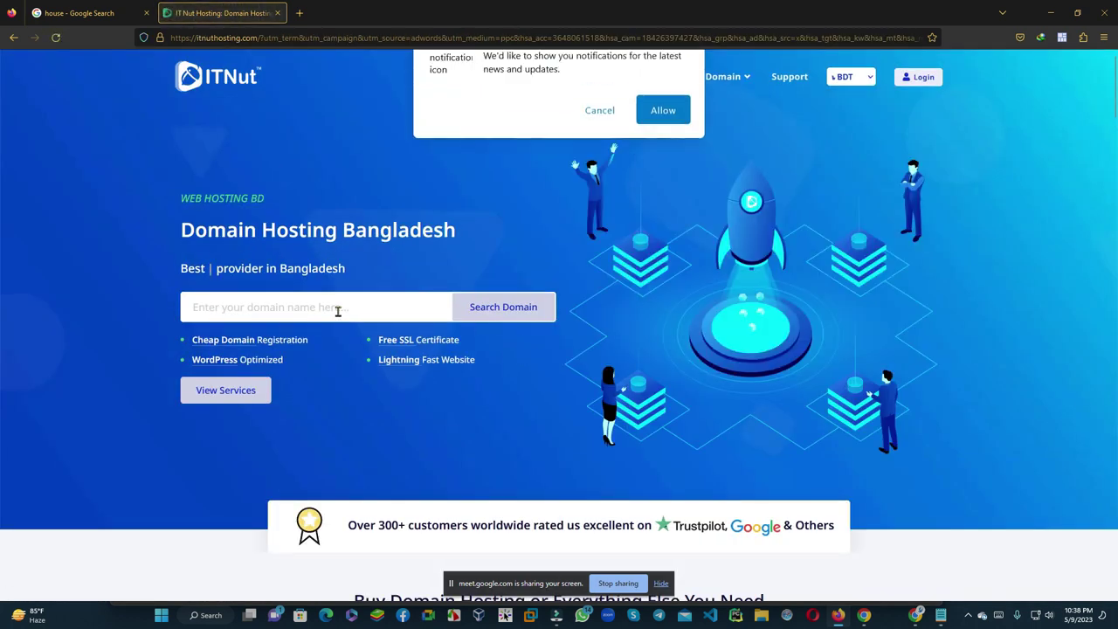
{"action": "left_click", "coordinate": [600, 124]}
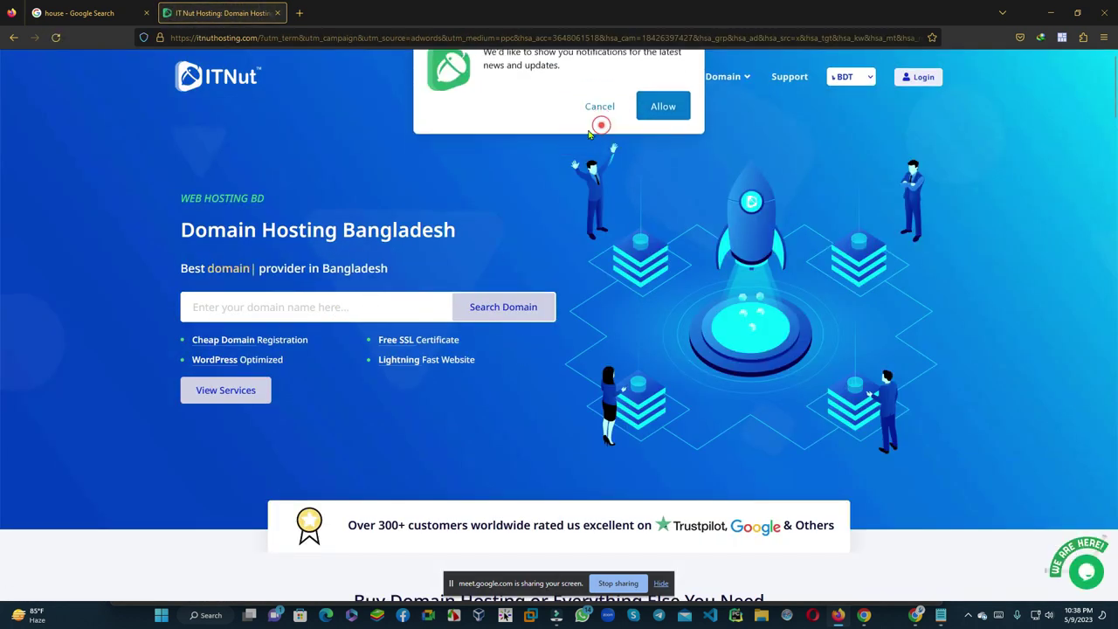
{"action": "left_click", "coordinate": [388, 301]}
{"action": "type", "text": "re"}
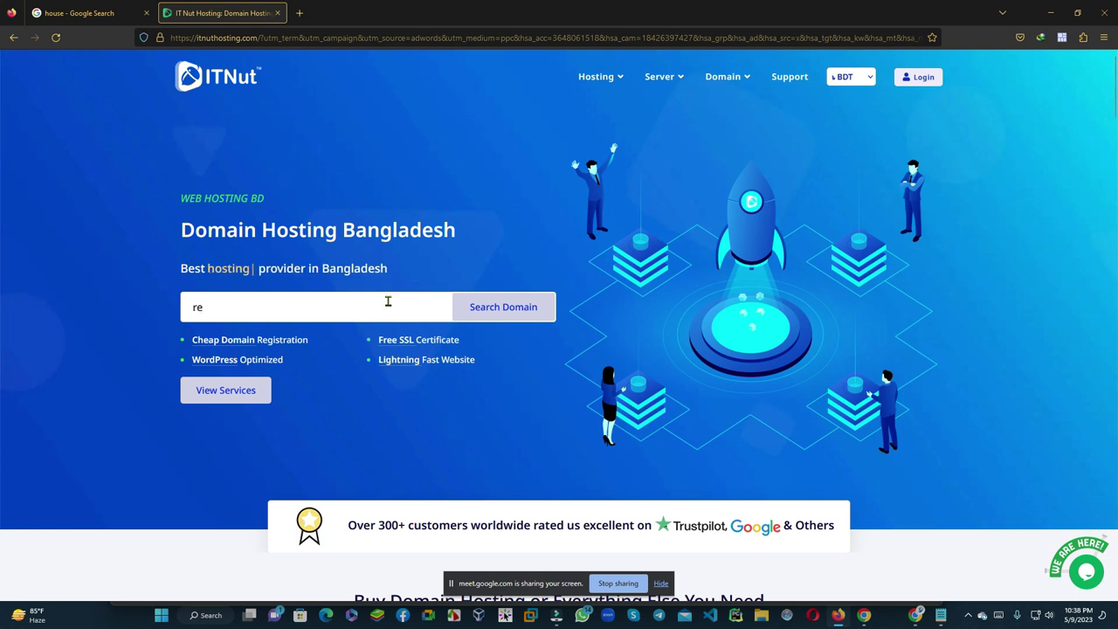
{"action": "type", "text": "zwana"}
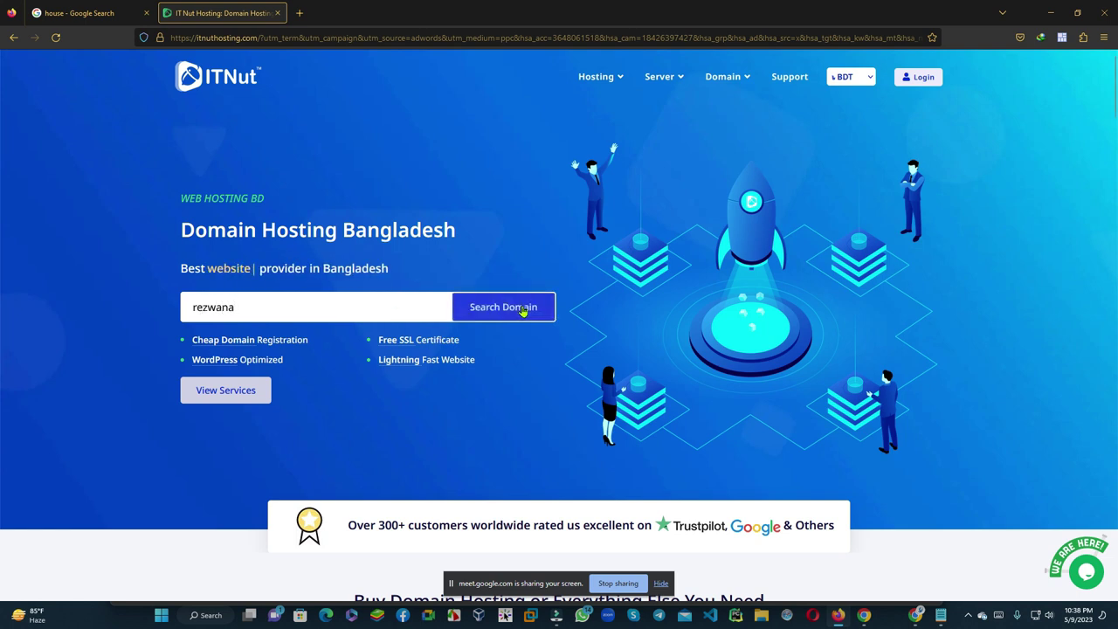
{"action": "left_click", "coordinate": [513, 309]}
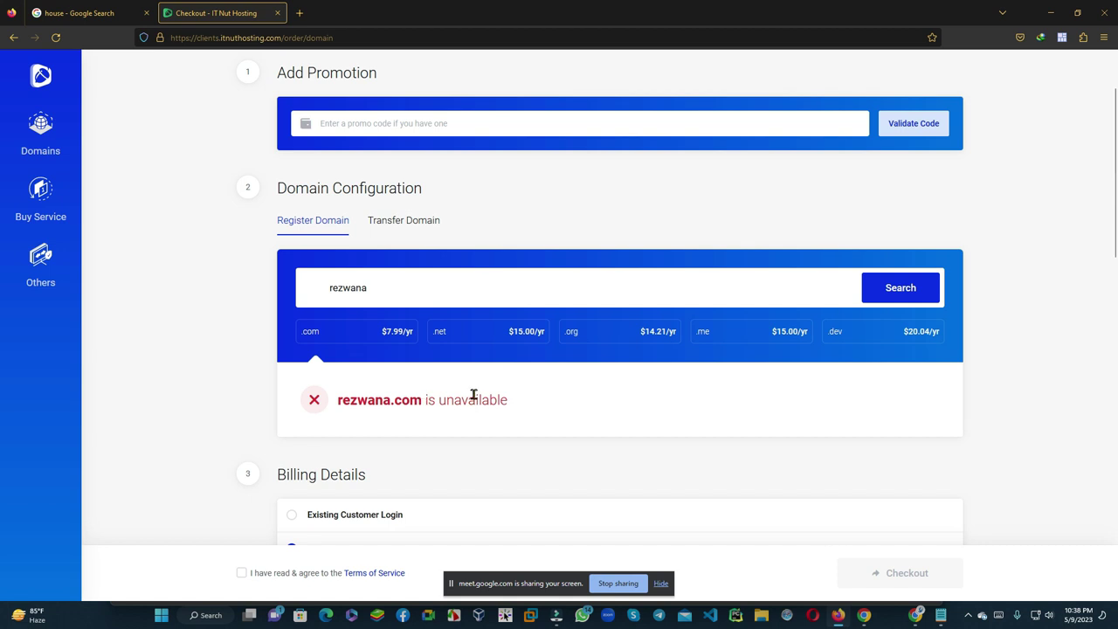
Step: Append 'bd' to the domain name and search again, finding the .com available at $7.99/yr
{"action": "left_click", "coordinate": [419, 285]}
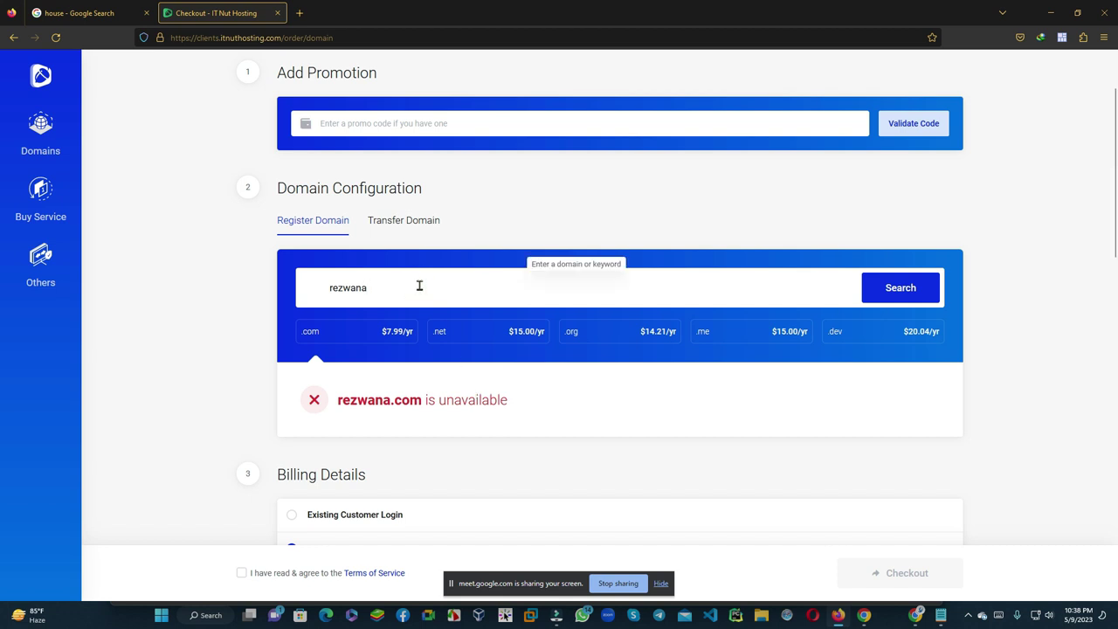
{"action": "type", "text": "bd"}
{"action": "left_click", "coordinate": [914, 288]}
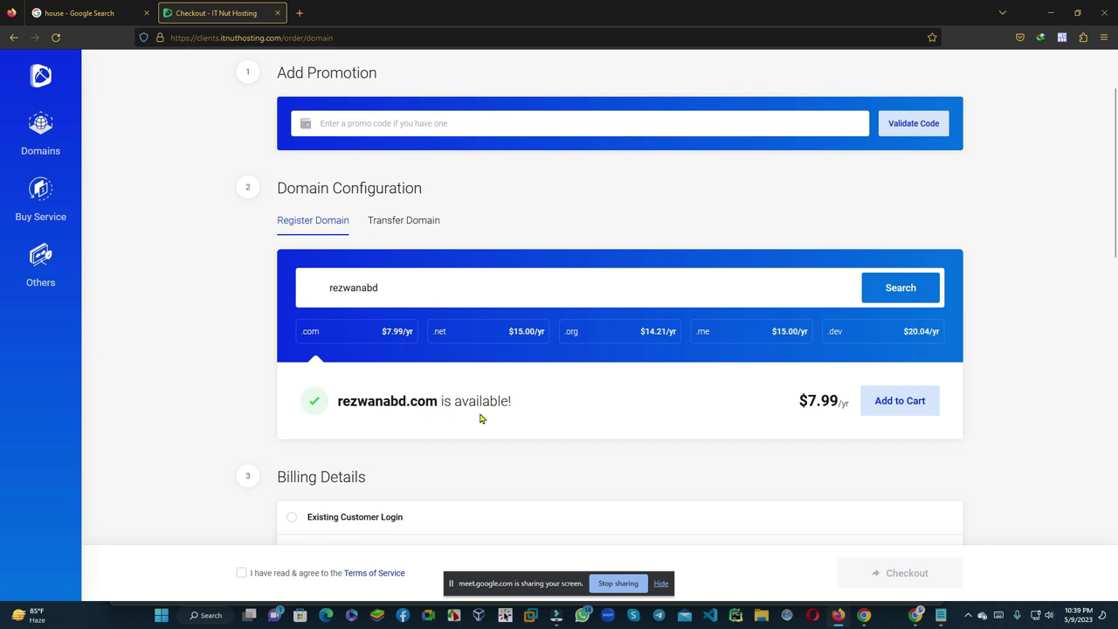
{"action": "scroll", "coordinate": [805, 420], "scroll_direction": "up", "scroll_amount": 1}
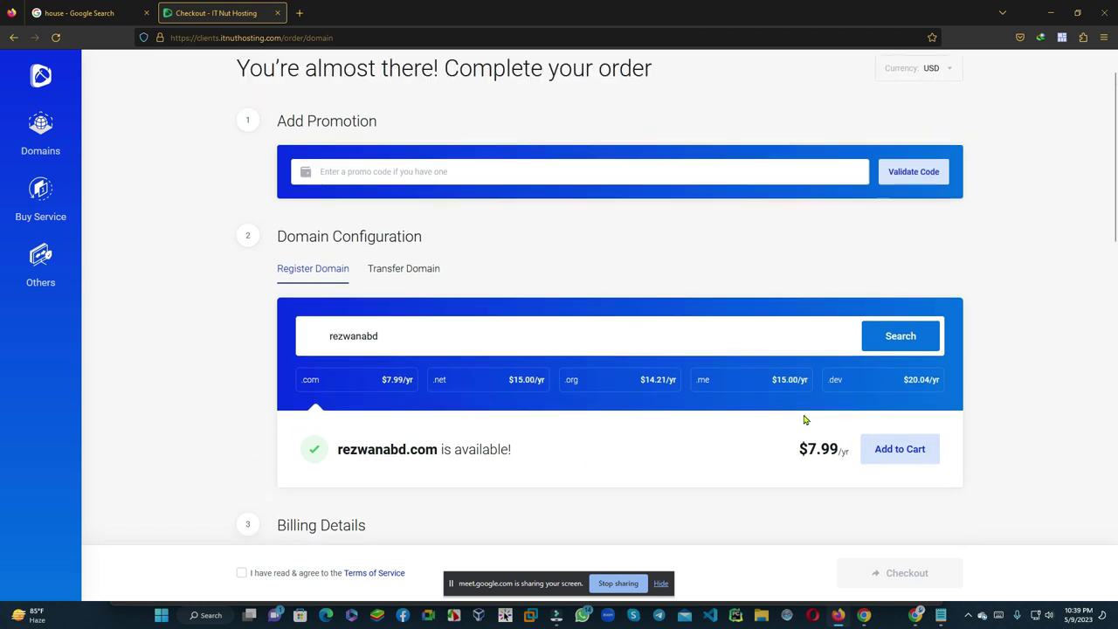
{"action": "scroll", "coordinate": [804, 414], "scroll_direction": "up", "scroll_amount": 1}
{"action": "scroll", "coordinate": [786, 367], "scroll_direction": "down", "scroll_amount": 3}
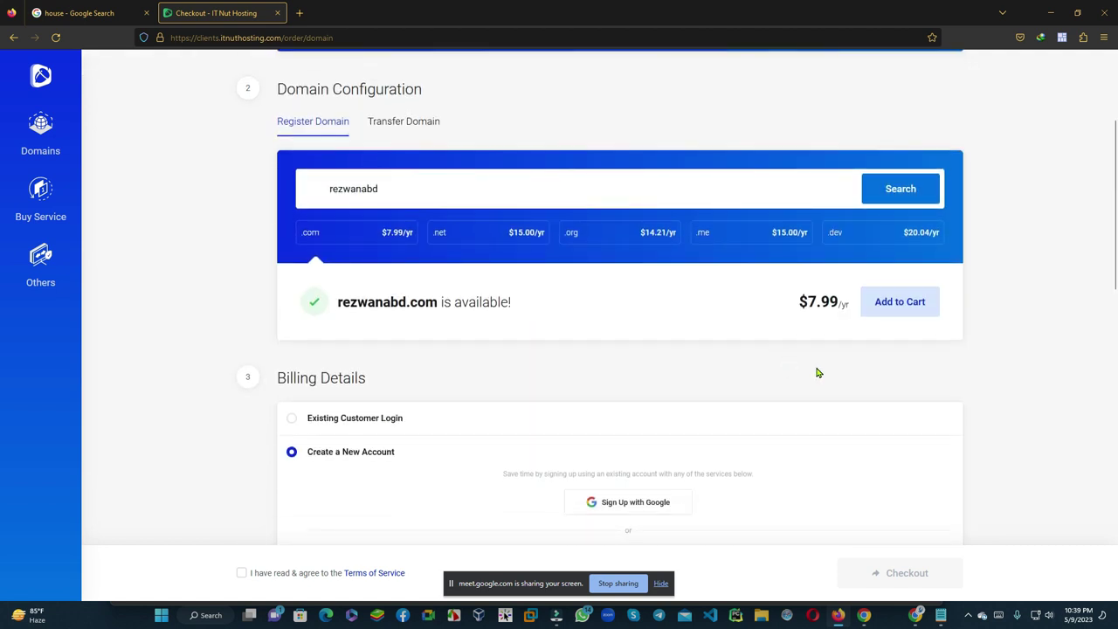
{"action": "scroll", "coordinate": [818, 373], "scroll_direction": "up", "scroll_amount": 4}
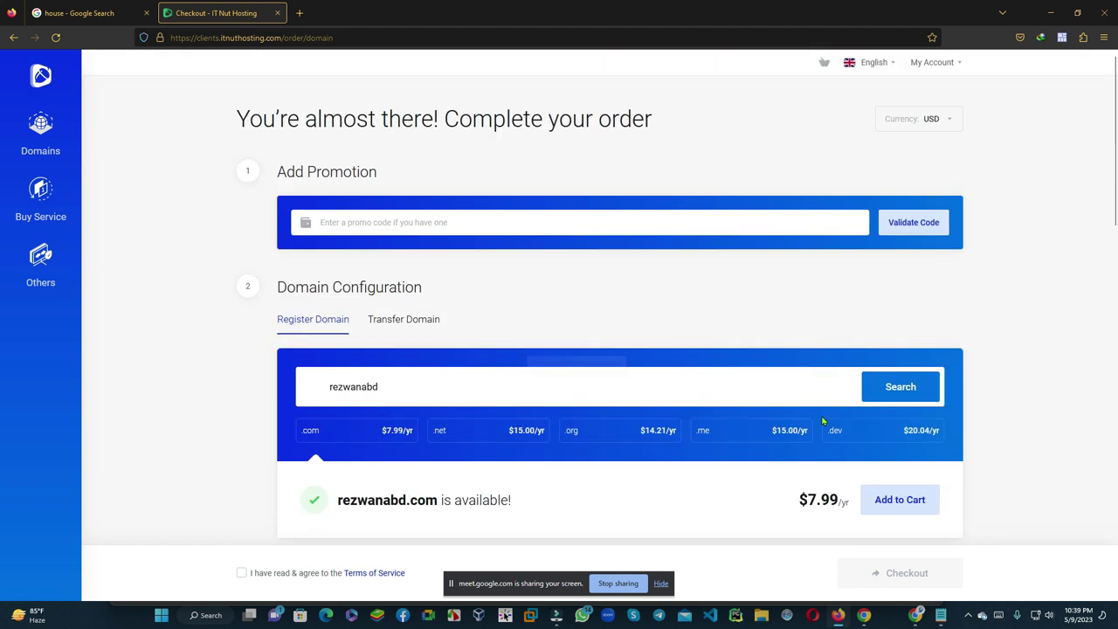
Step: Switch the site currency to BDT and confirm
{"action": "left_click", "coordinate": [887, 64]}
{"action": "left_click", "coordinate": [1023, 167]}
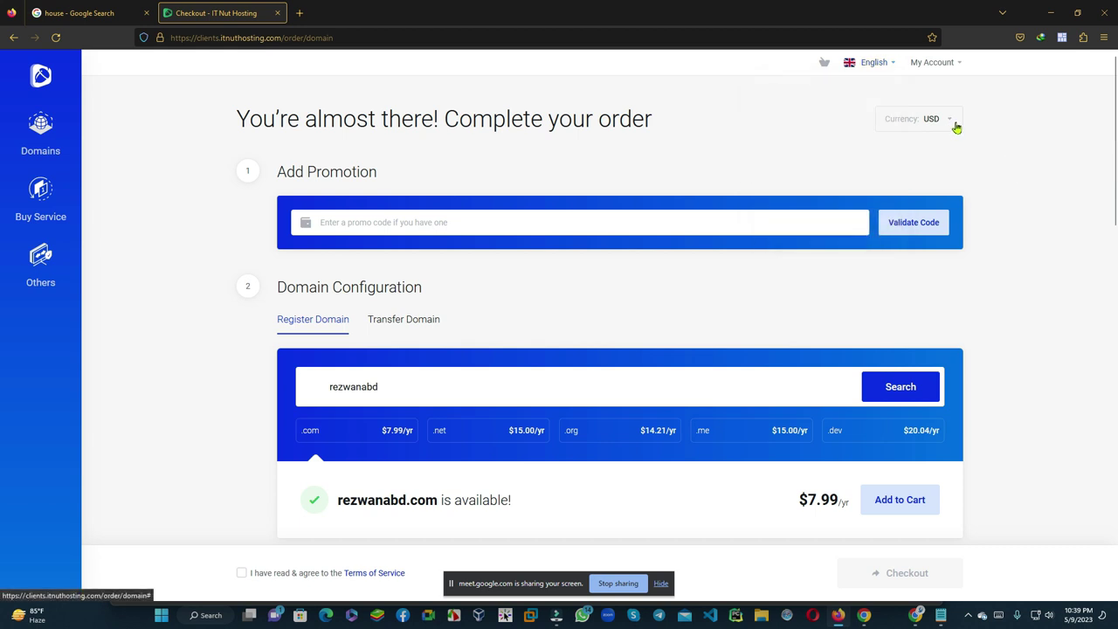
{"action": "left_click", "coordinate": [956, 125]}
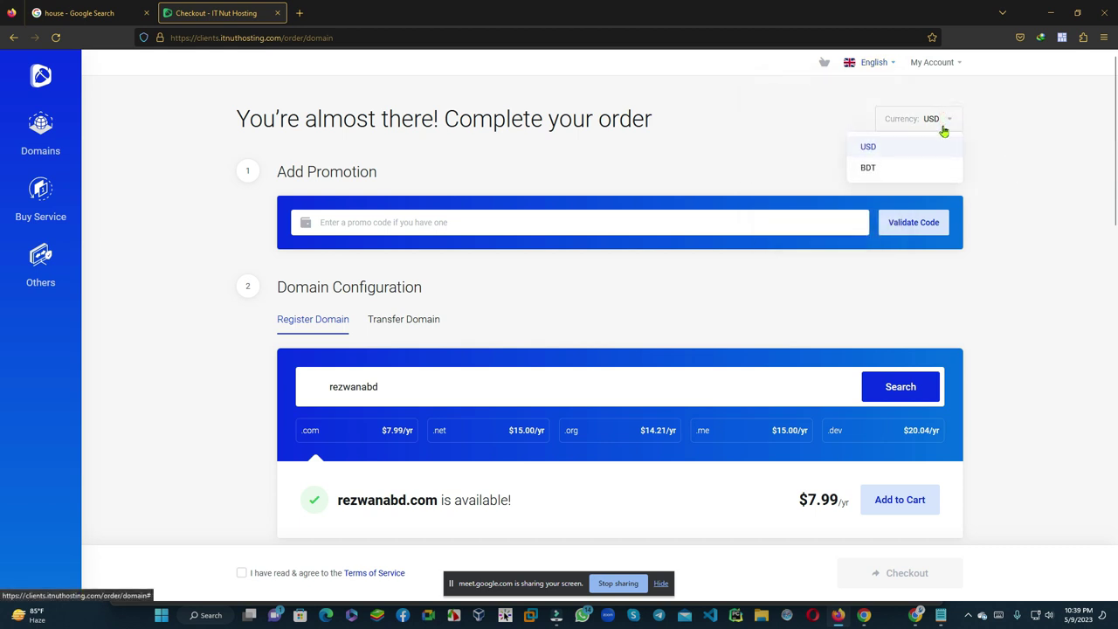
{"action": "left_click", "coordinate": [887, 169]}
{"action": "left_click", "coordinate": [834, 200]}
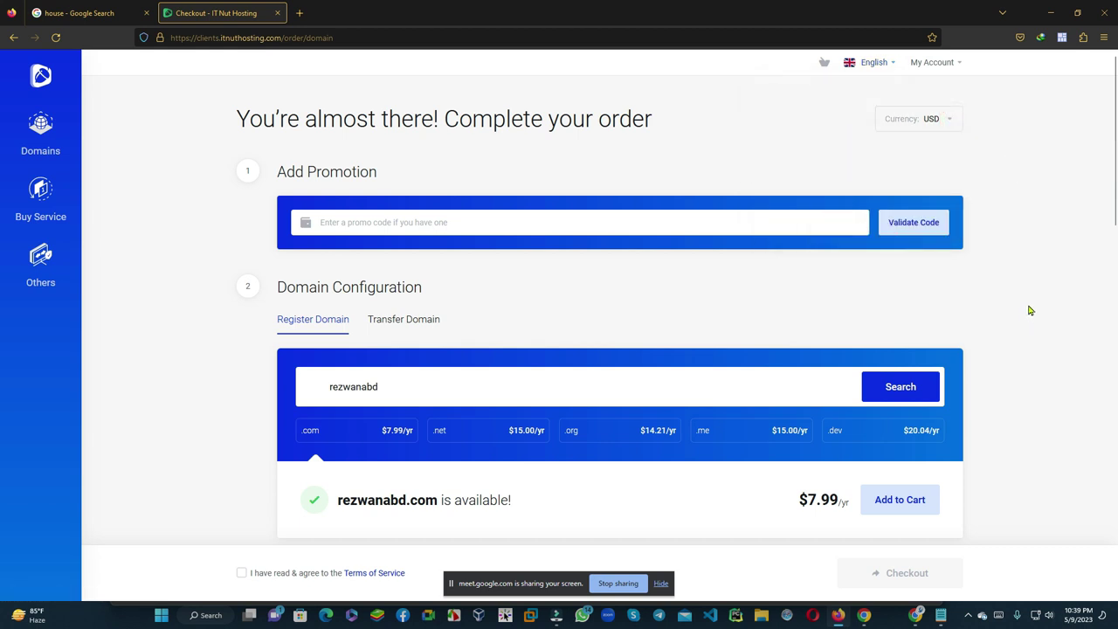
Step: Review the Domain TLDs price table with .com at ৳799.00/yr, then type 'jn'
{"action": "scroll", "coordinate": [1083, 402], "scroll_direction": "down", "scroll_amount": 3}
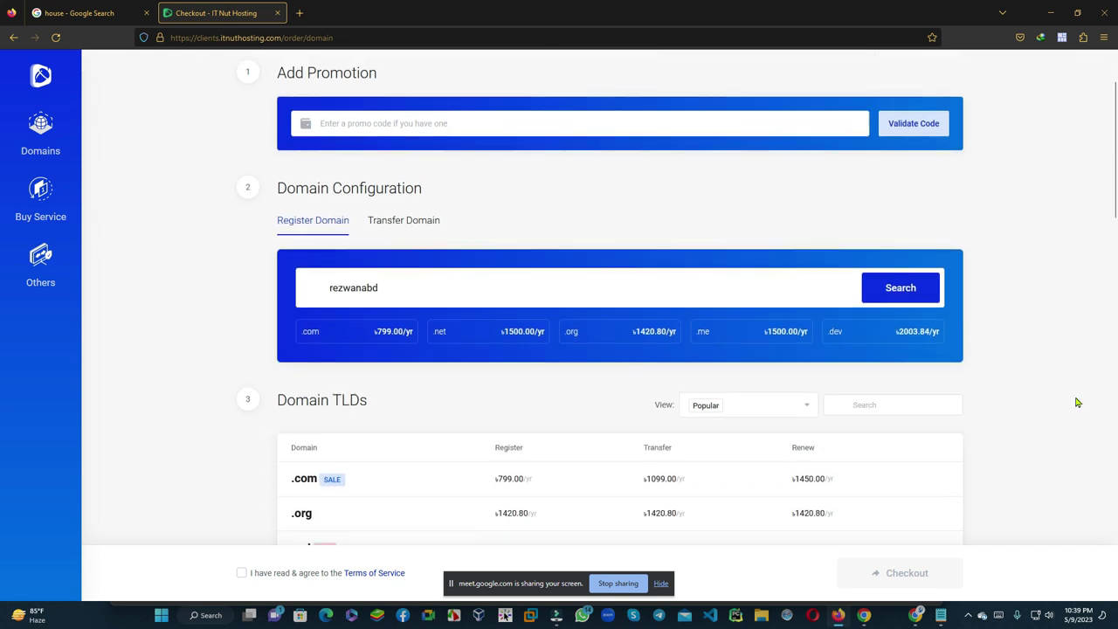
{"action": "scroll", "coordinate": [991, 399], "scroll_direction": "down", "scroll_amount": 2}
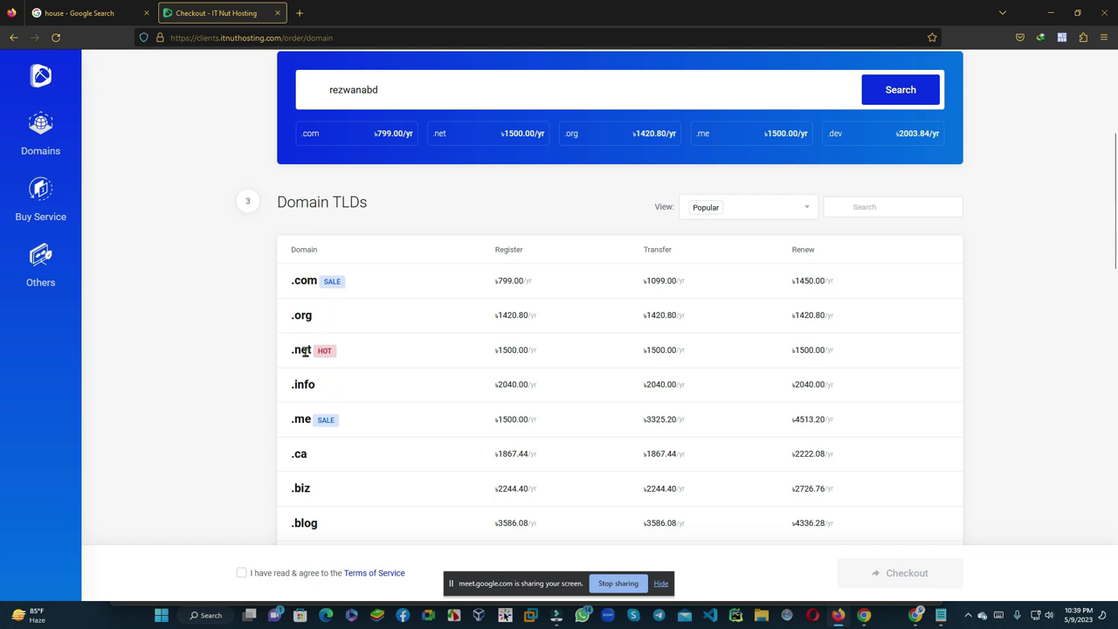
{"action": "scroll", "coordinate": [591, 379], "scroll_direction": "up", "scroll_amount": 1}
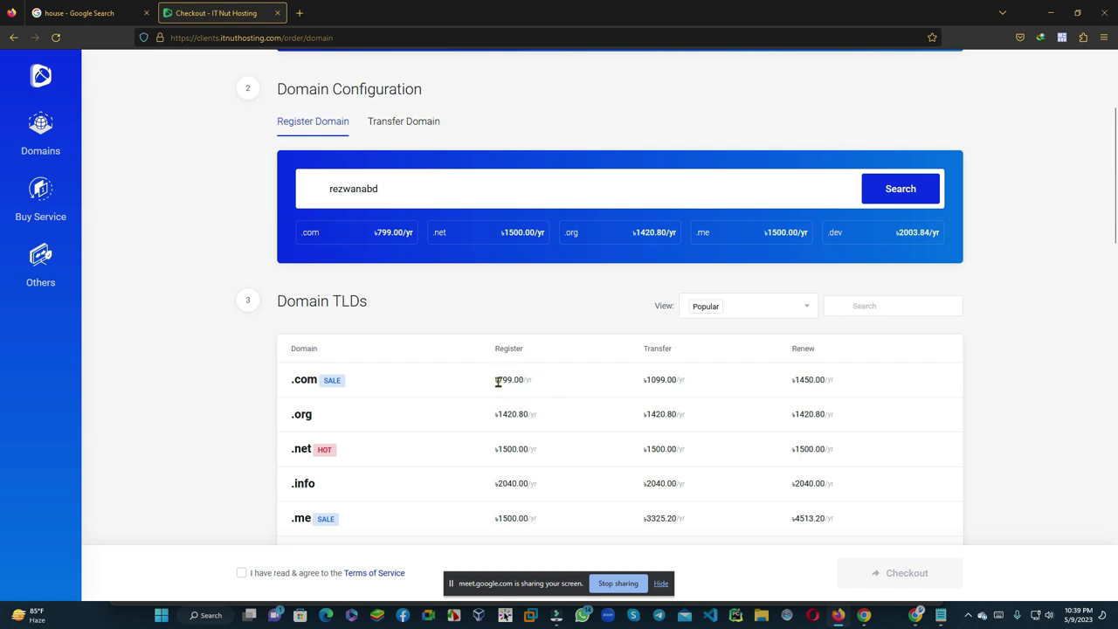
{"action": "left_click_drag", "start_coordinate": [497, 379], "coordinate": [531, 389]}
{"action": "double_click", "coordinate": [349, 297]}
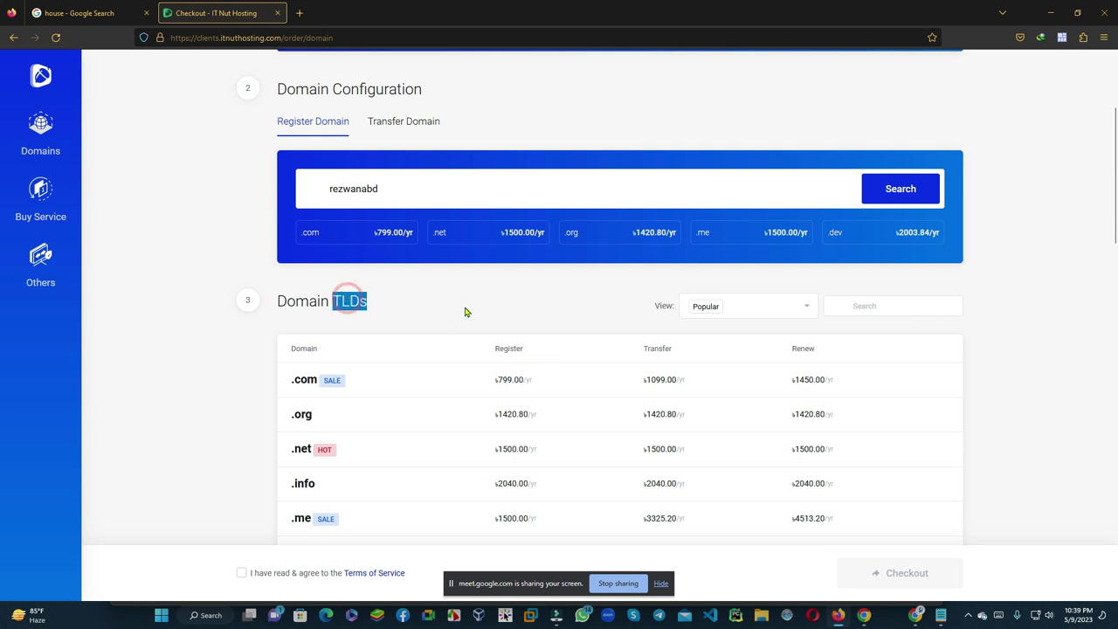
{"action": "left_click", "coordinate": [458, 303]}
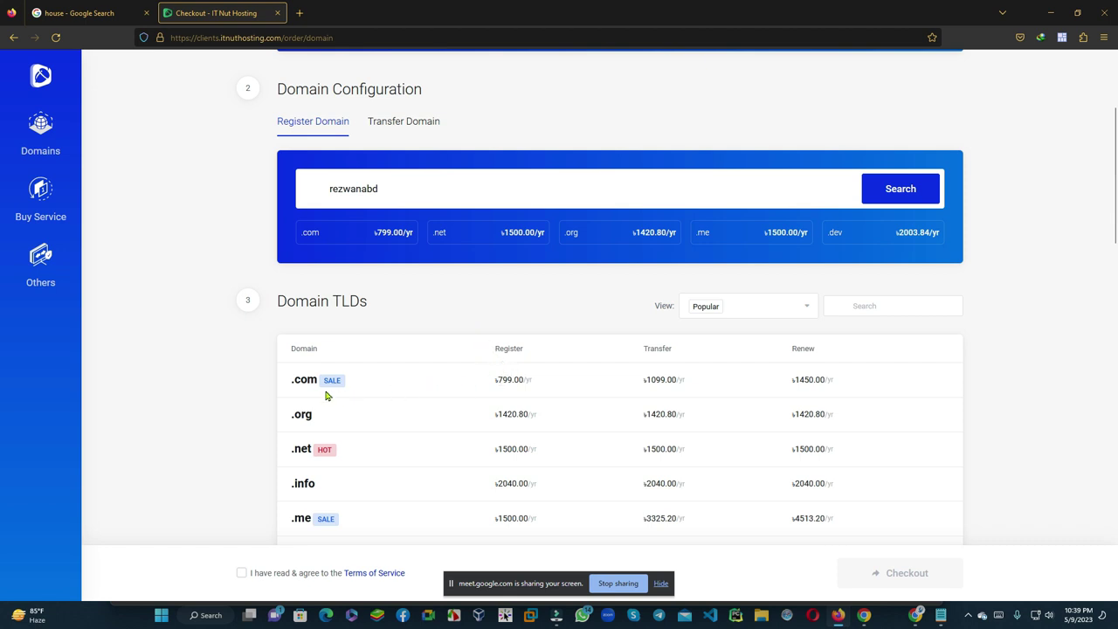
{"action": "double_click", "coordinate": [490, 385]}
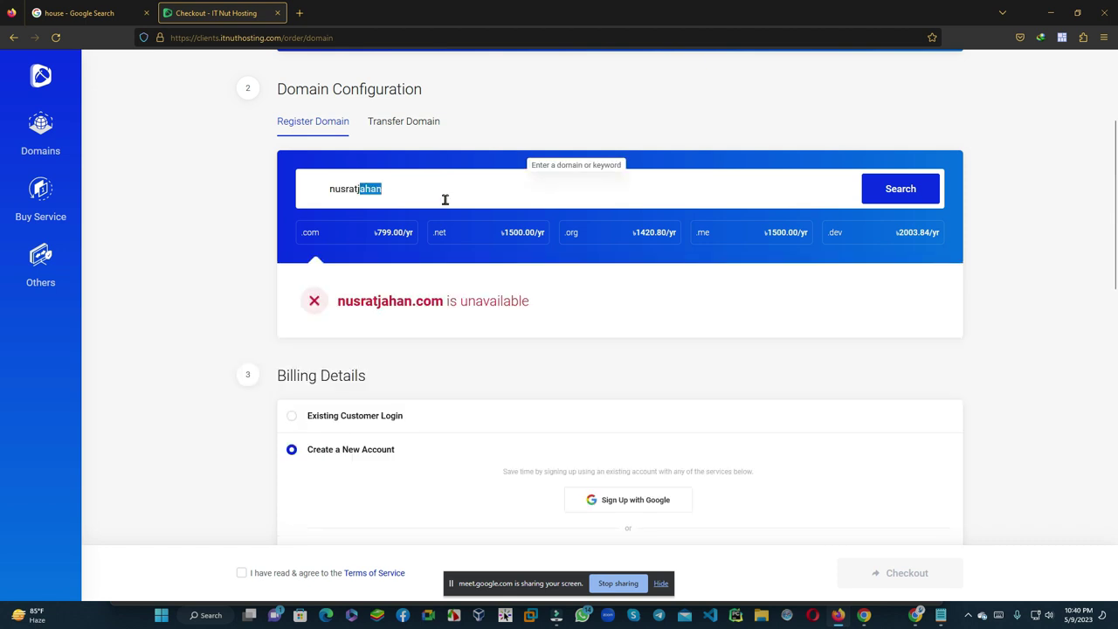
{"action": "type", "text": "j"}
{"action": "type", "text": "nj"}
Step: Search the shortened domain name, getting .com available at ৳799.00/yr, and open the homepage in a new tab
{"action": "left_click", "coordinate": [895, 191]}
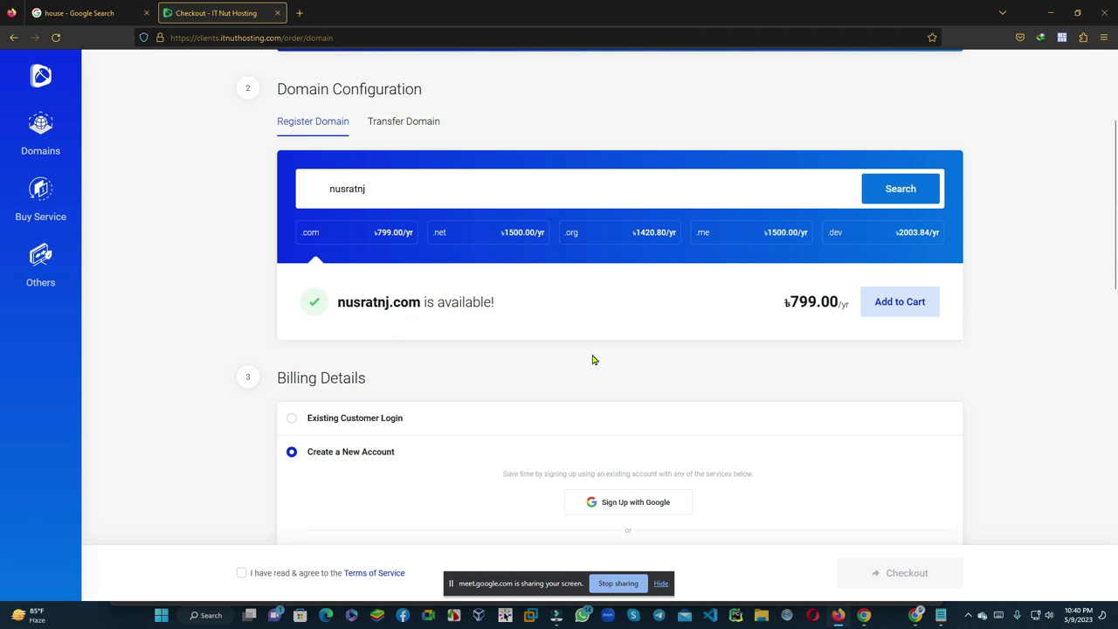
{"action": "scroll", "coordinate": [621, 347], "scroll_direction": "up", "scroll_amount": 3}
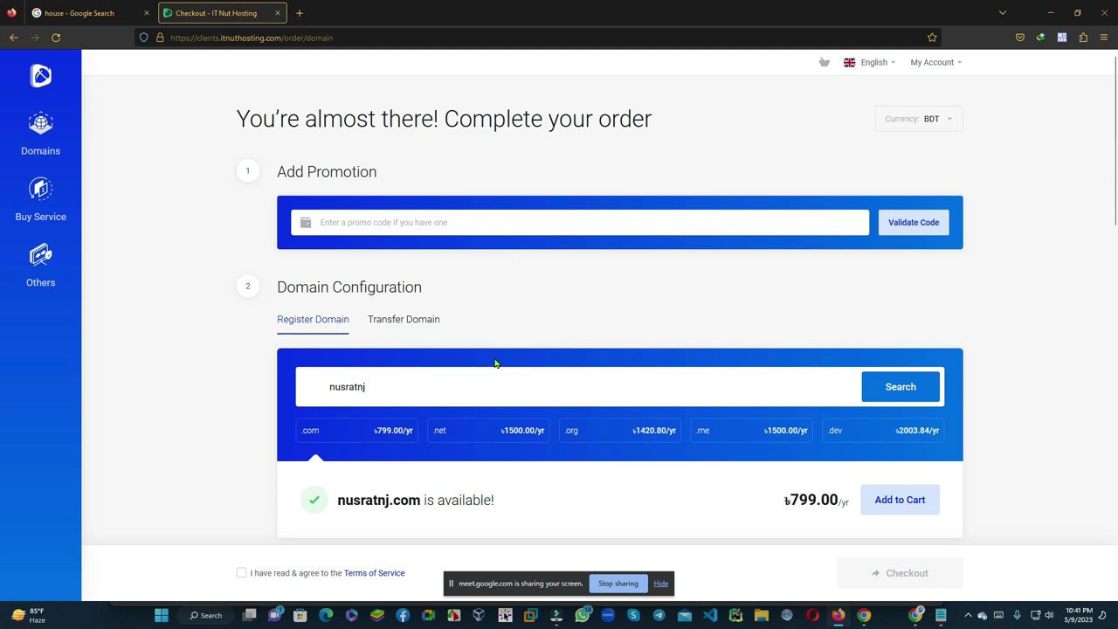
{"action": "left_click", "coordinate": [595, 277]}
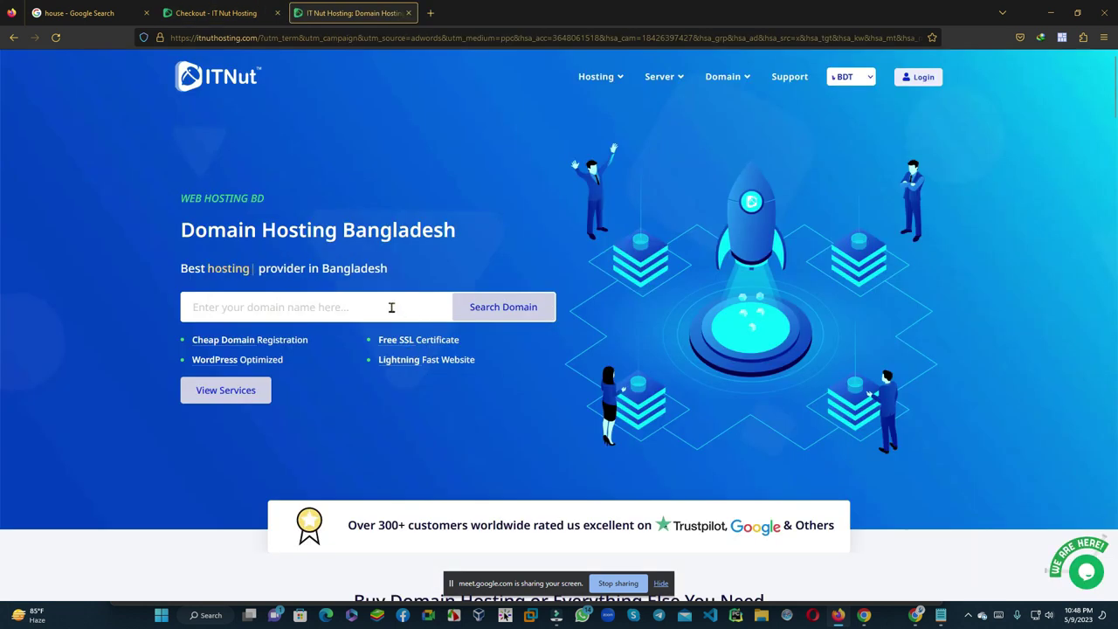
Step: Back on the checkout tab, erase the previous name from the domain search box
{"action": "left_click", "coordinate": [210, 13]}
{"action": "scroll", "coordinate": [707, 331], "scroll_direction": "down", "scroll_amount": 2}
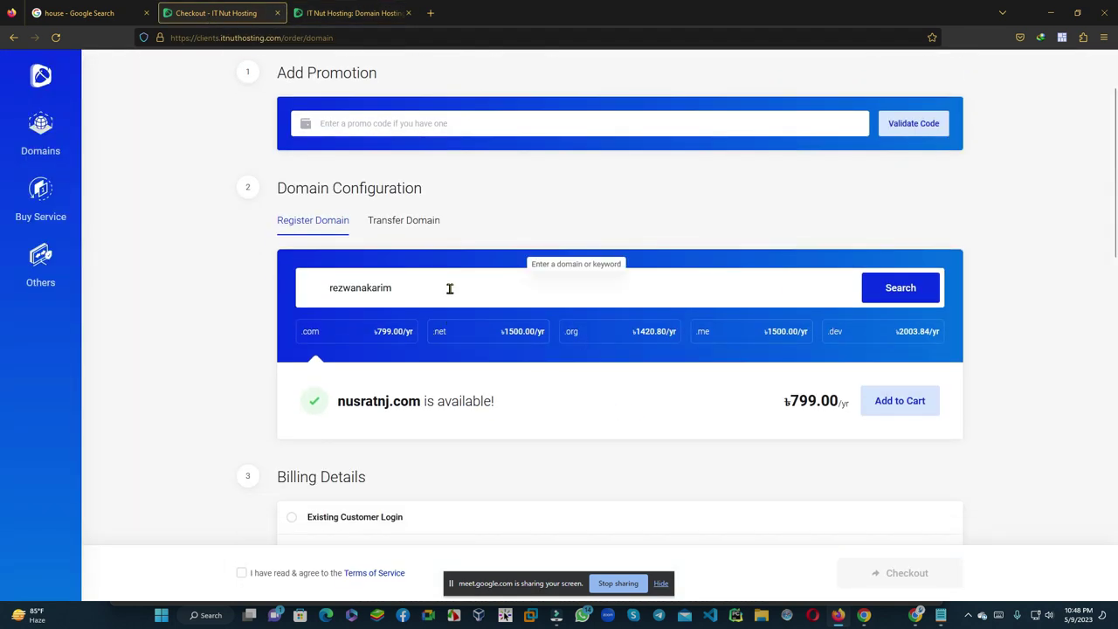
{"action": "double_click", "coordinate": [449, 287]}
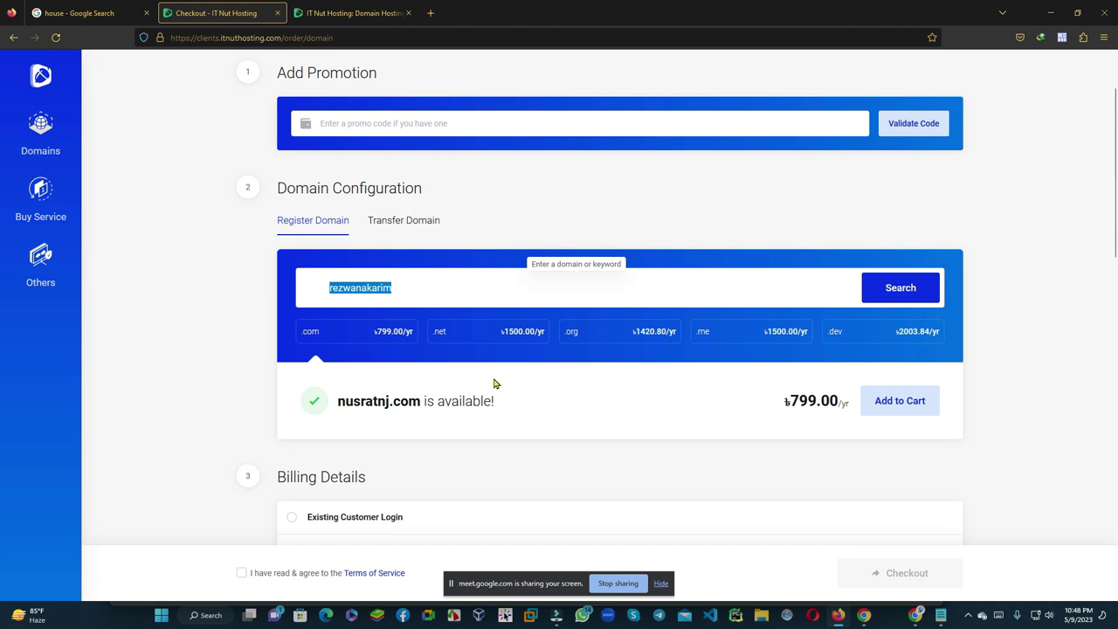
{"action": "key", "text": "BackSpace"}
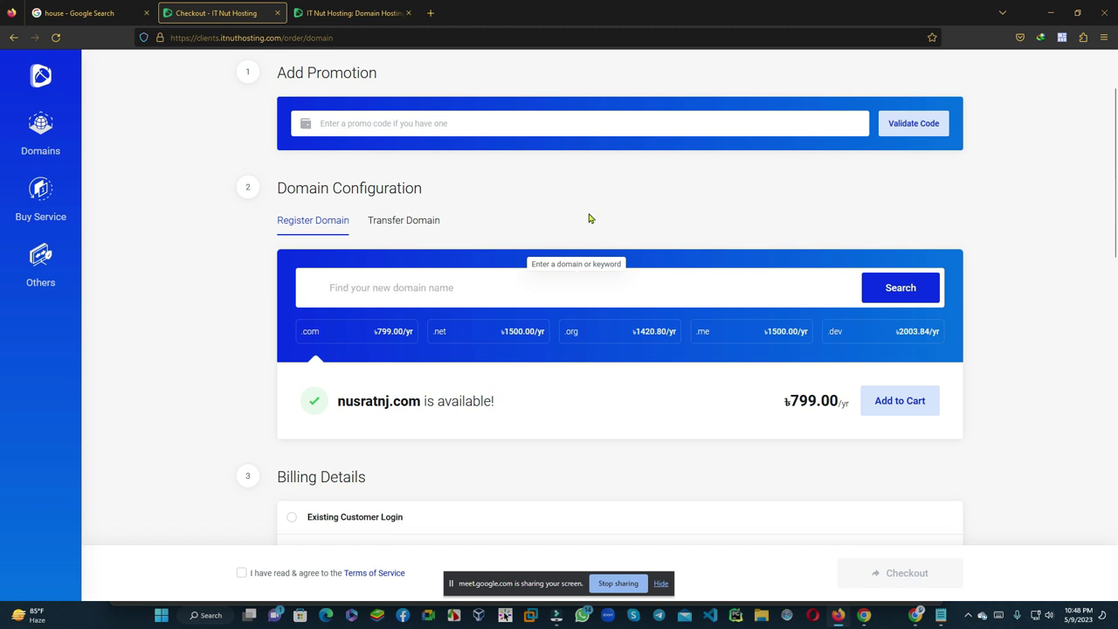
{"action": "left_click", "coordinate": [588, 215]}
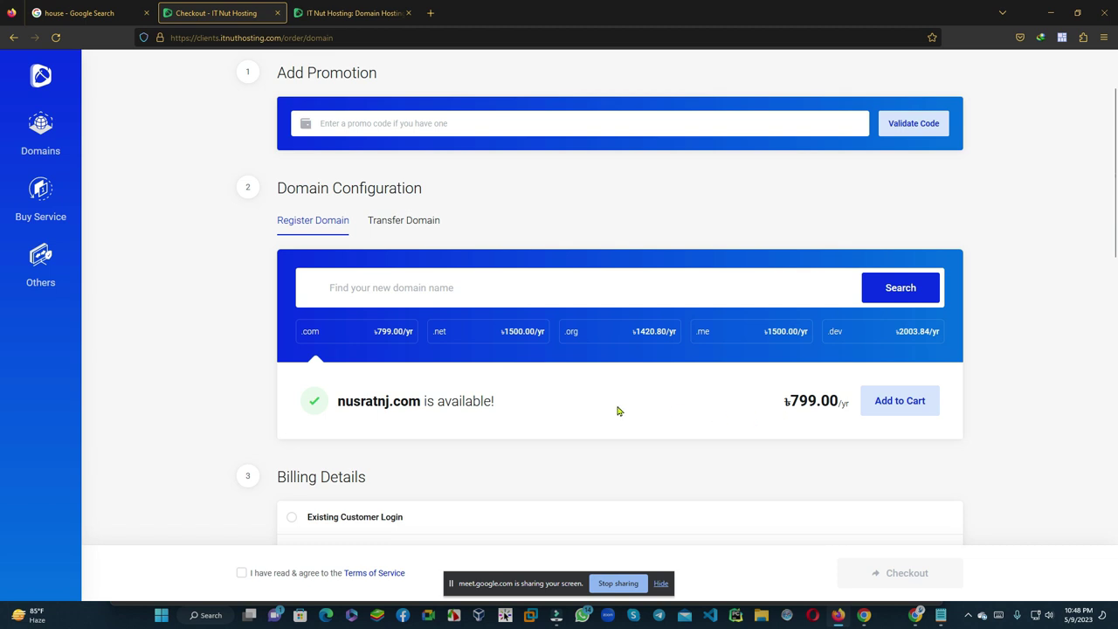
{"action": "scroll", "coordinate": [599, 409], "scroll_direction": "up", "scroll_amount": 1}
{"action": "scroll", "coordinate": [699, 412], "scroll_direction": "down", "scroll_amount": 1}
Step: Add the available .com domain to the cart and review nameservers dns1 and dns2.itnuthosting.com
{"action": "left_click", "coordinate": [923, 406]}
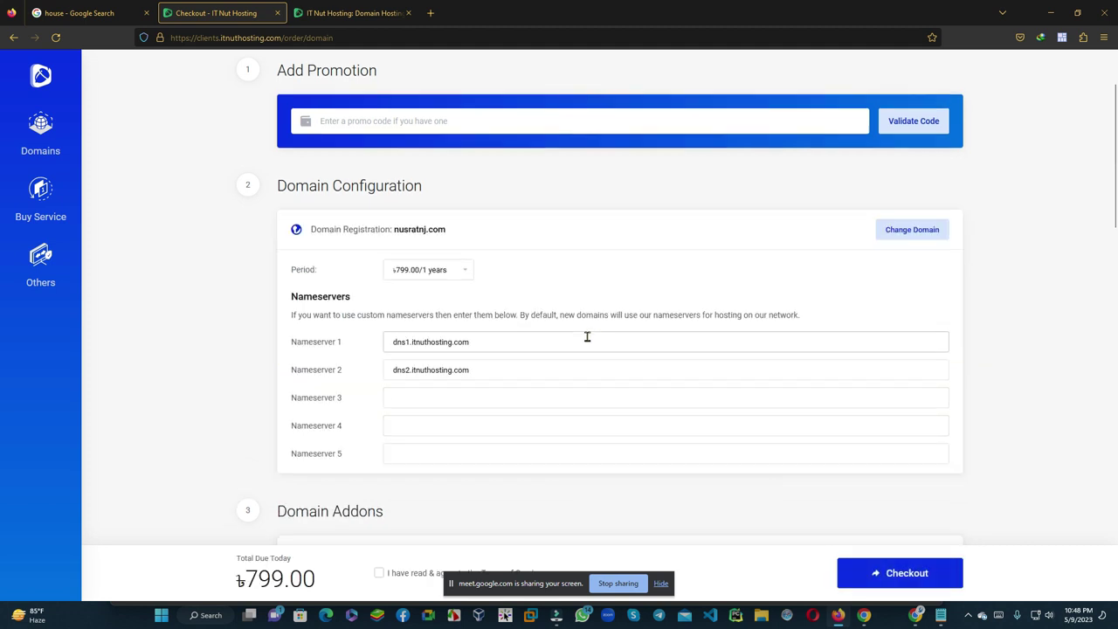
{"action": "scroll", "coordinate": [577, 332], "scroll_direction": "down", "scroll_amount": 1}
{"action": "left_click", "coordinate": [450, 248]}
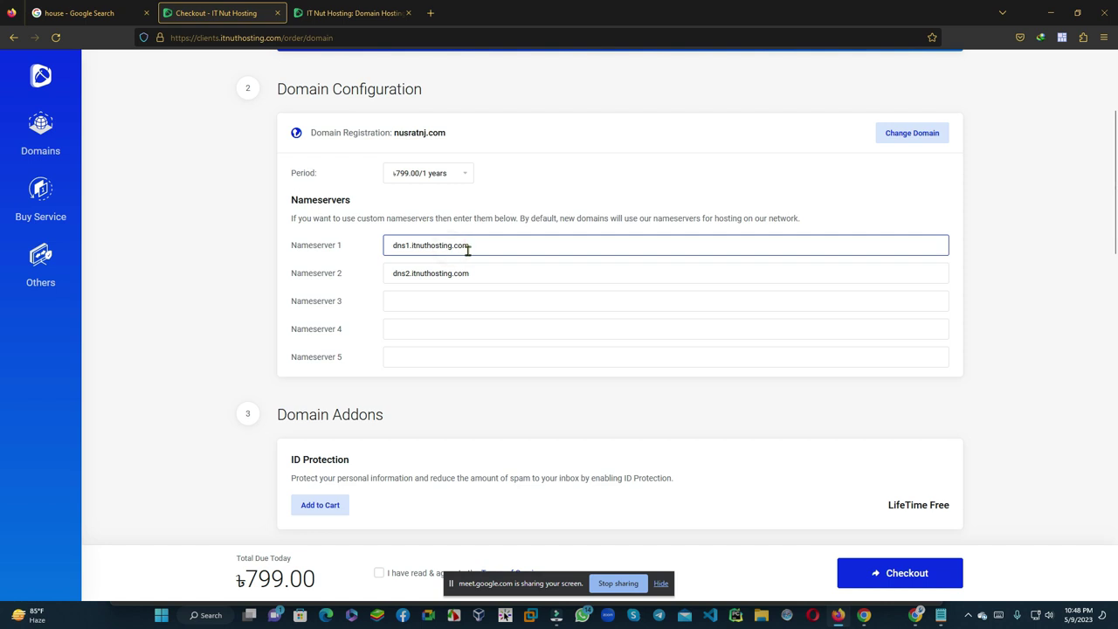
{"action": "left_click", "coordinate": [468, 246]}
{"action": "left_click", "coordinate": [485, 274]}
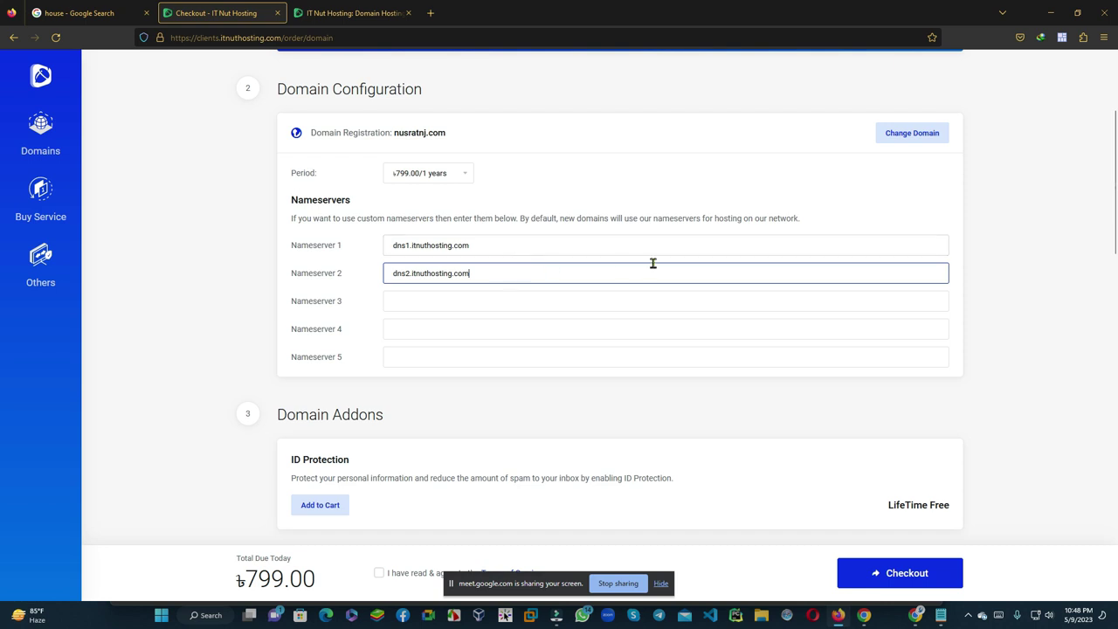
Step: Try Existing Customer Login, then switch Billing Details back to Create a New Account
{"action": "scroll", "coordinate": [638, 271], "scroll_direction": "down", "scroll_amount": 2}
{"action": "scroll", "coordinate": [637, 272], "scroll_direction": "down", "scroll_amount": 2}
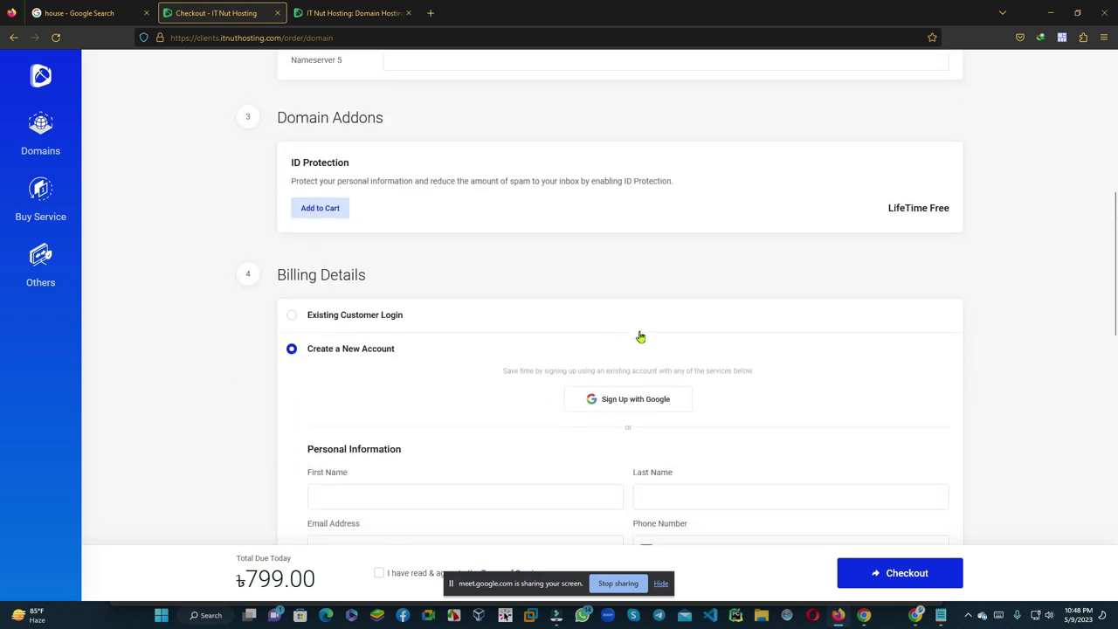
{"action": "scroll", "coordinate": [642, 333], "scroll_direction": "up", "scroll_amount": 1}
{"action": "scroll", "coordinate": [642, 333], "scroll_direction": "up", "scroll_amount": 1}
{"action": "scroll", "coordinate": [507, 315], "scroll_direction": "down", "scroll_amount": 3}
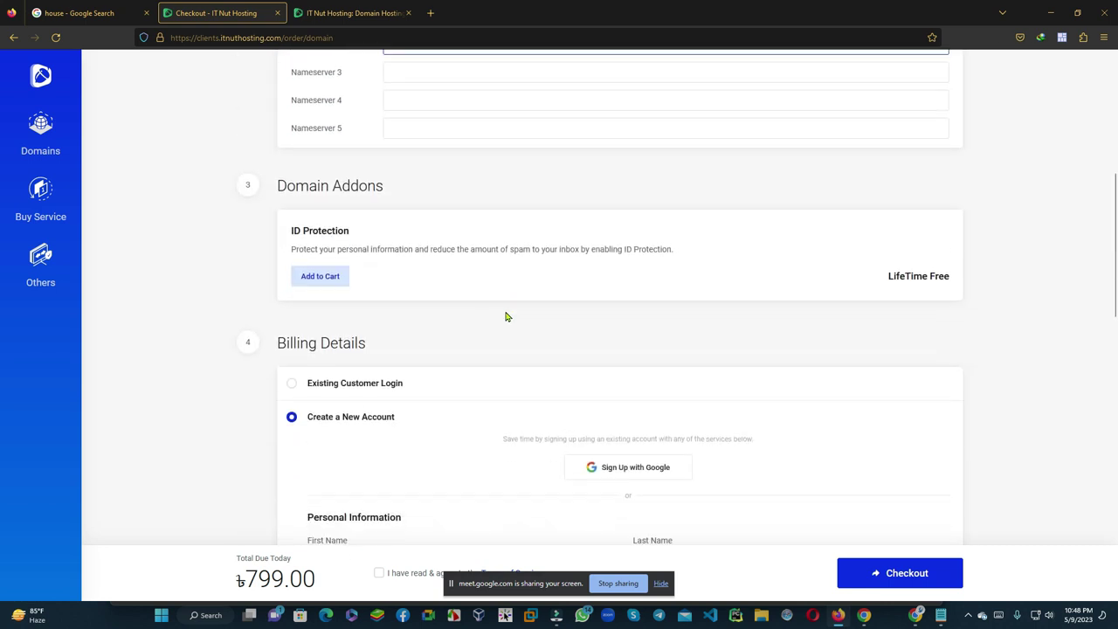
{"action": "scroll", "coordinate": [669, 337], "scroll_direction": "down", "scroll_amount": 2}
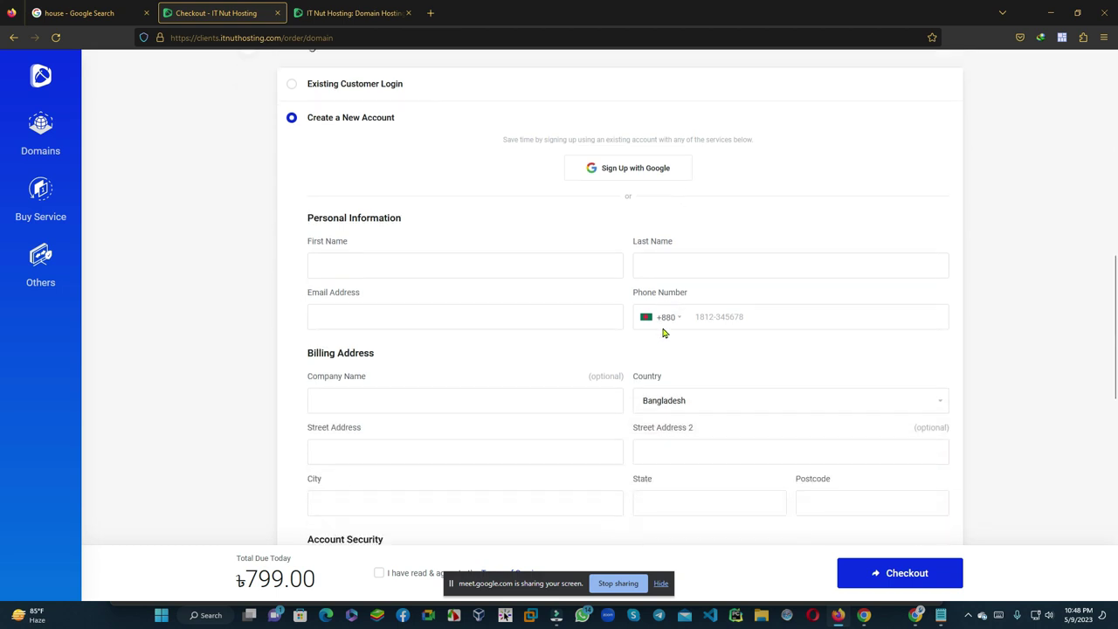
{"action": "scroll", "coordinate": [661, 331], "scroll_direction": "up", "scroll_amount": 4}
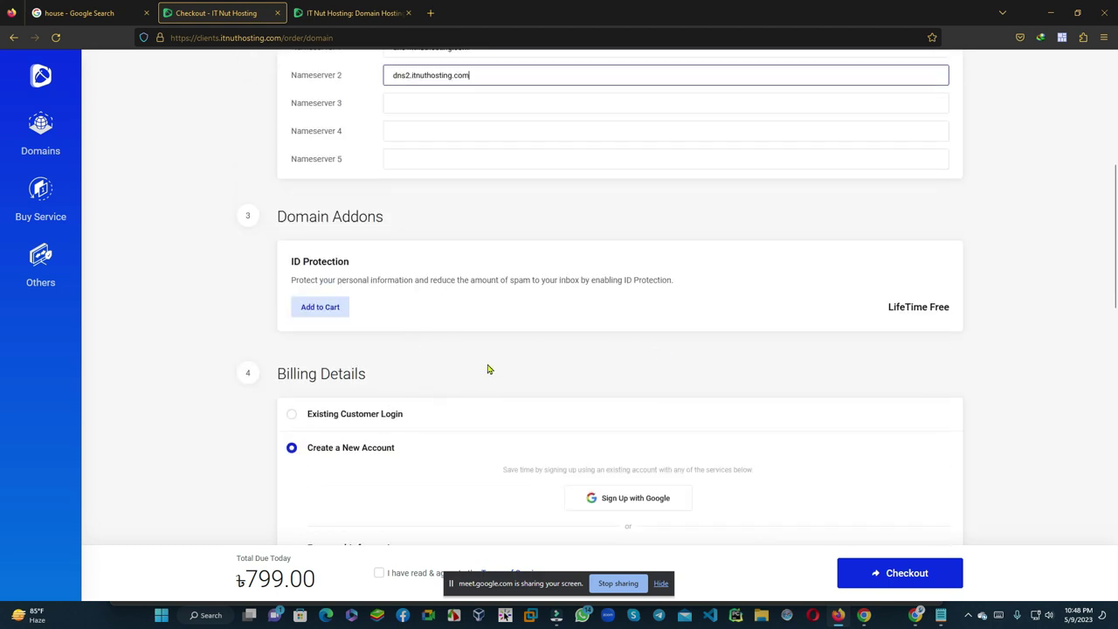
{"action": "scroll", "coordinate": [494, 358], "scroll_direction": "up", "scroll_amount": 1}
{"action": "scroll", "coordinate": [495, 355], "scroll_direction": "down", "scroll_amount": 3}
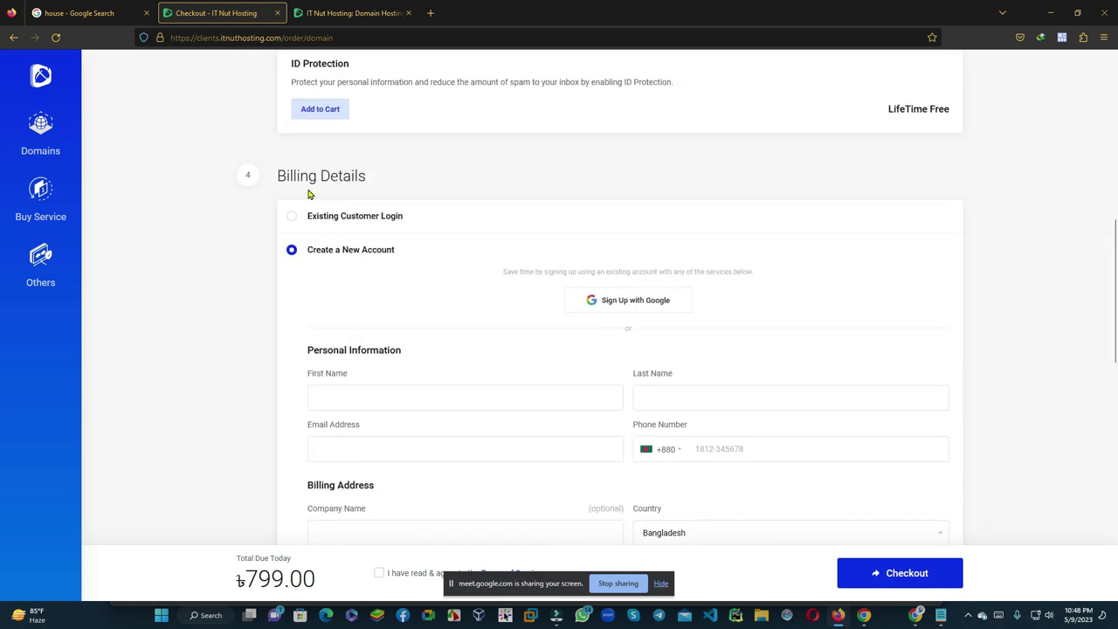
{"action": "scroll", "coordinate": [521, 349], "scroll_direction": "down", "scroll_amount": 1}
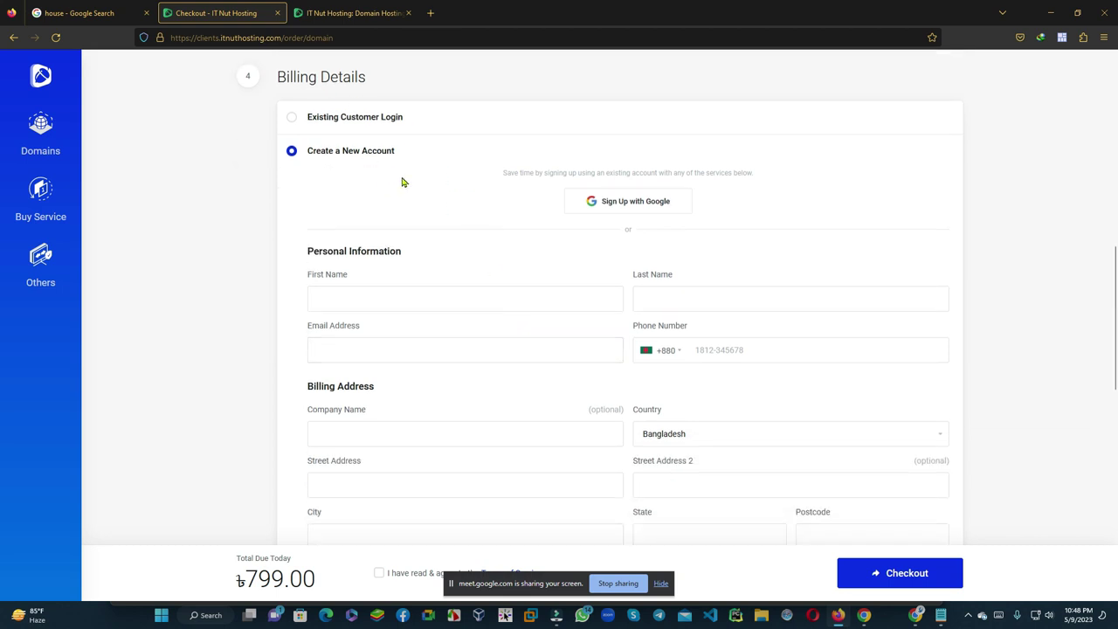
{"action": "scroll", "coordinate": [472, 183], "scroll_direction": "up", "scroll_amount": 1}
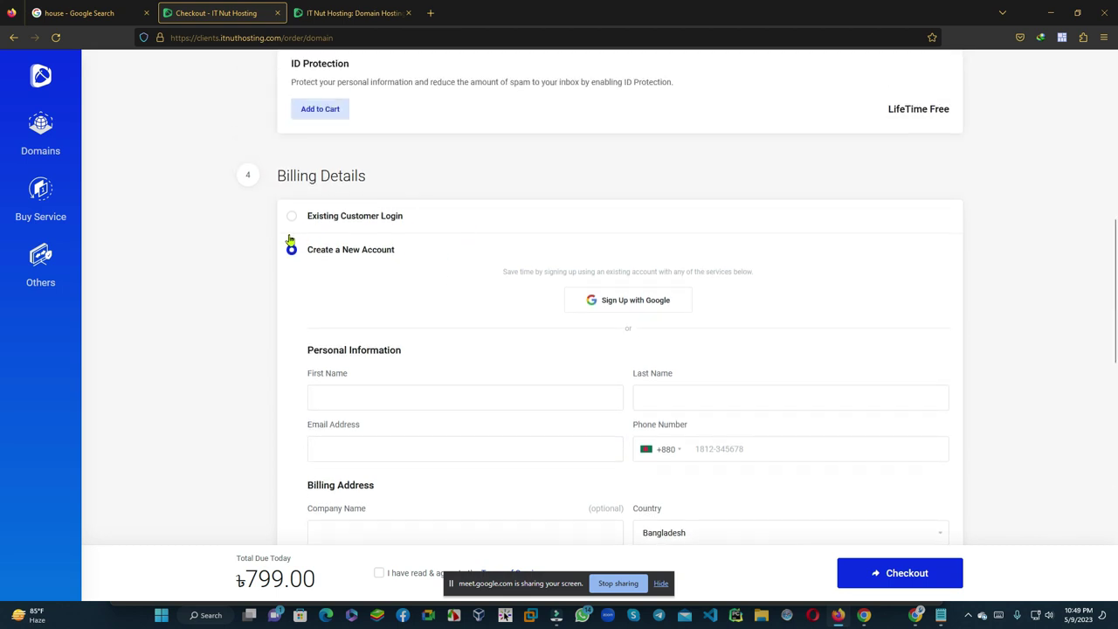
{"action": "left_click", "coordinate": [290, 216]}
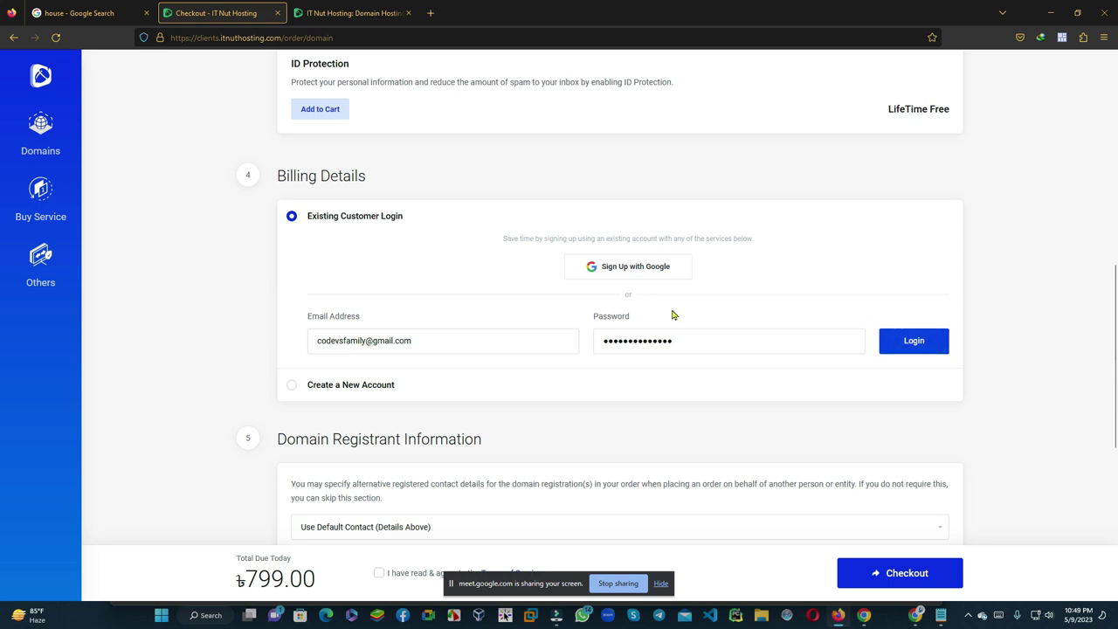
{"action": "scroll", "coordinate": [606, 292], "scroll_direction": "up", "scroll_amount": 4}
{"action": "scroll", "coordinate": [934, 428], "scroll_direction": "down", "scroll_amount": 3}
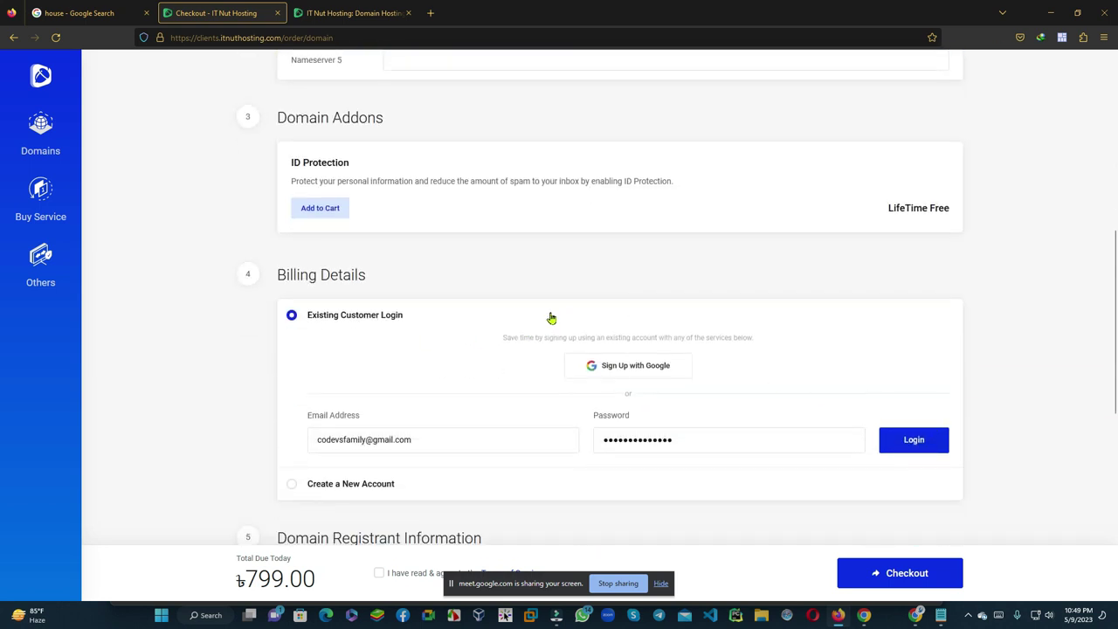
{"action": "scroll", "coordinate": [538, 316], "scroll_direction": "down", "scroll_amount": 2}
{"action": "scroll", "coordinate": [374, 245], "scroll_direction": "down", "scroll_amount": 2}
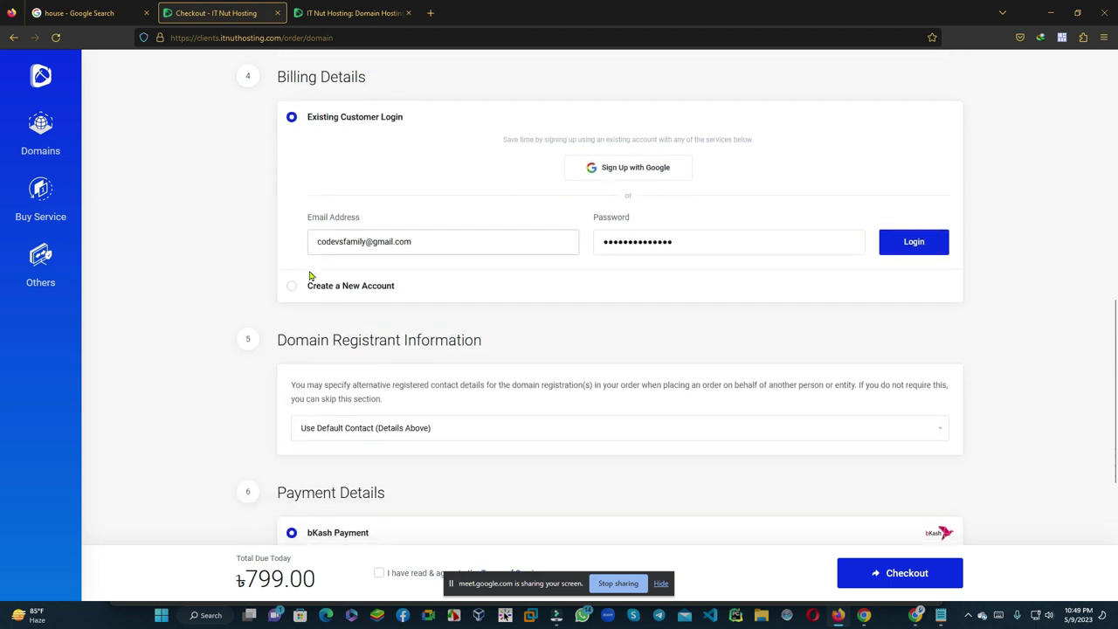
{"action": "left_click", "coordinate": [294, 288]}
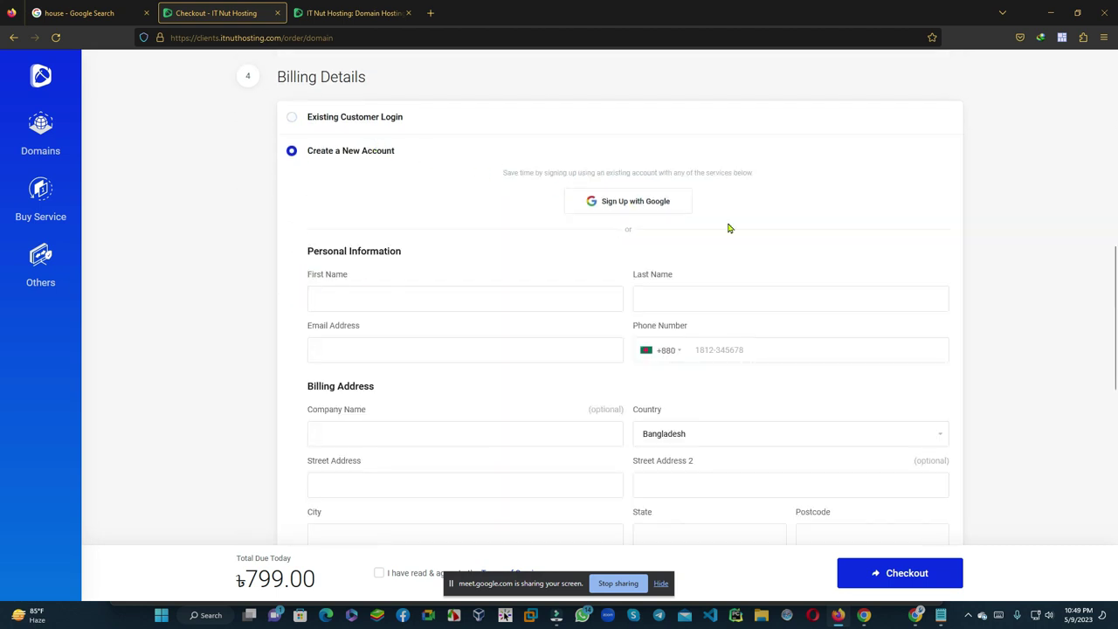
Step: Step through the first name, last name, e-mail, phone and company fields
{"action": "scroll", "coordinate": [728, 227], "scroll_direction": "down", "scroll_amount": 2}
{"action": "left_click", "coordinate": [397, 193]}
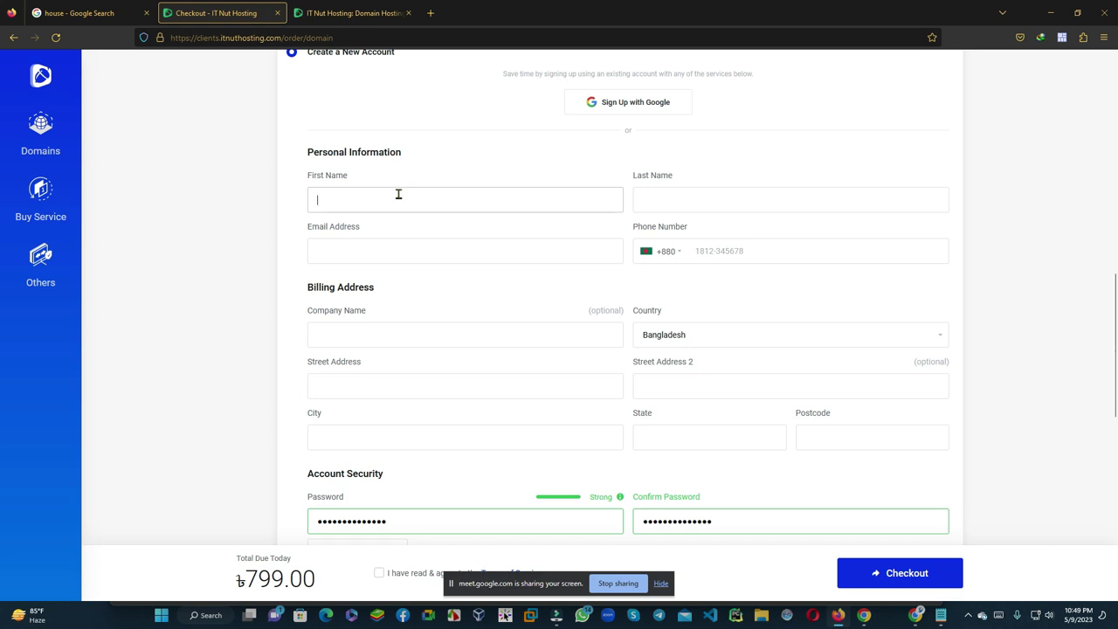
{"action": "left_click", "coordinate": [689, 206]}
{"action": "left_click", "coordinate": [372, 250]}
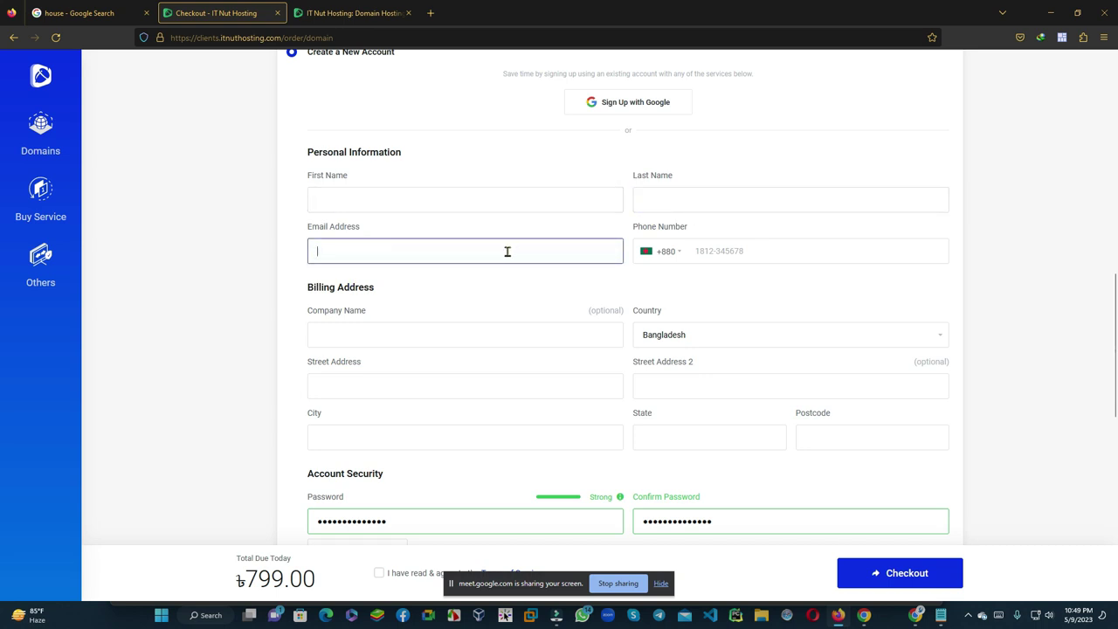
{"action": "left_click", "coordinate": [723, 252]}
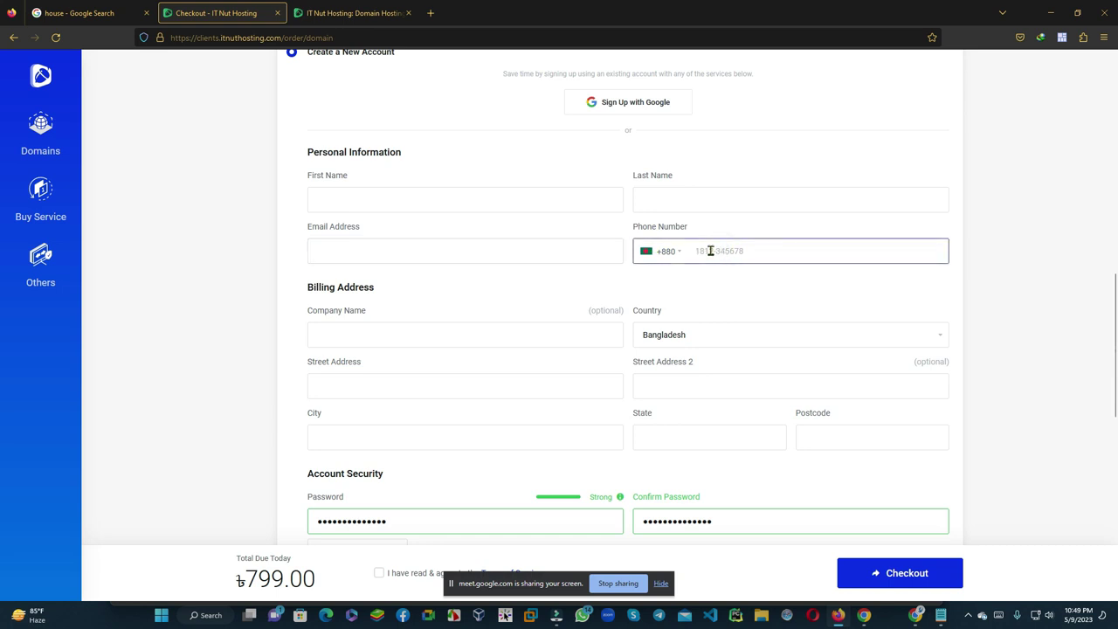
{"action": "scroll", "coordinate": [602, 260], "scroll_direction": "down", "scroll_amount": 3}
{"action": "scroll", "coordinate": [437, 244], "scroll_direction": "up", "scroll_amount": 1}
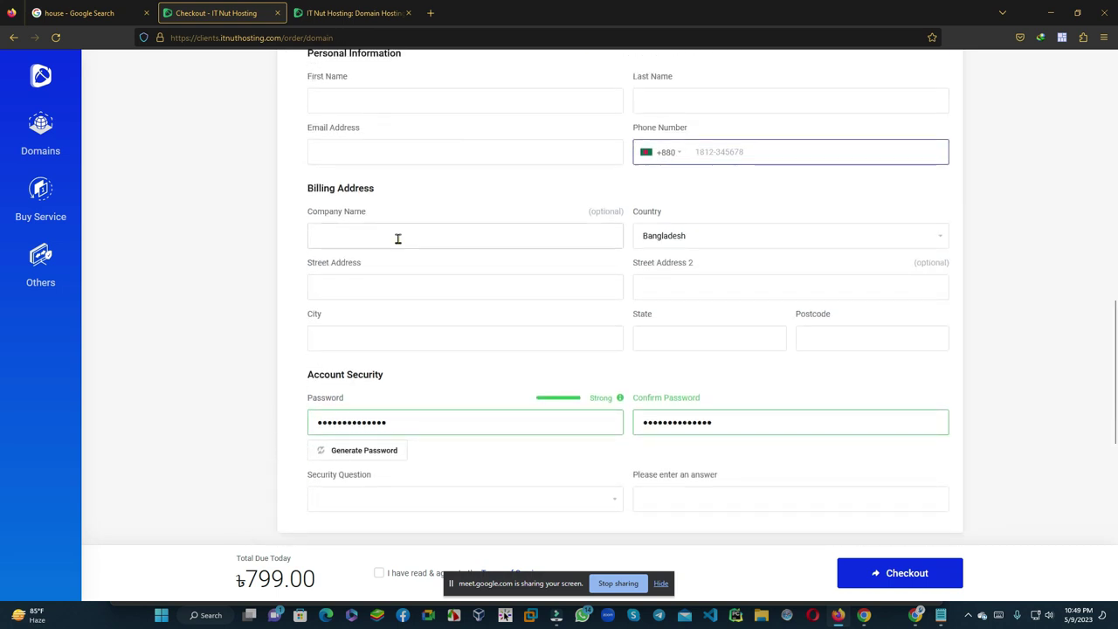
{"action": "left_click", "coordinate": [398, 230]}
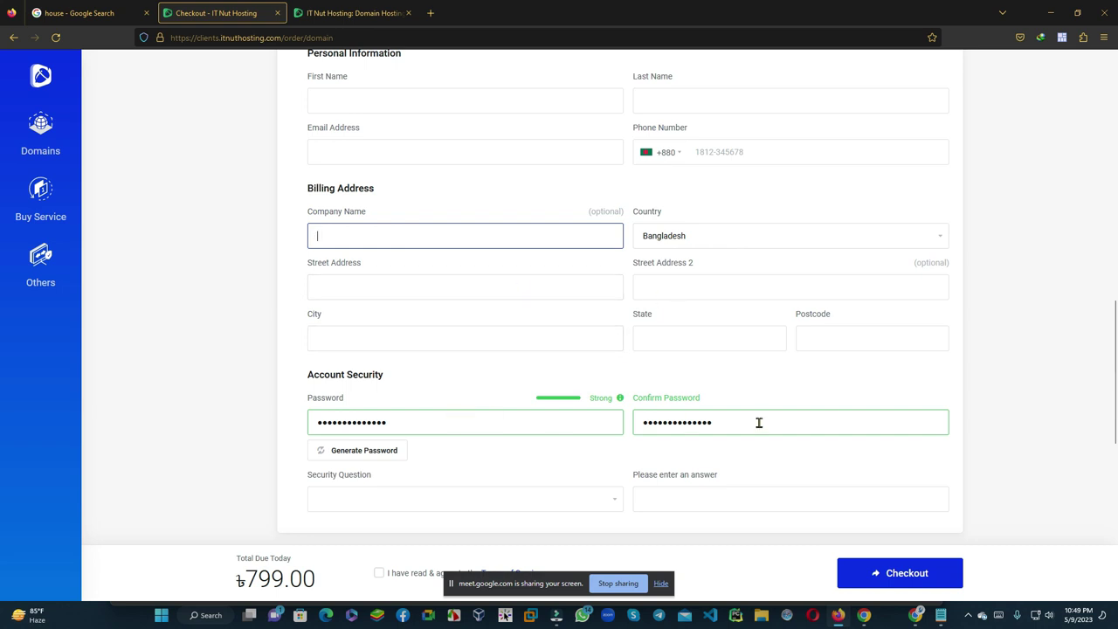
{"action": "scroll", "coordinate": [751, 422], "scroll_direction": "down", "scroll_amount": 2}
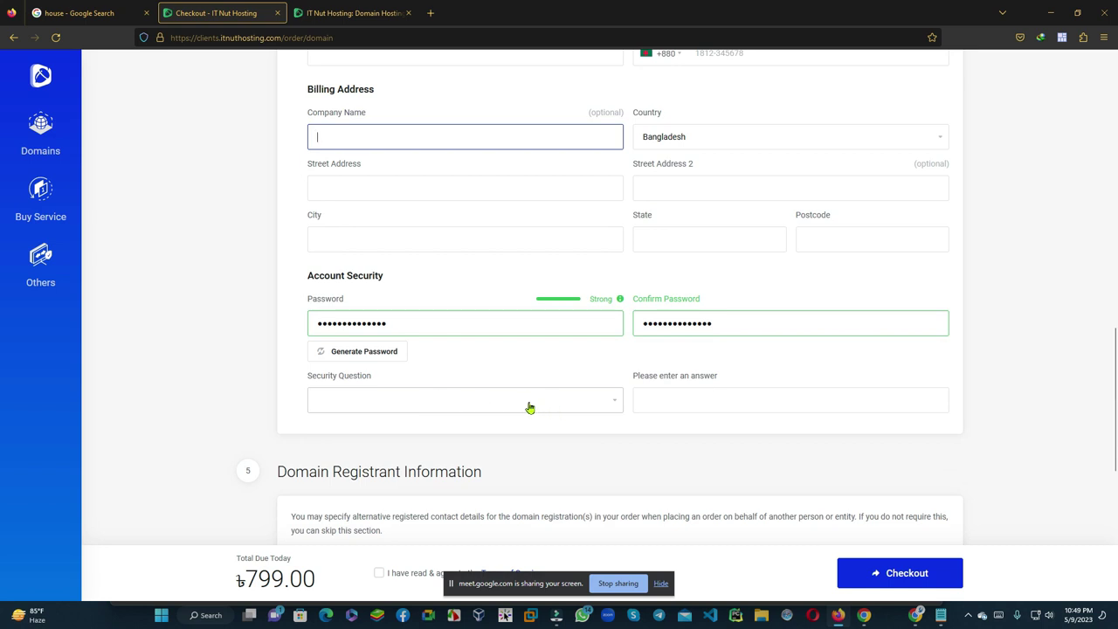
Step: Set the security question to "What is your pet's name?"
{"action": "left_click", "coordinate": [580, 400]}
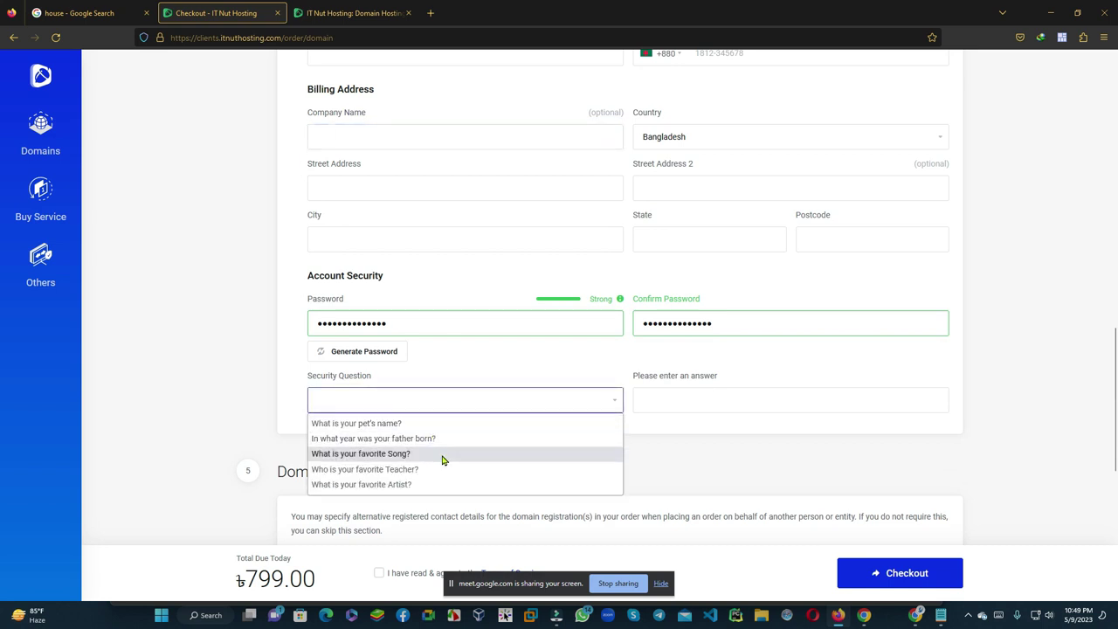
{"action": "left_click", "coordinate": [385, 424]}
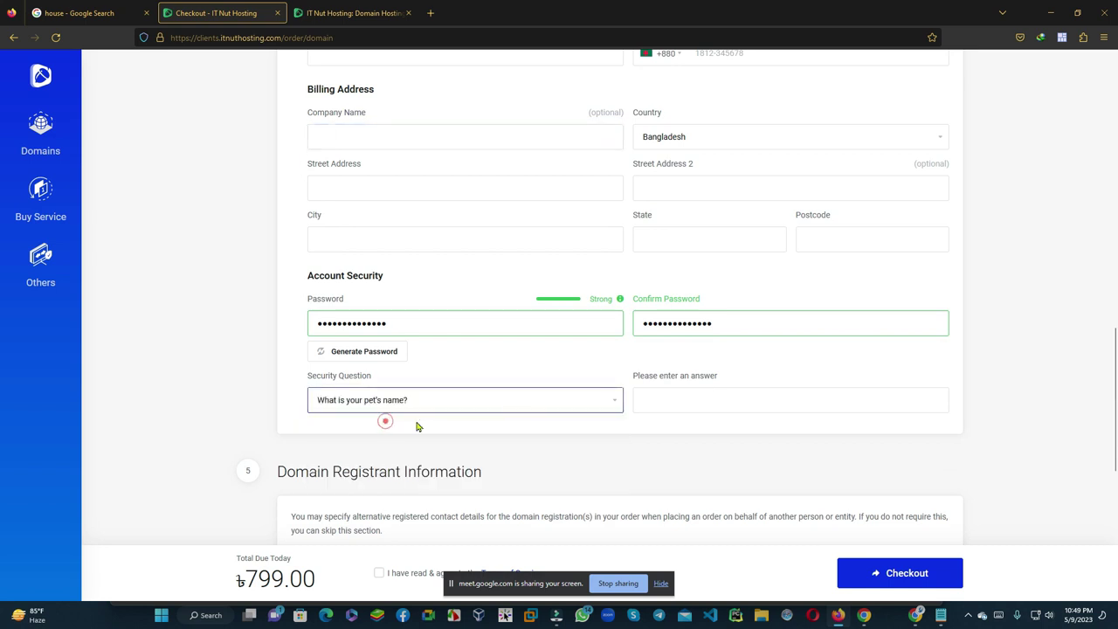
{"action": "left_click", "coordinate": [785, 402]}
{"action": "left_click", "coordinate": [604, 402]}
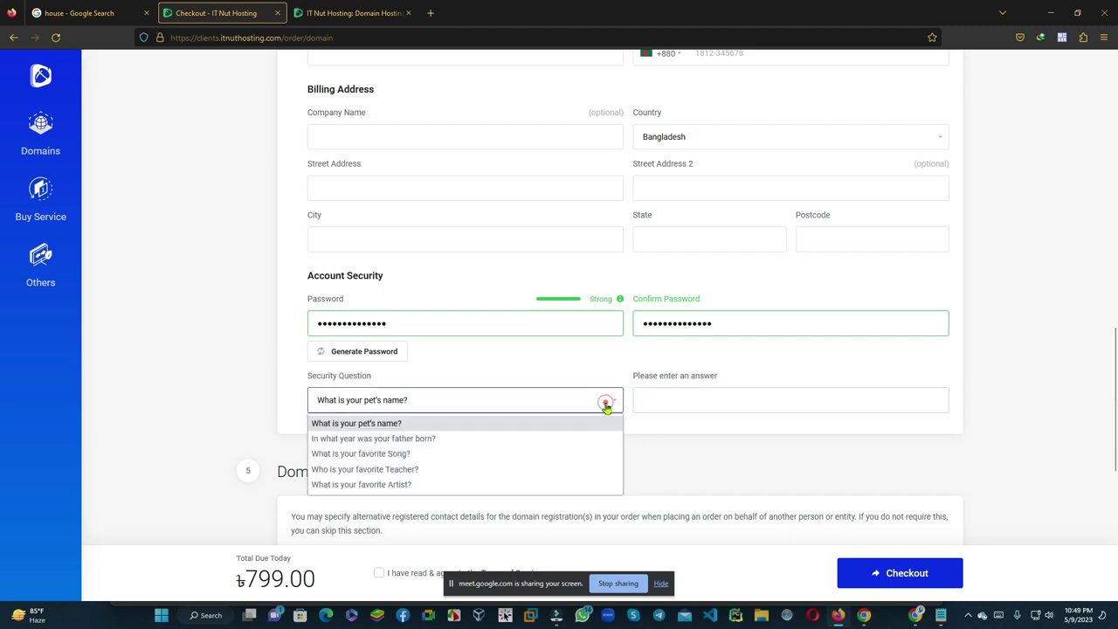
{"action": "left_click", "coordinate": [586, 372]}
{"action": "scroll", "coordinate": [659, 403], "scroll_direction": "down", "scroll_amount": 3}
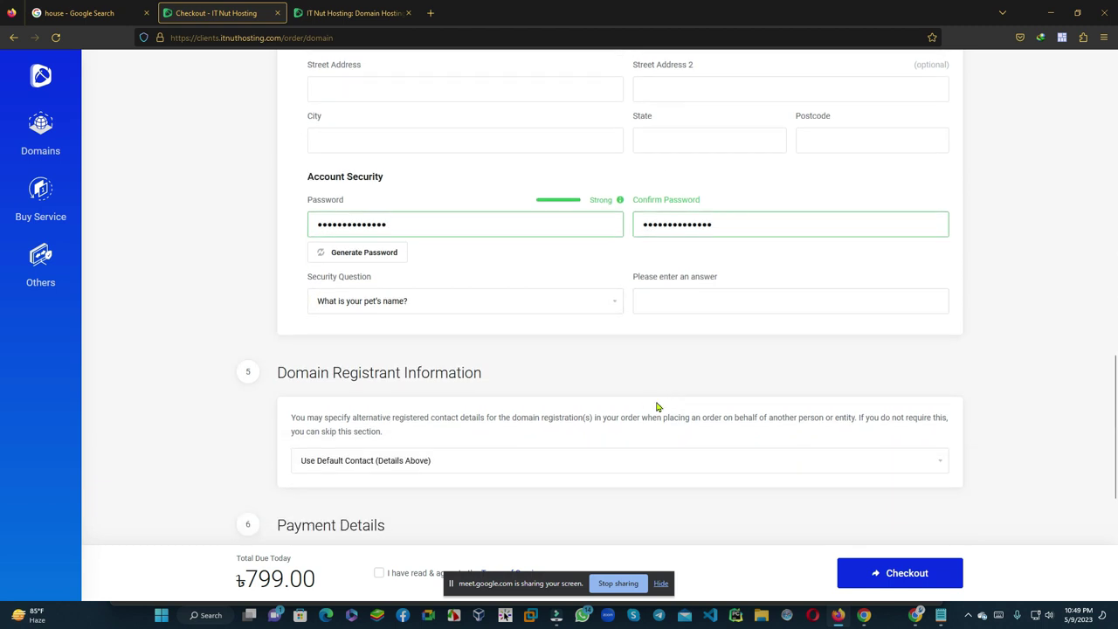
{"action": "scroll", "coordinate": [531, 391], "scroll_direction": "down", "scroll_amount": 1}
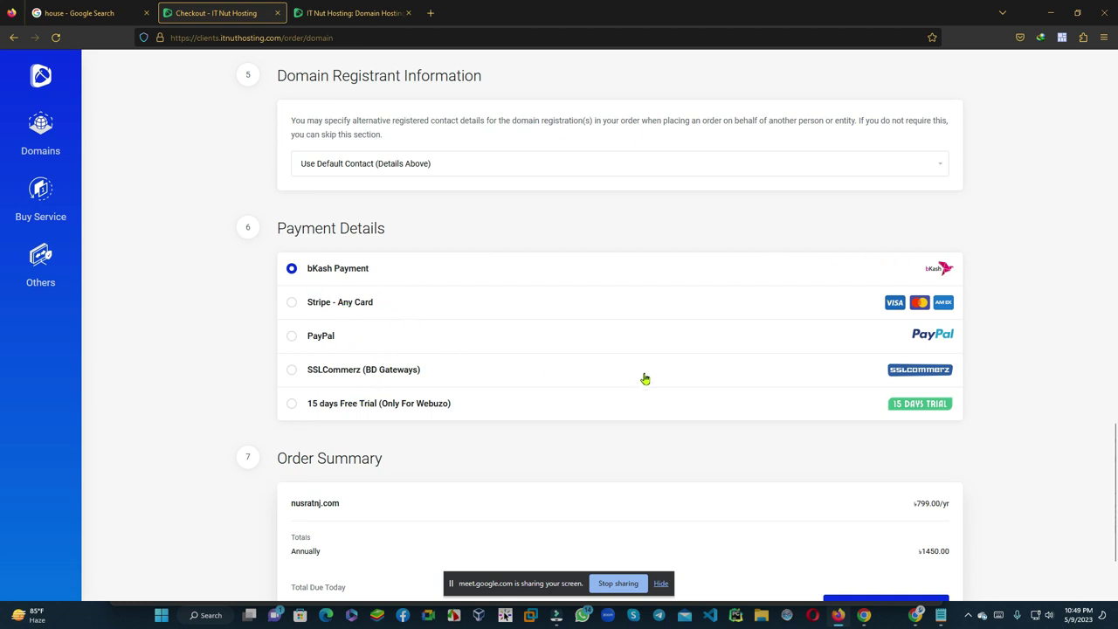
{"action": "scroll", "coordinate": [665, 384], "scroll_direction": "down", "scroll_amount": 1}
{"action": "scroll", "coordinate": [672, 401], "scroll_direction": "down", "scroll_amount": 1}
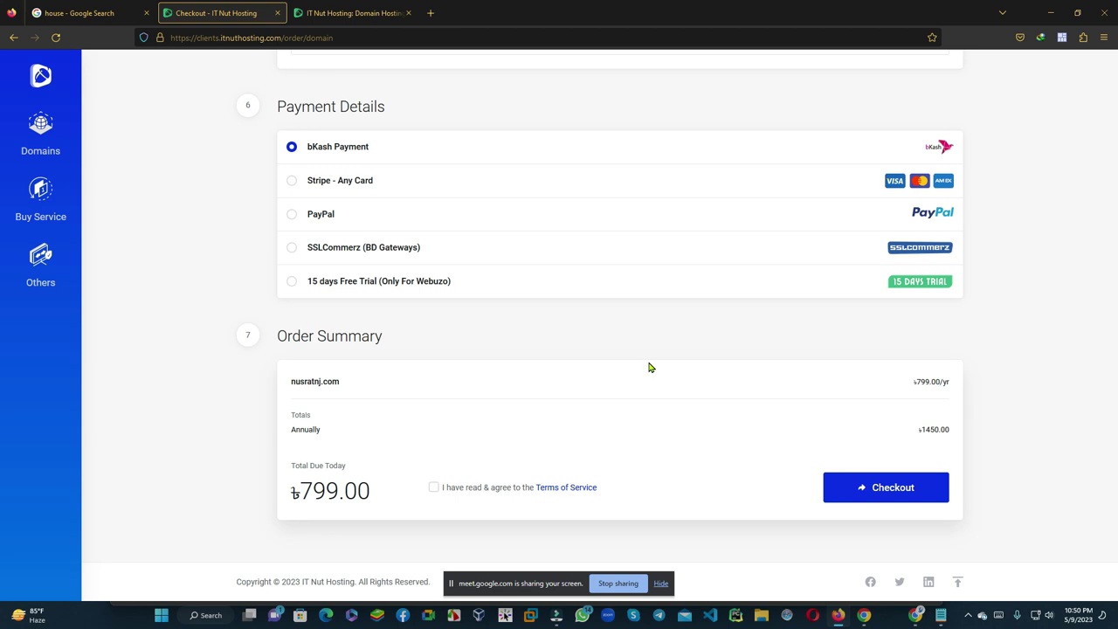
{"action": "scroll", "coordinate": [688, 364], "scroll_direction": "up", "scroll_amount": 2}
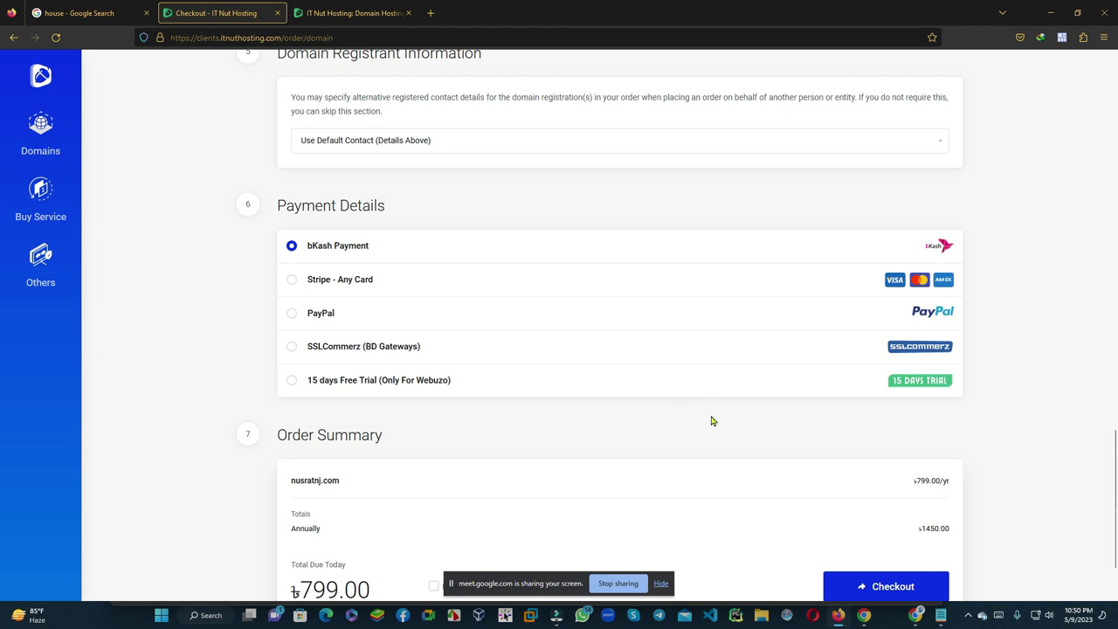
{"action": "scroll", "coordinate": [712, 421], "scroll_direction": "down", "scroll_amount": 2}
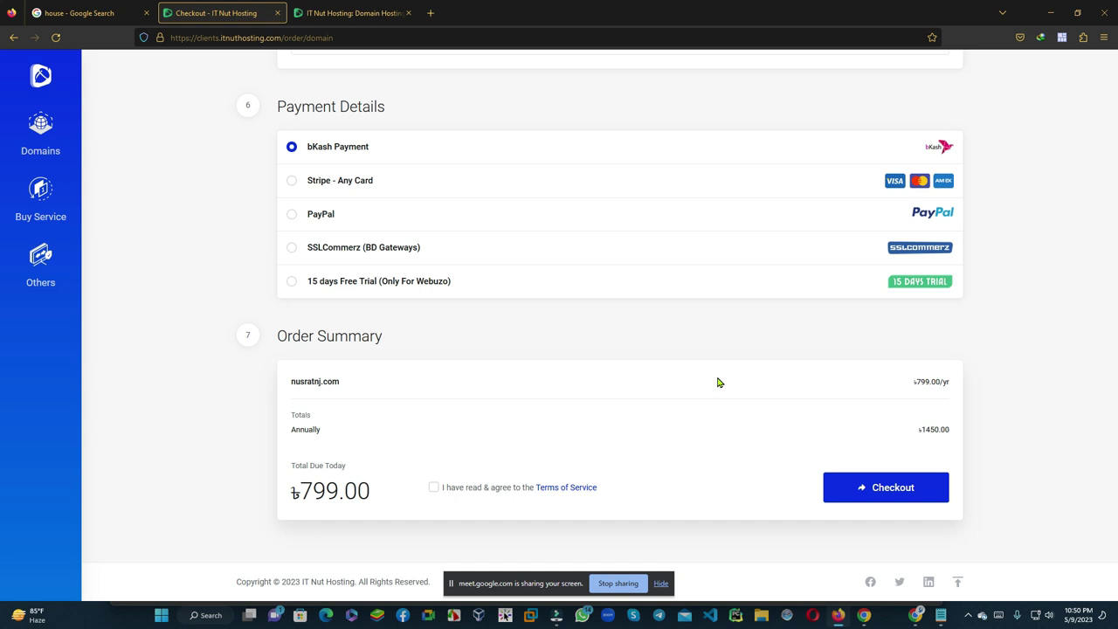
{"action": "scroll", "coordinate": [658, 347], "scroll_direction": "up", "scroll_amount": 5}
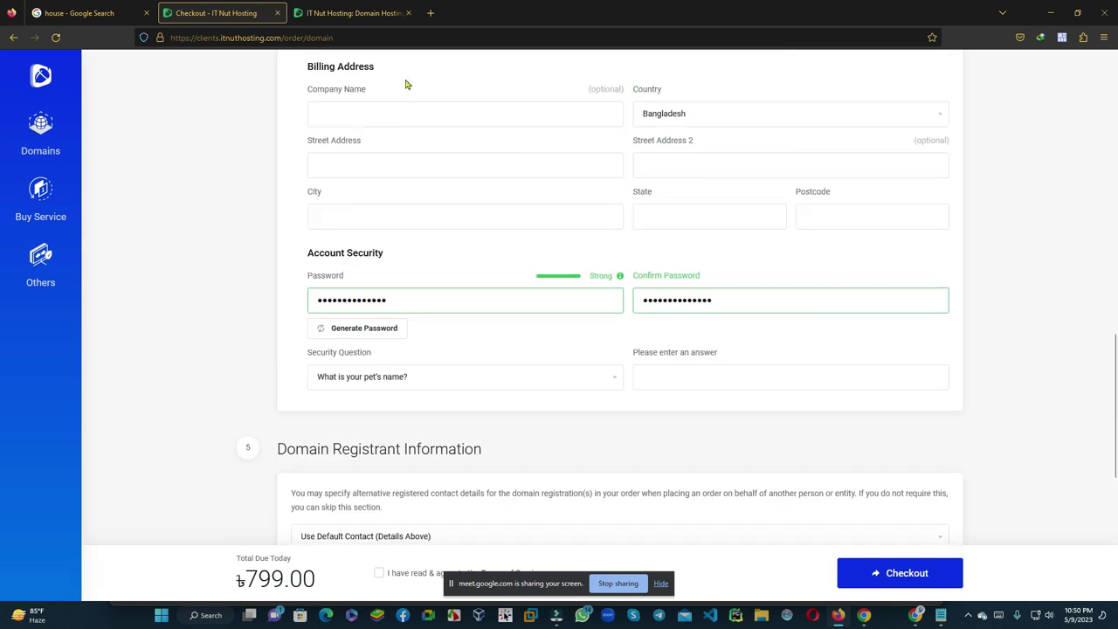
Step: From the homepage tab, go to Hosting > Web Hosting to see the Nut Starter, Silver and Diamond plans
{"action": "left_click", "coordinate": [354, 13]}
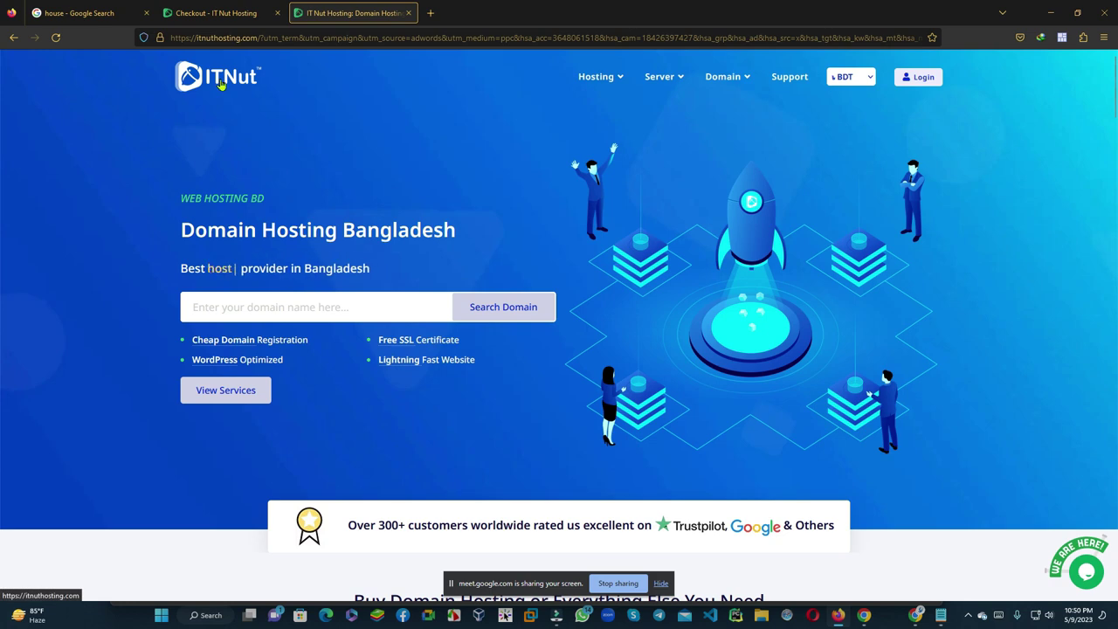
{"action": "mouse_move", "coordinate": [616, 82]}
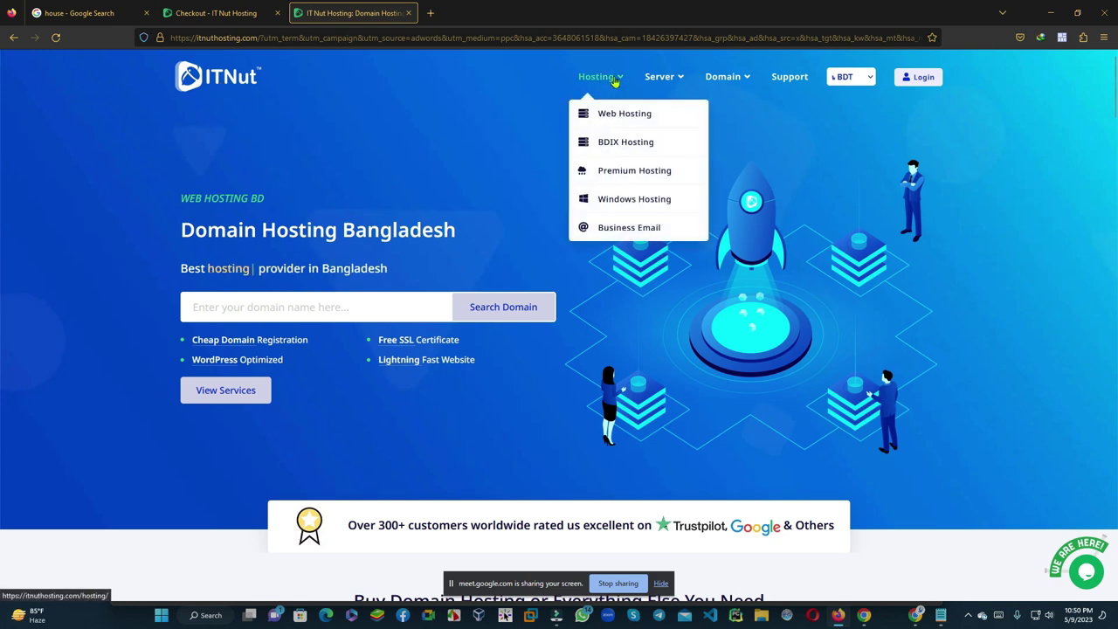
{"action": "left_click", "coordinate": [229, 13]}
{"action": "scroll", "coordinate": [717, 349], "scroll_direction": "up", "scroll_amount": 10}
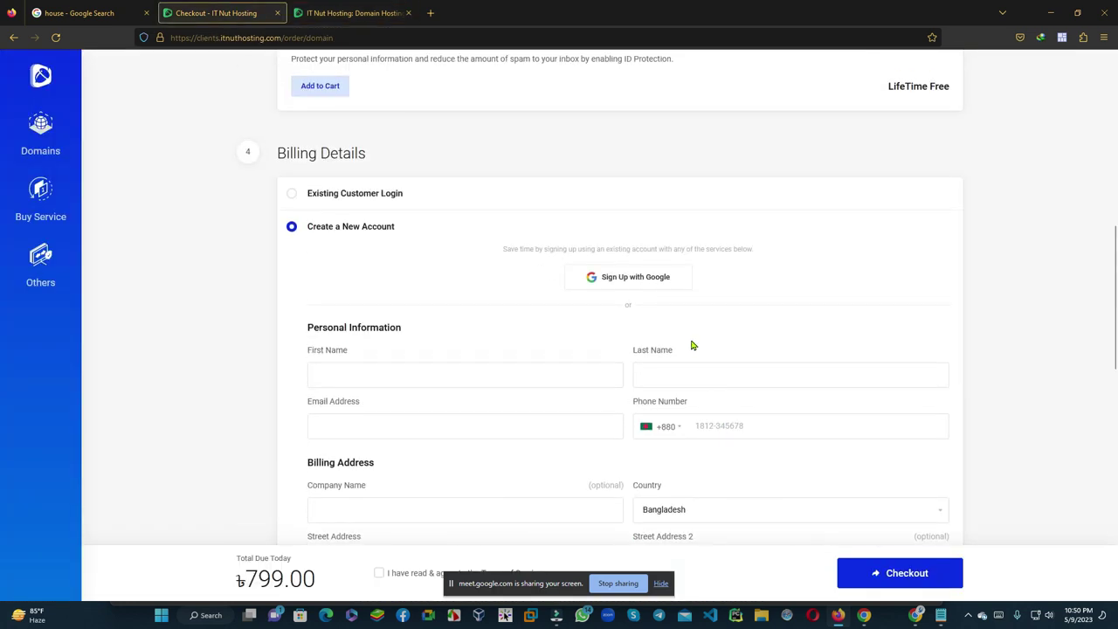
{"action": "left_click", "coordinate": [353, 13]}
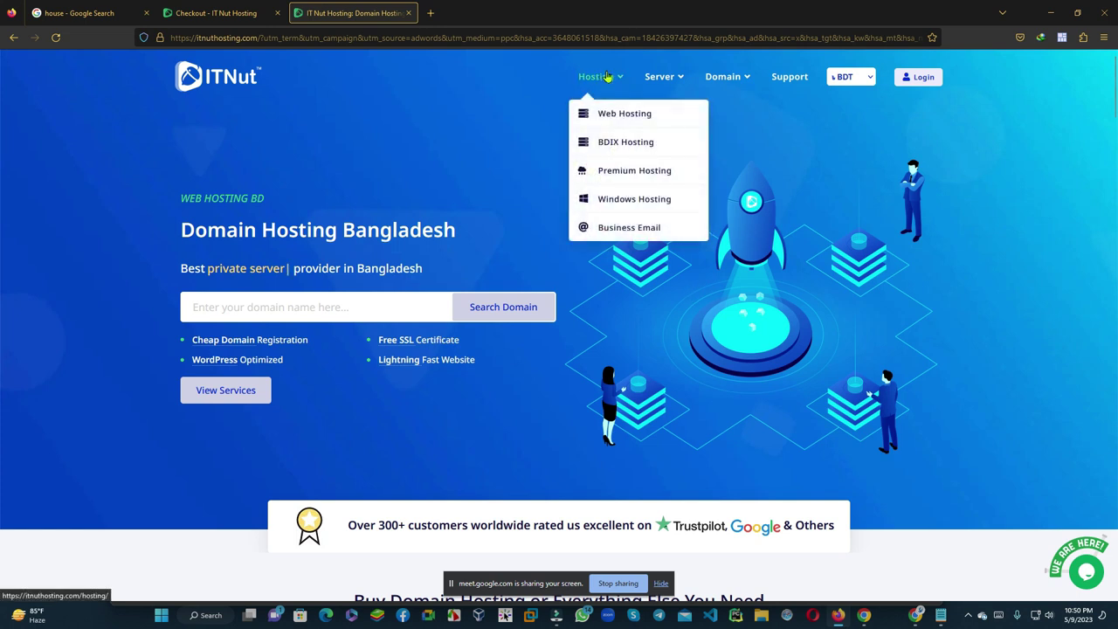
{"action": "mouse_move", "coordinate": [594, 81]}
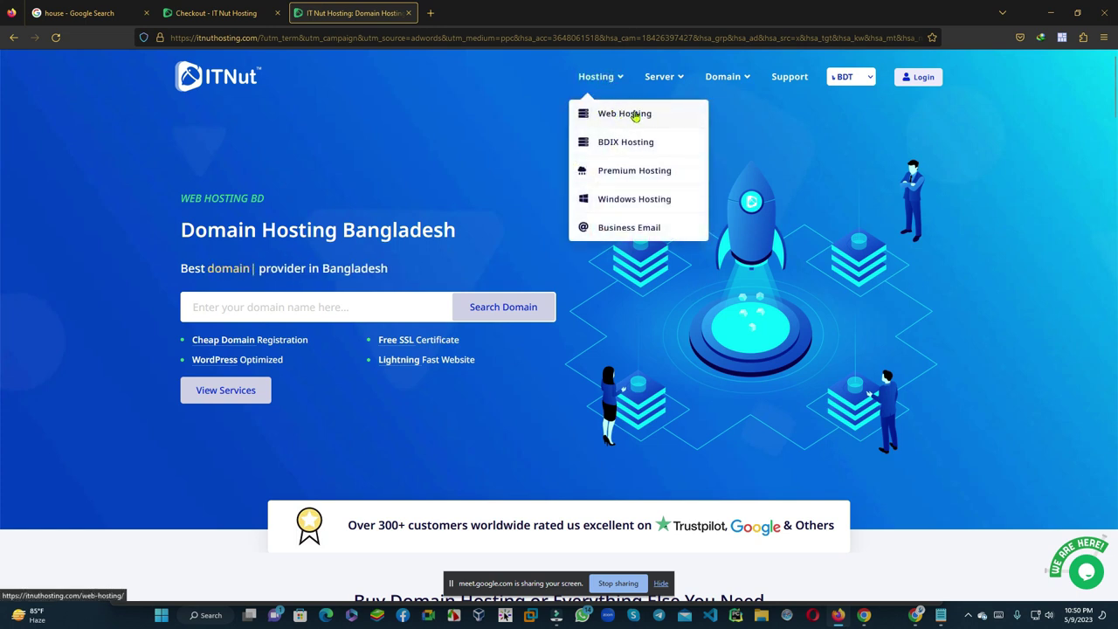
{"action": "left_click", "coordinate": [635, 116]}
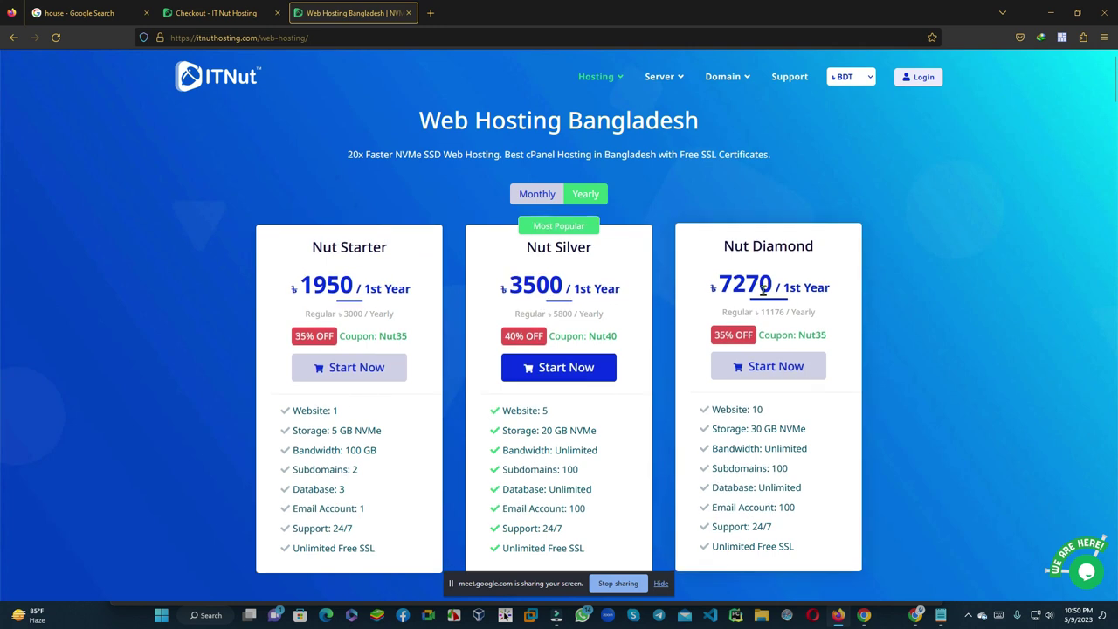
{"action": "left_click", "coordinate": [536, 194]}
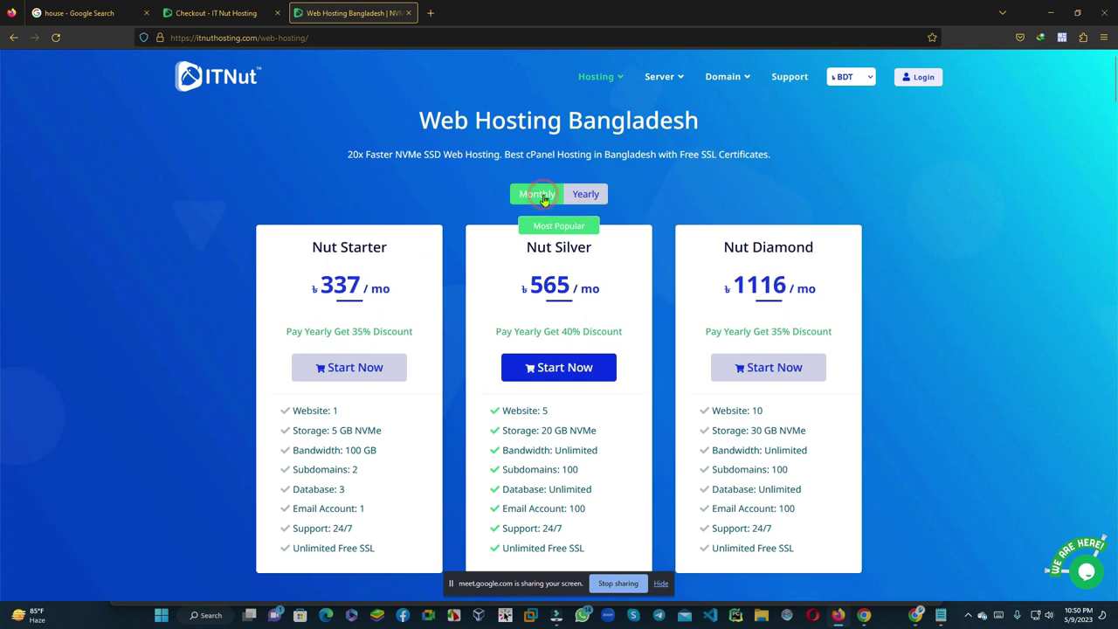
{"action": "left_click", "coordinate": [592, 204]}
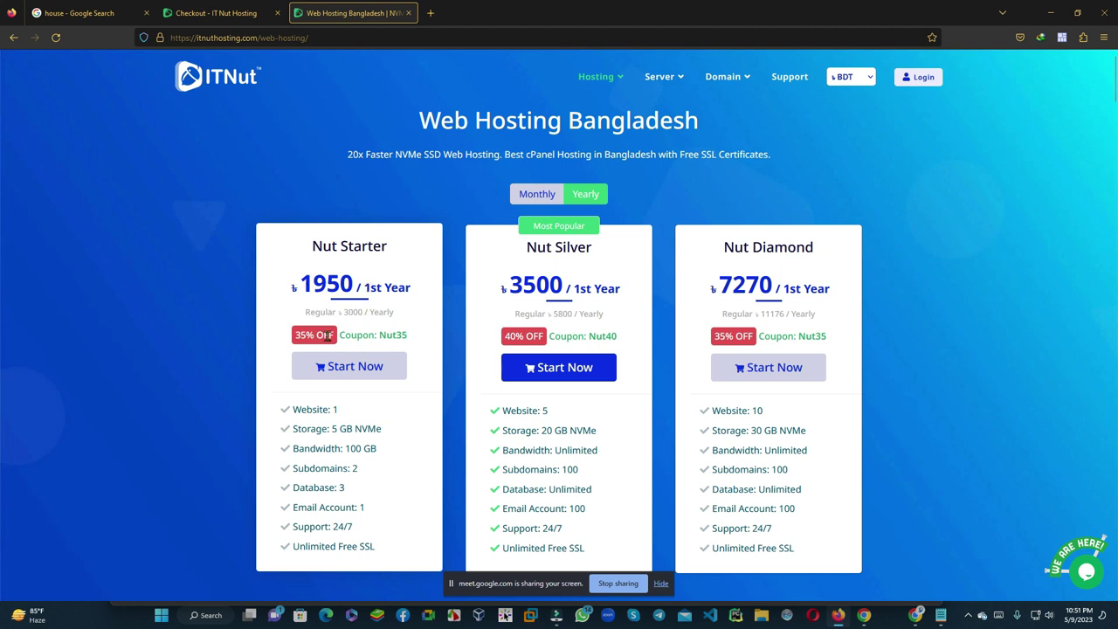
{"action": "left_click_drag", "start_coordinate": [382, 336], "coordinate": [412, 343]}
{"action": "left_click", "coordinate": [352, 315]}
{"action": "left_click_drag", "start_coordinate": [379, 336], "coordinate": [409, 344]}
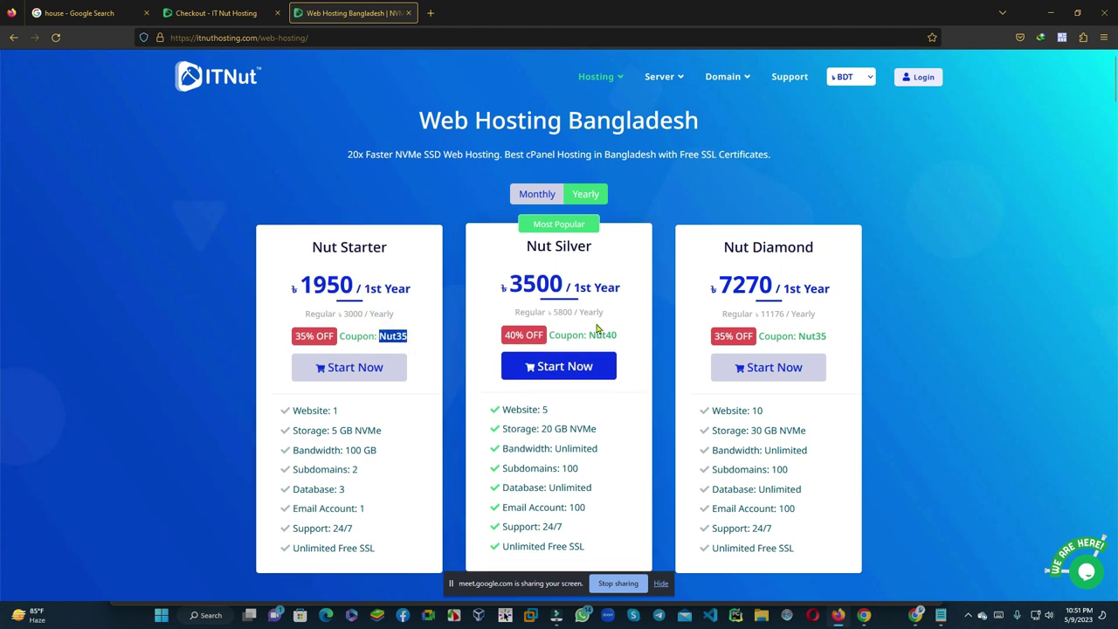
{"action": "left_click_drag", "start_coordinate": [552, 313], "coordinate": [622, 340]}
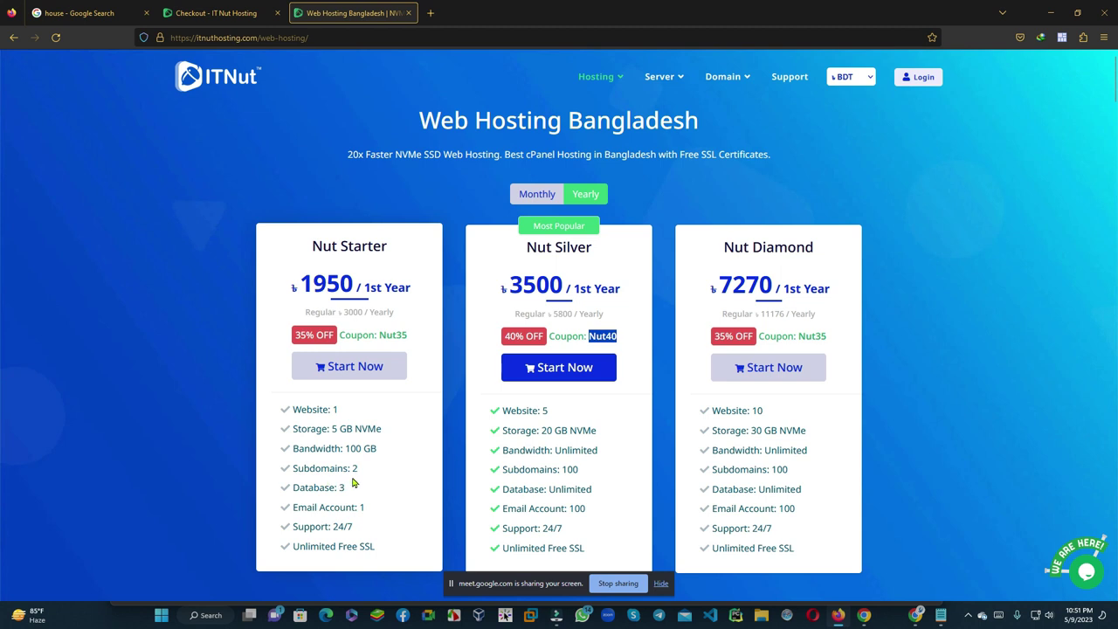
{"action": "left_click", "coordinate": [430, 12]}
{"action": "left_click", "coordinate": [428, 35]}
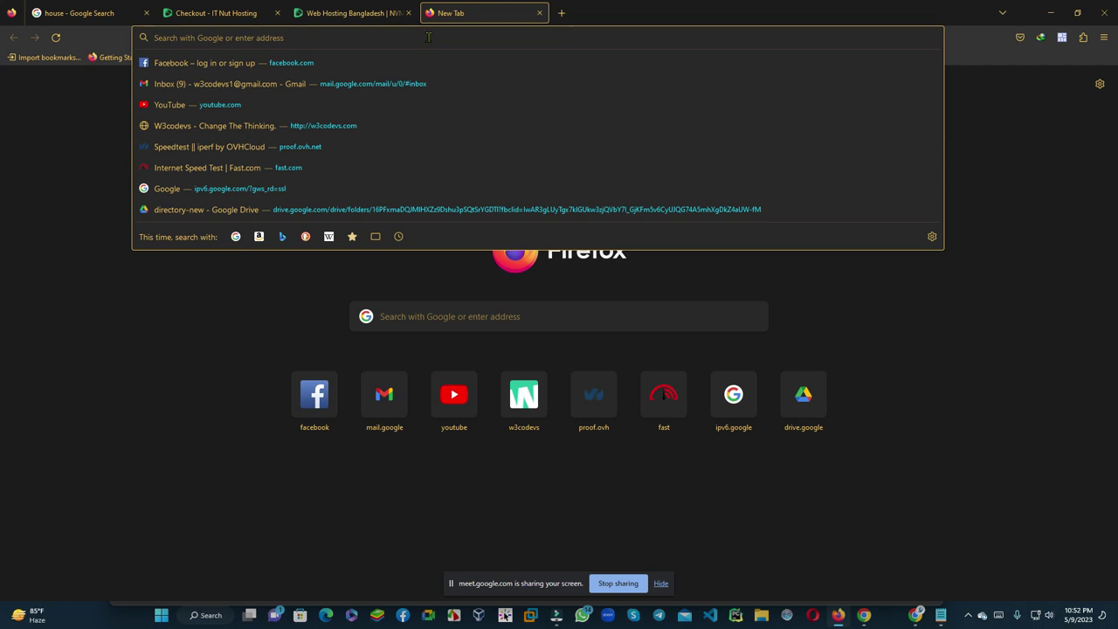
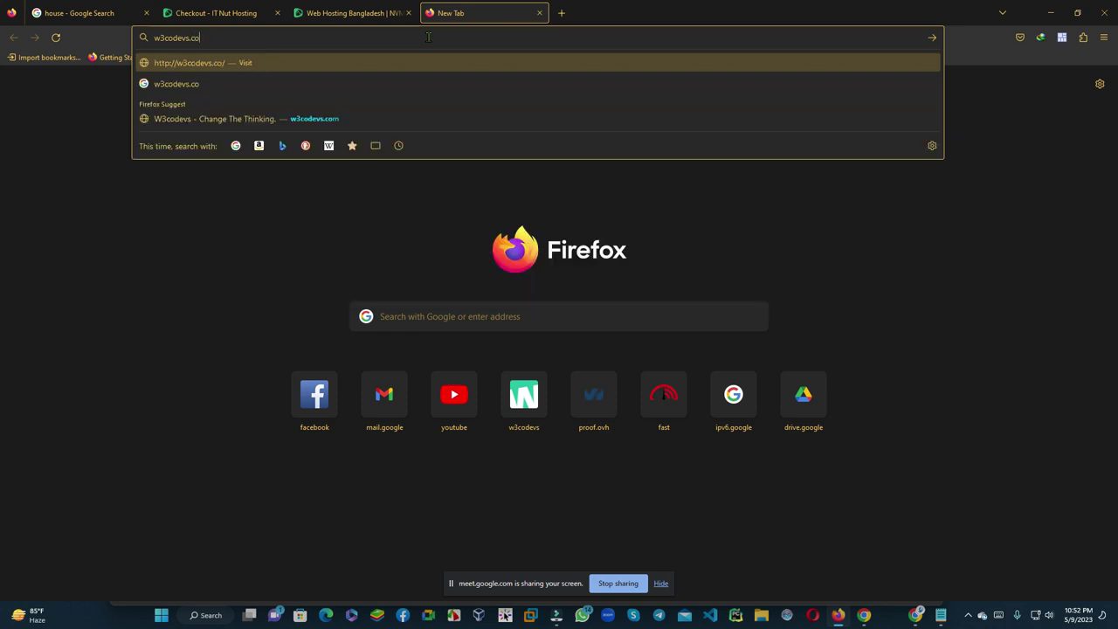
{"action": "type", "text": "m"}
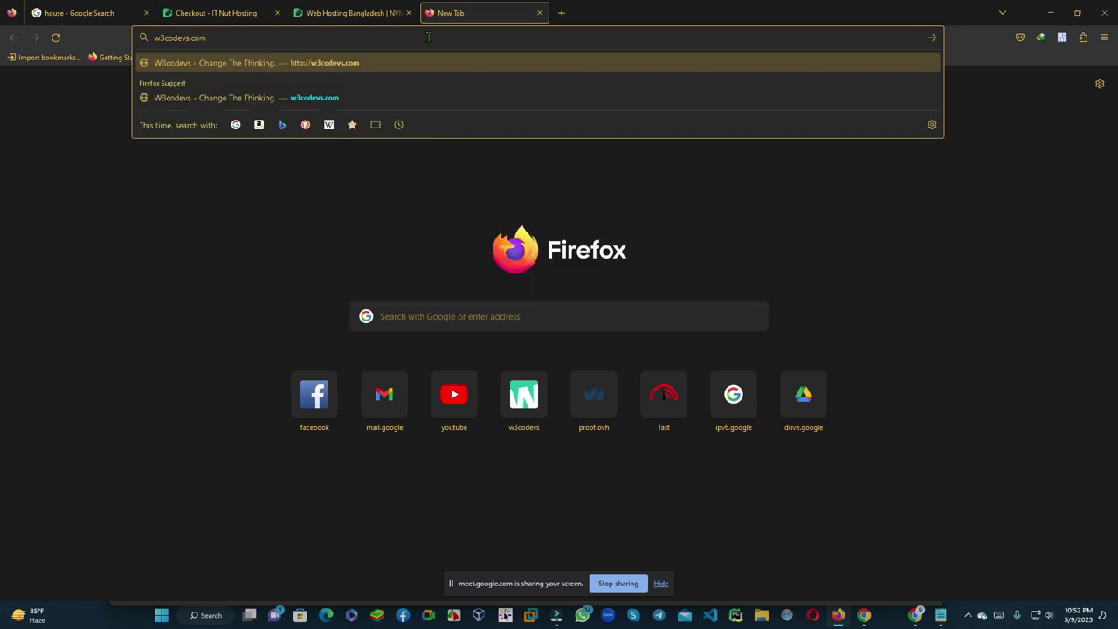
{"action": "type", "text": "admin"}
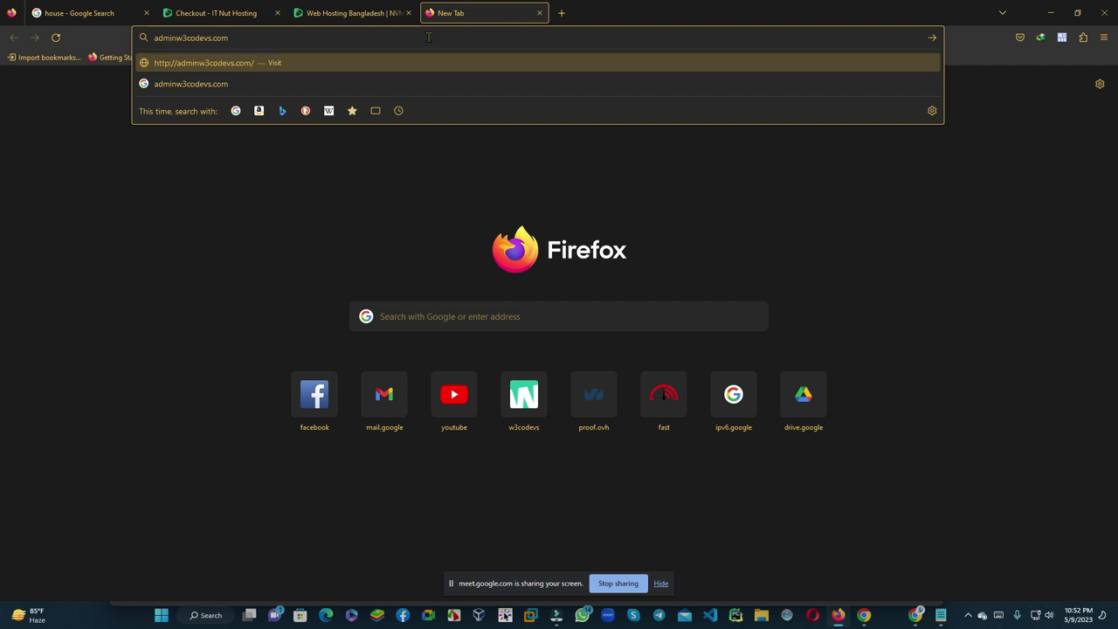
{"action": "type", "text": "."}
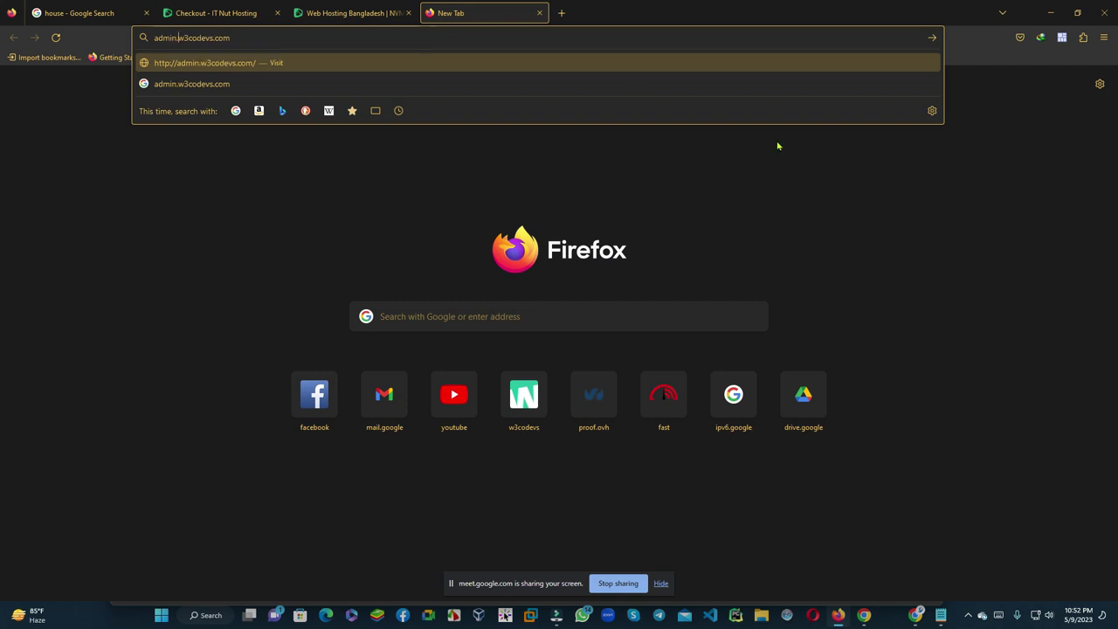
{"action": "key", "text": "BackSpace"}
{"action": "key", "text": "BackSpace"}
{"action": "key", "text": "BackSpace"}
{"action": "key", "text": "BackSpace"}
{"action": "key", "text": "BackSpace"}
{"action": "key", "text": "BackSpace"}
{"action": "type", "text": "re"}
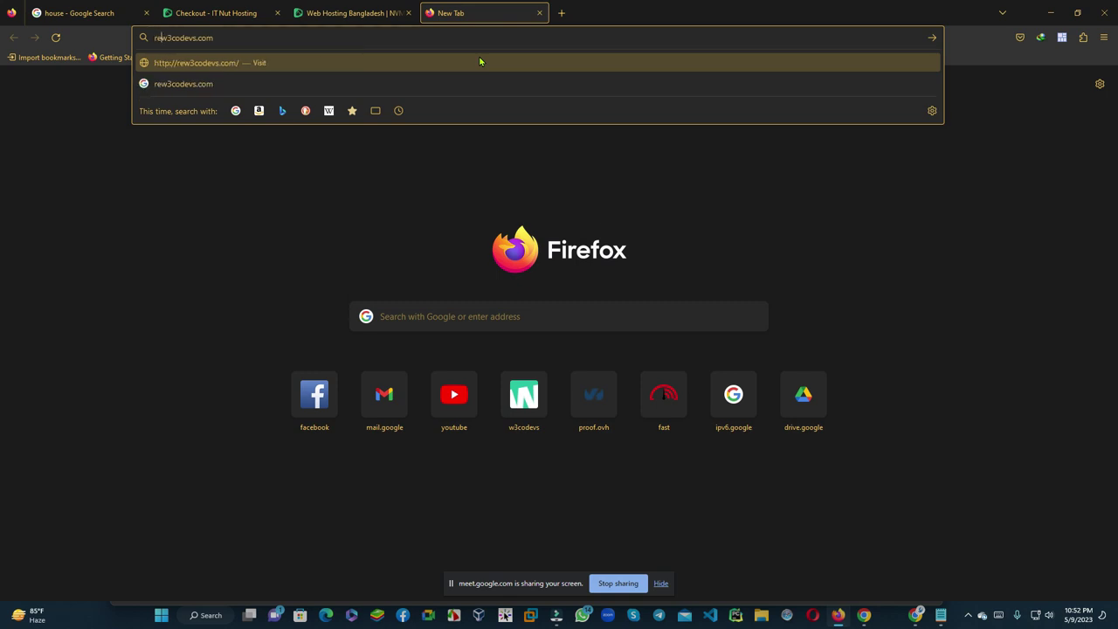
{"action": "type", "text": "zwana"}
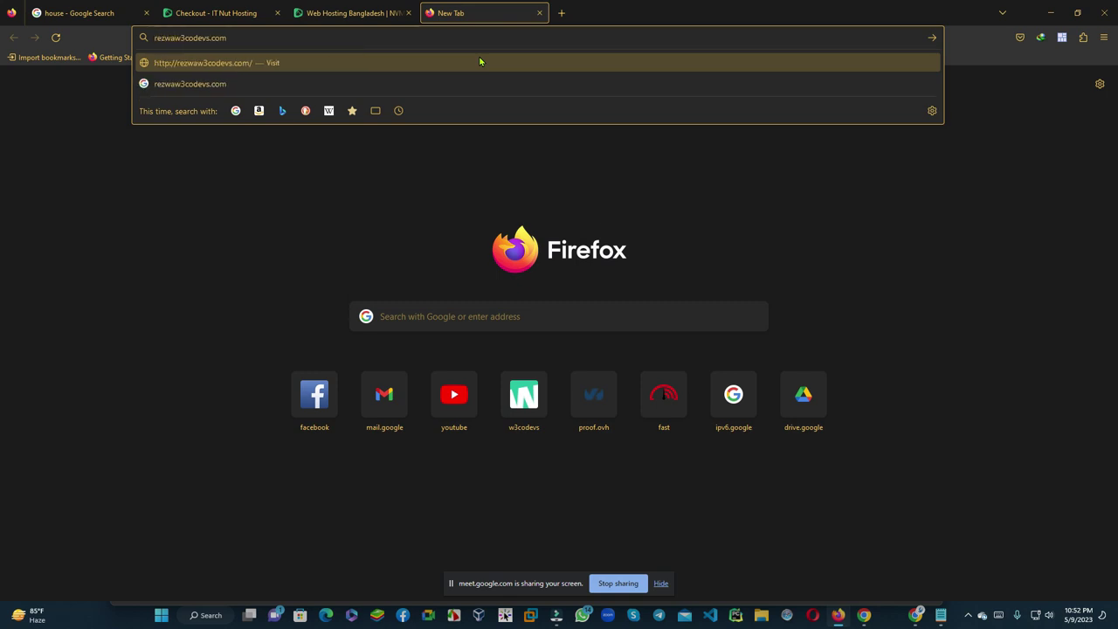
{"action": "type", "text": "."}
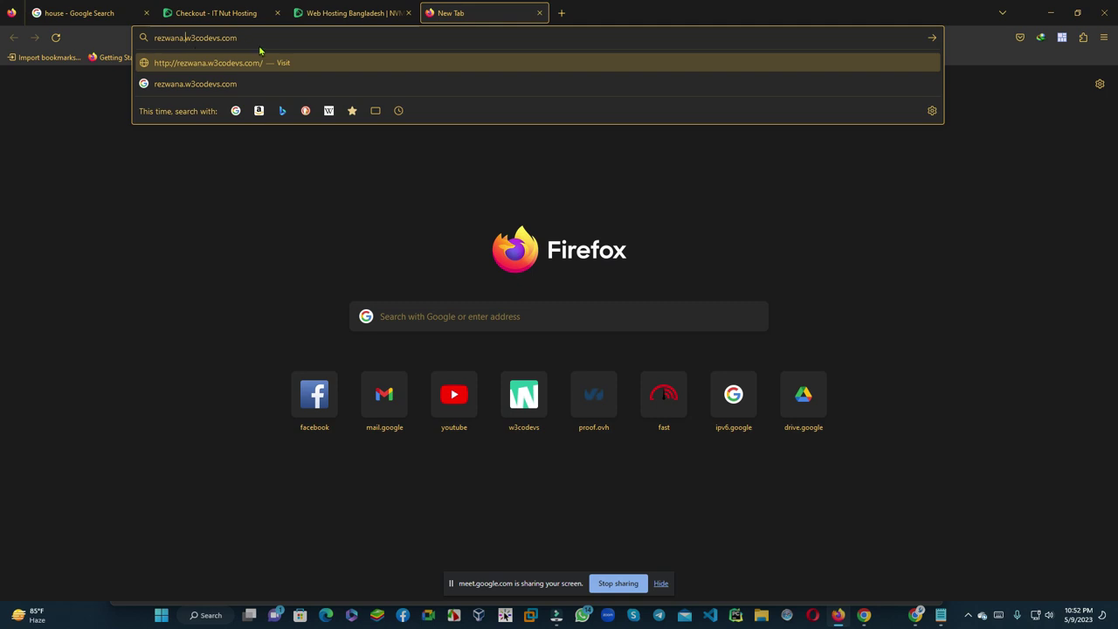
{"action": "left_click", "coordinate": [238, 21]}
{"action": "left_click", "coordinate": [346, 15]}
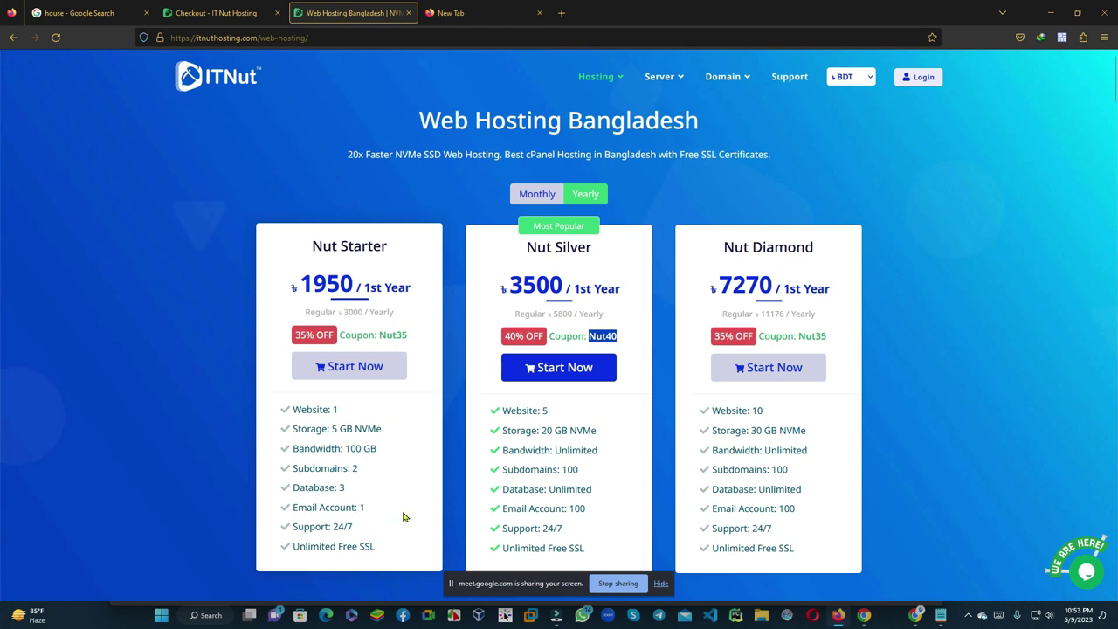
{"action": "left_click", "coordinate": [472, 13]}
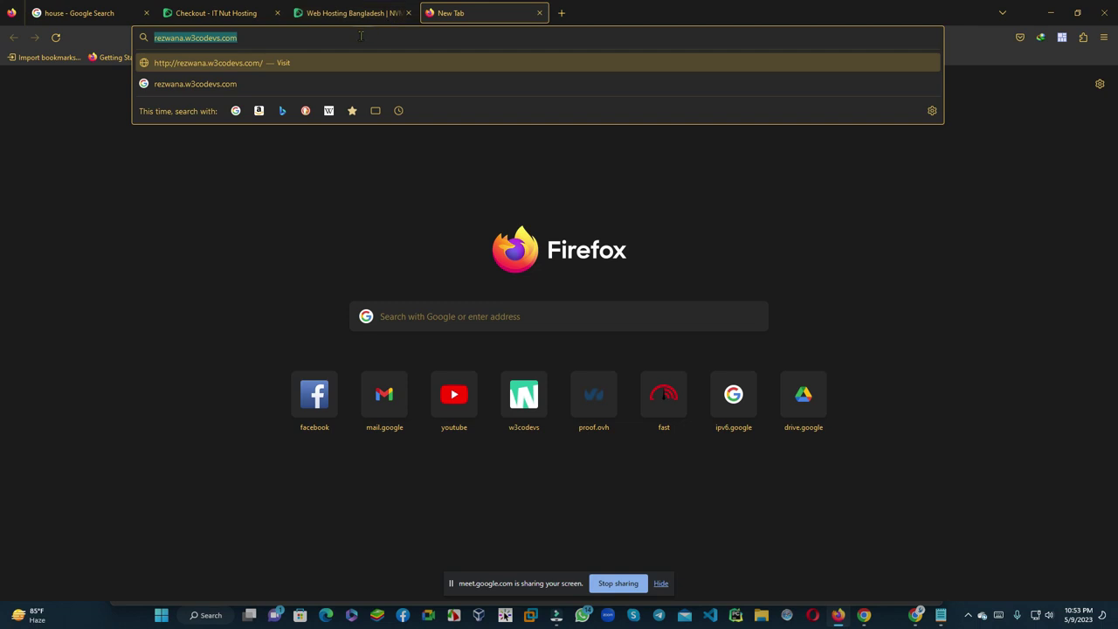
{"action": "key", "text": "BackSpace"}
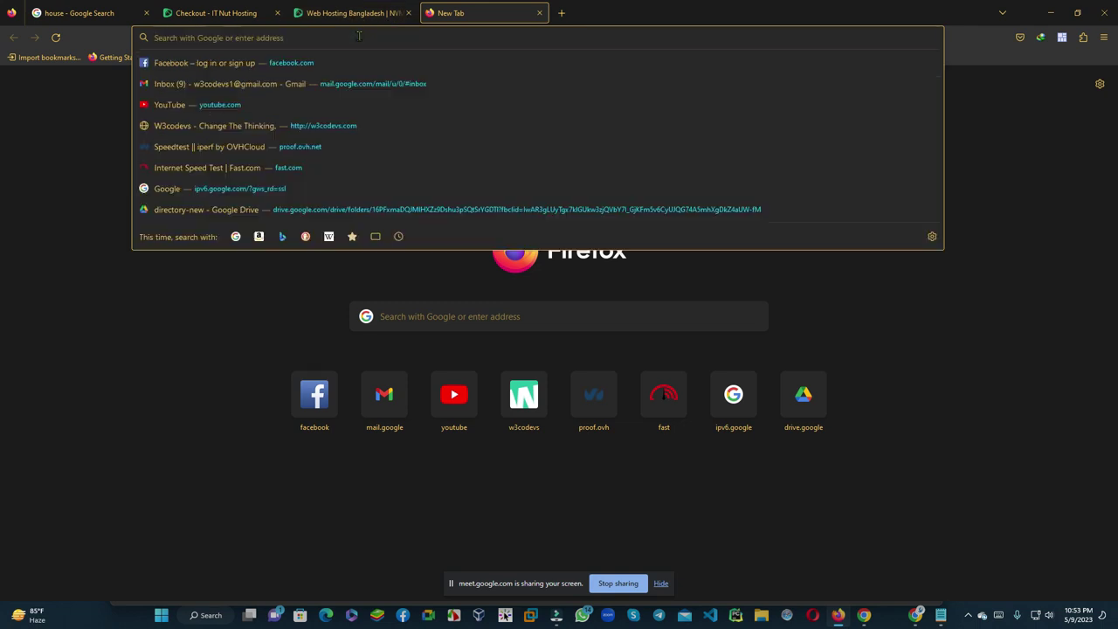
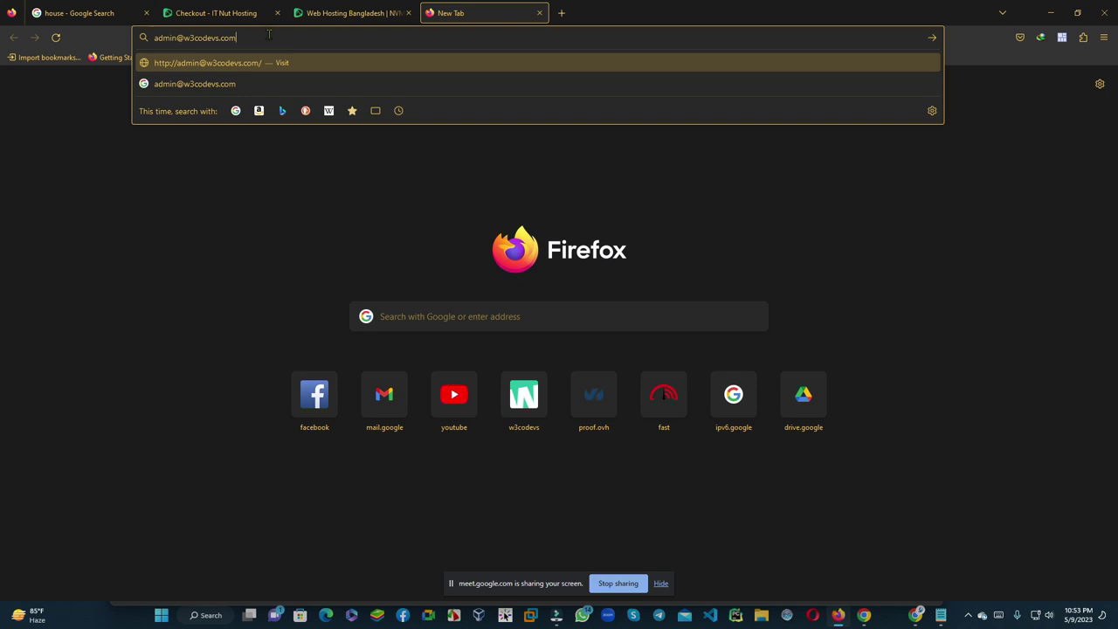
Step: Enter a Facebook support e-mail and then a Gmail address into the new tab's search box
{"action": "left_click", "coordinate": [175, 38]}
{"action": "left_click", "coordinate": [514, 317]}
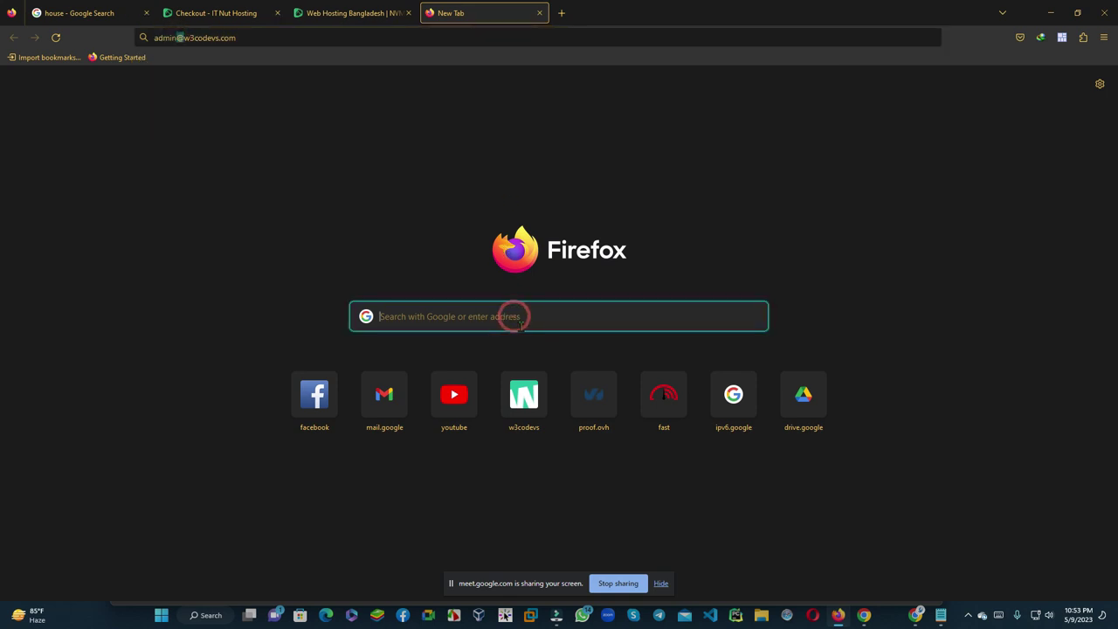
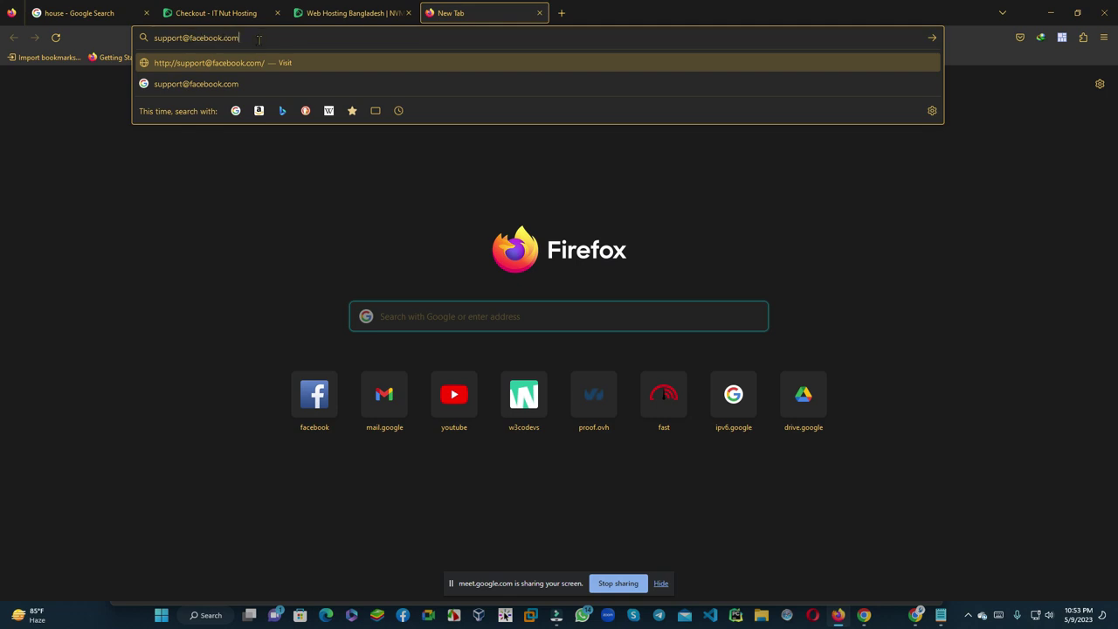
{"action": "left_click", "coordinate": [427, 314]}
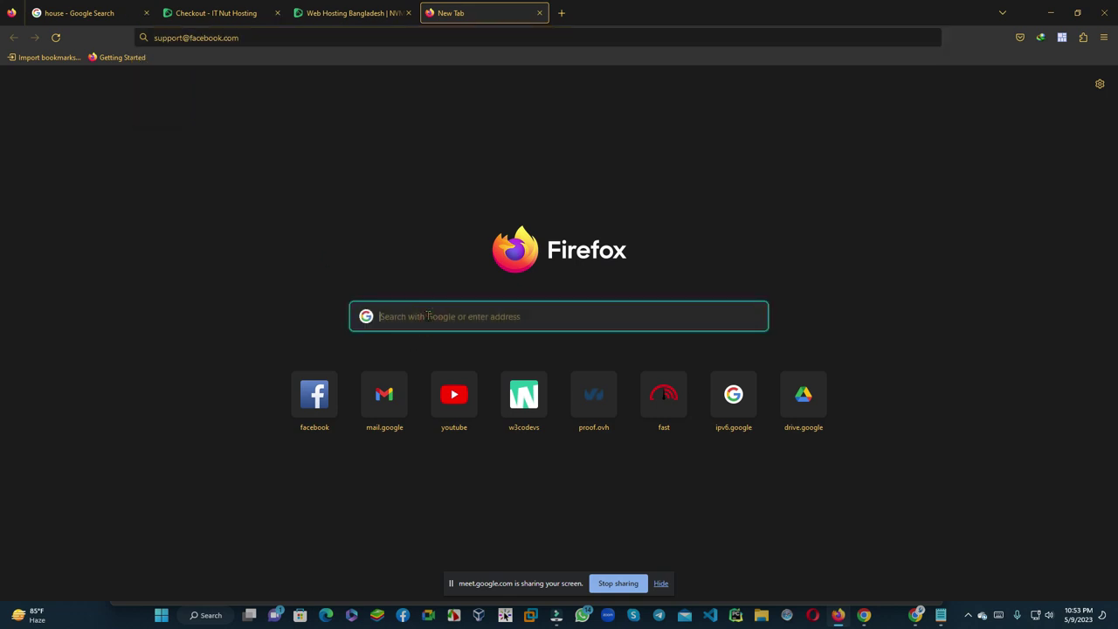
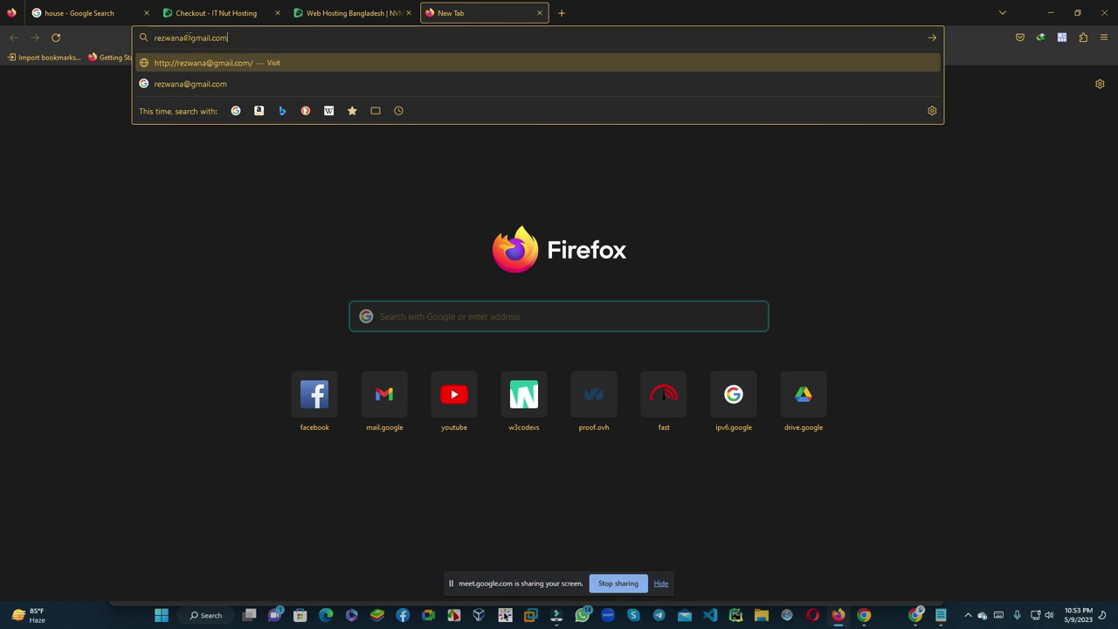
Step: Edit the typed e-mail address, replacing part of the domain and the name before the @
{"action": "left_click_drag", "start_coordinate": [191, 38], "coordinate": [227, 39]}
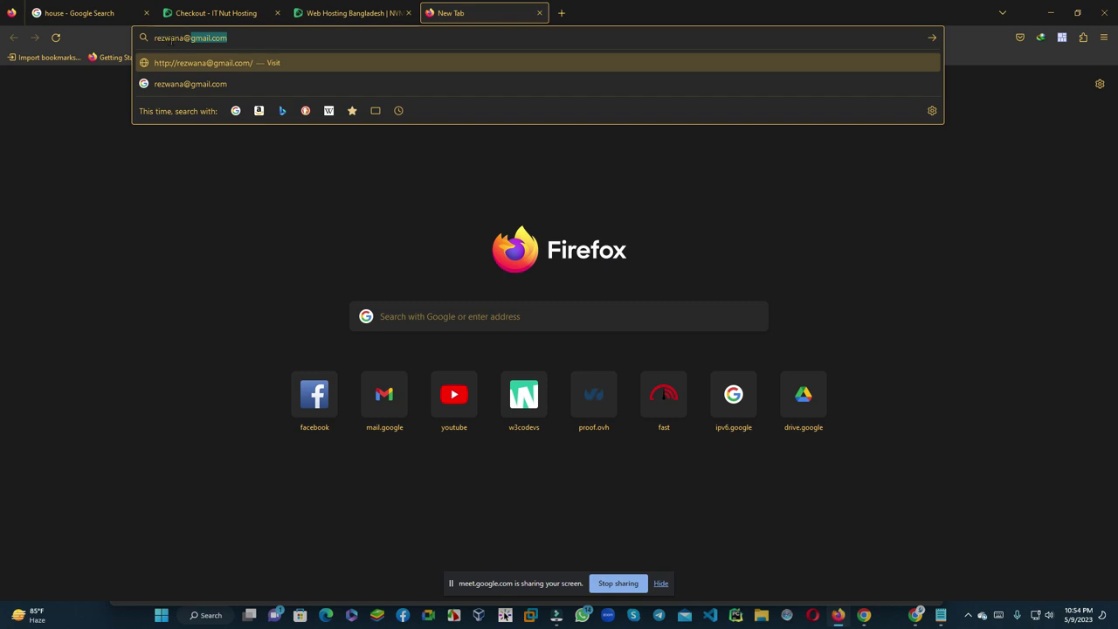
{"action": "left_click", "coordinate": [235, 39]}
{"action": "left_click_drag", "start_coordinate": [209, 39], "coordinate": [191, 38]}
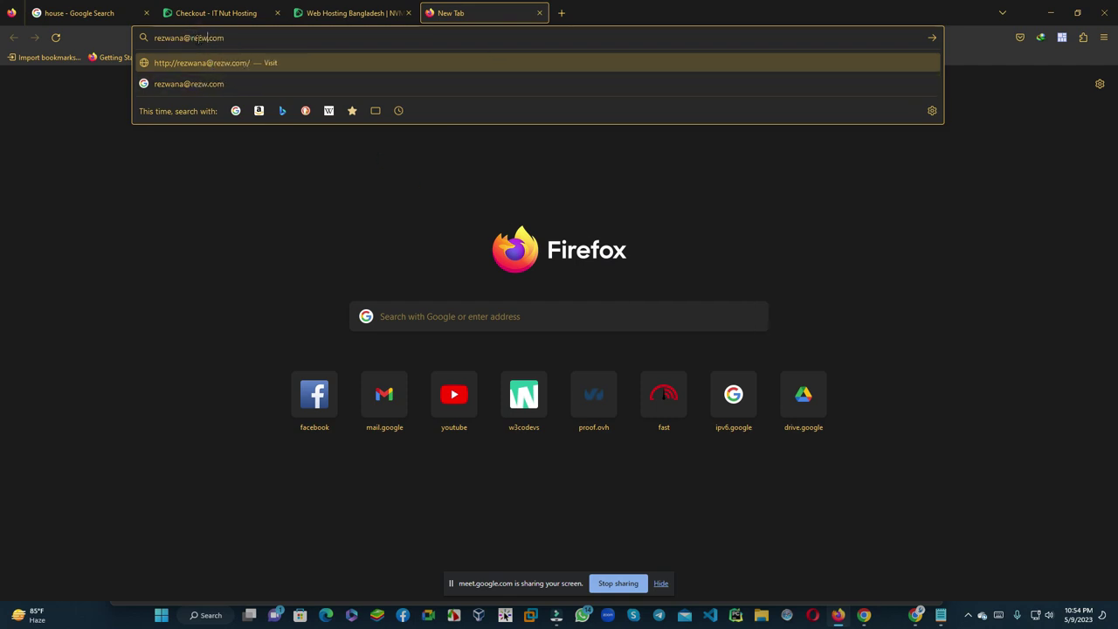
{"action": "double_click", "coordinate": [172, 38]}
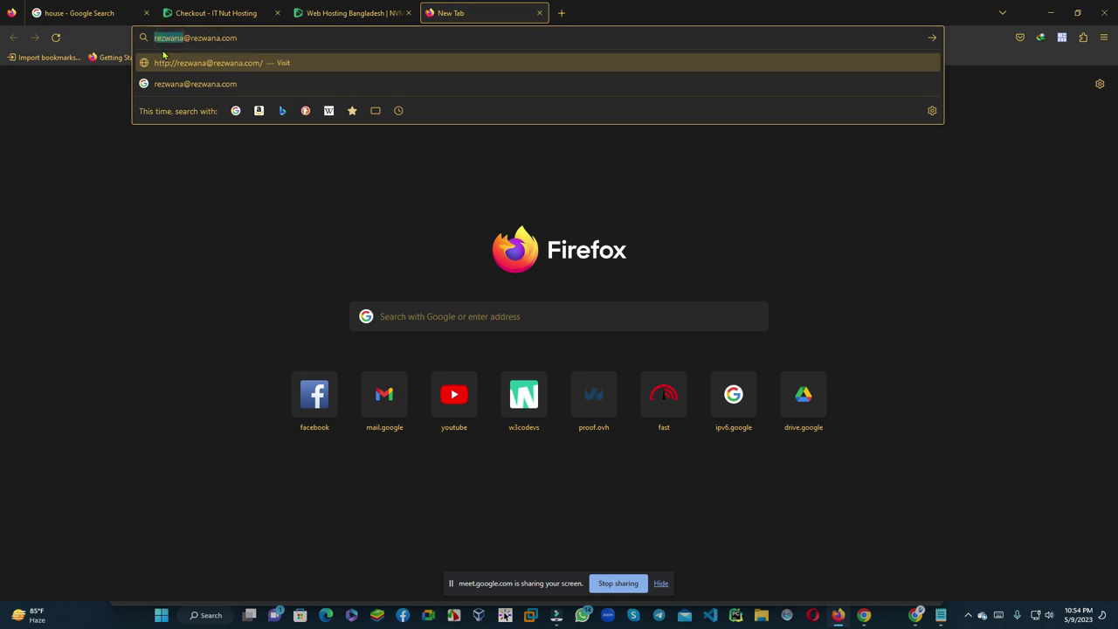
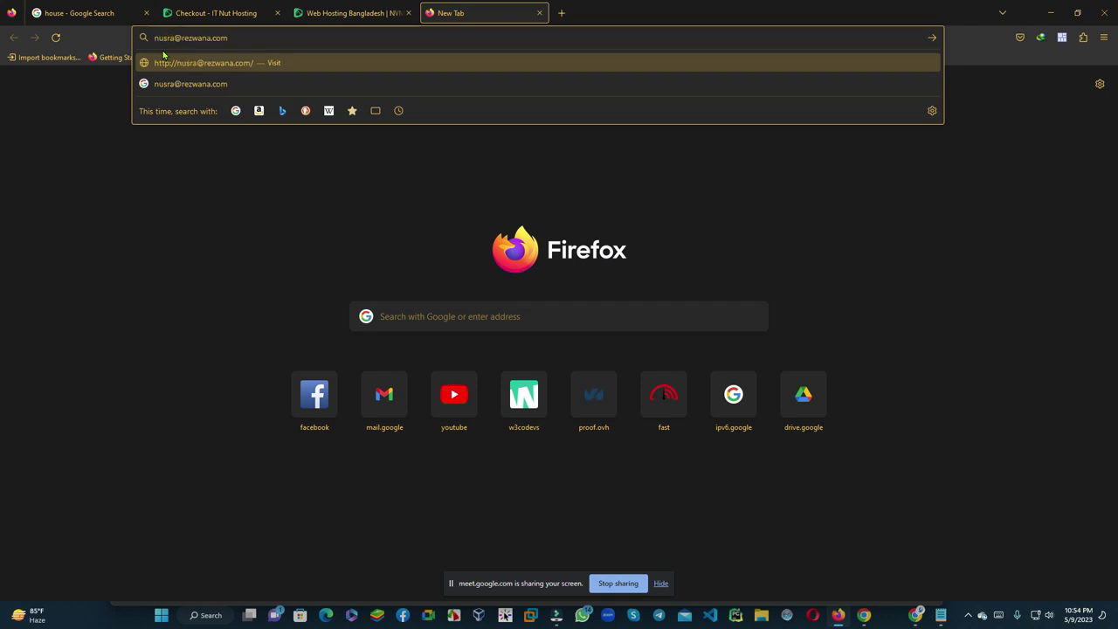
{"action": "key", "text": "ctrl+shift+Tab"}
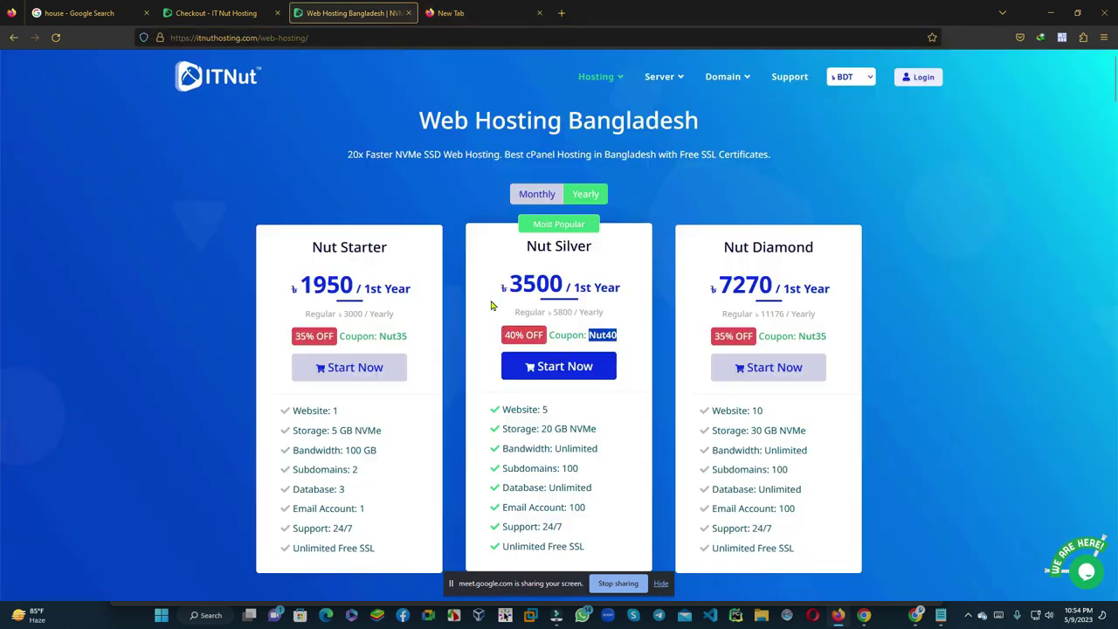
{"action": "scroll", "coordinate": [422, 374], "scroll_direction": "down", "scroll_amount": 1}
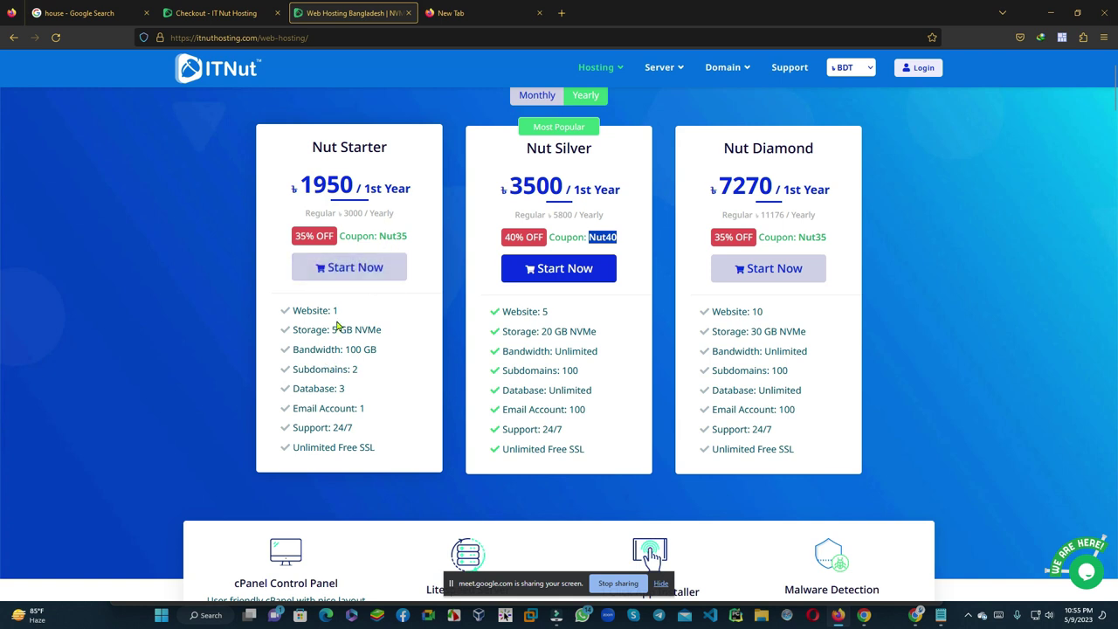
{"action": "left_click_drag", "start_coordinate": [329, 310], "coordinate": [348, 313]}
{"action": "left_click_drag", "start_coordinate": [348, 370], "coordinate": [369, 374]}
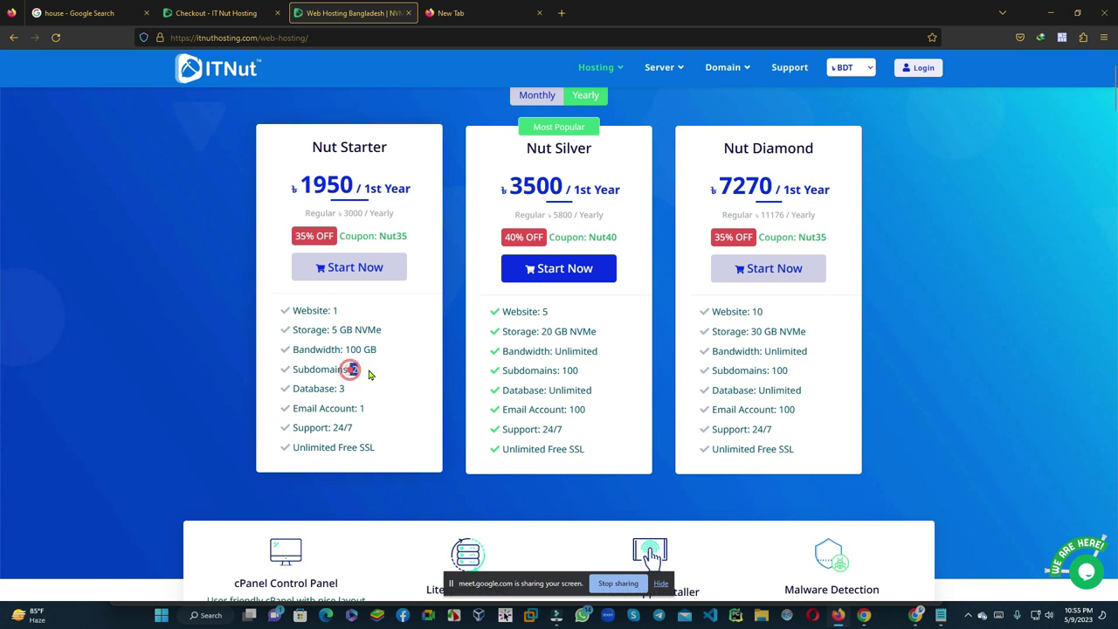
{"action": "left_click", "coordinate": [382, 331]}
{"action": "double_click", "coordinate": [542, 311]}
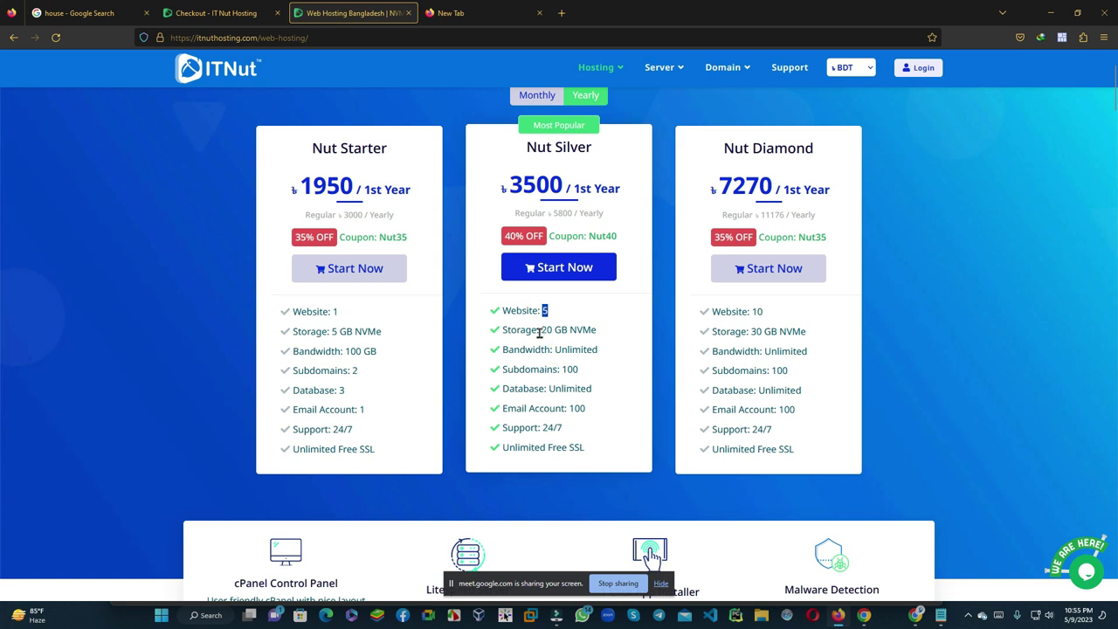
{"action": "left_click_drag", "start_coordinate": [540, 329], "coordinate": [597, 349]}
{"action": "left_click", "coordinate": [565, 367]}
{"action": "double_click", "coordinate": [567, 368]}
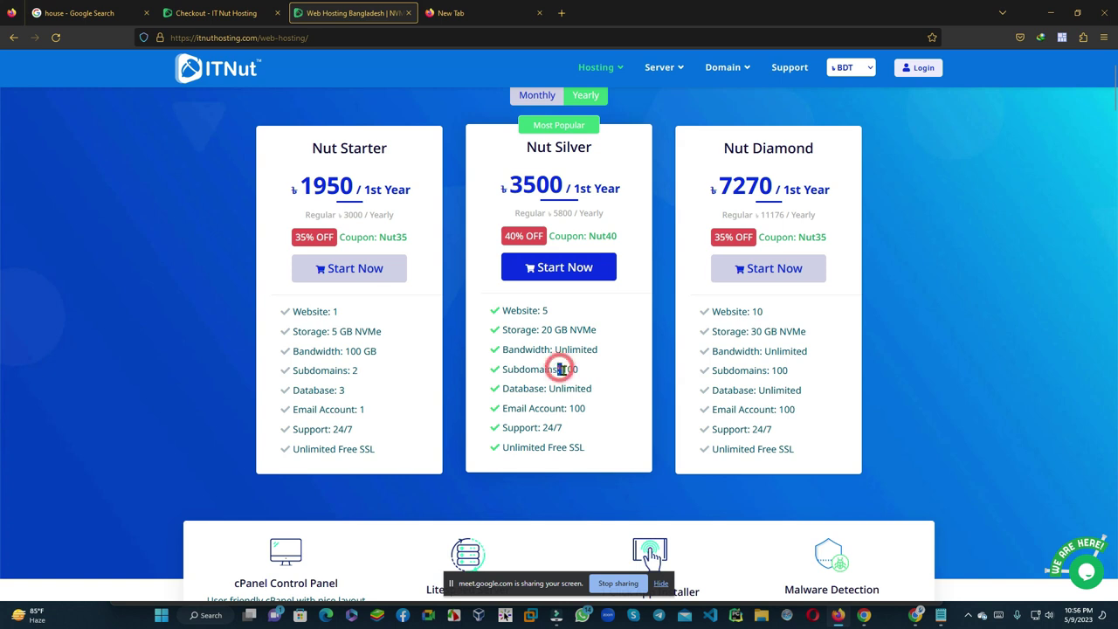
{"action": "left_click_drag", "start_coordinate": [559, 368], "coordinate": [561, 368]}
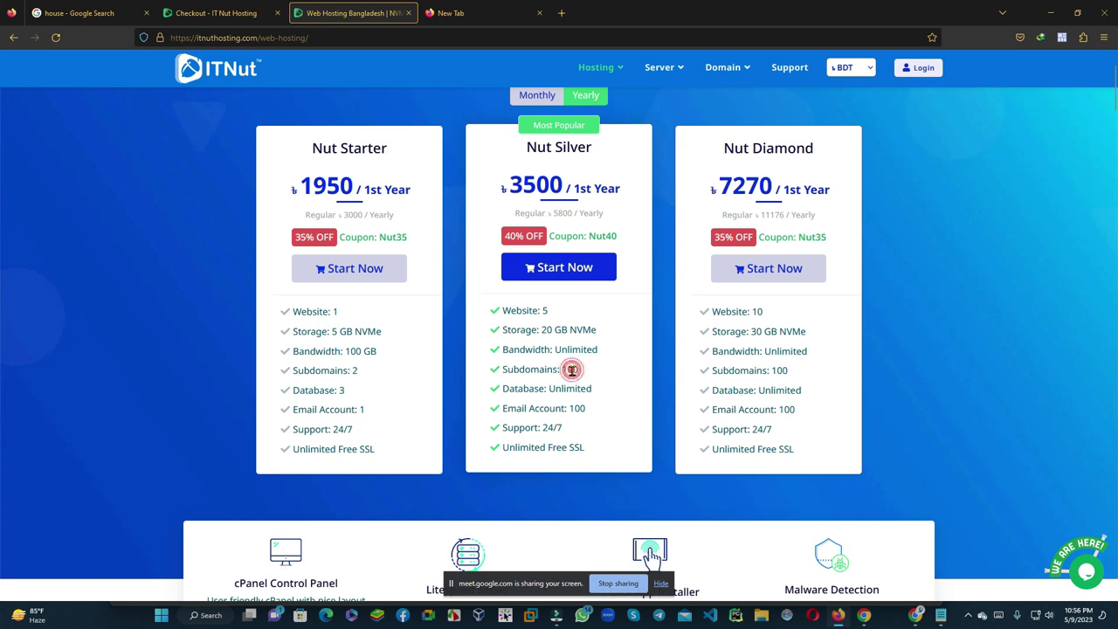
{"action": "left_click", "coordinate": [571, 371]}
{"action": "left_click_drag", "start_coordinate": [502, 307], "coordinate": [585, 412]}
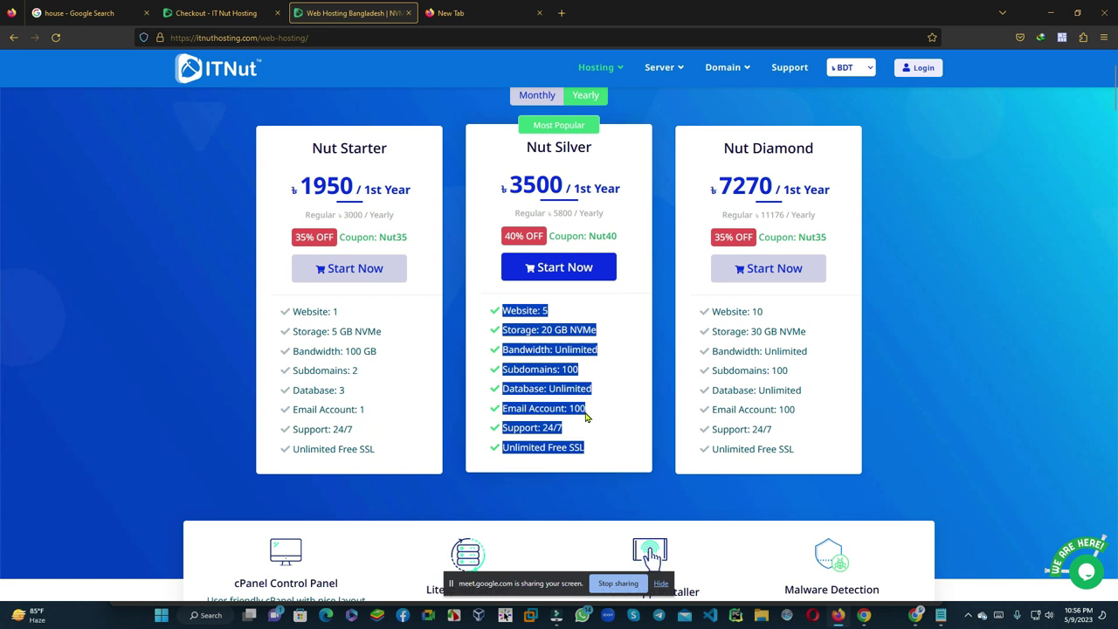
{"action": "left_click", "coordinate": [584, 411]}
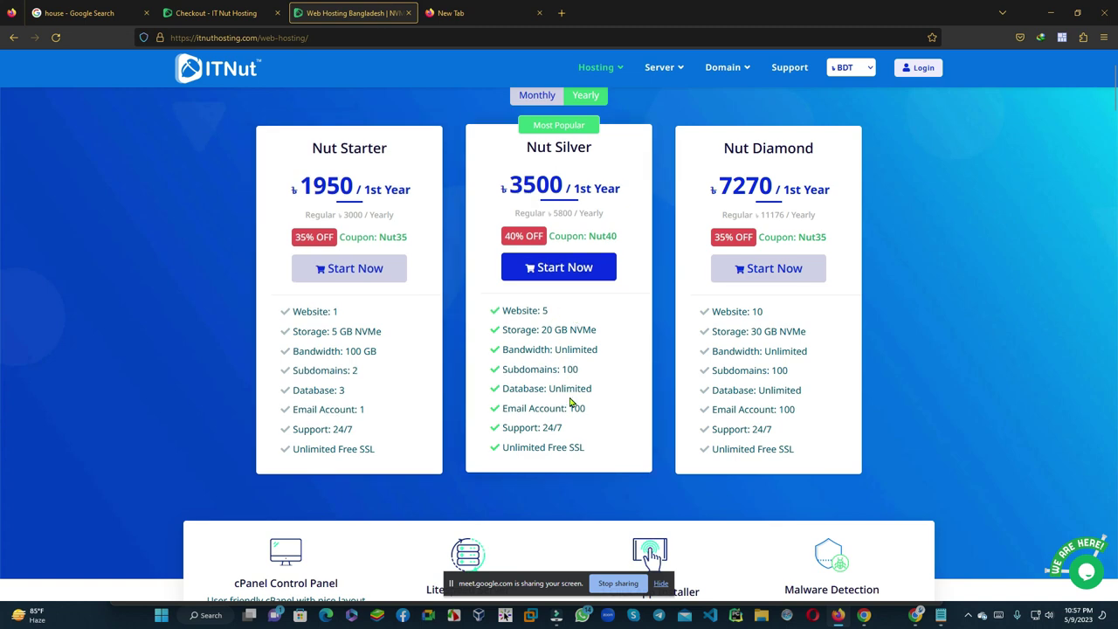
{"action": "scroll", "coordinate": [572, 399], "scroll_direction": "up", "scroll_amount": 2}
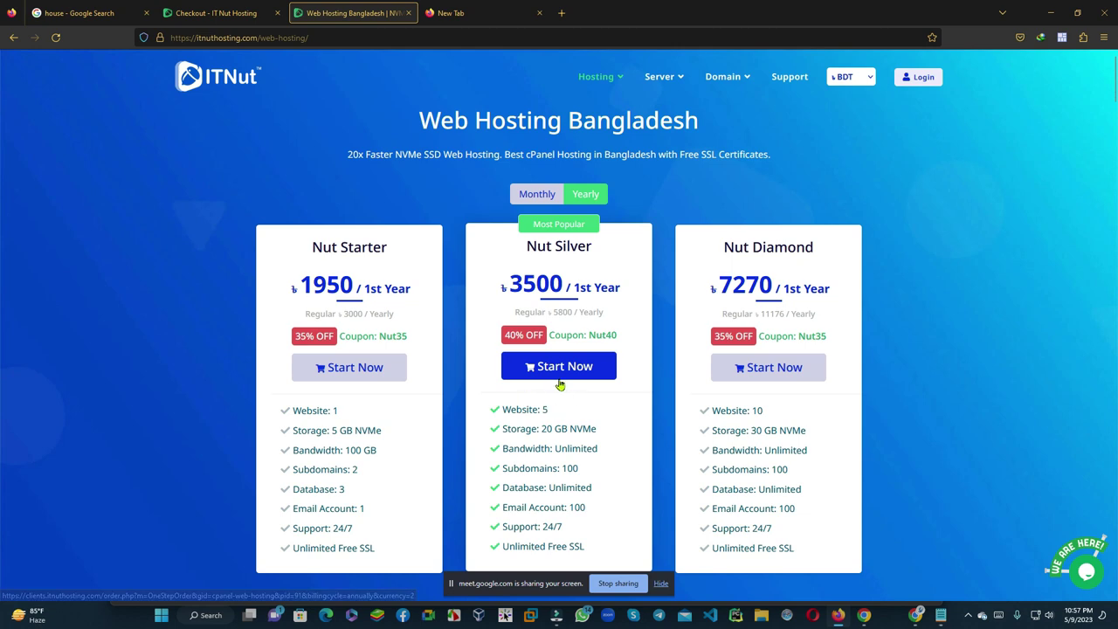
{"action": "scroll", "coordinate": [566, 384], "scroll_direction": "down", "scroll_amount": 2}
{"action": "scroll", "coordinate": [566, 376], "scroll_direction": "up", "scroll_amount": 2}
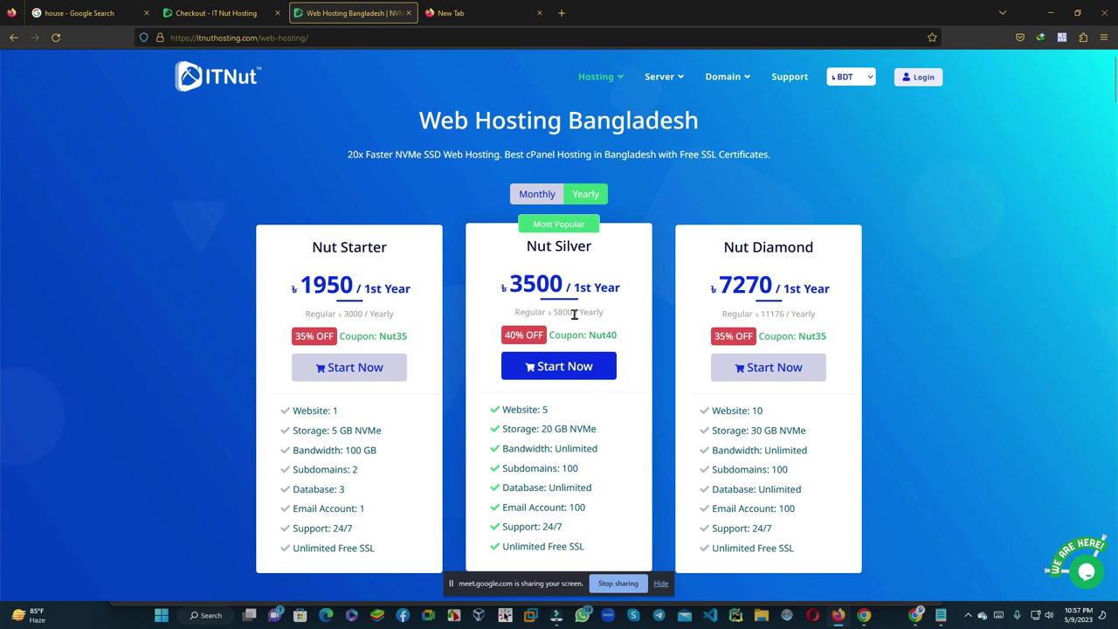
{"action": "scroll", "coordinate": [577, 319], "scroll_direction": "down", "scroll_amount": 2}
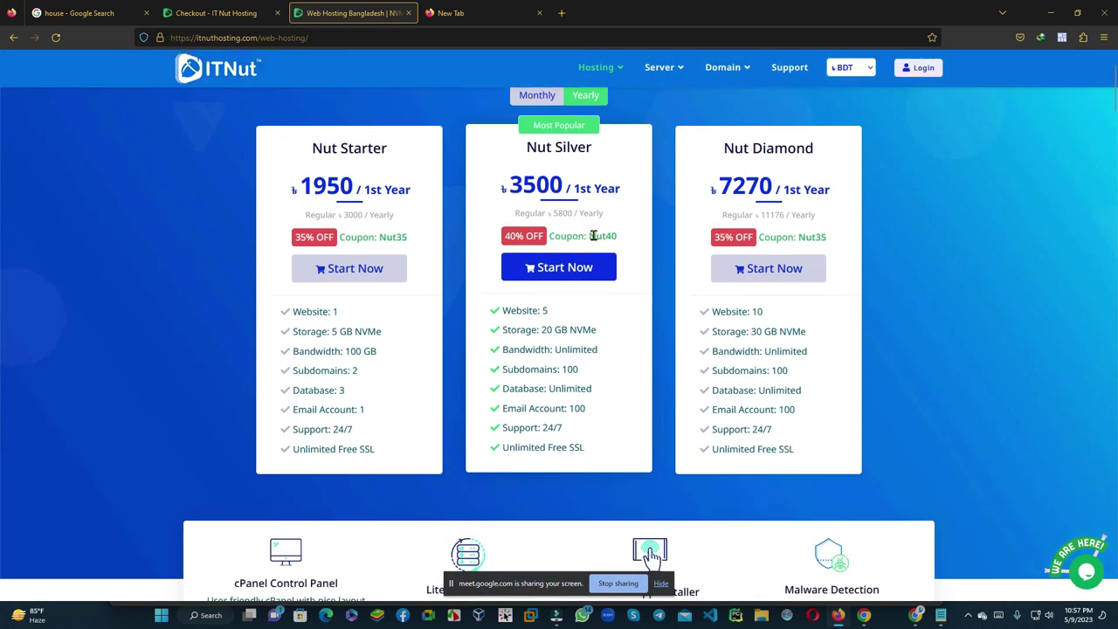
{"action": "left_click_drag", "start_coordinate": [589, 235], "coordinate": [622, 239]}
Step: Order the Nut Silver plan and apply promo code Nut40, bringing today's total to ৳3480.00
{"action": "left_click", "coordinate": [595, 334]}
{"action": "left_click", "coordinate": [571, 272]}
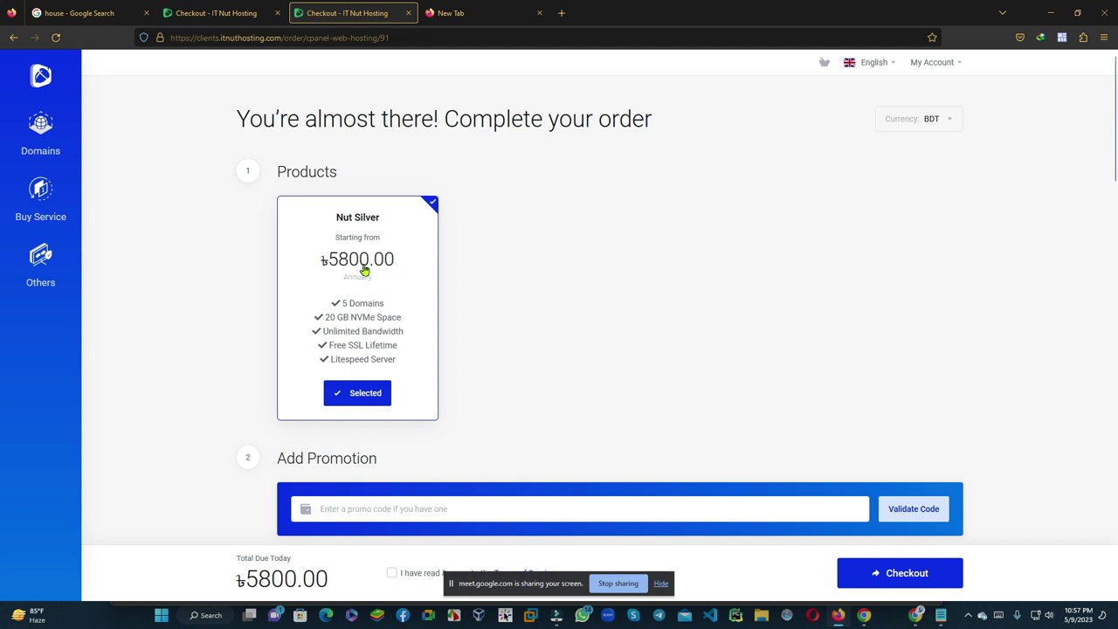
{"action": "scroll", "coordinate": [559, 282], "scroll_direction": "down", "scroll_amount": 2}
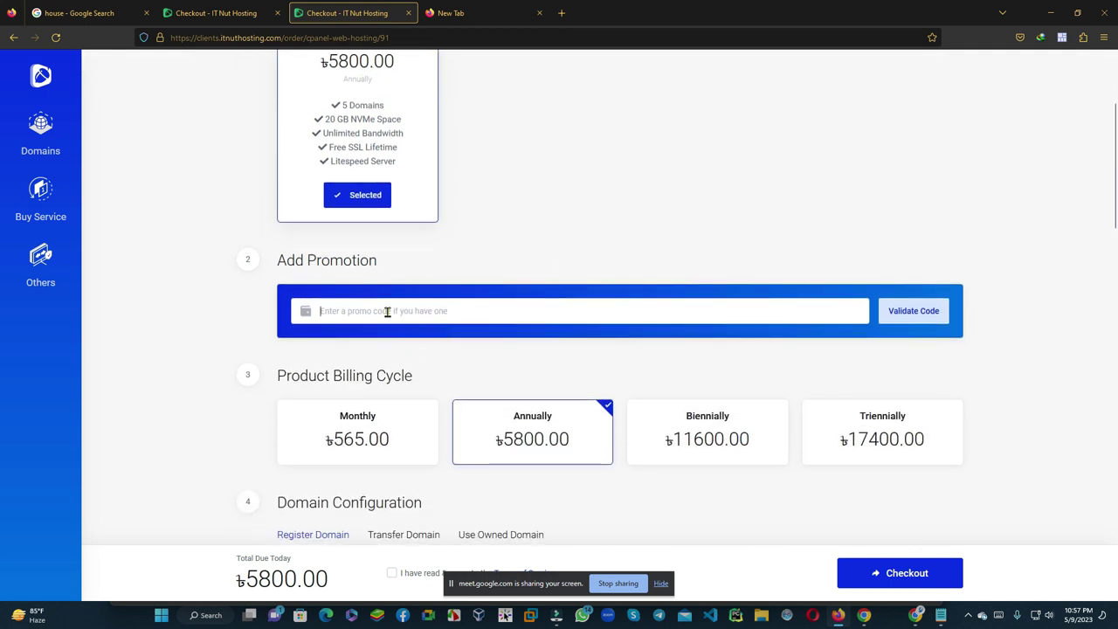
{"action": "left_click", "coordinate": [387, 311]}
{"action": "type", "text": "Nut40"}
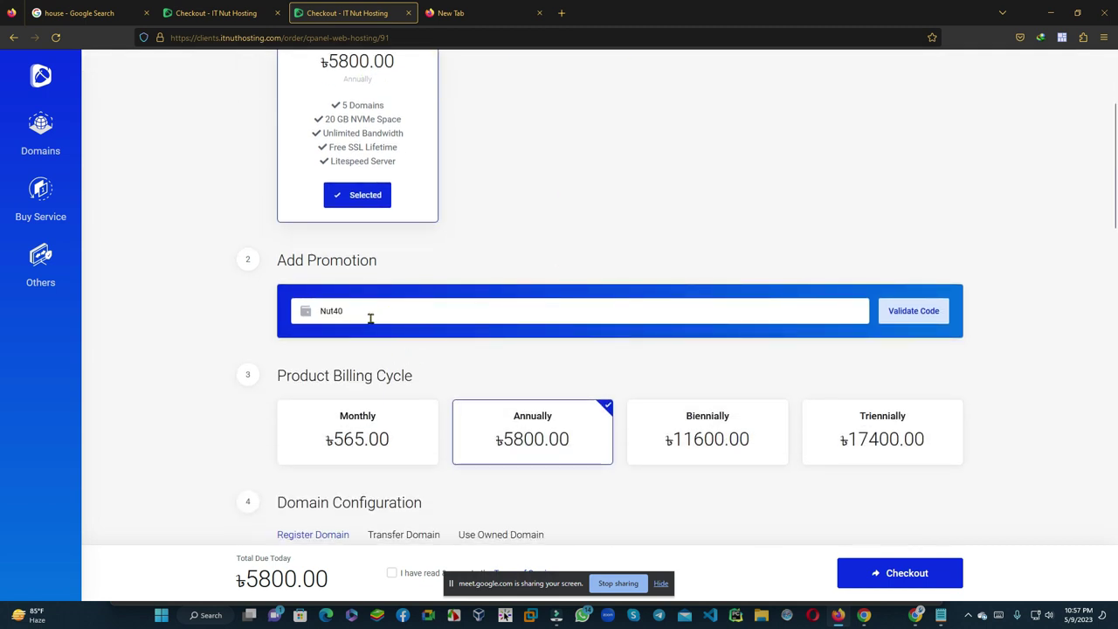
{"action": "left_click", "coordinate": [904, 317]}
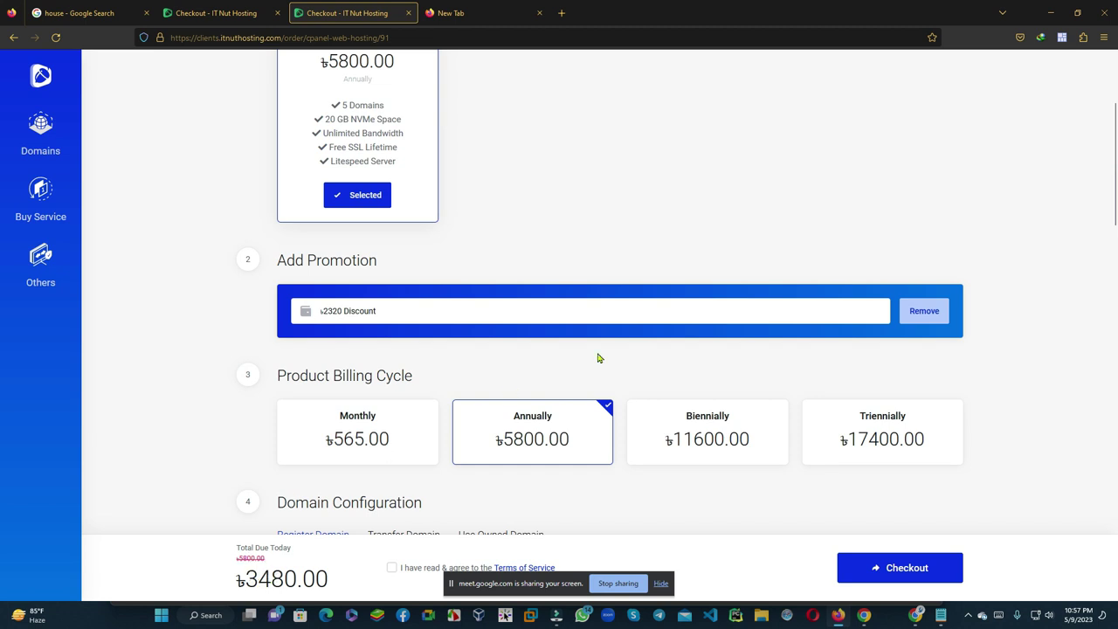
{"action": "scroll", "coordinate": [581, 352], "scroll_direction": "down", "scroll_amount": 2}
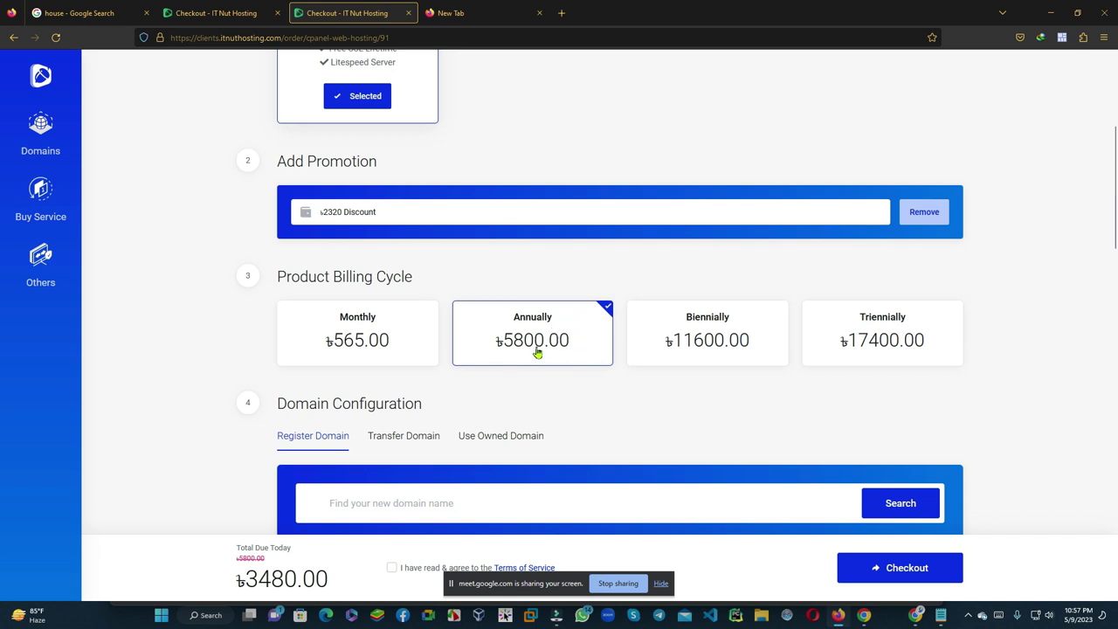
{"action": "scroll", "coordinate": [537, 352], "scroll_direction": "down", "scroll_amount": 4}
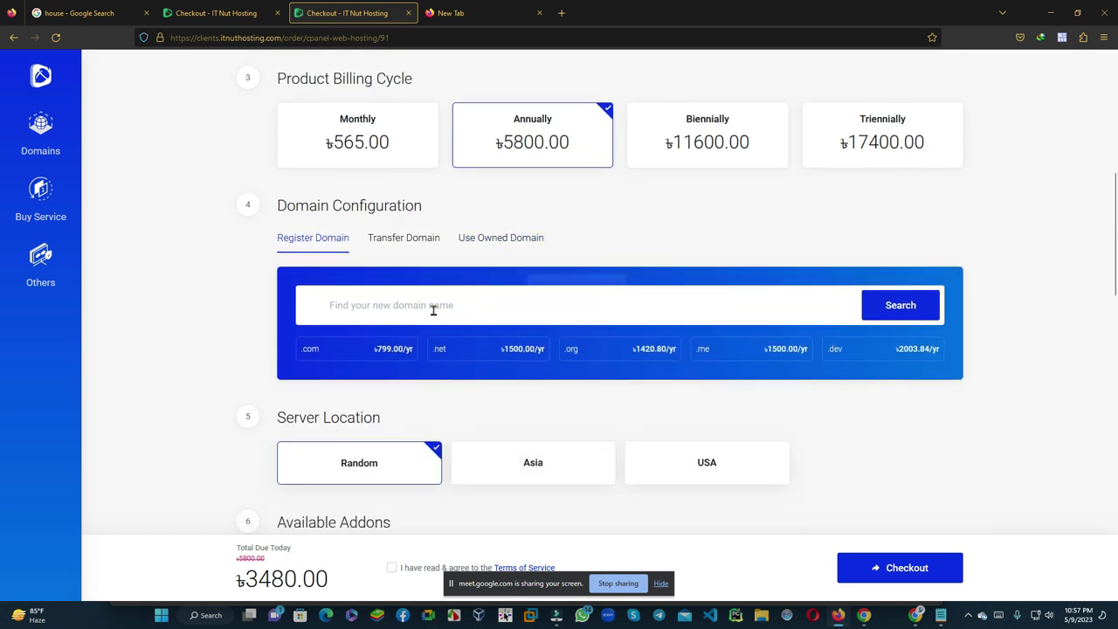
{"action": "scroll", "coordinate": [432, 309], "scroll_direction": "up", "scroll_amount": 3}
{"action": "scroll", "coordinate": [427, 288], "scroll_direction": "down", "scroll_amount": 3}
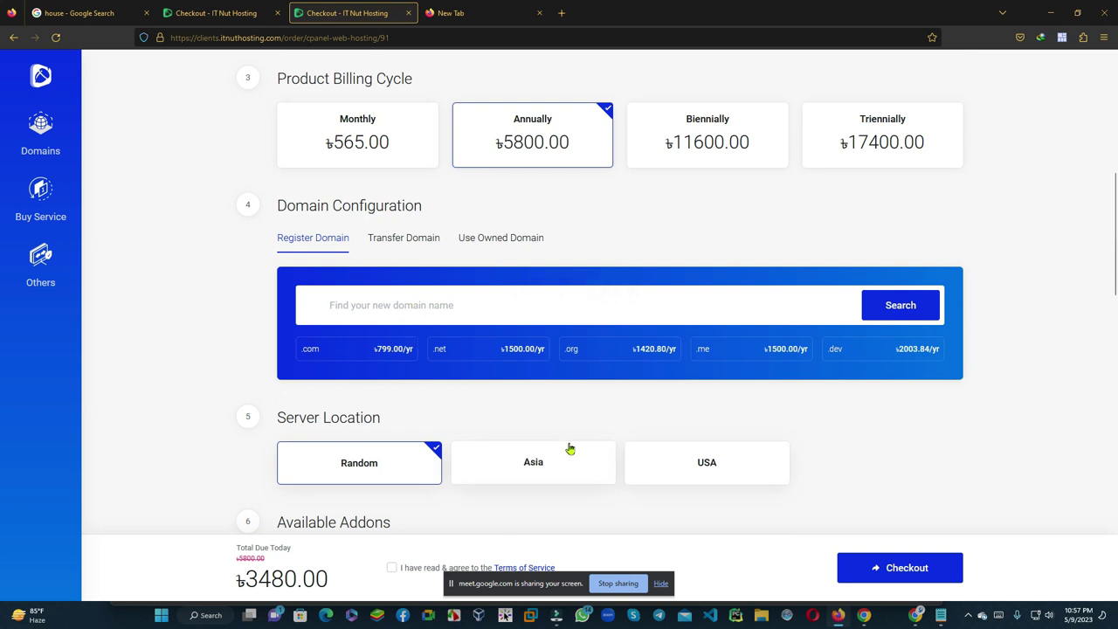
{"action": "left_click", "coordinate": [433, 305]}
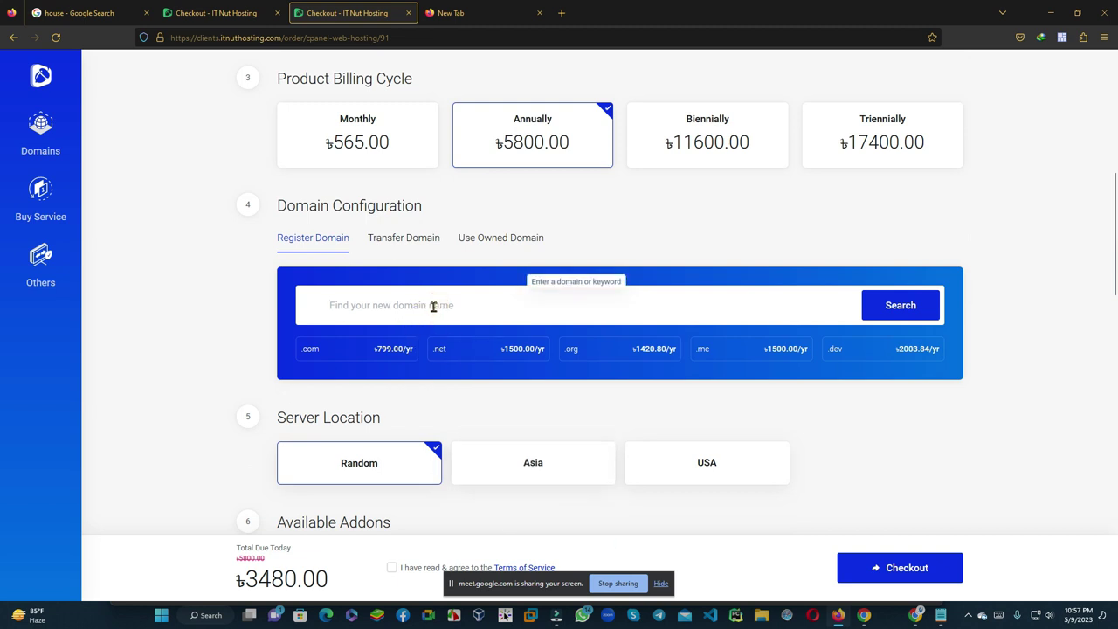
{"action": "type", "text": "nhah"}
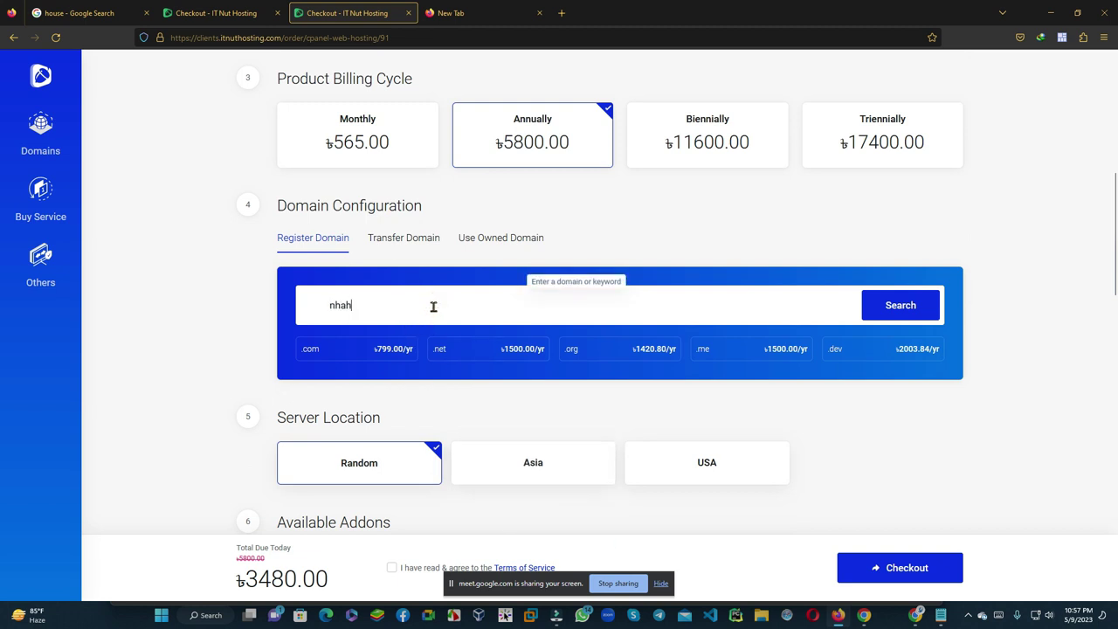
{"action": "type", "text": "j"}
{"action": "left_click", "coordinate": [901, 305]}
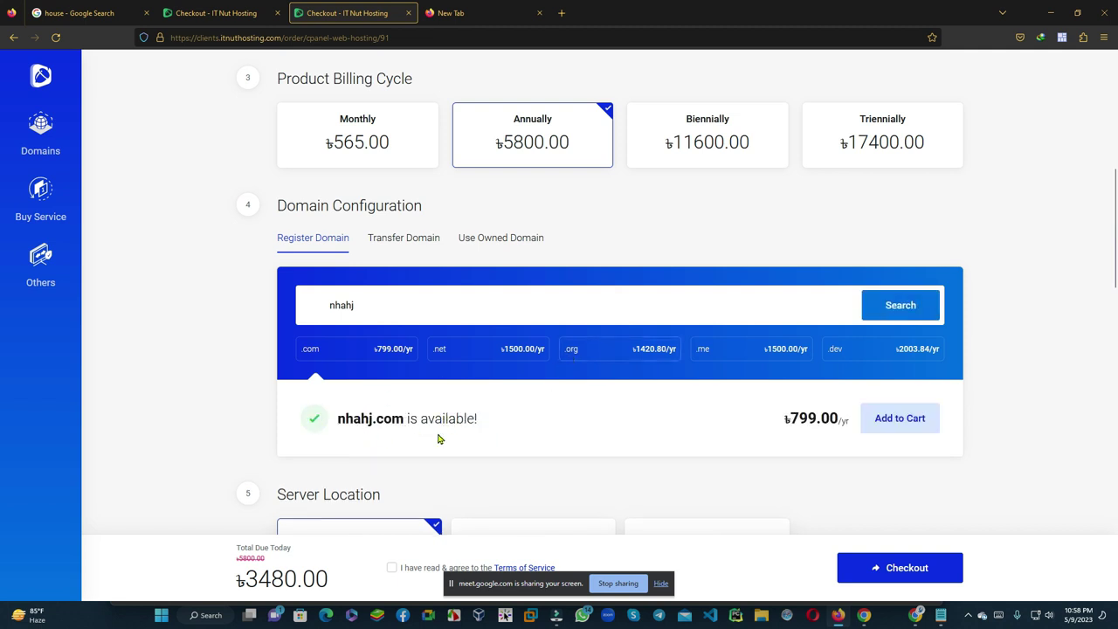
{"action": "scroll", "coordinate": [599, 414], "scroll_direction": "down", "scroll_amount": 2}
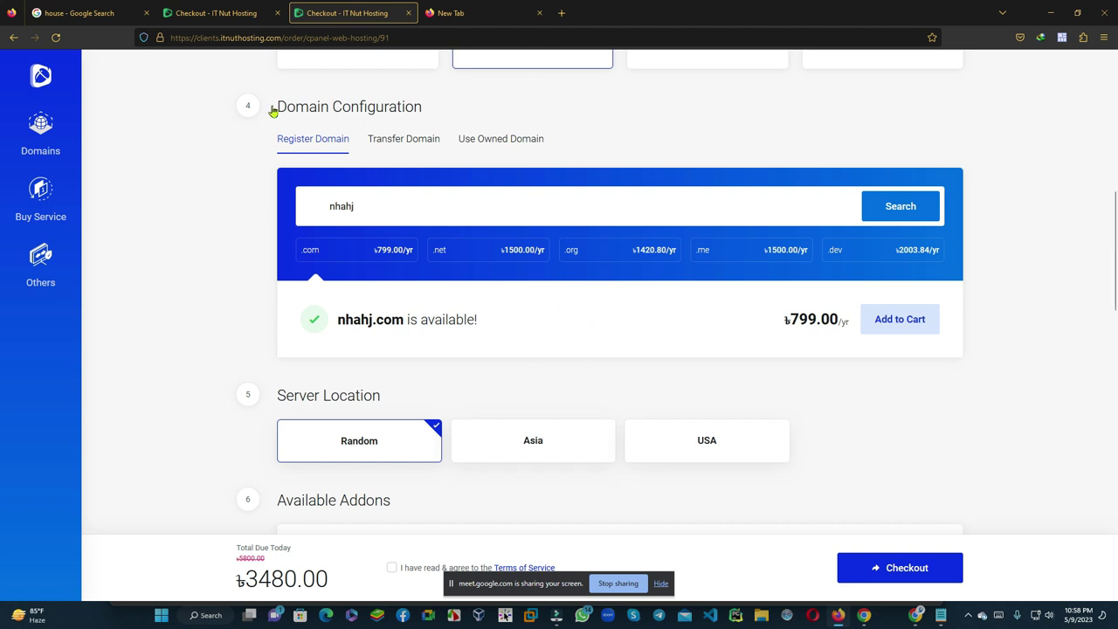
{"action": "left_click", "coordinate": [214, 14]}
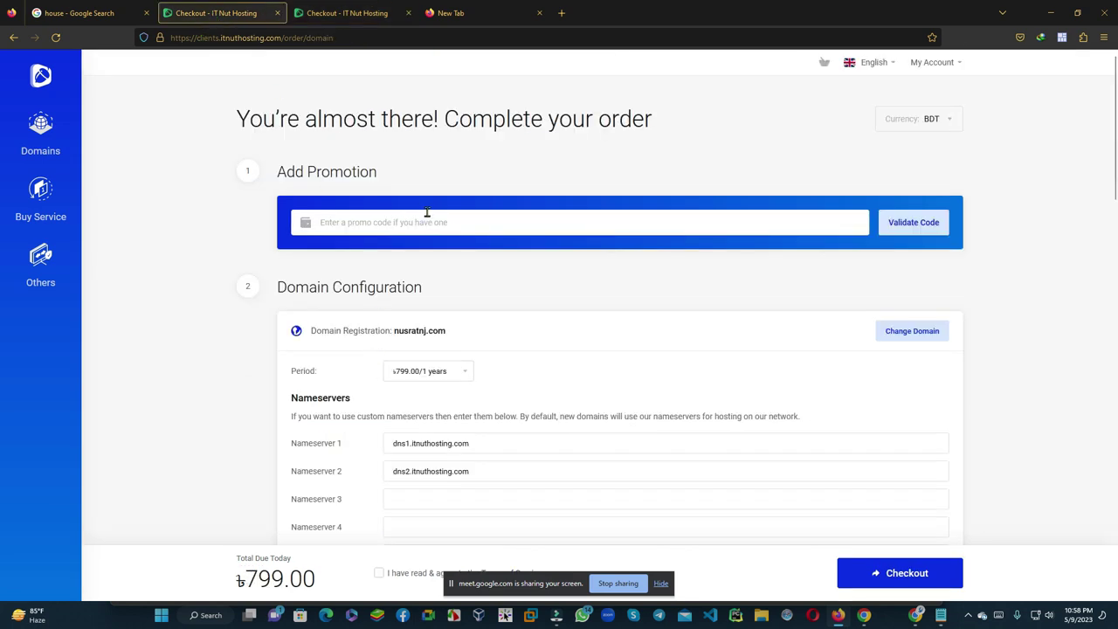
{"action": "scroll", "coordinate": [515, 332], "scroll_direction": "down", "scroll_amount": 1}
{"action": "scroll", "coordinate": [515, 332], "scroll_direction": "down", "scroll_amount": 5}
{"action": "scroll", "coordinate": [569, 427], "scroll_direction": "up", "scroll_amount": 5}
{"action": "key", "text": "ctrl+Tab"}
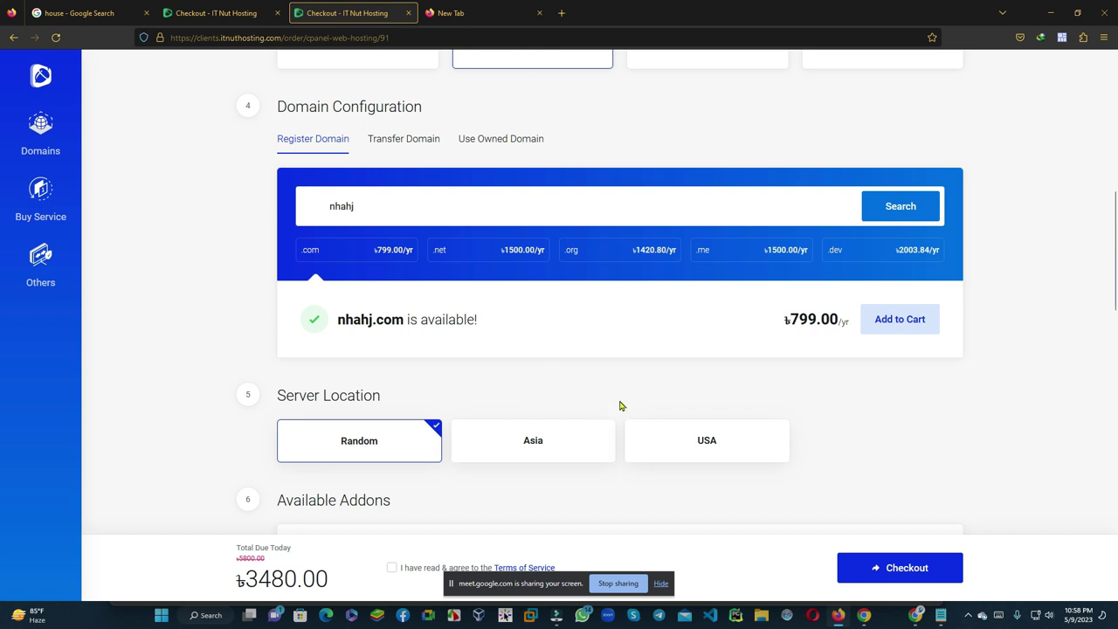
{"action": "scroll", "coordinate": [611, 393], "scroll_direction": "up", "scroll_amount": 3}
{"action": "scroll", "coordinate": [428, 341], "scroll_direction": "down", "scroll_amount": 2}
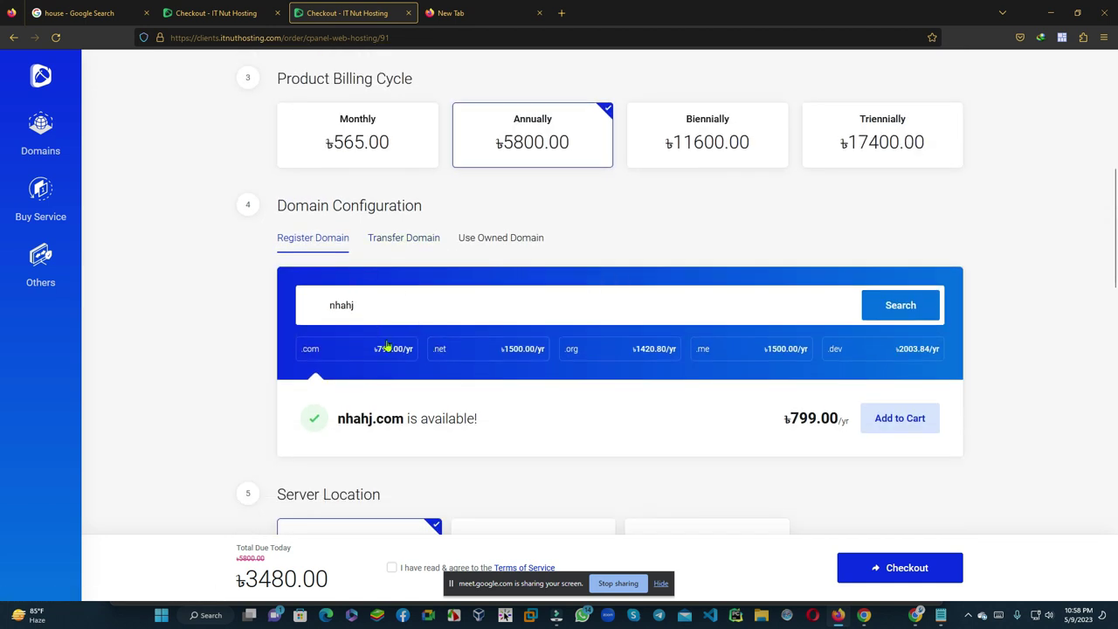
Step: Add nhahj.com to the order for ৳799.00 a year, keeping it when the Change Domain note appears
{"action": "left_click", "coordinate": [371, 306]}
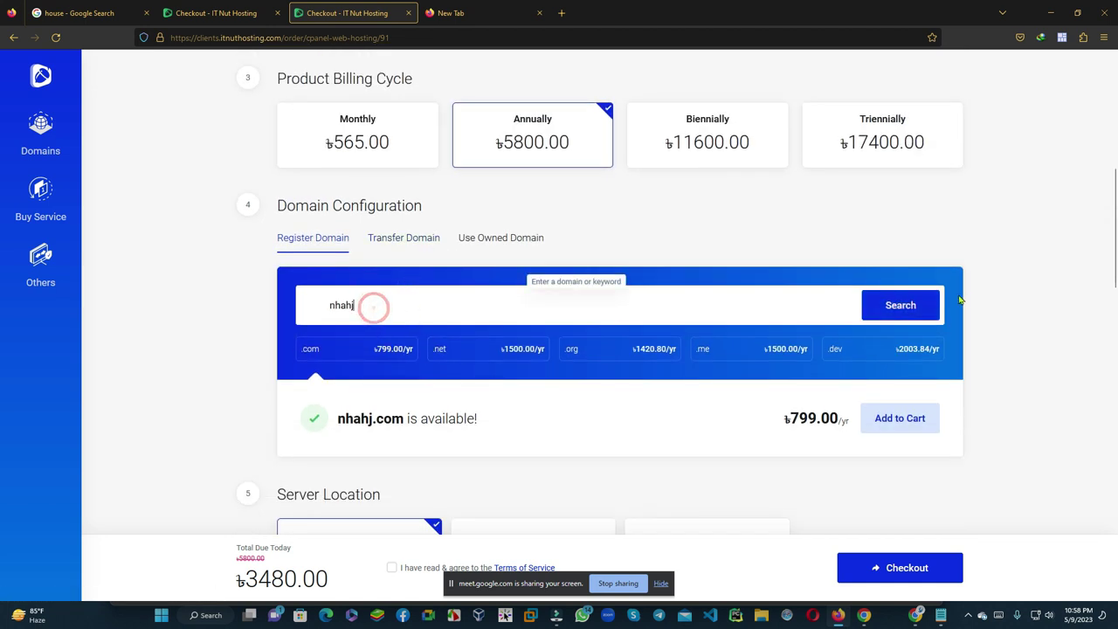
{"action": "left_click", "coordinate": [897, 421]}
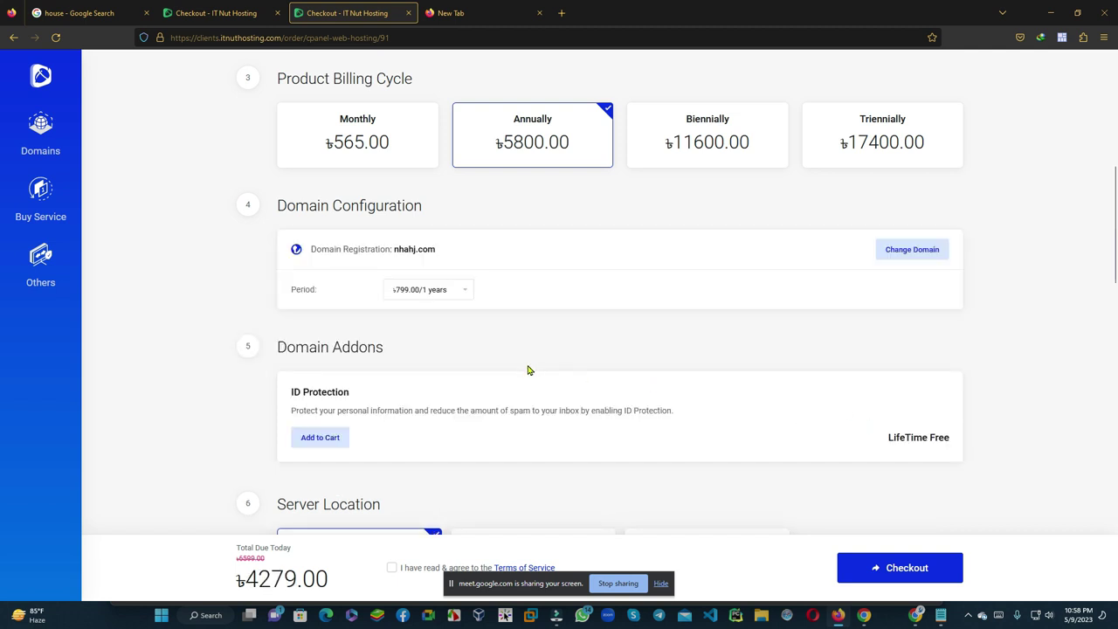
{"action": "scroll", "coordinate": [489, 340], "scroll_direction": "up", "scroll_amount": 2}
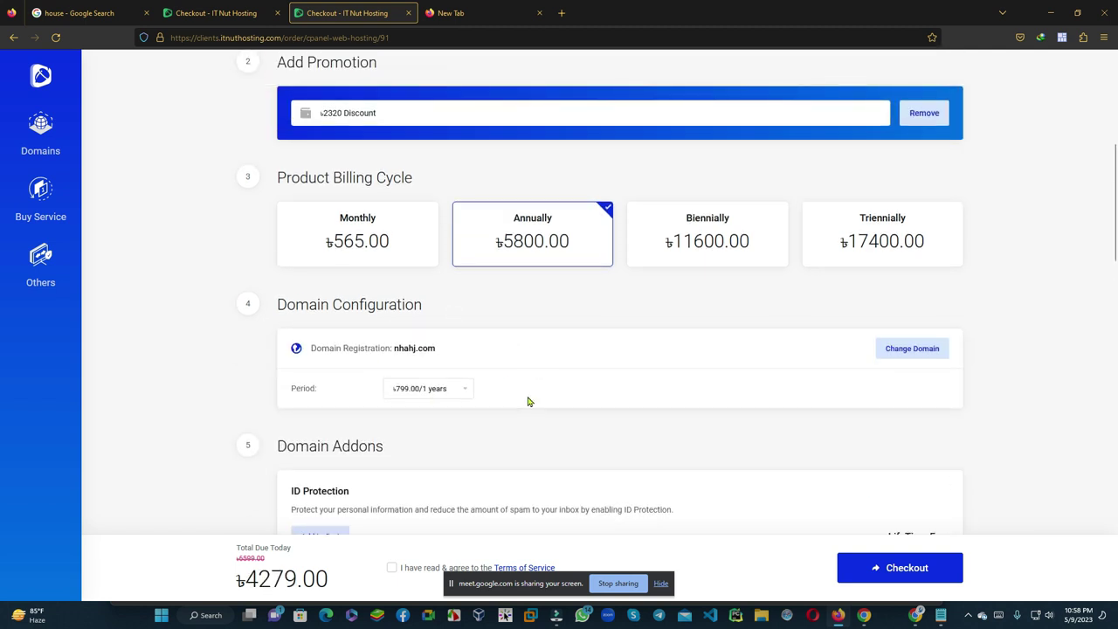
{"action": "left_click", "coordinate": [923, 351]}
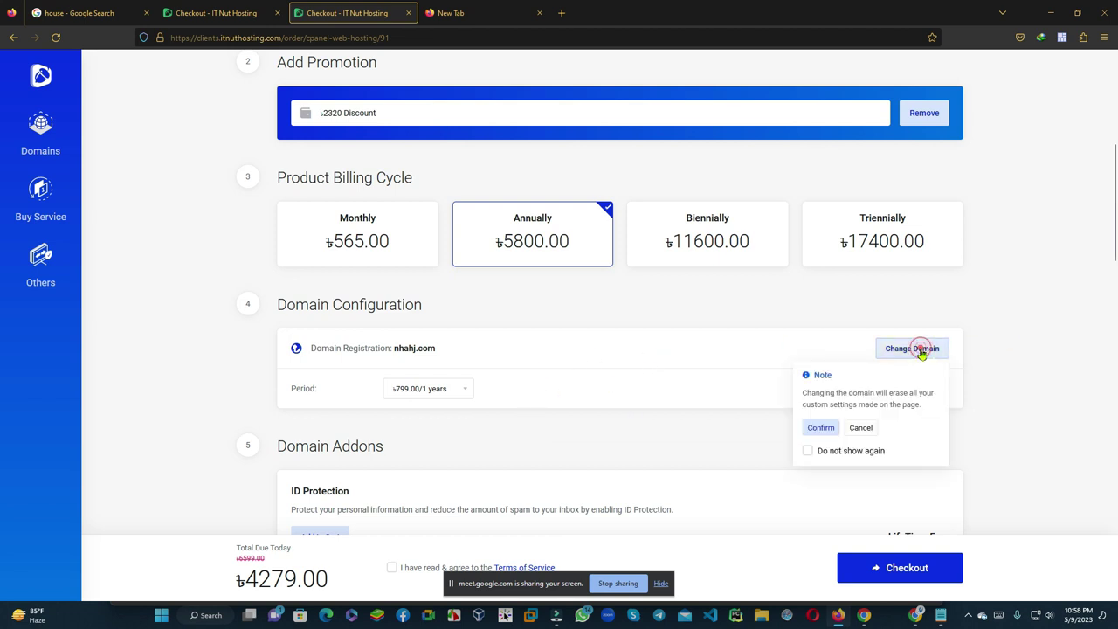
{"action": "left_click", "coordinate": [861, 428]}
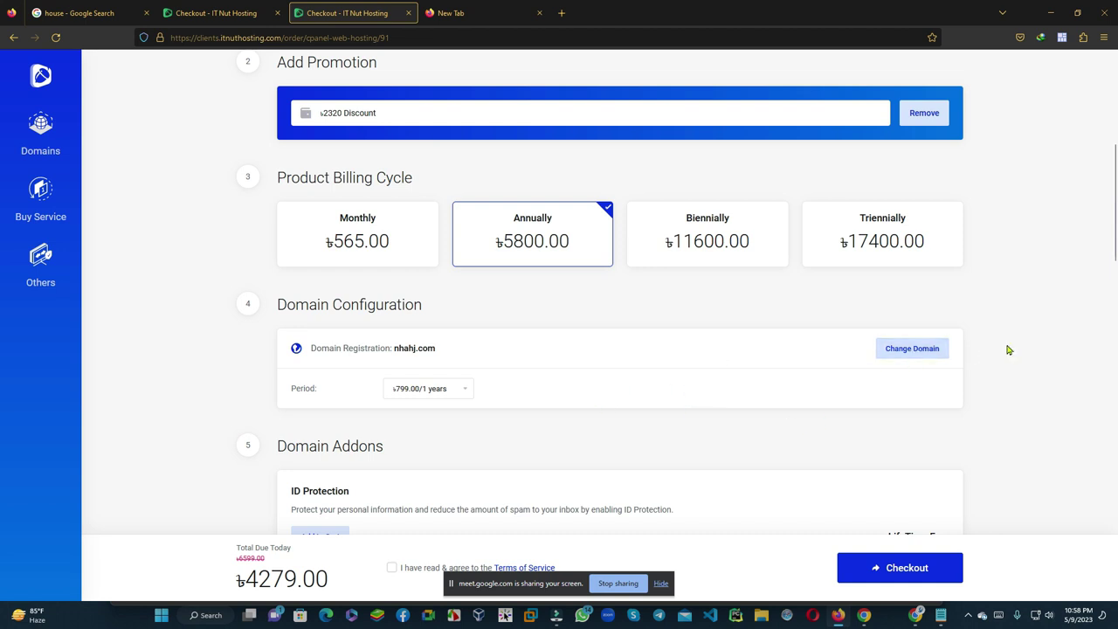
Step: Add the free ID Protection domain addon for nhahj.com to the cart
{"action": "scroll", "coordinate": [506, 442], "scroll_direction": "down", "scroll_amount": 2}
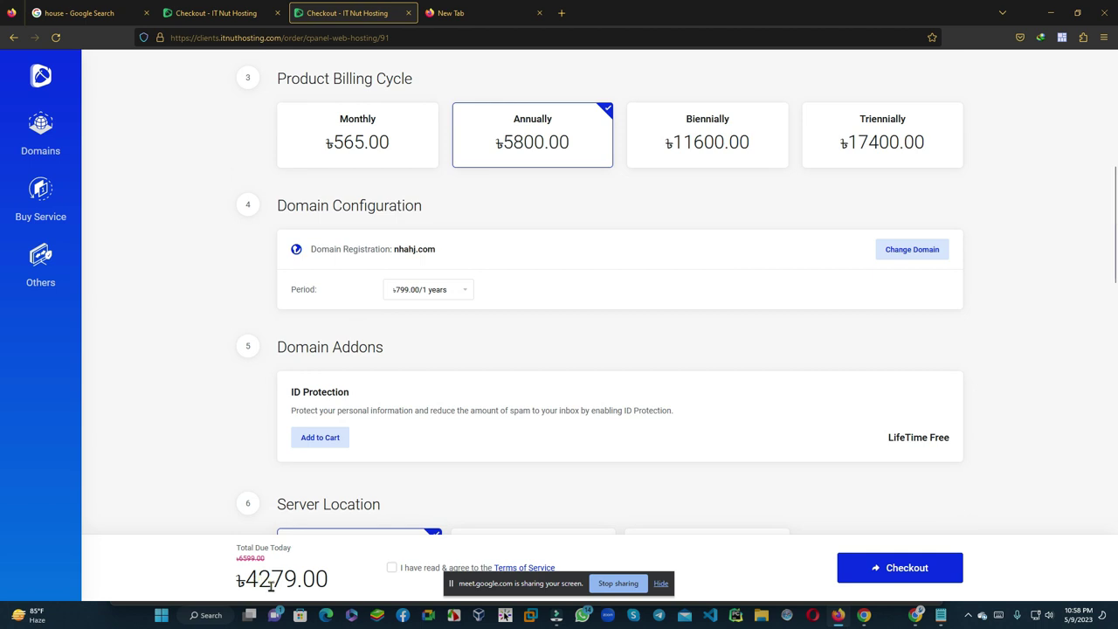
{"action": "scroll", "coordinate": [625, 352], "scroll_direction": "down", "scroll_amount": 2}
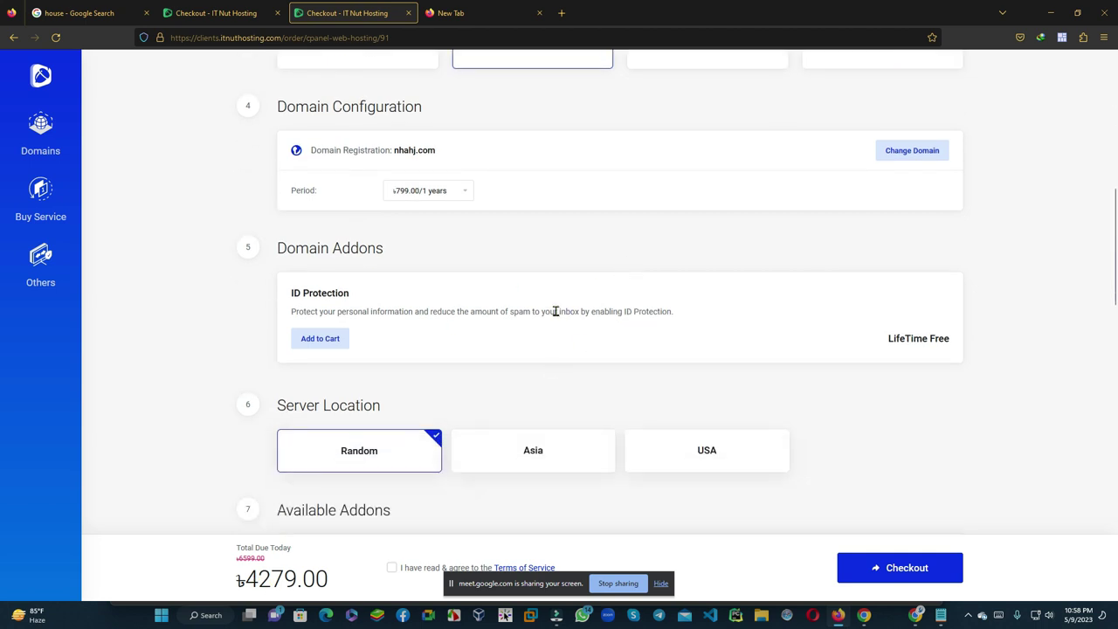
{"action": "scroll", "coordinate": [557, 311], "scroll_direction": "down", "scroll_amount": 2}
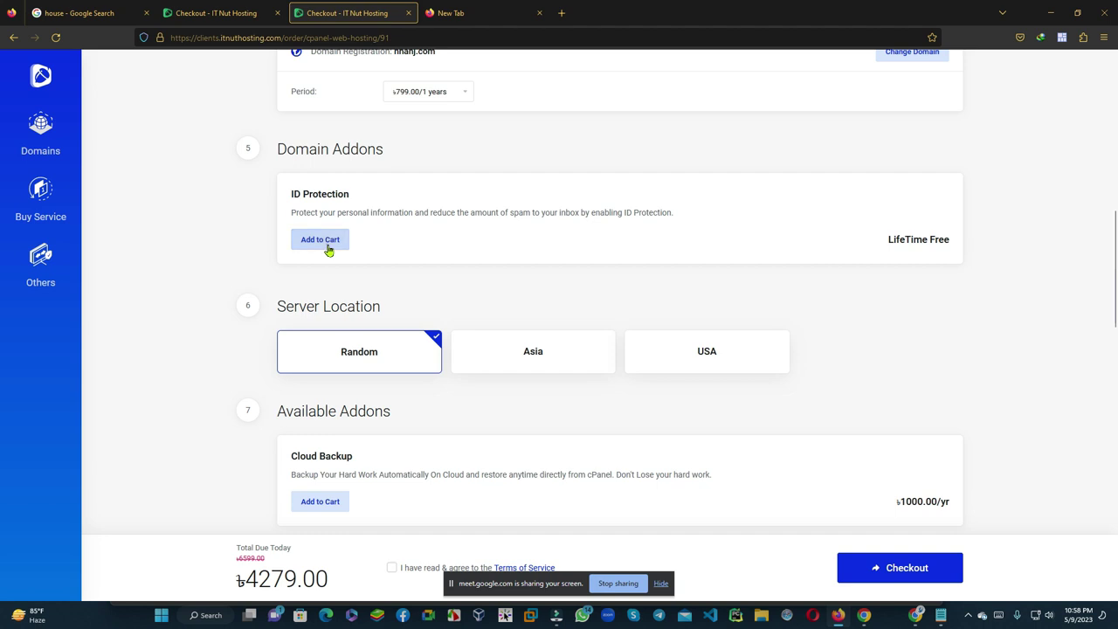
{"action": "left_click", "coordinate": [325, 249]}
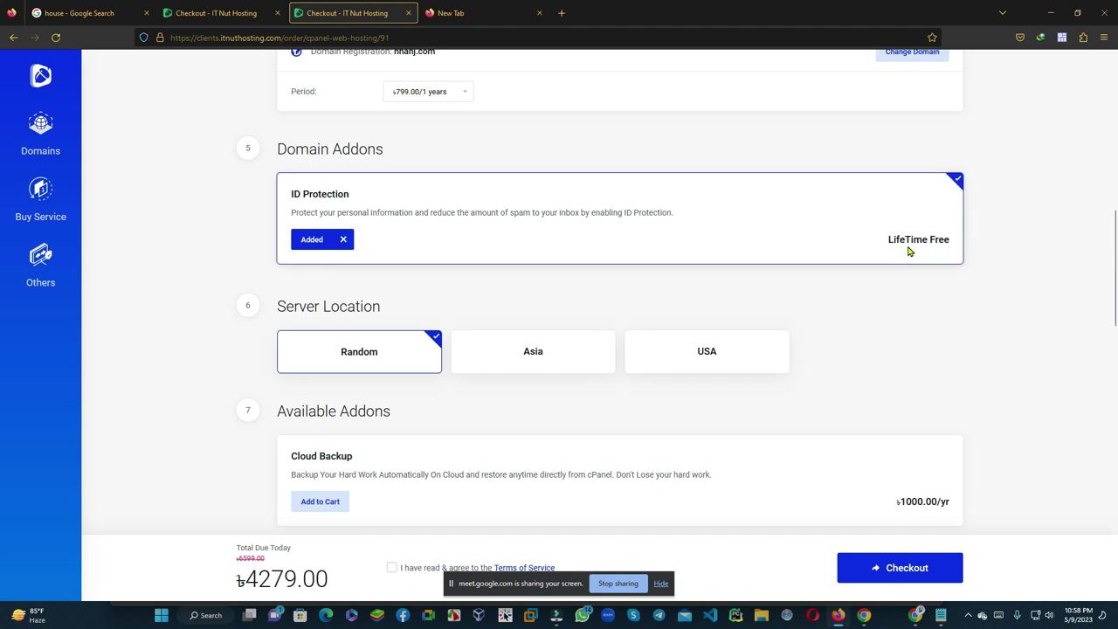
{"action": "scroll", "coordinate": [654, 299], "scroll_direction": "down", "scroll_amount": 2}
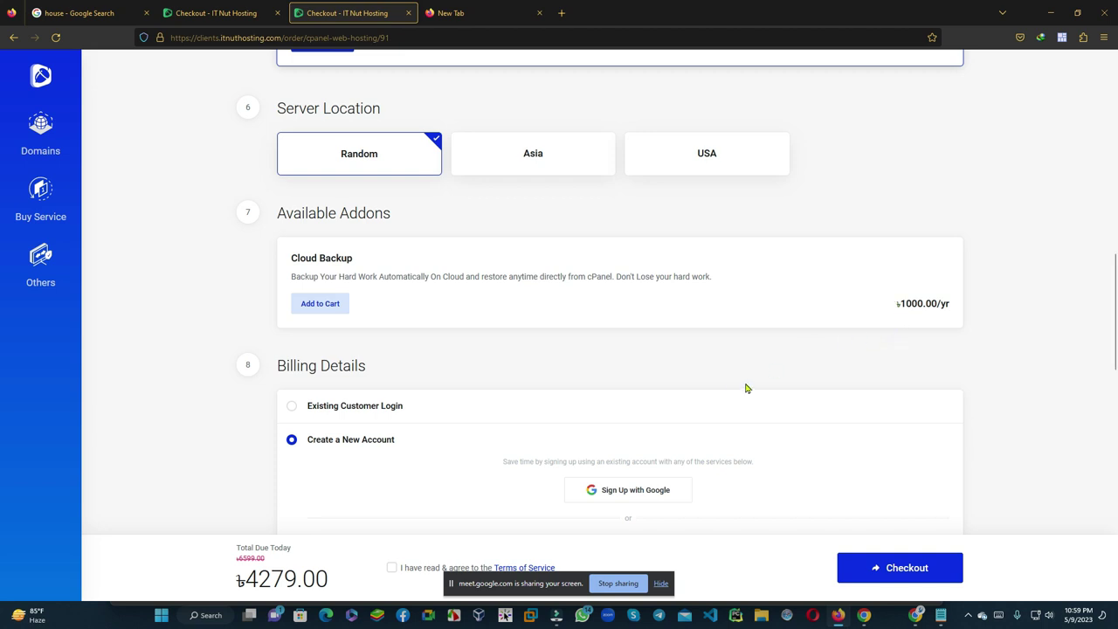
Step: Set Billing Details to Existing Customer Login, after briefly trying Create a New Account
{"action": "scroll", "coordinate": [693, 351], "scroll_direction": "down", "scroll_amount": 2}
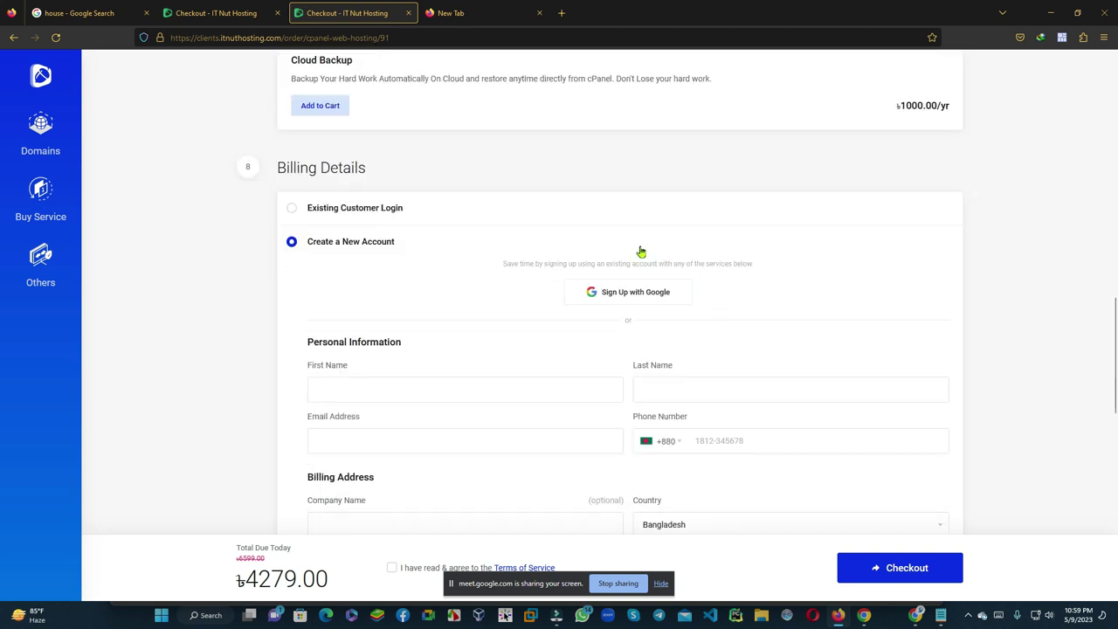
{"action": "left_click", "coordinate": [292, 208]}
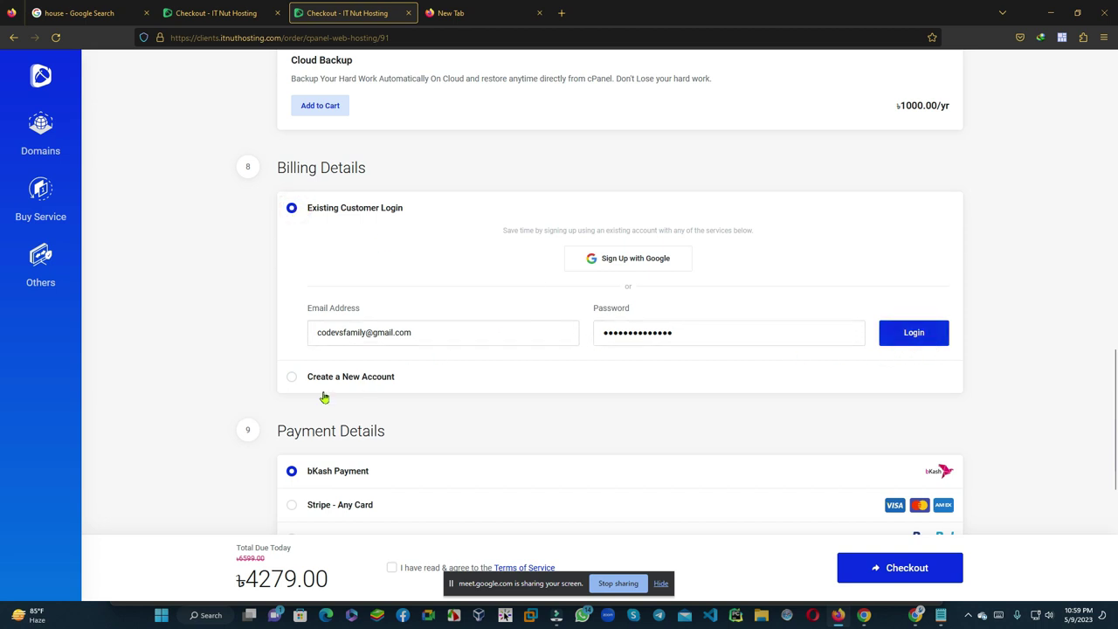
{"action": "scroll", "coordinate": [636, 326], "scroll_direction": "down", "scroll_amount": 2}
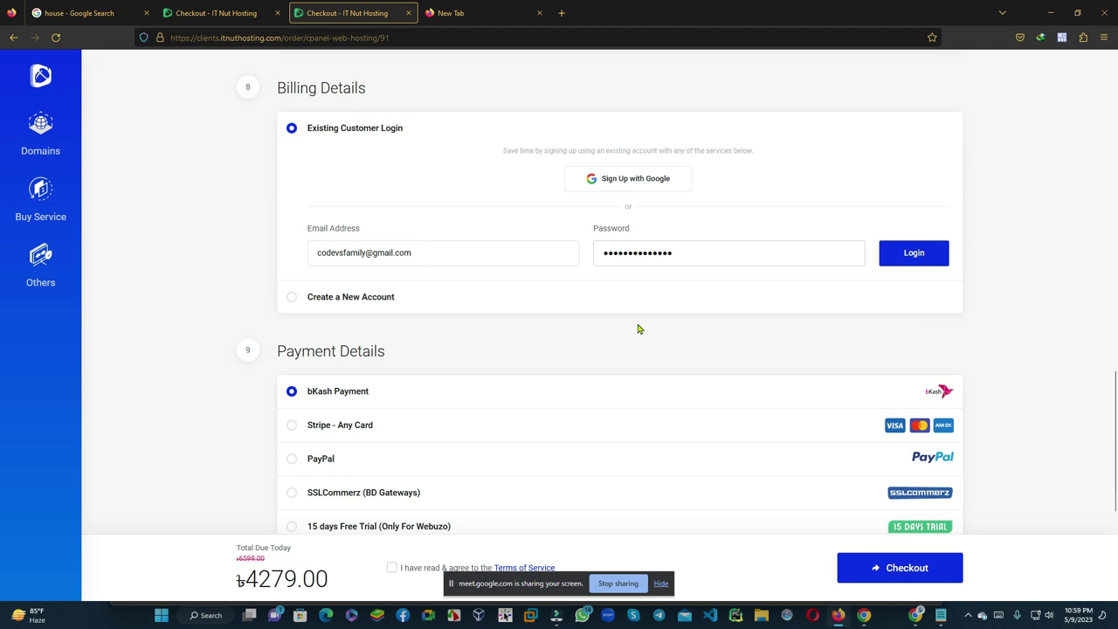
{"action": "left_click", "coordinate": [292, 281]}
{"action": "scroll", "coordinate": [568, 301], "scroll_direction": "down", "scroll_amount": 5}
{"action": "scroll", "coordinate": [579, 317], "scroll_direction": "up", "scroll_amount": 5}
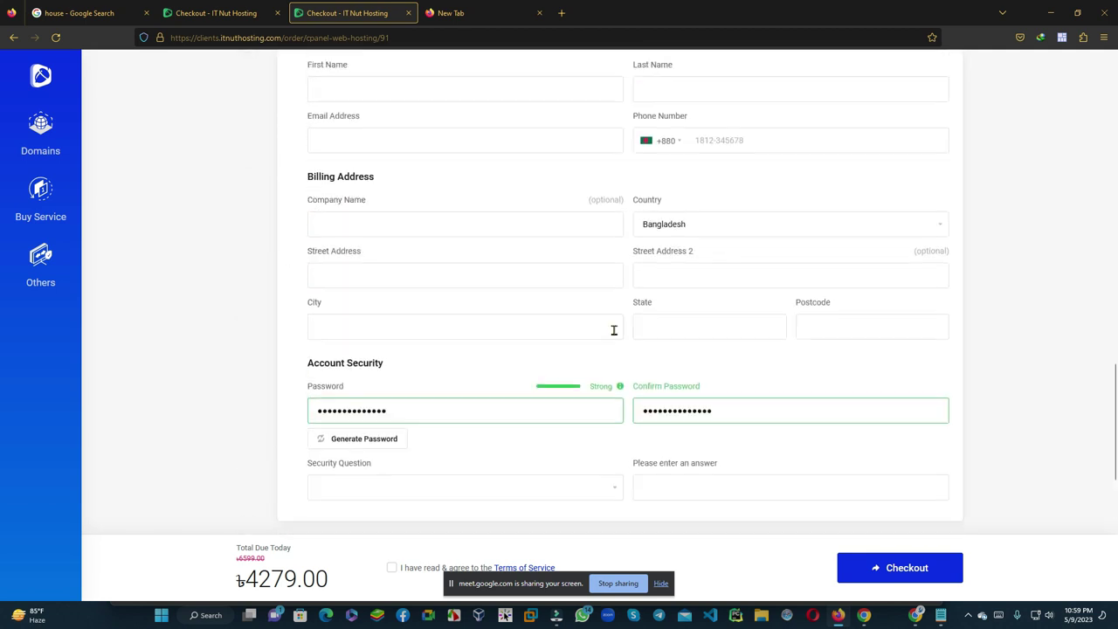
{"action": "scroll", "coordinate": [605, 321], "scroll_direction": "down", "scroll_amount": 3}
{"action": "scroll", "coordinate": [603, 319], "scroll_direction": "up", "scroll_amount": 6}
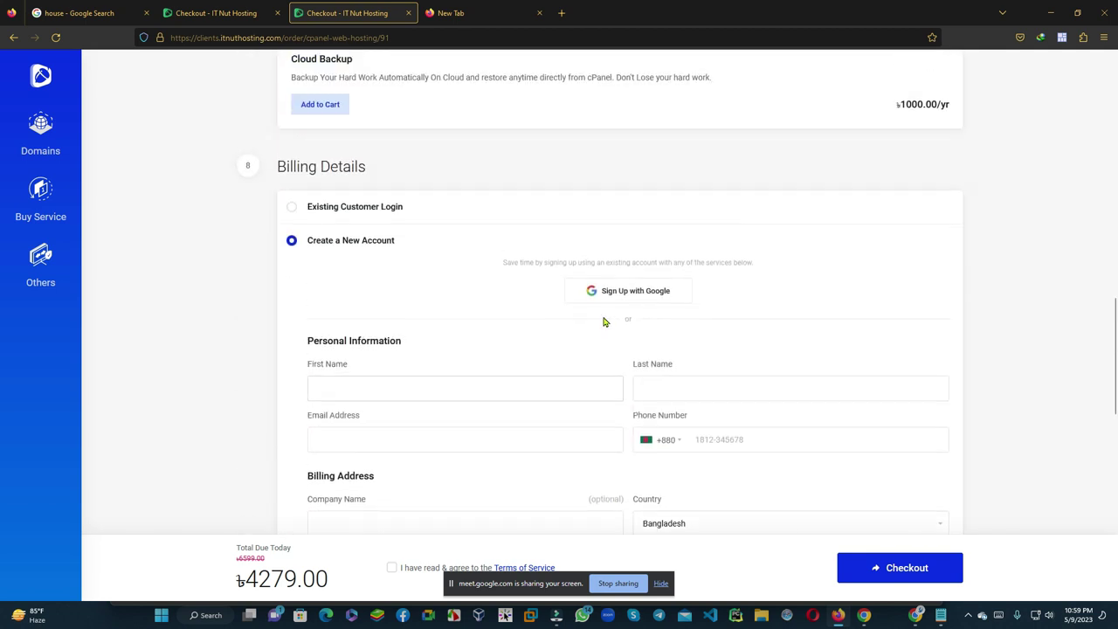
{"action": "left_click", "coordinate": [294, 308]}
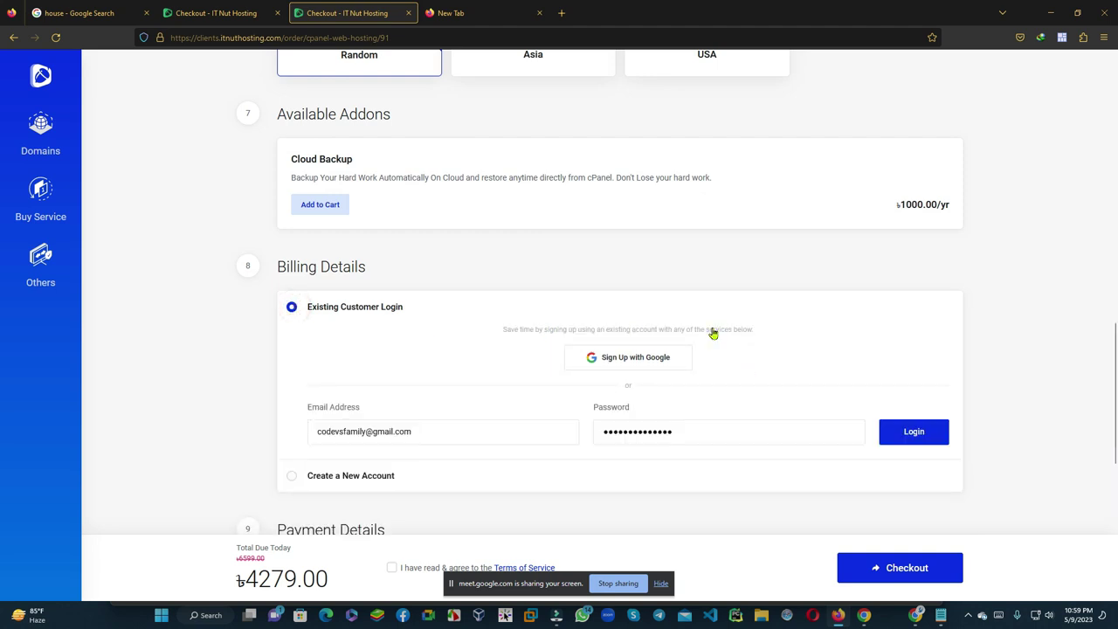
{"action": "scroll", "coordinate": [711, 329], "scroll_direction": "down", "scroll_amount": 5}
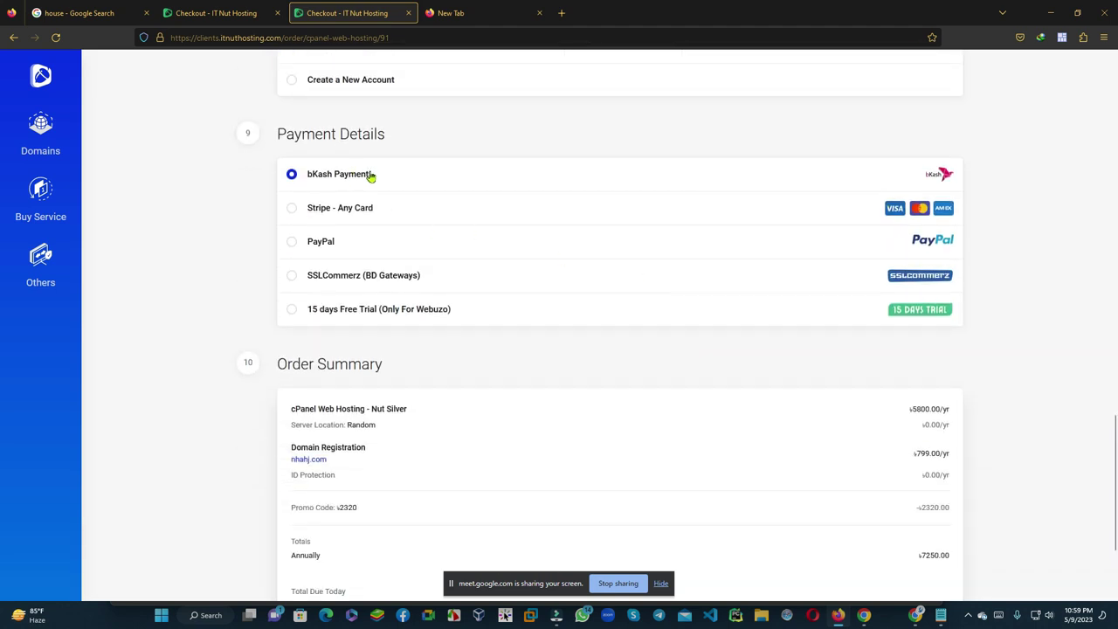
{"action": "scroll", "coordinate": [622, 429], "scroll_direction": "down", "scroll_amount": 2}
{"action": "scroll", "coordinate": [527, 401], "scroll_direction": "down", "scroll_amount": 1}
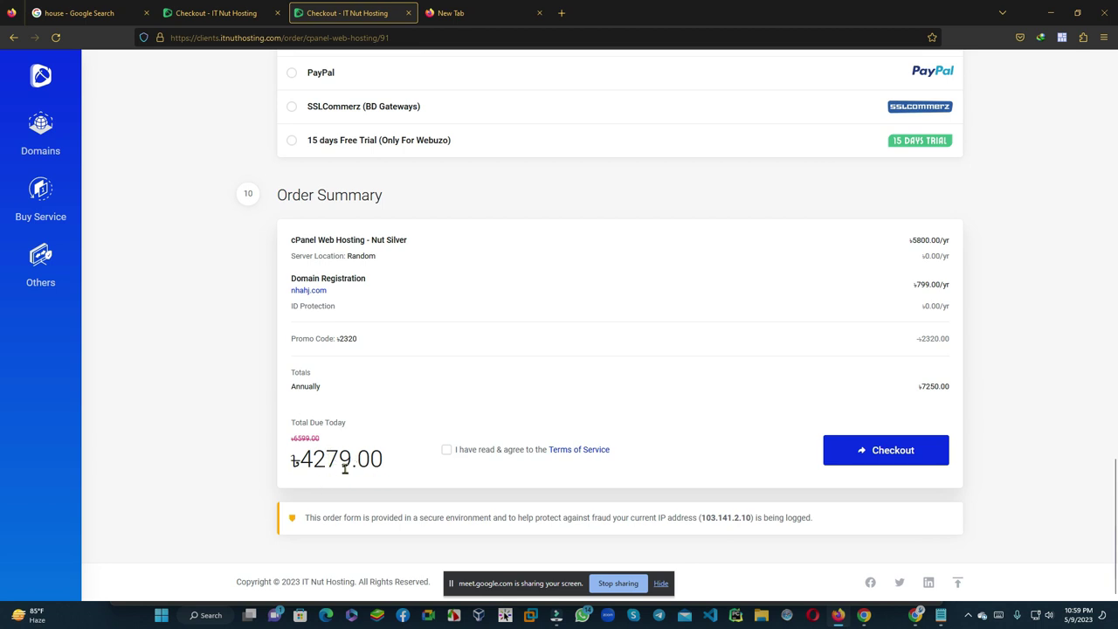
Step: Accept the Terms of Service and attempt to check out
{"action": "left_click", "coordinate": [895, 453]}
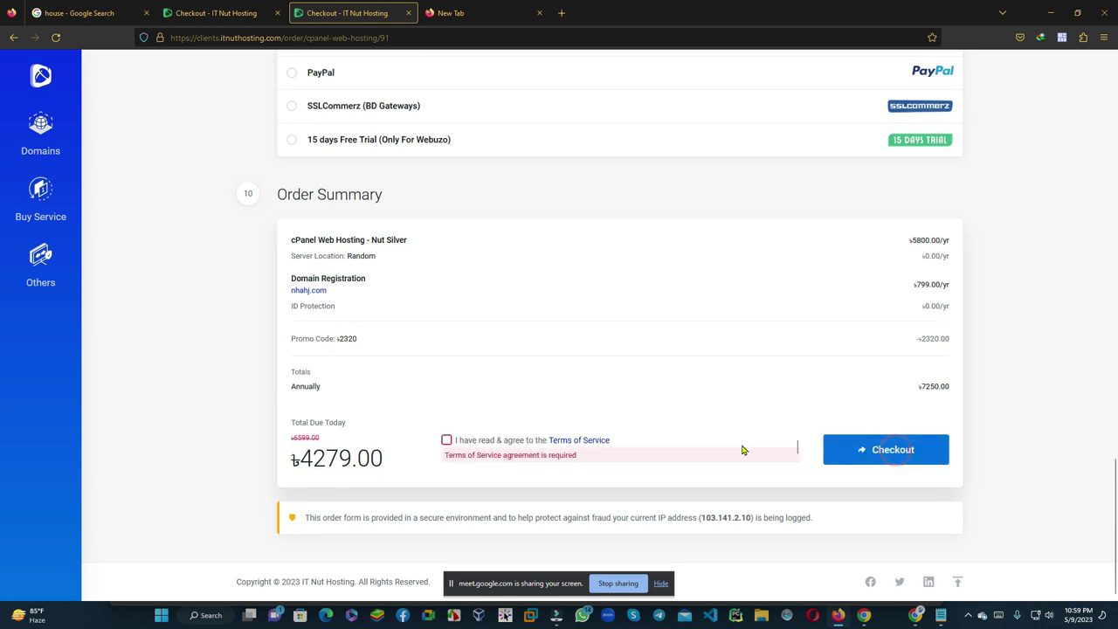
{"action": "left_click", "coordinate": [446, 442]}
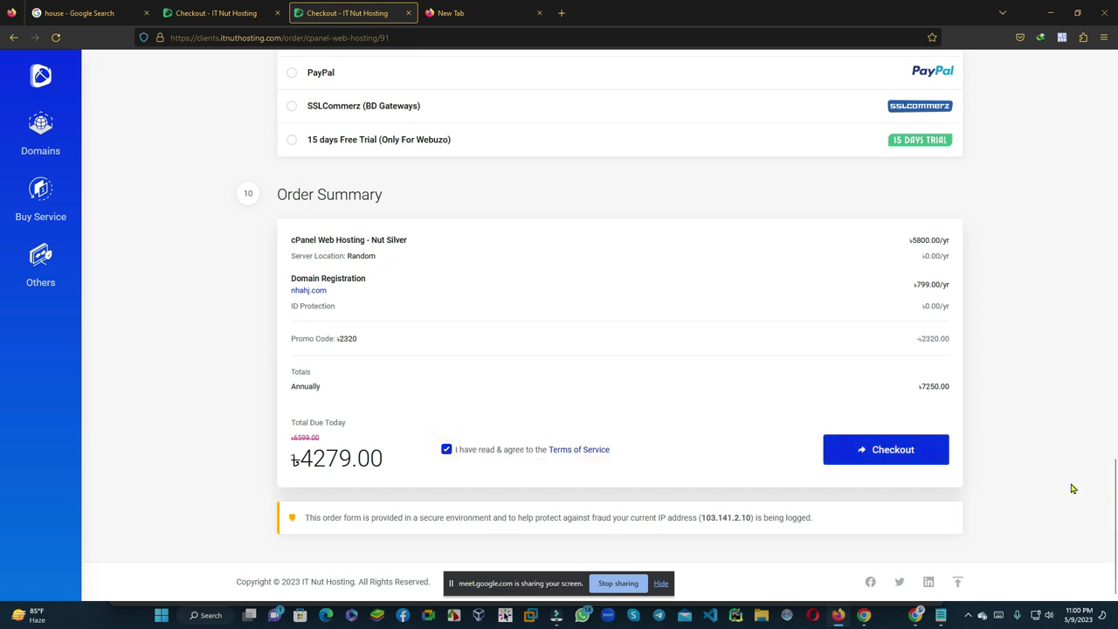
{"action": "left_click", "coordinate": [893, 463]}
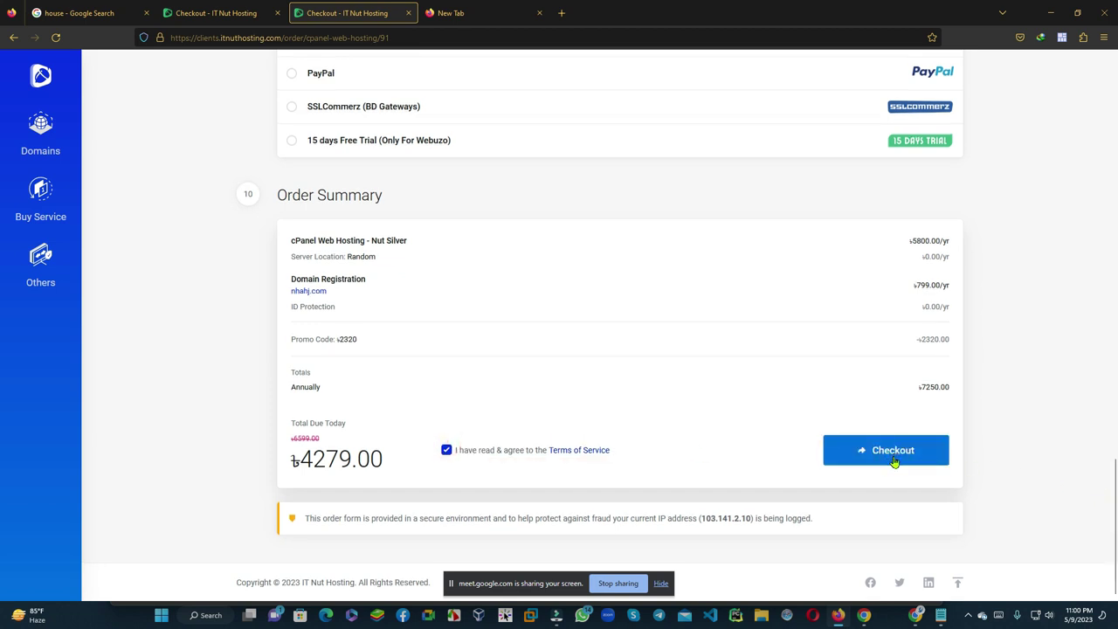
{"action": "left_click", "coordinate": [894, 461]}
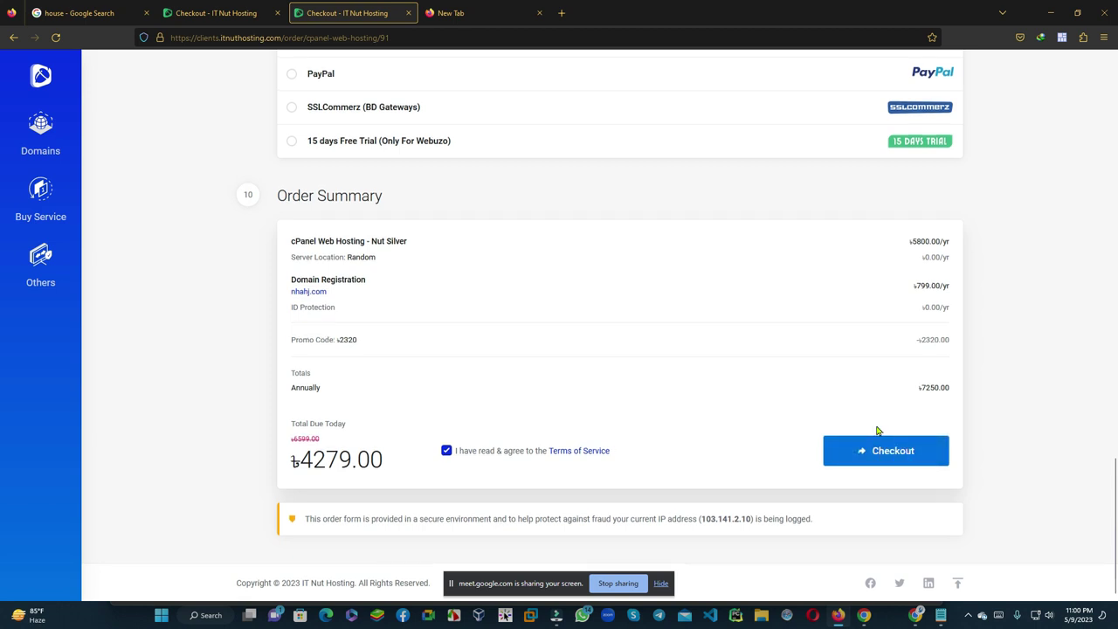
Step: Log in with the saved customer account and place the ৳4279 order
{"action": "scroll", "coordinate": [773, 315], "scroll_direction": "up", "scroll_amount": 5}
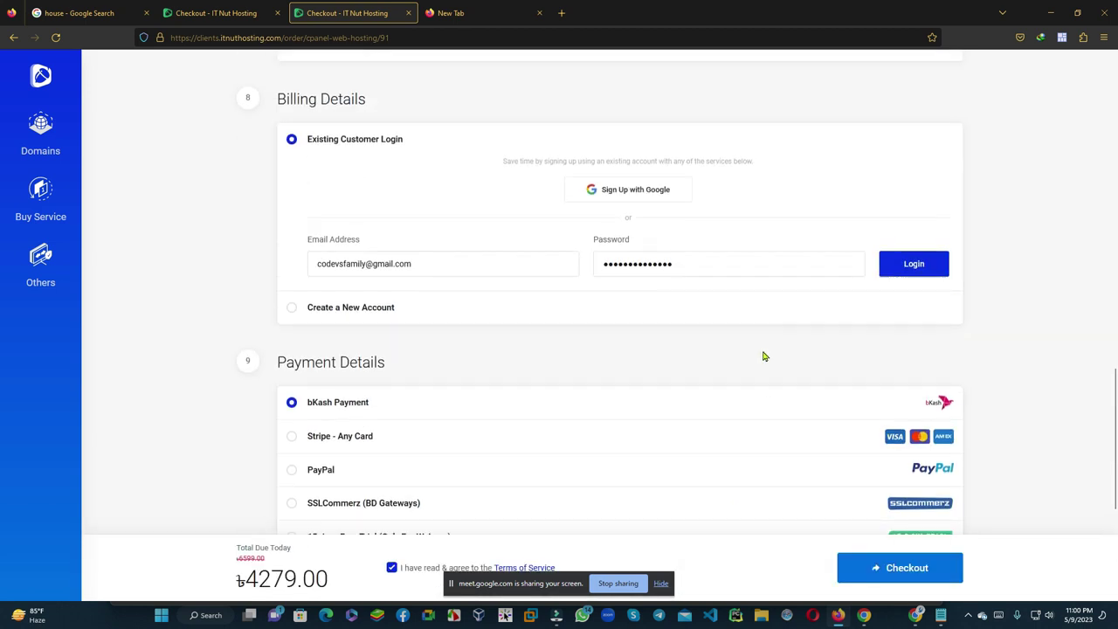
{"action": "left_click", "coordinate": [915, 274]}
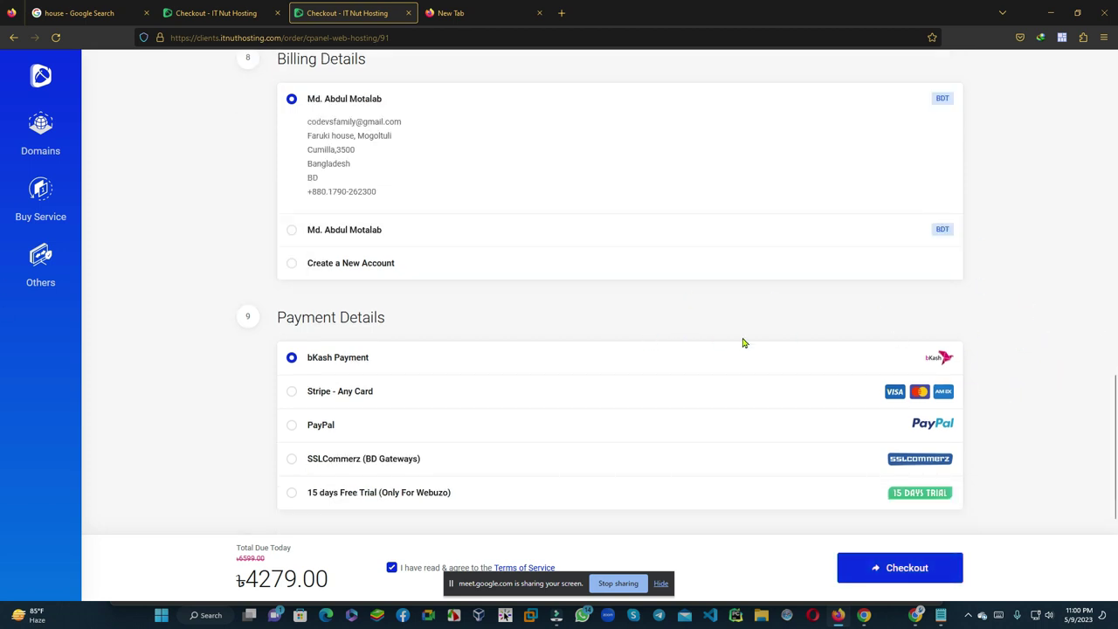
{"action": "scroll", "coordinate": [751, 336], "scroll_direction": "up", "scroll_amount": 4}
{"action": "scroll", "coordinate": [764, 330], "scroll_direction": "down", "scroll_amount": 6}
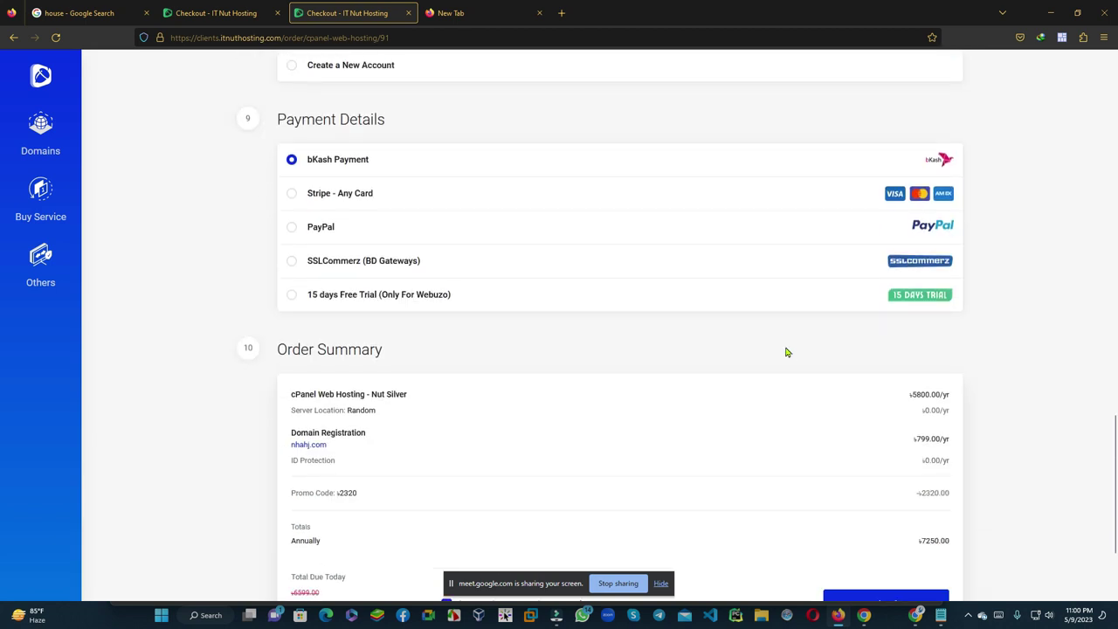
{"action": "scroll", "coordinate": [786, 351], "scroll_direction": "down", "scroll_amount": 2}
{"action": "left_click", "coordinate": [884, 451]}
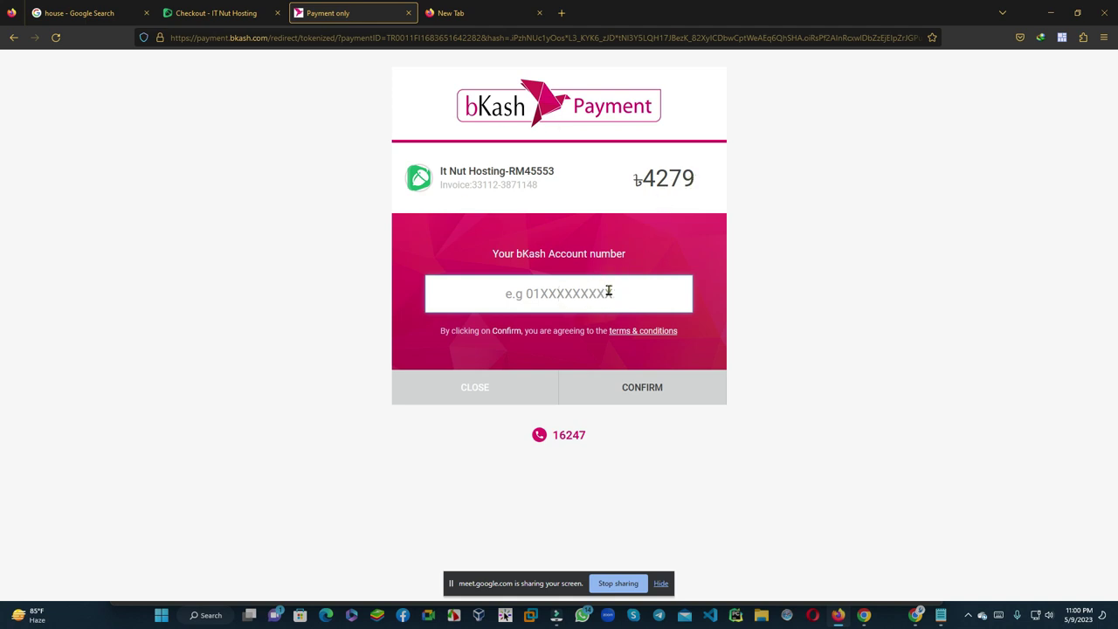
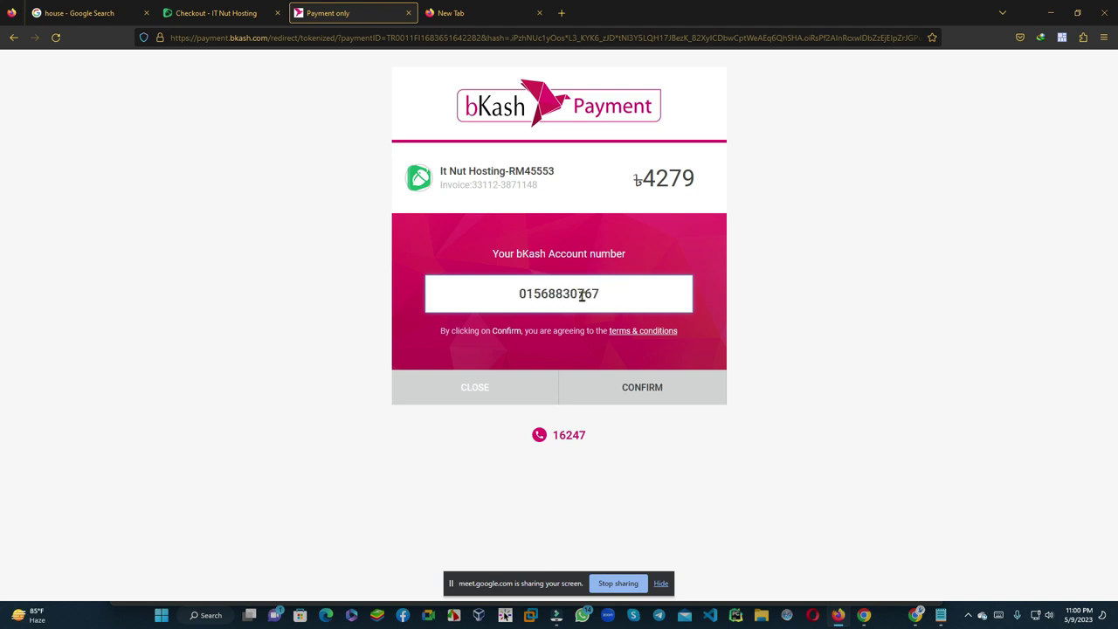
Step: Submit the bKash account number, then cancel the payment at the verification step
{"action": "left_click", "coordinate": [643, 387]}
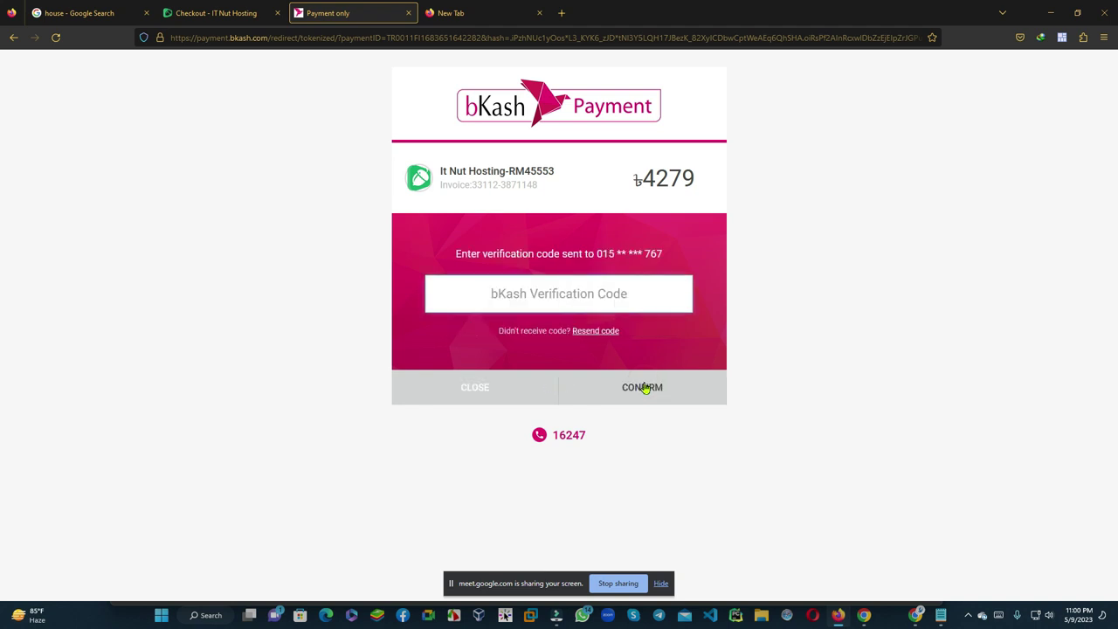
{"action": "left_click", "coordinate": [586, 293]}
{"action": "left_click", "coordinate": [483, 393]}
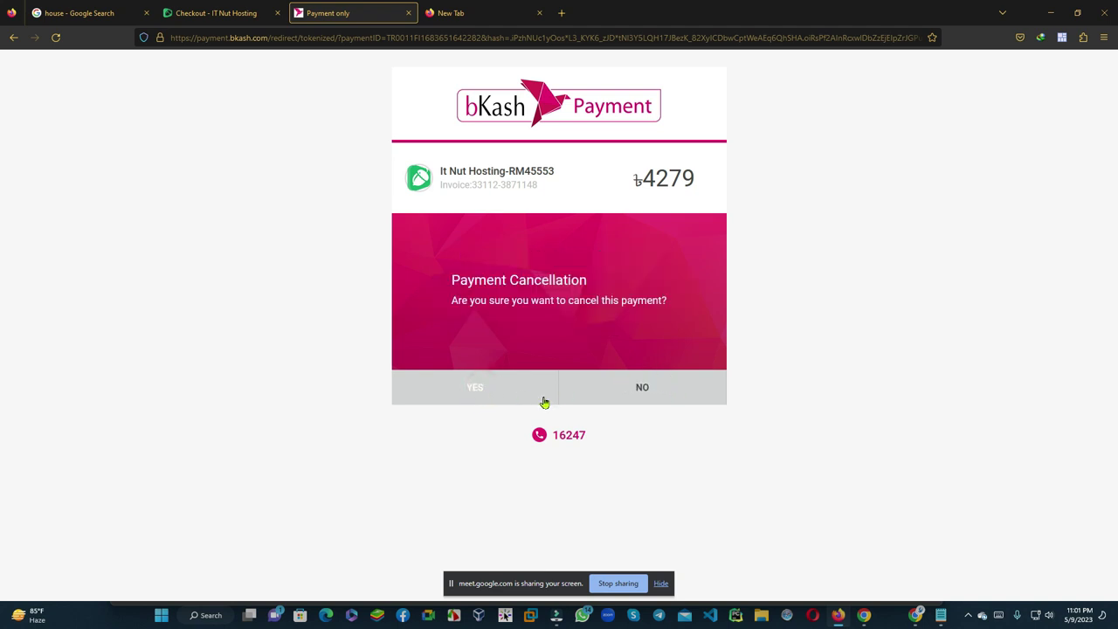
{"action": "left_click", "coordinate": [519, 394]}
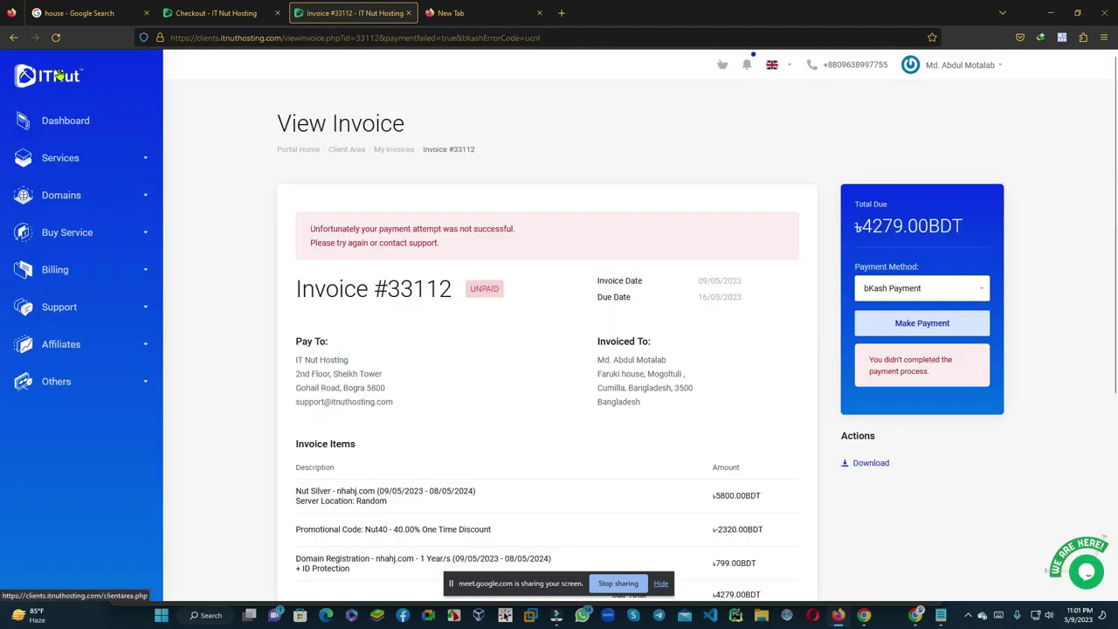
Step: Check the Domains list from the client area dashboard and return
{"action": "left_click", "coordinate": [71, 78]}
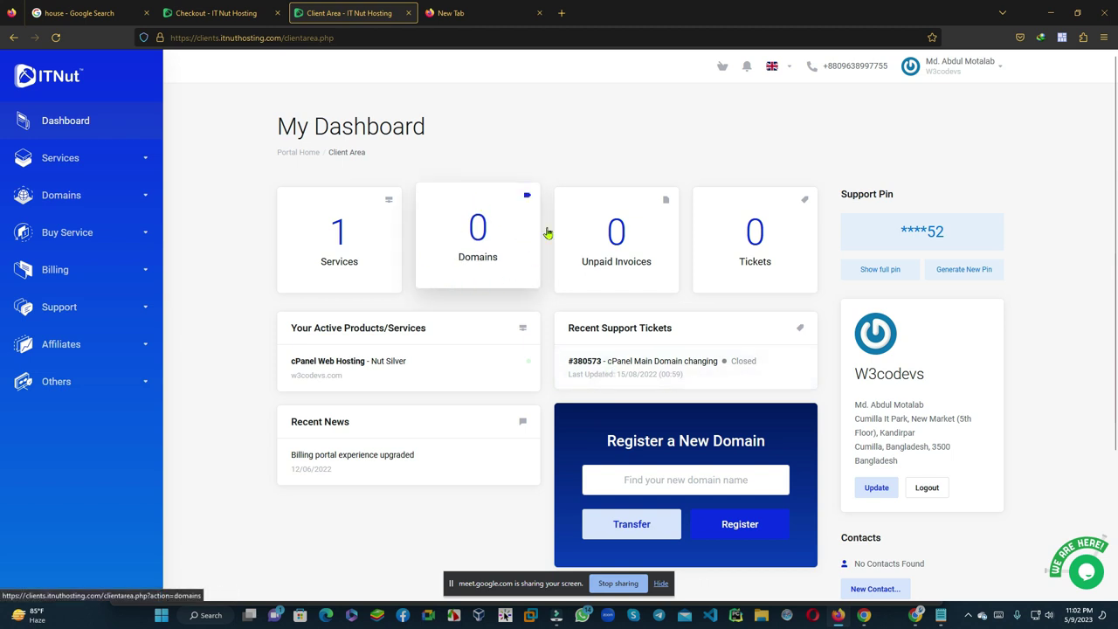
{"action": "left_click", "coordinate": [486, 234]}
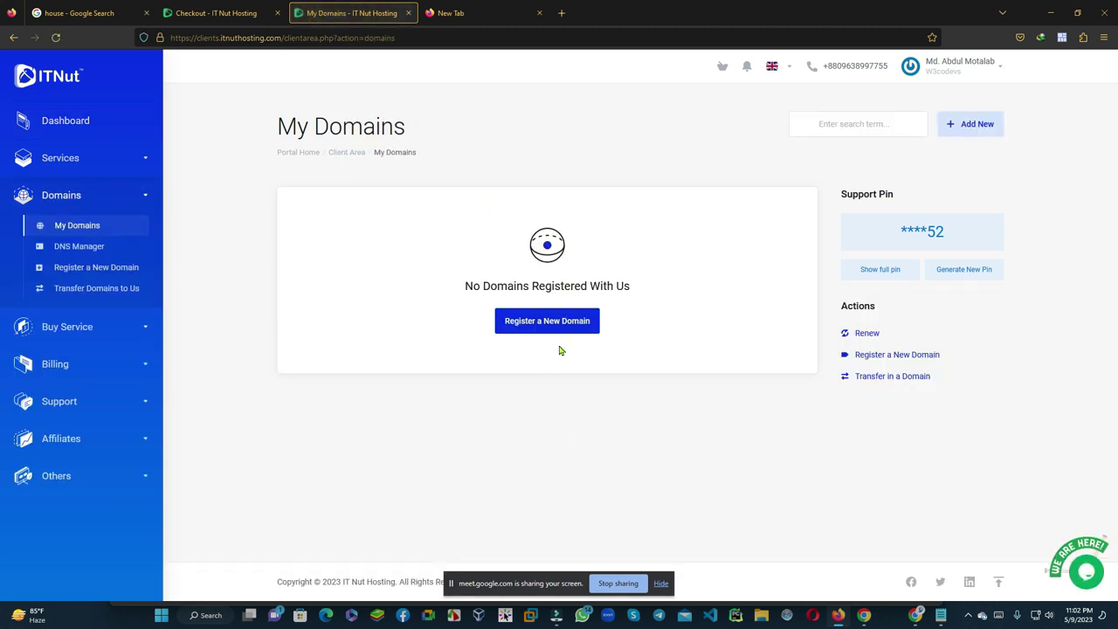
{"action": "left_click", "coordinate": [50, 78]}
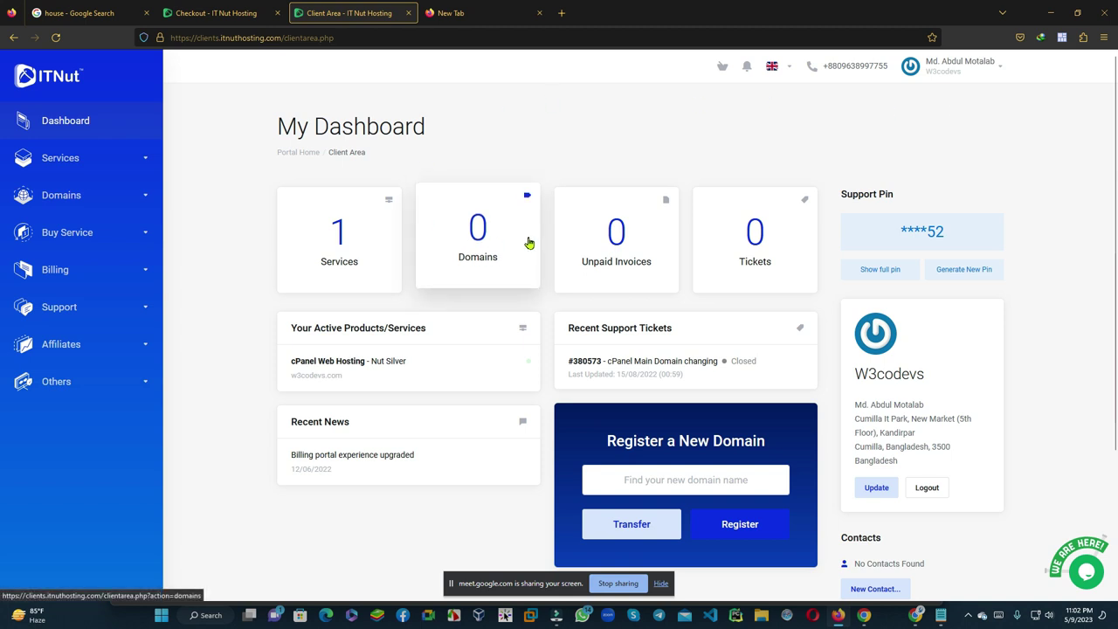
Step: Check the Products and Services list, then go back to the dashboard
{"action": "mouse_move", "coordinate": [863, 617]}
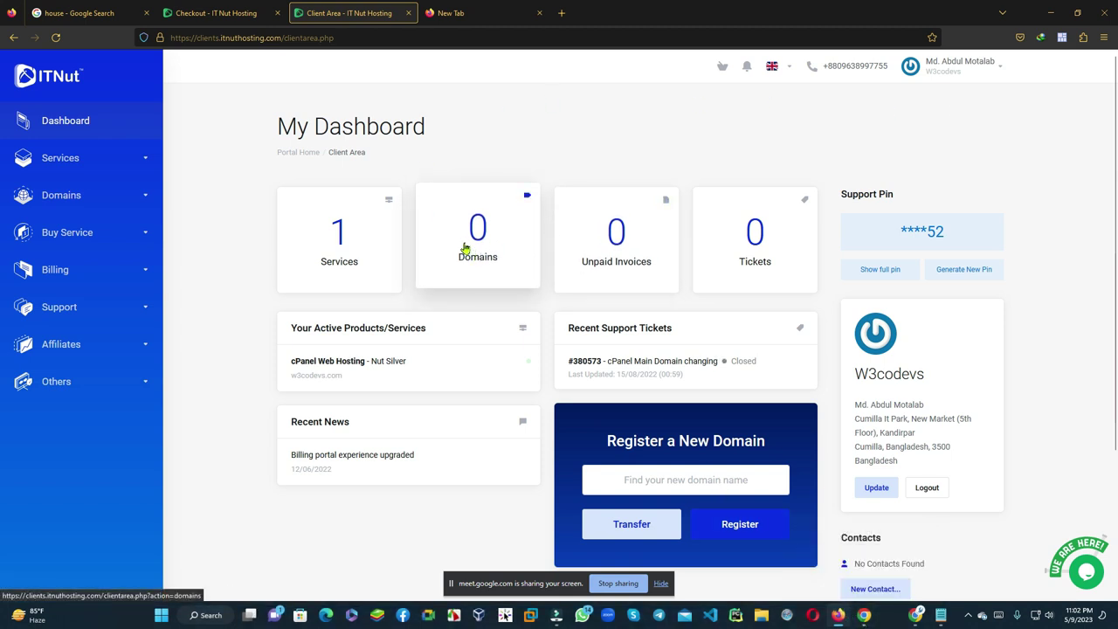
{"action": "left_click", "coordinate": [360, 234]}
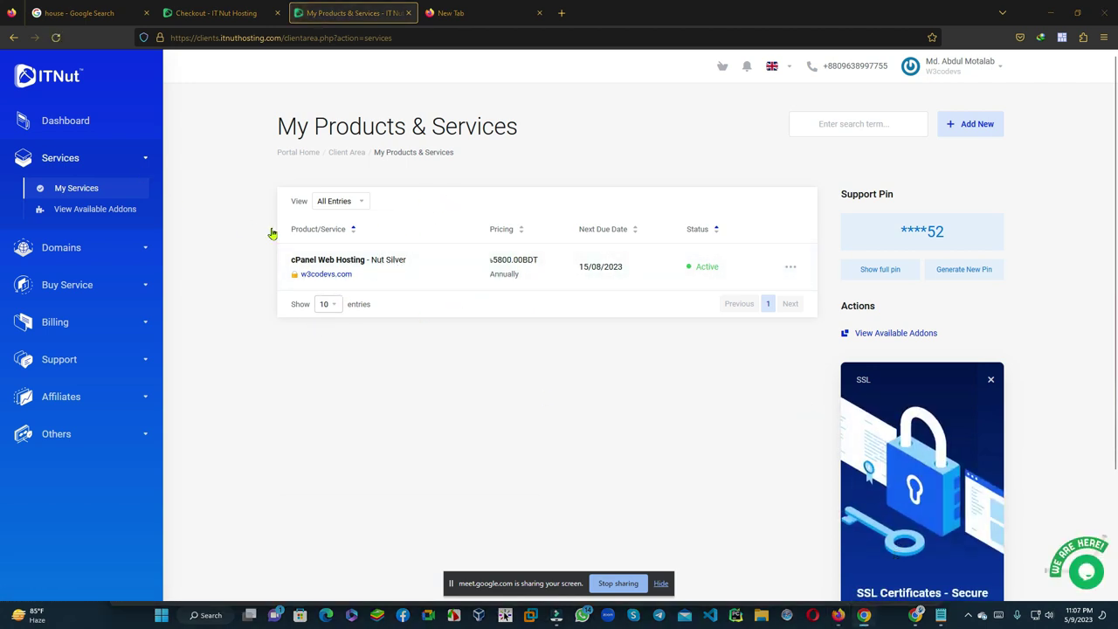
{"action": "left_click", "coordinate": [81, 81]}
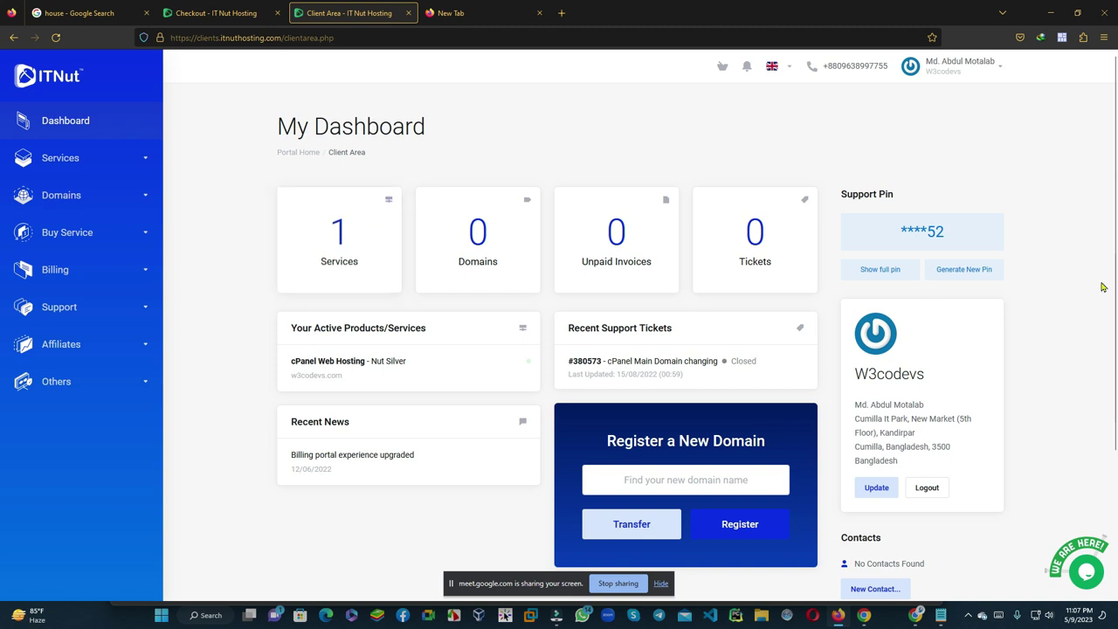
Step: Reveal the full support pin and open the live chat form
{"action": "mouse_move", "coordinate": [972, 235]}
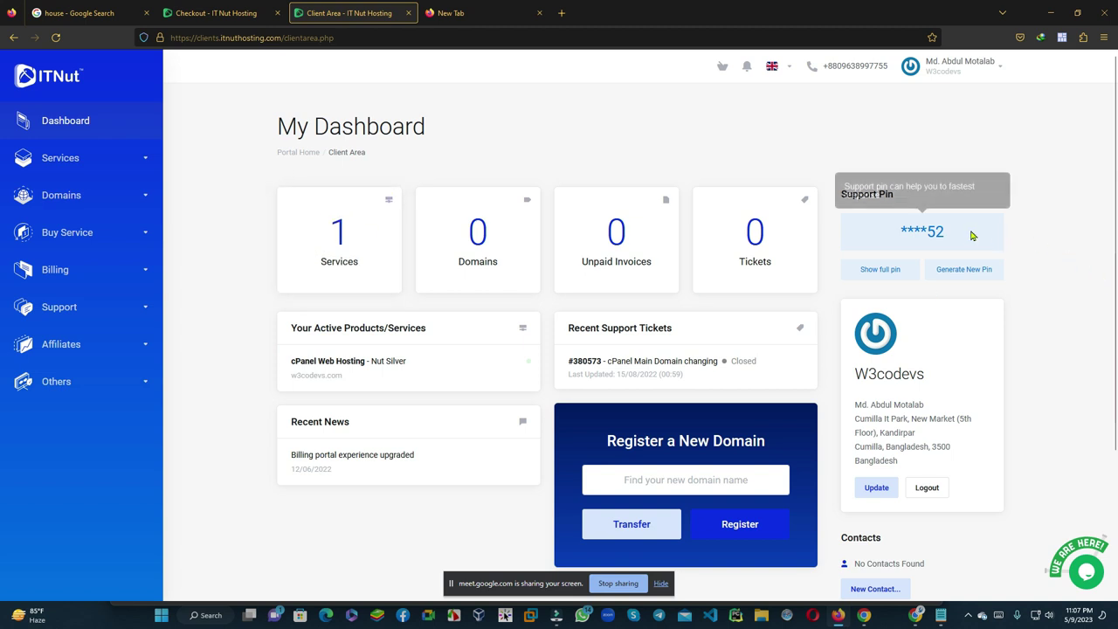
{"action": "left_click", "coordinate": [886, 278]}
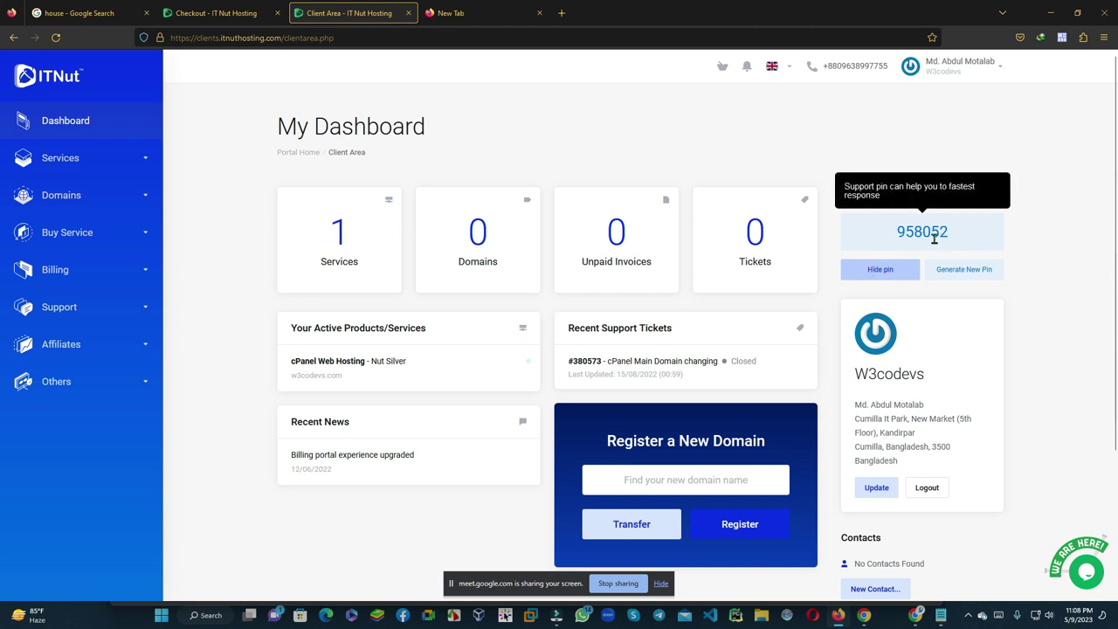
{"action": "left_click", "coordinate": [1087, 572]}
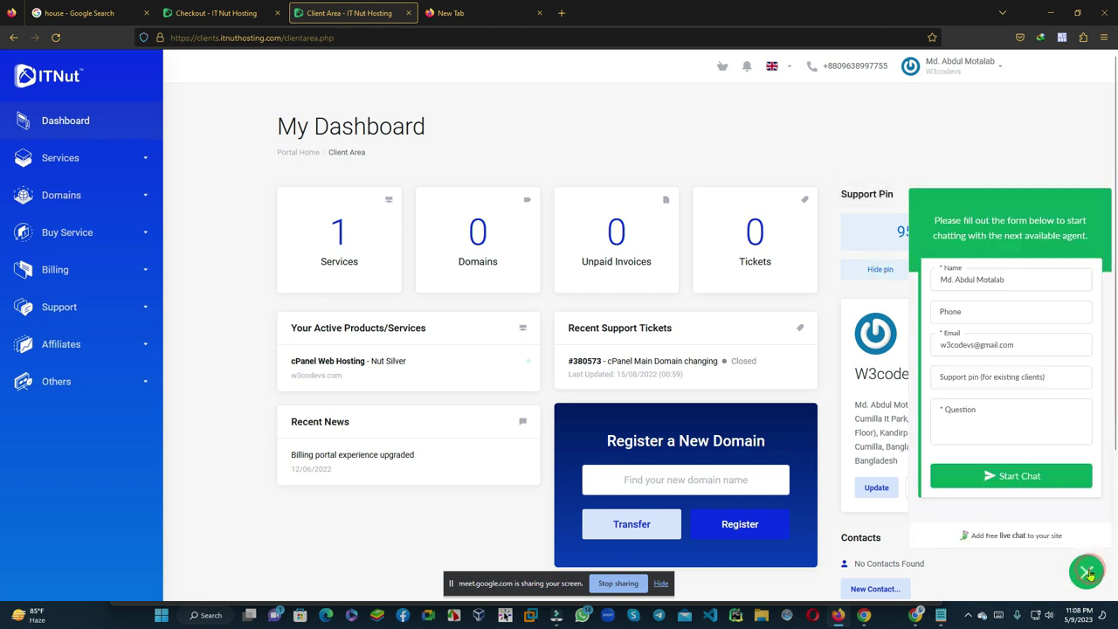
{"action": "scroll", "coordinate": [796, 271], "scroll_direction": "down", "scroll_amount": 2}
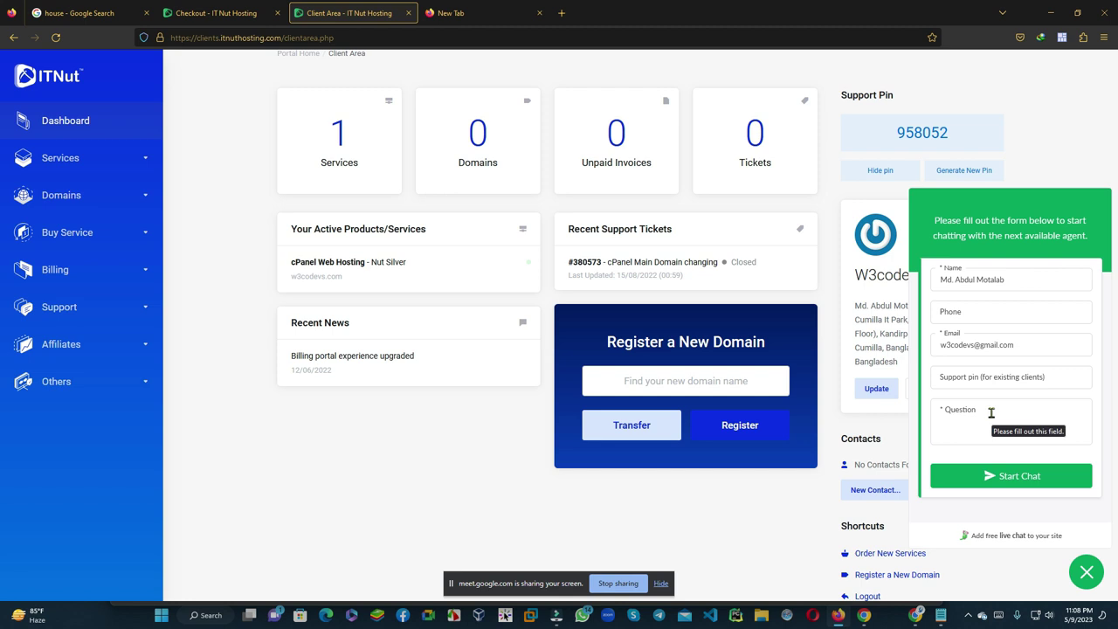
{"action": "left_click", "coordinate": [980, 312]}
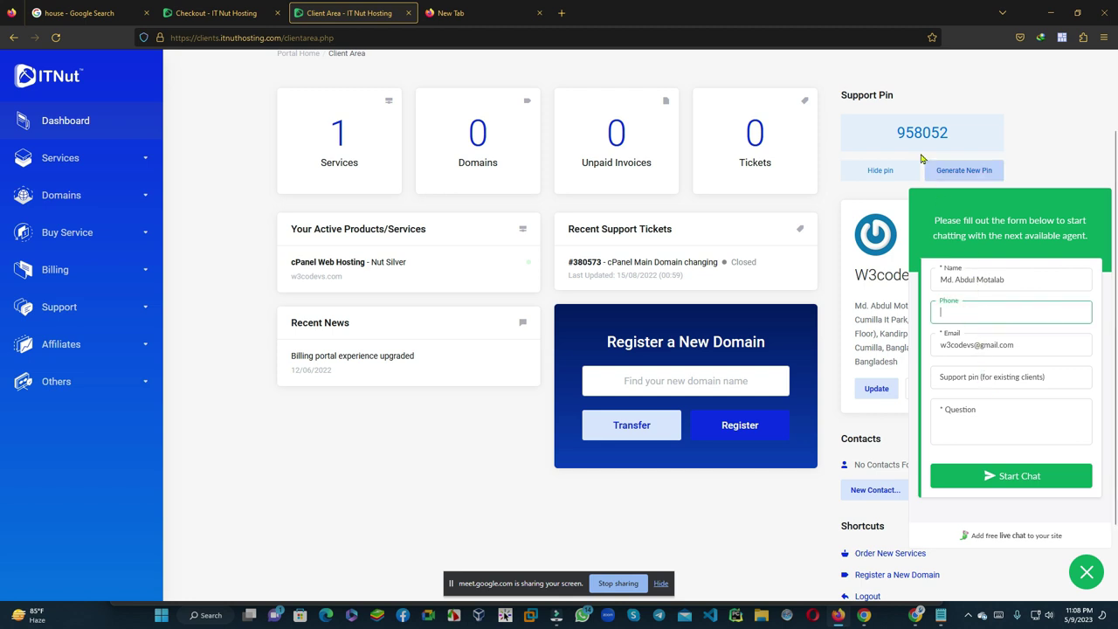
{"action": "left_click_drag", "start_coordinate": [898, 133], "coordinate": [968, 136]}
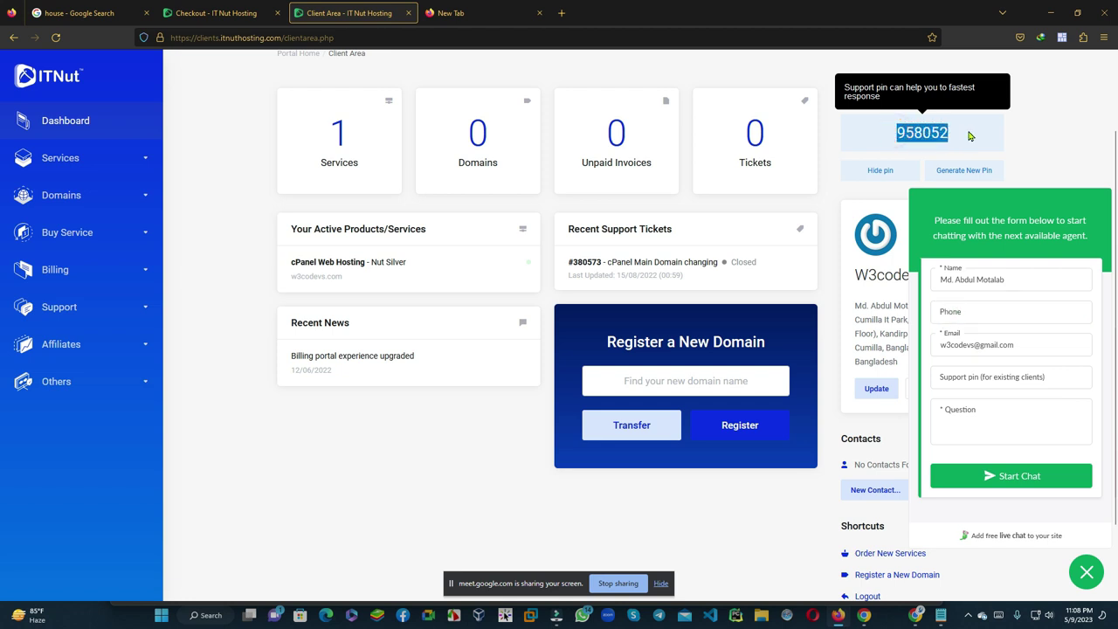
{"action": "left_click", "coordinate": [985, 382]}
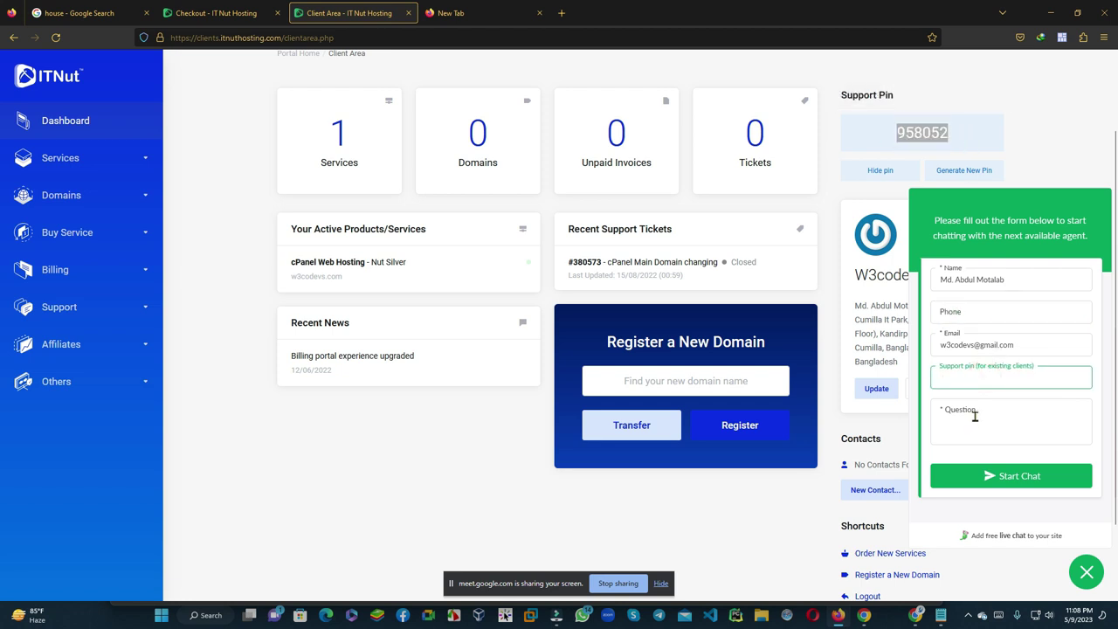
{"action": "left_click", "coordinate": [974, 415]}
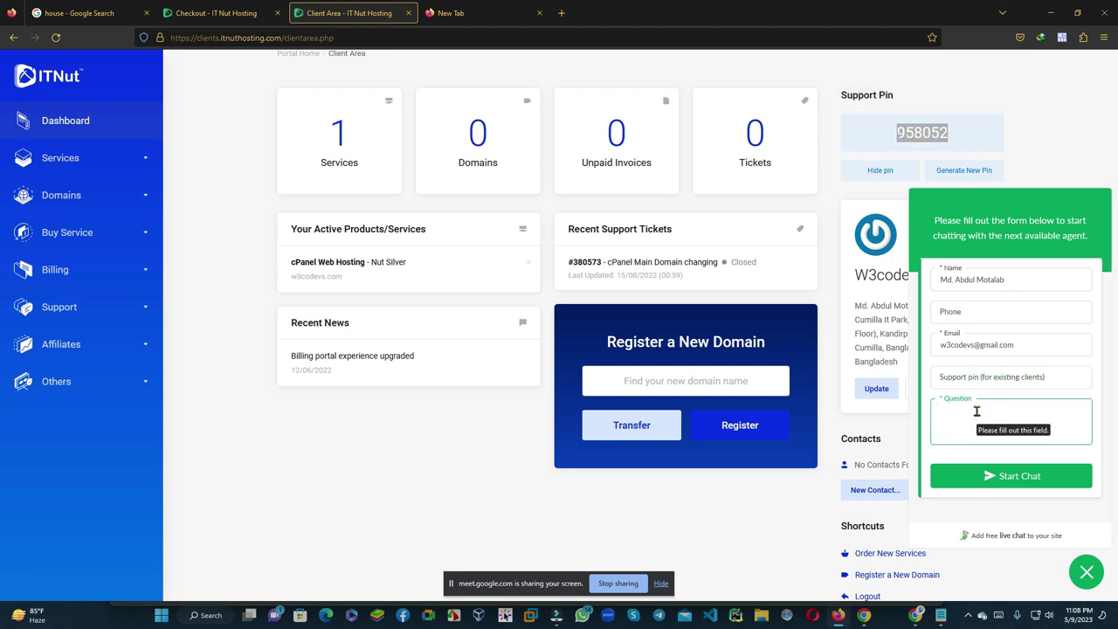
Step: Enter the phone number and paste the copied support pin into the Support pin field
{"action": "left_click", "coordinate": [1000, 316]}
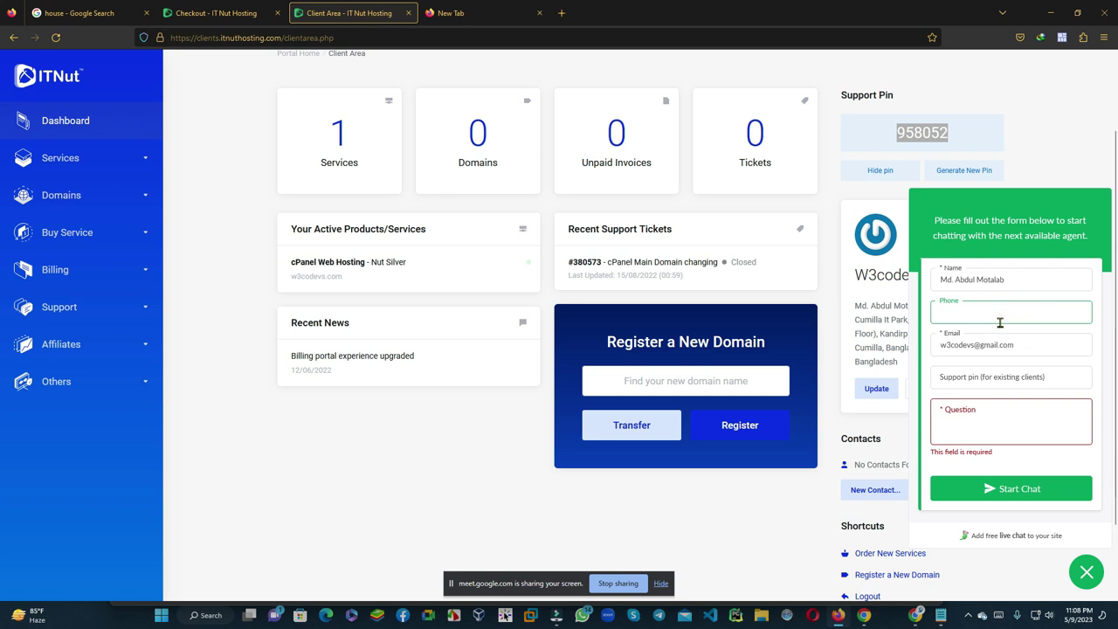
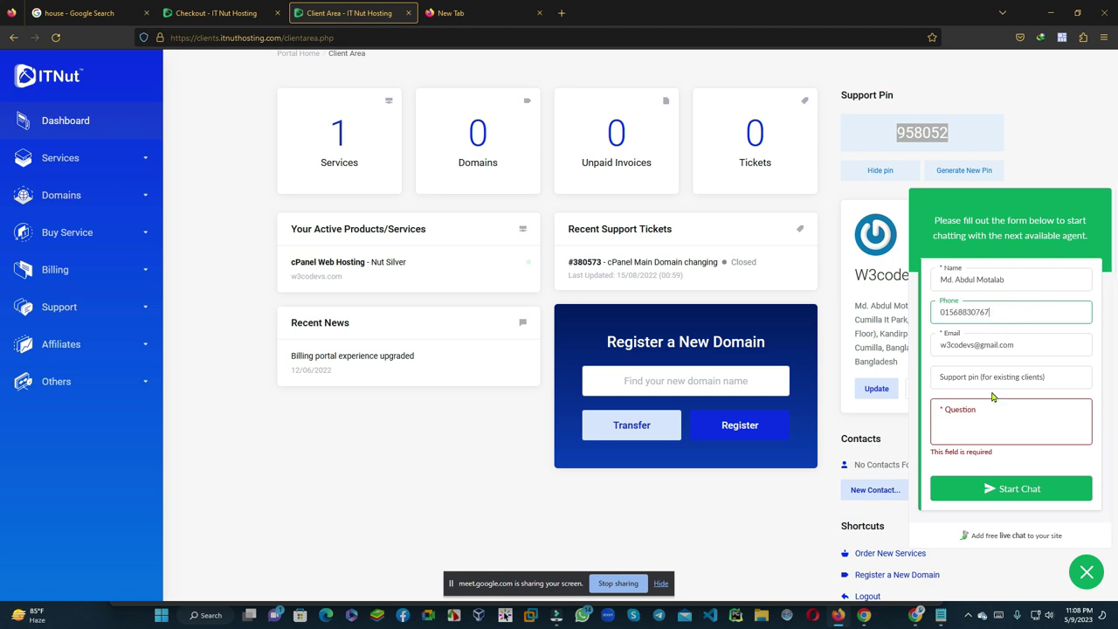
{"action": "double_click", "coordinate": [922, 133]}
{"action": "right_click", "coordinate": [928, 136]}
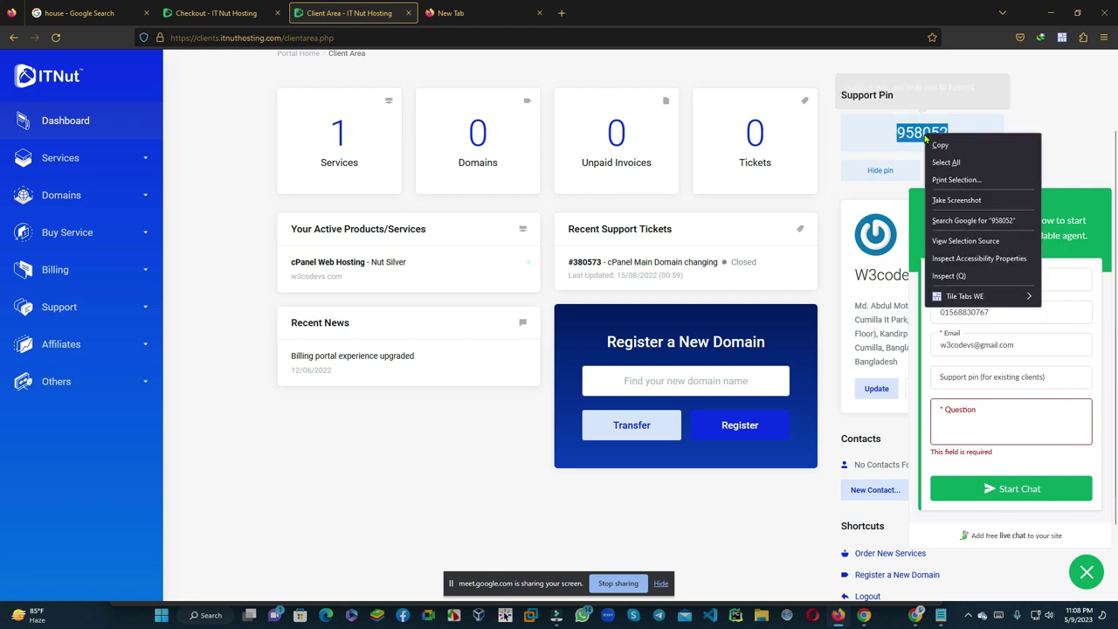
{"action": "left_click", "coordinate": [938, 145]}
{"action": "left_click", "coordinate": [970, 379]}
{"action": "right_click", "coordinate": [971, 381]}
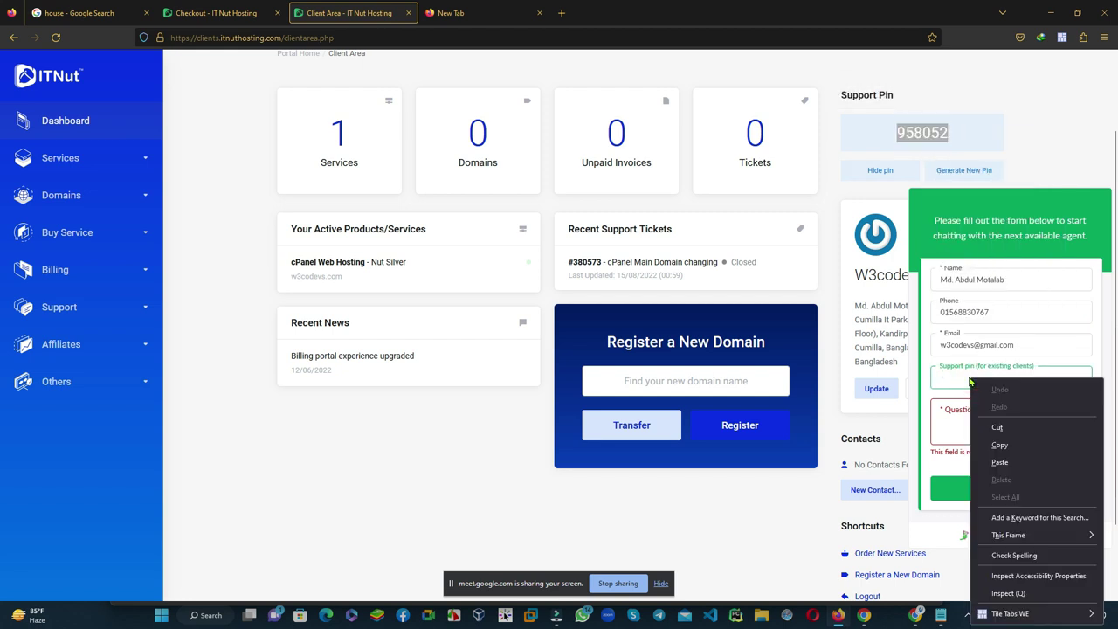
{"action": "left_click", "coordinate": [1000, 462]}
Step: Finish typing the question 'domain price koto' in the chat form
{"action": "left_click", "coordinate": [978, 409]}
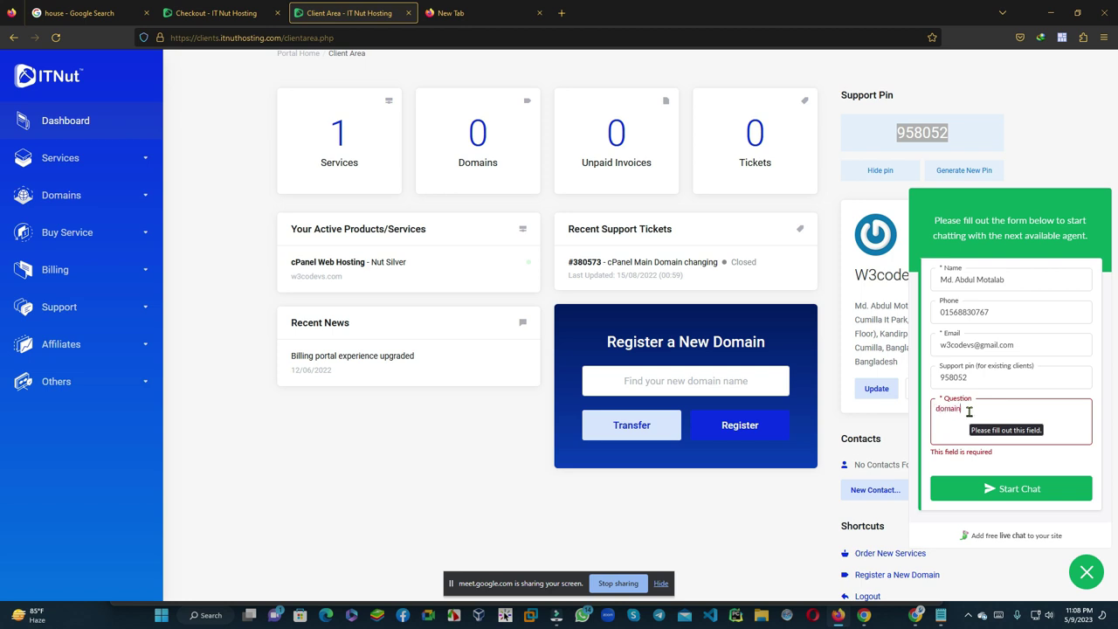
{"action": "scroll", "coordinate": [968, 411], "scroll_direction": "down", "scroll_amount": 1}
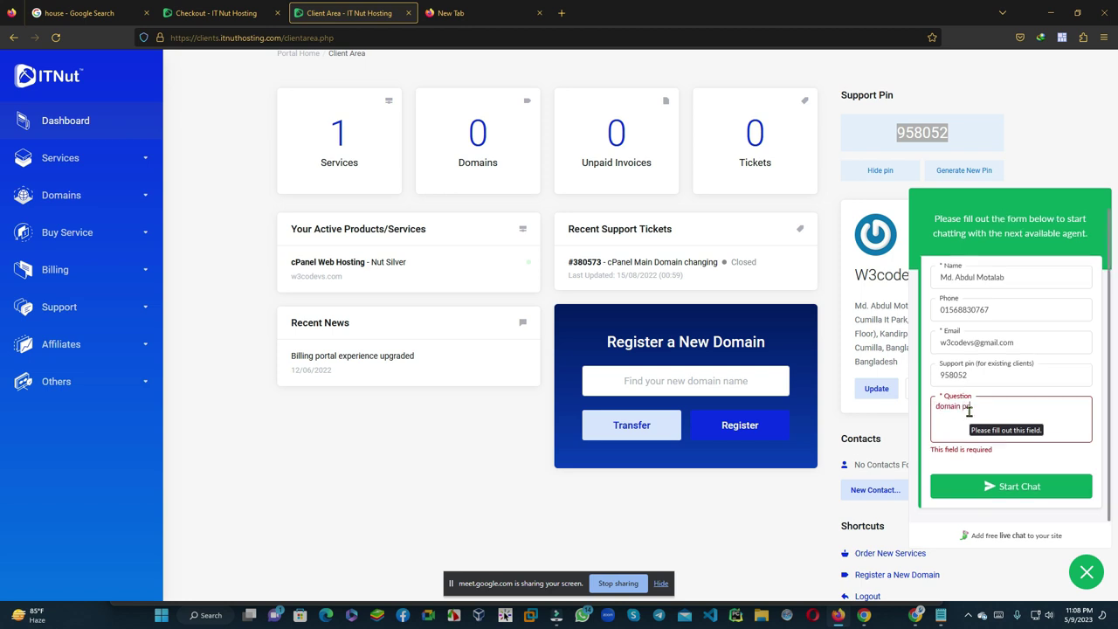
{"action": "type", "text": "e koto"}
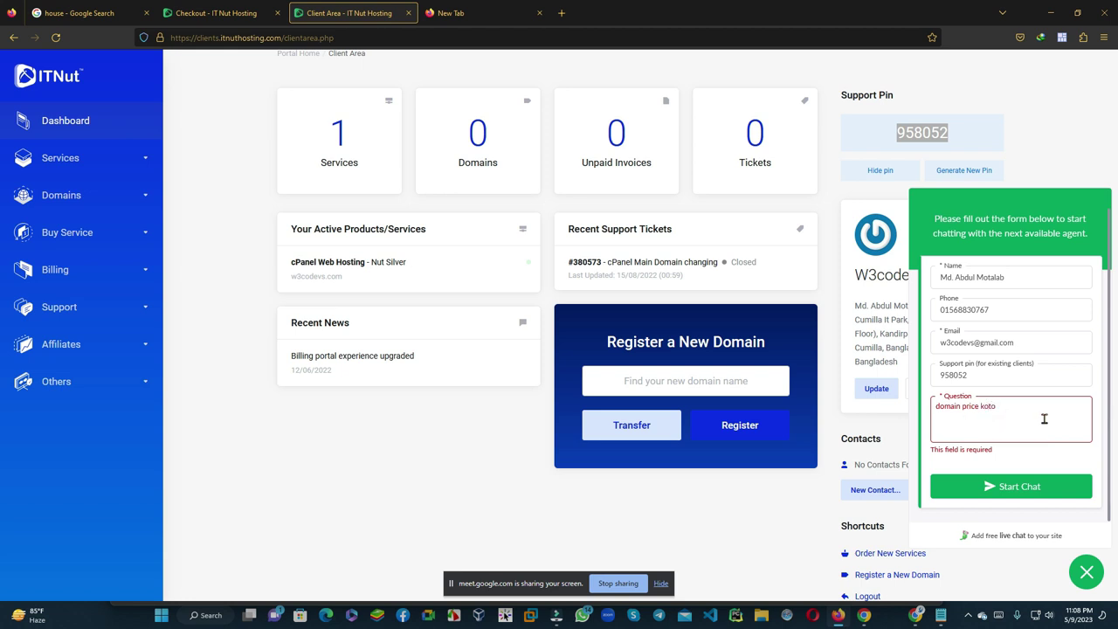
{"action": "scroll", "coordinate": [1018, 417], "scroll_direction": "down", "scroll_amount": 2}
{"action": "left_click", "coordinate": [1002, 495]}
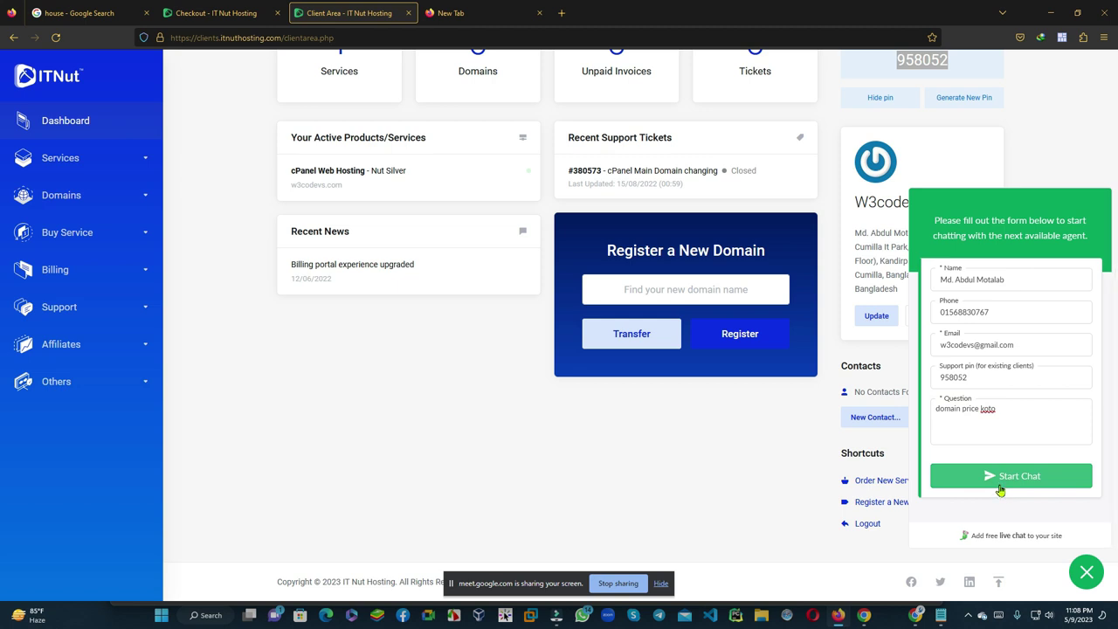
{"action": "scroll", "coordinate": [757, 419], "scroll_direction": "up", "scroll_amount": 4}
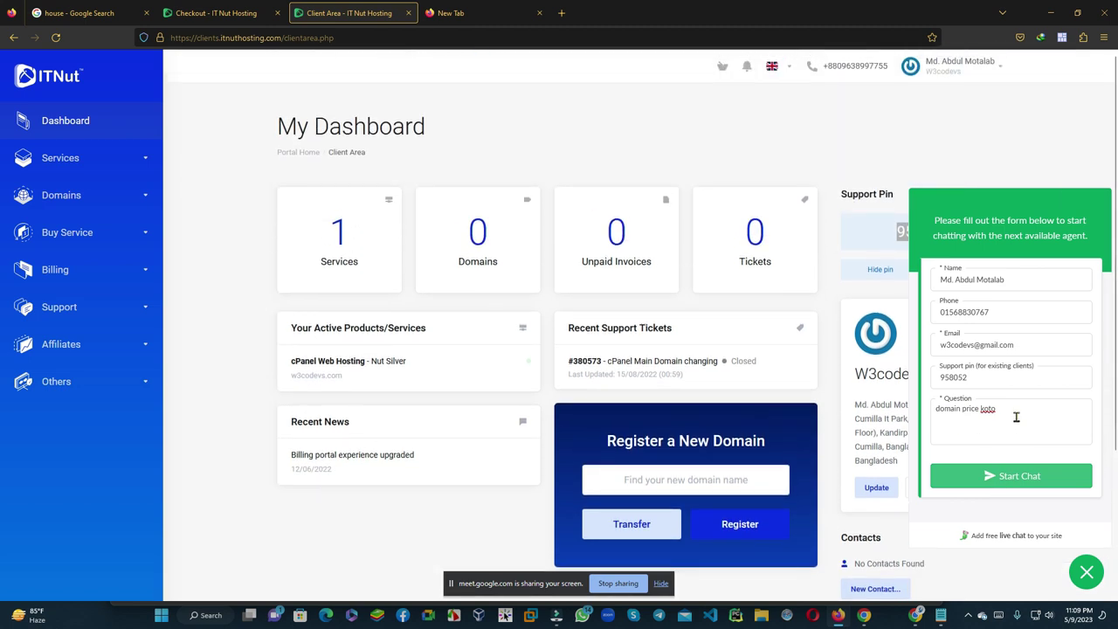
Step: Start the live chat and read the reply asking to wait 5-10 minutes
{"action": "left_click", "coordinate": [1013, 470]}
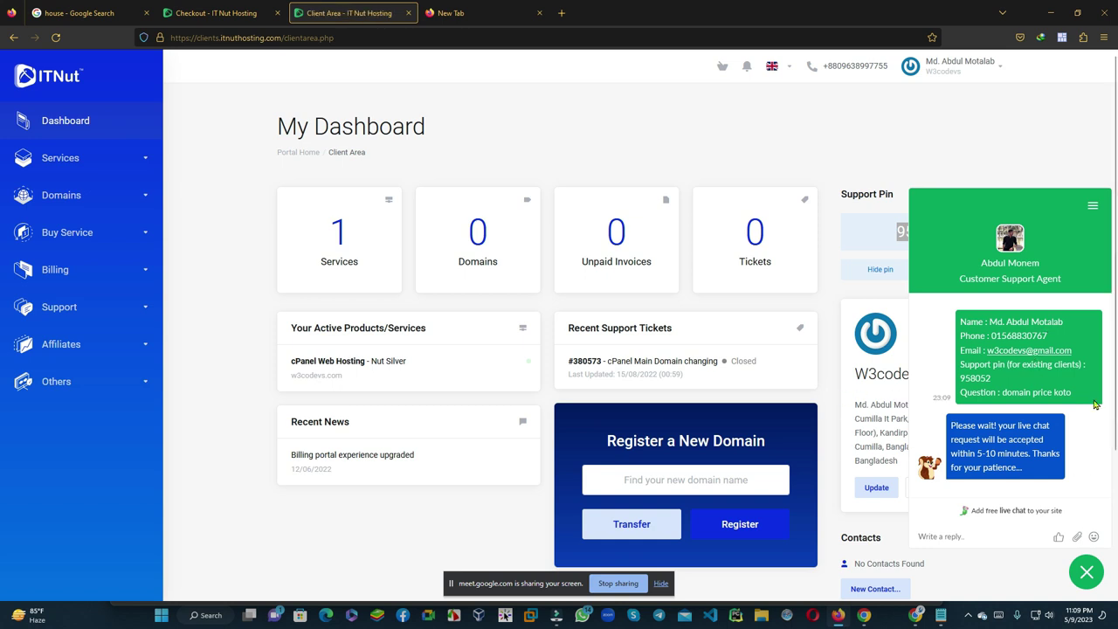
{"action": "scroll", "coordinate": [838, 402], "scroll_direction": "down", "scroll_amount": 2}
{"action": "scroll", "coordinate": [841, 419], "scroll_direction": "up", "scroll_amount": 2}
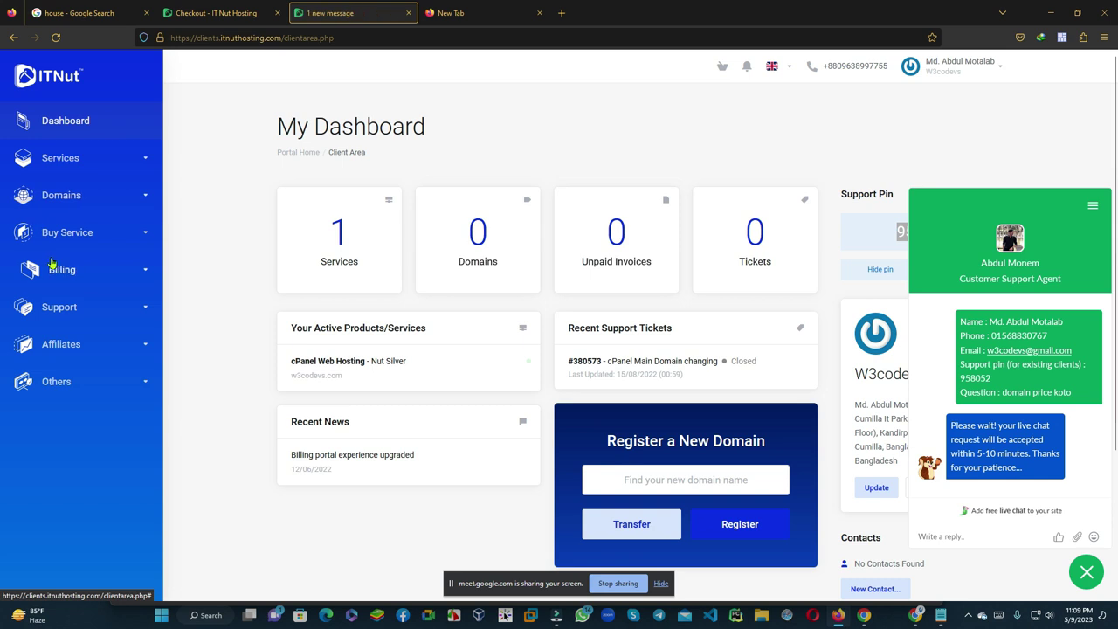
Step: Generate a new support pin, then go to Support > Open Ticket for the department choices
{"action": "left_click", "coordinate": [101, 315]}
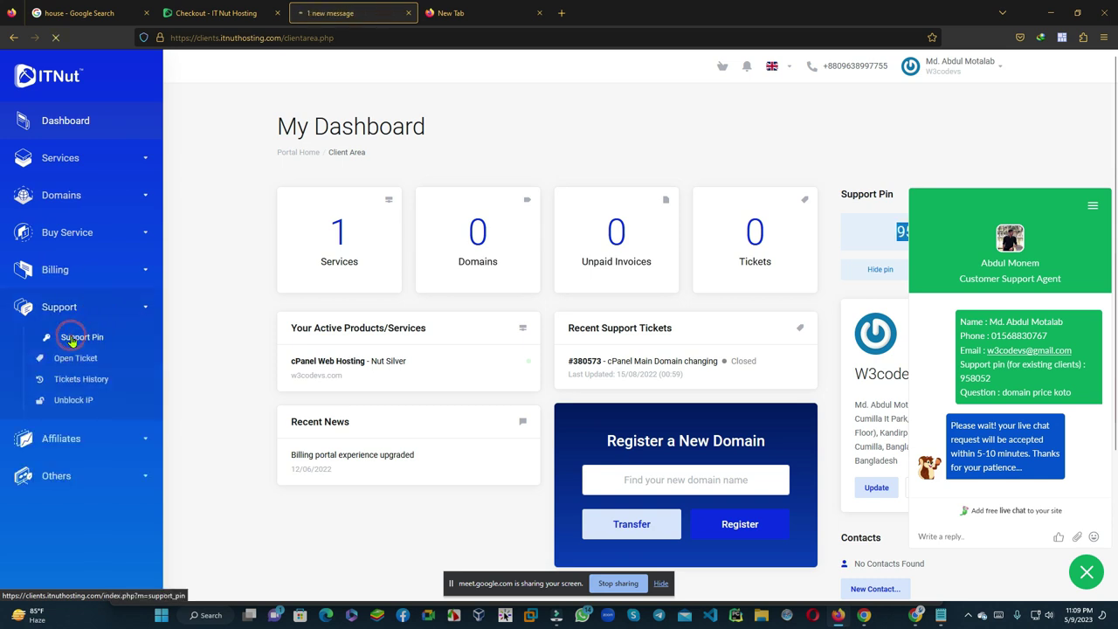
{"action": "left_click", "coordinate": [72, 339]}
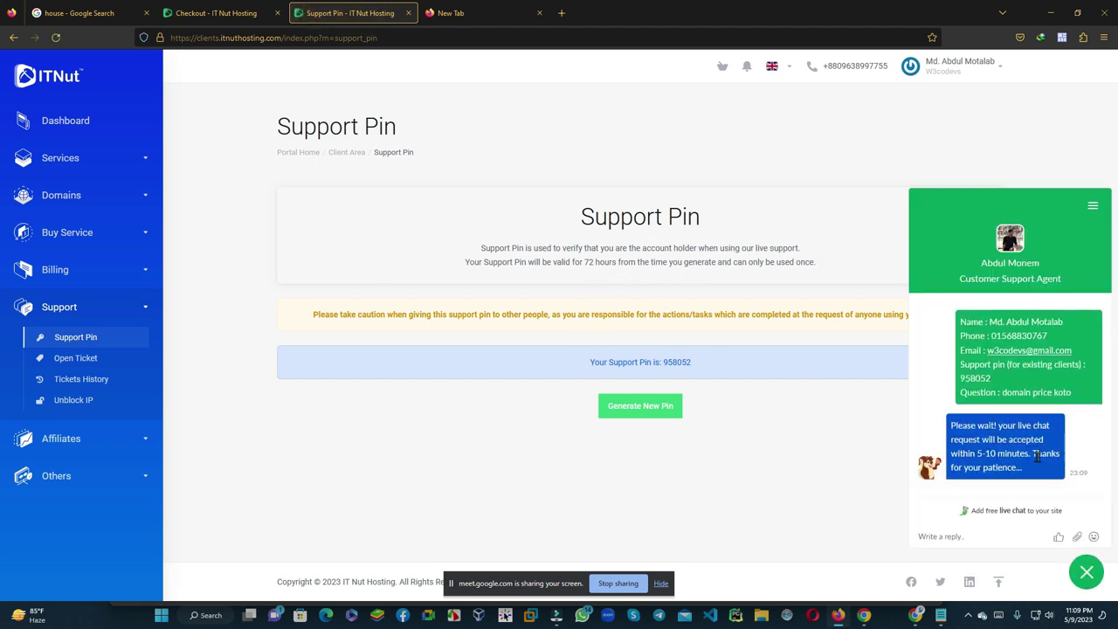
{"action": "double_click", "coordinate": [661, 361]}
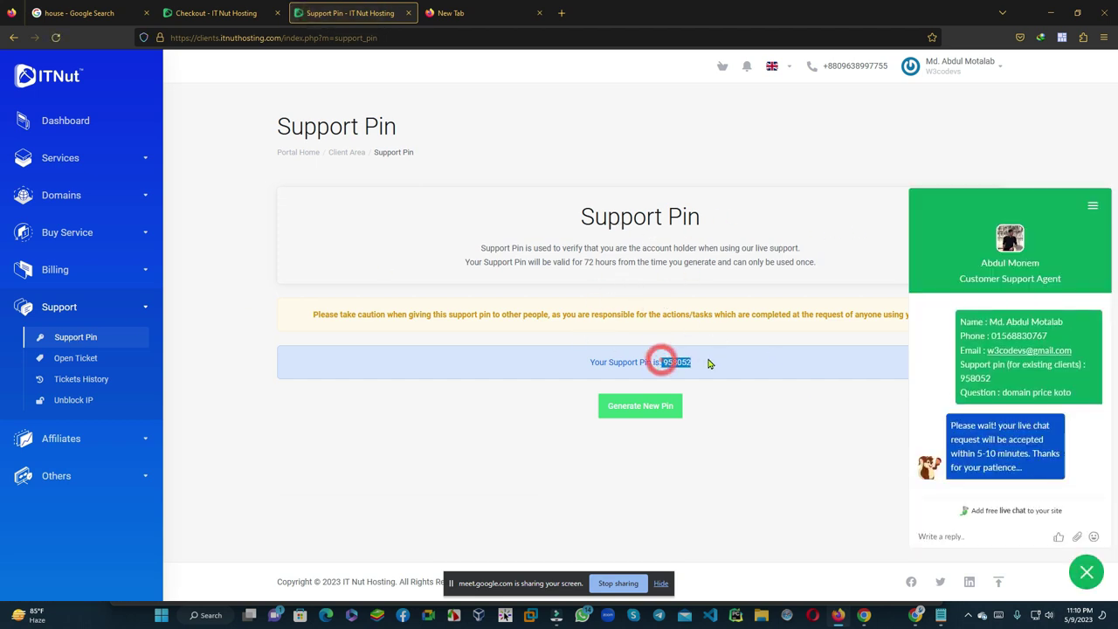
{"action": "left_click", "coordinate": [648, 405]}
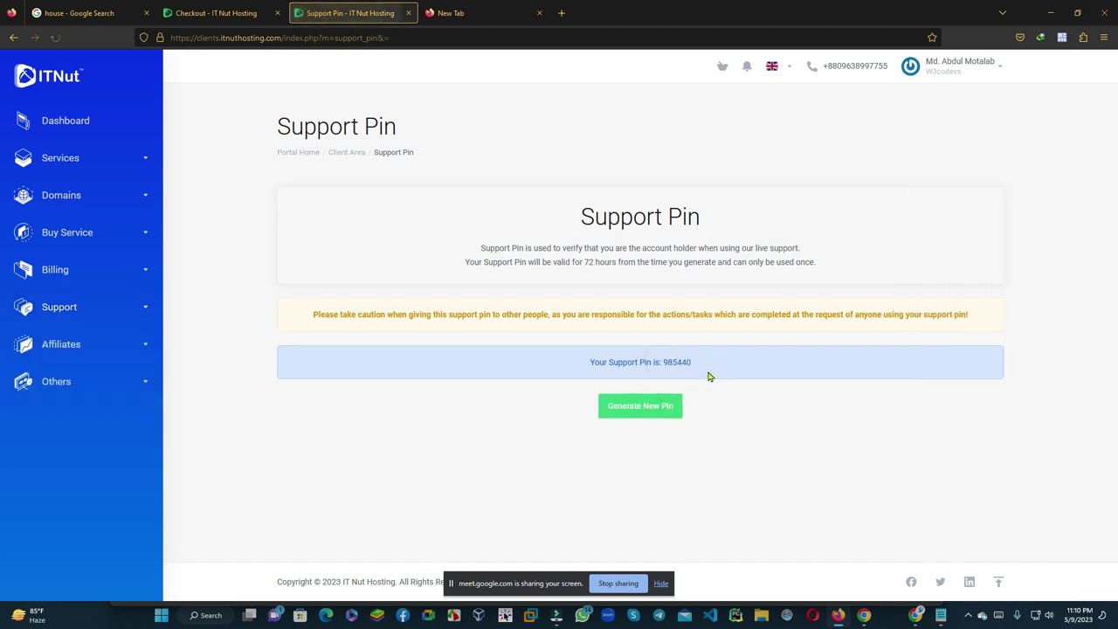
{"action": "left_click_drag", "start_coordinate": [657, 361], "coordinate": [711, 367]}
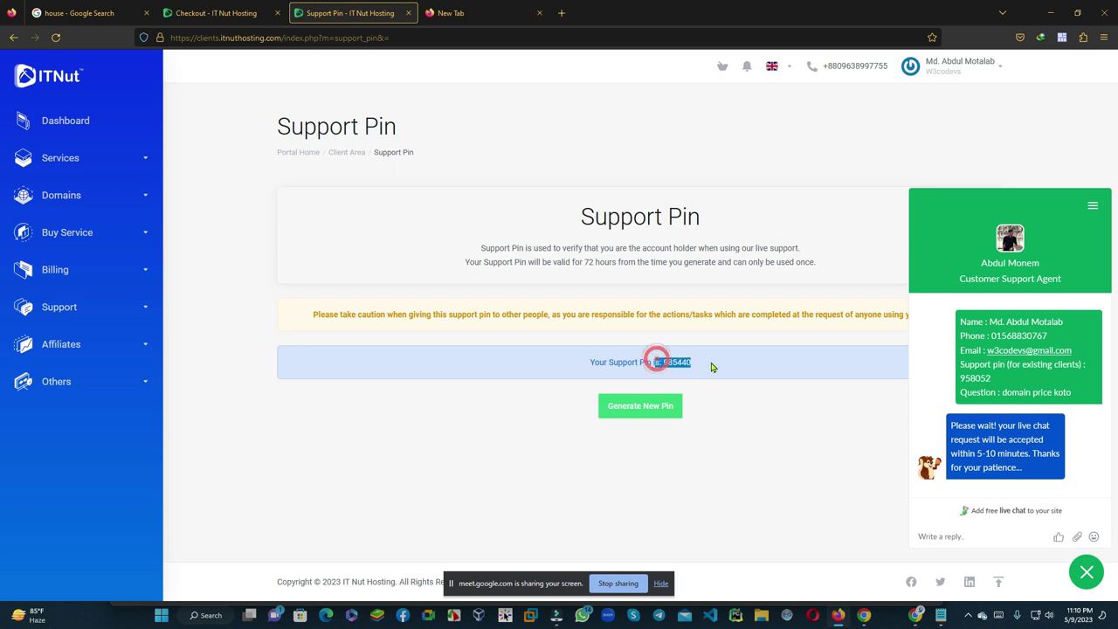
{"action": "left_click", "coordinate": [625, 347]}
{"action": "left_click", "coordinate": [112, 310]}
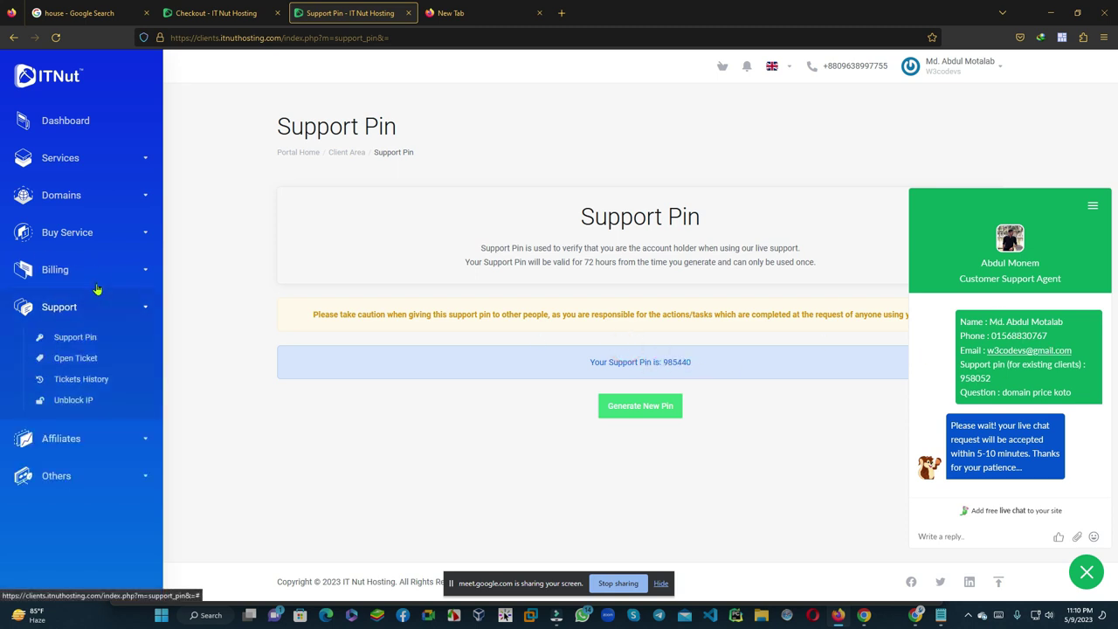
{"action": "left_click", "coordinate": [87, 361]}
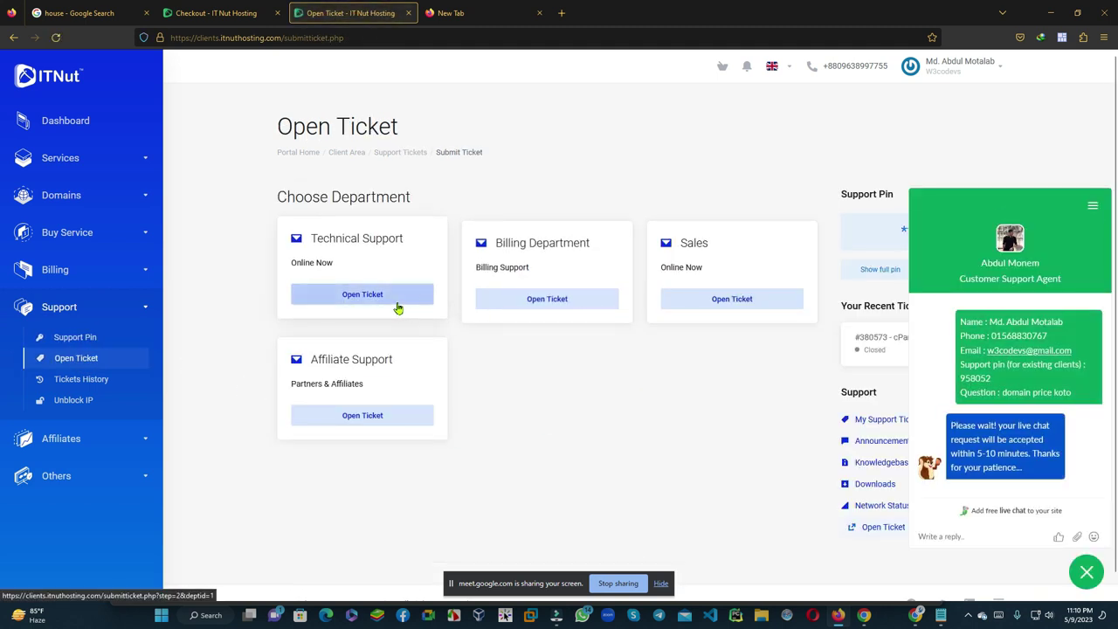
Step: Look through the Technical Support ticket form's subject and message fields without submitting it
{"action": "left_click", "coordinate": [395, 301]}
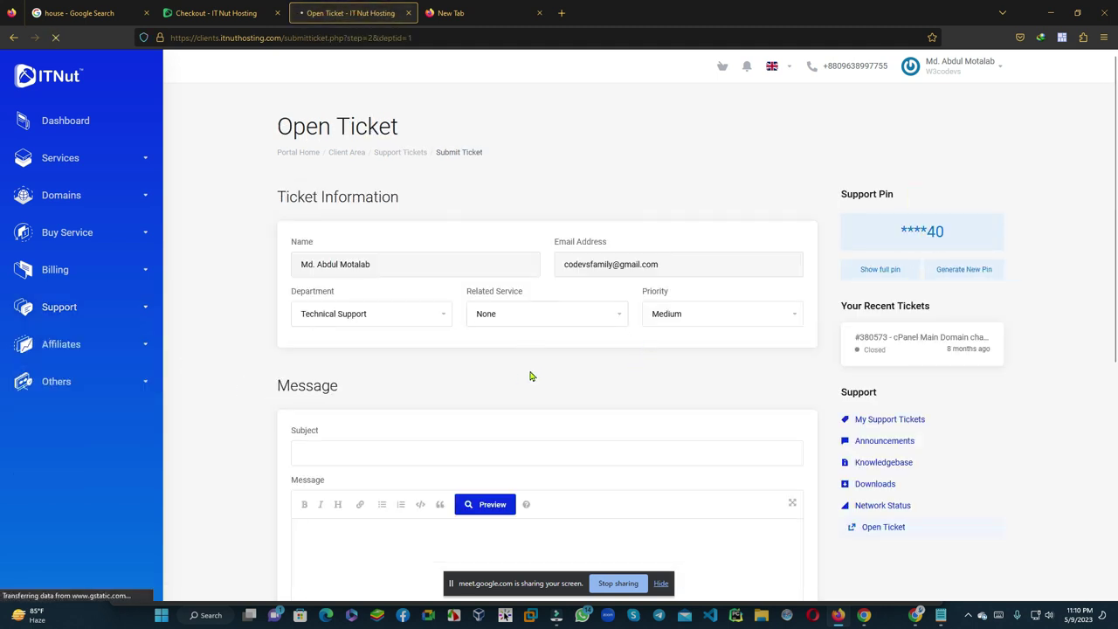
{"action": "scroll", "coordinate": [454, 376], "scroll_direction": "down", "scroll_amount": 2}
{"action": "left_click", "coordinate": [382, 254]}
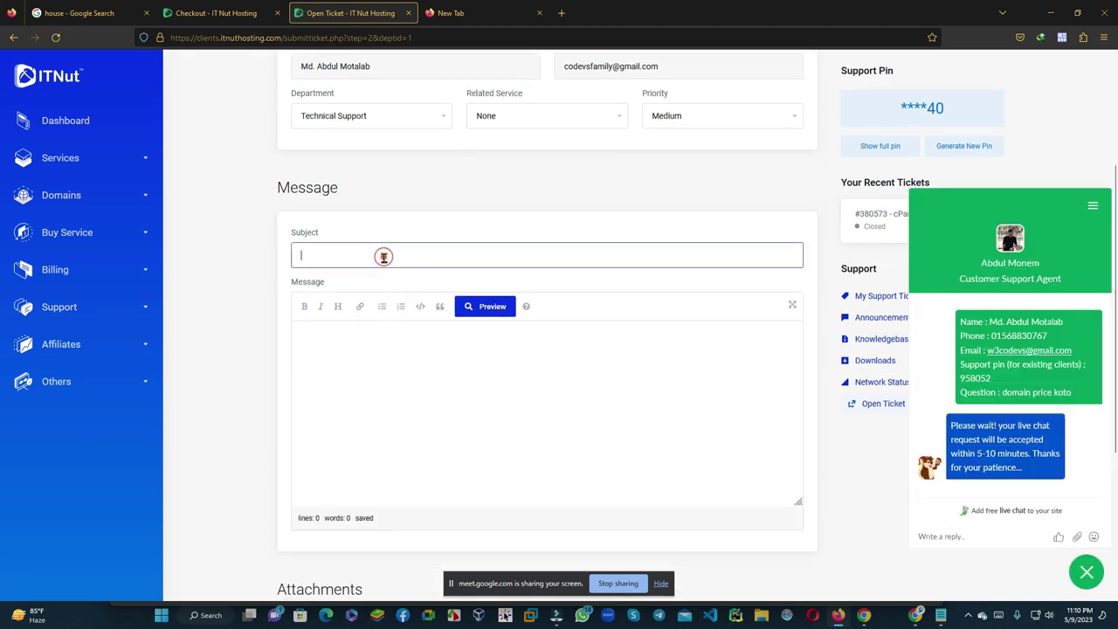
{"action": "left_click", "coordinate": [394, 337]}
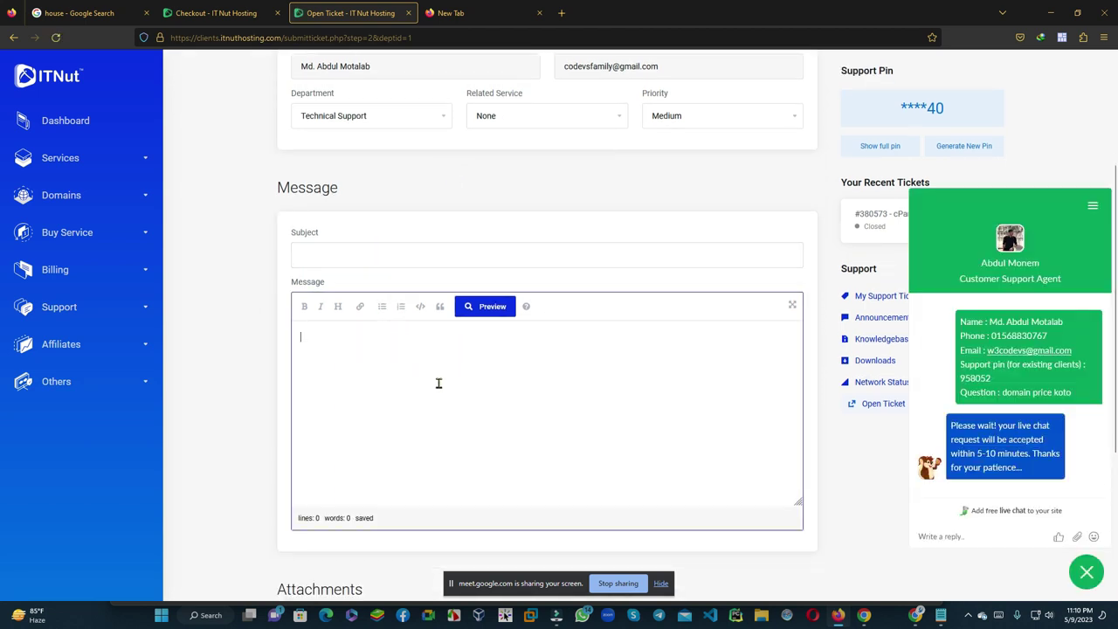
{"action": "scroll", "coordinate": [506, 349], "scroll_direction": "down", "scroll_amount": 2}
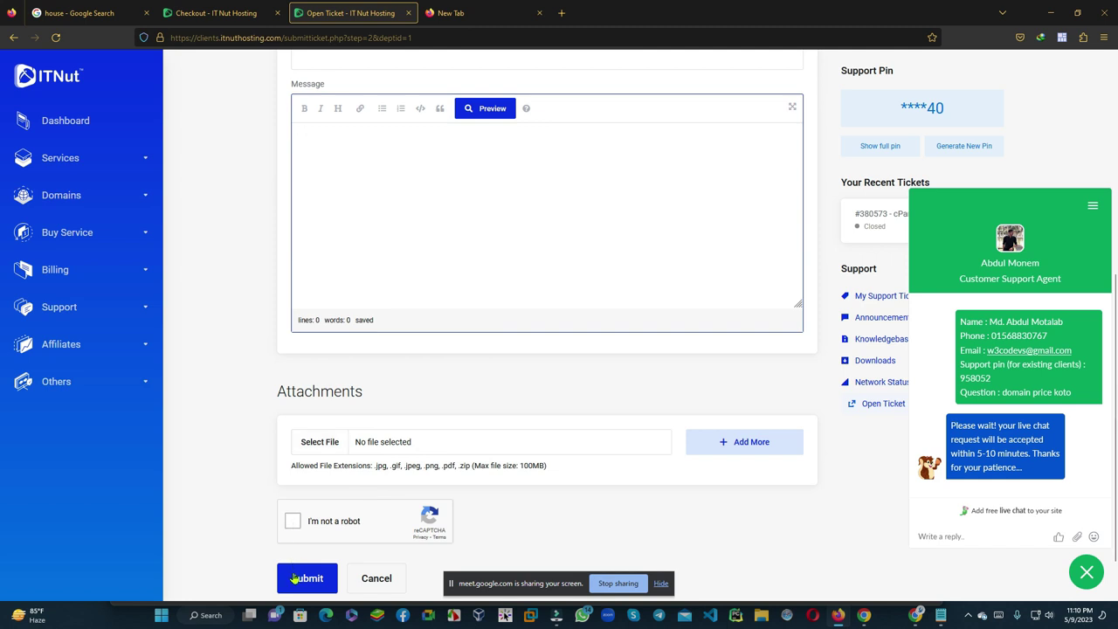
{"action": "scroll", "coordinate": [649, 359], "scroll_direction": "up", "scroll_amount": 3}
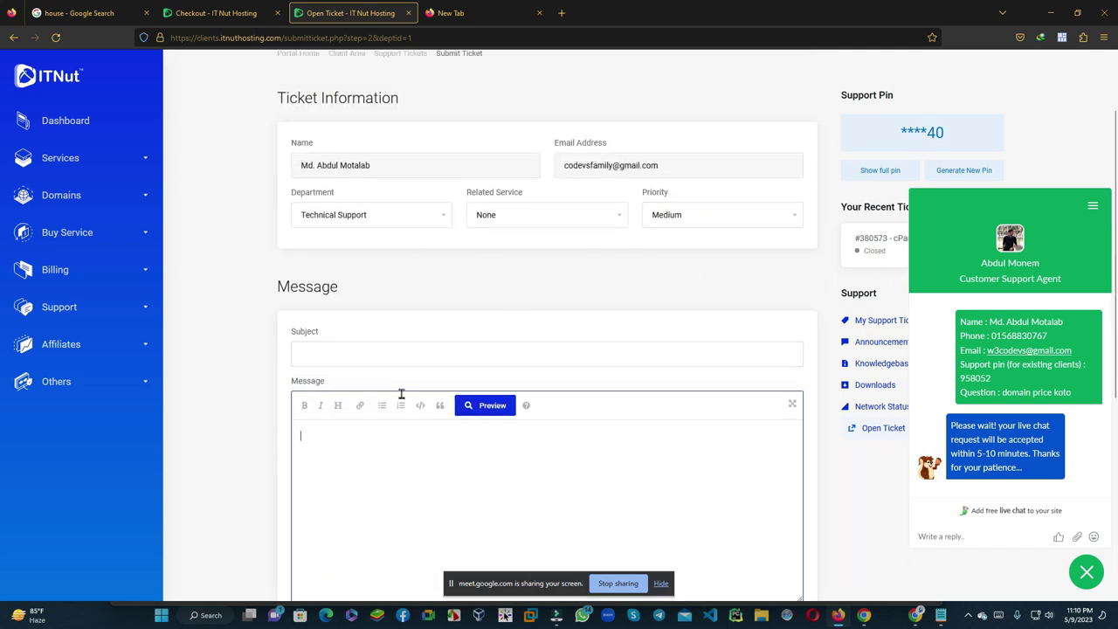
{"action": "left_click", "coordinate": [106, 309]}
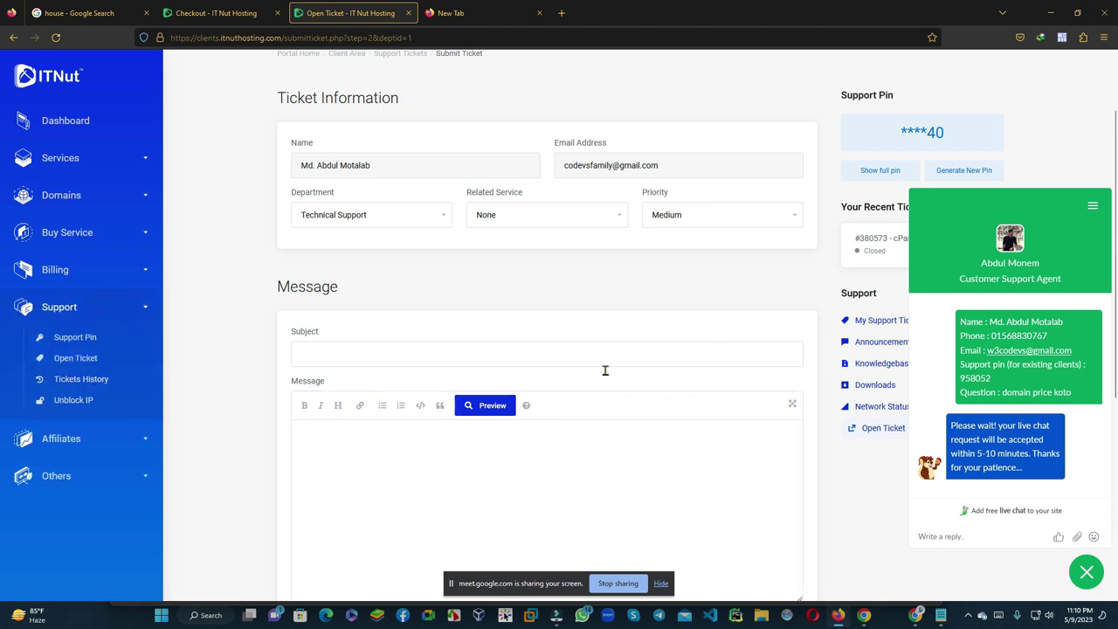
{"action": "scroll", "coordinate": [992, 426], "scroll_direction": "down", "scroll_amount": 1}
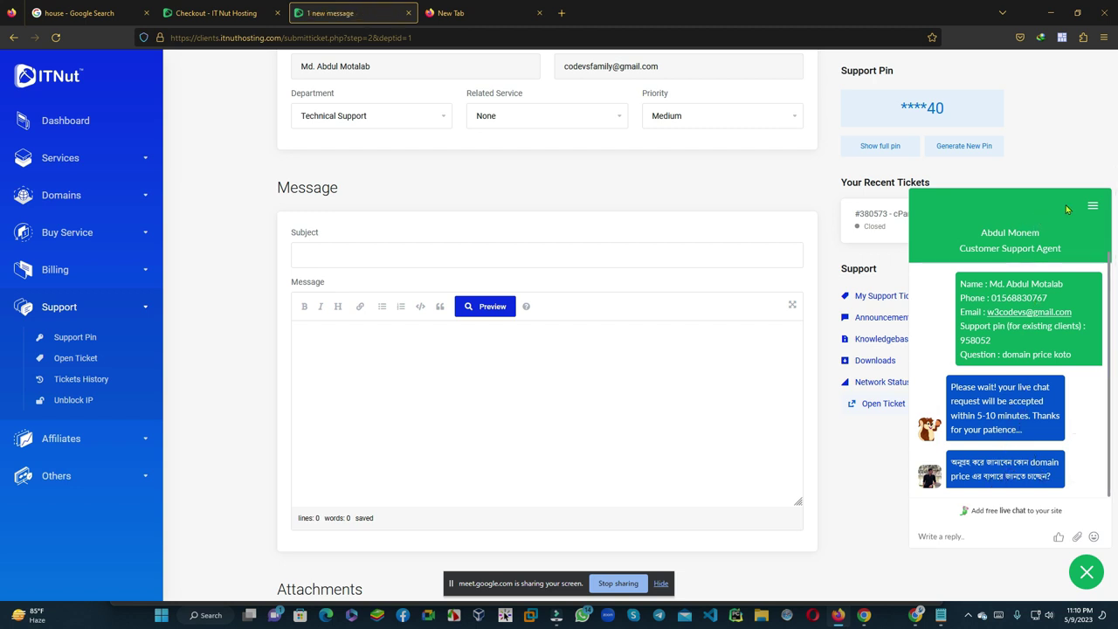
Step: Minimize and reopen the live chat window, then return to My Dashboard
{"action": "left_click", "coordinate": [1093, 205]}
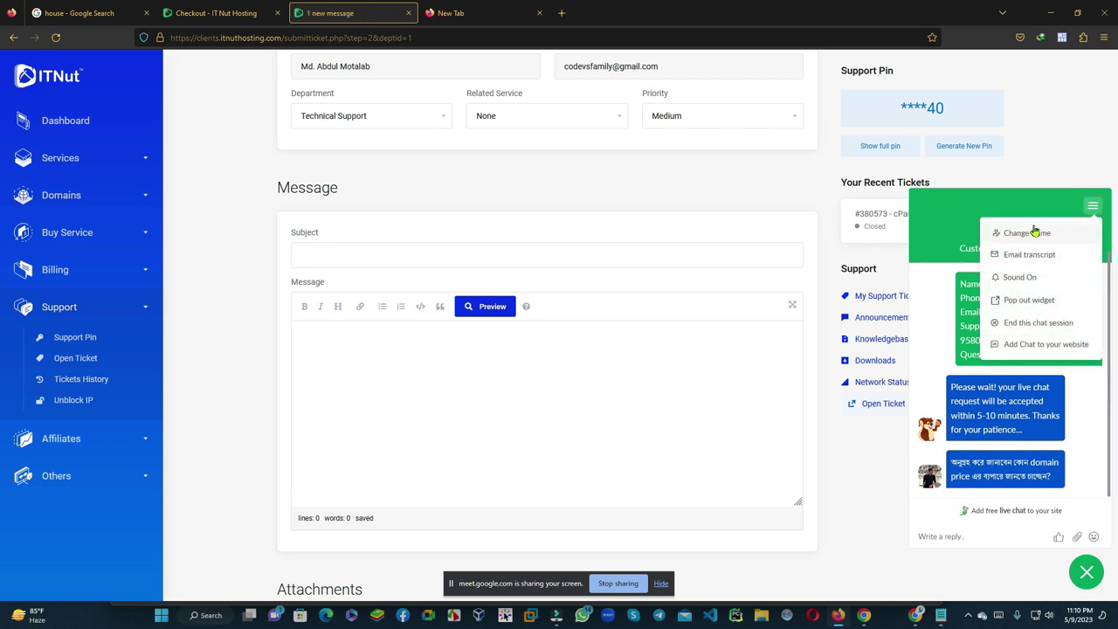
{"action": "left_click", "coordinate": [867, 464]}
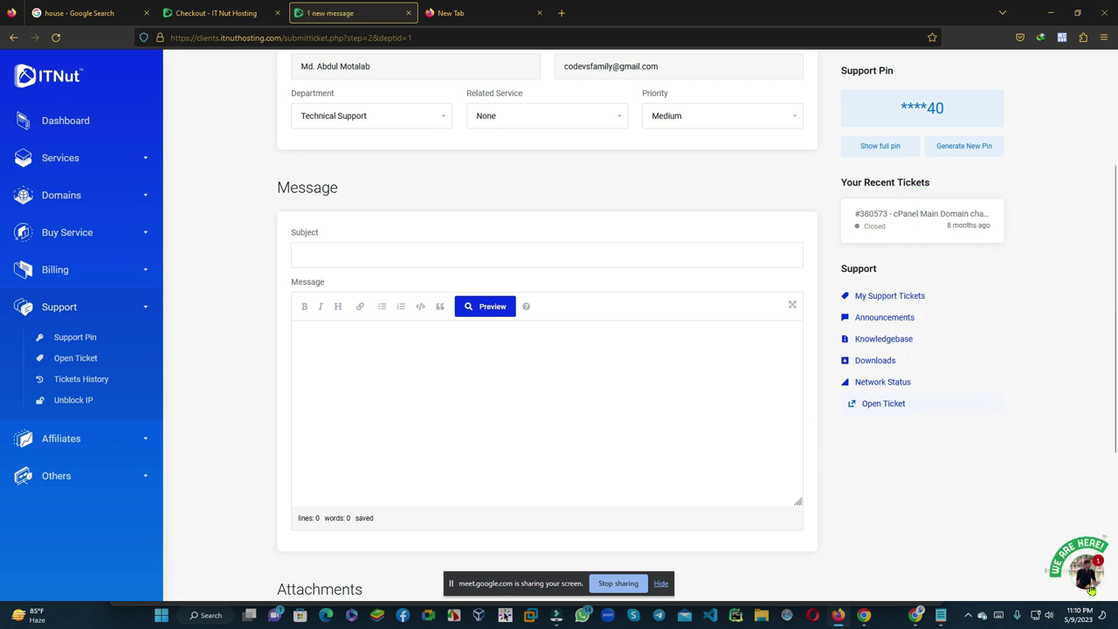
{"action": "left_click", "coordinate": [1090, 591]}
{"action": "scroll", "coordinate": [699, 375], "scroll_direction": "up", "scroll_amount": 3}
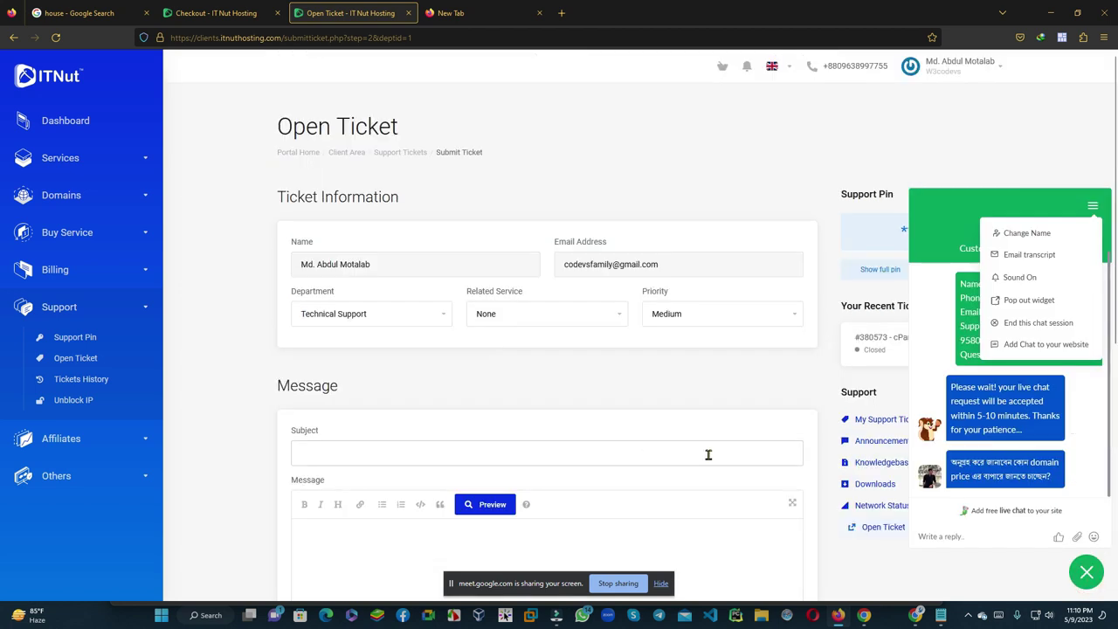
{"action": "left_click", "coordinate": [70, 127]}
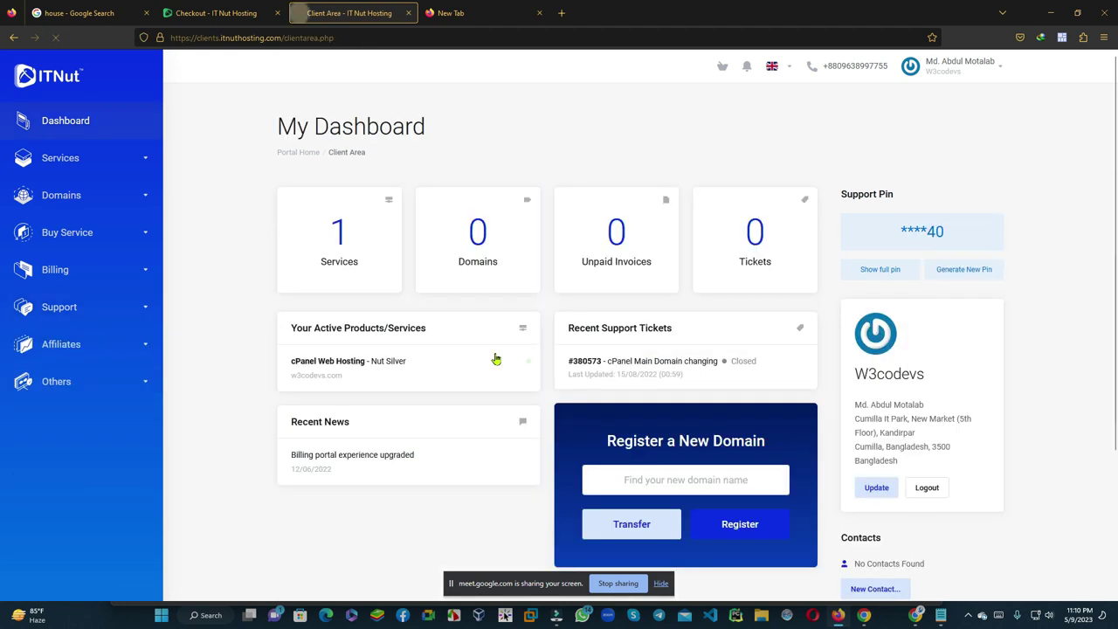
Step: Show My Products & Services with the Nut Silver hosting plan and minimize the live chat
{"action": "left_click", "coordinate": [353, 253]}
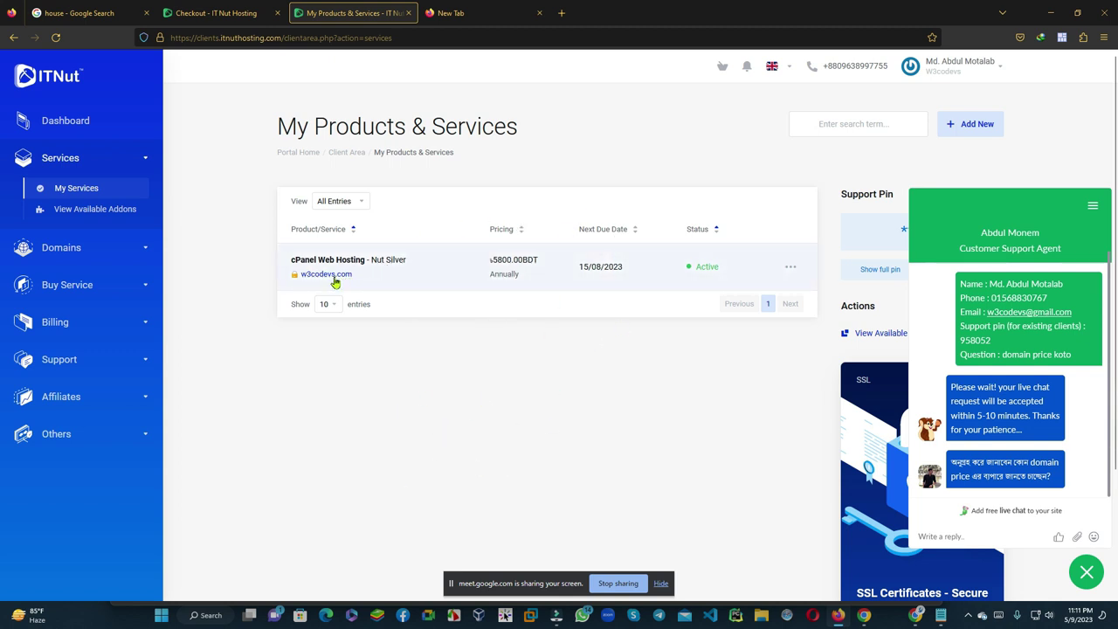
{"action": "left_click", "coordinate": [1091, 206]}
{"action": "left_click", "coordinate": [1087, 572]}
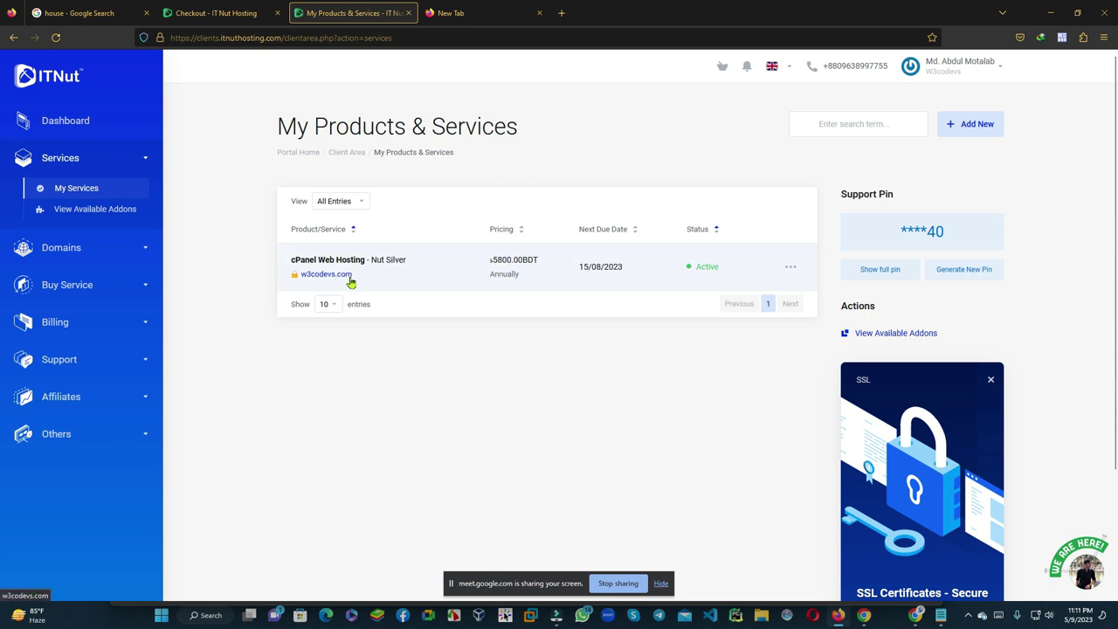
{"action": "middle_click", "coordinate": [350, 280]}
{"action": "left_click", "coordinate": [477, 13]}
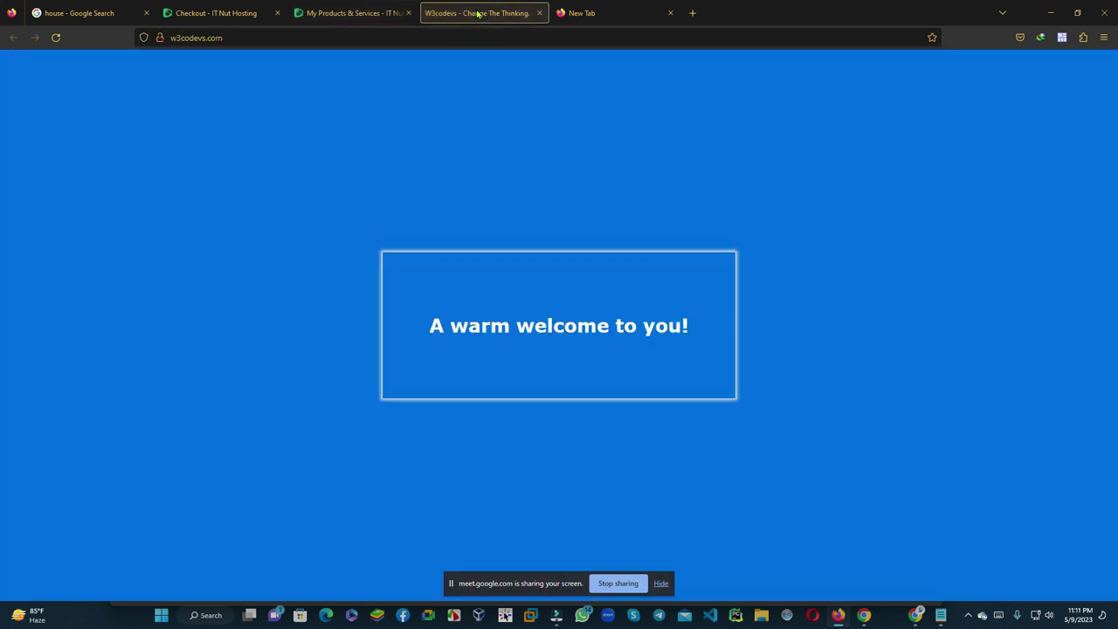
{"action": "left_click", "coordinate": [670, 12]}
{"action": "key", "text": "ctrl+shift+Tab"}
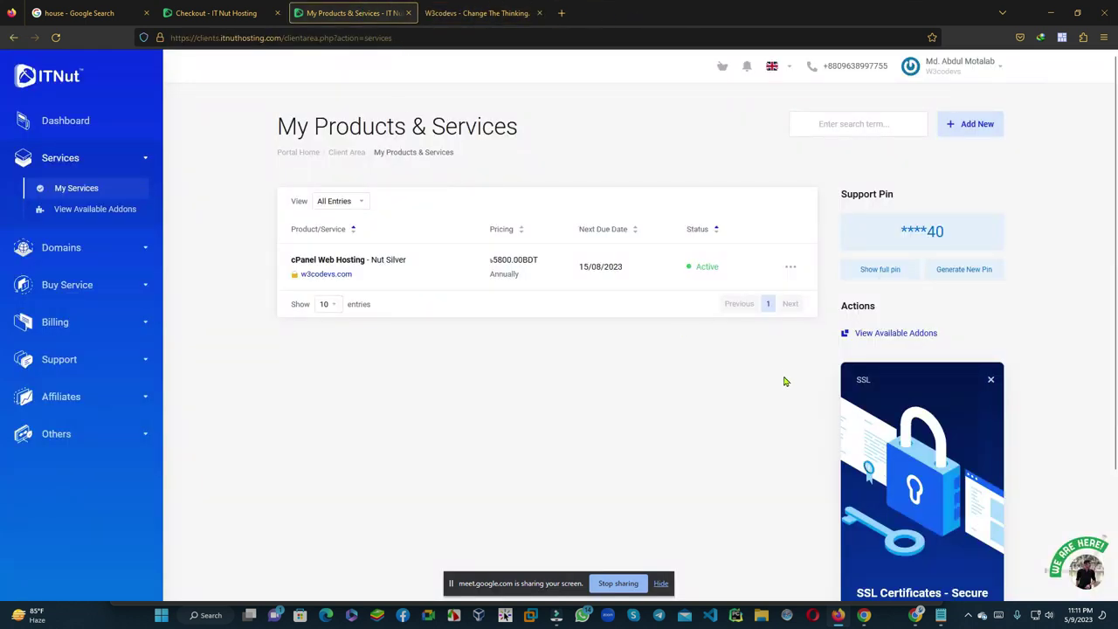
{"action": "left_click", "coordinate": [507, 266]}
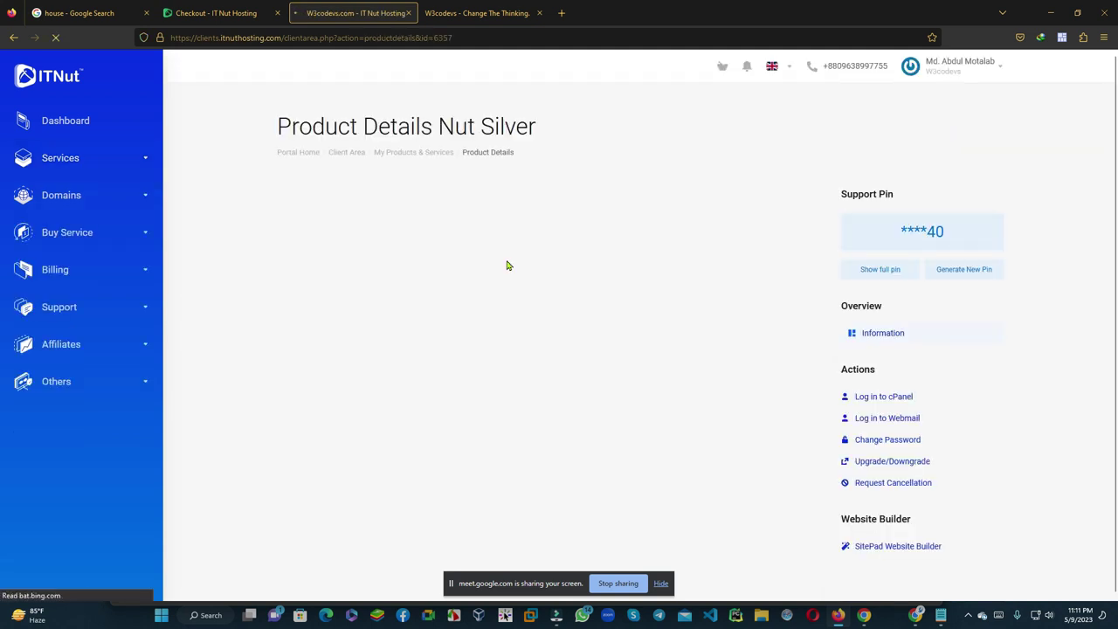
{"action": "scroll", "coordinate": [572, 437], "scroll_direction": "down", "scroll_amount": 3}
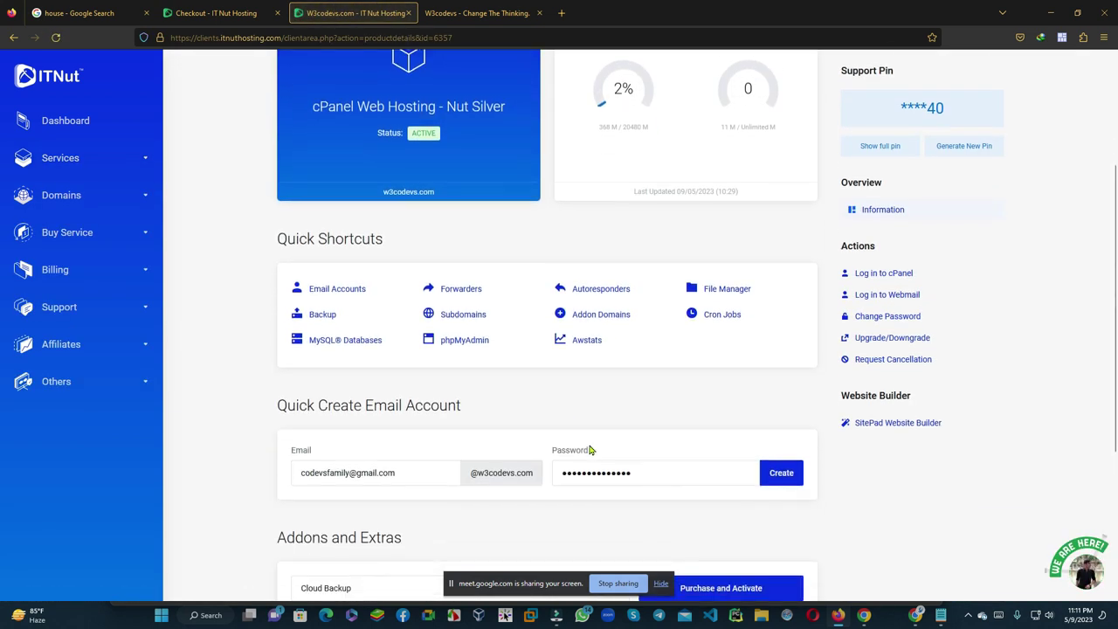
{"action": "scroll", "coordinate": [642, 463], "scroll_direction": "up", "scroll_amount": 3}
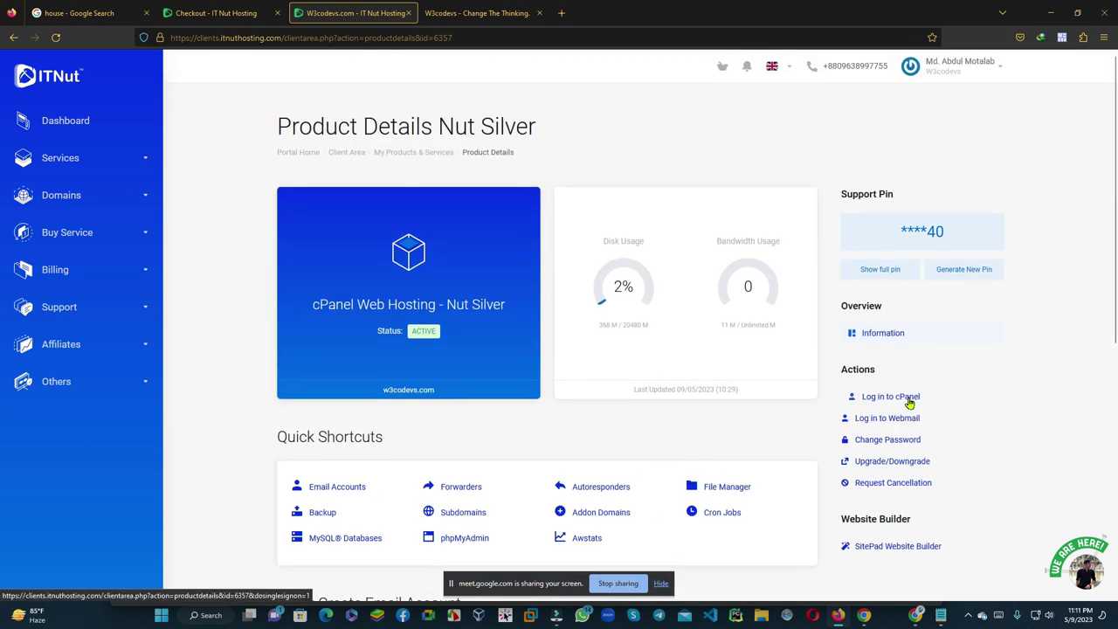
{"action": "left_click", "coordinate": [891, 396]}
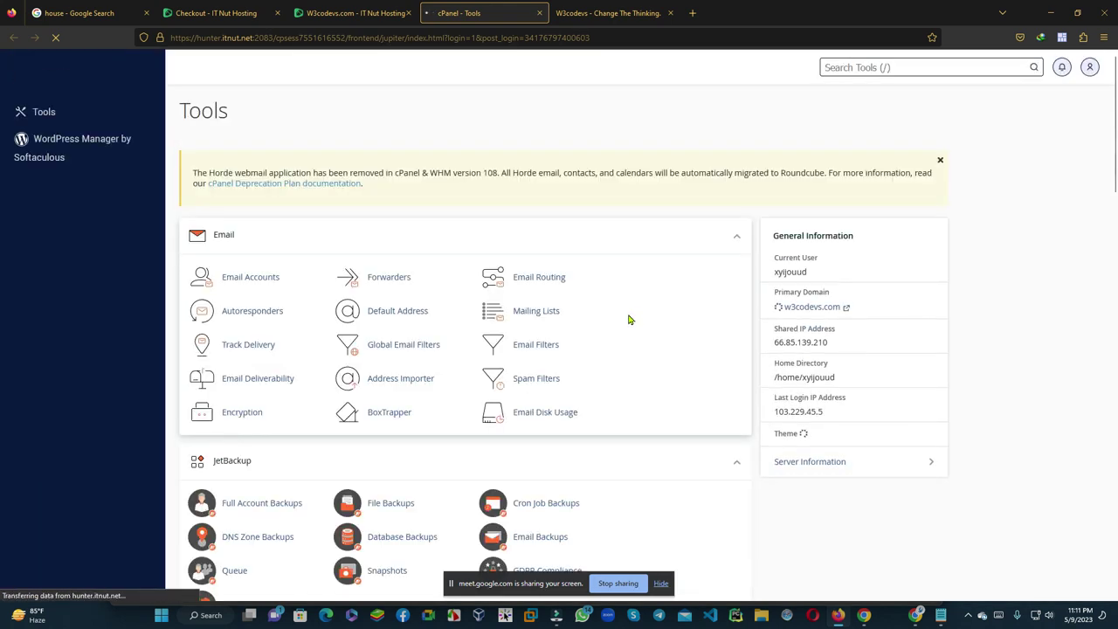
{"action": "scroll", "coordinate": [640, 354], "scroll_direction": "down", "scroll_amount": 4}
{"action": "scroll", "coordinate": [714, 429], "scroll_direction": "up", "scroll_amount": 4}
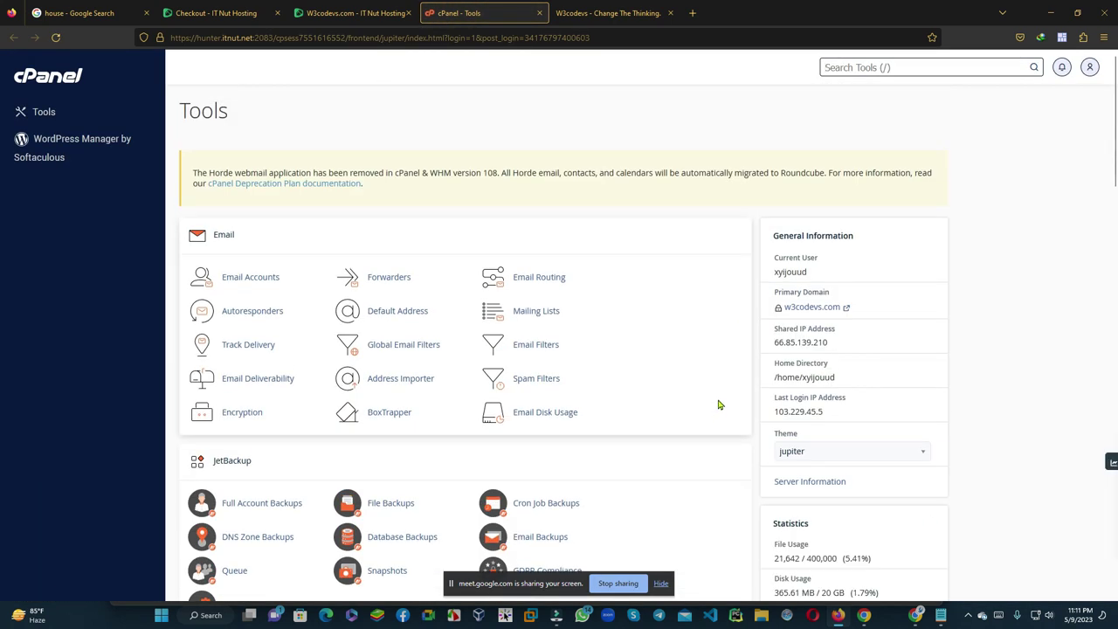
{"action": "scroll", "coordinate": [719, 405], "scroll_direction": "down", "scroll_amount": 4}
{"action": "scroll", "coordinate": [690, 384], "scroll_direction": "down", "scroll_amount": 2}
{"action": "scroll", "coordinate": [711, 419], "scroll_direction": "up", "scroll_amount": 6}
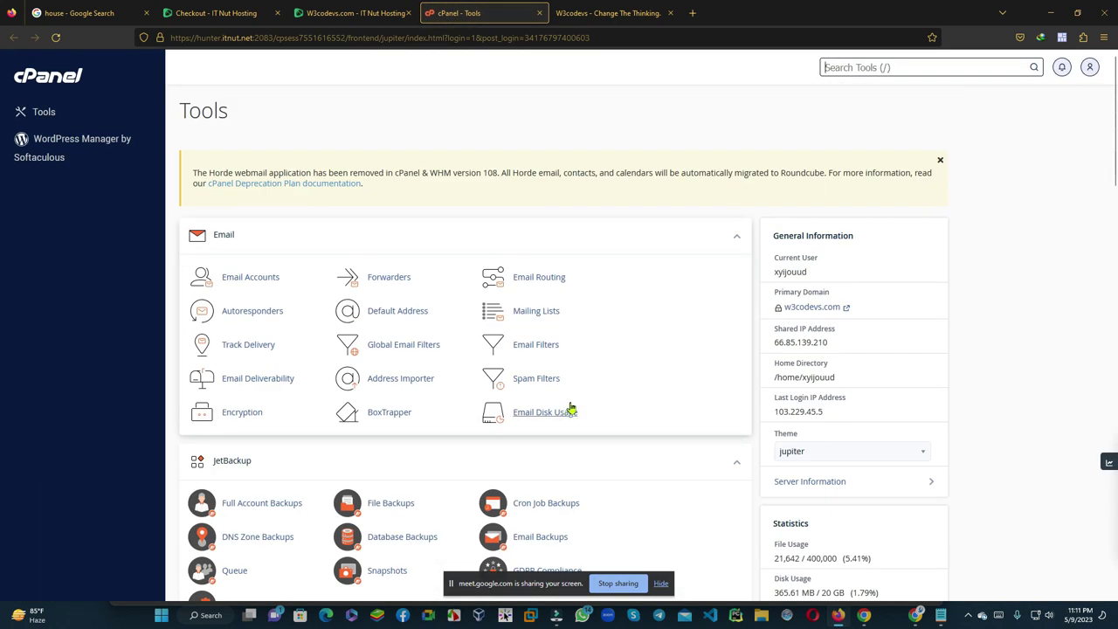
{"action": "scroll", "coordinate": [512, 271], "scroll_direction": "down", "scroll_amount": 2}
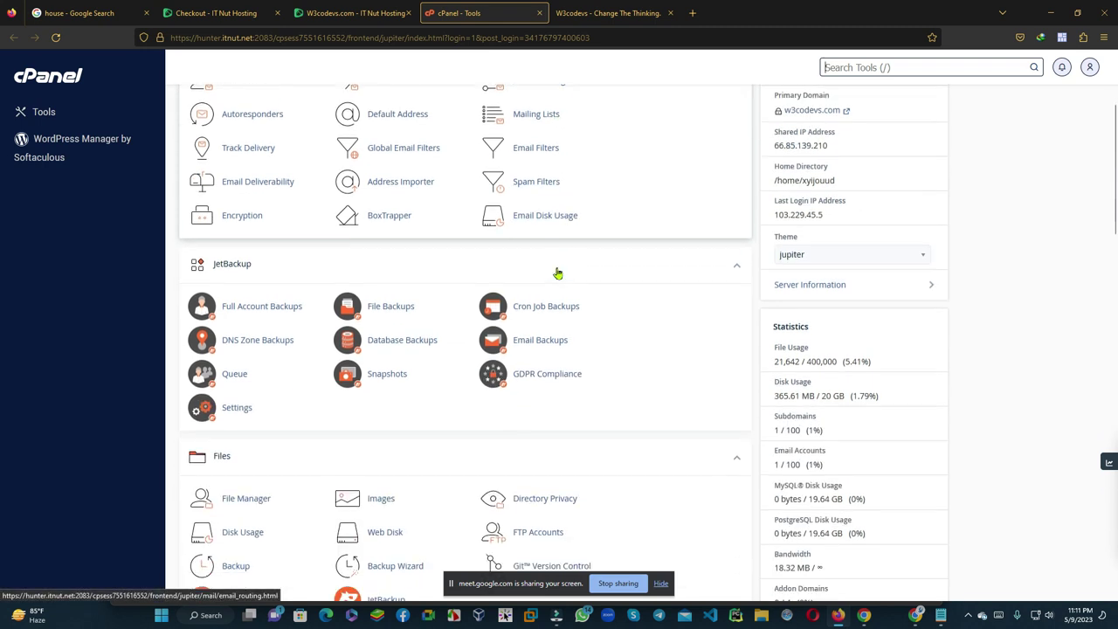
{"action": "scroll", "coordinate": [393, 428], "scroll_direction": "down", "scroll_amount": 1}
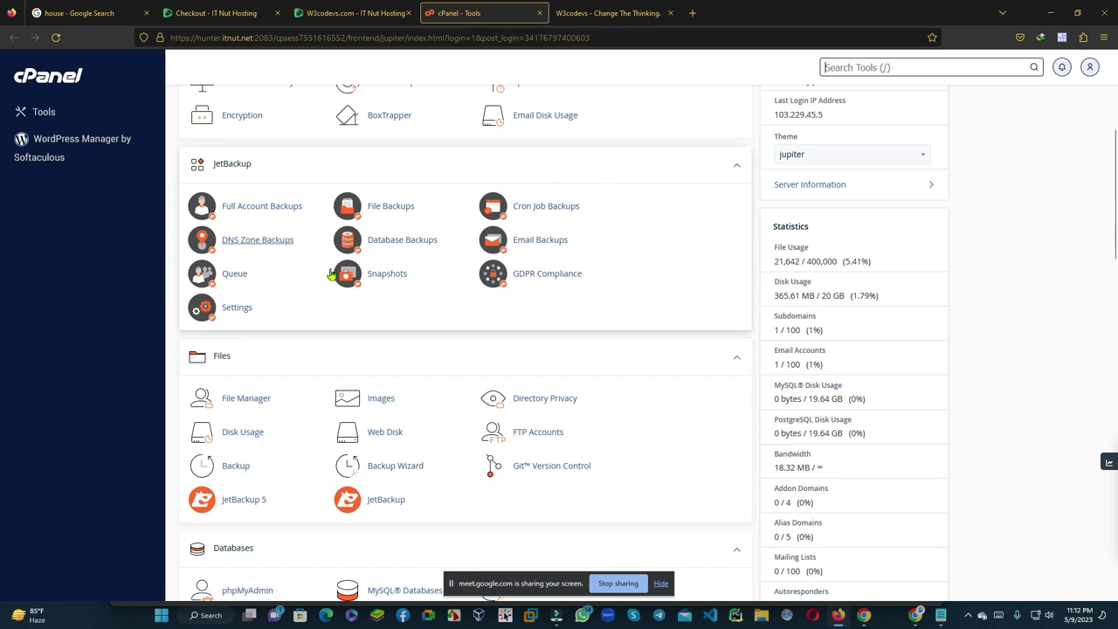
{"action": "scroll", "coordinate": [539, 329], "scroll_direction": "down", "scroll_amount": 2}
{"action": "scroll", "coordinate": [614, 359], "scroll_direction": "up", "scroll_amount": 8}
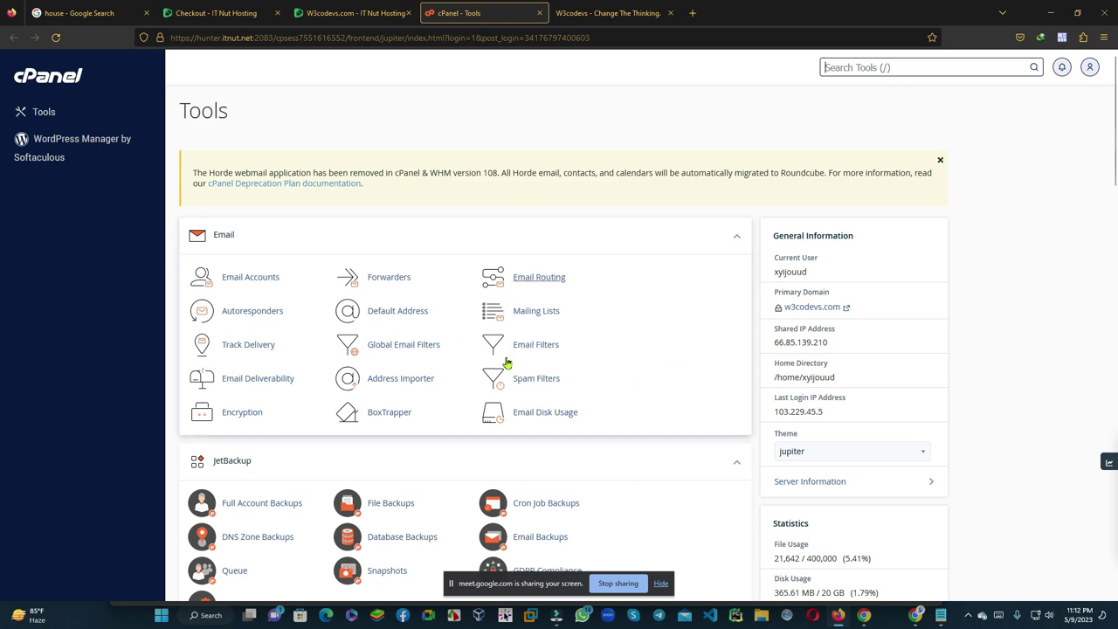
{"action": "scroll", "coordinate": [639, 293], "scroll_direction": "down", "scroll_amount": 5}
{"action": "scroll", "coordinate": [656, 273], "scroll_direction": "up", "scroll_amount": 5}
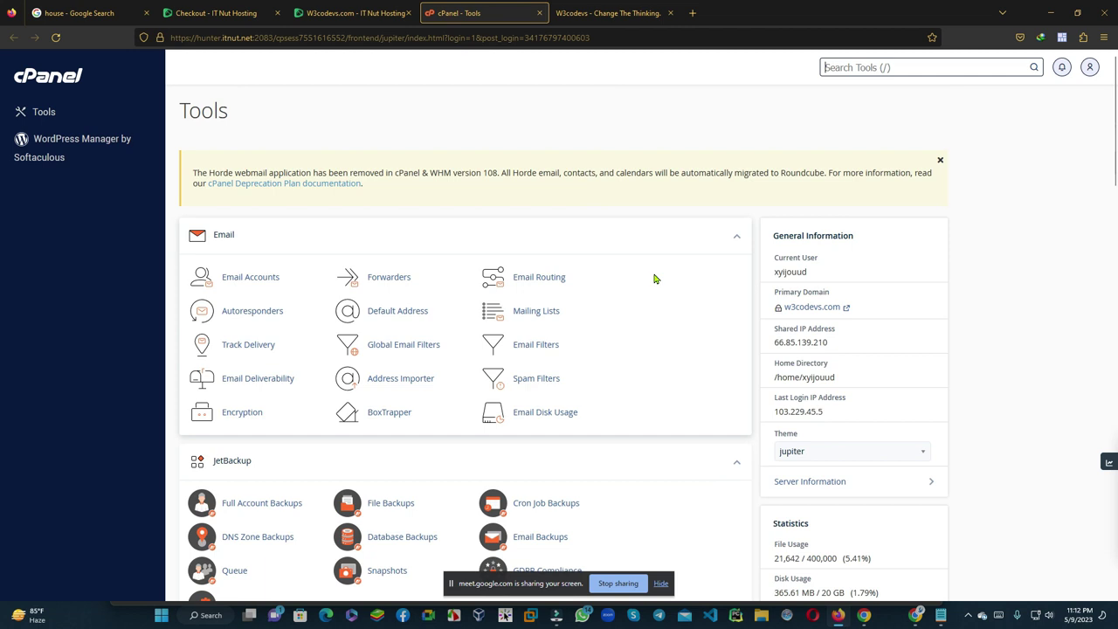
{"action": "left_click", "coordinate": [540, 13]}
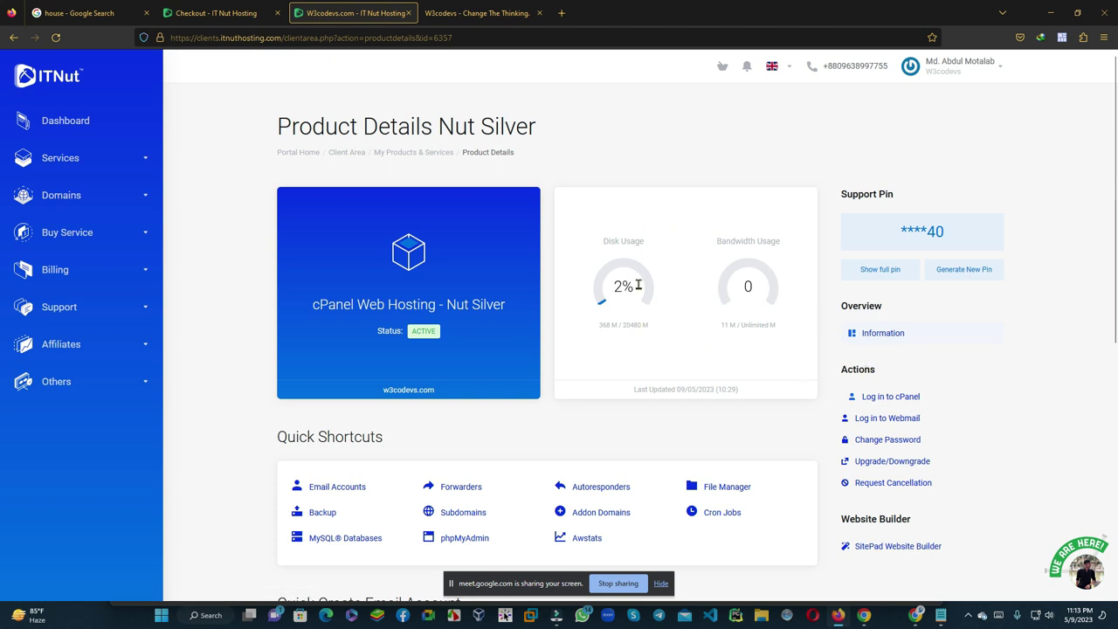
{"action": "left_click", "coordinate": [561, 13]}
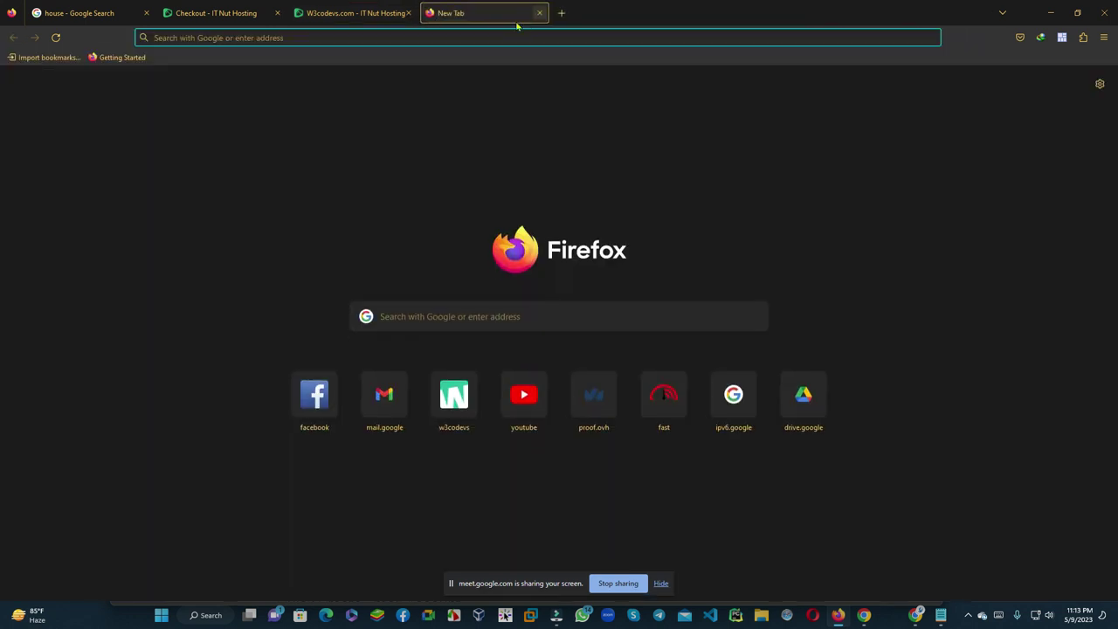
{"action": "left_click", "coordinate": [529, 39]}
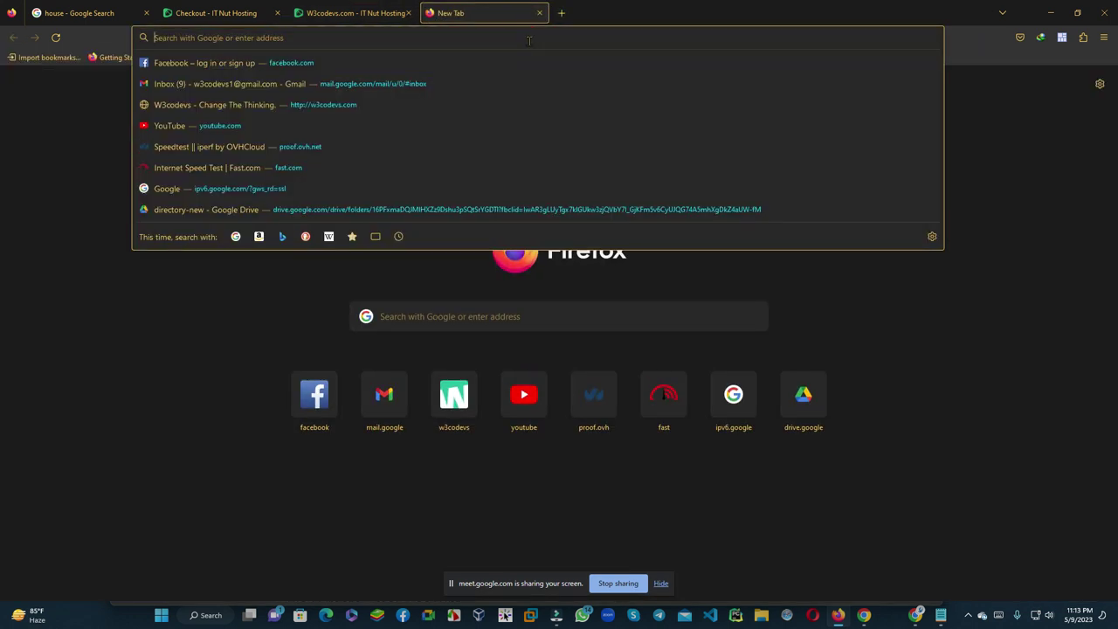
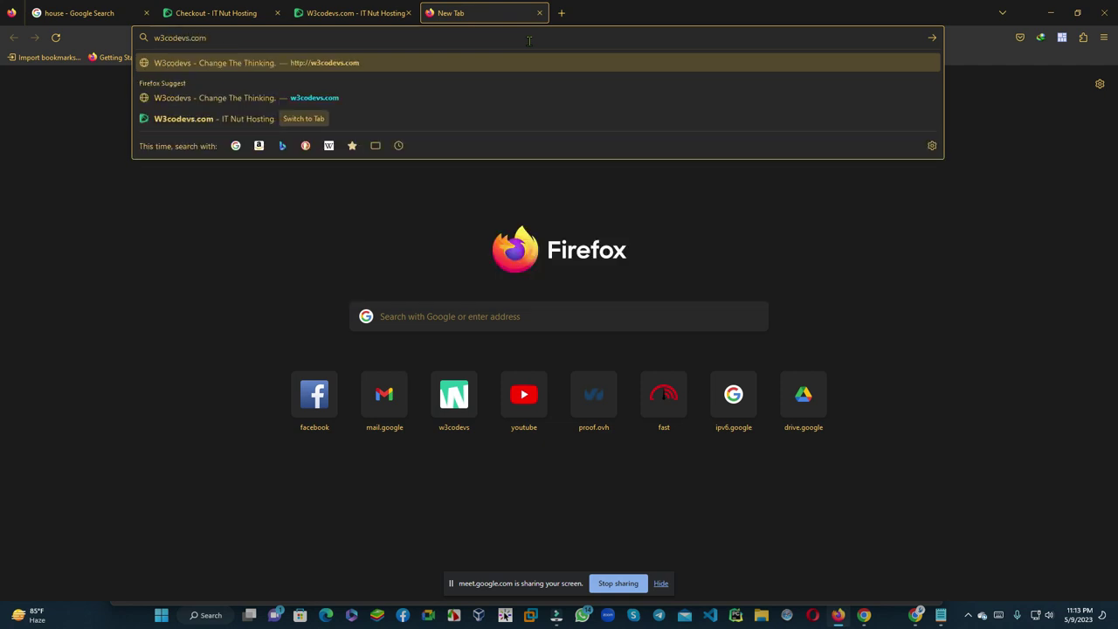
{"action": "type", "text": "/cpanel"}
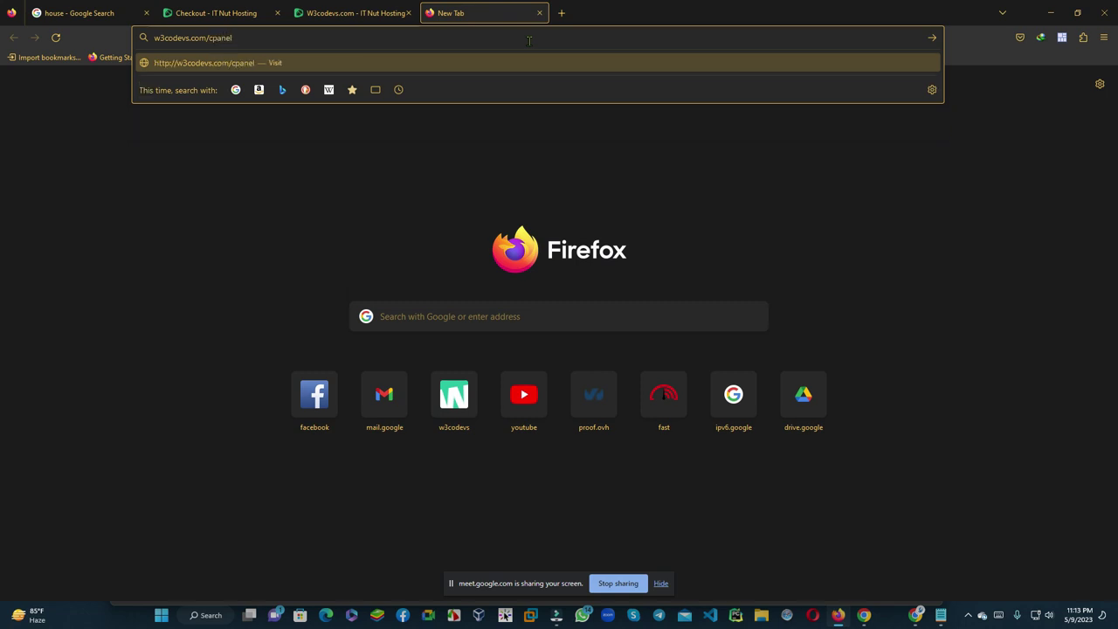
{"action": "key", "text": "Return"}
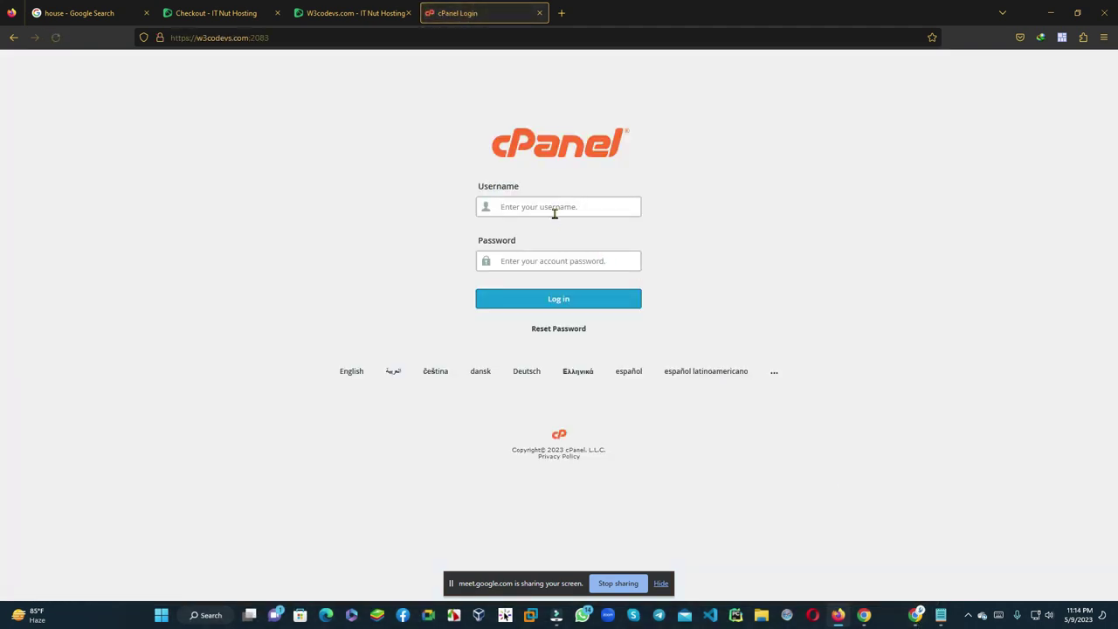
Step: Click into the cPanel login's username and password fields
{"action": "left_click", "coordinate": [541, 260]}
{"action": "left_click", "coordinate": [559, 254]}
{"action": "left_click", "coordinate": [556, 206]}
{"action": "left_click", "coordinate": [590, 260]}
Step: Inspect the 2083 port in the address, then close the login tab for the Nut Silver page
{"action": "left_click_drag", "start_coordinate": [253, 37], "coordinate": [275, 38]}
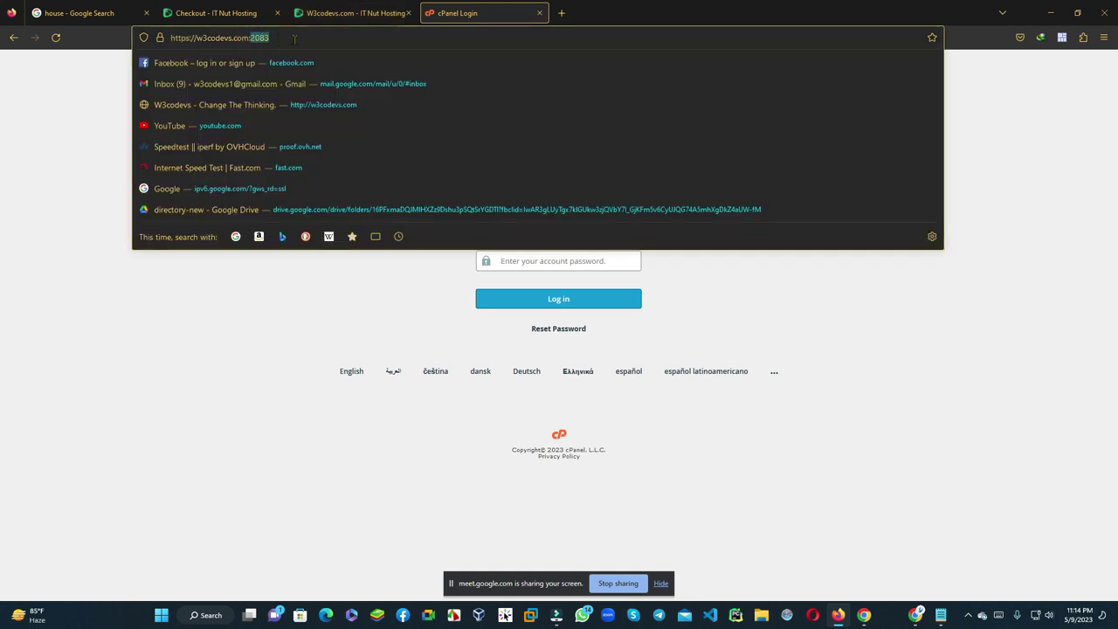
{"action": "left_click", "coordinate": [306, 38]}
{"action": "left_click", "coordinate": [366, 12]}
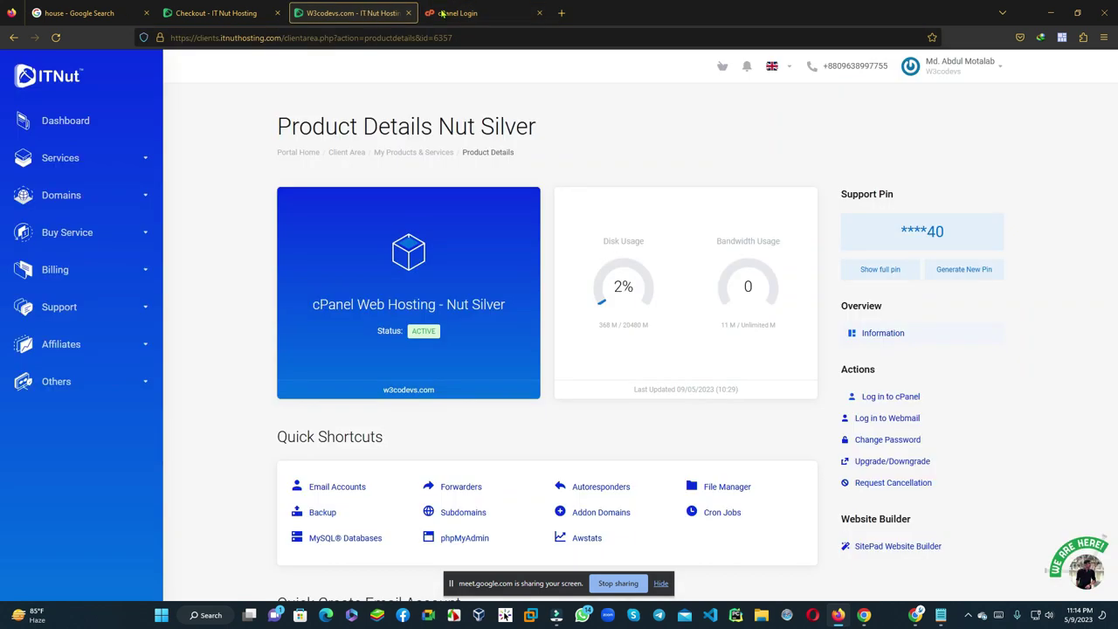
{"action": "left_click", "coordinate": [539, 12]}
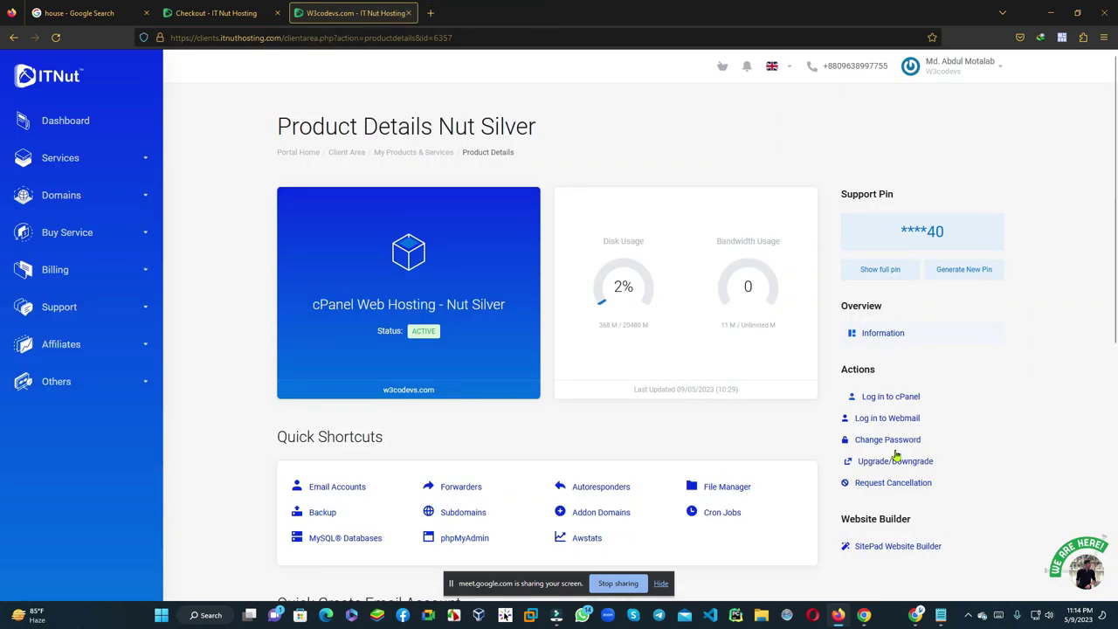
Step: Log in to cPanel from the hosting account and dismiss the Horde webmail notice
{"action": "left_click", "coordinate": [901, 397]}
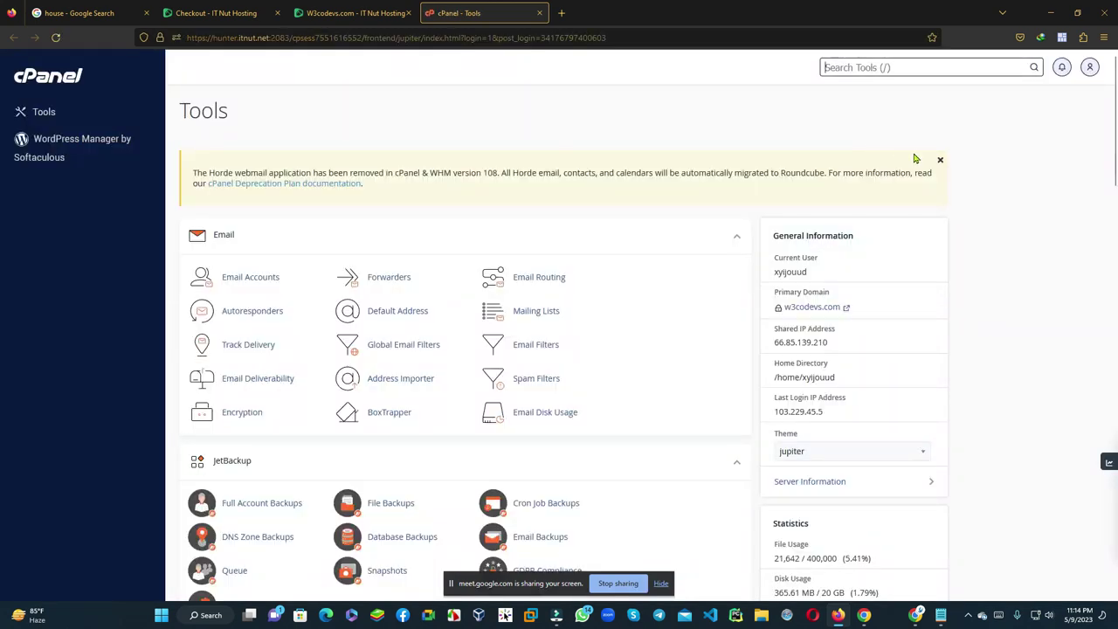
{"action": "left_click", "coordinate": [940, 160]}
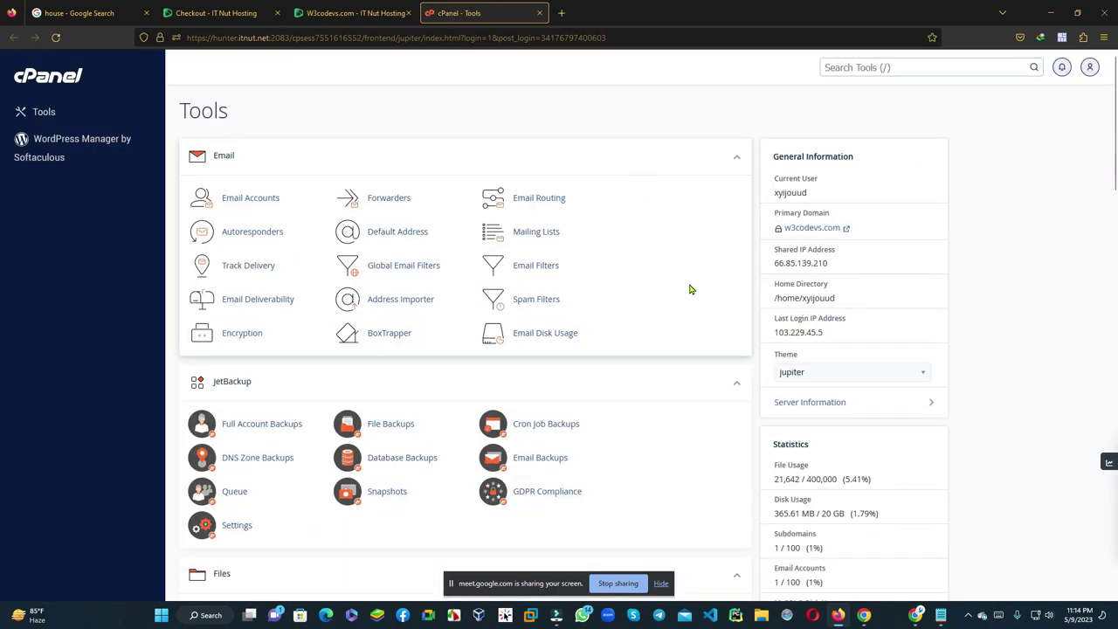
{"action": "scroll", "coordinate": [669, 235], "scroll_direction": "down", "scroll_amount": 12}
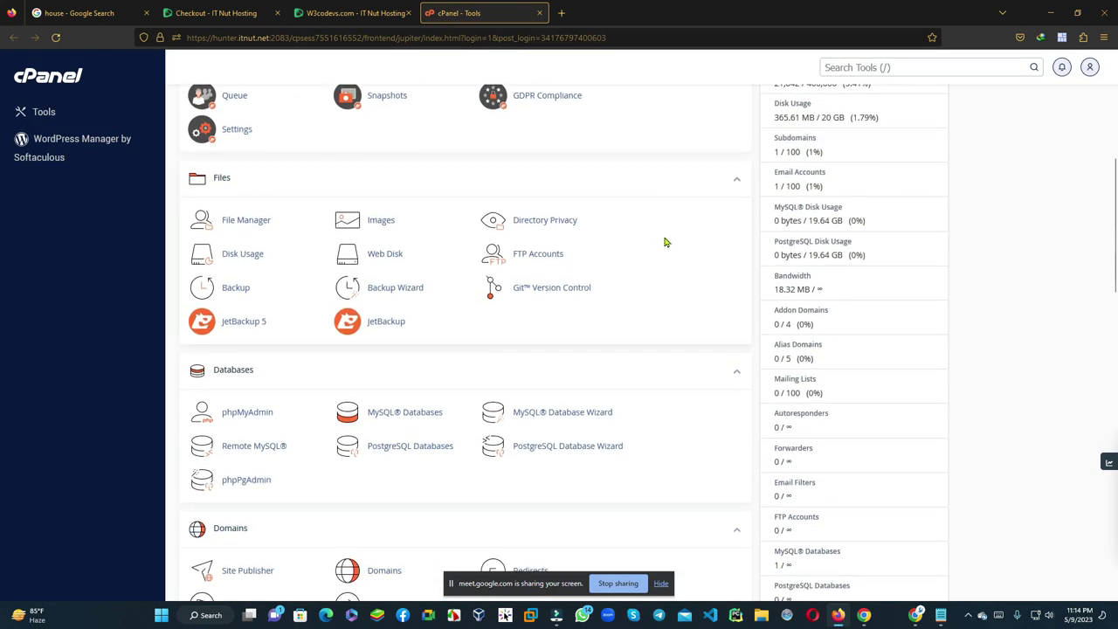
{"action": "scroll", "coordinate": [664, 357], "scroll_direction": "up", "scroll_amount": 10}
{"action": "middle_click", "coordinate": [665, 352]}
{"action": "scroll", "coordinate": [665, 352], "scroll_direction": "up", "scroll_amount": 2}
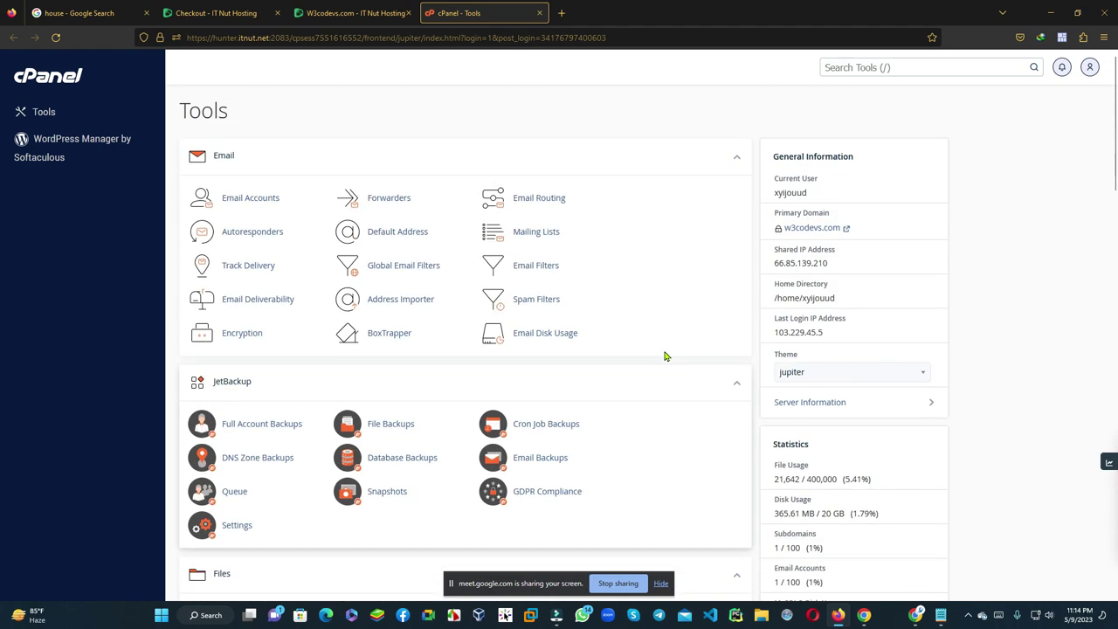
Step: Look at the Theme dropdown choices, then scroll through the Tools sections
{"action": "left_click", "coordinate": [906, 380]}
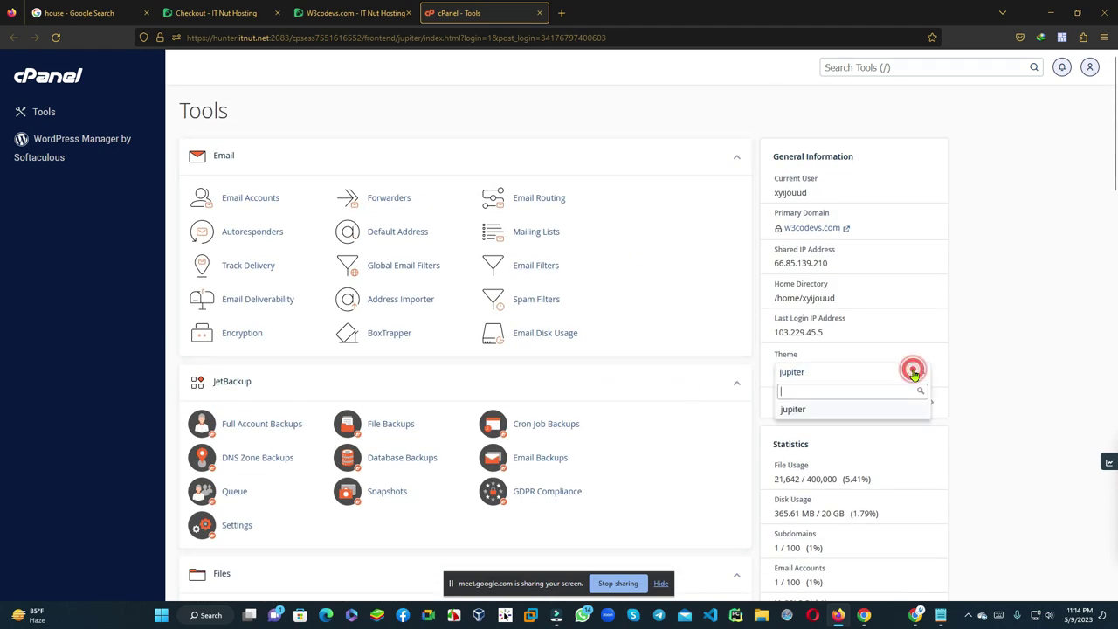
{"action": "left_click", "coordinate": [1018, 379]}
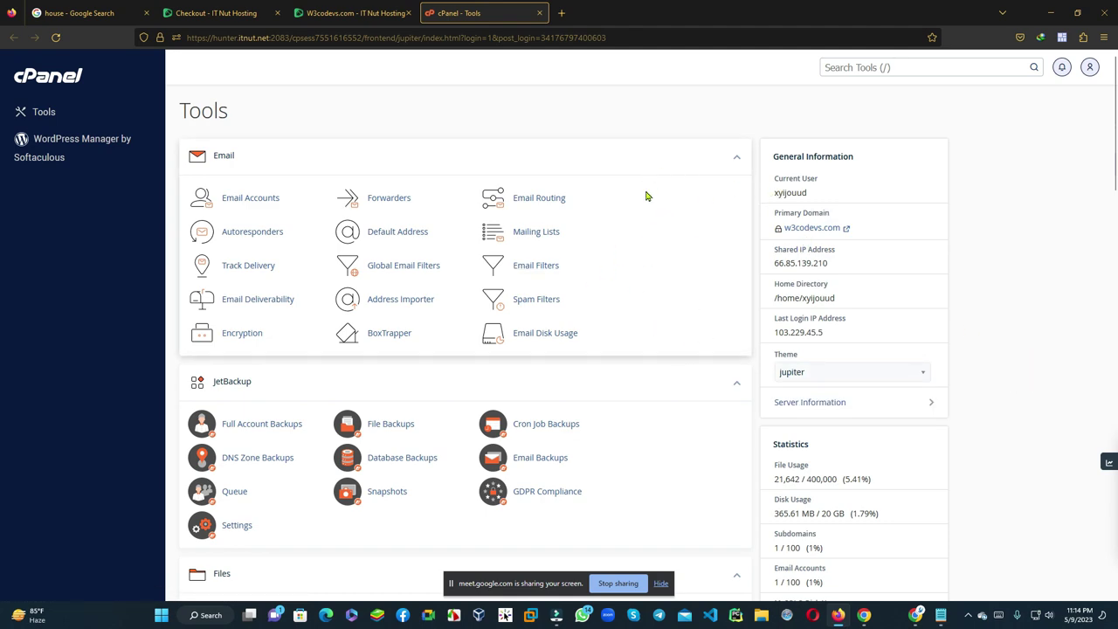
{"action": "scroll", "coordinate": [663, 317], "scroll_direction": "down", "scroll_amount": 5}
{"action": "scroll", "coordinate": [698, 357], "scroll_direction": "up", "scroll_amount": 5}
{"action": "scroll", "coordinate": [690, 441], "scroll_direction": "down", "scroll_amount": 3}
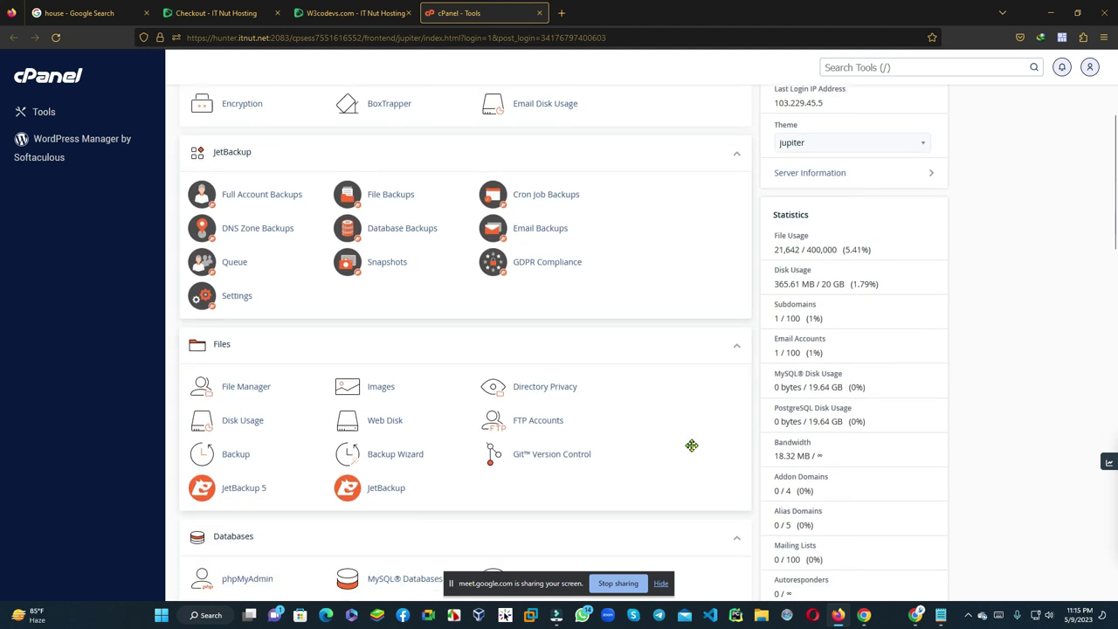
{"action": "scroll", "coordinate": [690, 443], "scroll_direction": "up", "scroll_amount": 3}
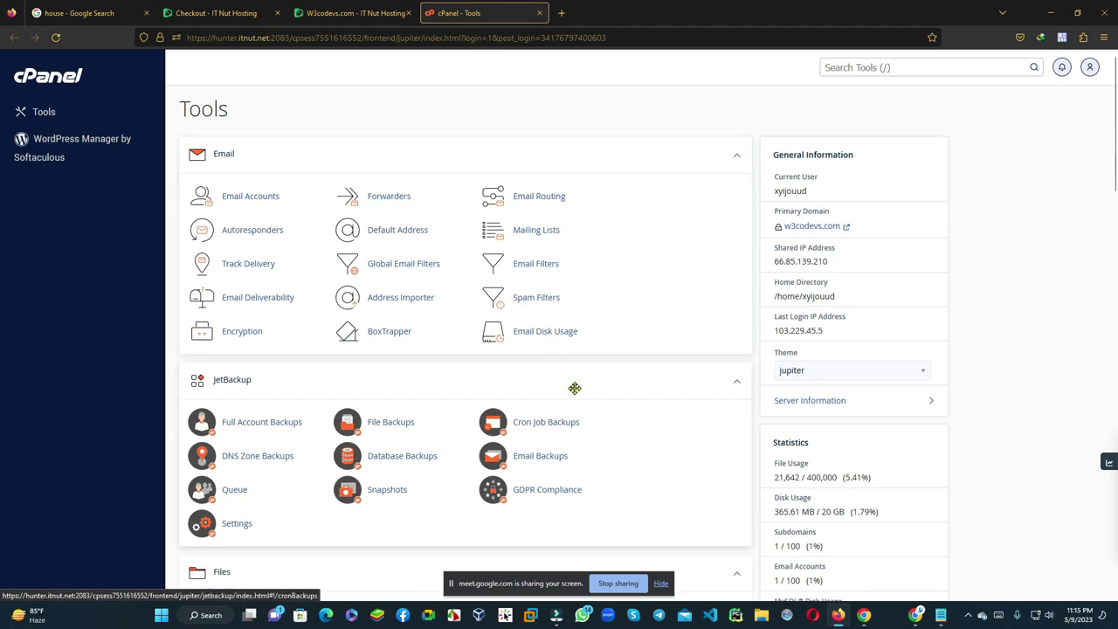
{"action": "scroll", "coordinate": [573, 386], "scroll_direction": "down", "scroll_amount": 3}
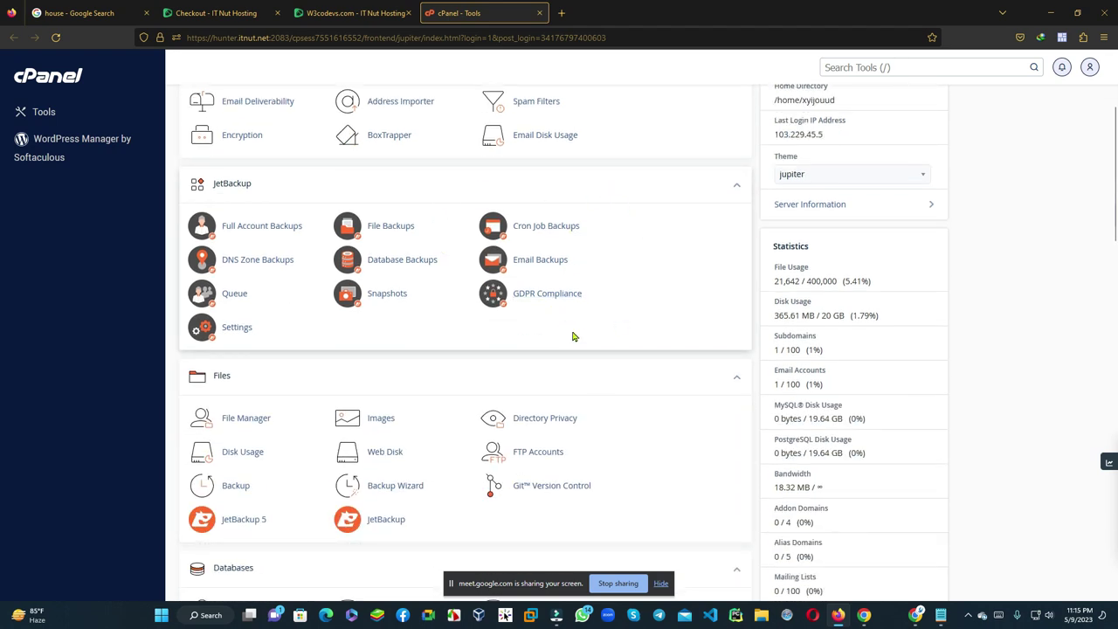
{"action": "scroll", "coordinate": [571, 334], "scroll_direction": "down", "scroll_amount": 3}
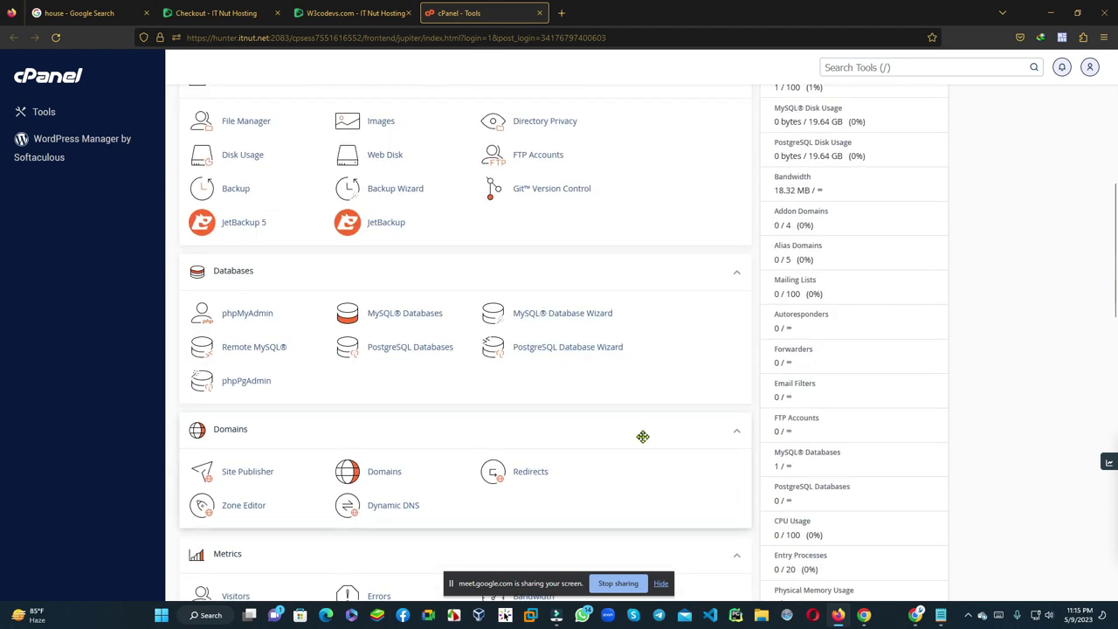
{"action": "scroll", "coordinate": [603, 400], "scroll_direction": "down", "scroll_amount": 5}
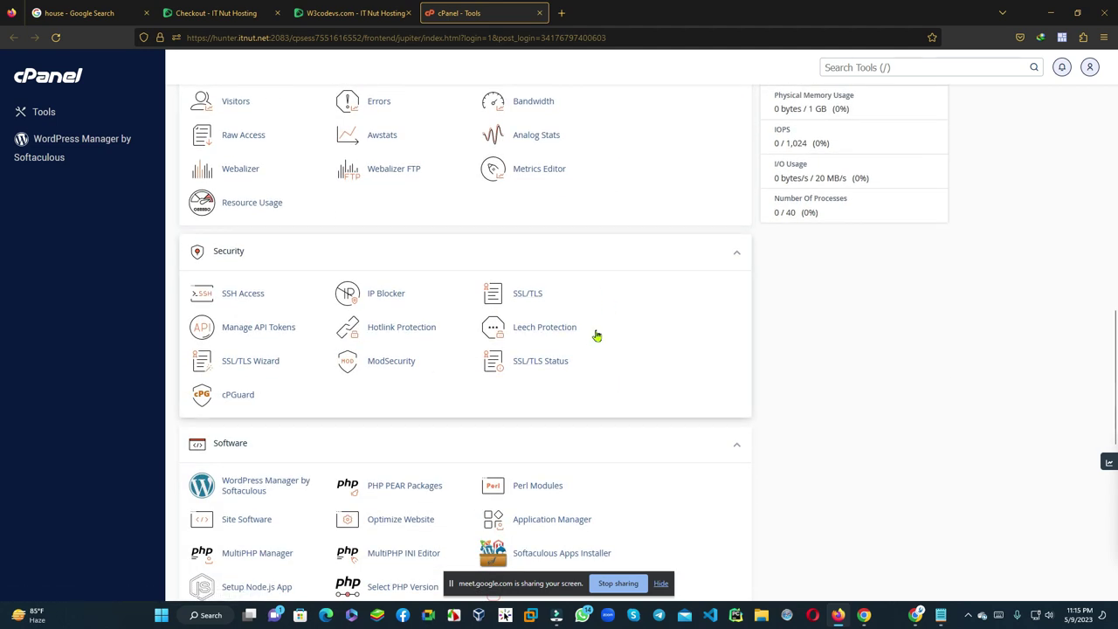
{"action": "scroll", "coordinate": [611, 359], "scroll_direction": "down", "scroll_amount": 3}
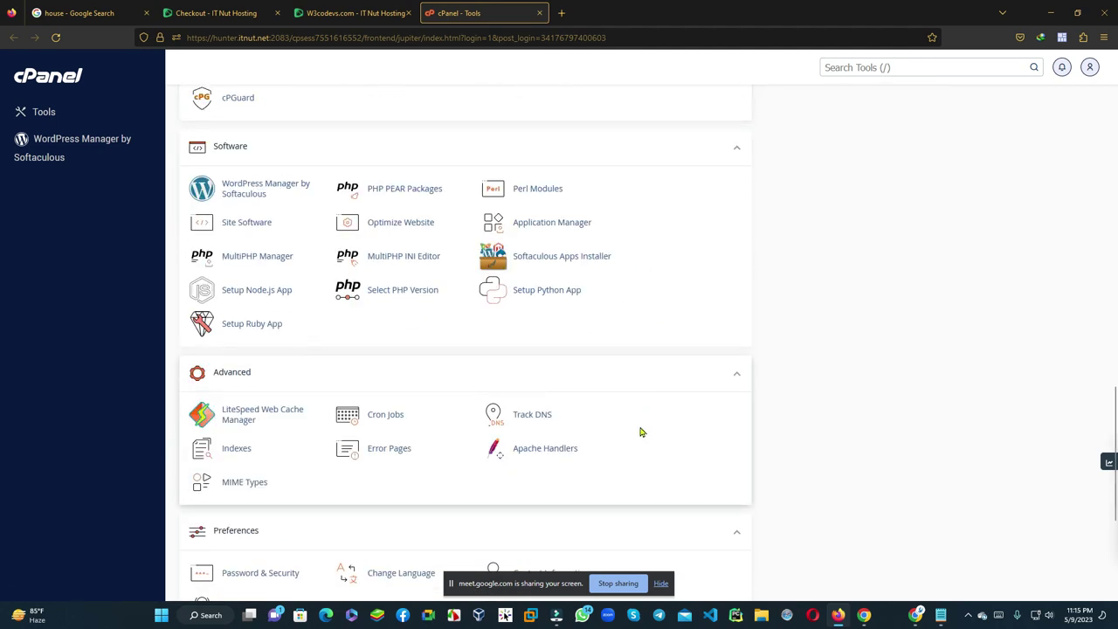
{"action": "scroll", "coordinate": [643, 469], "scroll_direction": "up", "scroll_amount": 1}
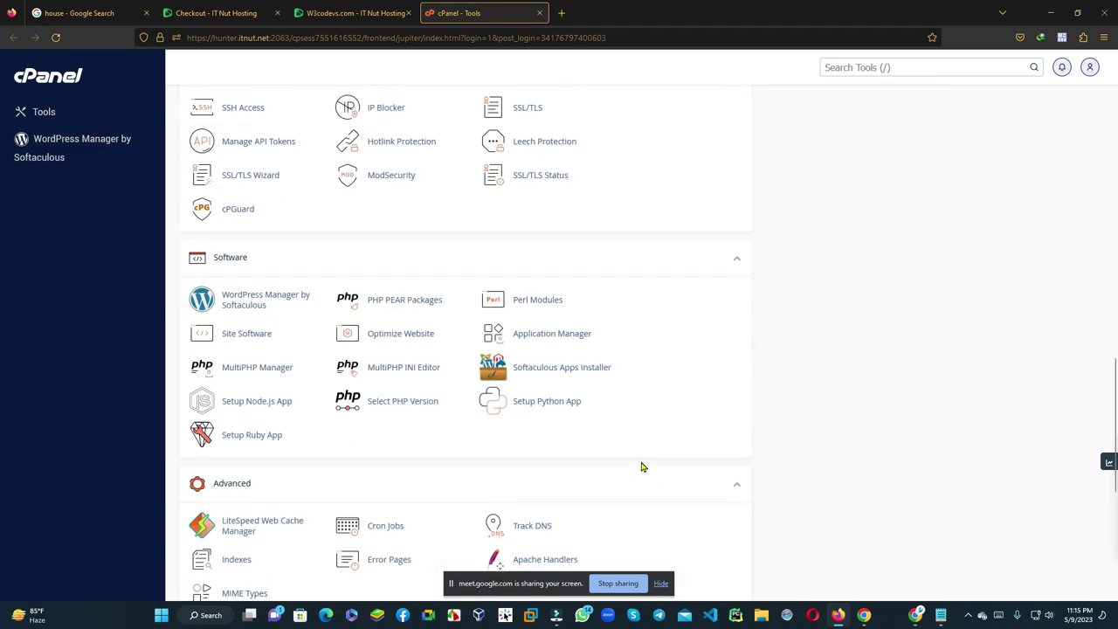
{"action": "scroll", "coordinate": [642, 469], "scroll_direction": "up", "scroll_amount": 12}
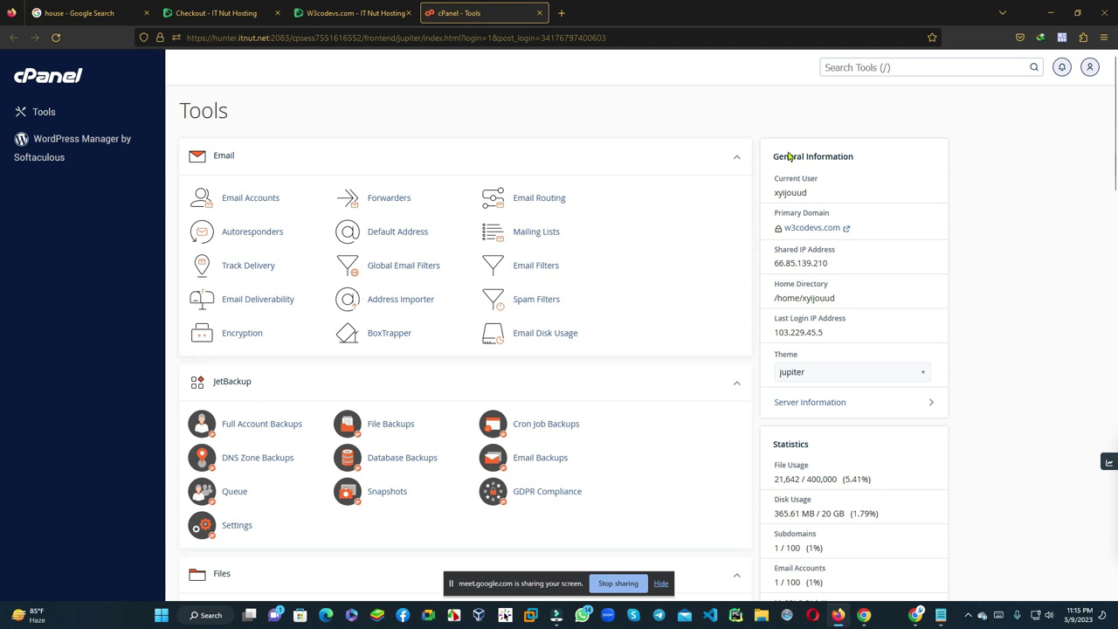
{"action": "scroll", "coordinate": [690, 385], "scroll_direction": "down", "scroll_amount": 2}
{"action": "scroll", "coordinate": [656, 394], "scroll_direction": "up", "scroll_amount": 2}
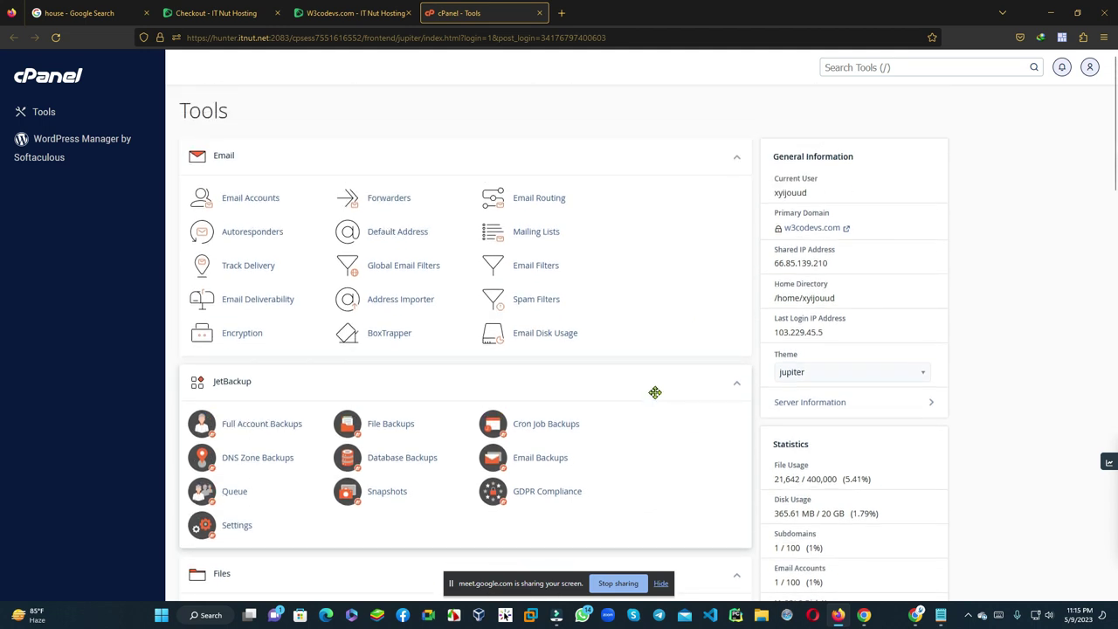
{"action": "left_click", "coordinate": [922, 374]}
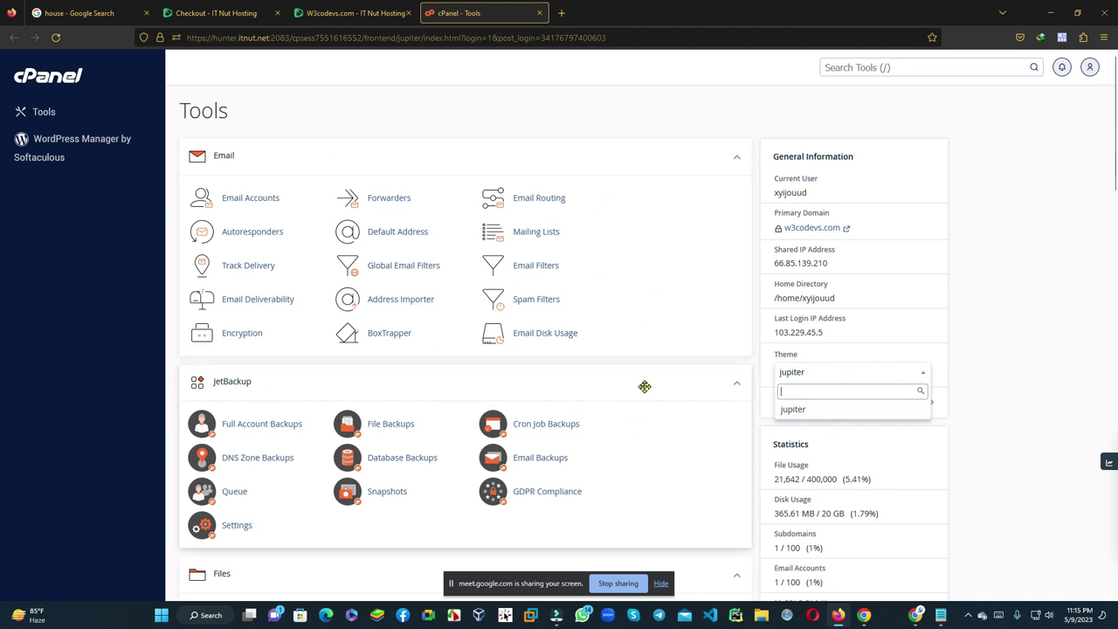
{"action": "left_click", "coordinate": [1018, 280]}
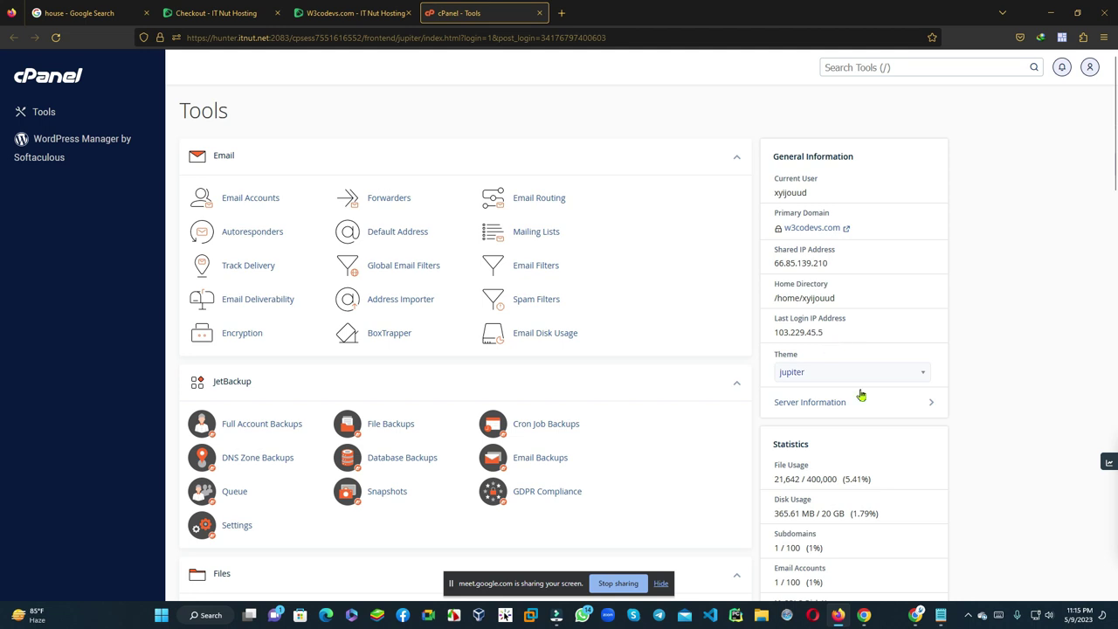
{"action": "scroll", "coordinate": [856, 392], "scroll_direction": "down", "scroll_amount": 3}
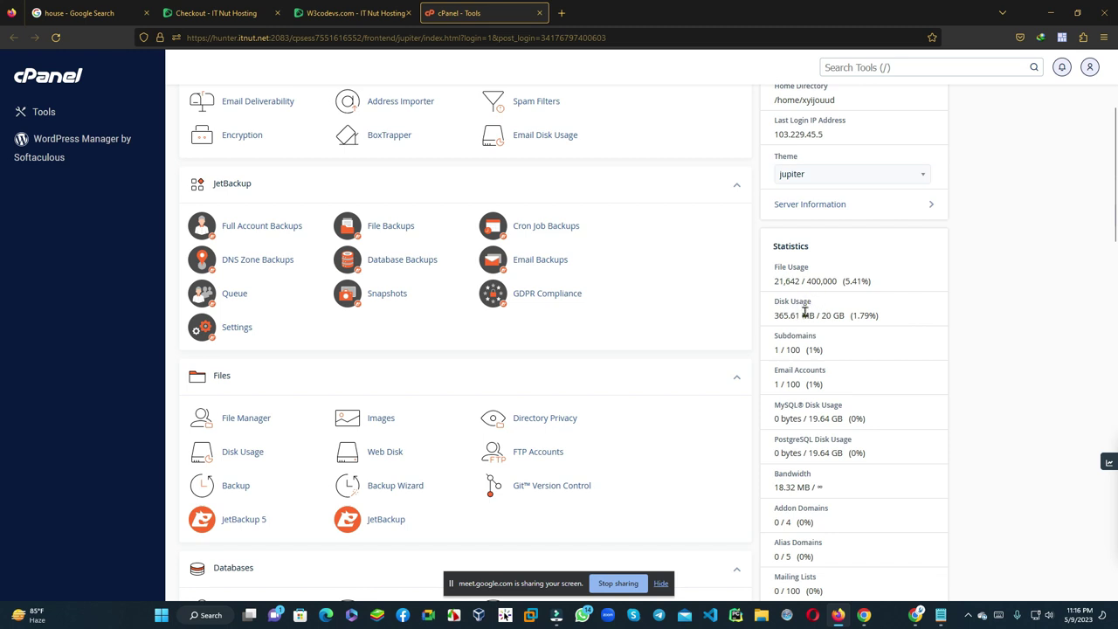
{"action": "left_click_drag", "start_coordinate": [823, 318], "coordinate": [845, 320]}
{"action": "scroll", "coordinate": [815, 420], "scroll_direction": "down", "scroll_amount": 2}
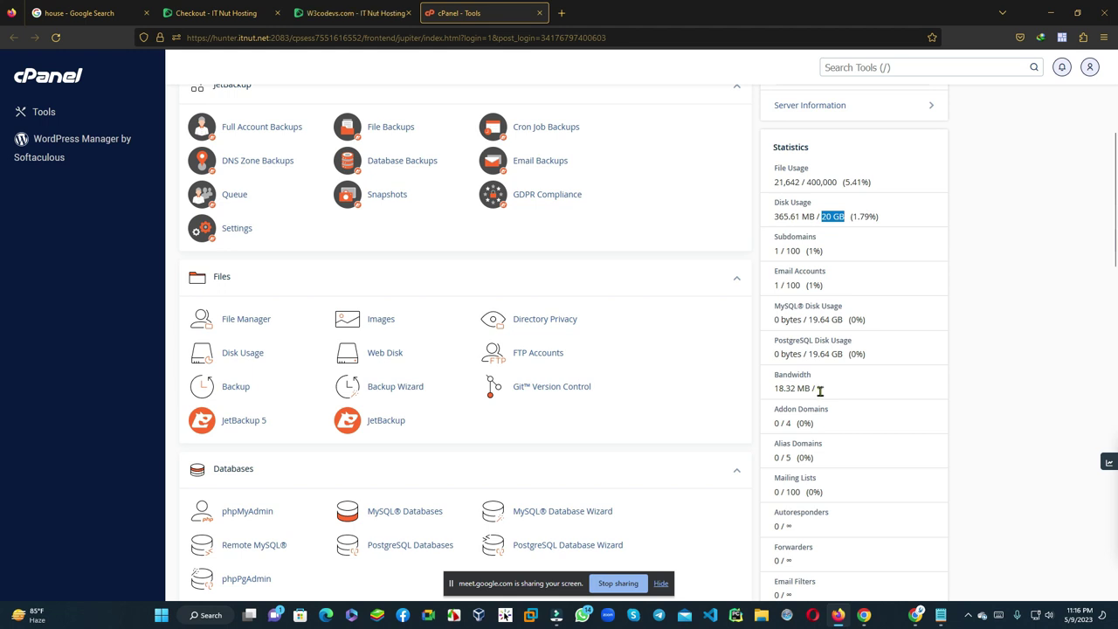
{"action": "double_click", "coordinate": [818, 389]}
{"action": "scroll", "coordinate": [829, 400], "scroll_direction": "down", "scroll_amount": 2}
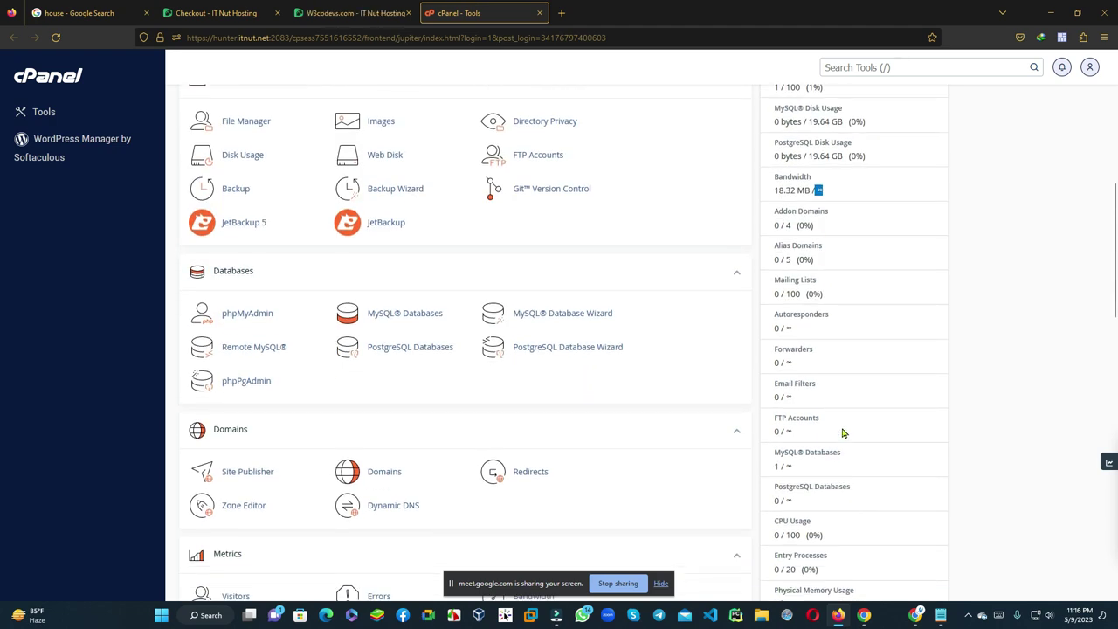
{"action": "scroll", "coordinate": [847, 424], "scroll_direction": "down", "scroll_amount": 3}
{"action": "scroll", "coordinate": [867, 423], "scroll_direction": "up", "scroll_amount": 5}
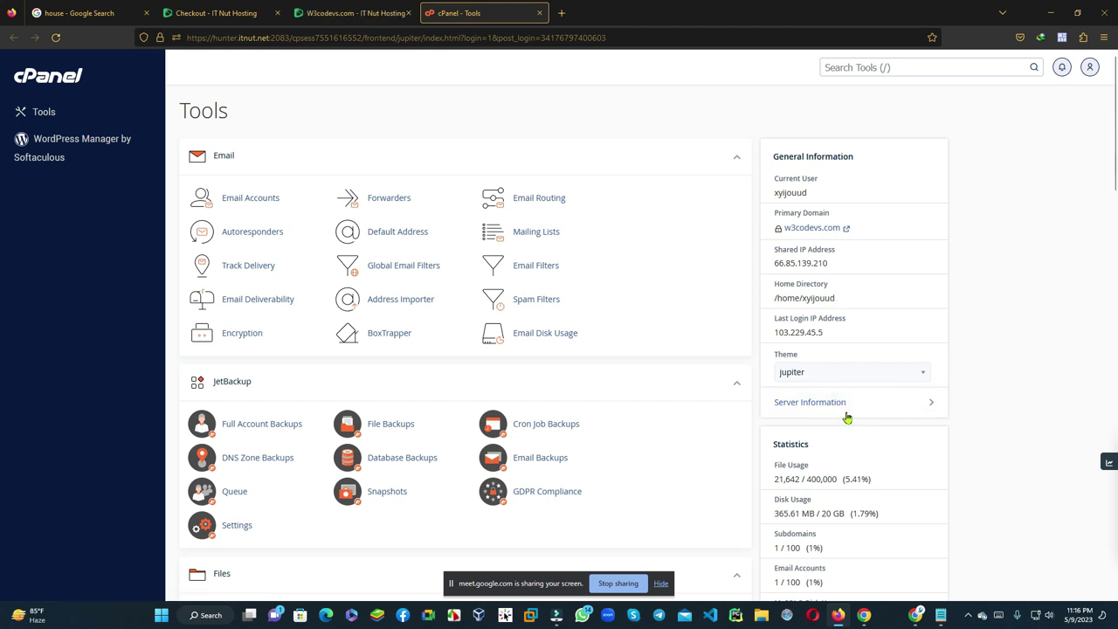
Step: Check the account notifications and user menu, returning to the Tools home page
{"action": "left_click", "coordinate": [1063, 68]}
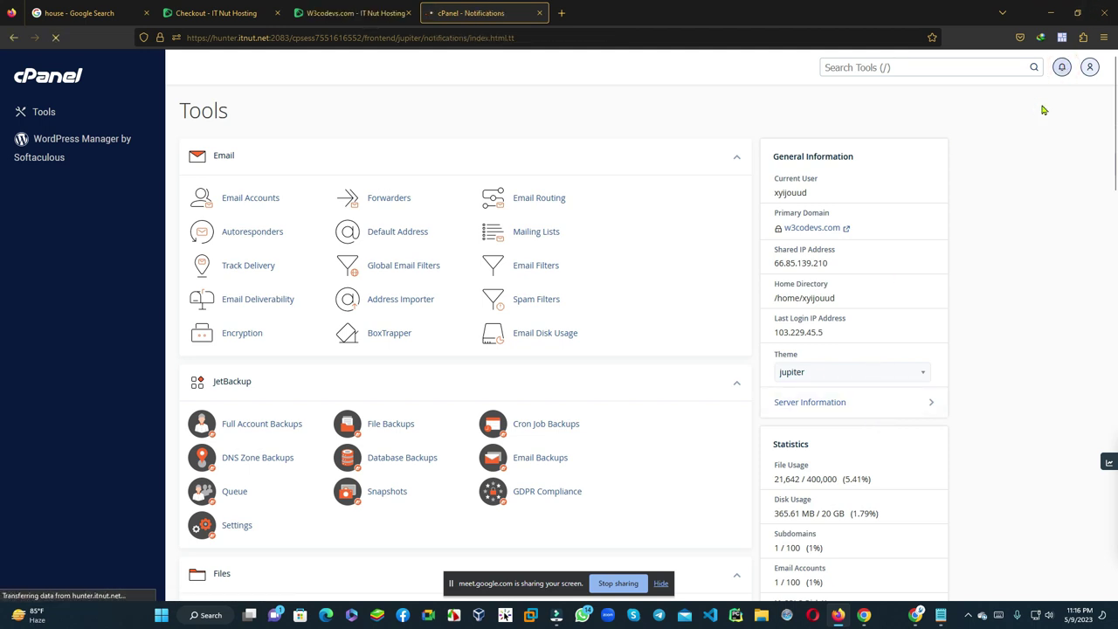
{"action": "left_click", "coordinate": [26, 80]}
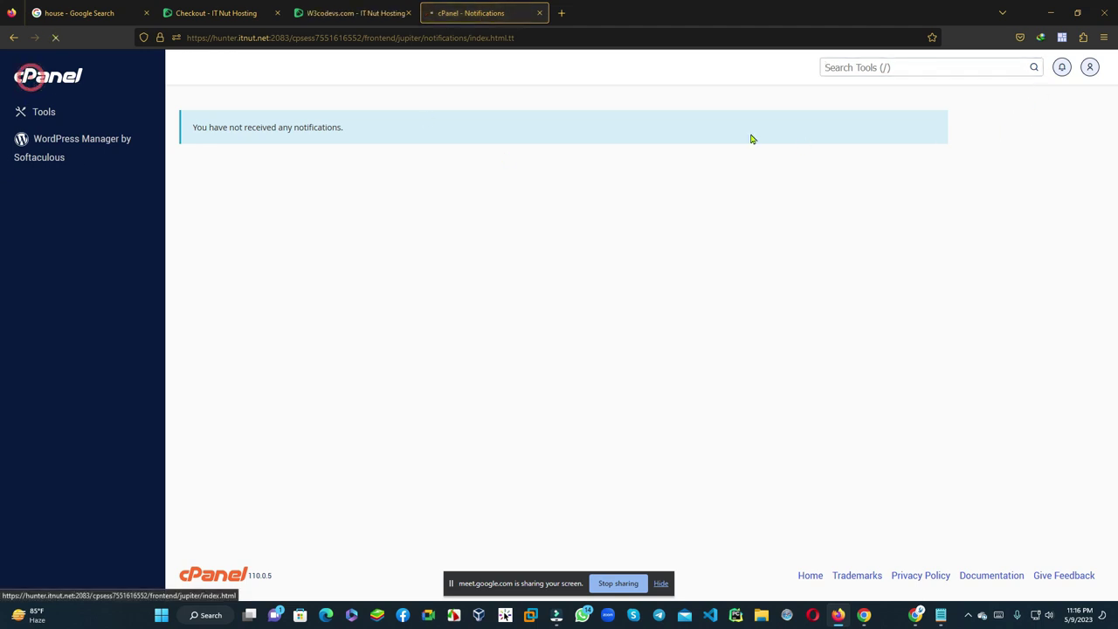
{"action": "left_click", "coordinate": [1090, 67]}
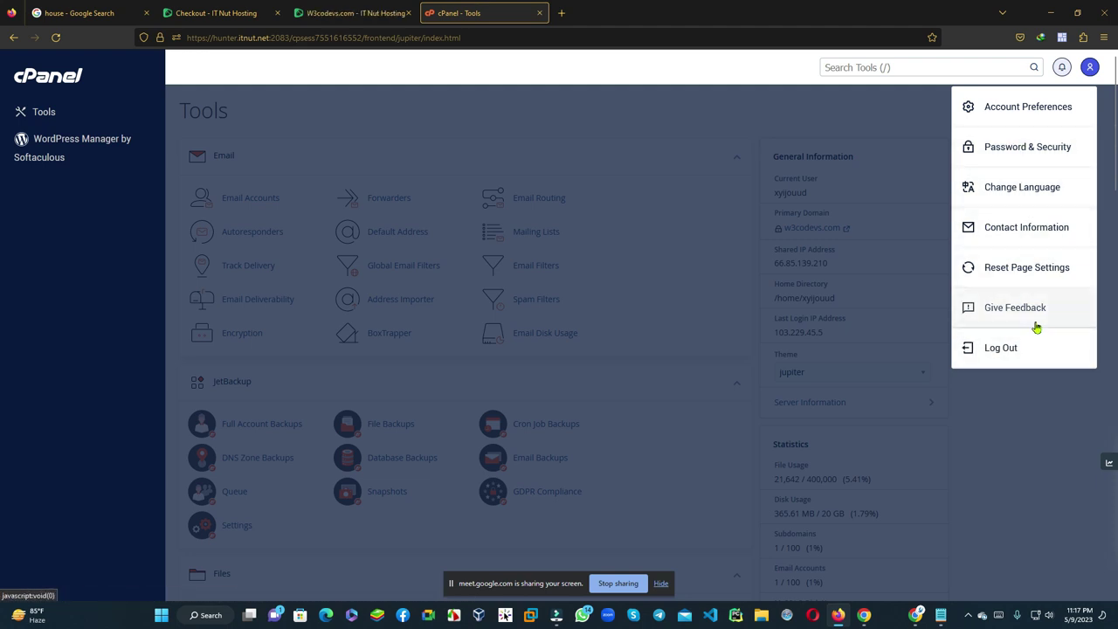
{"action": "left_click", "coordinate": [1022, 449]}
{"action": "key", "text": "ctrl+a"}
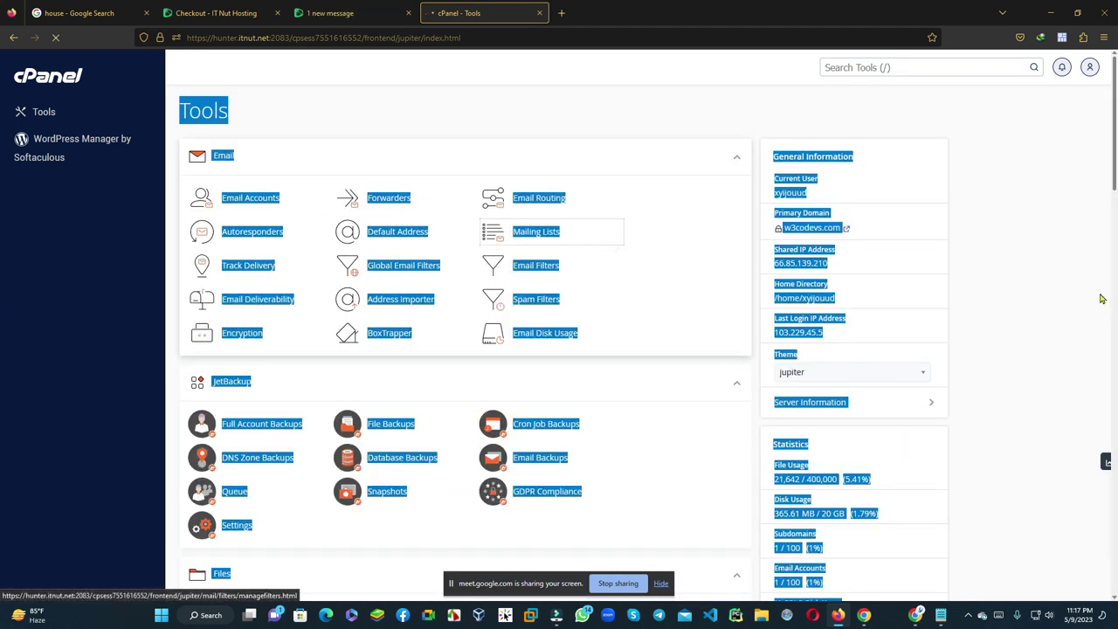
{"action": "left_click", "coordinate": [602, 241]}
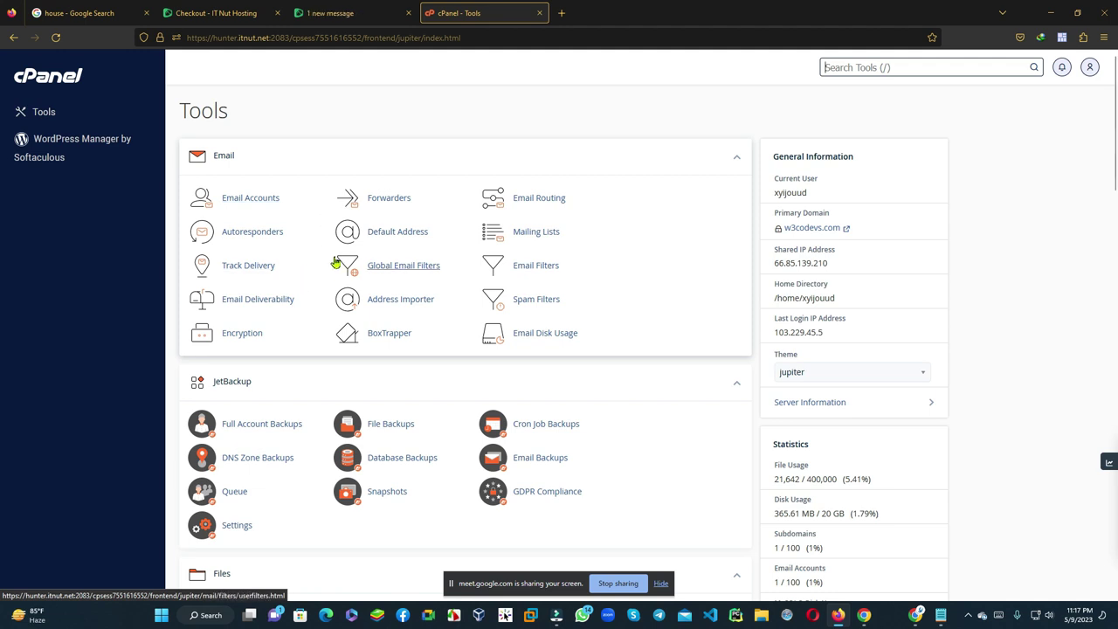
Step: Open Email Accounts from the Email section in a new tab
{"action": "scroll", "coordinate": [917, 424], "scroll_direction": "down", "scroll_amount": 1}
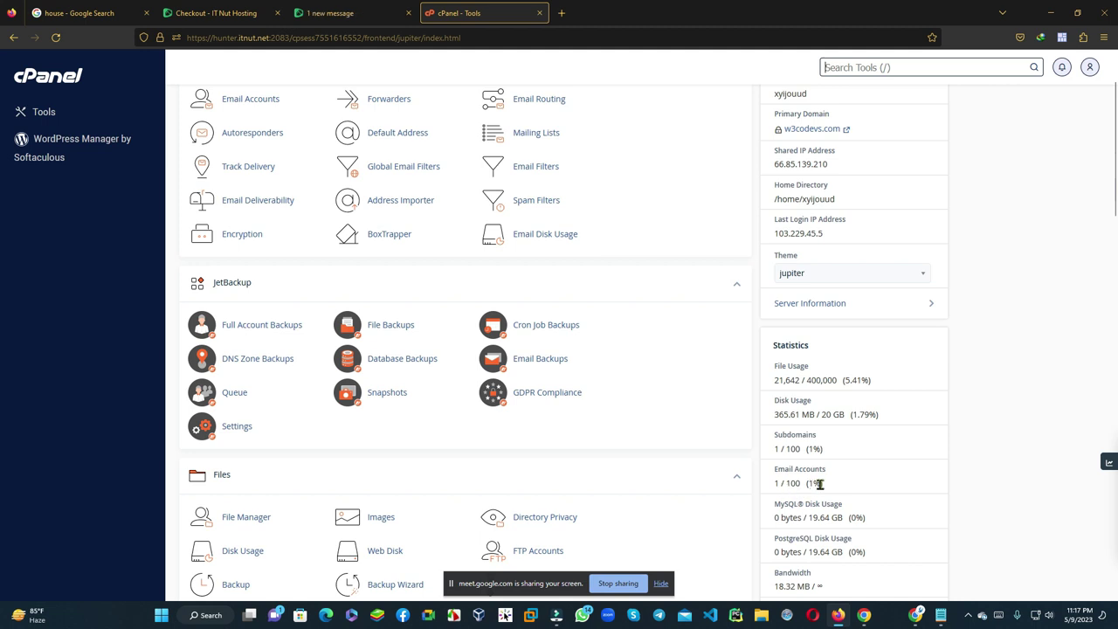
{"action": "scroll", "coordinate": [524, 315], "scroll_direction": "up", "scroll_amount": 1}
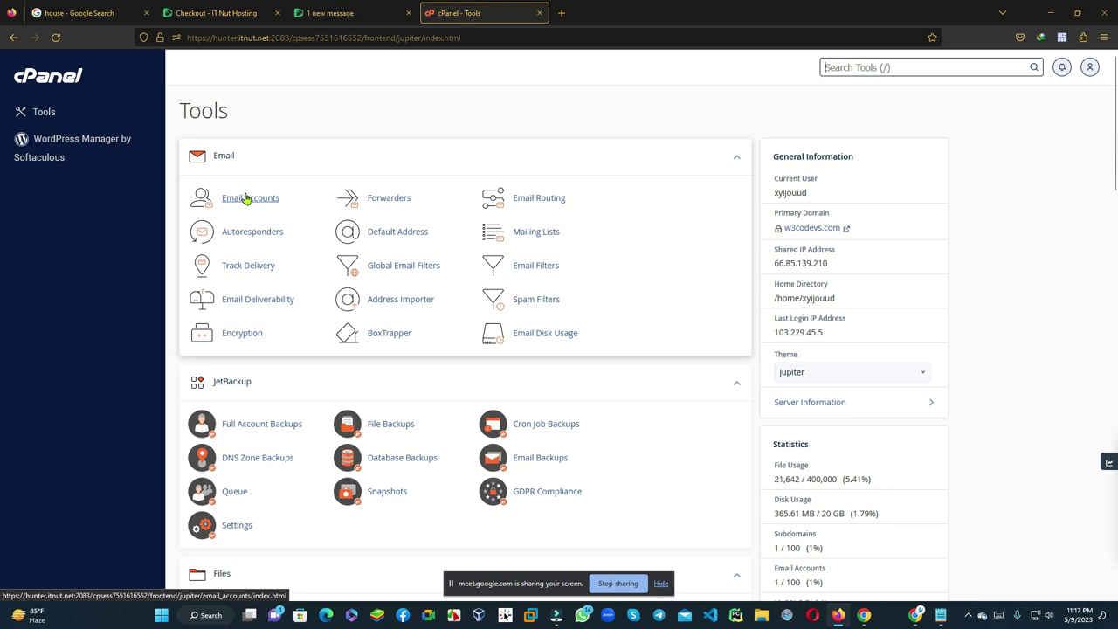
{"action": "middle_click", "coordinate": [246, 199]}
{"action": "left_click", "coordinate": [611, 13]}
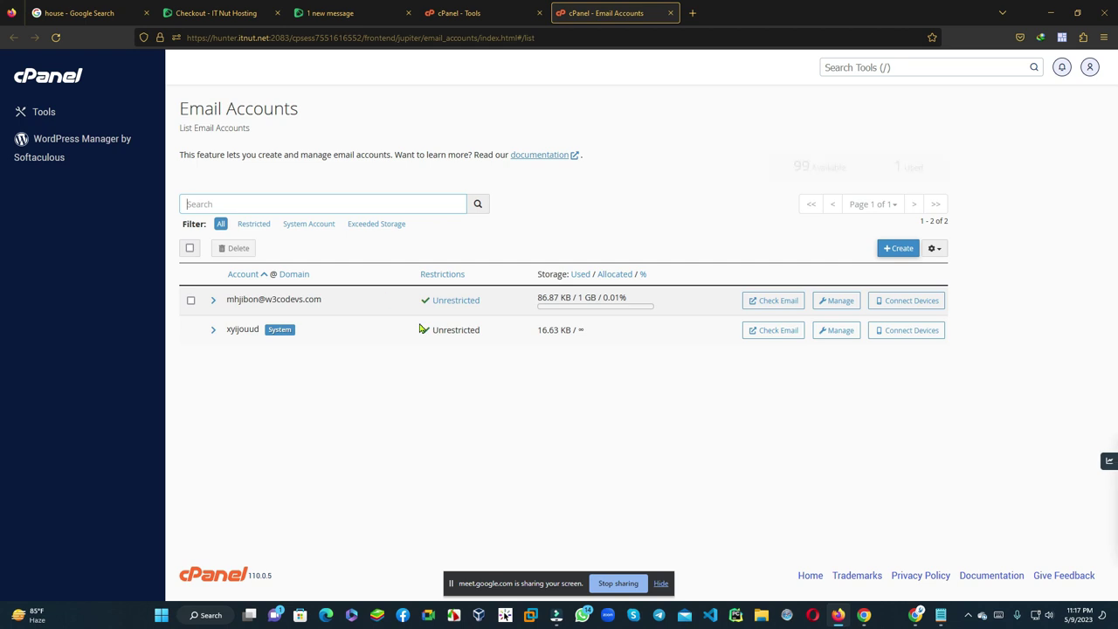
{"action": "left_click", "coordinate": [384, 424]}
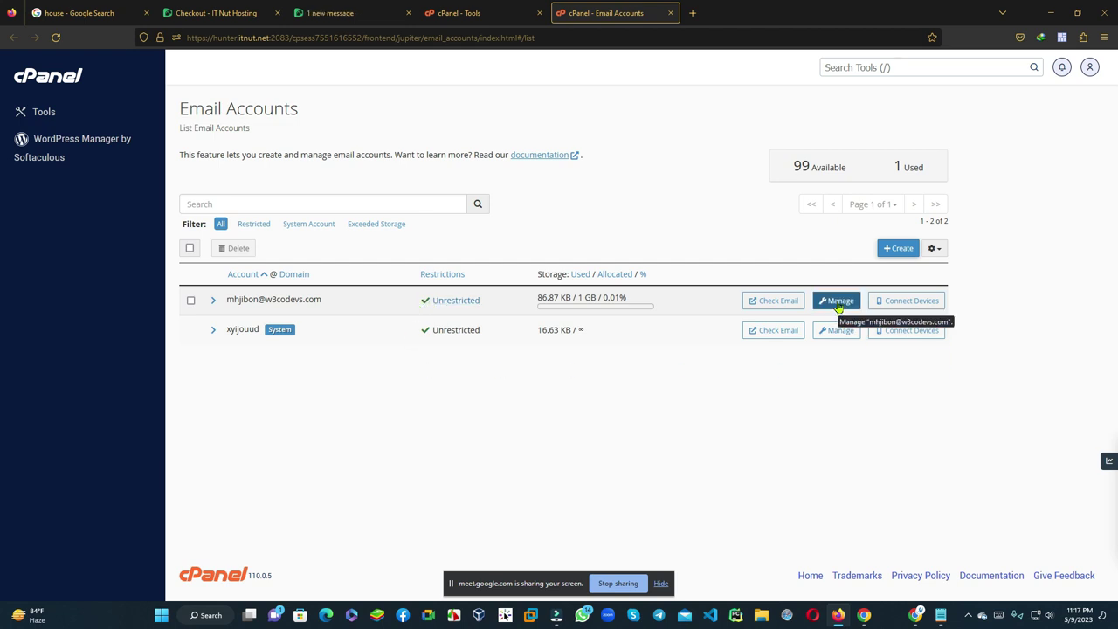
{"action": "left_click", "coordinate": [776, 308]}
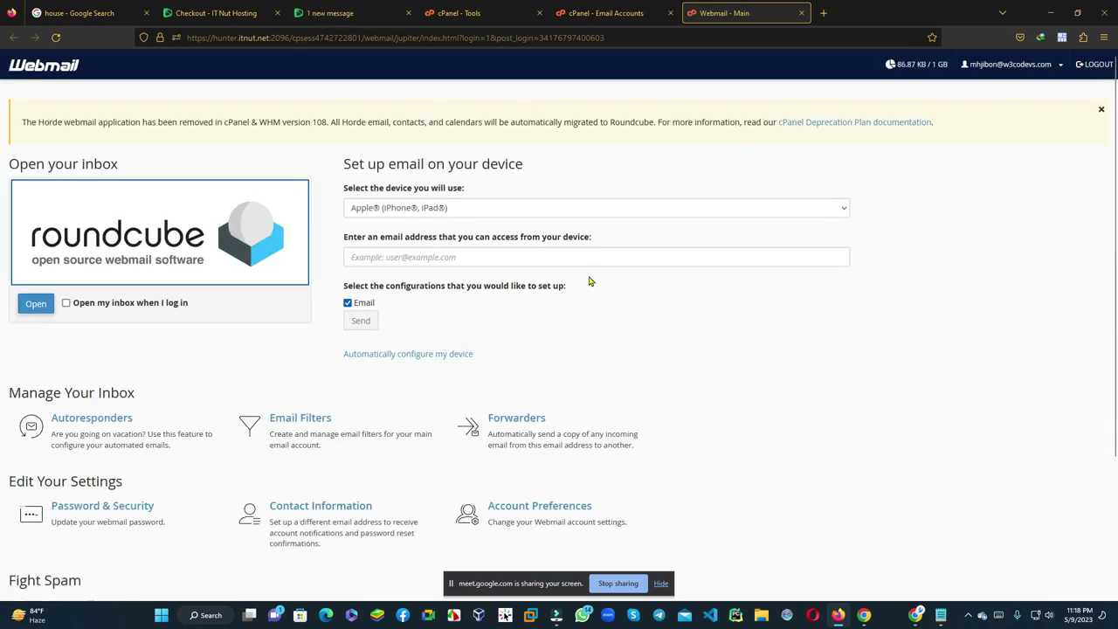
Step: Open Roundcube and browse Drafts, Sent, Junk, Trash and Archive before returning to Inbox
{"action": "left_click", "coordinate": [33, 306]}
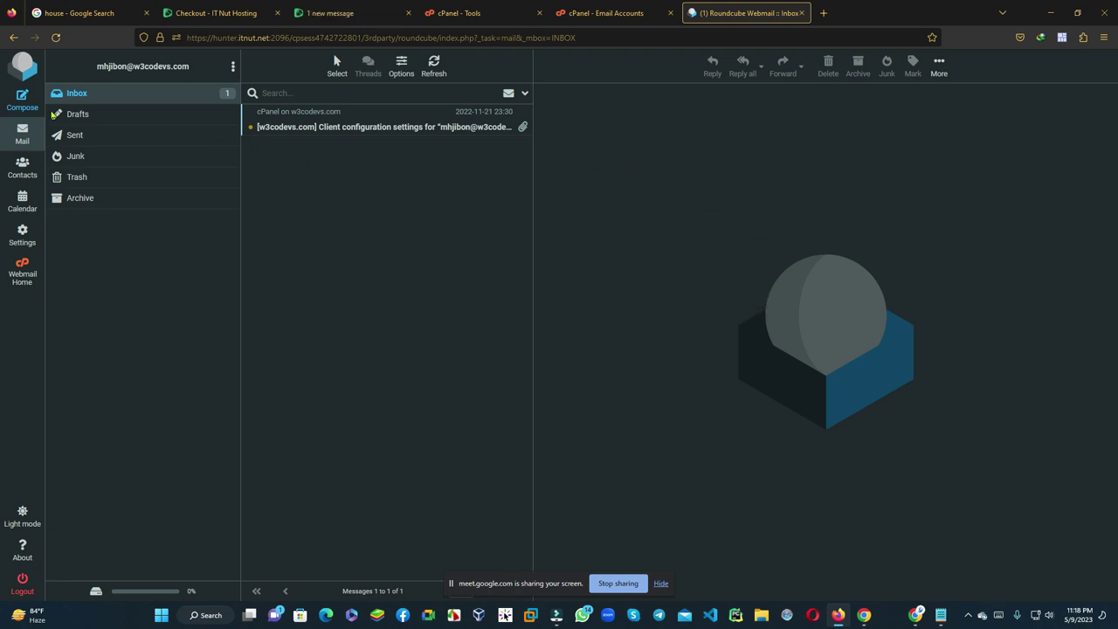
{"action": "left_click", "coordinate": [77, 114]}
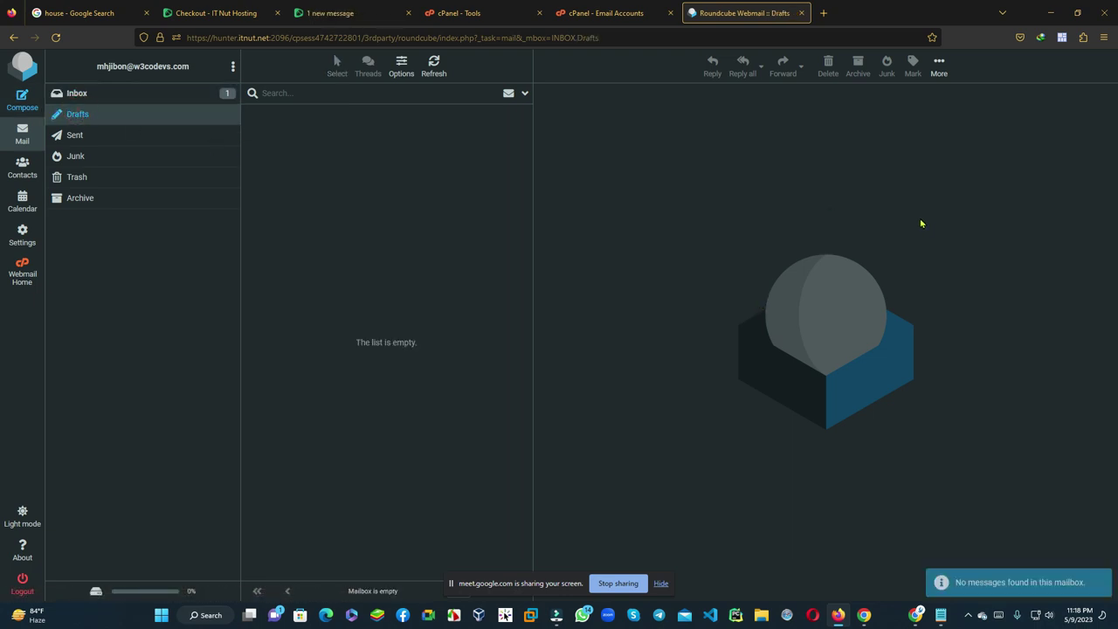
{"action": "left_click", "coordinate": [70, 138]}
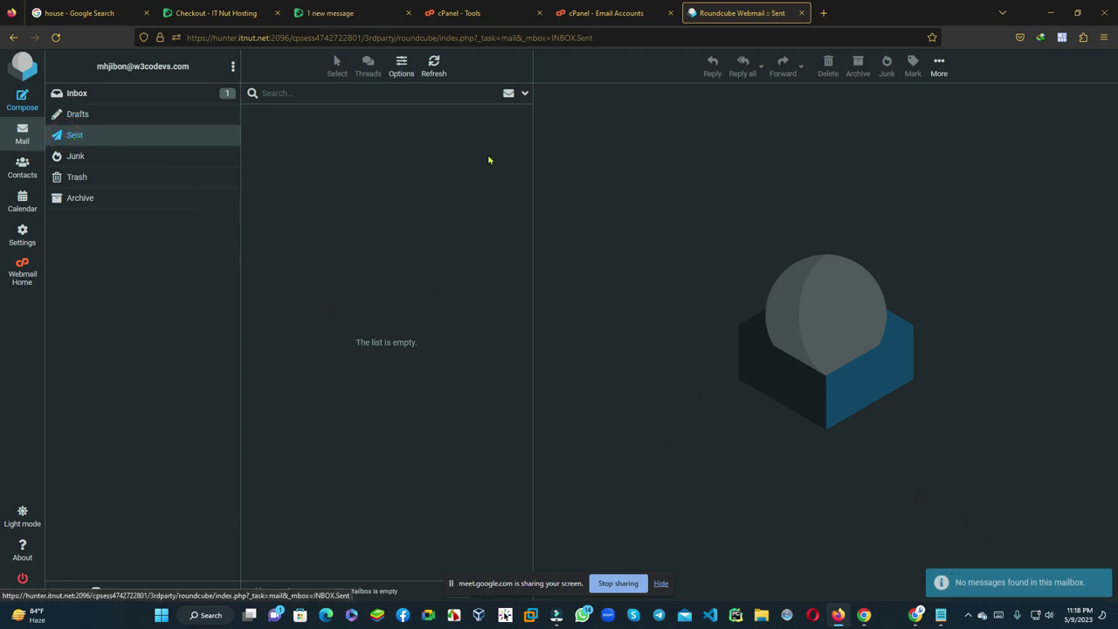
{"action": "left_click", "coordinate": [96, 160]}
{"action": "left_click", "coordinate": [93, 180]}
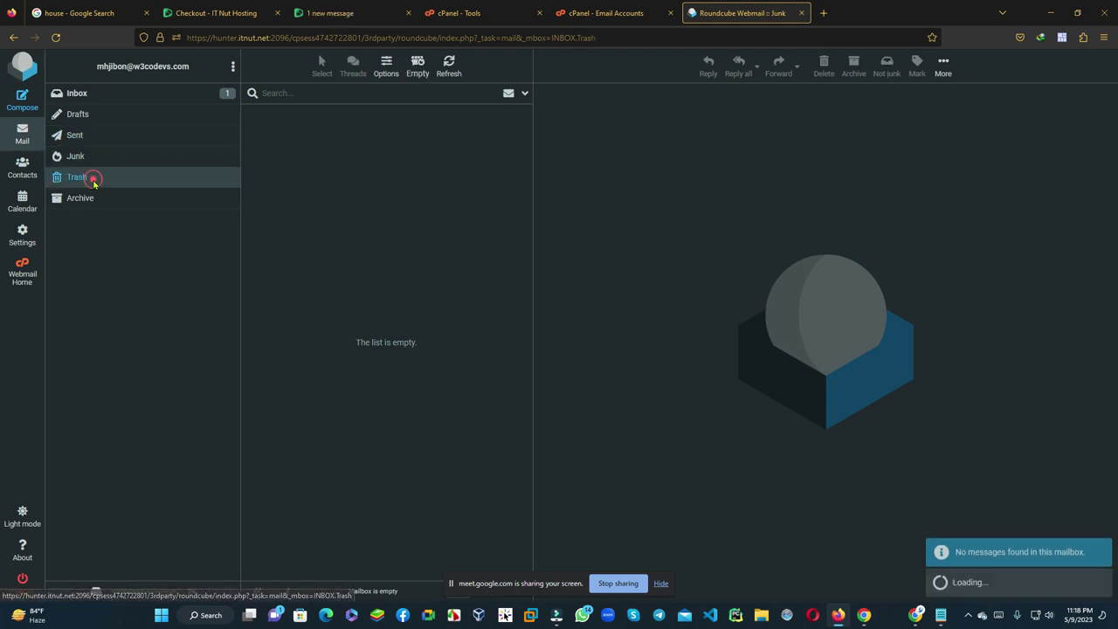
{"action": "left_click", "coordinate": [103, 201]}
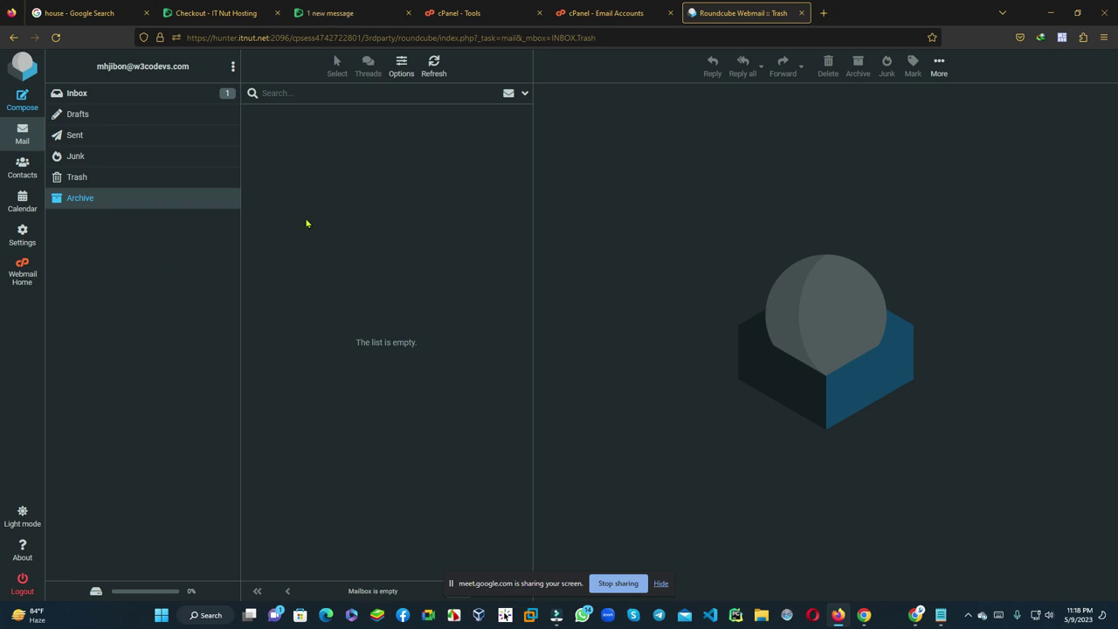
{"action": "left_click", "coordinate": [100, 92]}
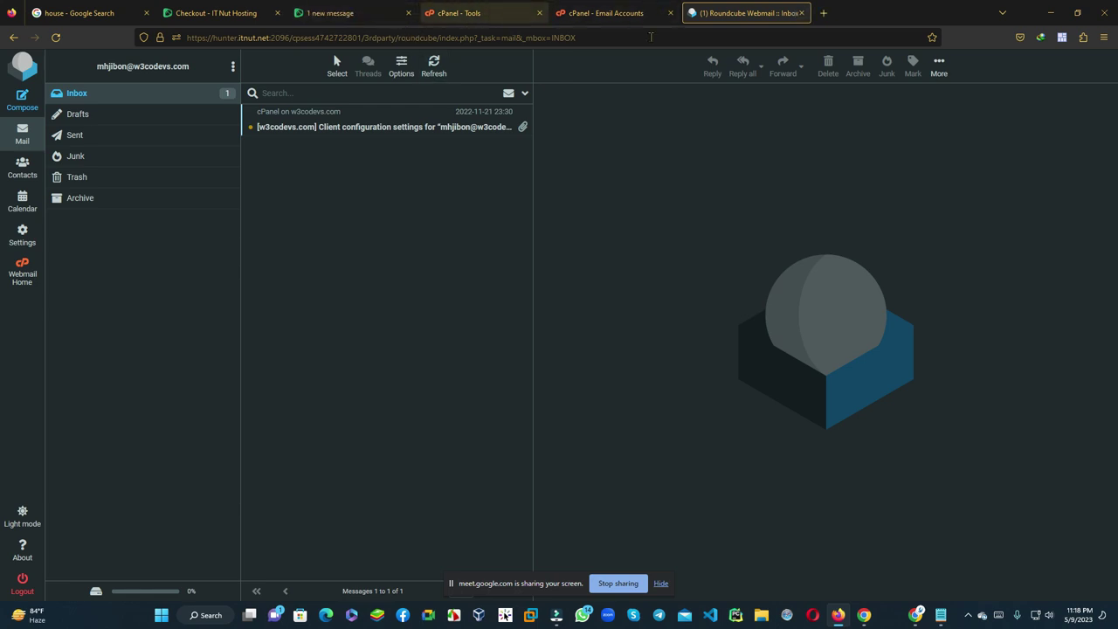
Step: Close the Roundcube webmail tab, back to the Email Accounts list
{"action": "left_click", "coordinate": [612, 13]}
{"action": "left_click", "coordinate": [786, 13]}
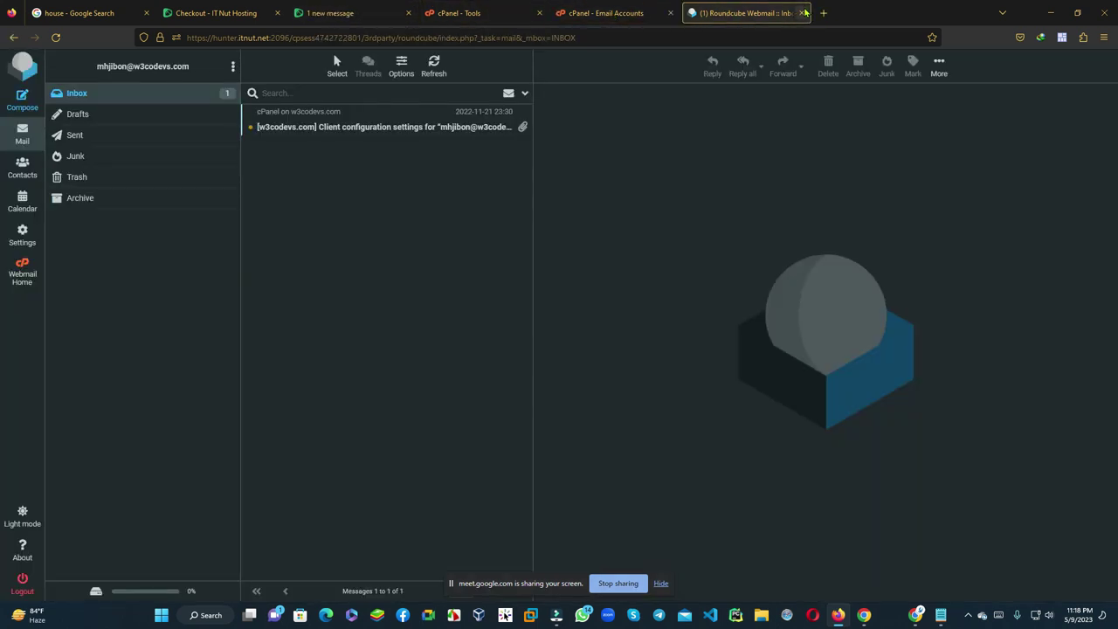
{"action": "left_click", "coordinate": [800, 13]}
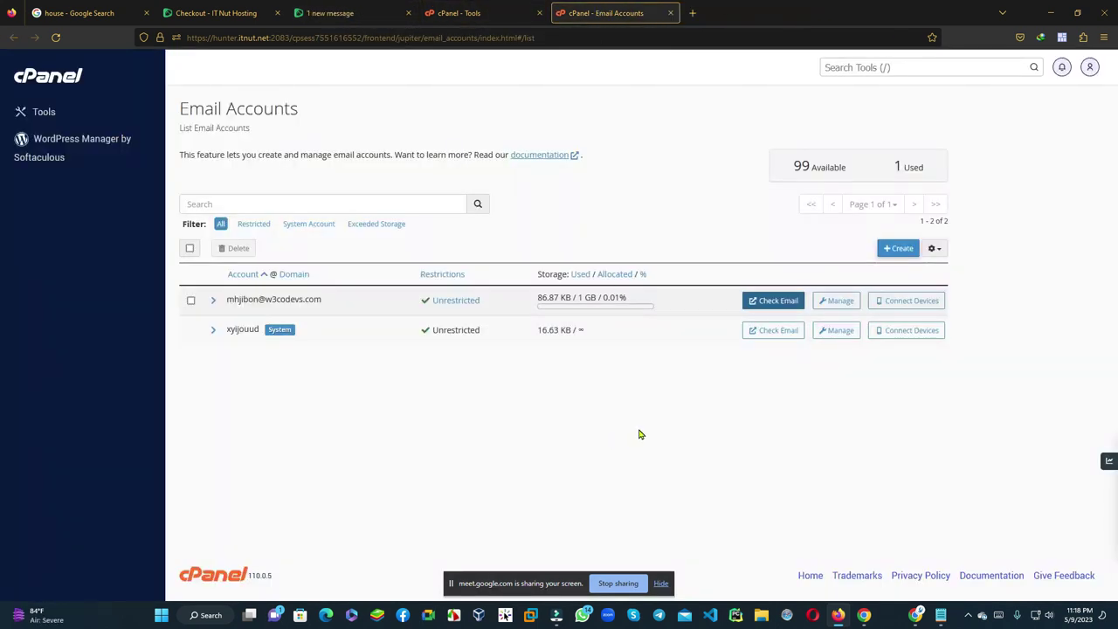
Step: Start a new email account and, after trying support, settle on the username admin
{"action": "left_click", "coordinate": [898, 248]}
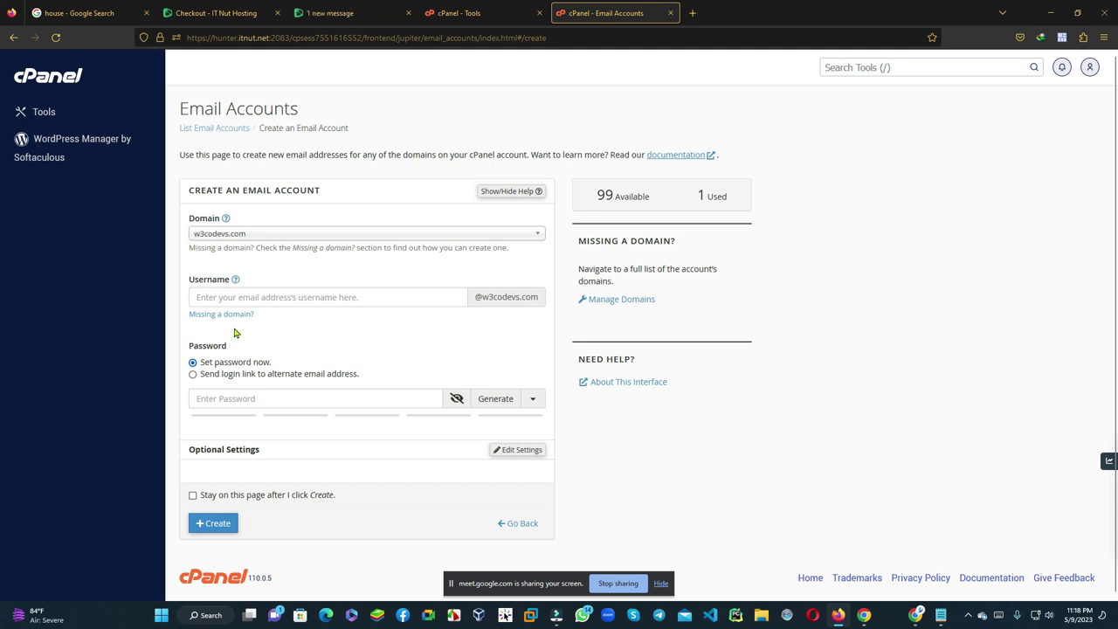
{"action": "left_click", "coordinate": [253, 294]}
{"action": "type", "text": "a"}
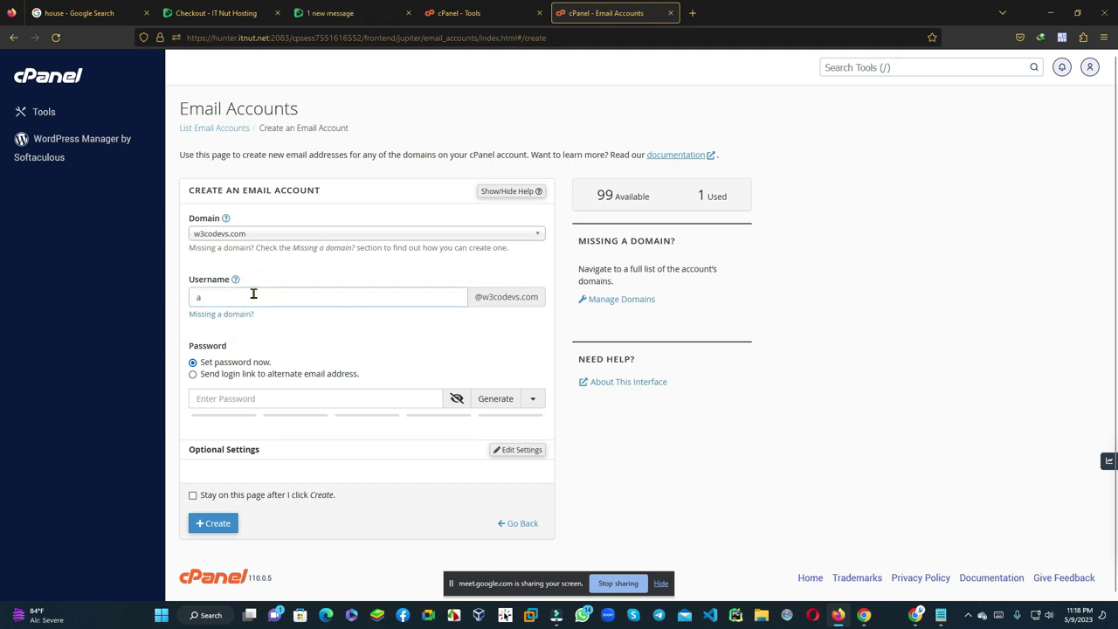
{"action": "type", "text": "dmin"}
{"action": "left_click", "coordinate": [405, 359]}
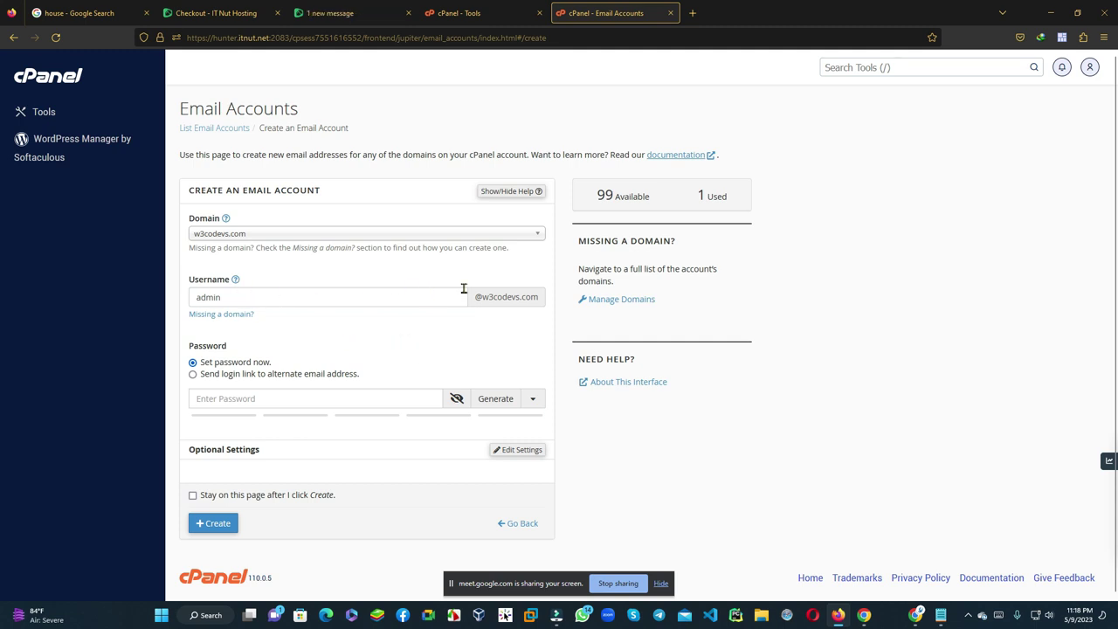
{"action": "double_click", "coordinate": [208, 298]}
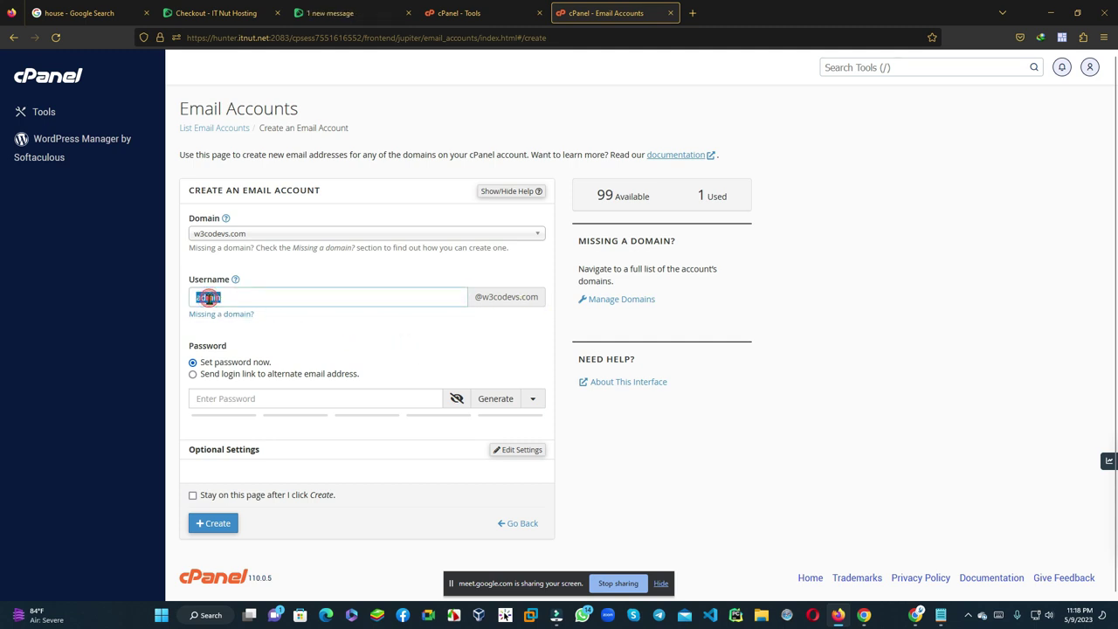
{"action": "type", "text": "support"}
{"action": "double_click", "coordinate": [225, 296]}
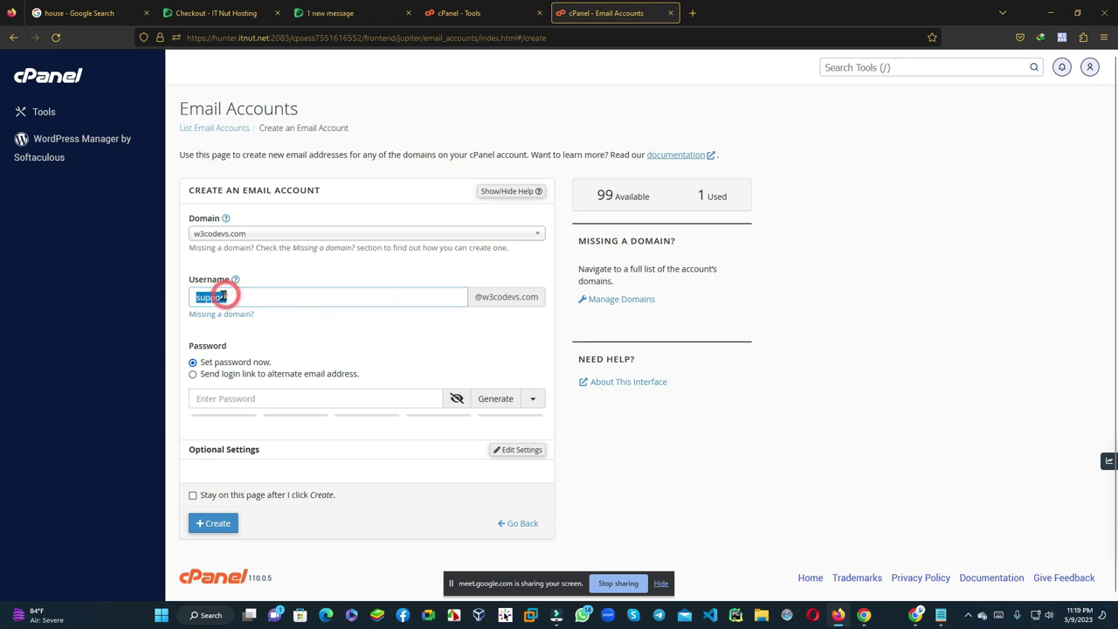
{"action": "type", "text": "admin"}
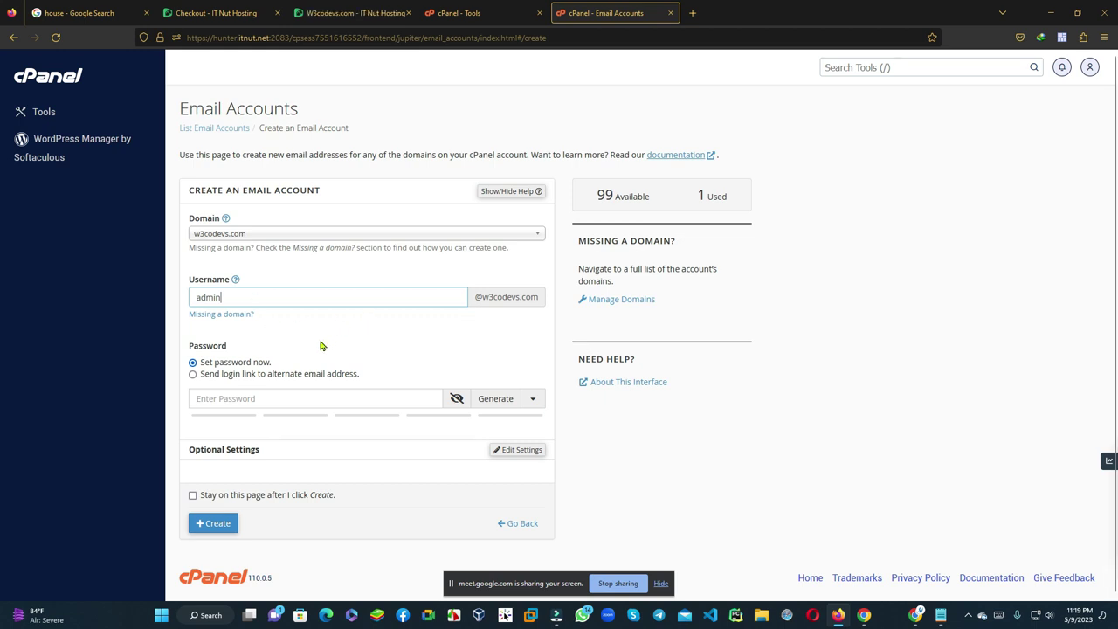
{"action": "left_click", "coordinate": [296, 394]}
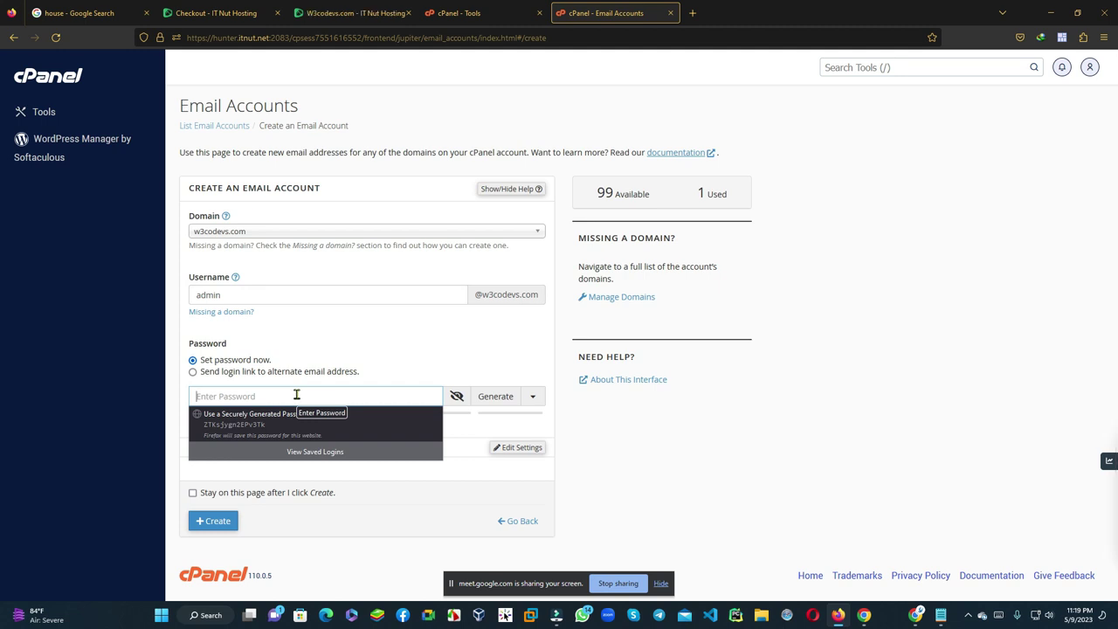
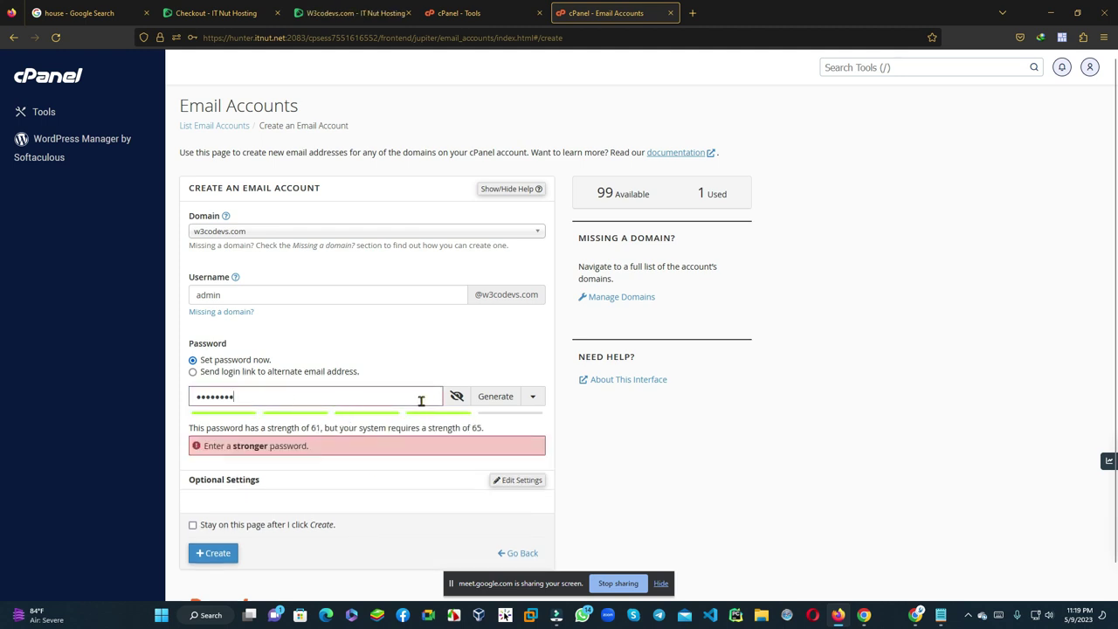
Step: Enter a password for the admin mailbox and attempt to create the account
{"action": "left_click", "coordinate": [456, 396]}
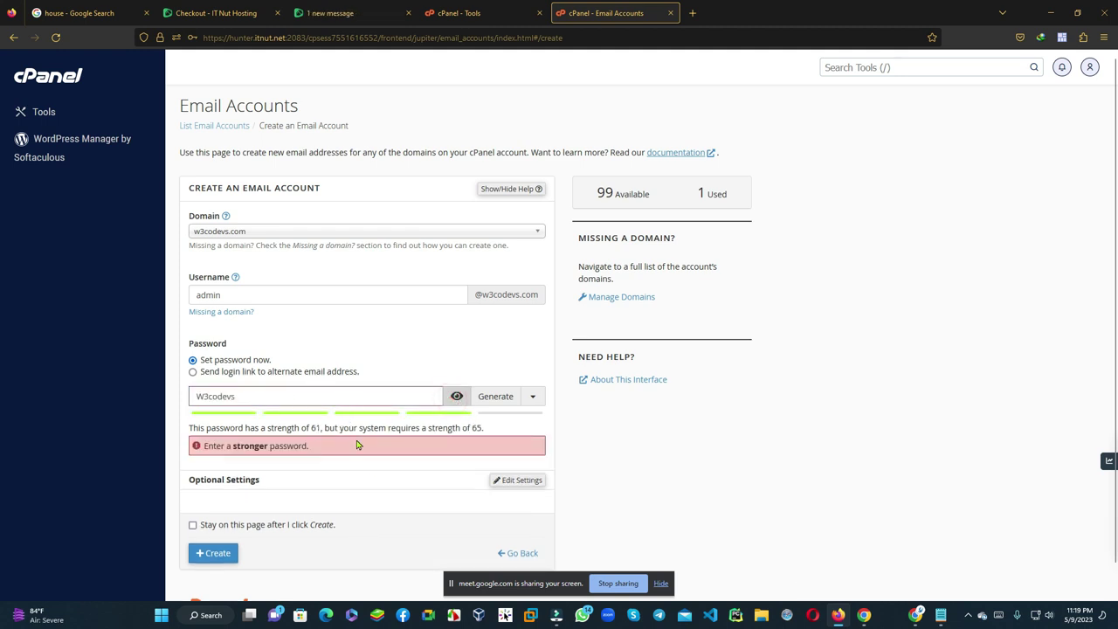
{"action": "left_click", "coordinate": [456, 397]}
{"action": "scroll", "coordinate": [341, 393], "scroll_direction": "down", "scroll_amount": 1}
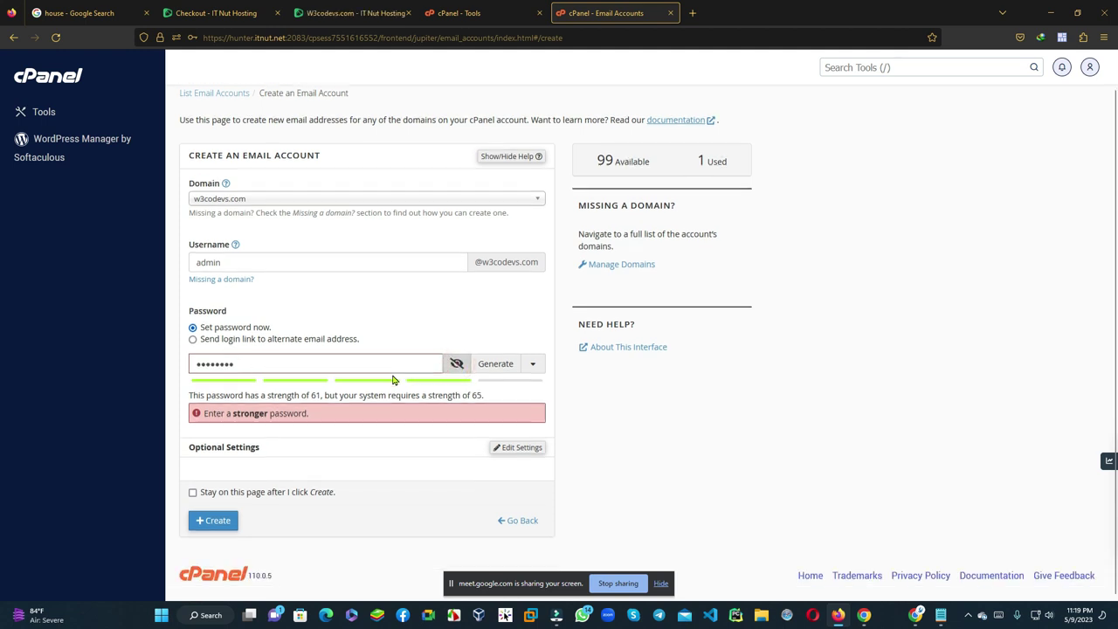
{"action": "left_click", "coordinate": [221, 528]}
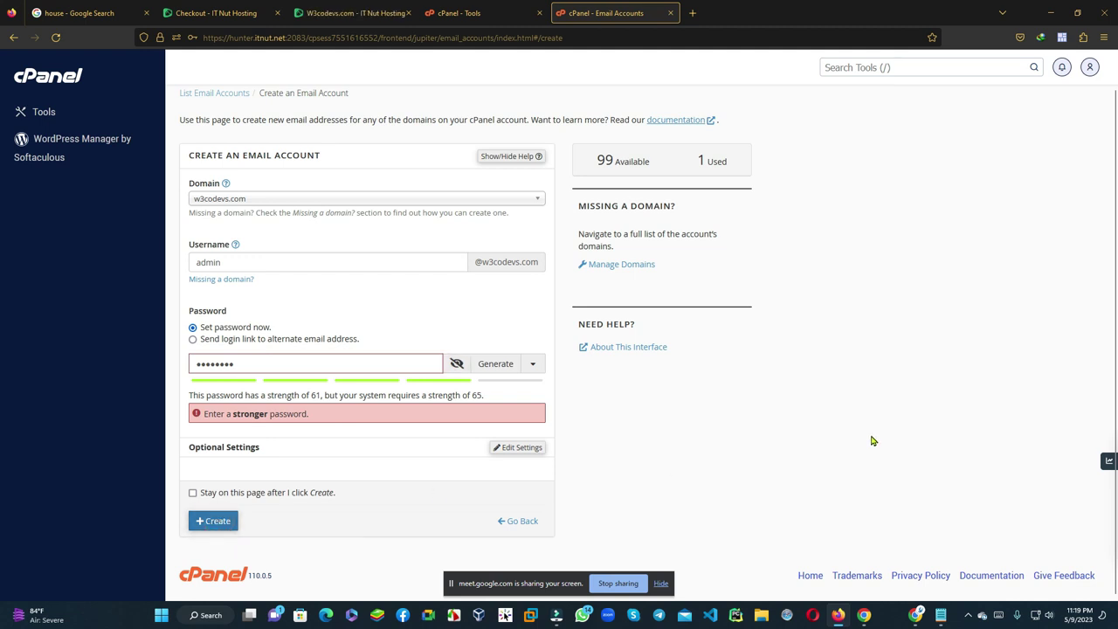
{"action": "left_click", "coordinate": [202, 520]}
{"action": "left_click", "coordinate": [205, 522]}
{"action": "left_click", "coordinate": [192, 494]}
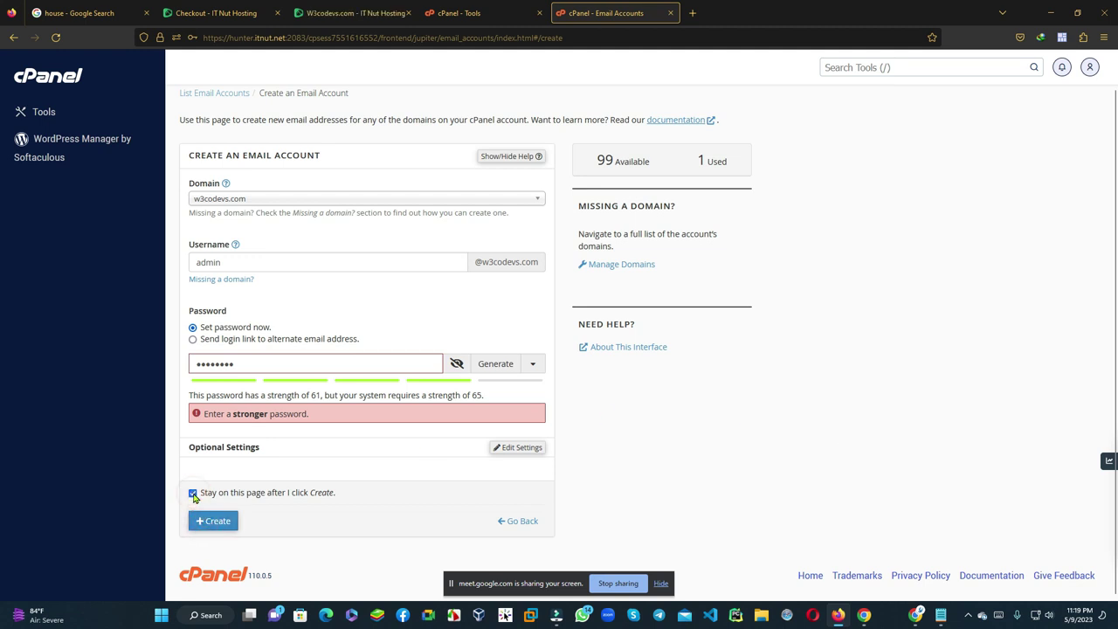
{"action": "scroll", "coordinate": [551, 416], "scroll_direction": "up", "scroll_amount": 1}
{"action": "scroll", "coordinate": [551, 417], "scroll_direction": "down", "scroll_amount": 1}
Step: Lengthen the password with extra characters and create the admin mailbox
{"action": "left_click", "coordinate": [456, 363]}
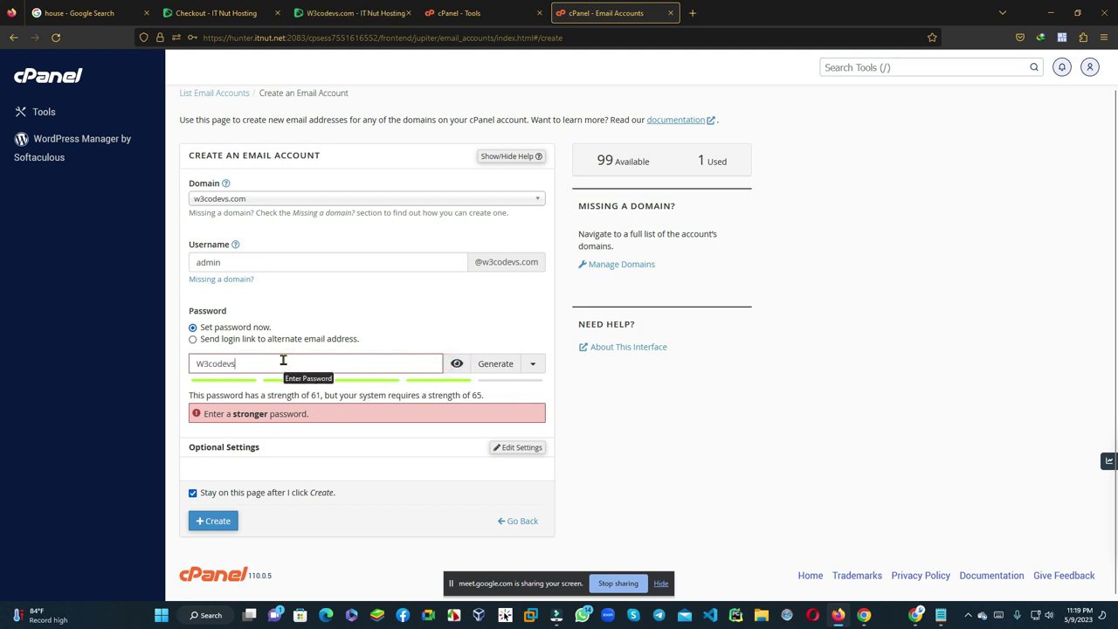
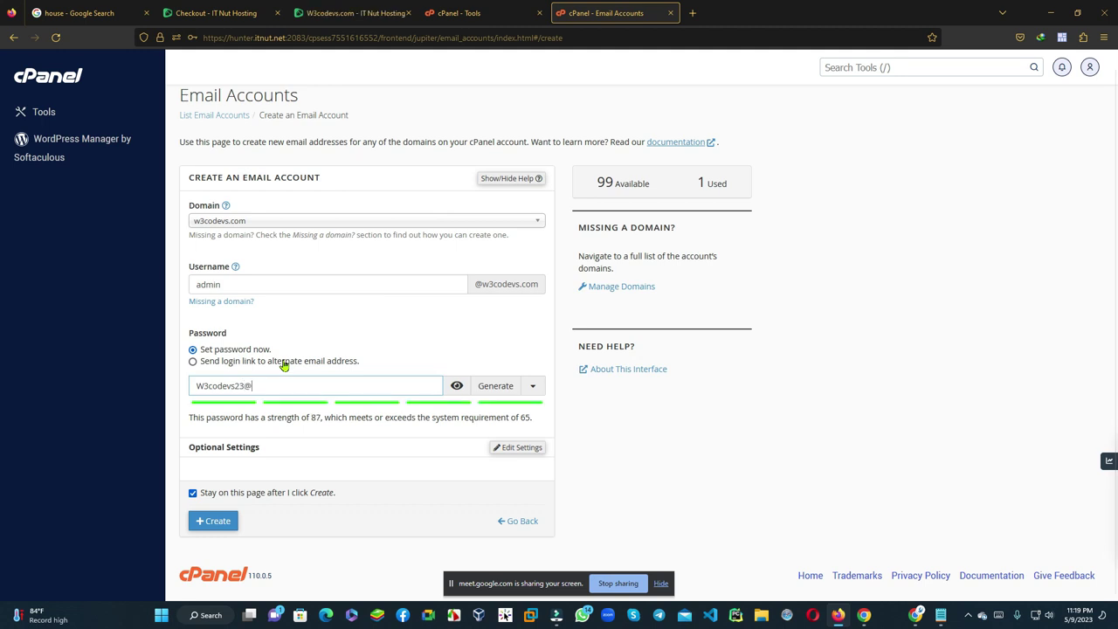
{"action": "left_click", "coordinate": [770, 495]}
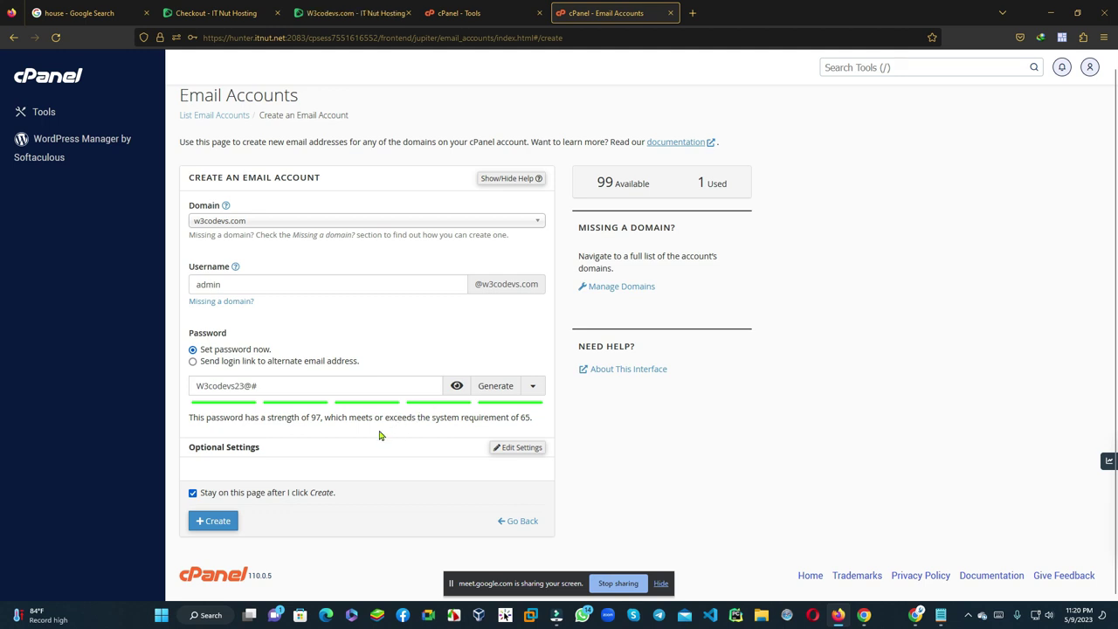
{"action": "left_click", "coordinate": [215, 521]}
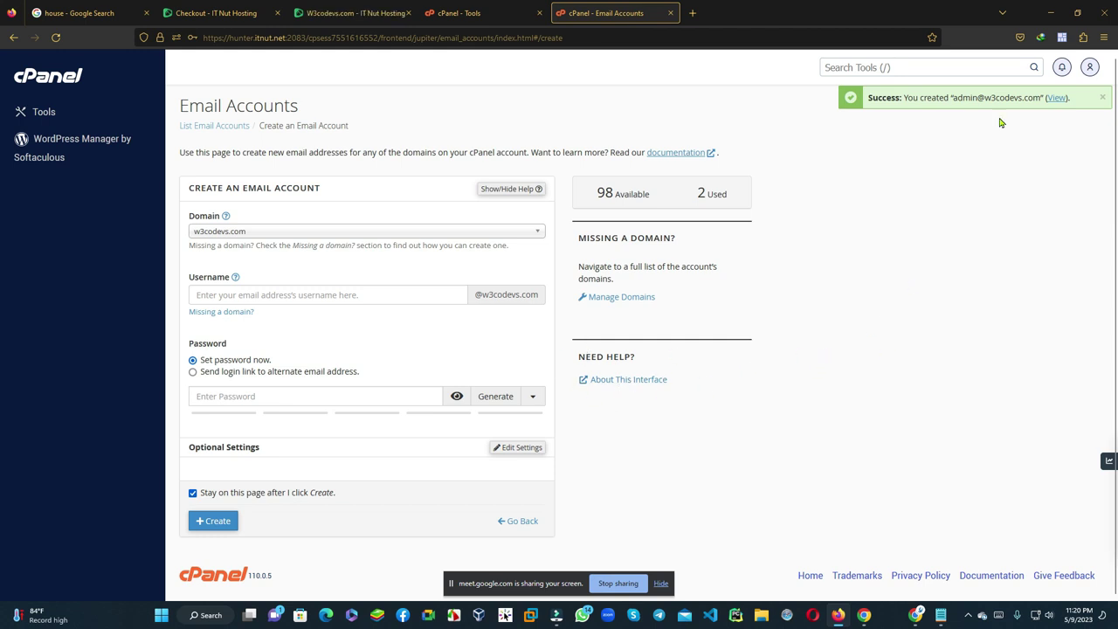
Step: View the new admin account in the list, declining the browser's password save
{"action": "left_click", "coordinate": [1055, 97]}
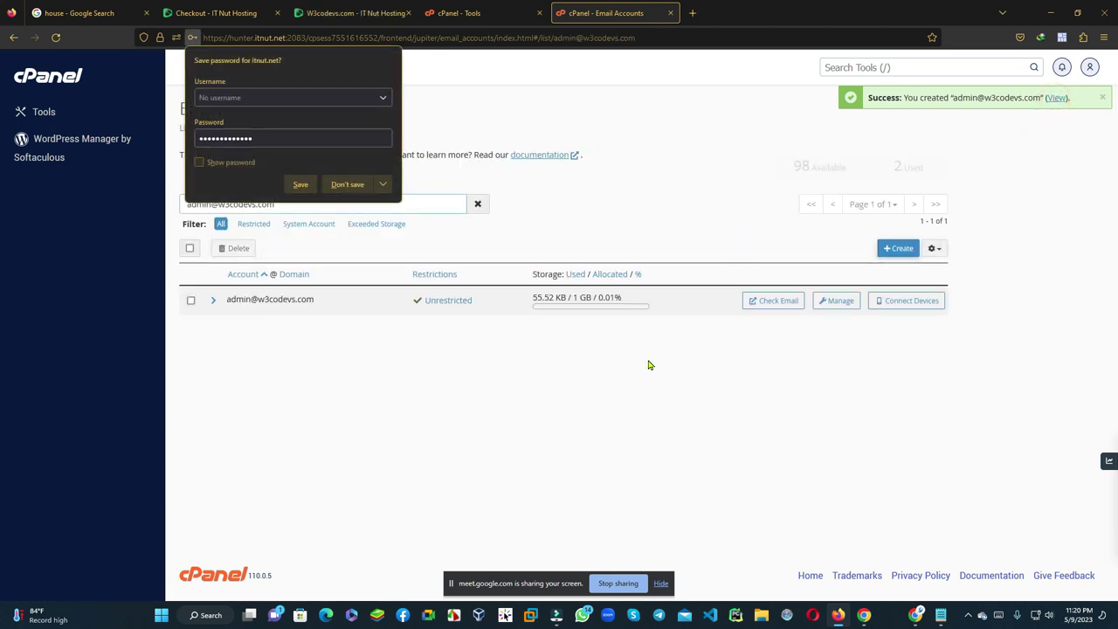
{"action": "left_click", "coordinate": [348, 184]}
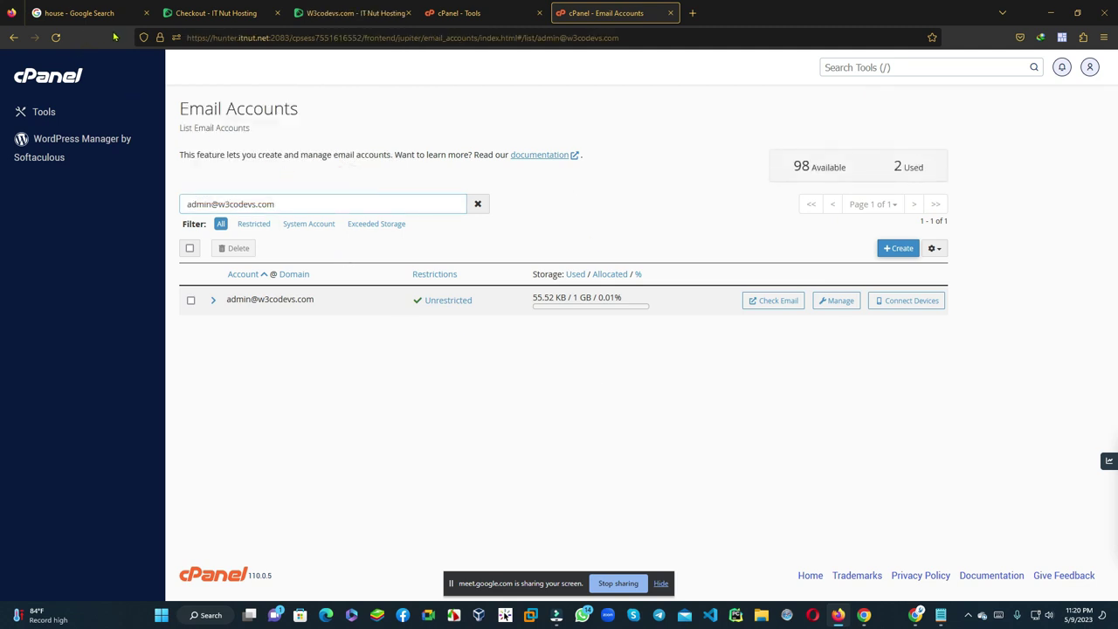
{"action": "left_click", "coordinate": [55, 37]}
Step: Open the admin mailbox's Roundcube inbox, then start a blank new tab
{"action": "left_click", "coordinate": [777, 305]}
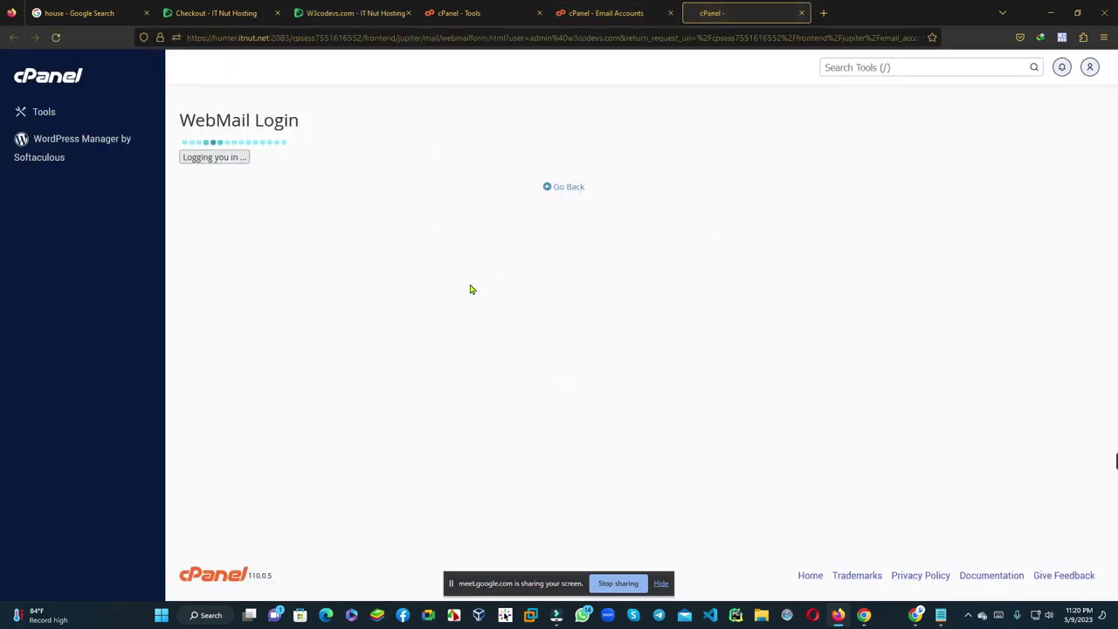
{"action": "left_click", "coordinate": [46, 301]}
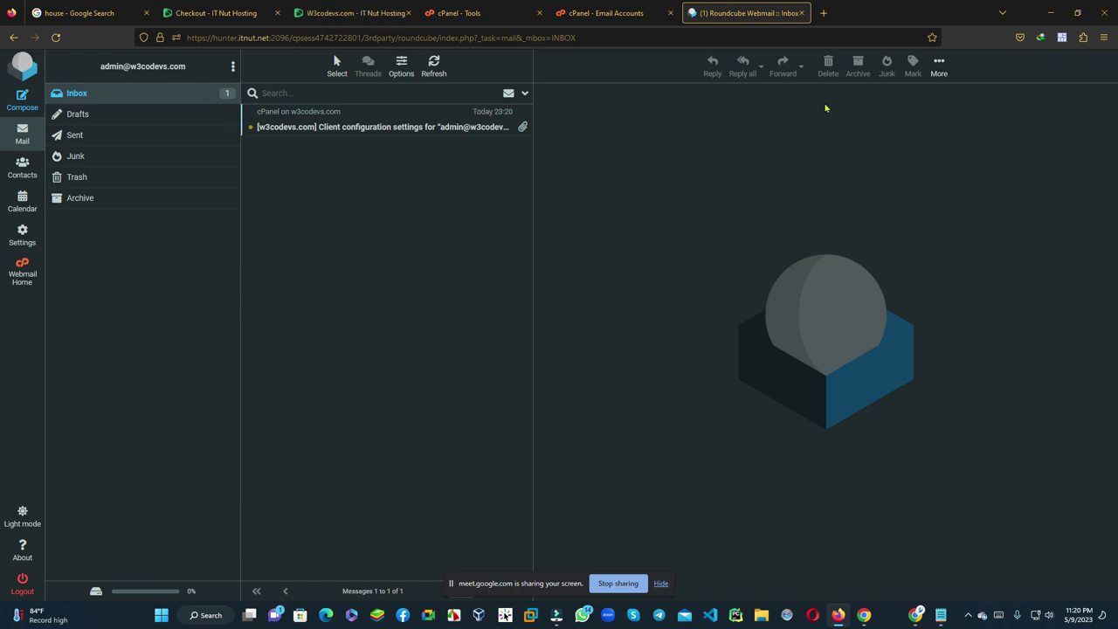
{"action": "left_click", "coordinate": [611, 13]}
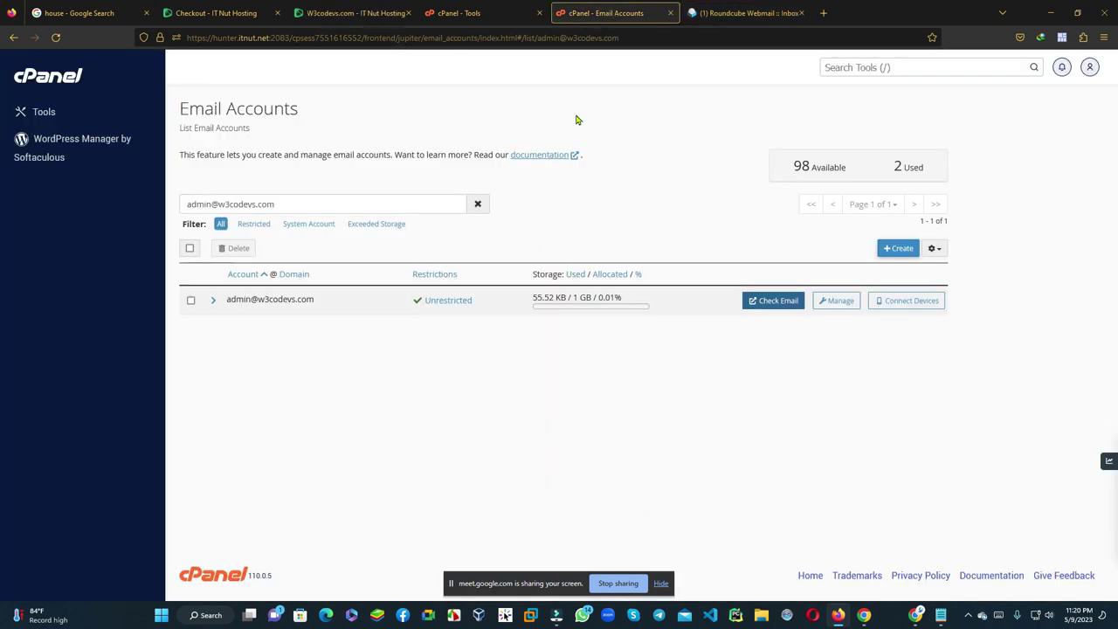
{"action": "left_click", "coordinate": [822, 13]}
{"action": "left_click", "coordinate": [625, 37]}
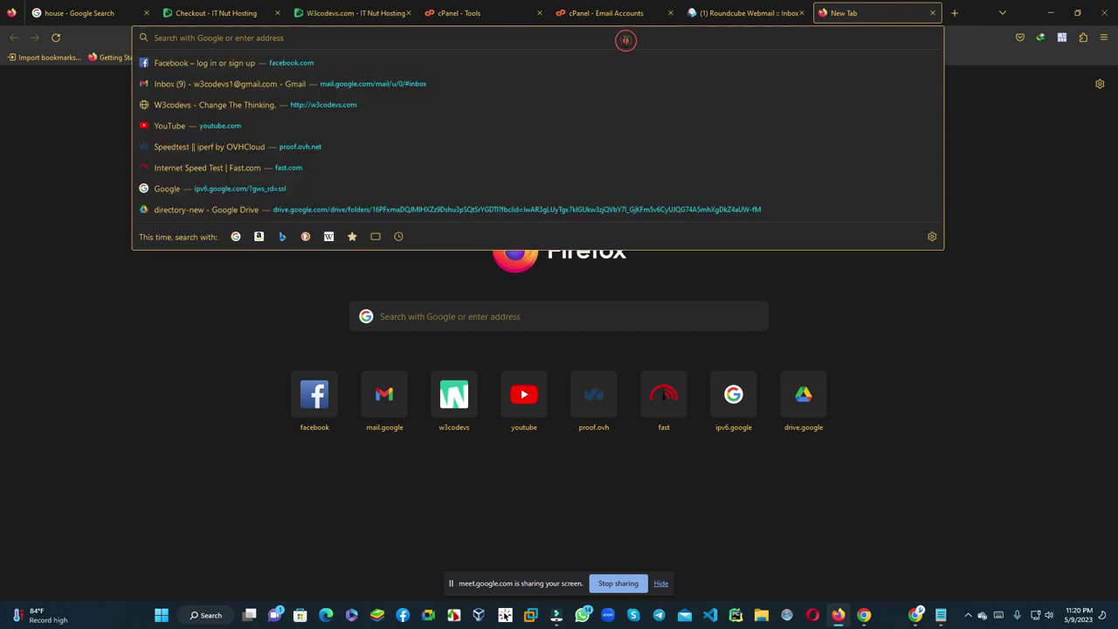
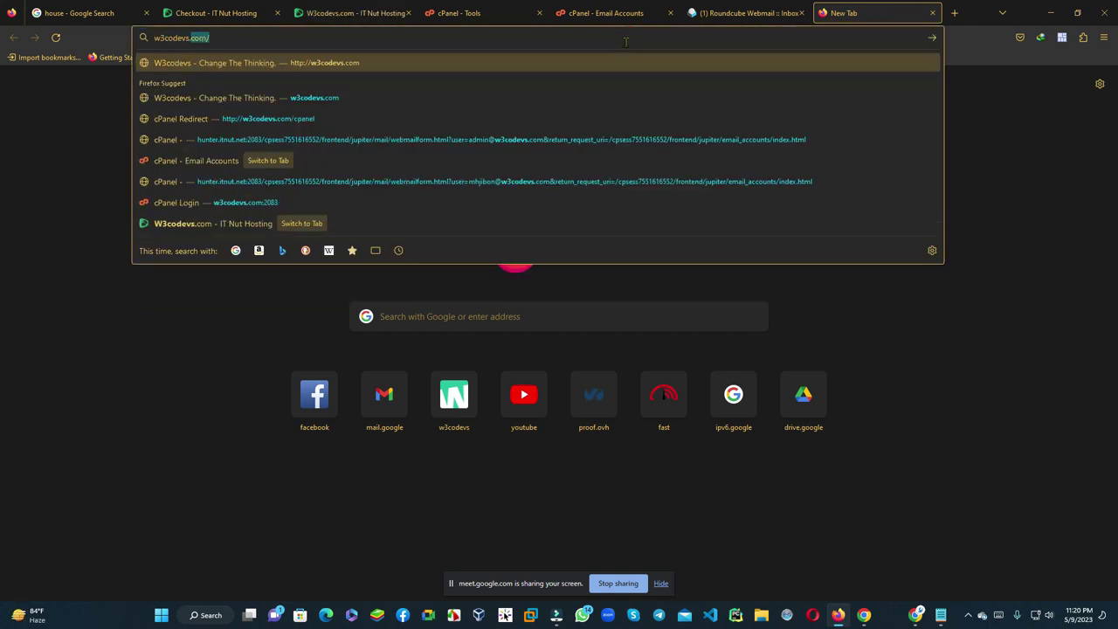
{"action": "type", "text": "com'"}
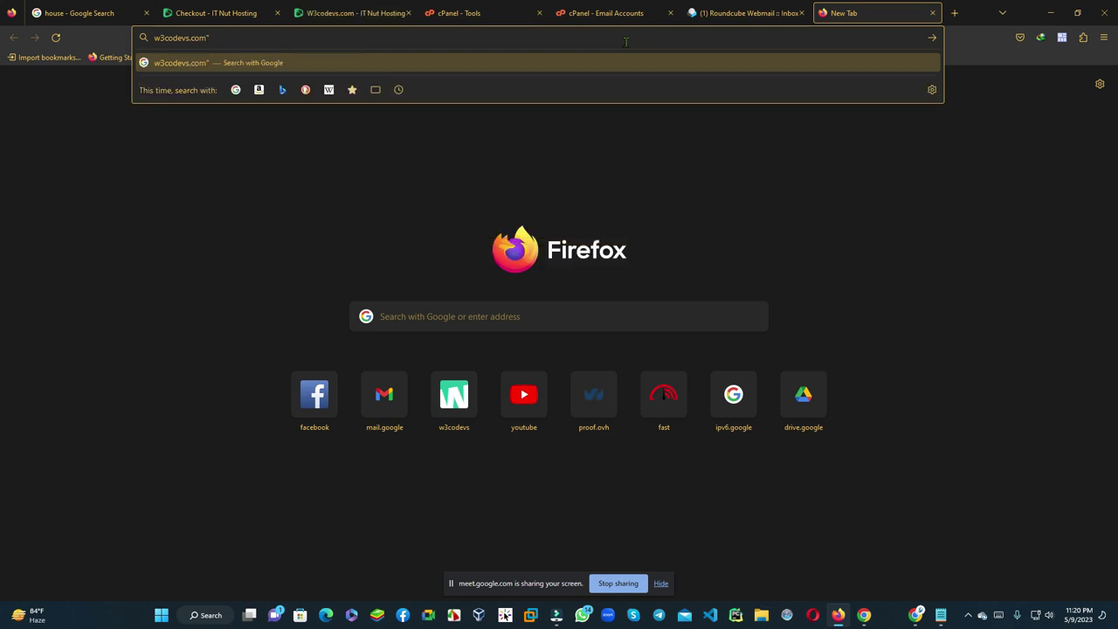
{"action": "key", "text": "BackSpace"}
{"action": "type", "text": ":"}
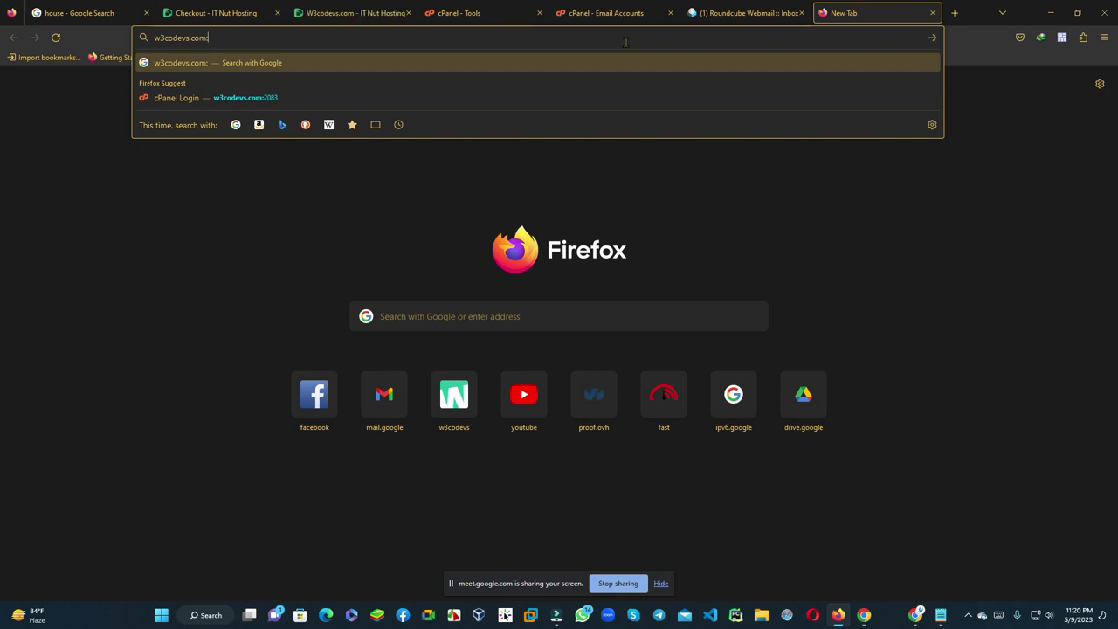
{"action": "type", "text": "2096"}
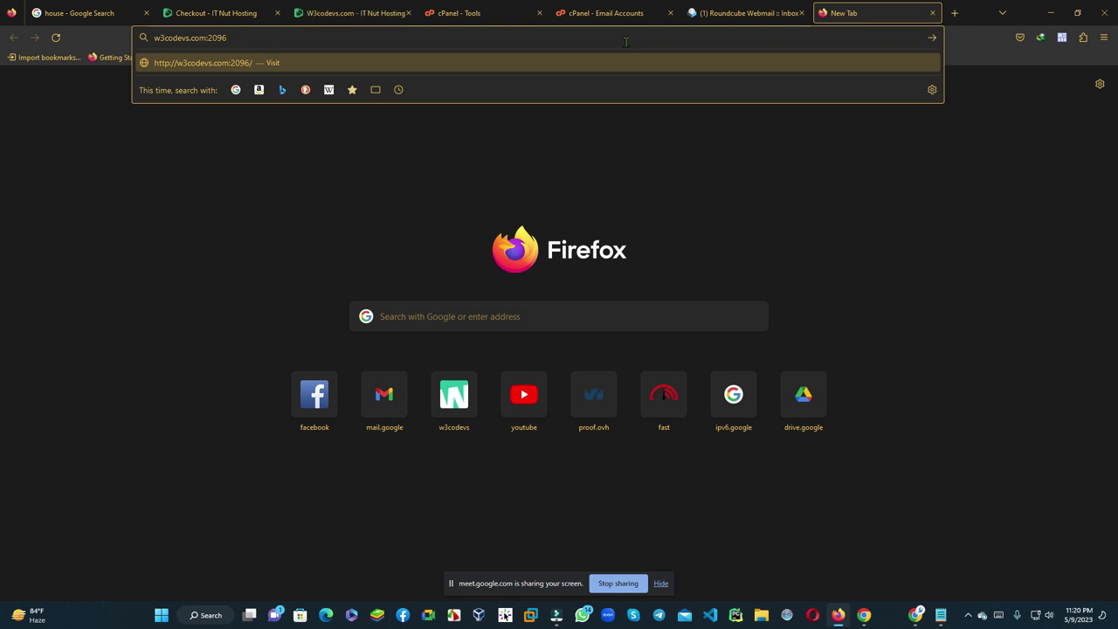
{"action": "key", "text": "Return"}
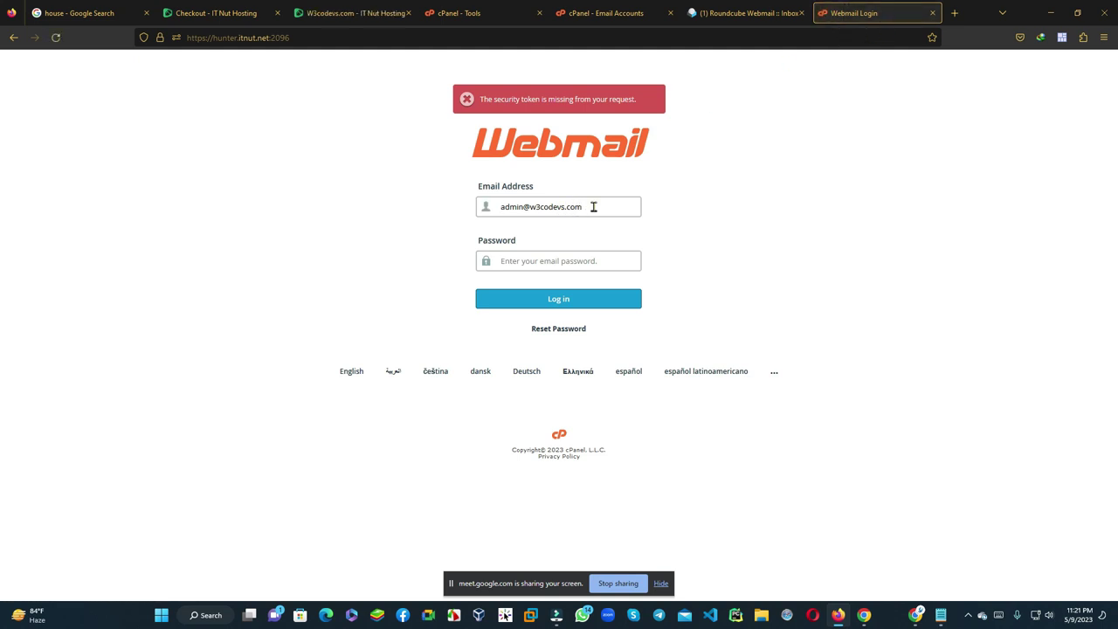
Step: Sign in to cPanel Webmail with the new account's password and decline saving the login
{"action": "left_click", "coordinate": [564, 260]}
{"action": "type", "text": "•••"}
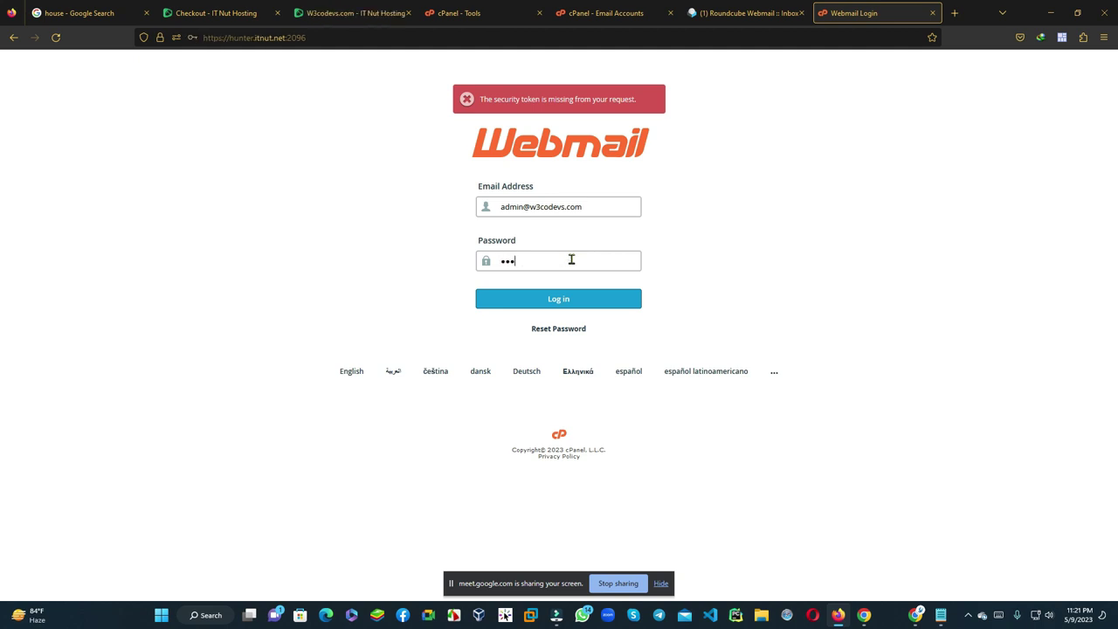
{"action": "type", "text": "•••••"}
{"action": "left_click", "coordinate": [569, 305]}
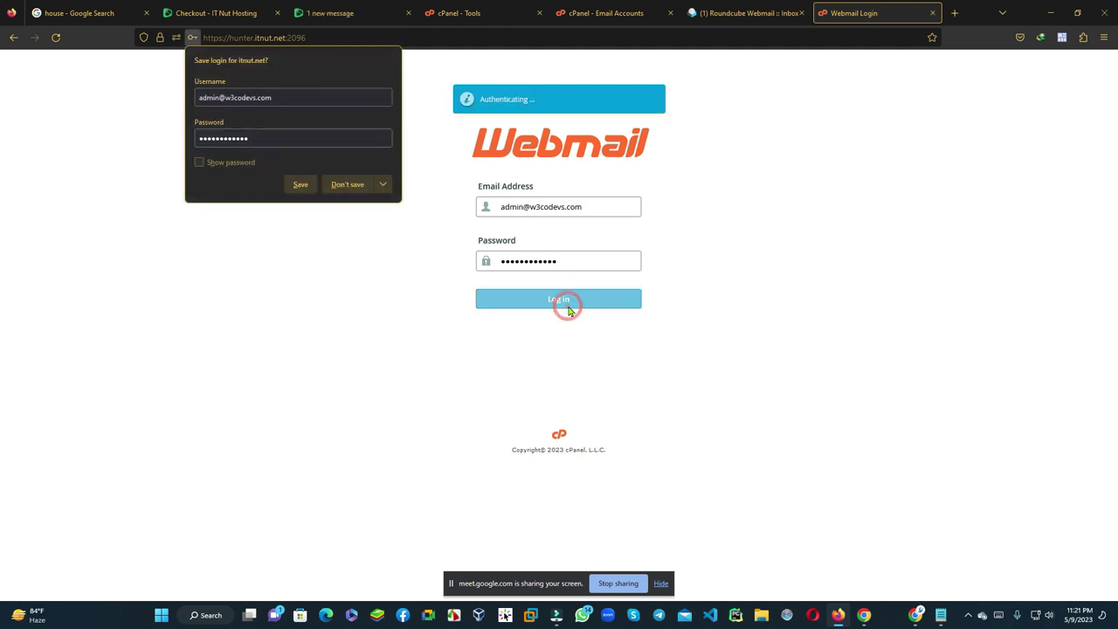
{"action": "left_click", "coordinate": [341, 187]}
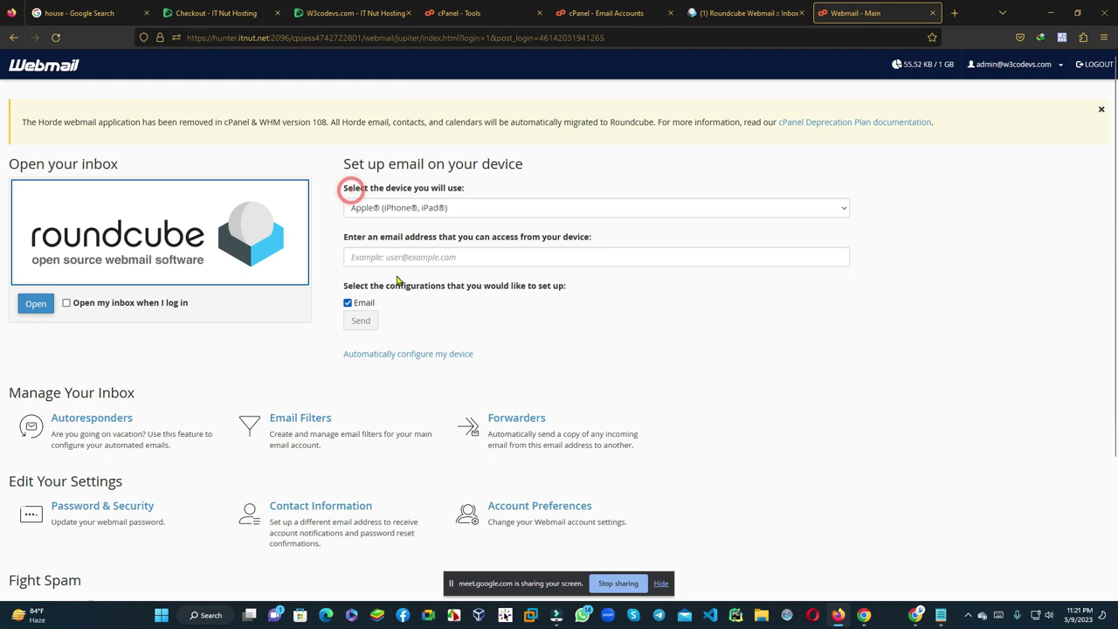
Step: Open the account's Roundcube inbox, then close both Roundcube tabs
{"action": "left_click", "coordinate": [34, 307]}
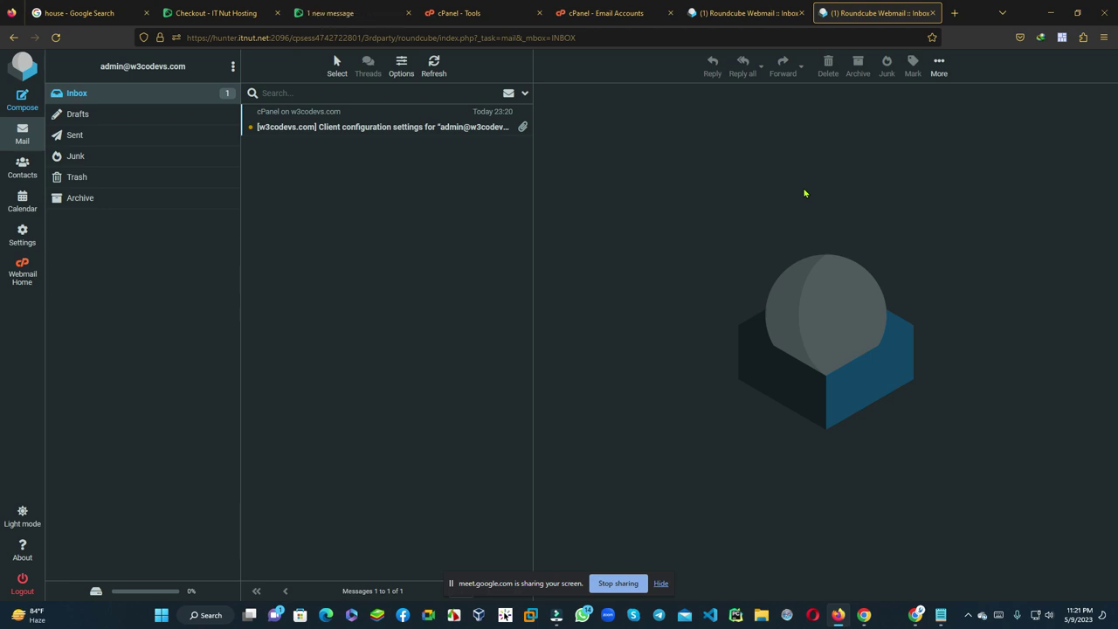
{"action": "left_click", "coordinate": [932, 12]}
{"action": "left_click", "coordinate": [801, 12]}
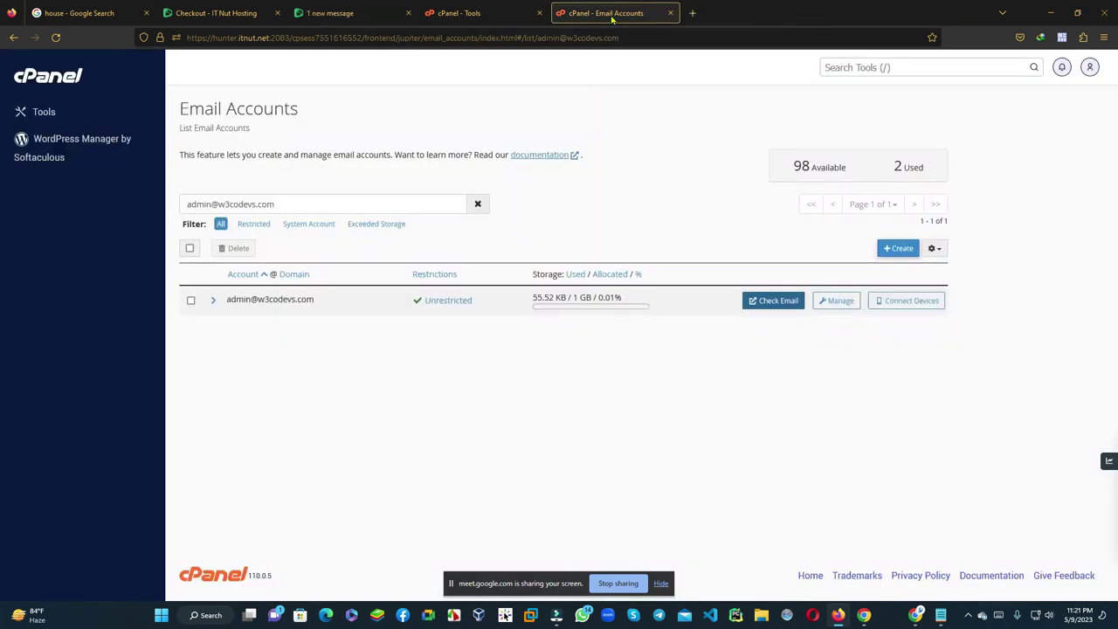
Step: Return to the cPanel home page to check the Email Accounts list, then go back to Tools
{"action": "left_click", "coordinate": [45, 78]}
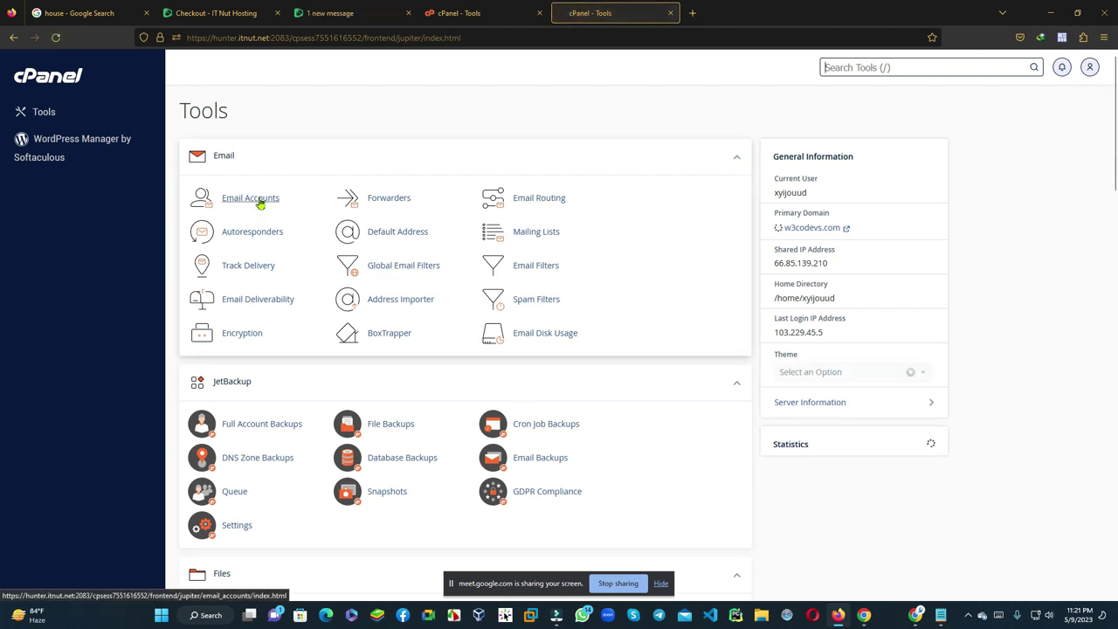
{"action": "left_click", "coordinate": [253, 199]}
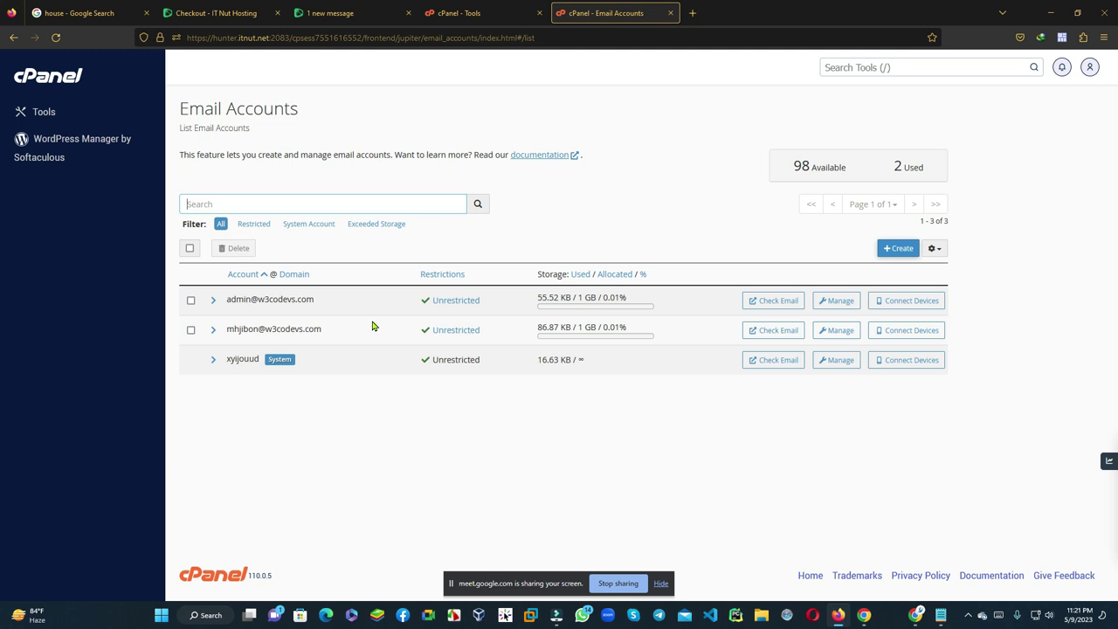
{"action": "left_click", "coordinate": [70, 79]}
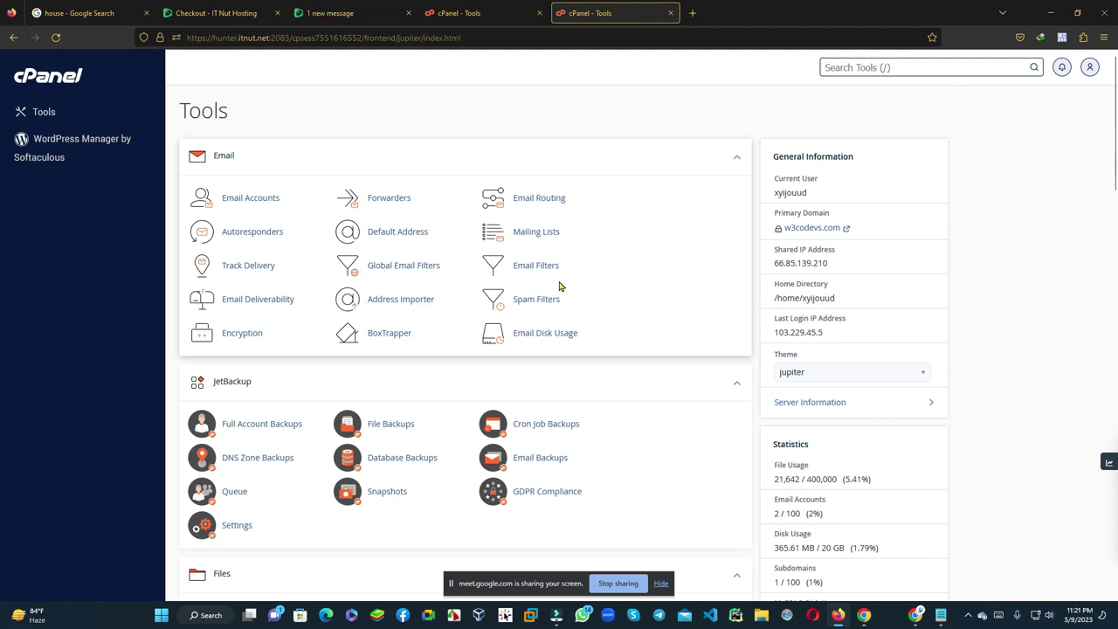
Step: Launch File Manager from the Files section and switch to its new tab
{"action": "scroll", "coordinate": [561, 287], "scroll_direction": "down", "scroll_amount": 2}
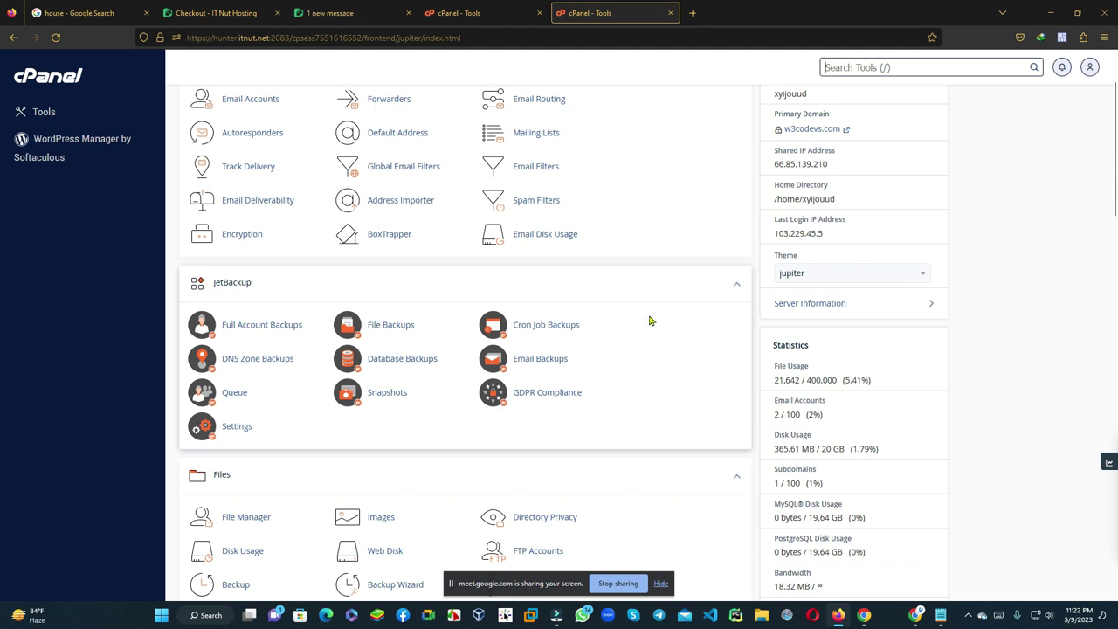
{"action": "scroll", "coordinate": [472, 349], "scroll_direction": "down", "scroll_amount": 4}
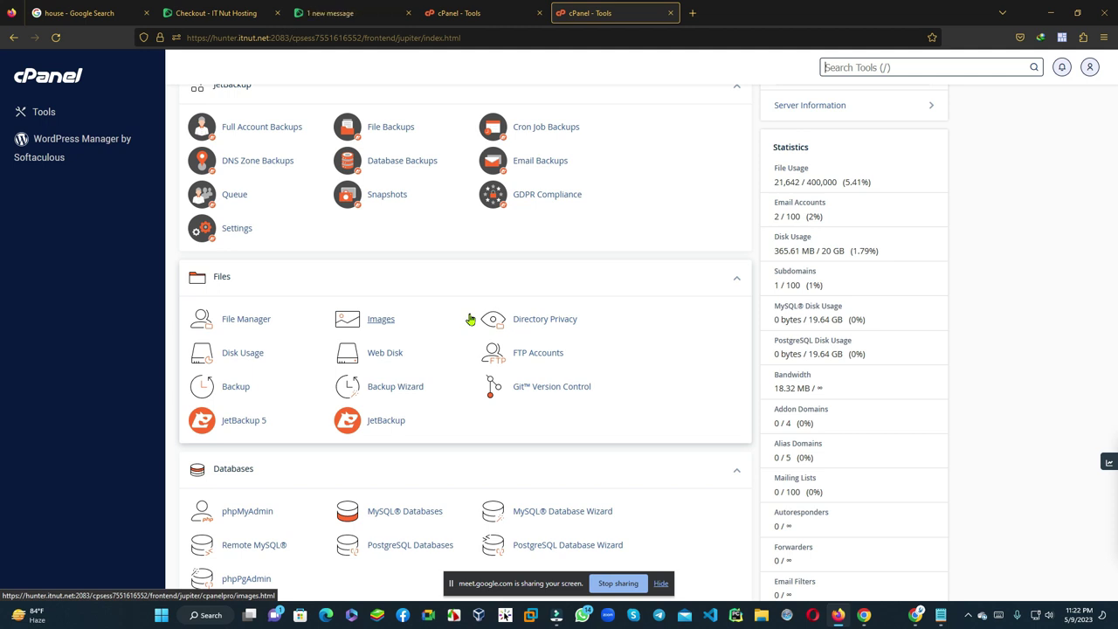
{"action": "left_click", "coordinate": [254, 324]}
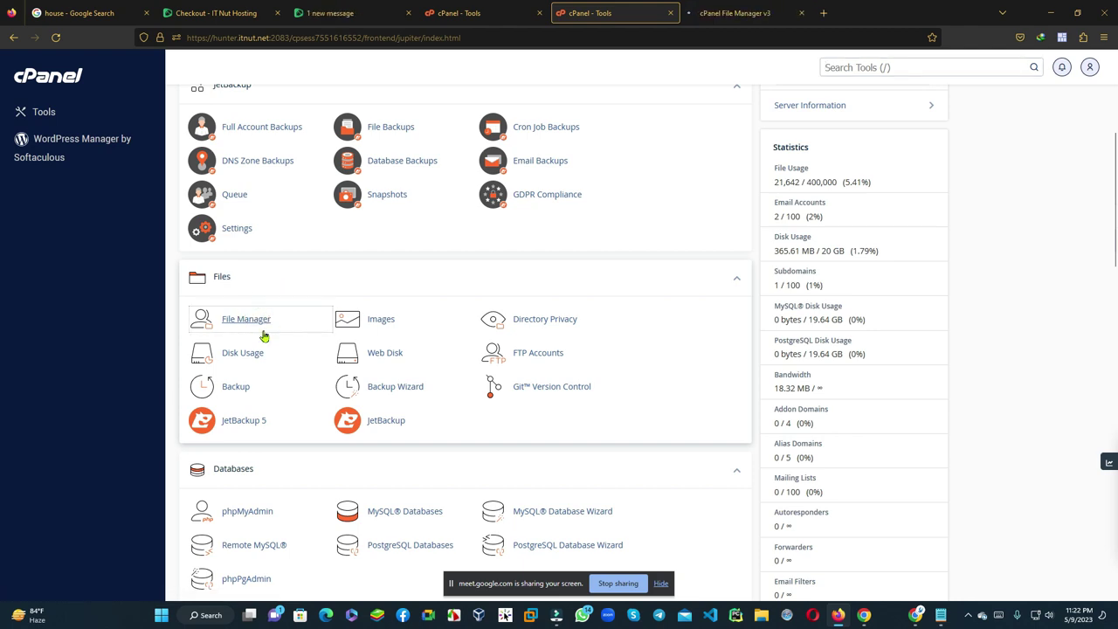
{"action": "left_click", "coordinate": [742, 11]}
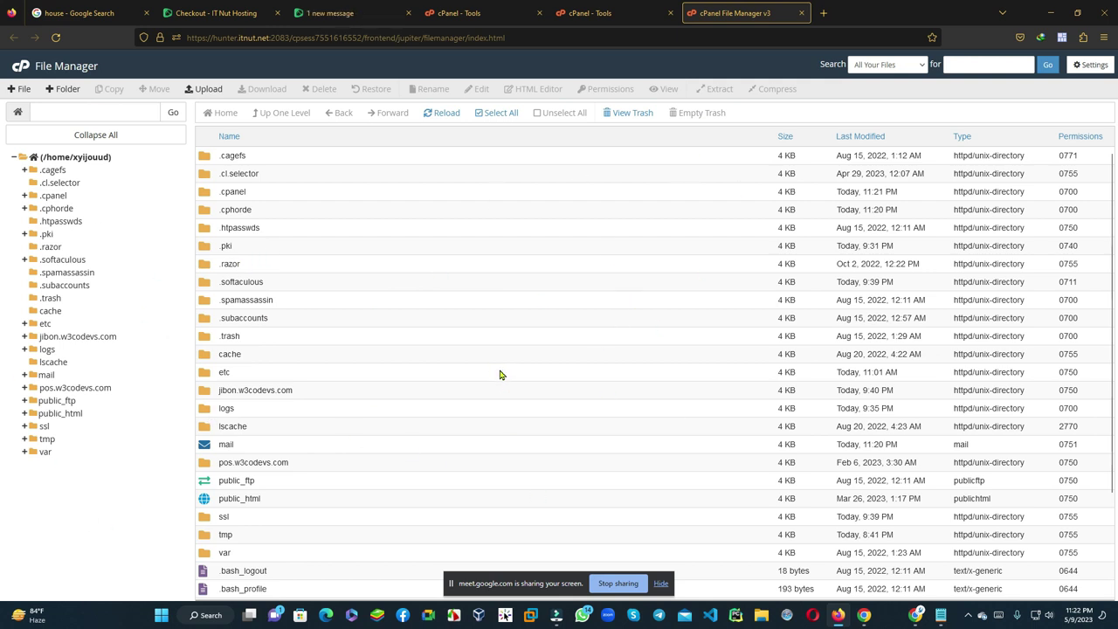
Step: Move between the Tools and File Manager tabs, then open public_html from the folder tree
{"action": "left_click", "coordinate": [611, 13]}
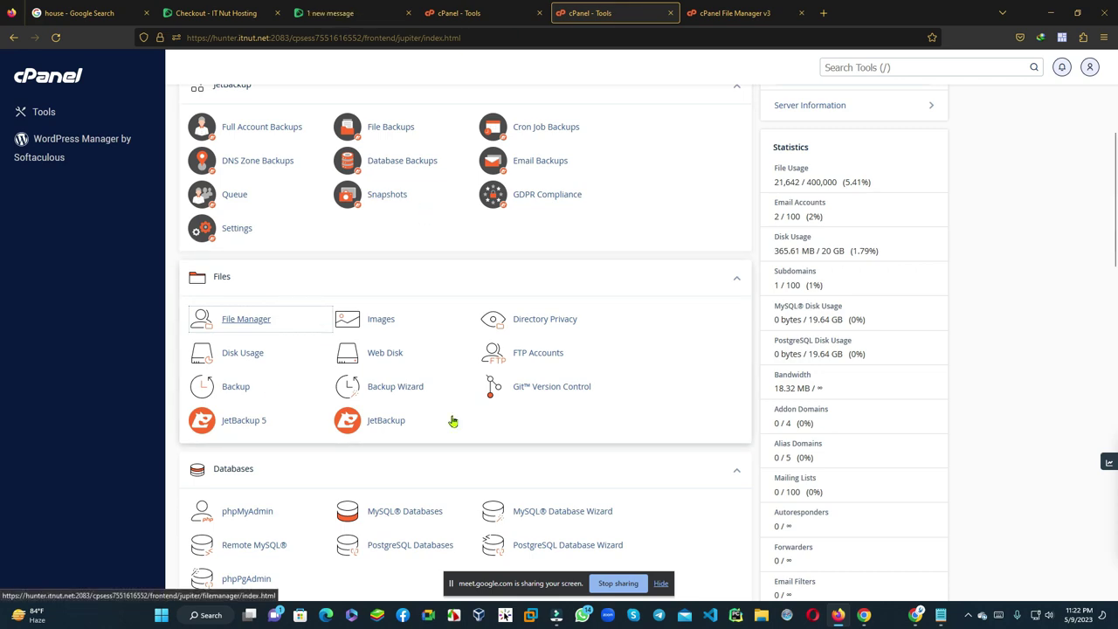
{"action": "key", "text": "ctrl+Tab"}
{"action": "left_click", "coordinate": [607, 12]}
{"action": "left_click", "coordinate": [726, 11]}
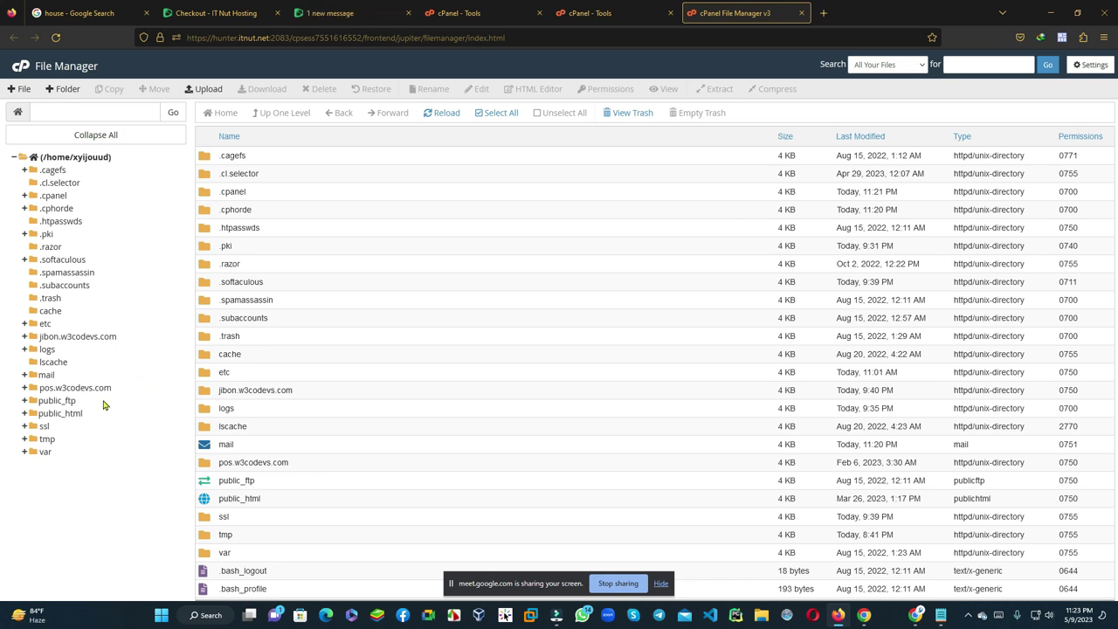
{"action": "left_click", "coordinate": [64, 416]}
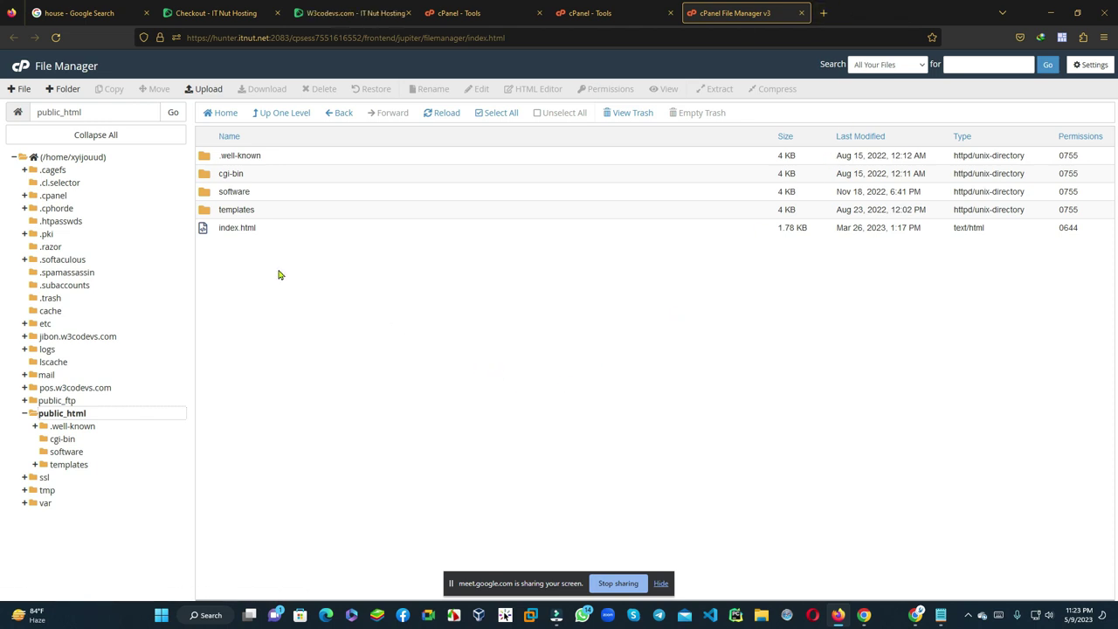
Step: View the source of index.html in public_html, then close the view
{"action": "left_click", "coordinate": [253, 230]}
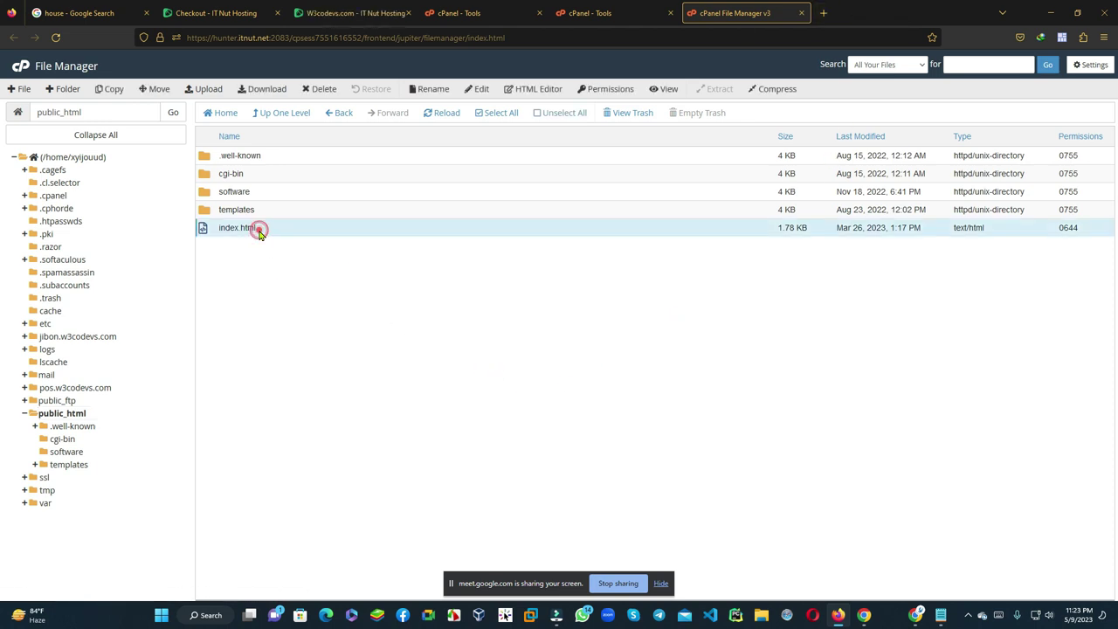
{"action": "right_click", "coordinate": [347, 238]}
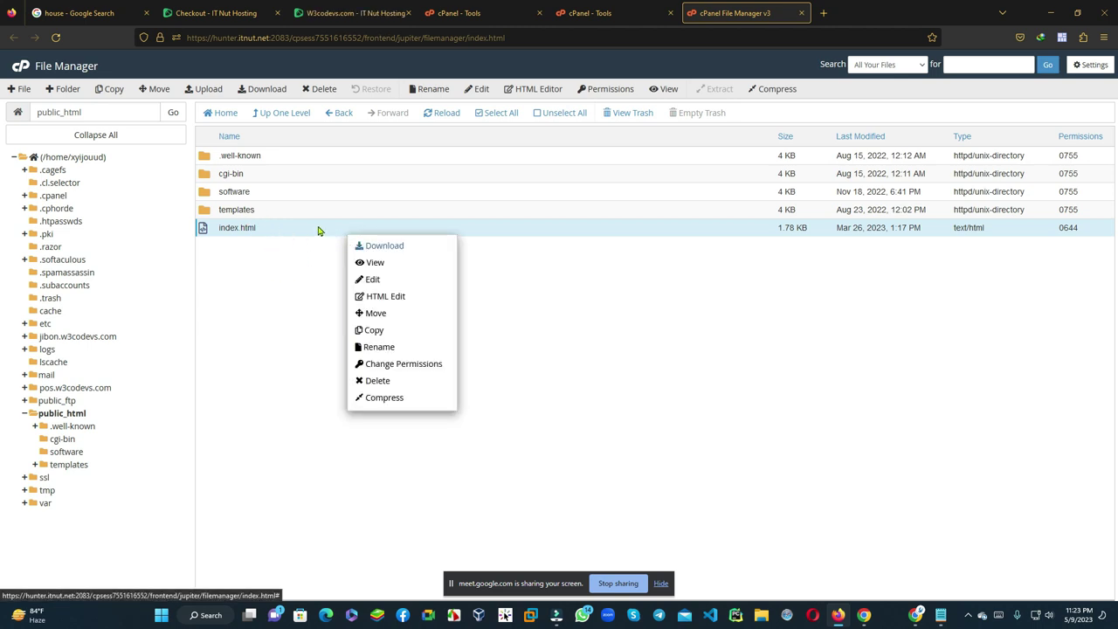
{"action": "left_click", "coordinate": [371, 262]}
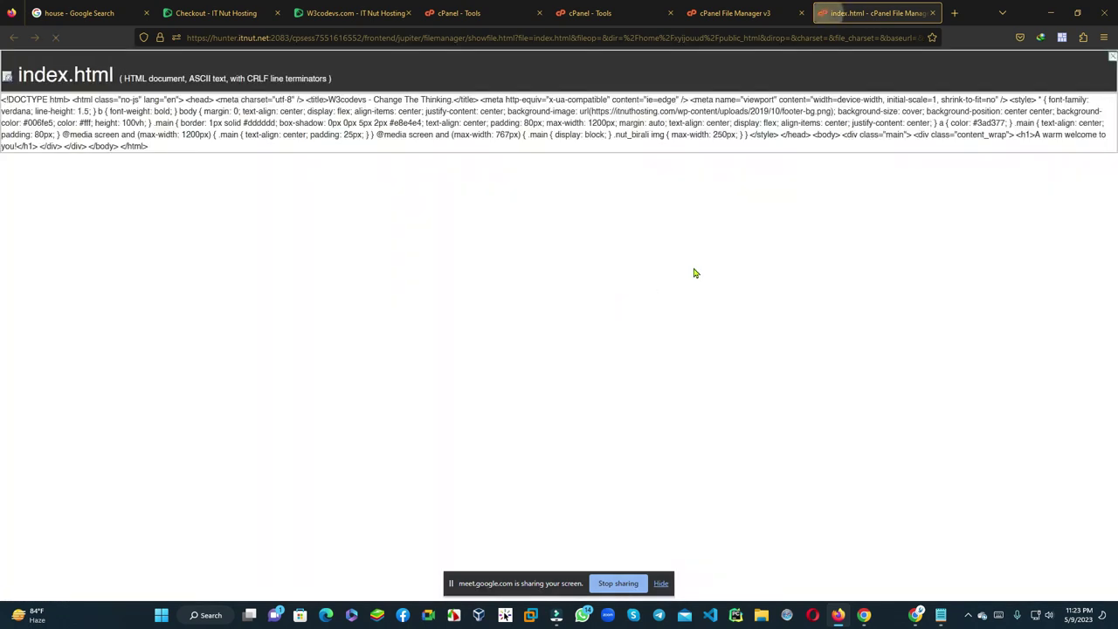
{"action": "left_click", "coordinate": [934, 13]}
Step: Open index.html in the code editor, scroll to its end, and open a blank new tab
{"action": "right_click", "coordinate": [275, 232]}
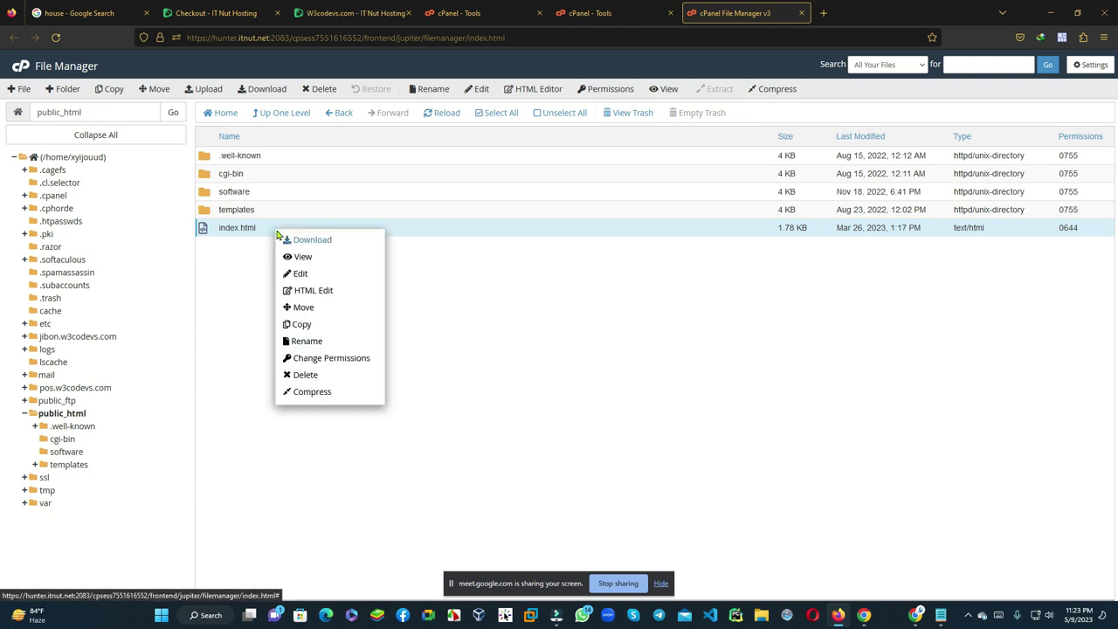
{"action": "left_click", "coordinate": [322, 276]}
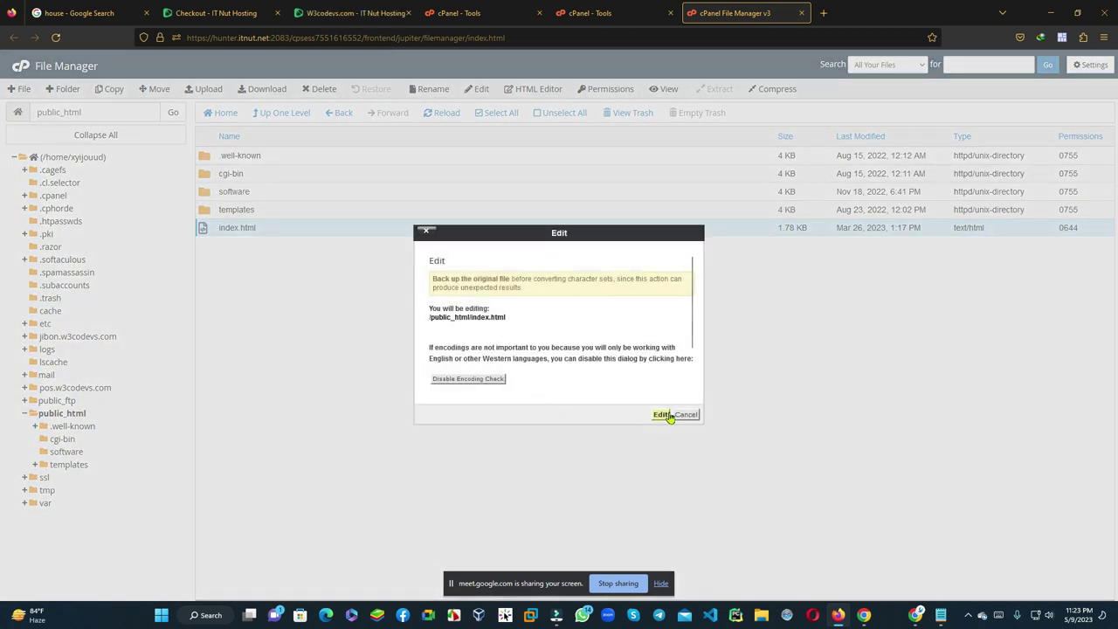
{"action": "left_click", "coordinate": [661, 414]}
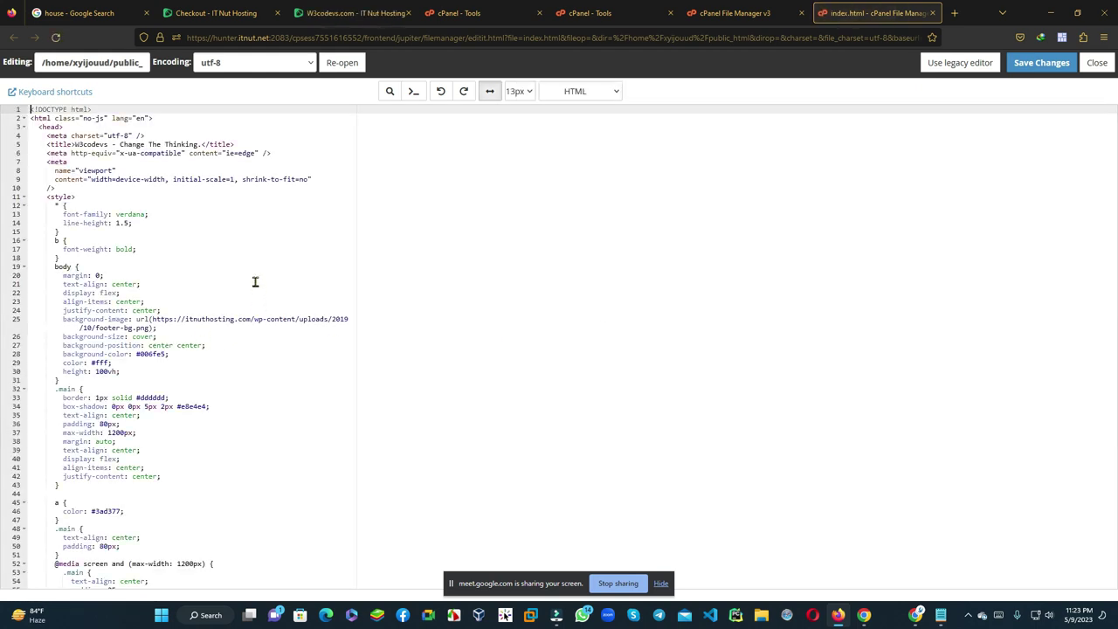
{"action": "scroll", "coordinate": [255, 281], "scroll_direction": "down", "scroll_amount": 2}
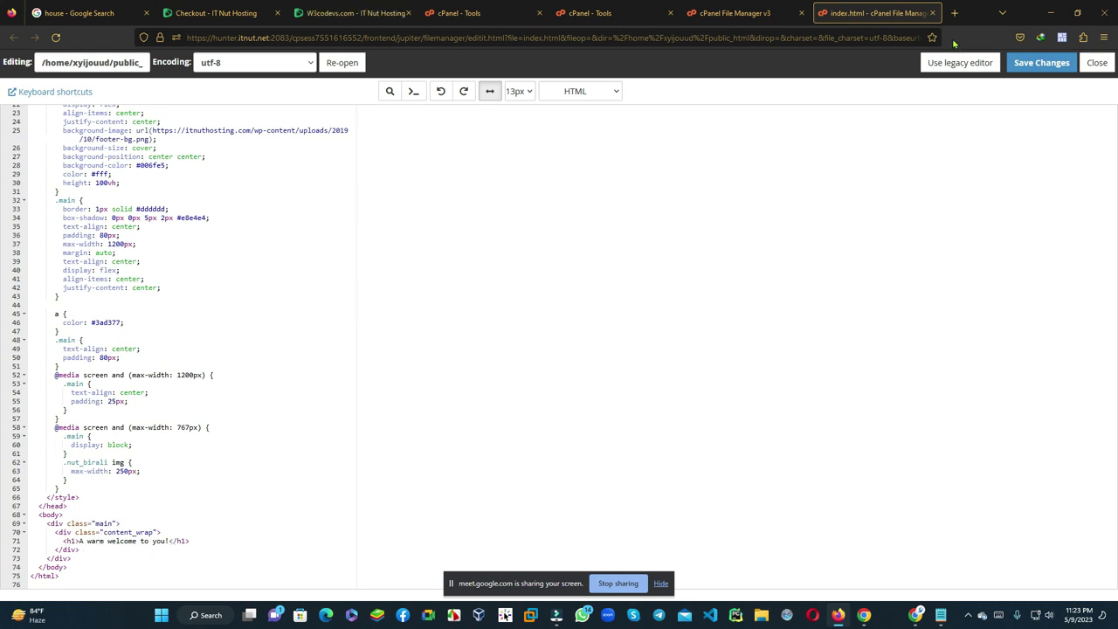
{"action": "left_click", "coordinate": [954, 13]}
{"action": "left_click", "coordinate": [703, 39]}
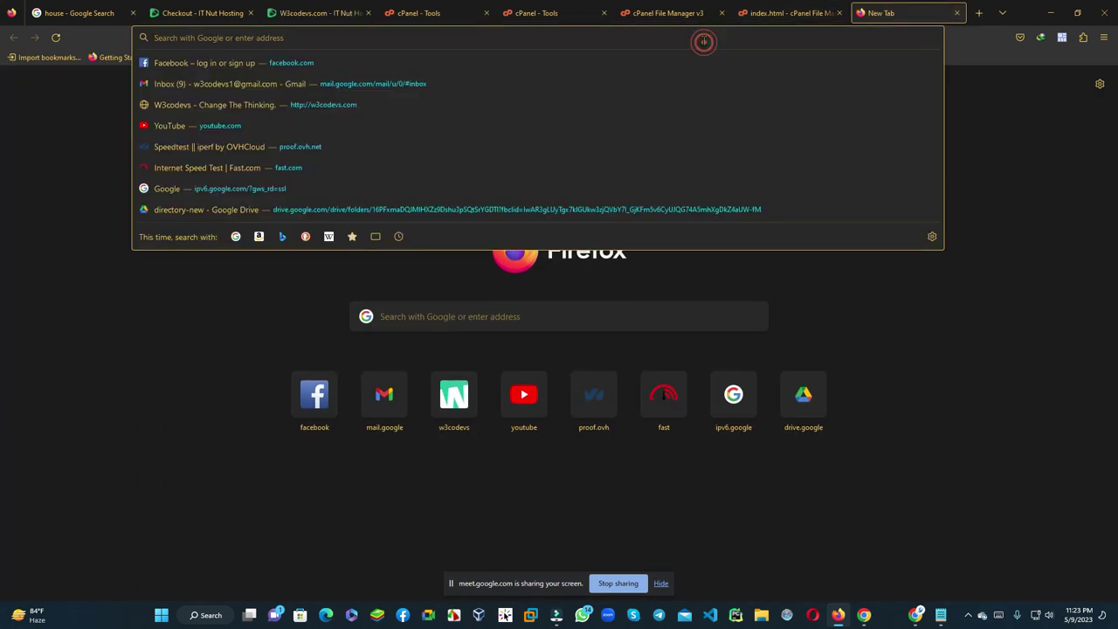
{"action": "type", "text": "w3co"}
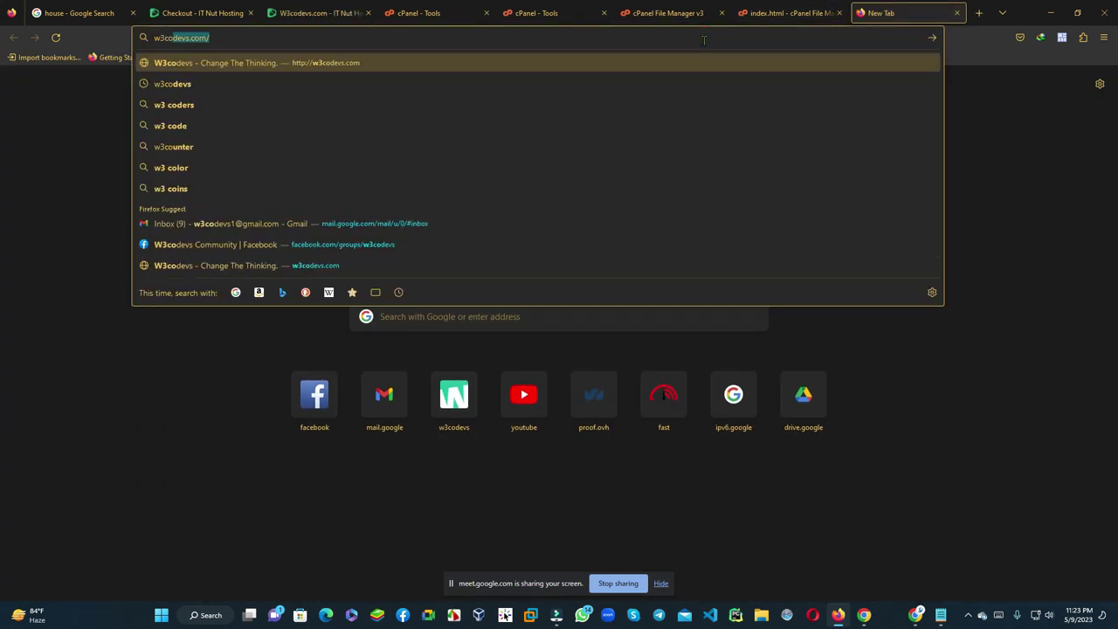
{"action": "key", "text": "Return"}
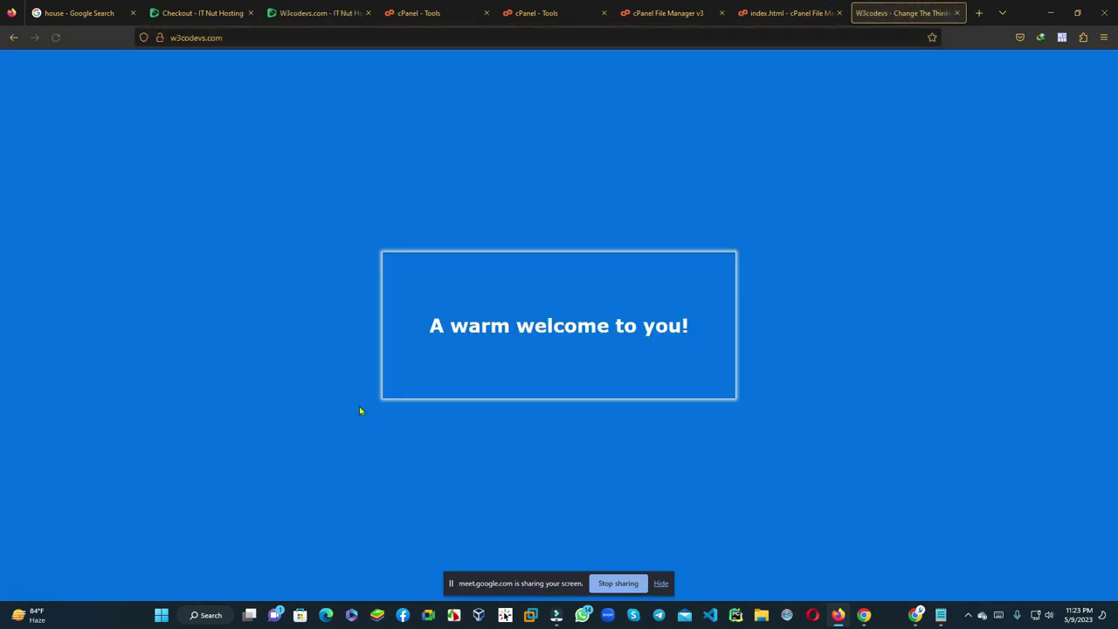
Step: Close the index.html editor tab, check the welcome page, and return to File Manager
{"action": "left_click", "coordinate": [766, 13]}
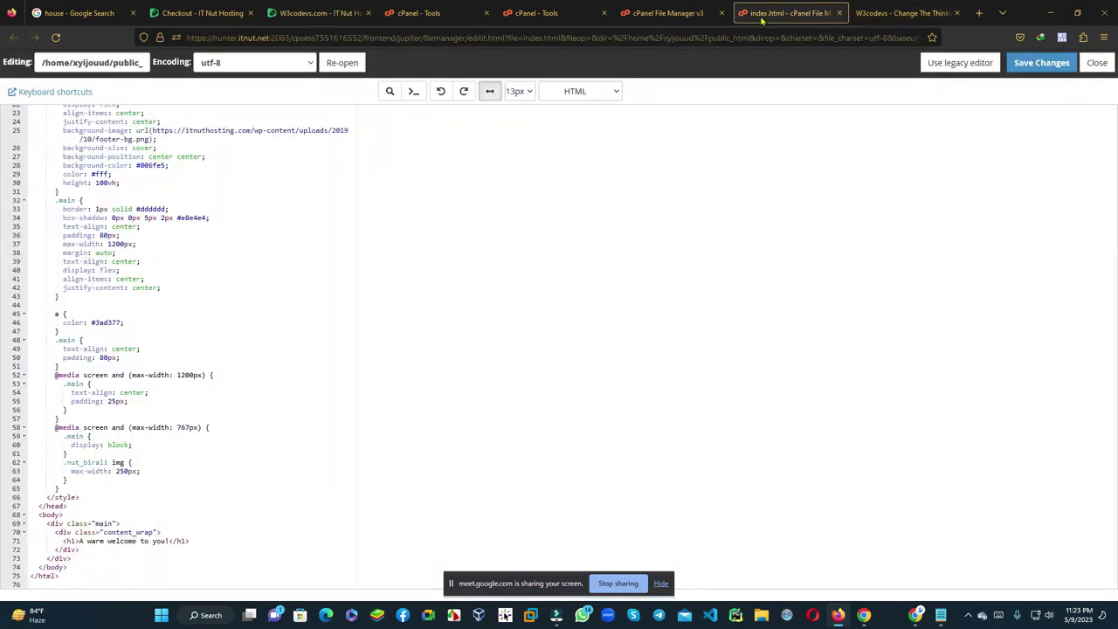
{"action": "left_click", "coordinate": [671, 13]}
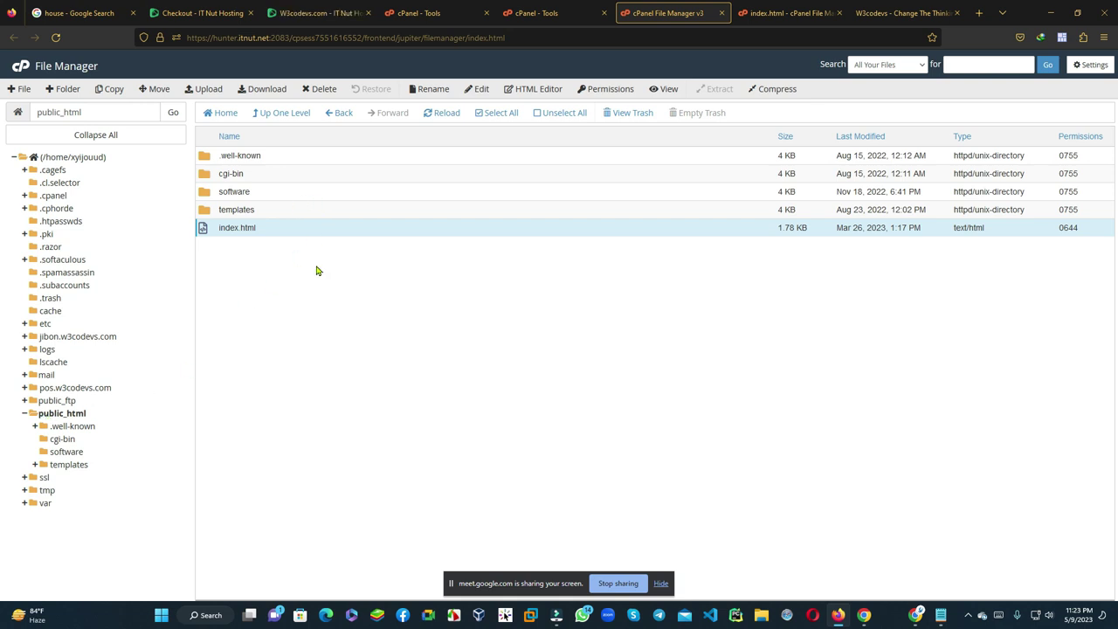
{"action": "left_click", "coordinate": [838, 13]}
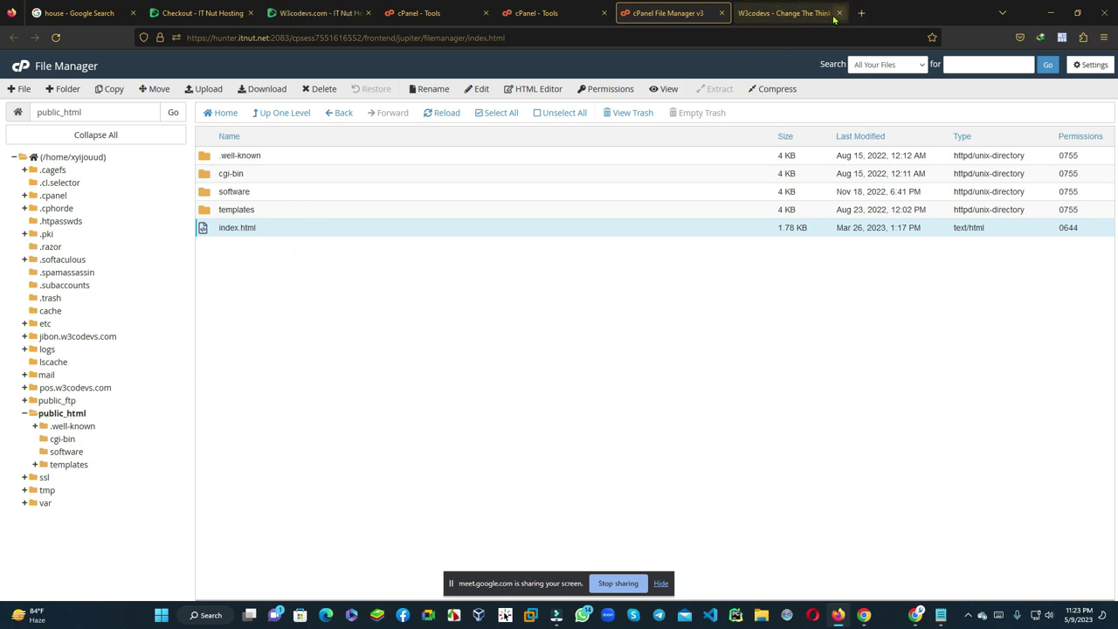
{"action": "left_click", "coordinate": [799, 15]}
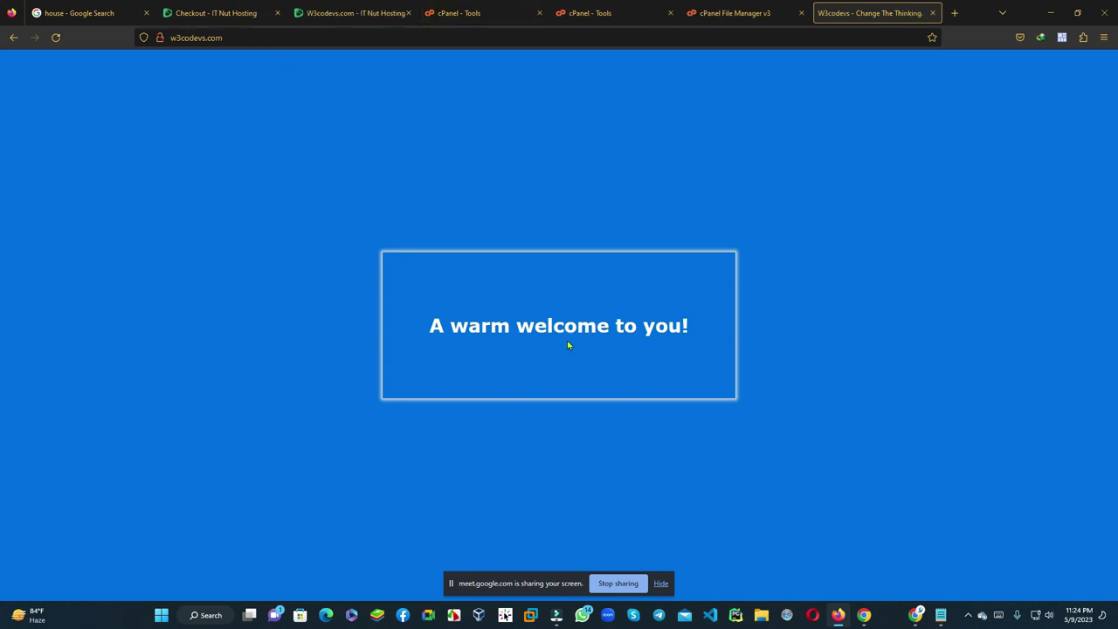
{"action": "left_click", "coordinate": [728, 11]}
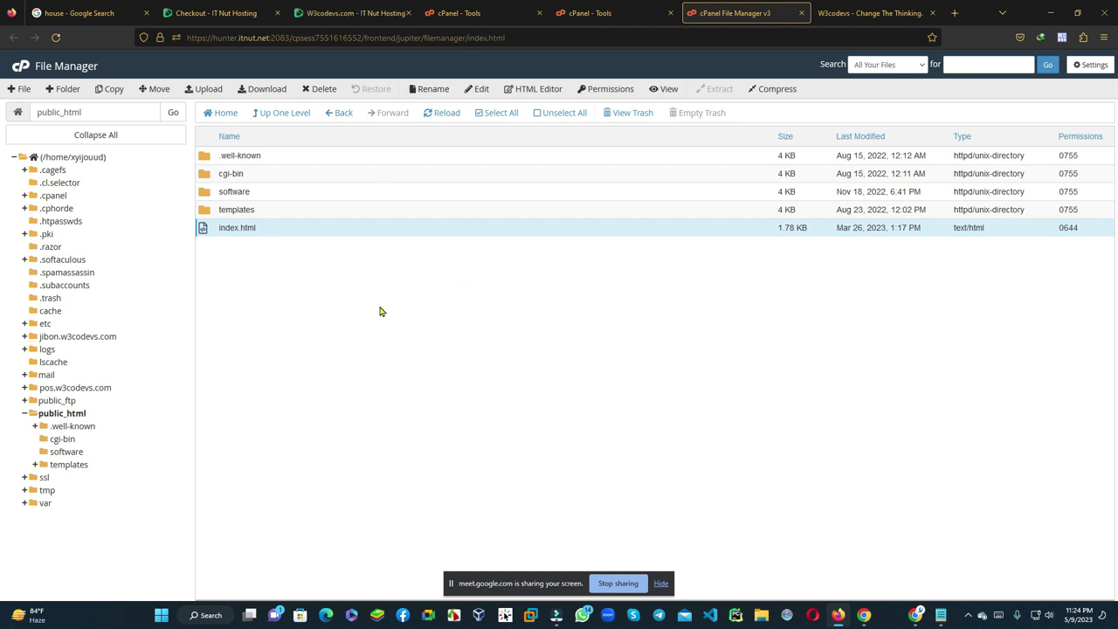
{"action": "left_click", "coordinate": [24, 413]}
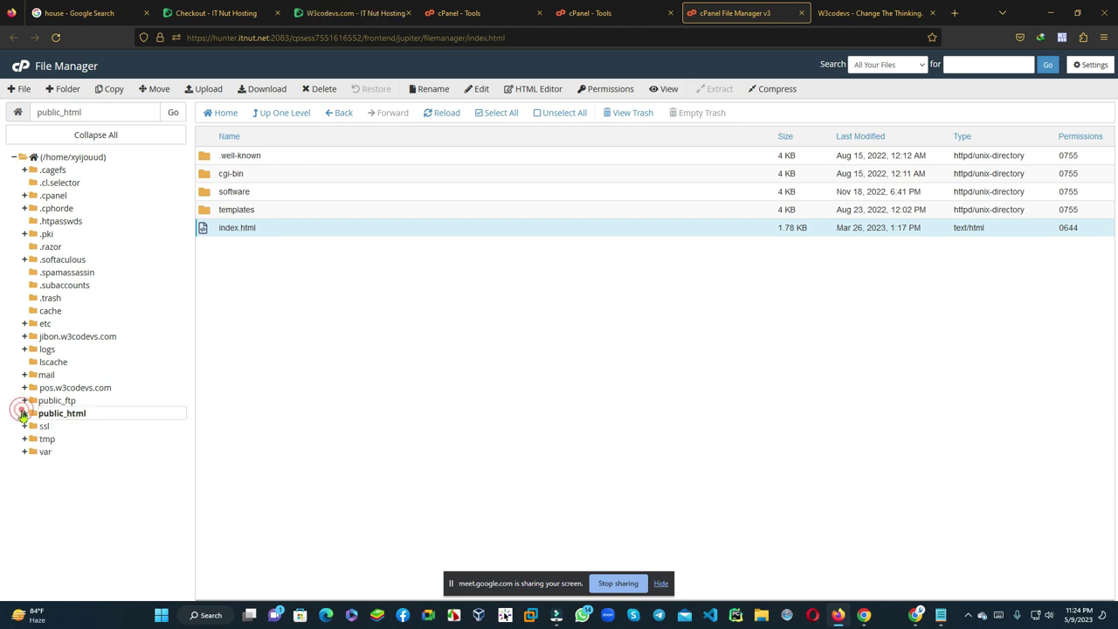
{"action": "left_click", "coordinate": [100, 390]}
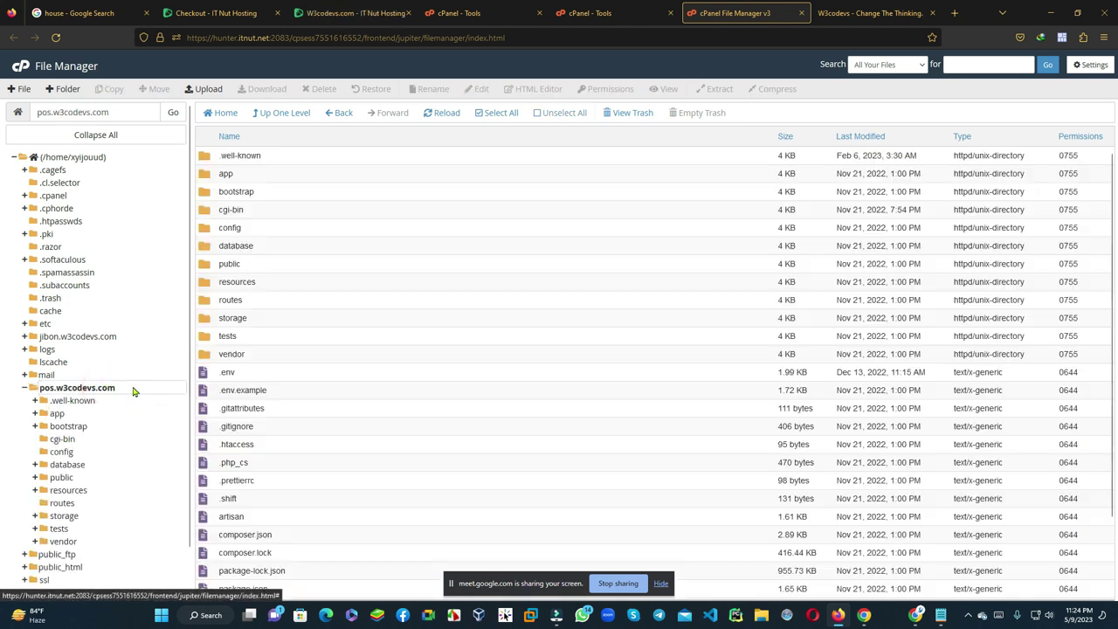
{"action": "left_click", "coordinate": [24, 388]}
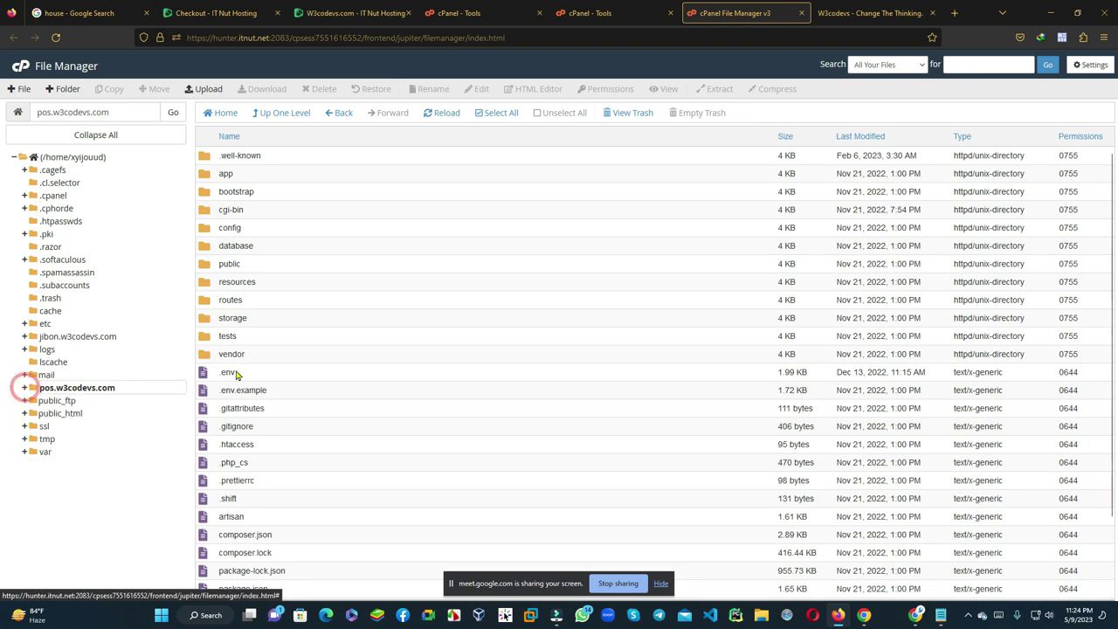
{"action": "scroll", "coordinate": [371, 344], "scroll_direction": "down", "scroll_amount": 2}
{"action": "scroll", "coordinate": [413, 426], "scroll_direction": "up", "scroll_amount": 2}
{"action": "left_click", "coordinate": [871, 13]}
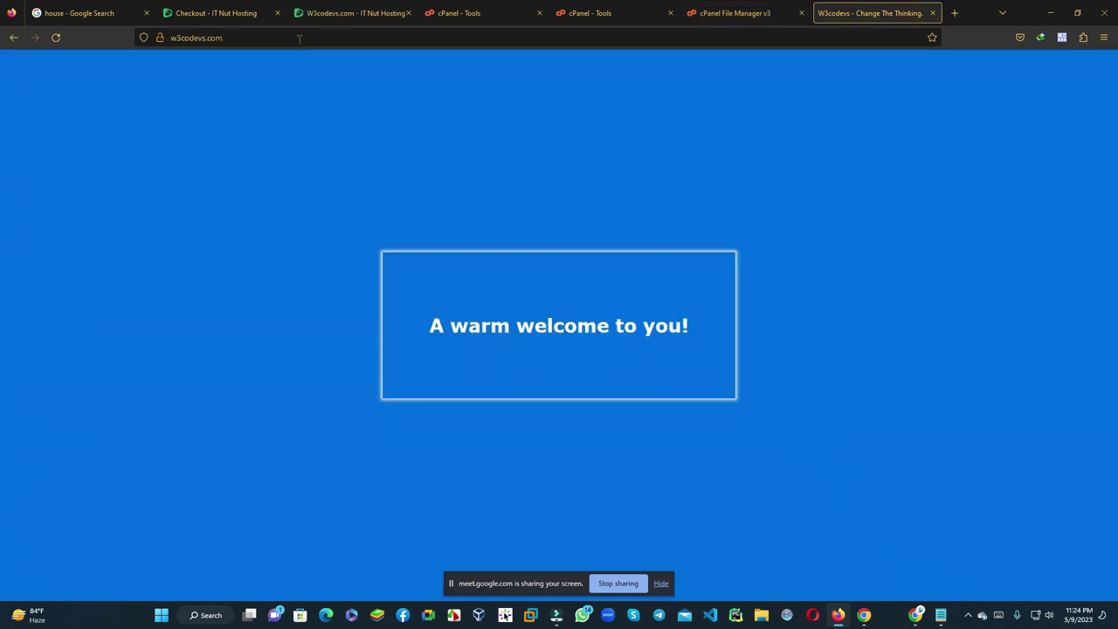
{"action": "left_click", "coordinate": [179, 38]}
{"action": "left_click", "coordinate": [179, 37]}
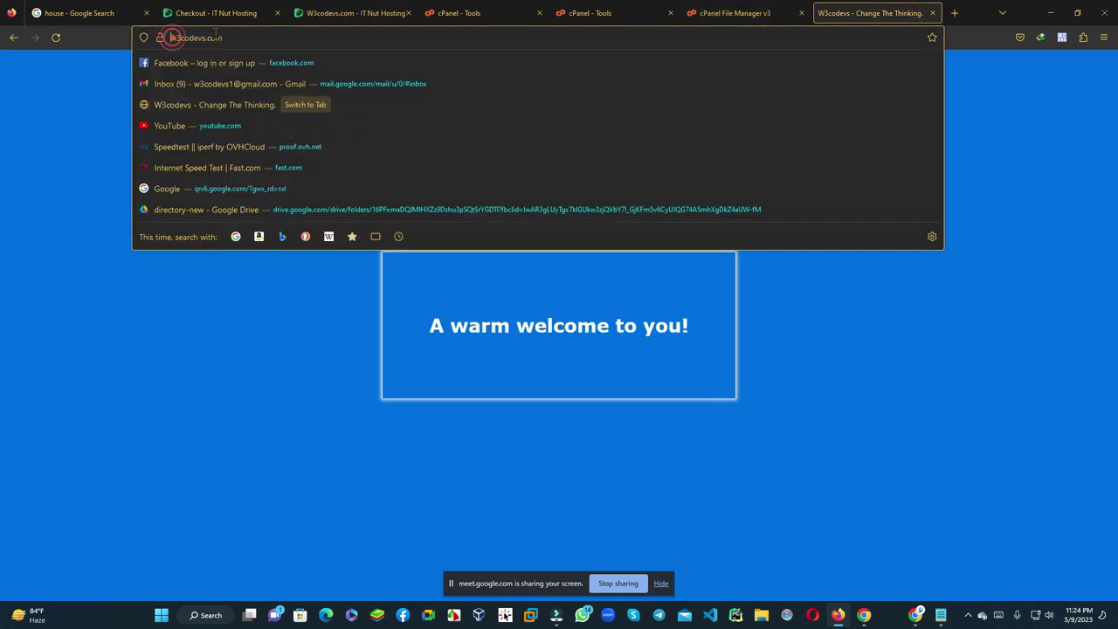
{"action": "type", "text": "pos."}
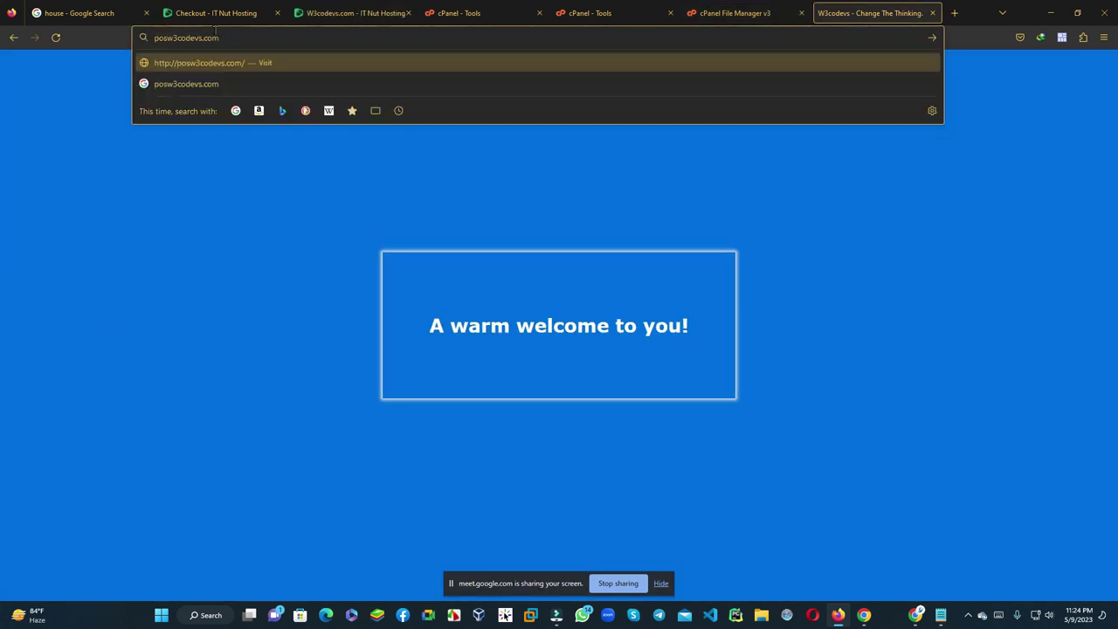
{"action": "key", "text": "Return"}
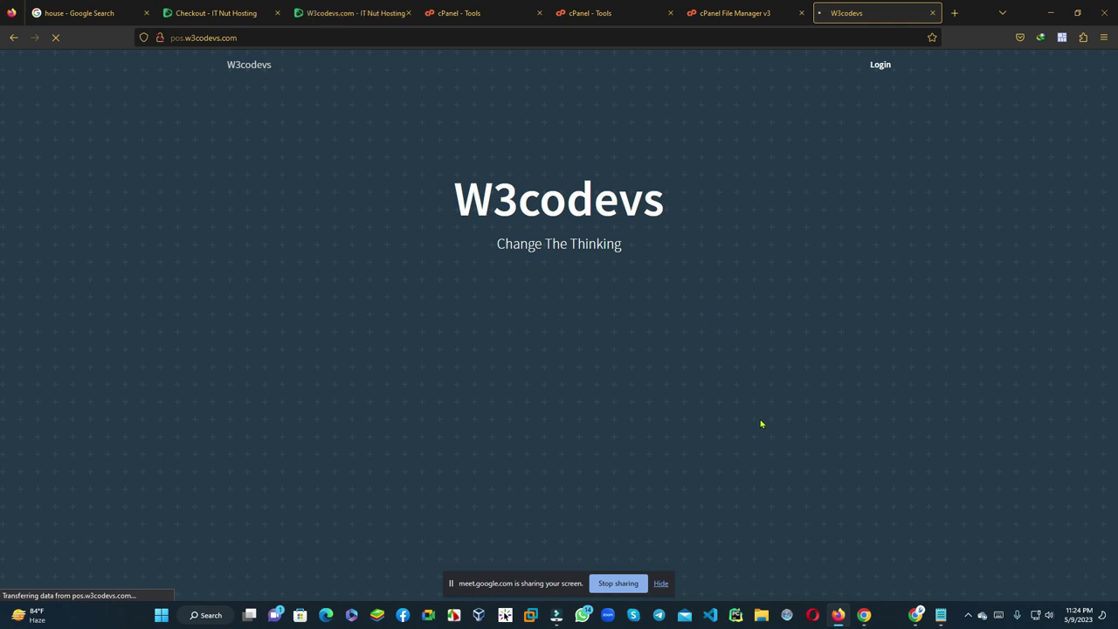
{"action": "left_click", "coordinate": [743, 12]}
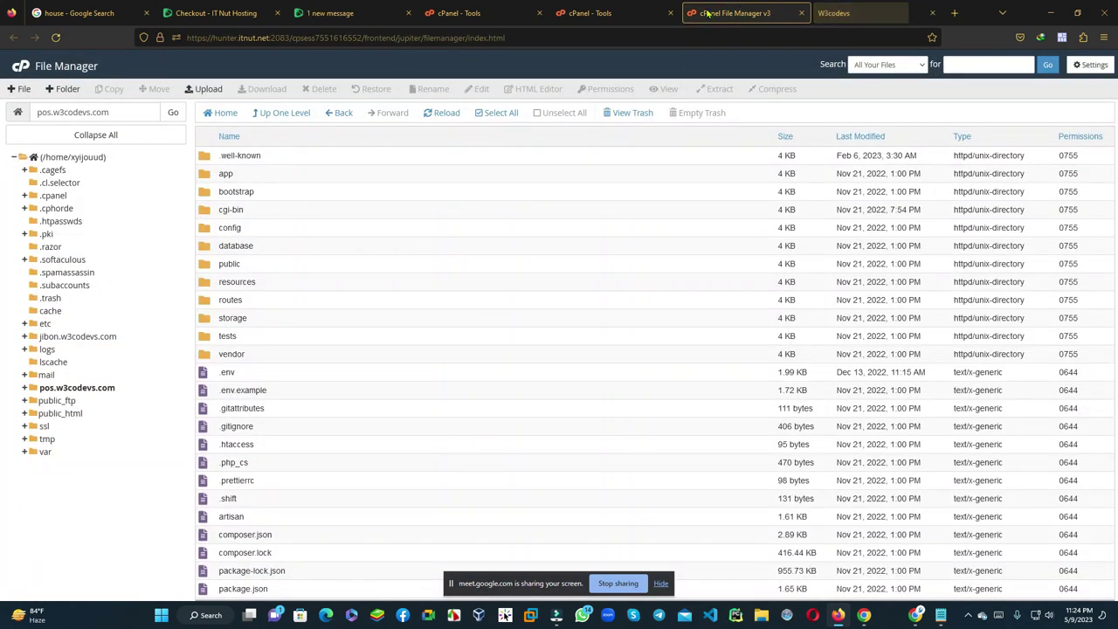
{"action": "left_click", "coordinate": [81, 337]}
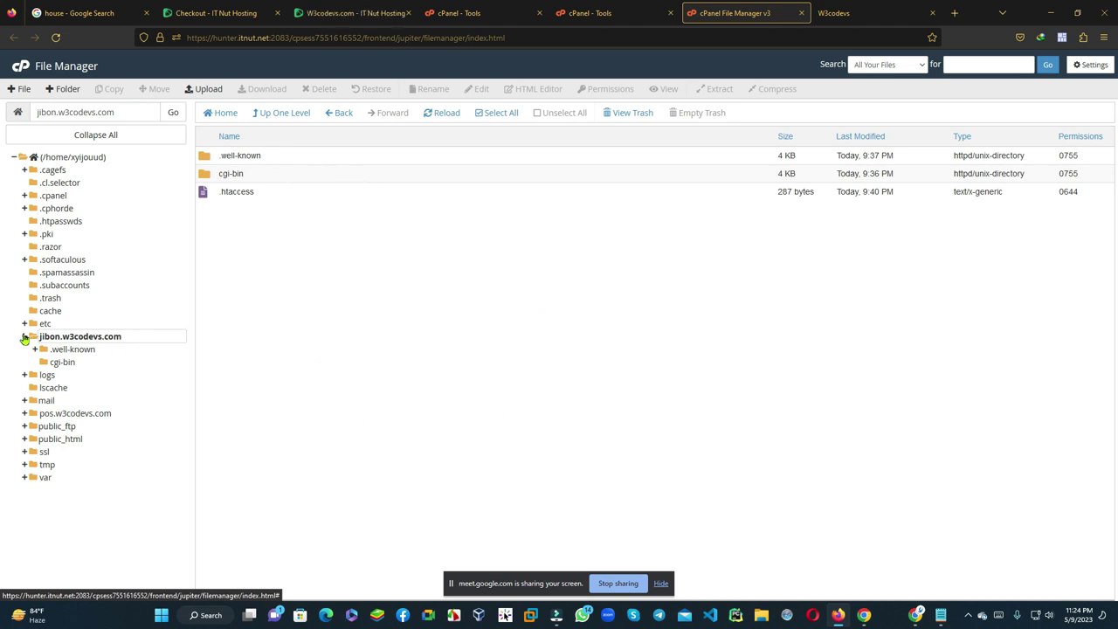
{"action": "left_click", "coordinate": [24, 336]}
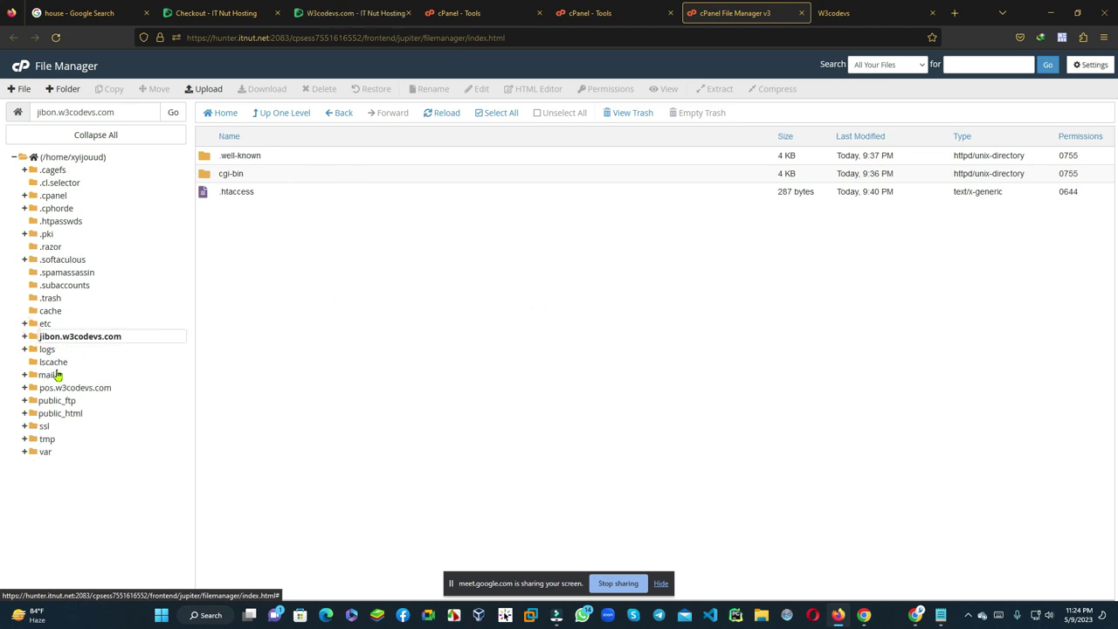
{"action": "left_click", "coordinate": [63, 416]}
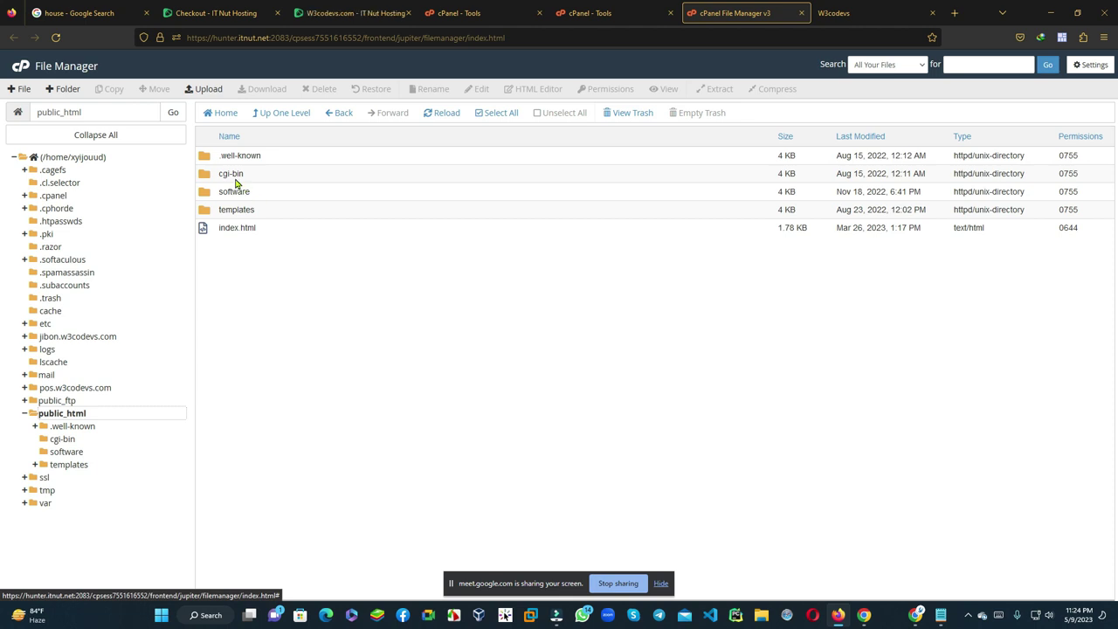
{"action": "left_click", "coordinate": [253, 178]}
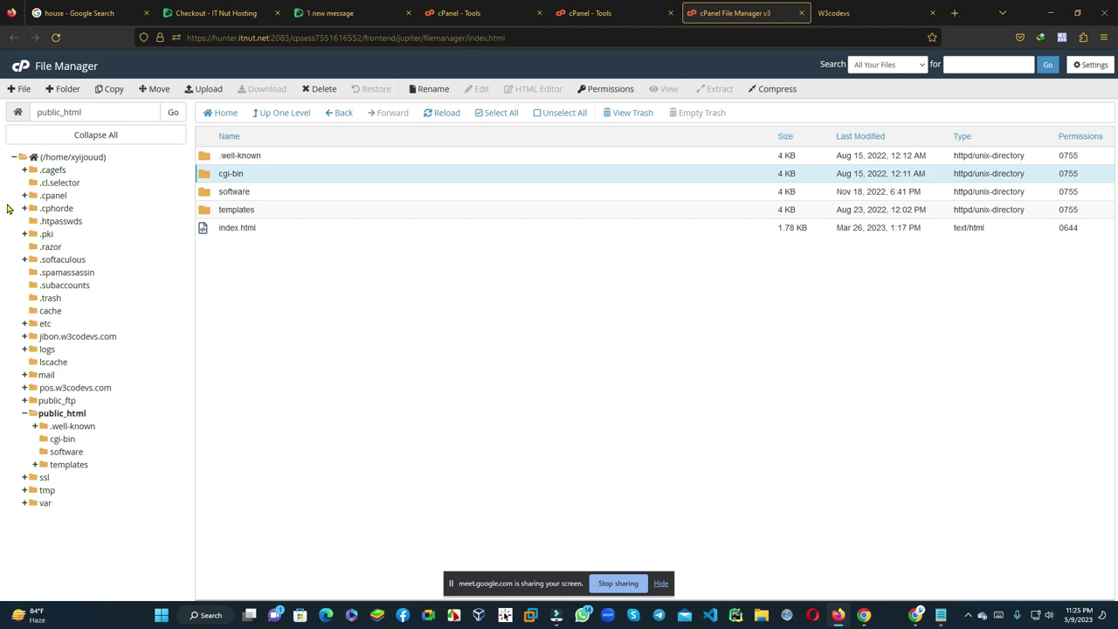
Step: Start a new file in public_html, cancel it, and go back to the cPanel Tools tab
{"action": "left_click", "coordinate": [18, 93]}
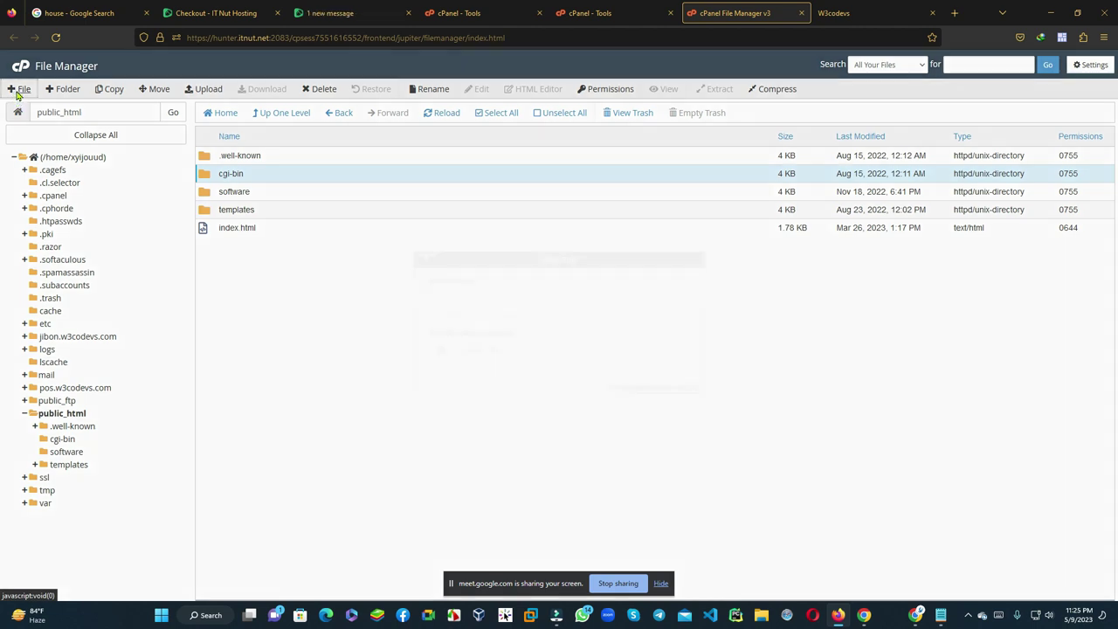
{"action": "left_click", "coordinate": [687, 388]}
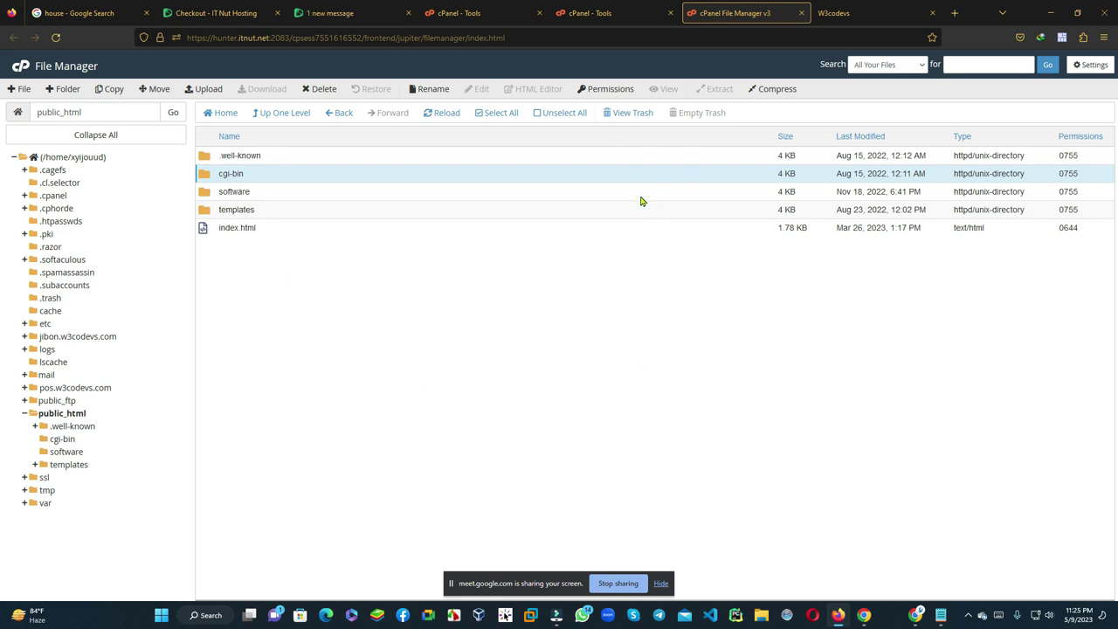
{"action": "left_click", "coordinate": [600, 13]}
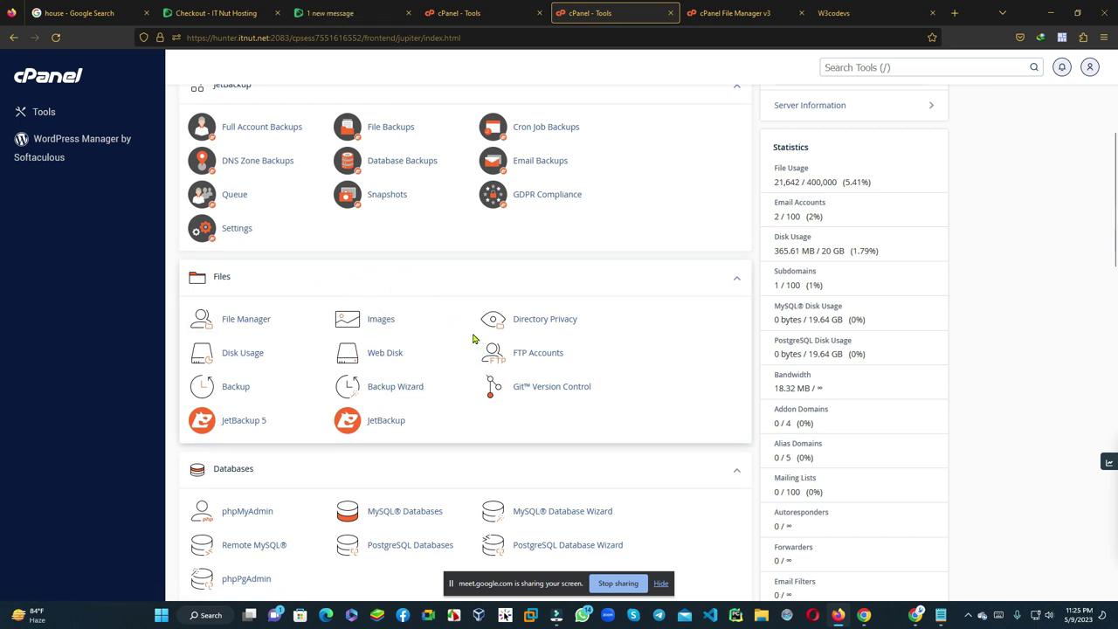
Step: Close File Manager, briefly open and close phpMyAdmin, then open MySQL Databases in a background tab
{"action": "scroll", "coordinate": [457, 314], "scroll_direction": "down", "scroll_amount": 3}
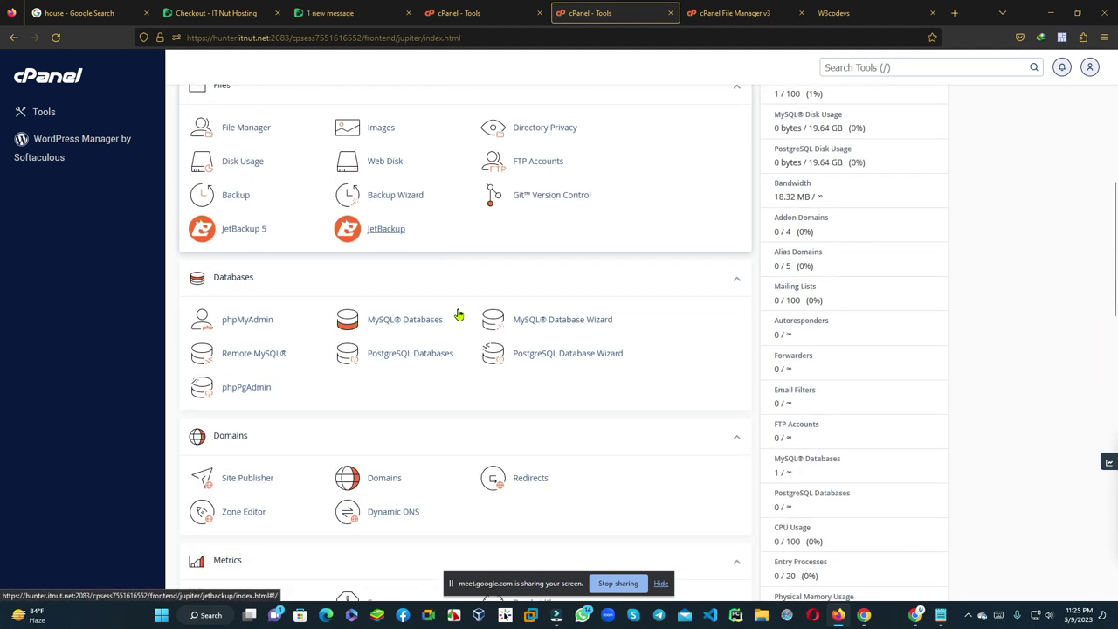
{"action": "left_click", "coordinate": [801, 13]}
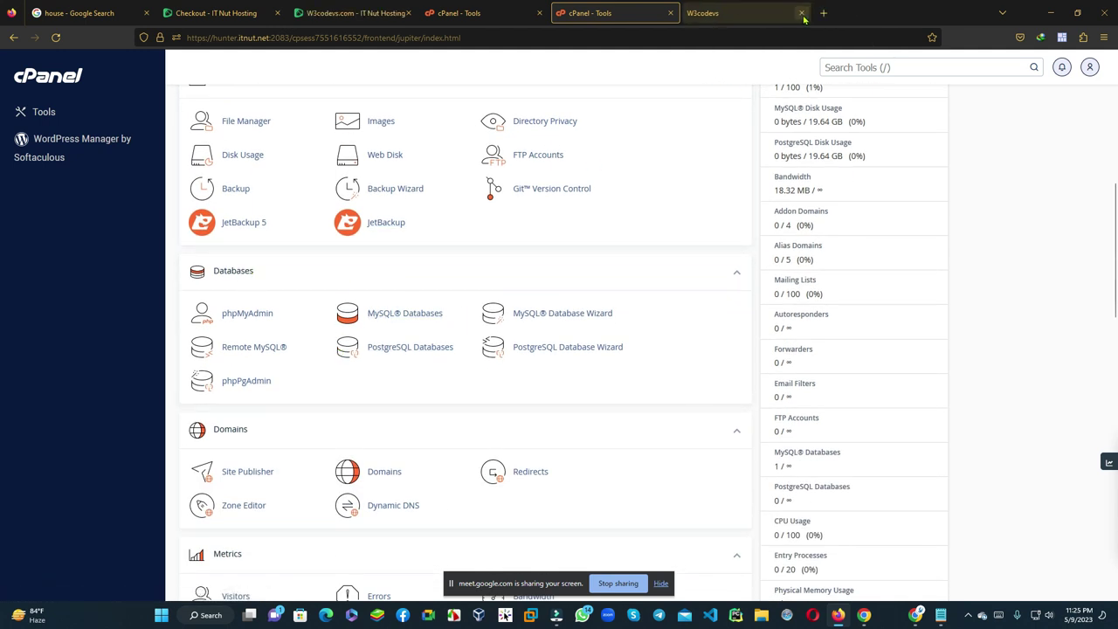
{"action": "middle_click", "coordinate": [253, 315]}
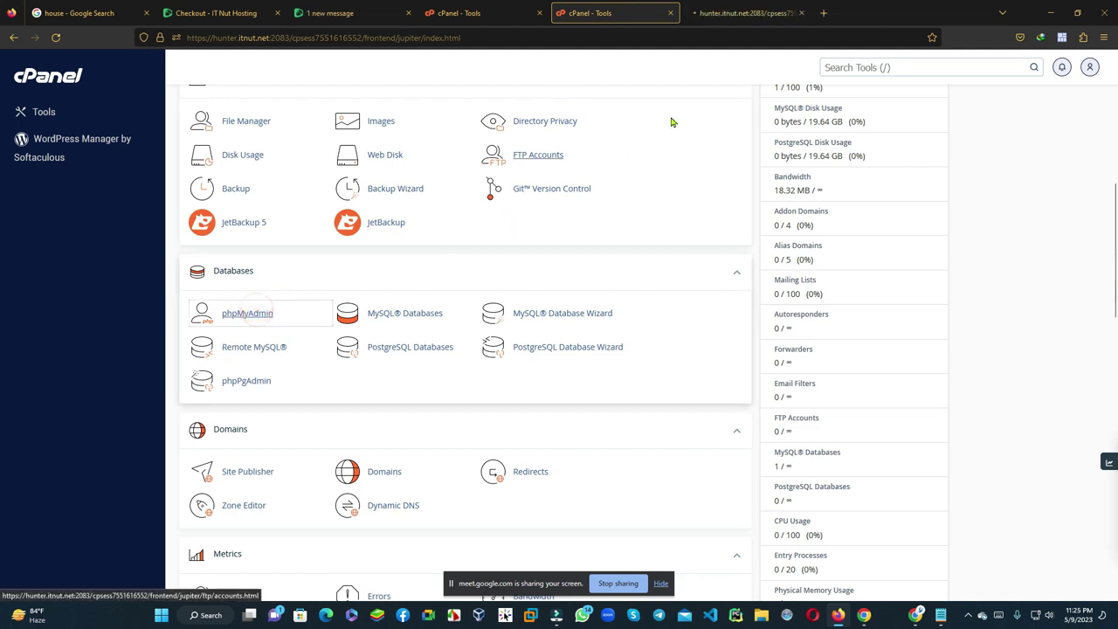
{"action": "left_click", "coordinate": [738, 20]}
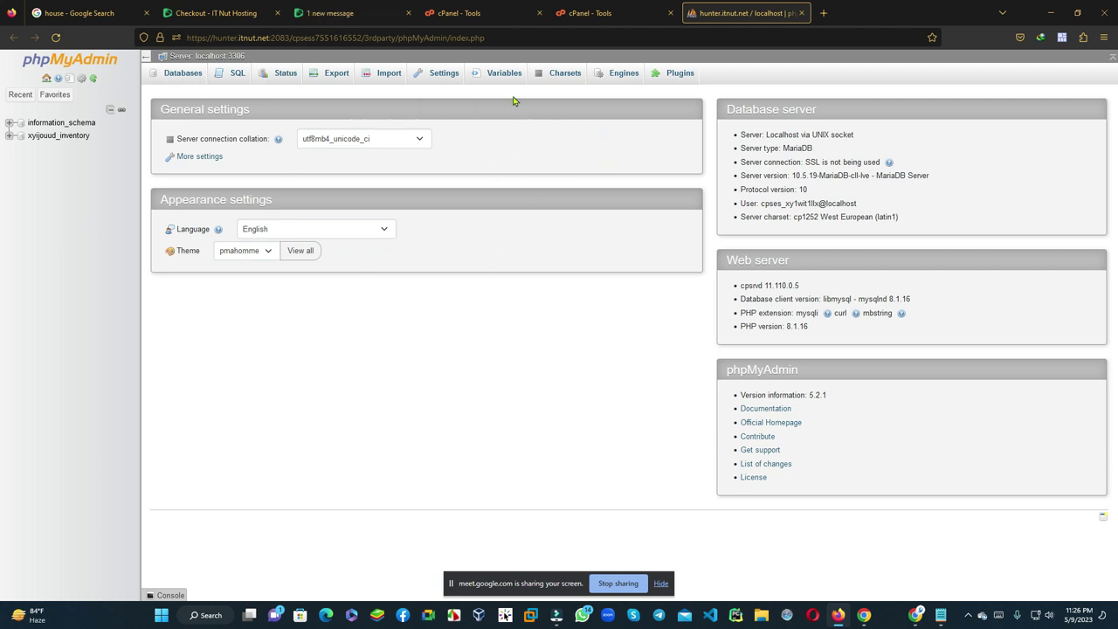
{"action": "left_click", "coordinate": [802, 13]}
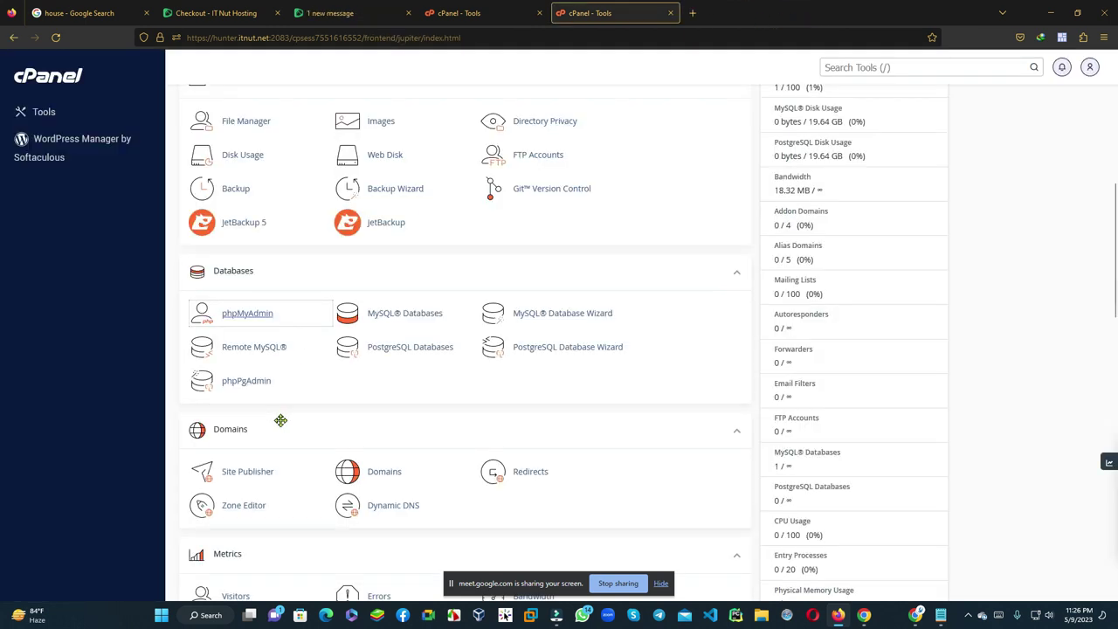
{"action": "middle_click", "coordinate": [422, 316]}
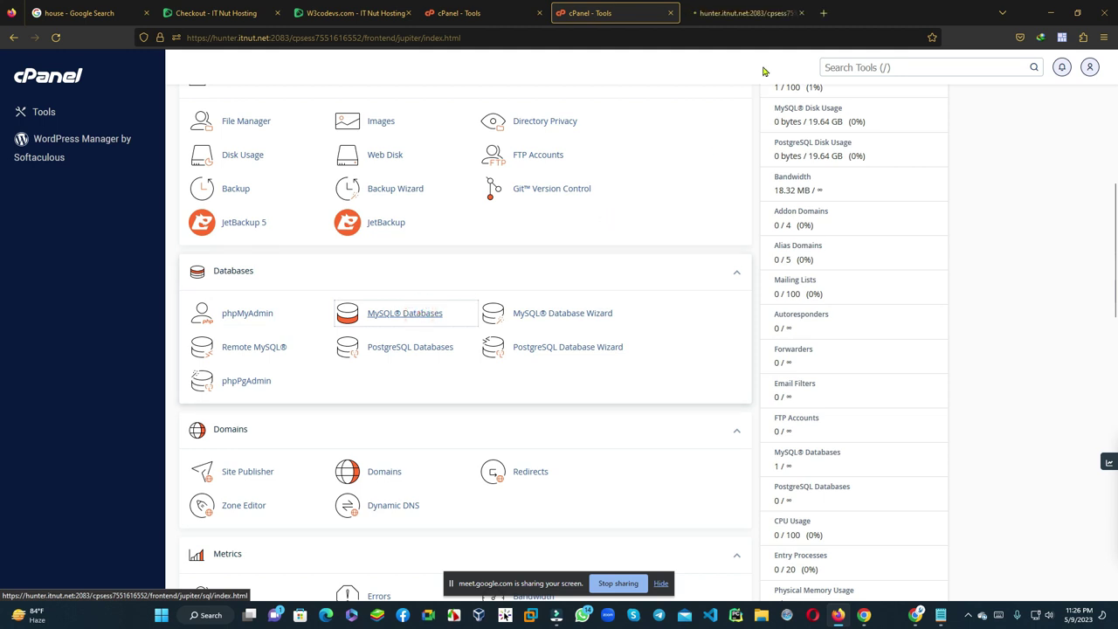
Step: Review the MySQL Databases page with its single 4.3 MB inventory database, then close it
{"action": "left_click", "coordinate": [744, 13]}
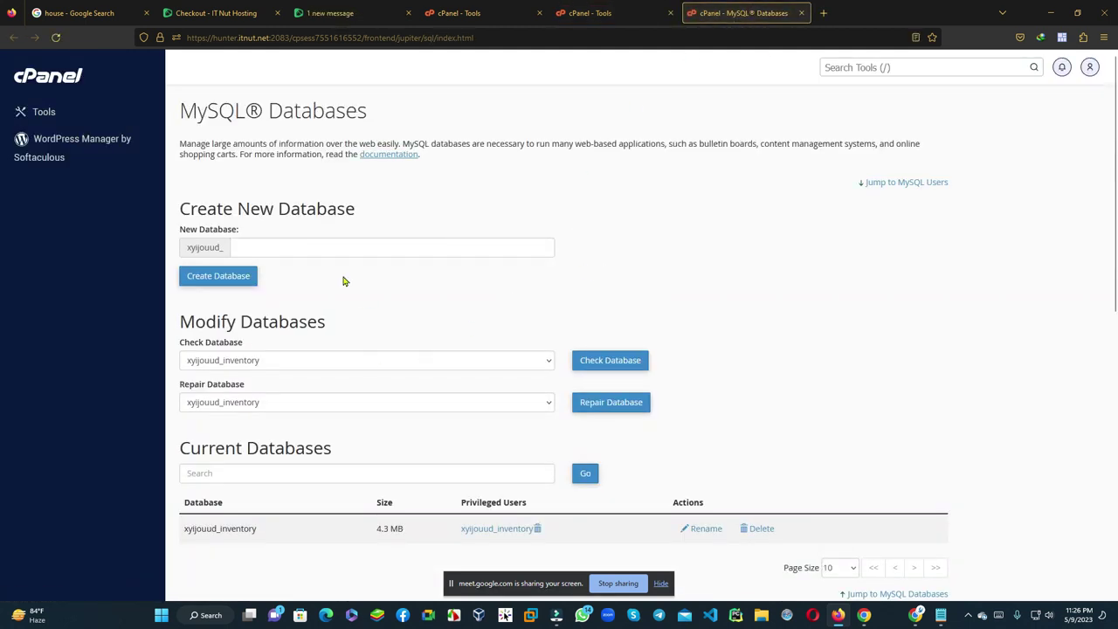
{"action": "left_click", "coordinate": [295, 244]}
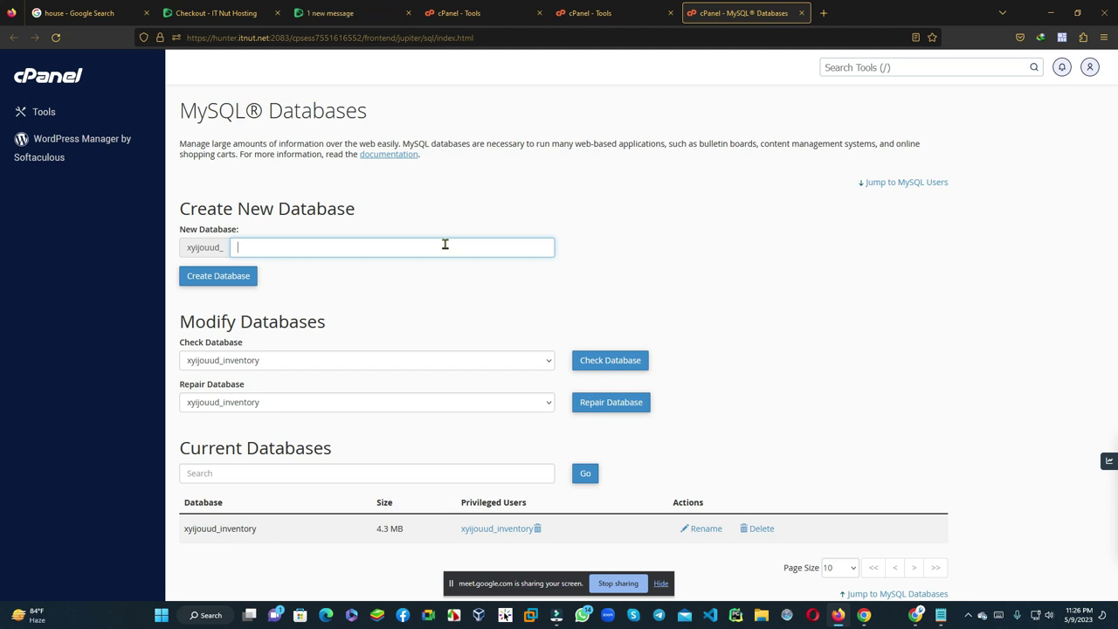
{"action": "scroll", "coordinate": [428, 297], "scroll_direction": "down", "scroll_amount": 2}
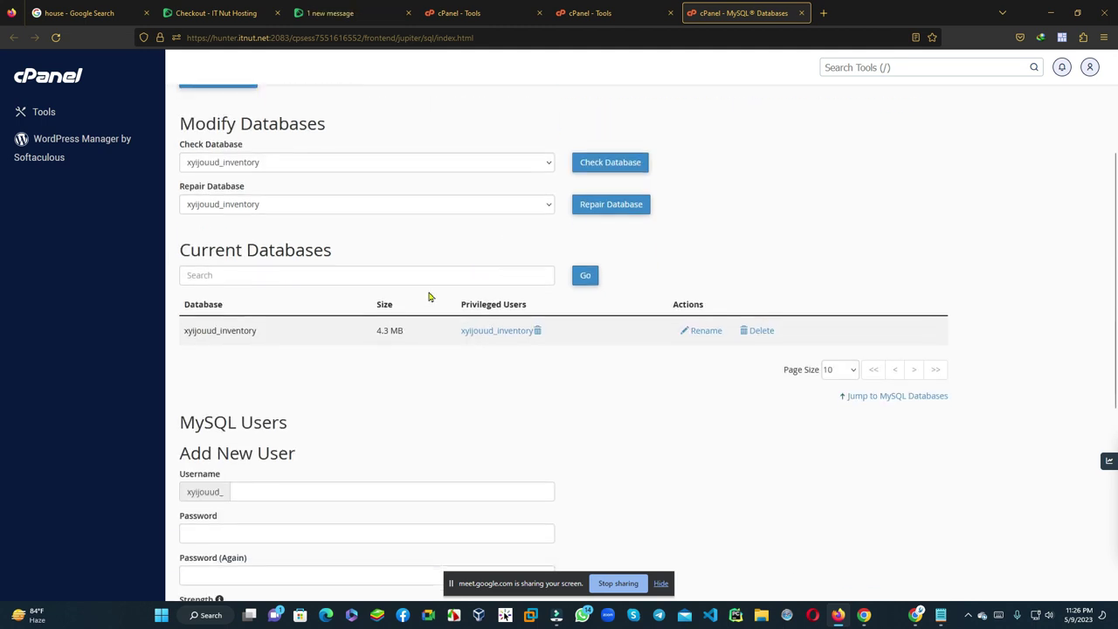
{"action": "scroll", "coordinate": [323, 347], "scroll_direction": "down", "scroll_amount": 4}
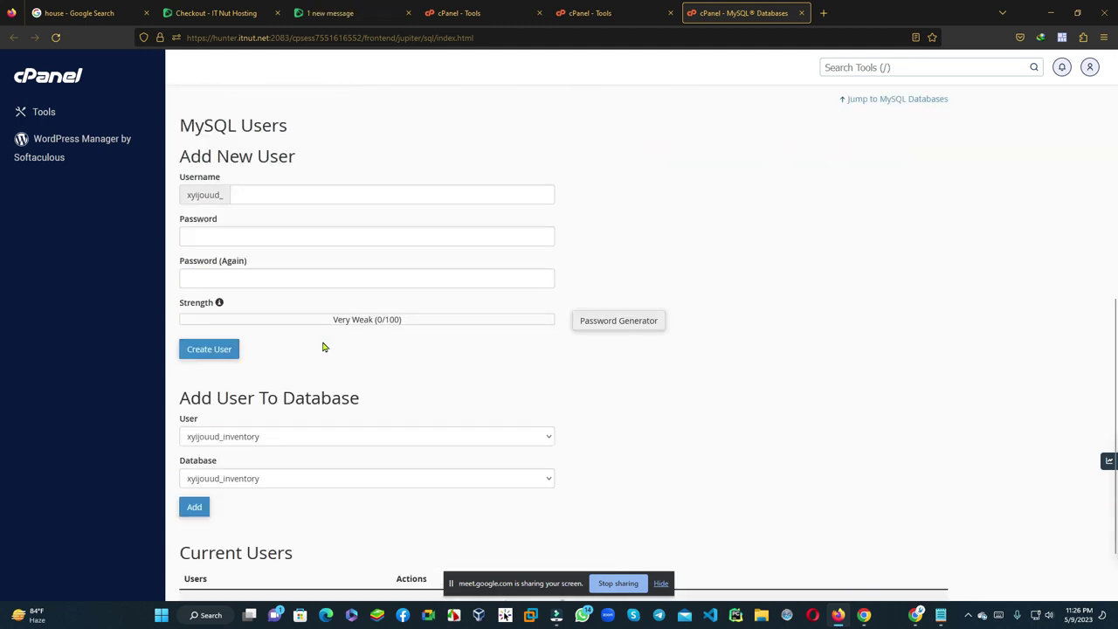
{"action": "scroll", "coordinate": [614, 337], "scroll_direction": "up", "scroll_amount": 10}
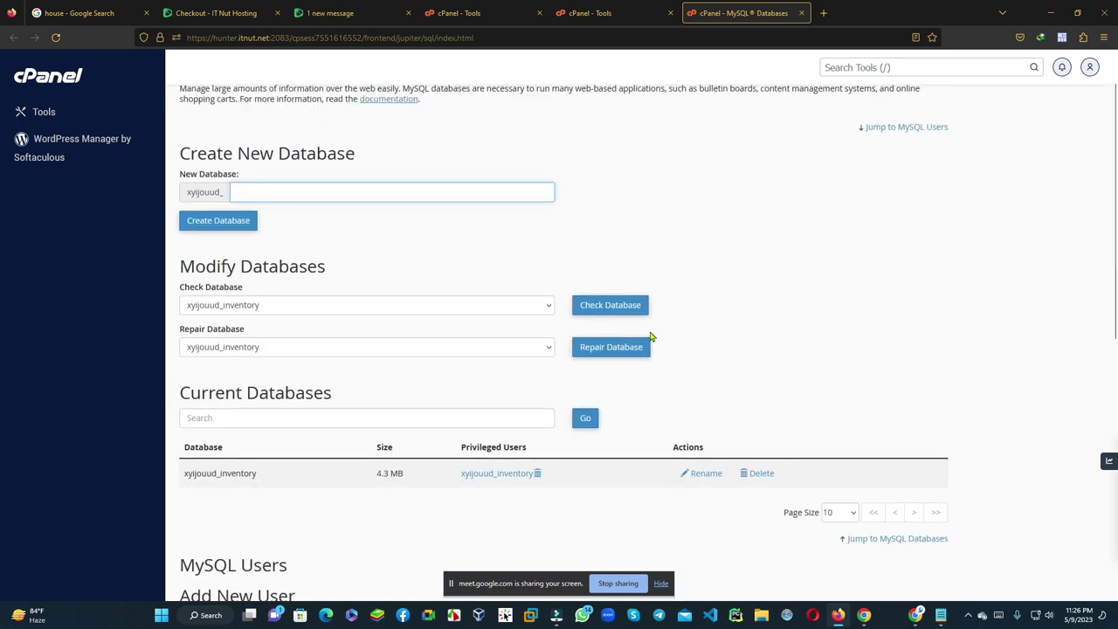
{"action": "left_click", "coordinate": [801, 13]}
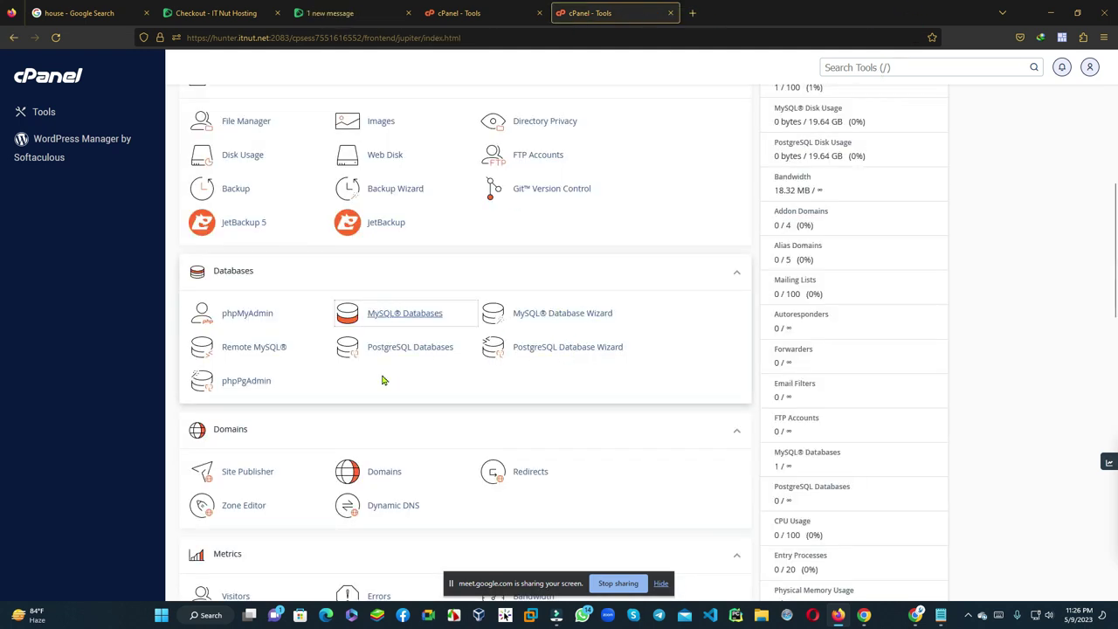
{"action": "scroll", "coordinate": [569, 369], "scroll_direction": "down", "scroll_amount": 1}
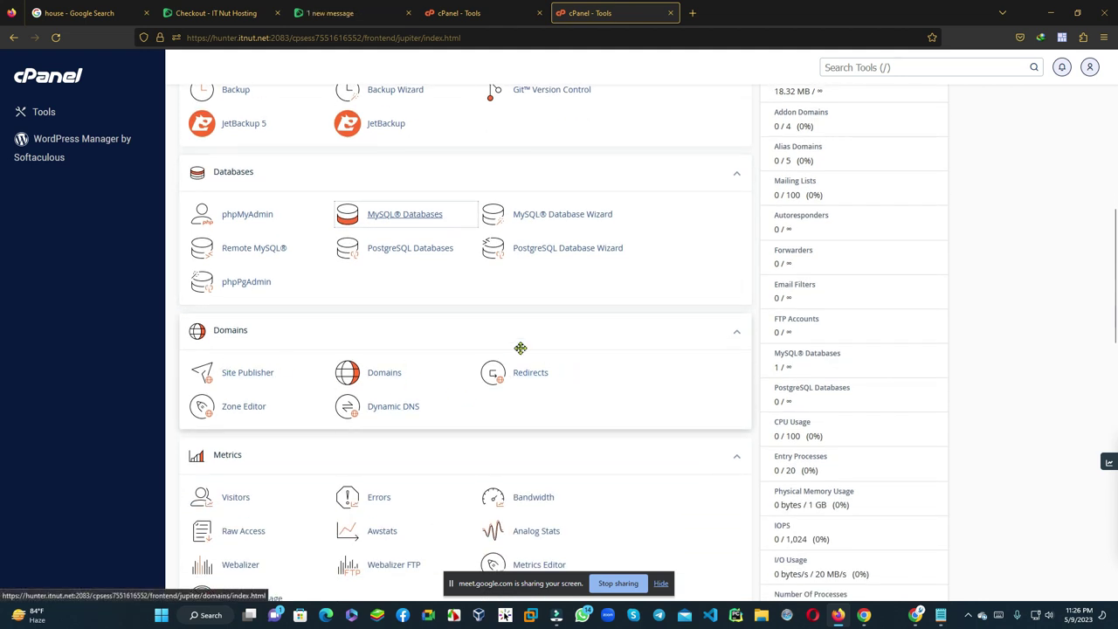
{"action": "middle_click", "coordinate": [384, 372]}
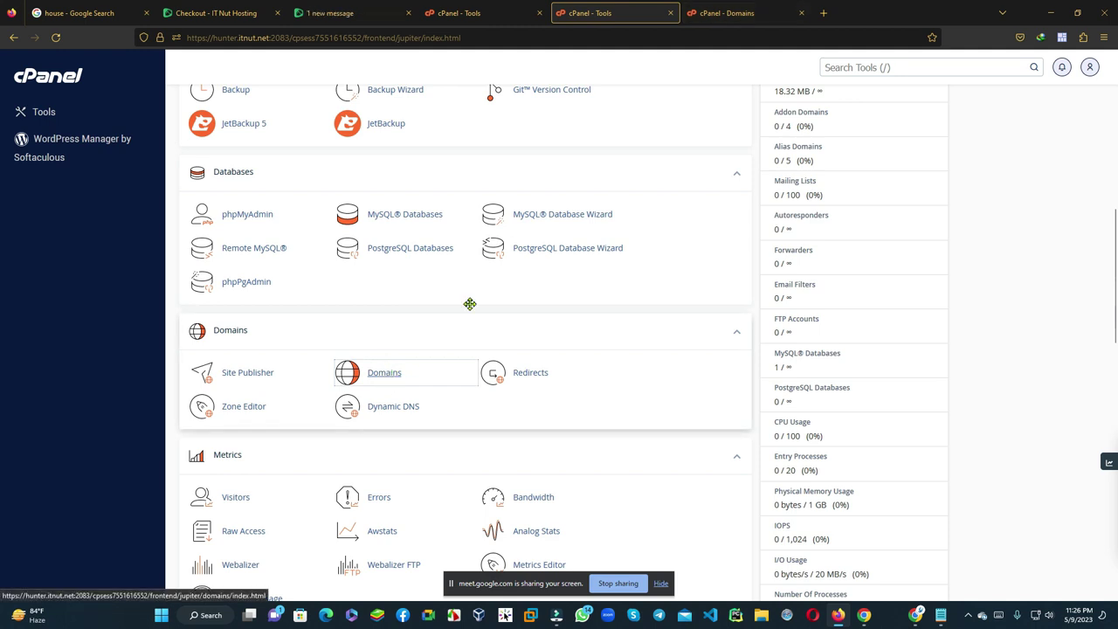
{"action": "key", "text": "ctrl+Tab"}
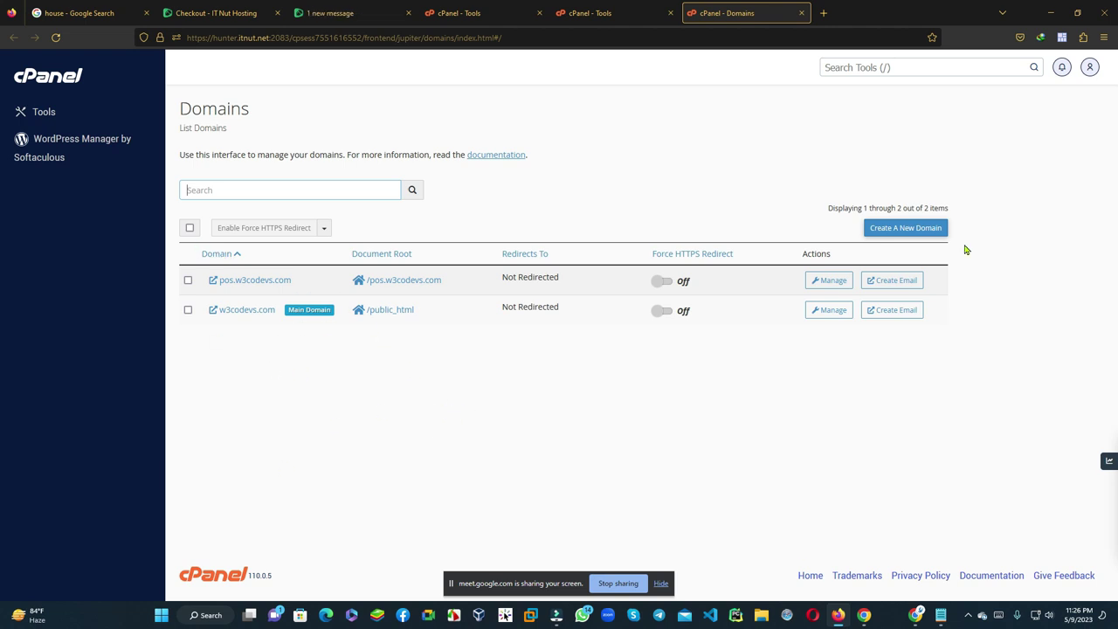
{"action": "left_click", "coordinate": [900, 230]}
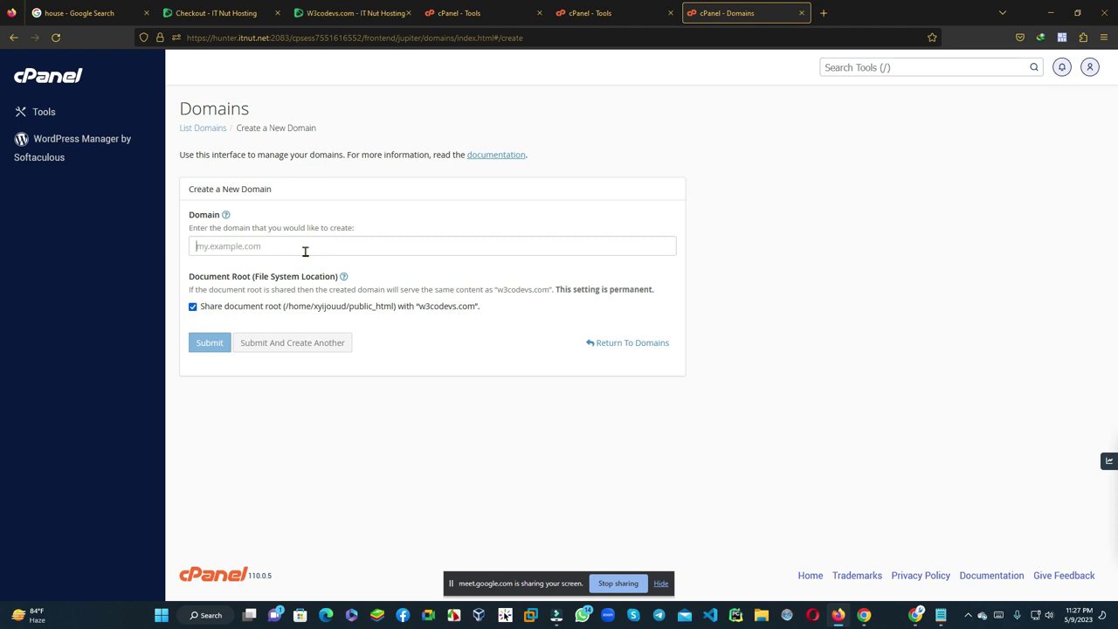
{"action": "left_click", "coordinate": [305, 250]}
{"action": "type", "text": "n"}
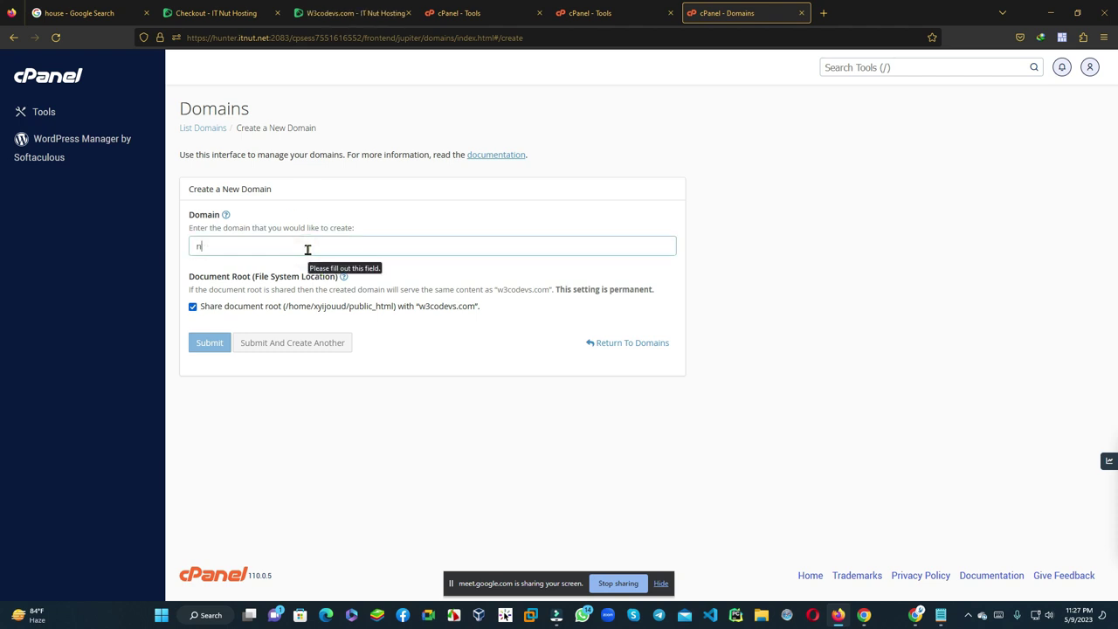
{"action": "type", "text": "usrat."}
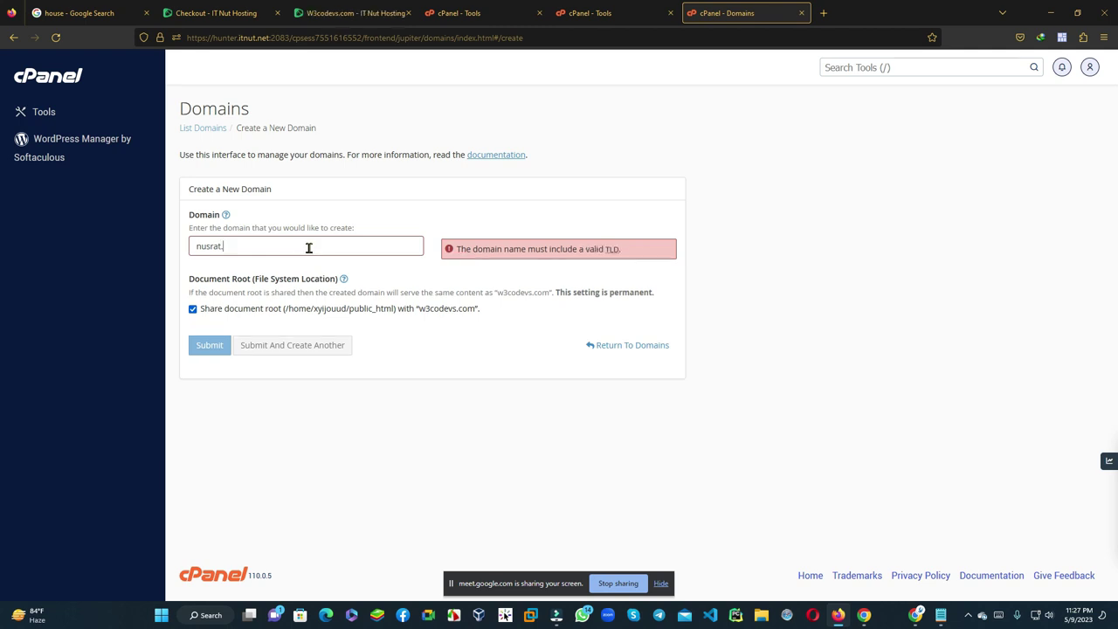
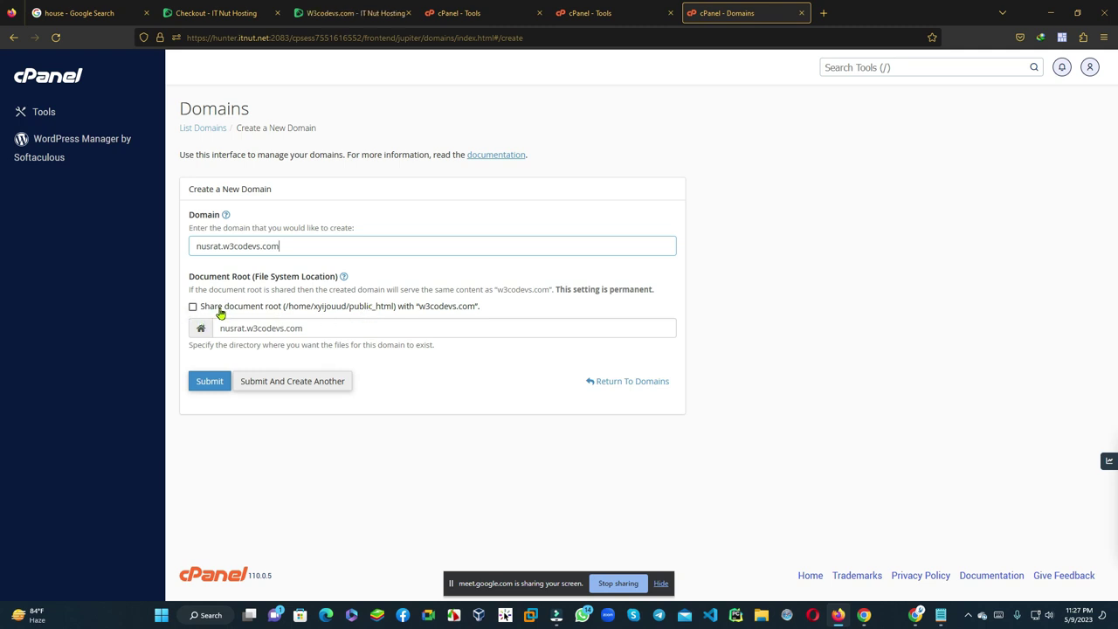
{"action": "left_click", "coordinate": [209, 388]}
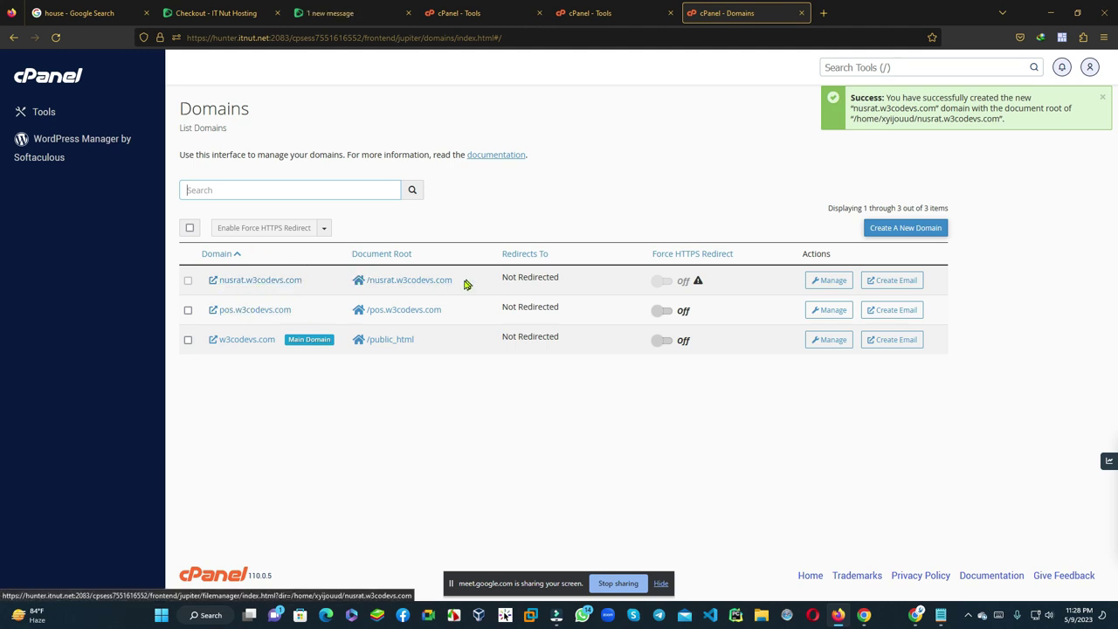
{"action": "middle_click", "coordinate": [429, 285]}
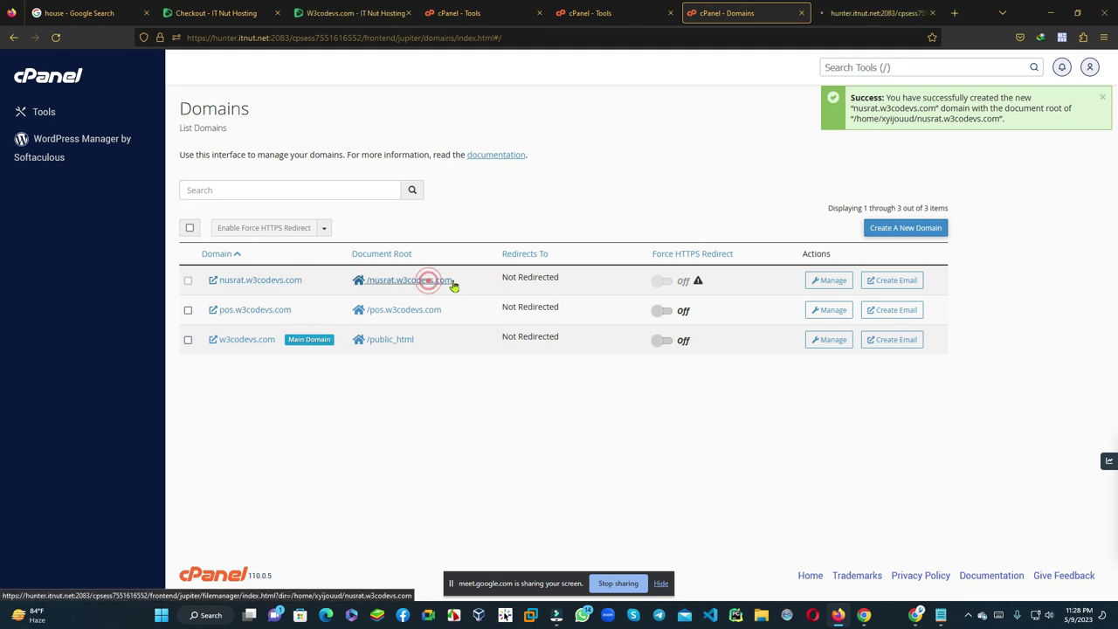
{"action": "left_click", "coordinate": [867, 14]}
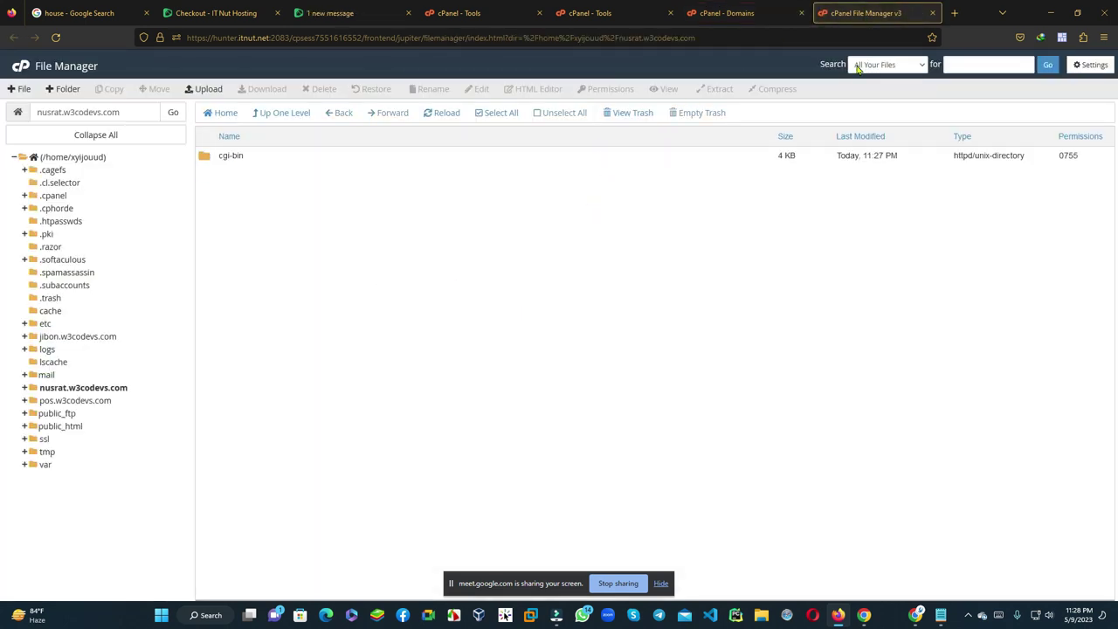
{"action": "left_click", "coordinate": [934, 14]}
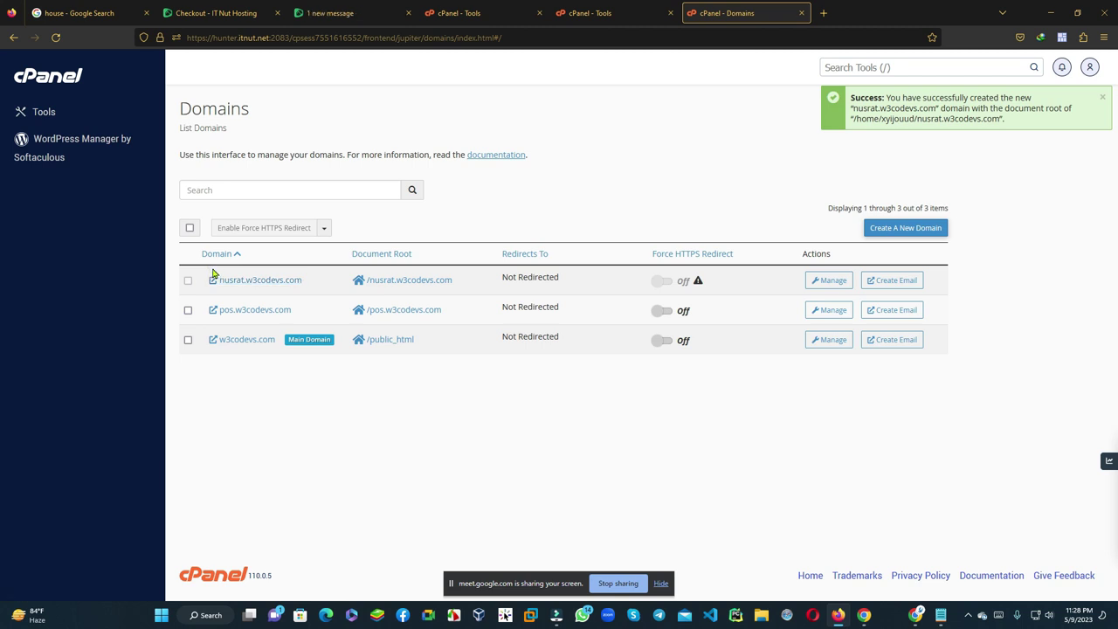
{"action": "left_click", "coordinate": [318, 274]}
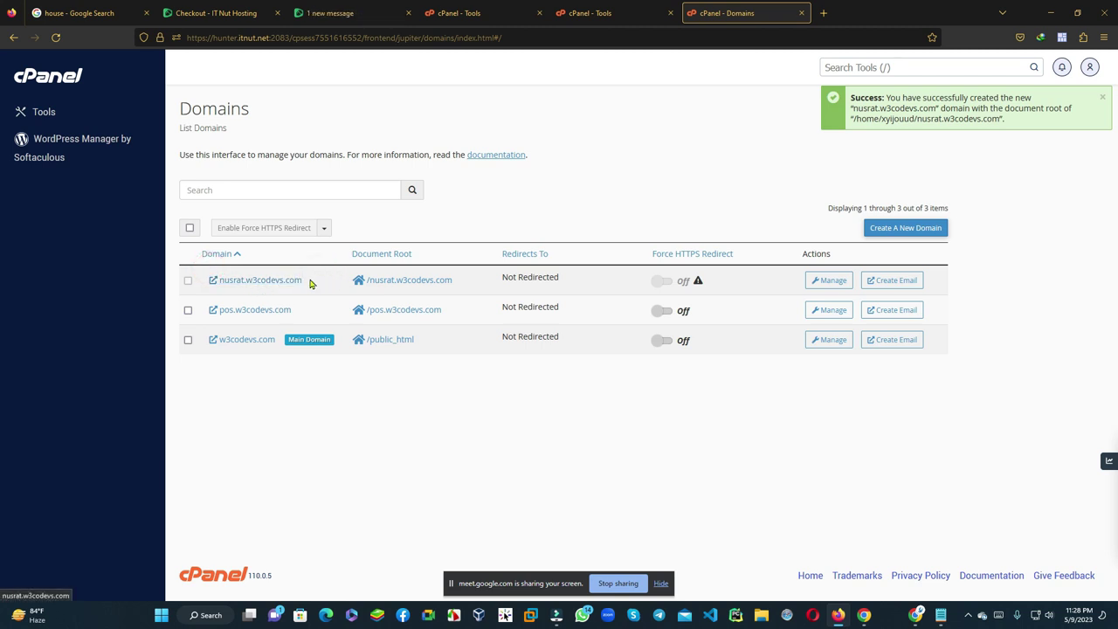
{"action": "left_click", "coordinate": [289, 279]}
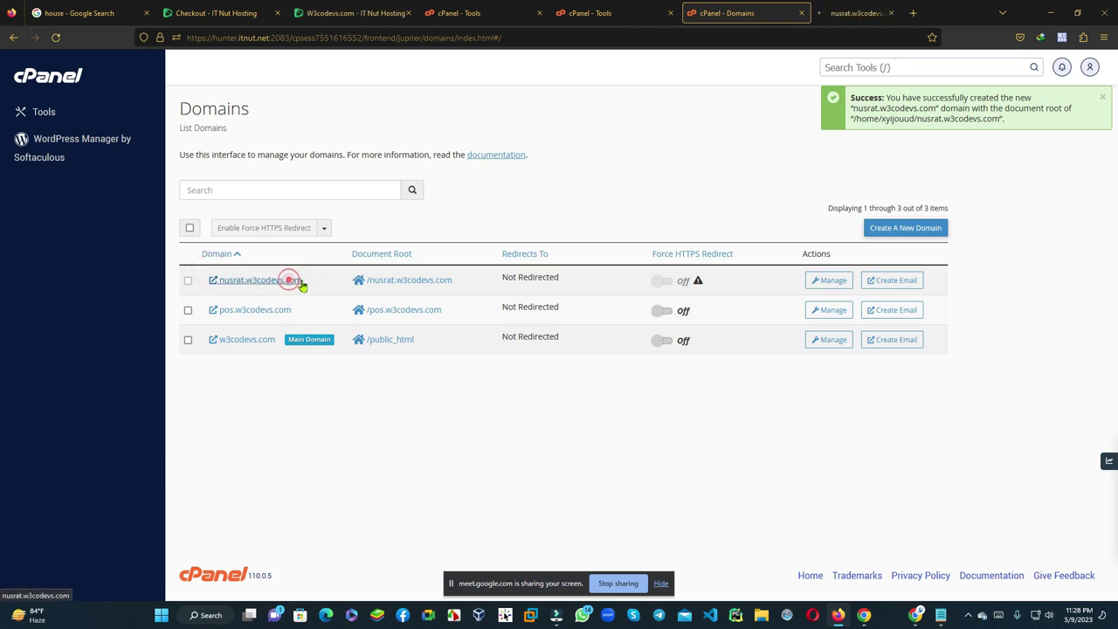
{"action": "left_click", "coordinate": [862, 13]}
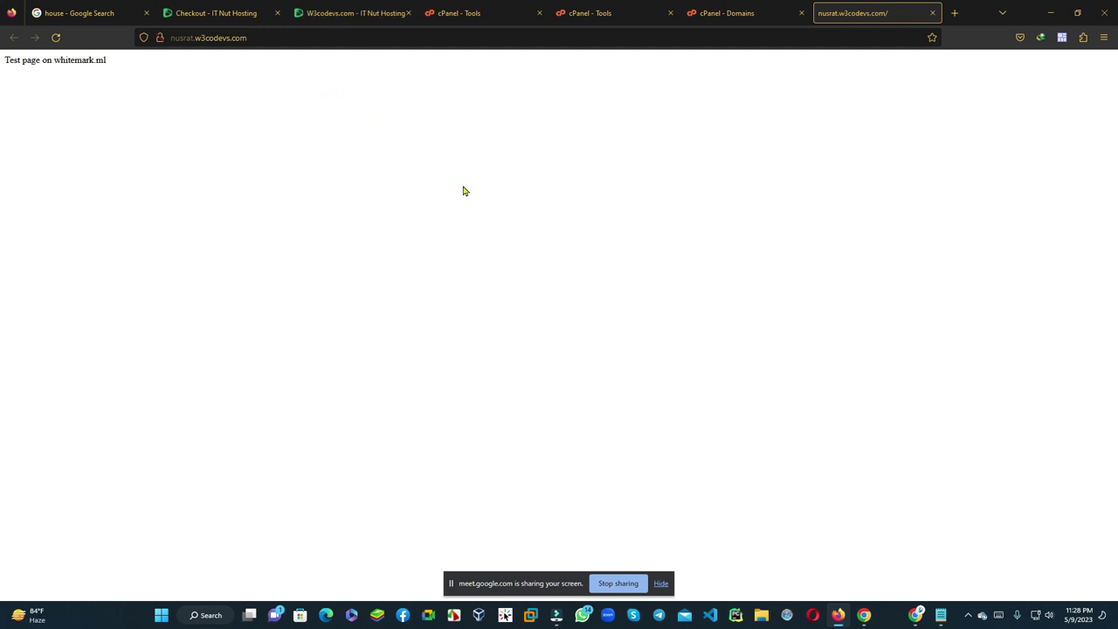
{"action": "left_click", "coordinate": [932, 13]}
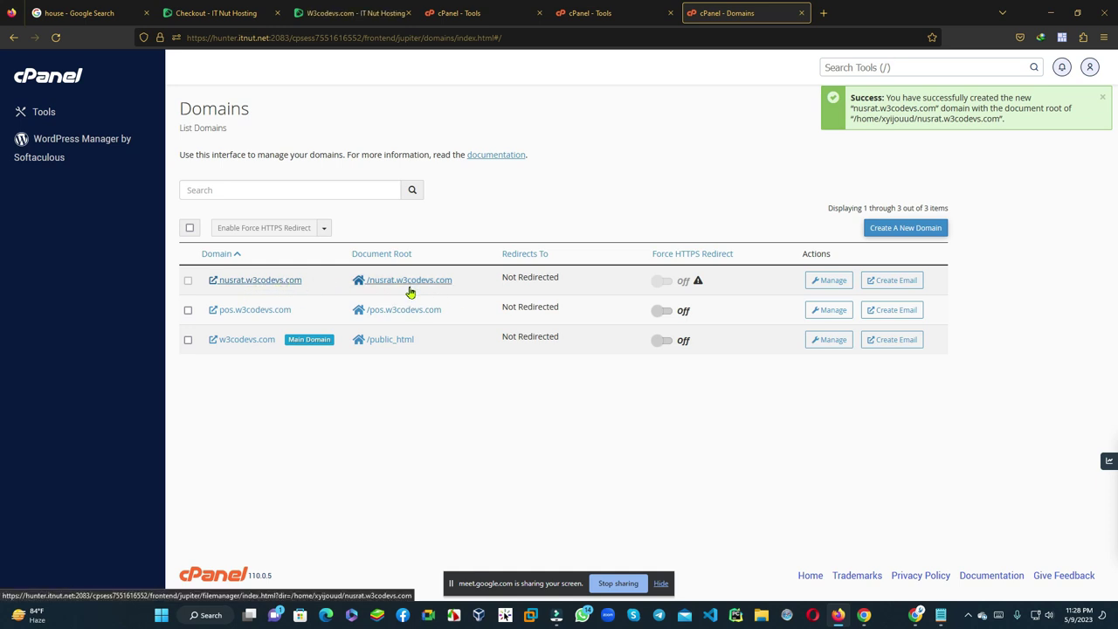
Step: Open File Manager from Tools in a new tab, then bring up a blank Create a New Domain form
{"action": "left_click", "coordinate": [594, 12]}
{"action": "scroll", "coordinate": [432, 372], "scroll_direction": "up", "scroll_amount": 3}
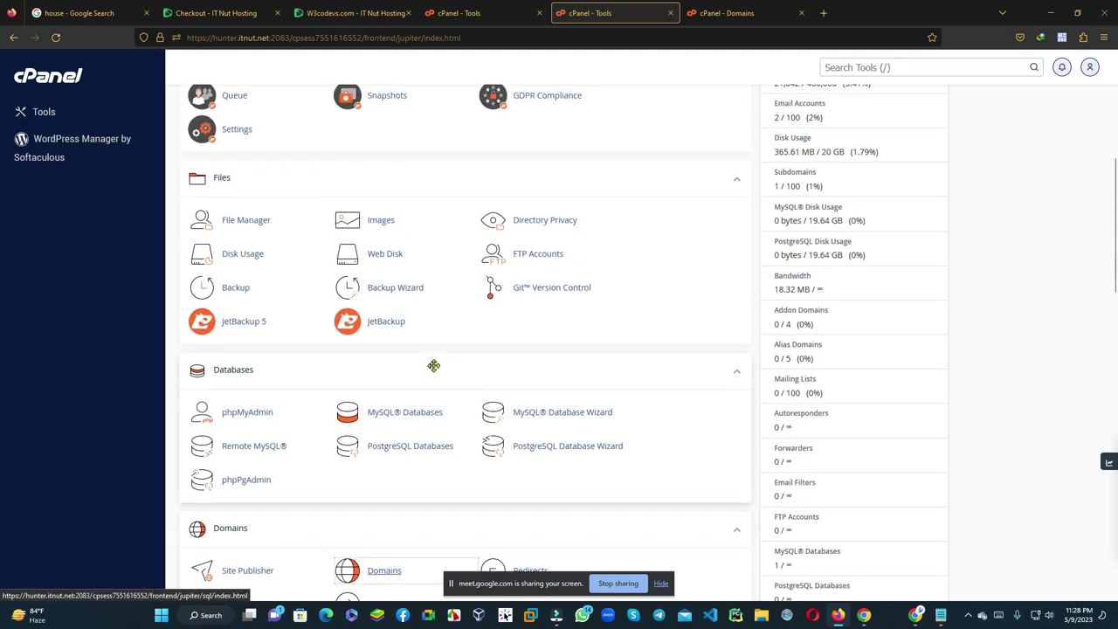
{"action": "scroll", "coordinate": [367, 363], "scroll_direction": "up", "scroll_amount": 1}
{"action": "left_click", "coordinate": [247, 320]}
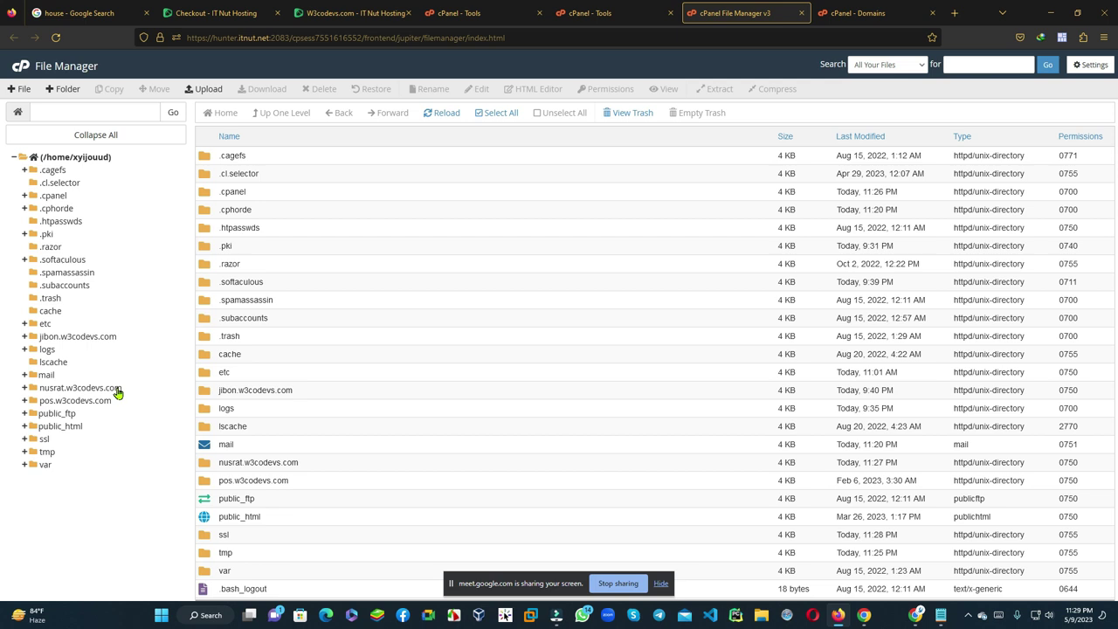
{"action": "left_click", "coordinate": [861, 13]}
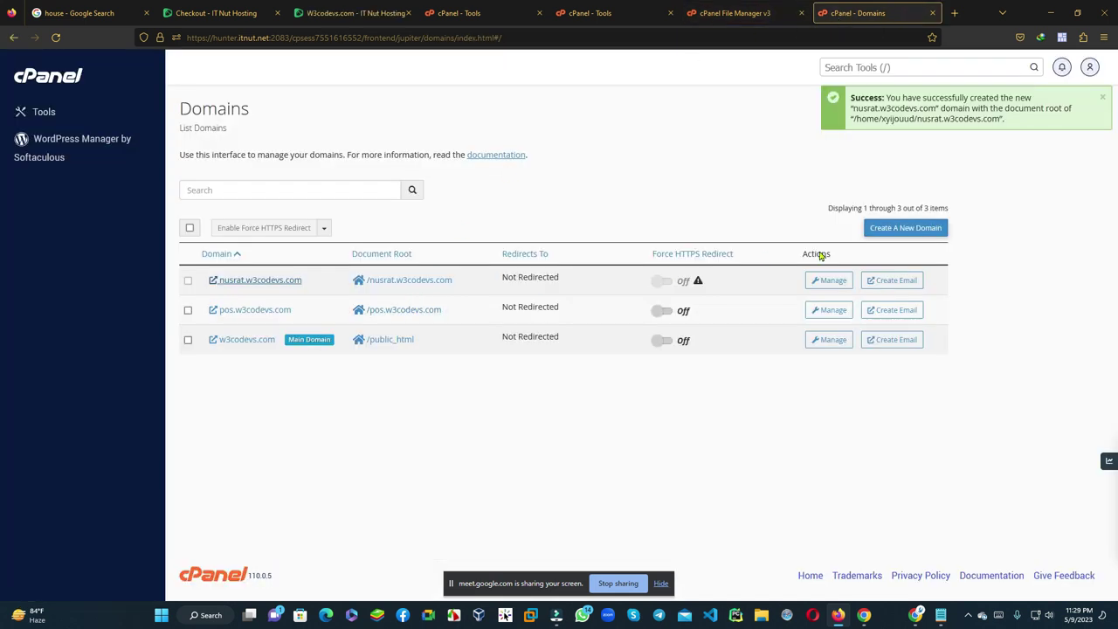
{"action": "left_click", "coordinate": [895, 229]}
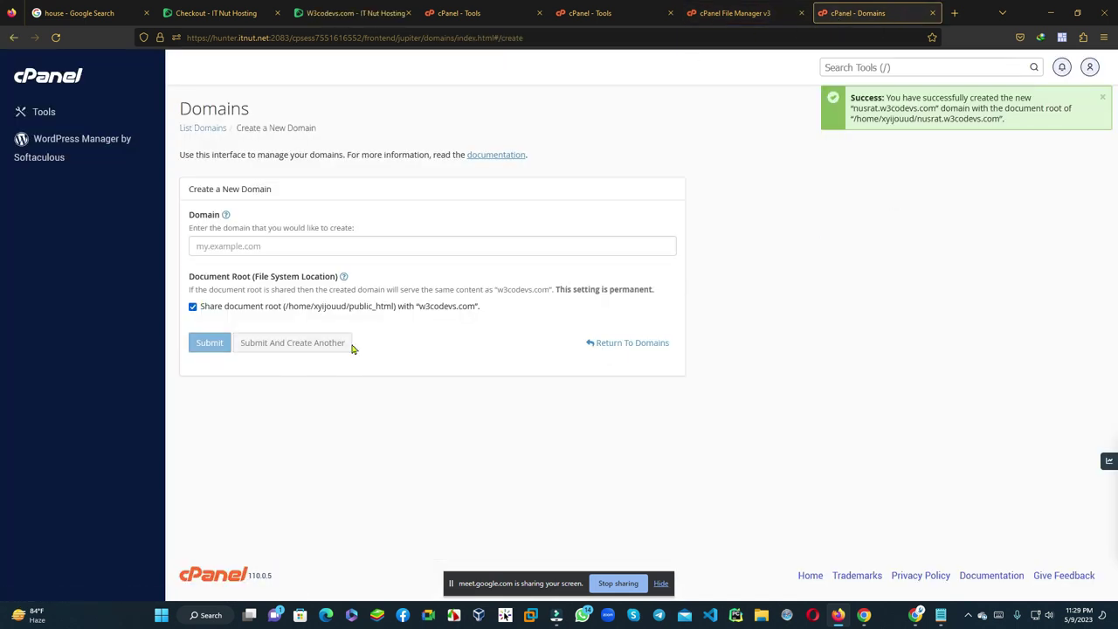
{"action": "left_click", "coordinate": [251, 241]}
{"action": "type", "text": "afahfg"}
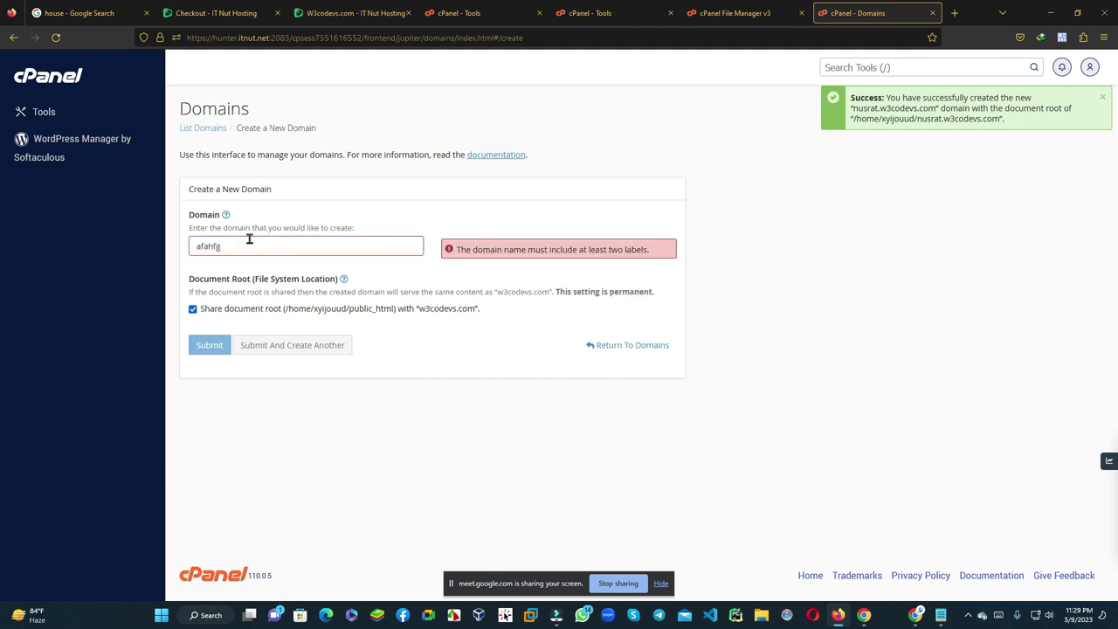
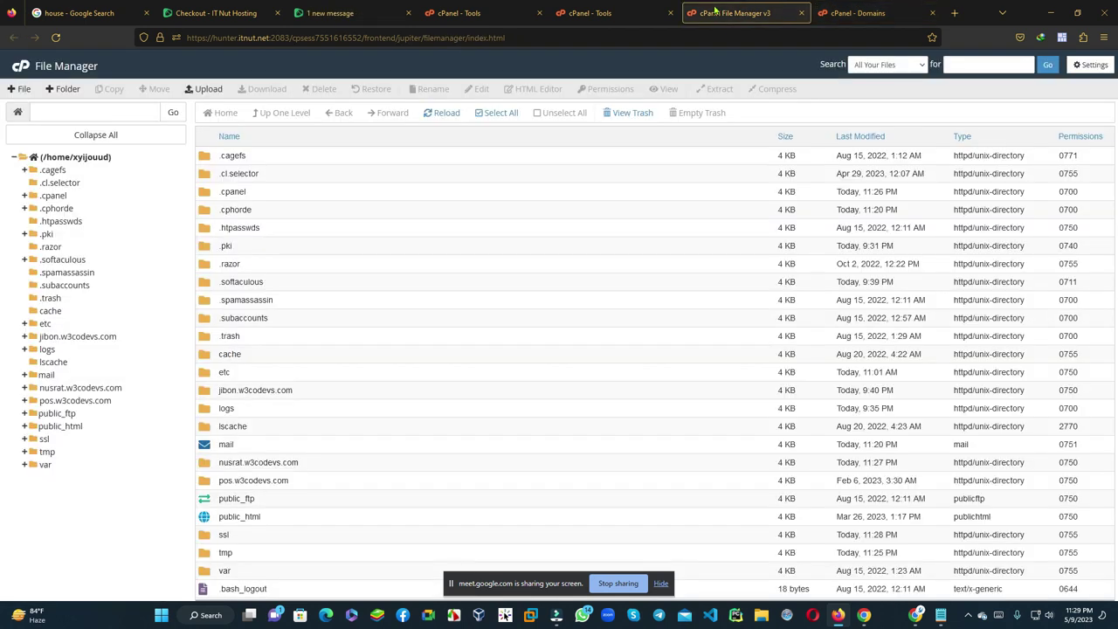
{"action": "left_click", "coordinate": [737, 13]}
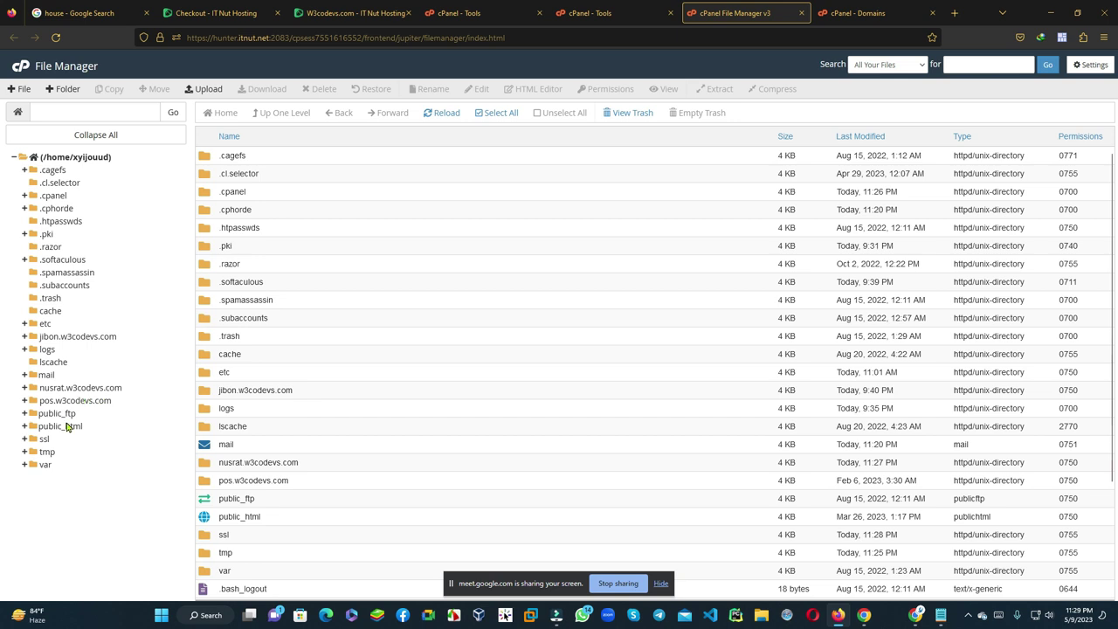
{"action": "left_click", "coordinate": [69, 426]}
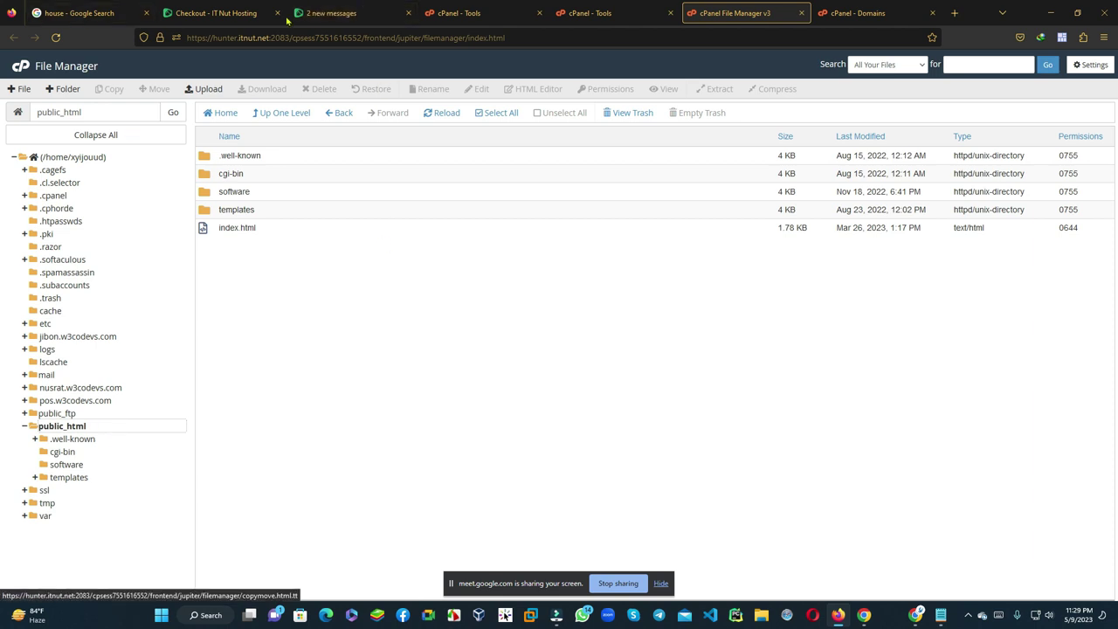
Step: Close the create-domain tab and return the File Manager tab to the cPanel Tools page
{"action": "left_click", "coordinate": [880, 12]}
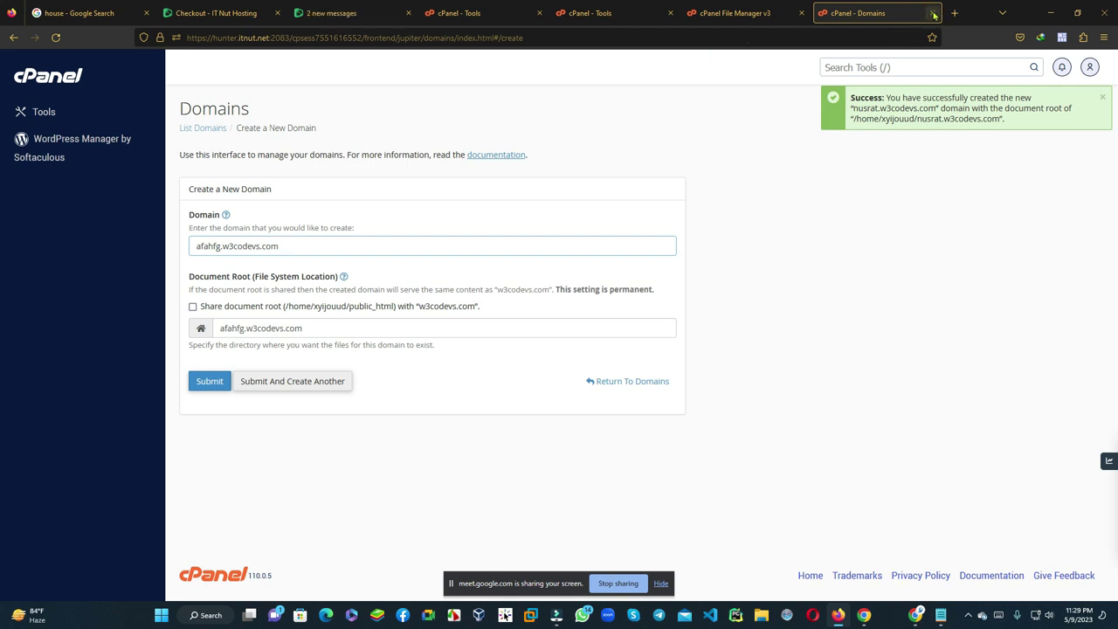
{"action": "left_click", "coordinate": [932, 13]}
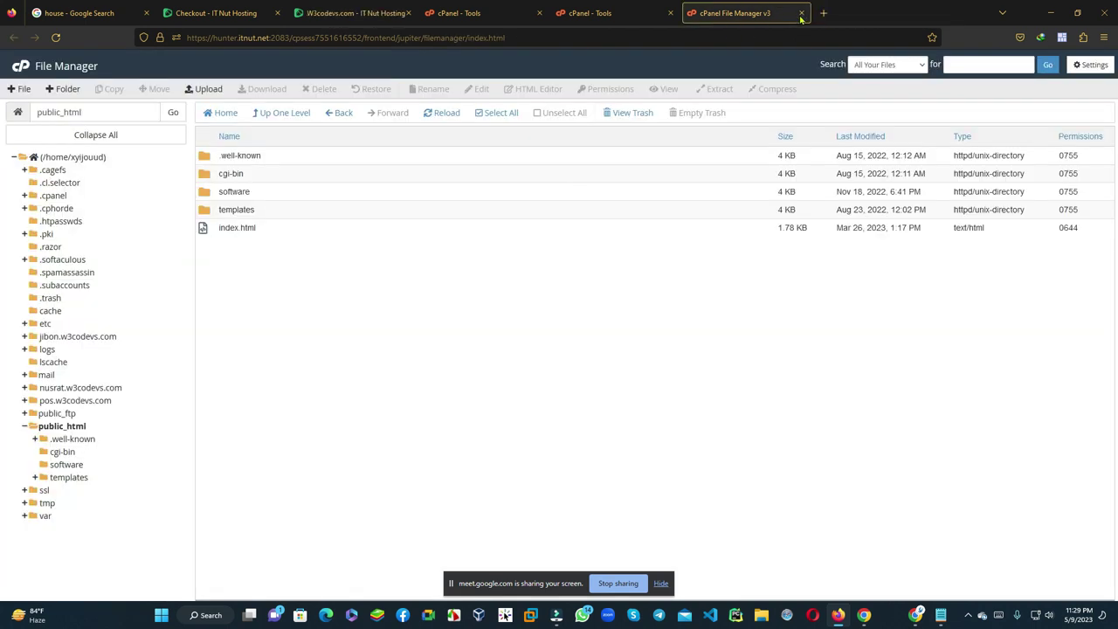
{"action": "left_click", "coordinate": [20, 65]}
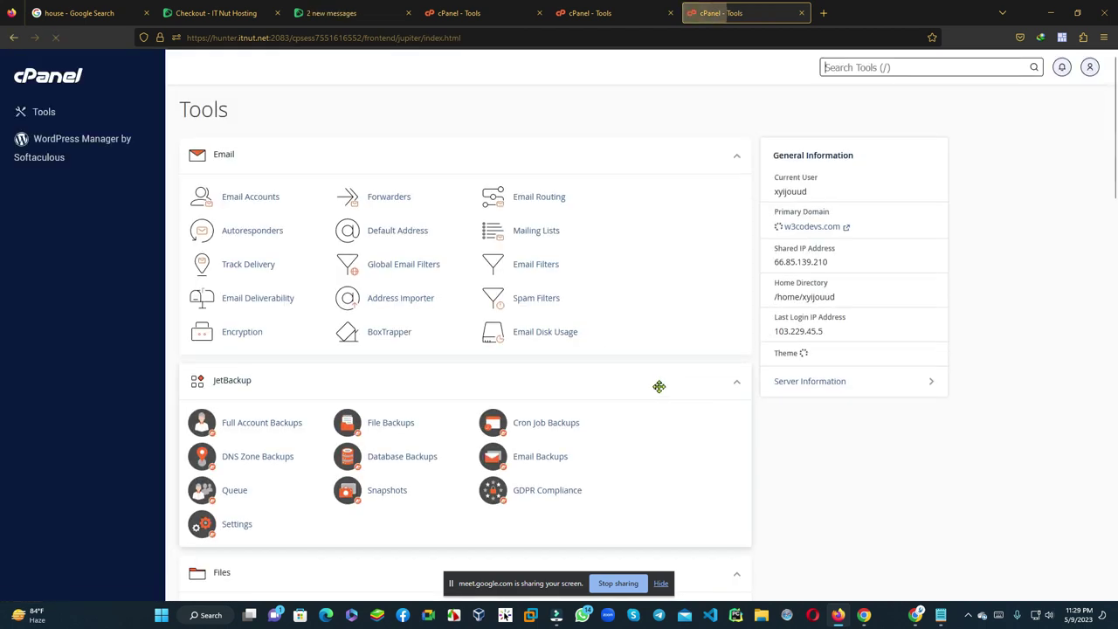
Step: Open the Domains list page, then go back to Tools and scroll to the Metrics and Security sections
{"action": "scroll", "coordinate": [611, 375], "scroll_direction": "down", "scroll_amount": 5}
{"action": "scroll", "coordinate": [558, 367], "scroll_direction": "down", "scroll_amount": 3}
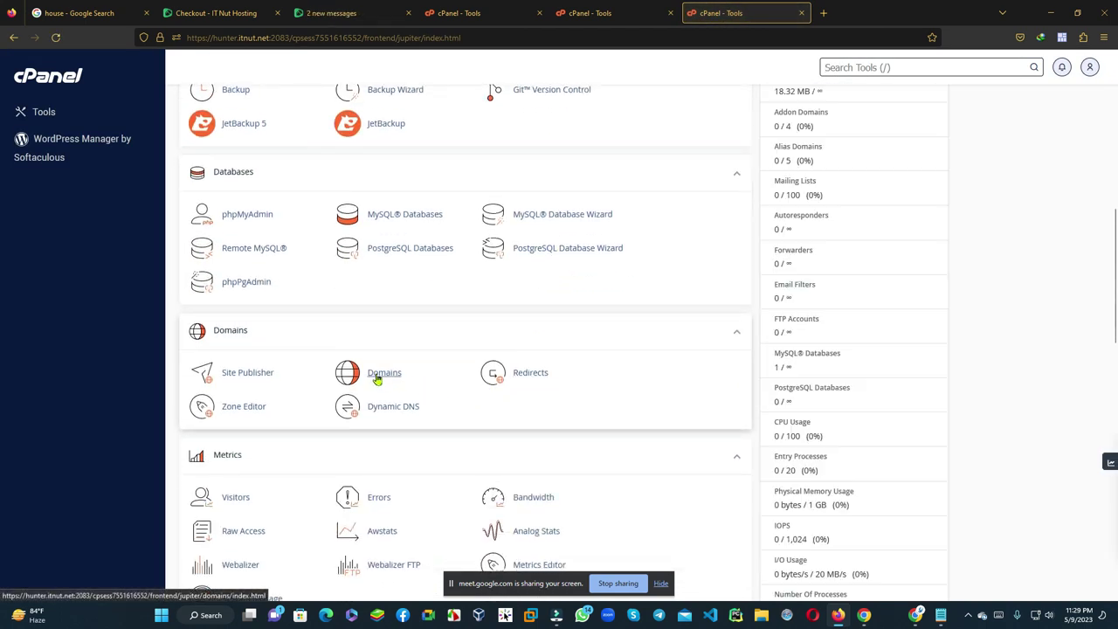
{"action": "left_click", "coordinate": [377, 374]}
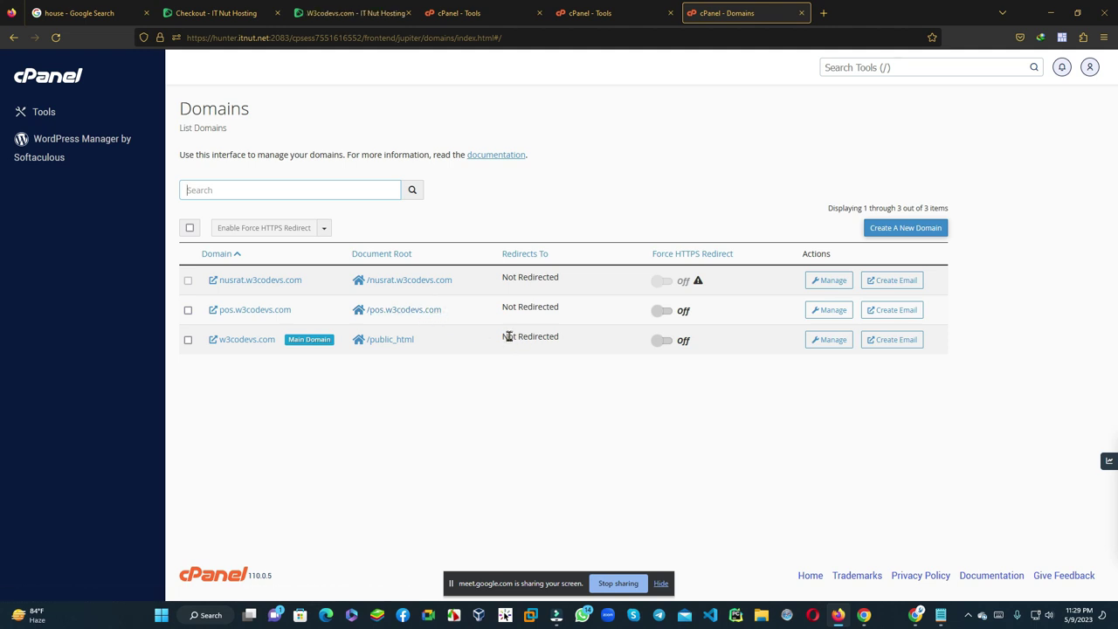
{"action": "left_click", "coordinate": [610, 13]}
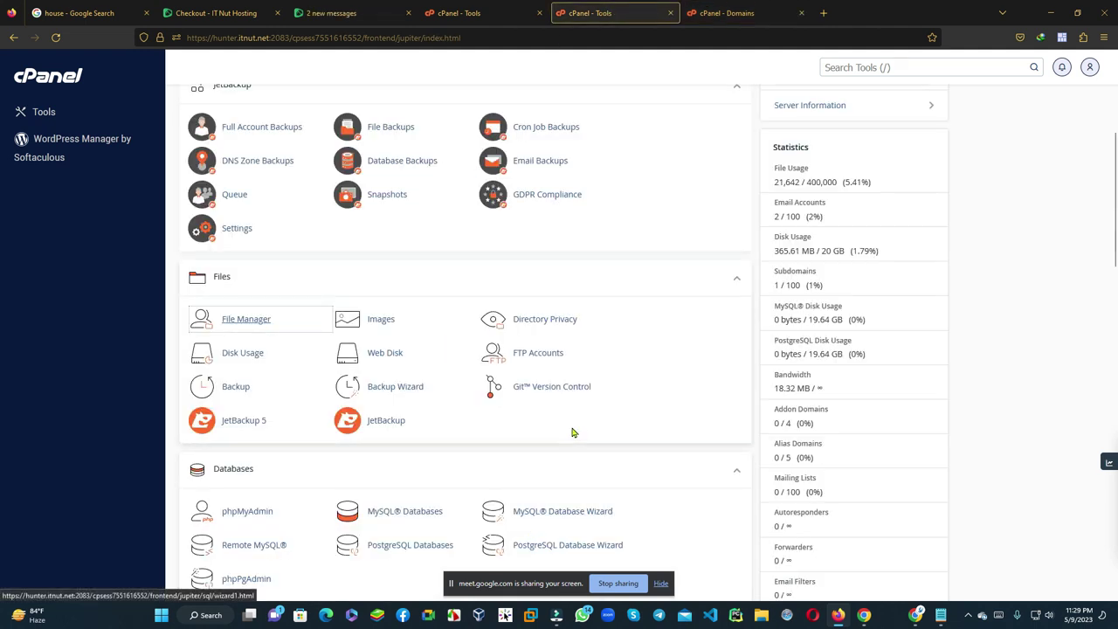
{"action": "scroll", "coordinate": [571, 429], "scroll_direction": "down", "scroll_amount": 2}
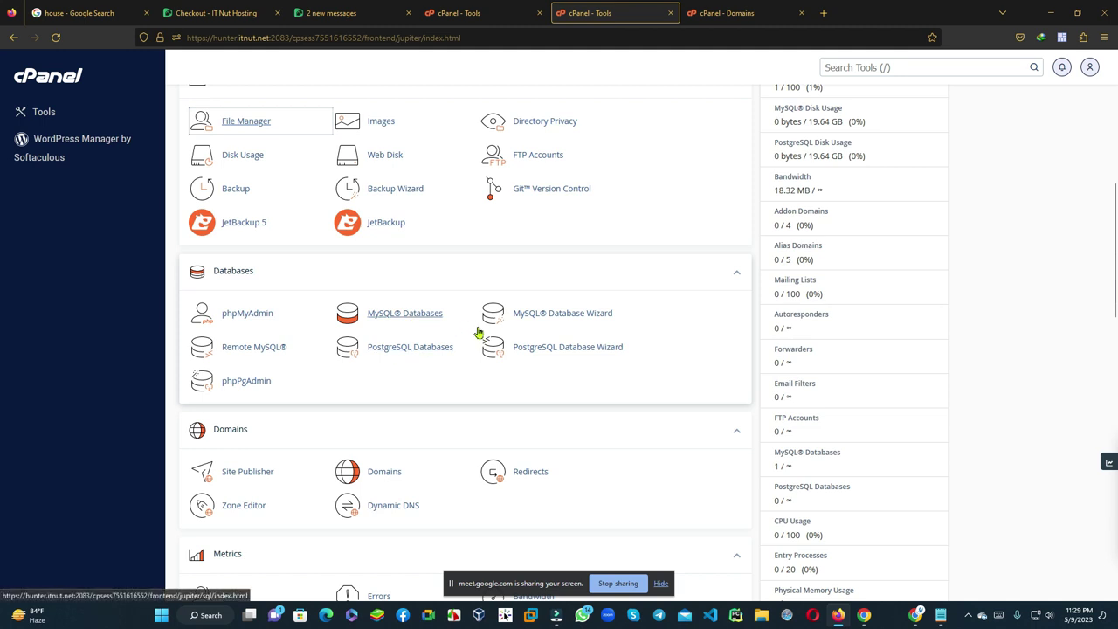
{"action": "scroll", "coordinate": [428, 387], "scroll_direction": "down", "scroll_amount": 4}
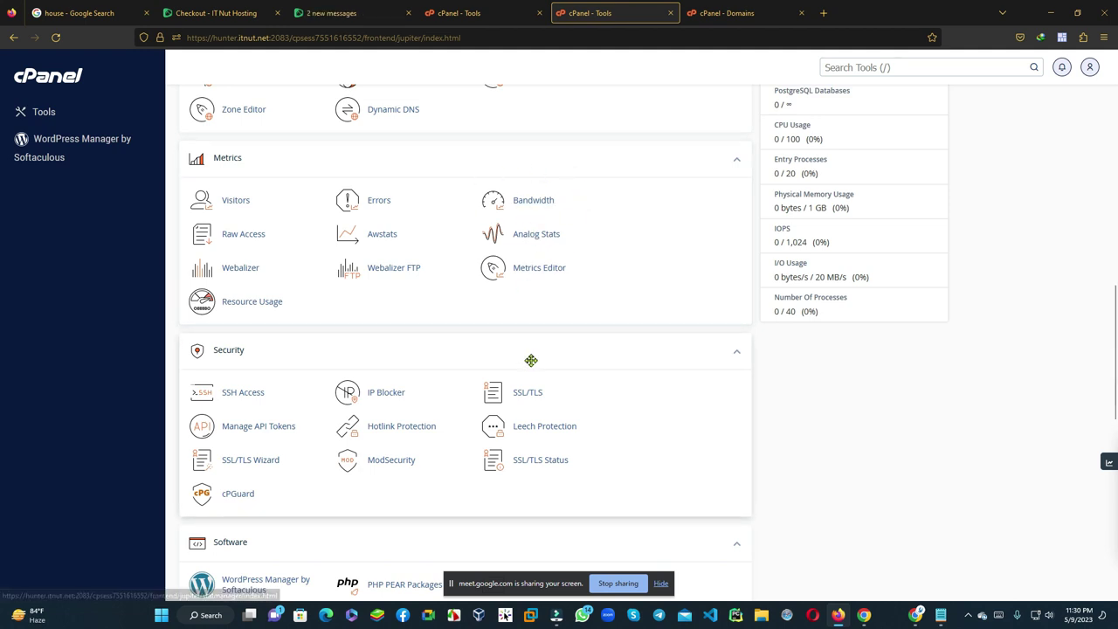
Step: Open the WordPress installer and WordPress Manager in new tabs, and close the domain list
{"action": "scroll", "coordinate": [545, 295], "scroll_direction": "down", "scroll_amount": 2}
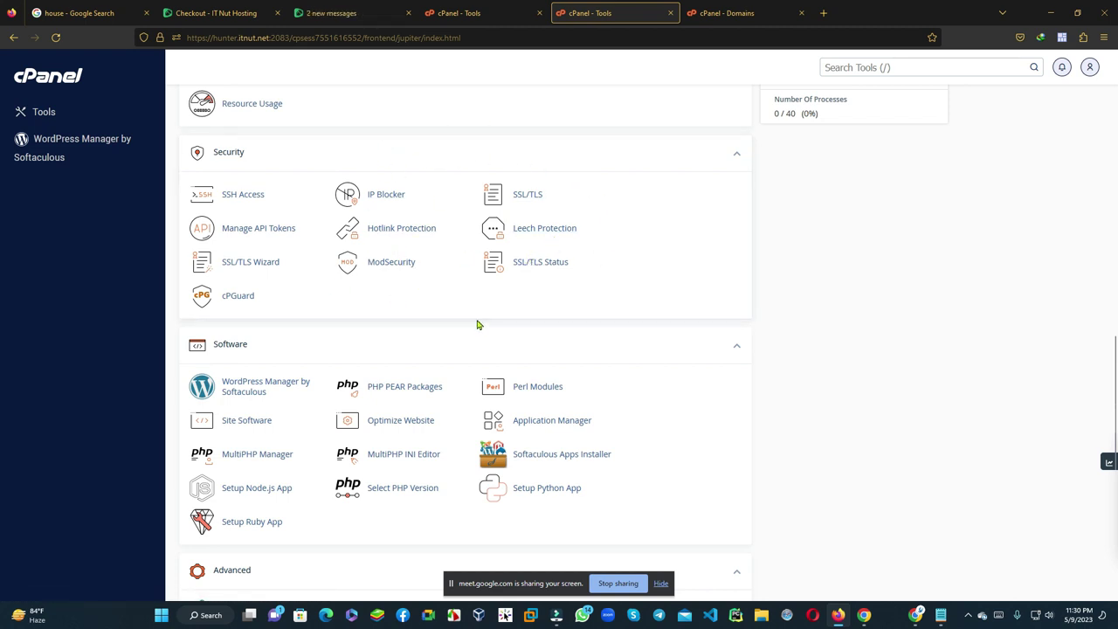
{"action": "scroll", "coordinate": [527, 315], "scroll_direction": "down", "scroll_amount": 3}
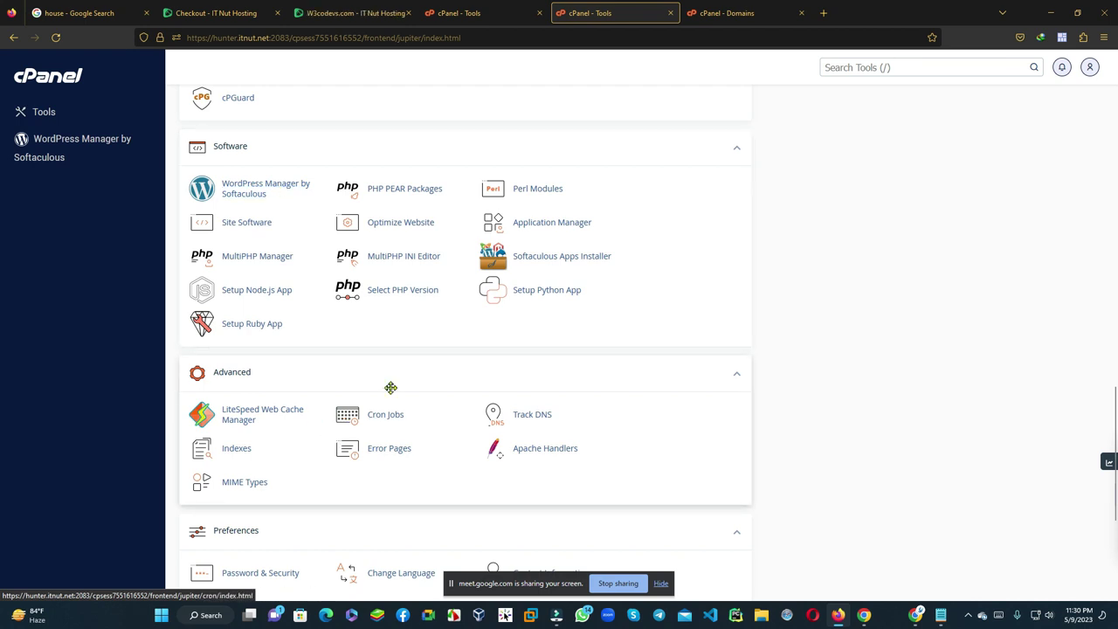
{"action": "scroll", "coordinate": [389, 387], "scroll_direction": "down", "scroll_amount": 2}
{"action": "scroll", "coordinate": [444, 348], "scroll_direction": "down", "scroll_amount": 2}
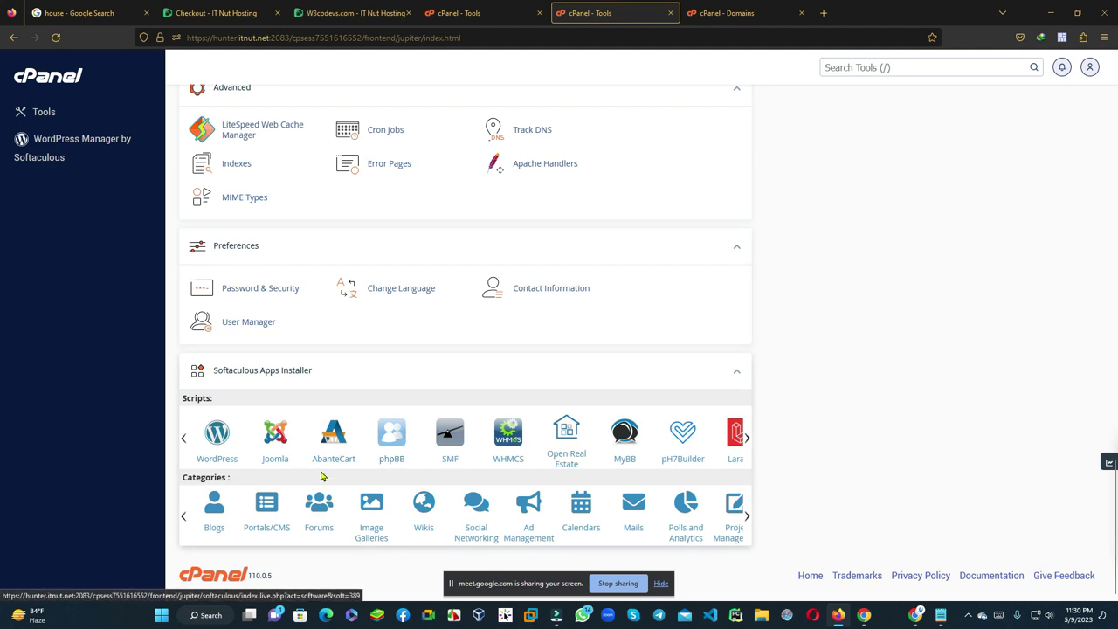
{"action": "scroll", "coordinate": [376, 387], "scroll_direction": "up", "scroll_amount": 1}
{"action": "scroll", "coordinate": [375, 387], "scroll_direction": "up", "scroll_amount": 3}
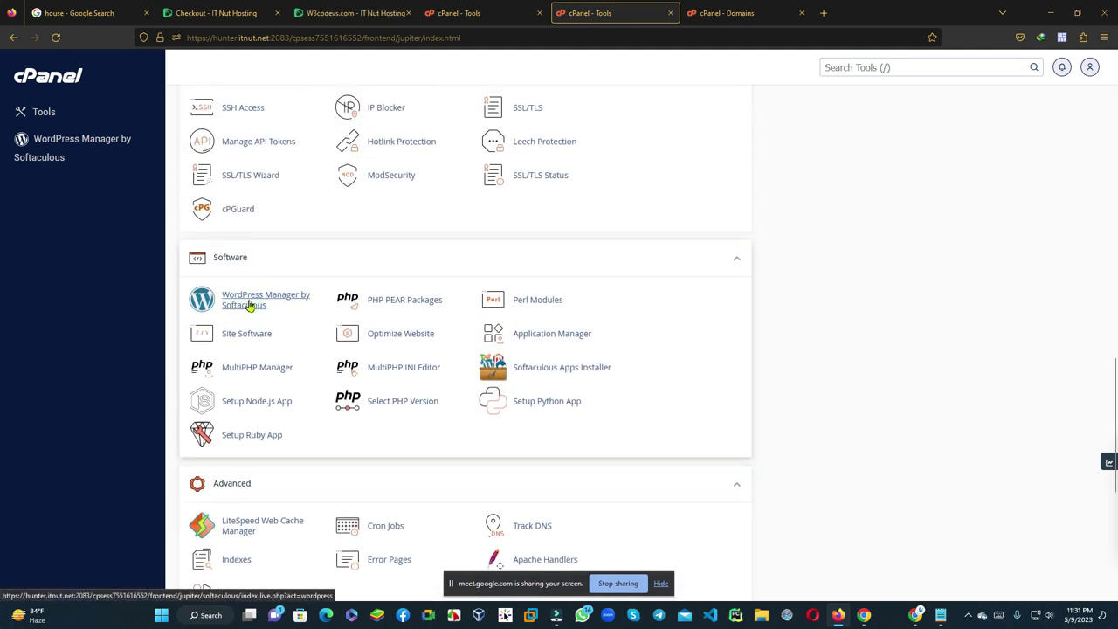
{"action": "scroll", "coordinate": [563, 360], "scroll_direction": "down", "scroll_amount": 4}
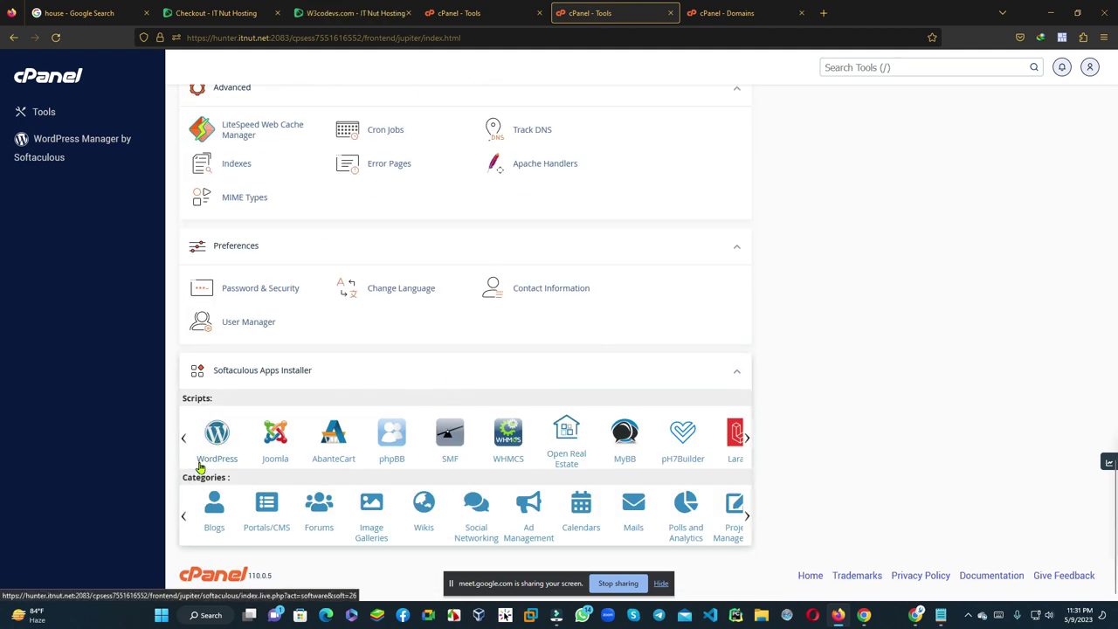
{"action": "middle_click", "coordinate": [217, 436]}
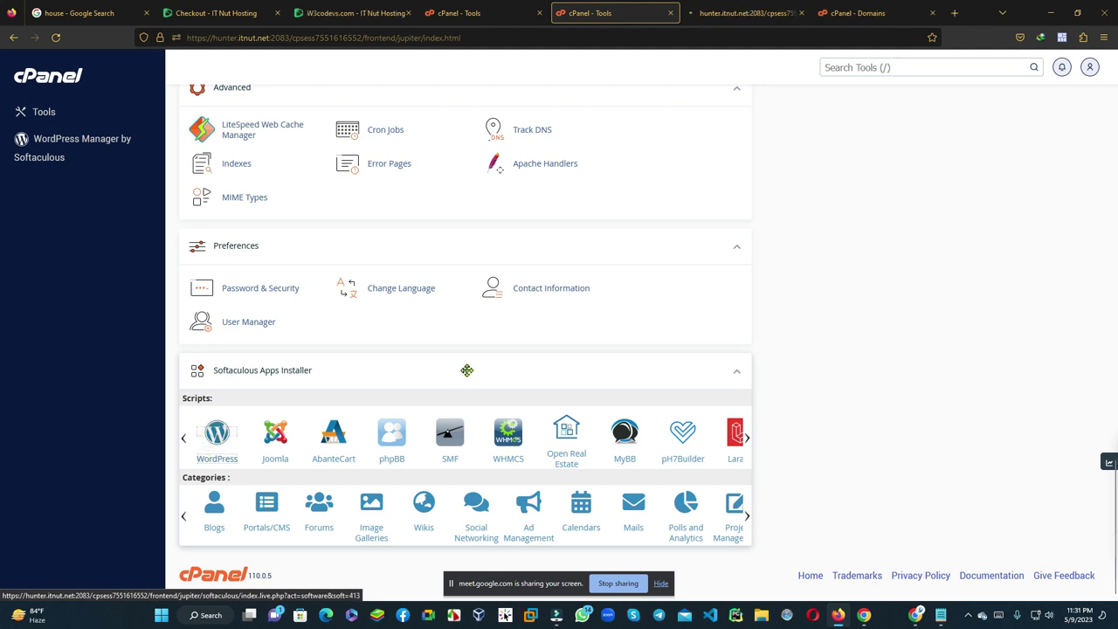
{"action": "scroll", "coordinate": [467, 377], "scroll_direction": "up", "scroll_amount": 3}
{"action": "middle_click", "coordinate": [262, 204]}
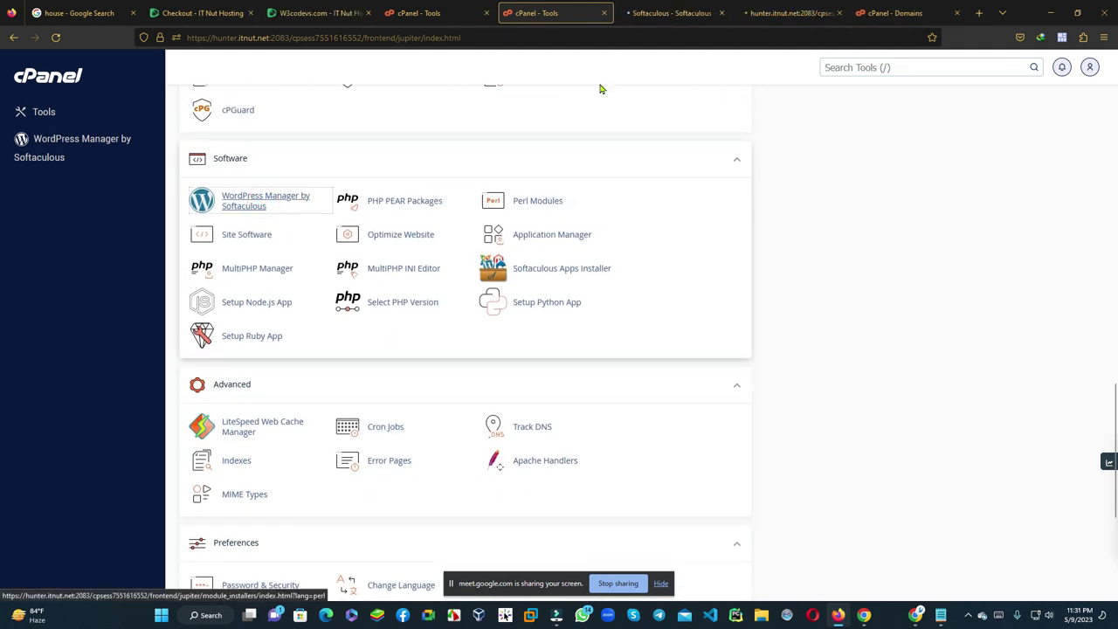
{"action": "left_click", "coordinate": [957, 13]}
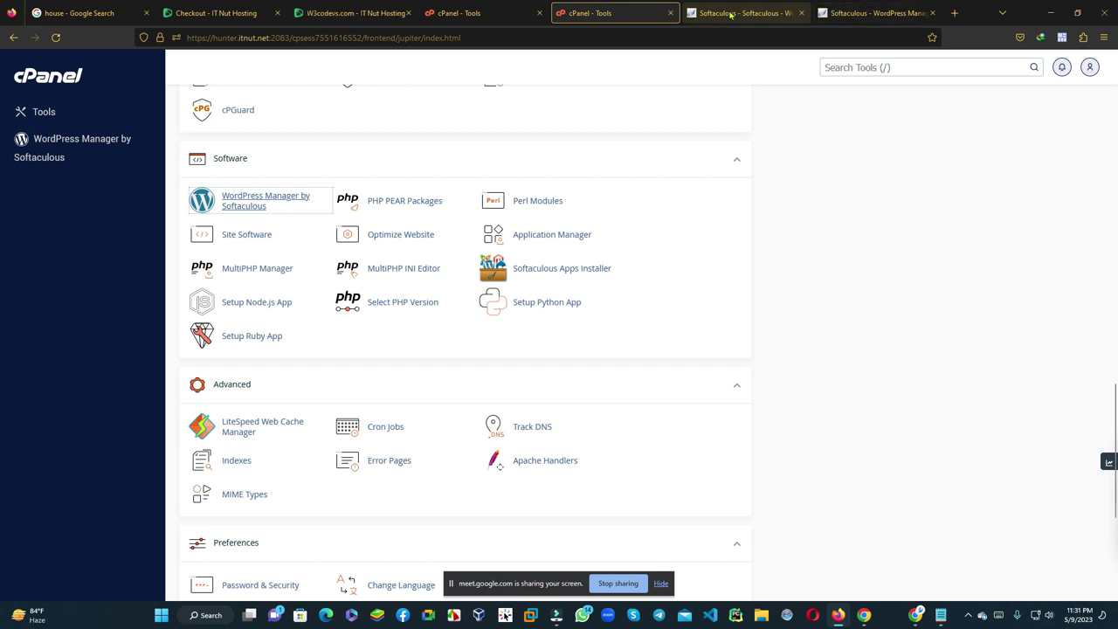
Step: Look over both new WordPress tabs, then close them
{"action": "left_click", "coordinate": [718, 14]}
{"action": "key", "text": "ctrl+Tab"}
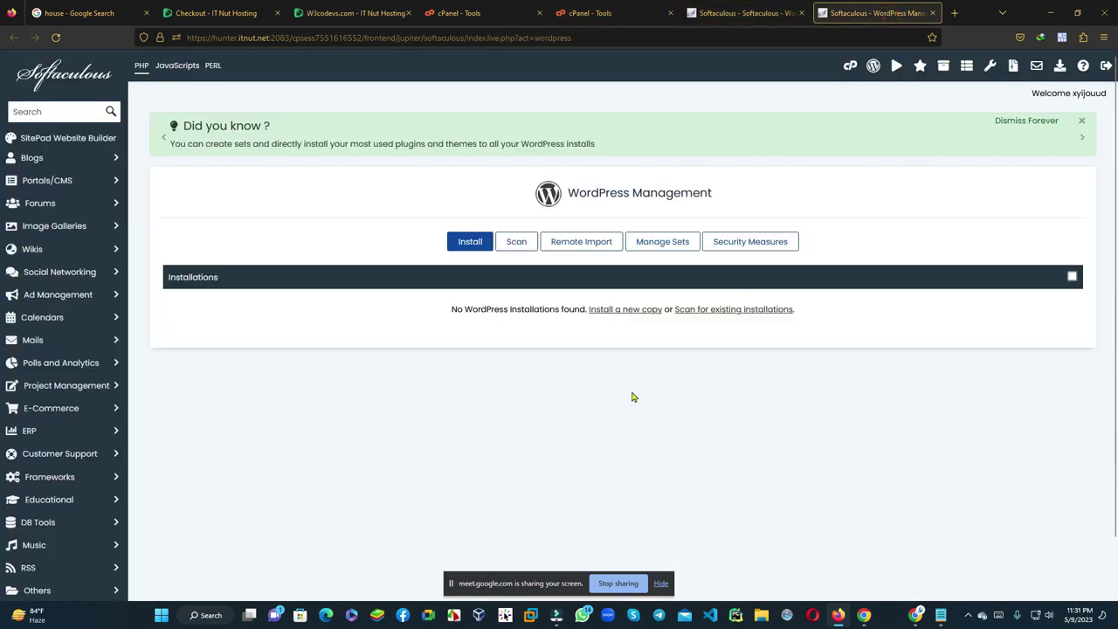
{"action": "left_click", "coordinate": [933, 13]}
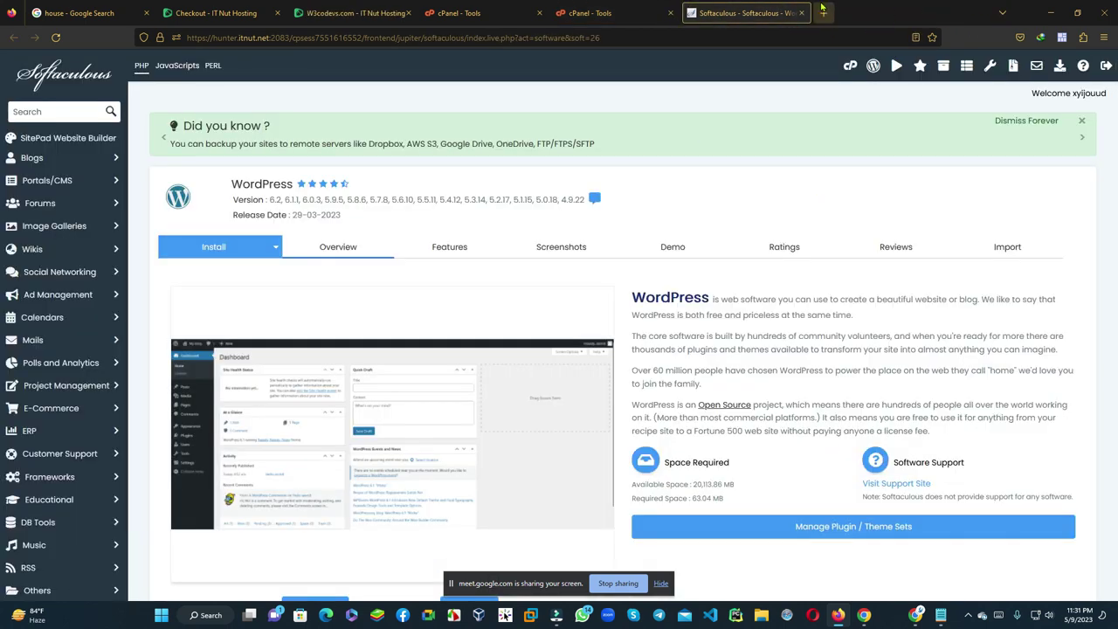
{"action": "left_click", "coordinate": [801, 13]}
{"action": "scroll", "coordinate": [469, 306], "scroll_direction": "up", "scroll_amount": 5}
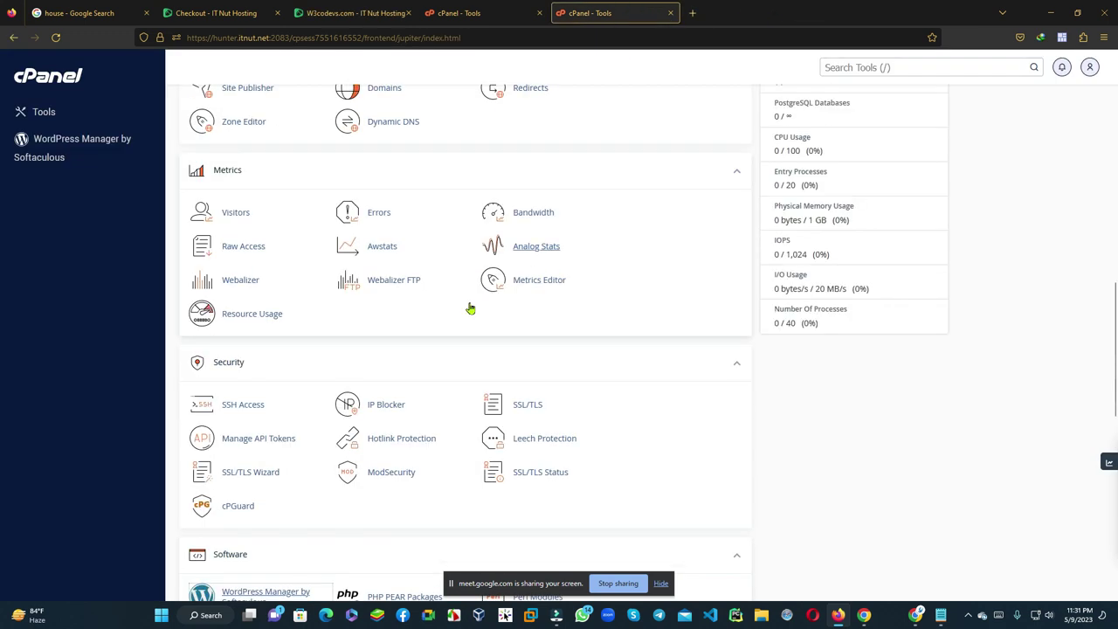
{"action": "scroll", "coordinate": [270, 393], "scroll_direction": "down", "scroll_amount": 2}
Step: In WordPress Manager, select all installations and start a new install, then close that page
{"action": "left_click", "coordinate": [271, 402]}
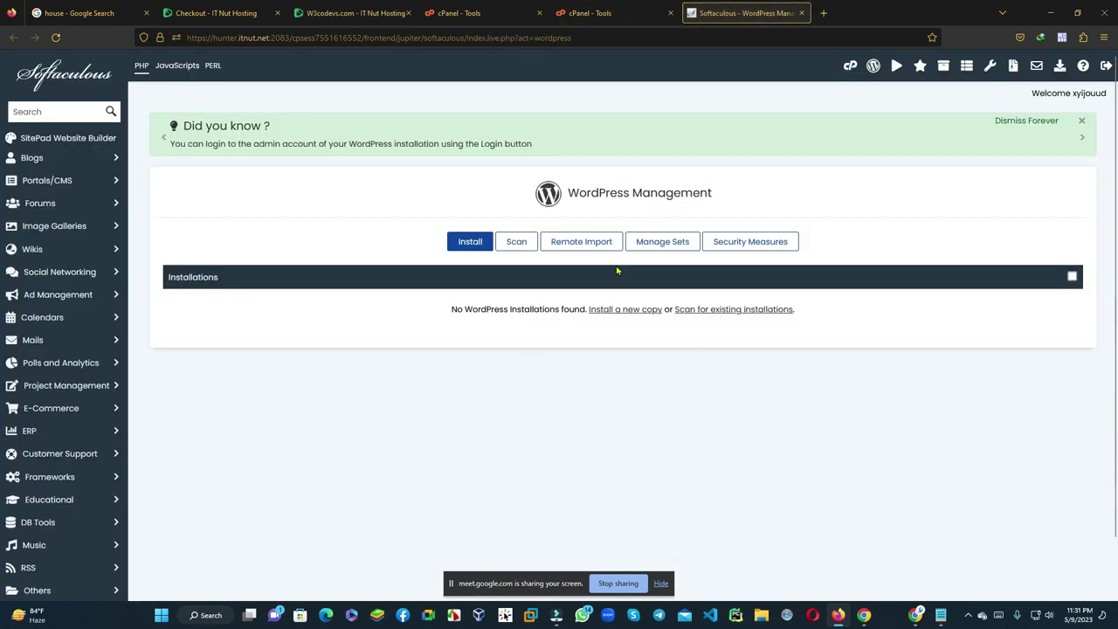
{"action": "left_click", "coordinate": [1073, 277]}
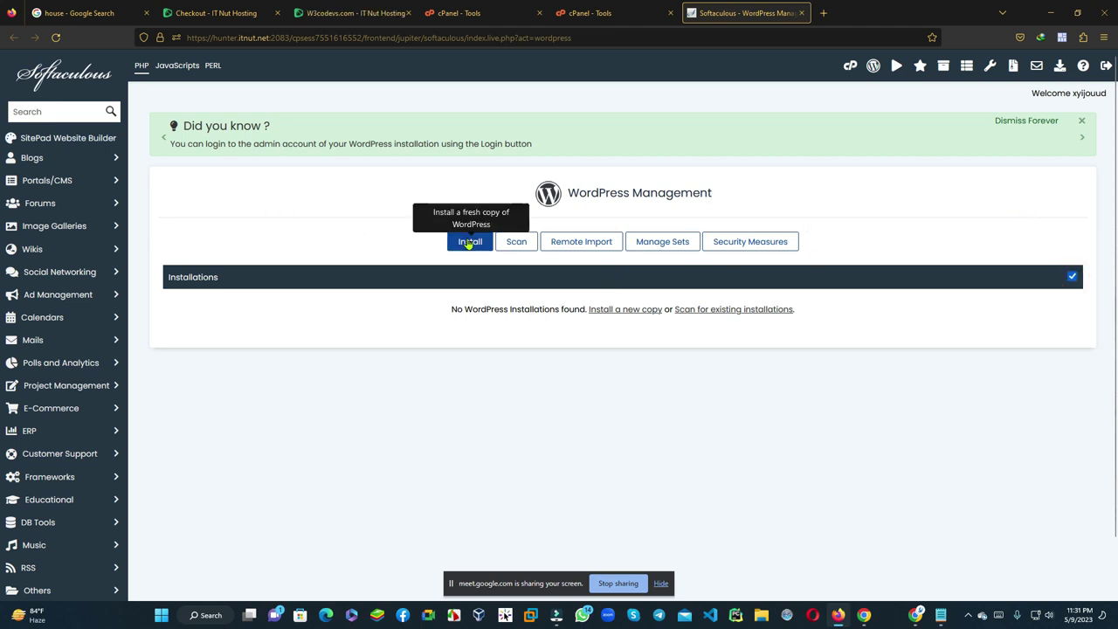
{"action": "left_click", "coordinate": [471, 244]}
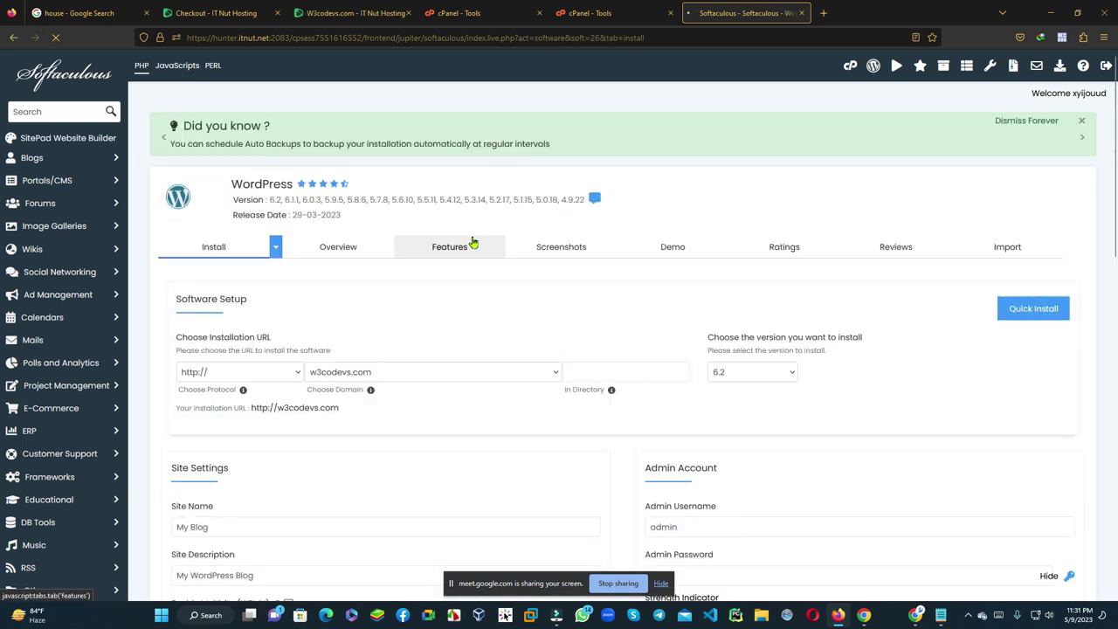
{"action": "scroll", "coordinate": [454, 337], "scroll_direction": "down", "scroll_amount": 5}
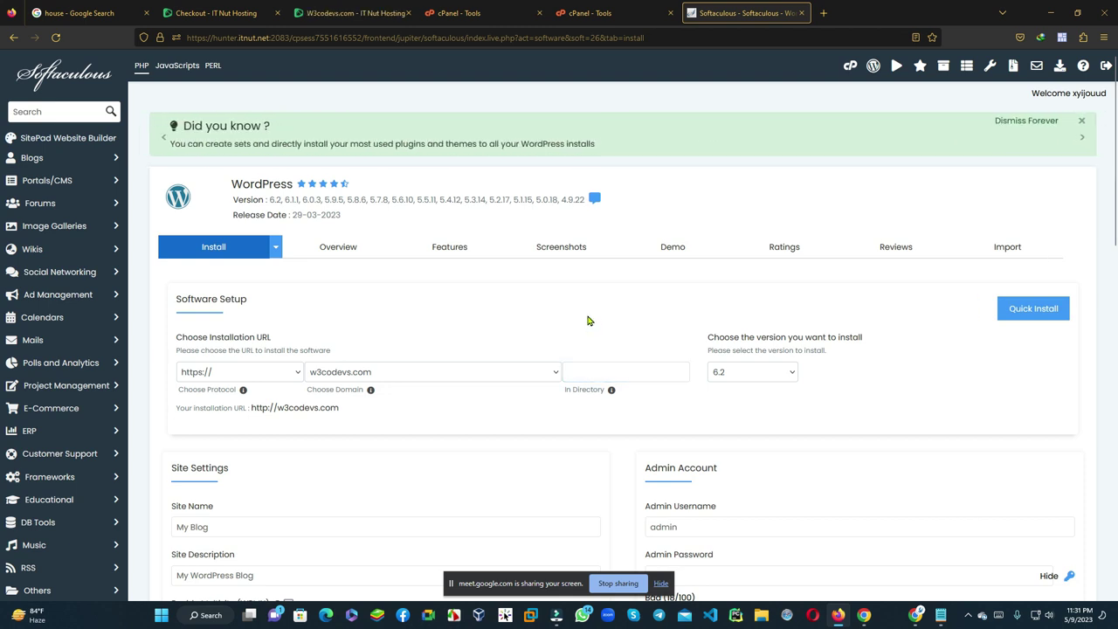
{"action": "left_click", "coordinate": [801, 14]}
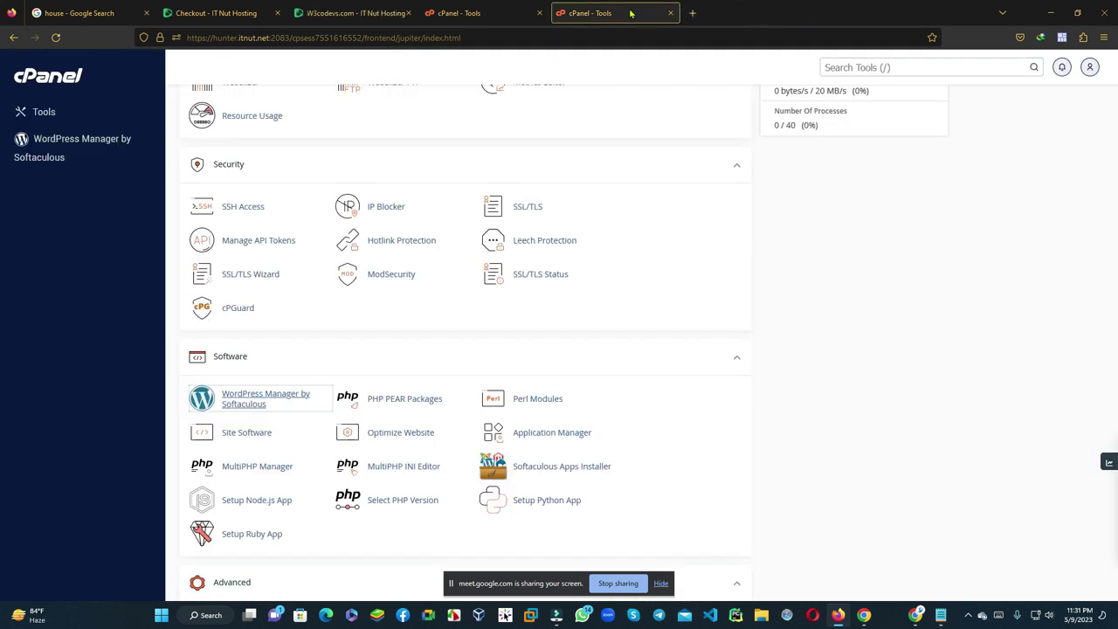
Step: Open WordPress from Softaculous Apps Installer and bring up its 6.2 install form with site name My Blog
{"action": "scroll", "coordinate": [534, 351], "scroll_direction": "down", "scroll_amount": 5}
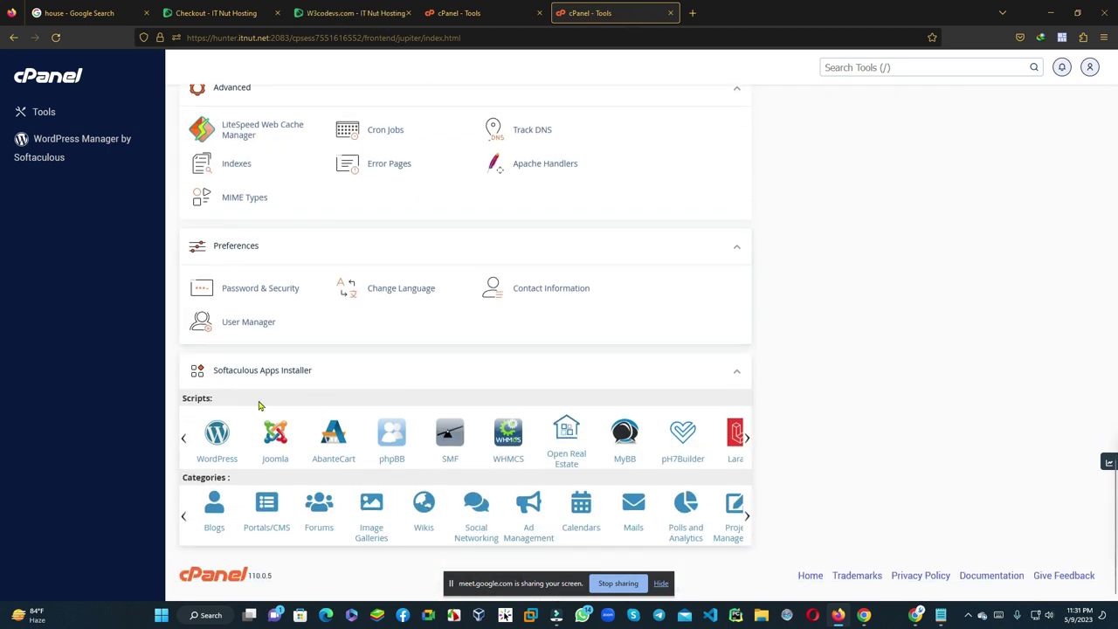
{"action": "middle_click", "coordinate": [217, 441]}
{"action": "left_click", "coordinate": [764, 13]}
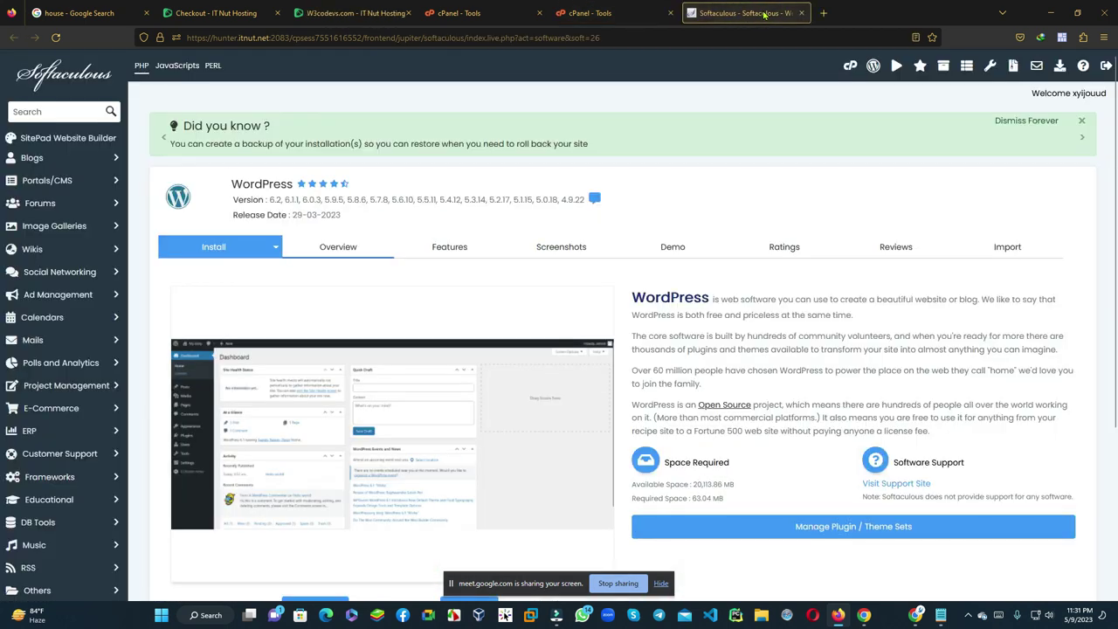
{"action": "scroll", "coordinate": [407, 324], "scroll_direction": "down", "scroll_amount": 4}
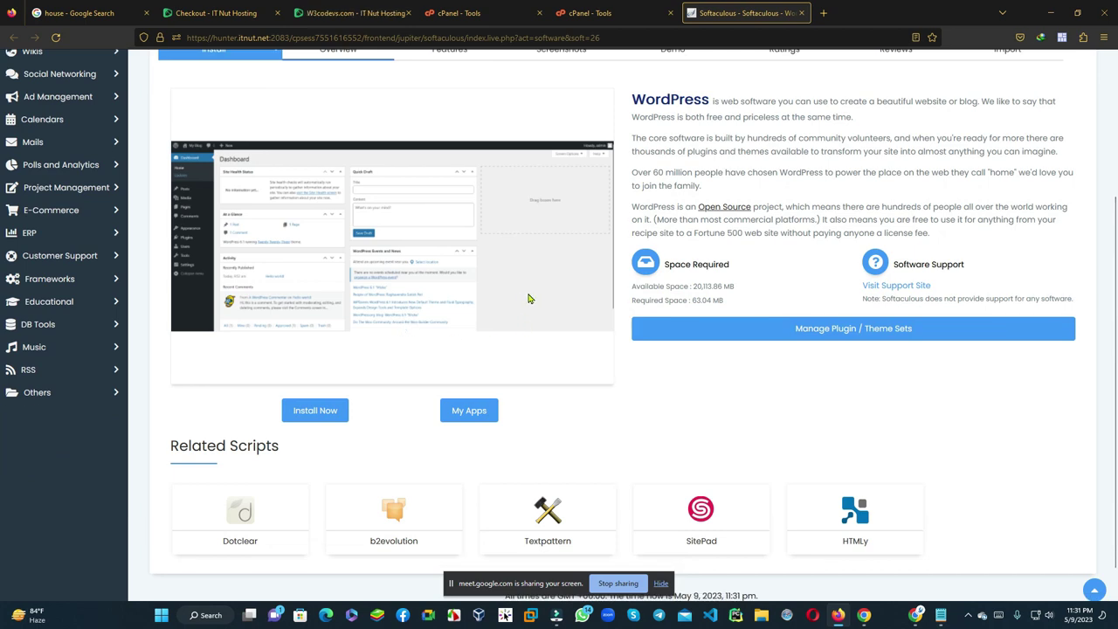
{"action": "scroll", "coordinate": [464, 369], "scroll_direction": "up", "scroll_amount": 3}
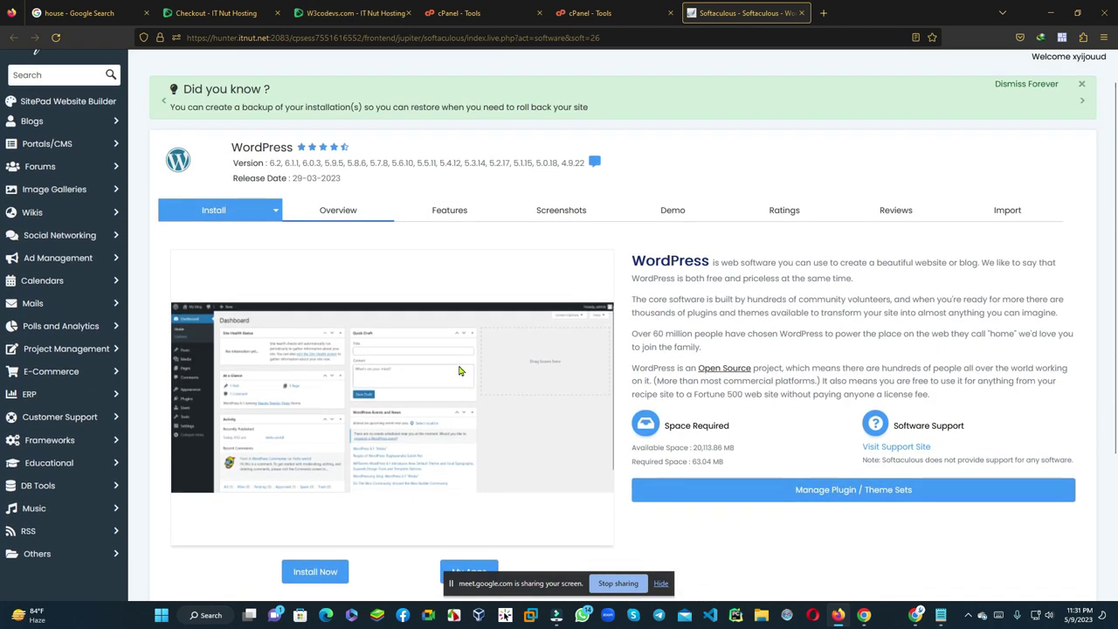
{"action": "scroll", "coordinate": [448, 337], "scroll_direction": "down", "scroll_amount": 2}
{"action": "scroll", "coordinate": [448, 336], "scroll_direction": "down", "scroll_amount": 1}
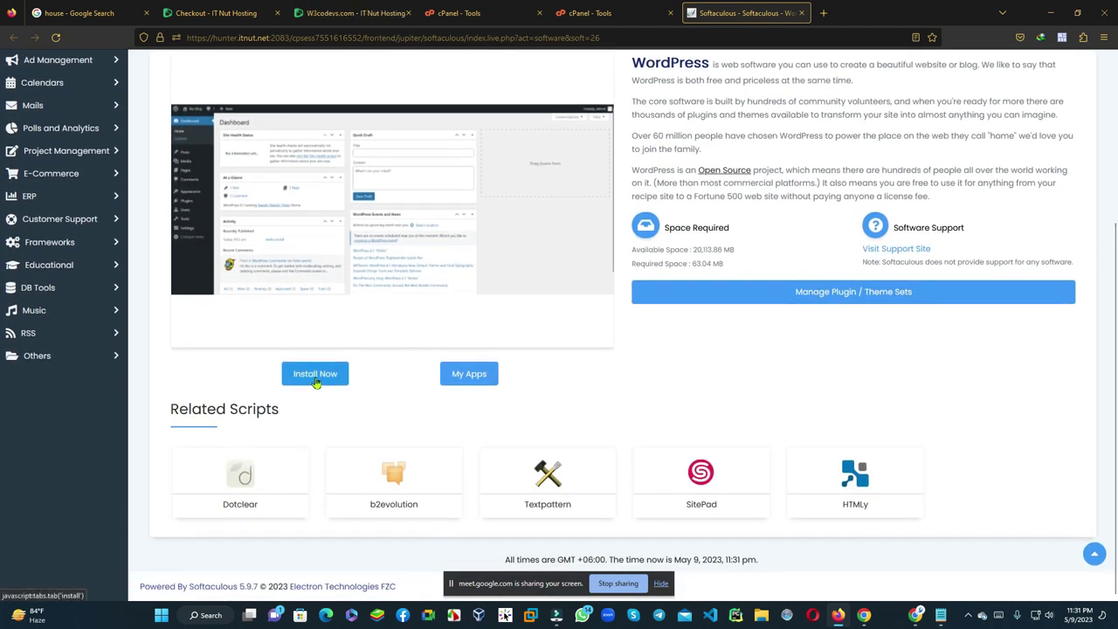
{"action": "left_click", "coordinate": [315, 373]}
{"action": "scroll", "coordinate": [576, 315], "scroll_direction": "up", "scroll_amount": 3}
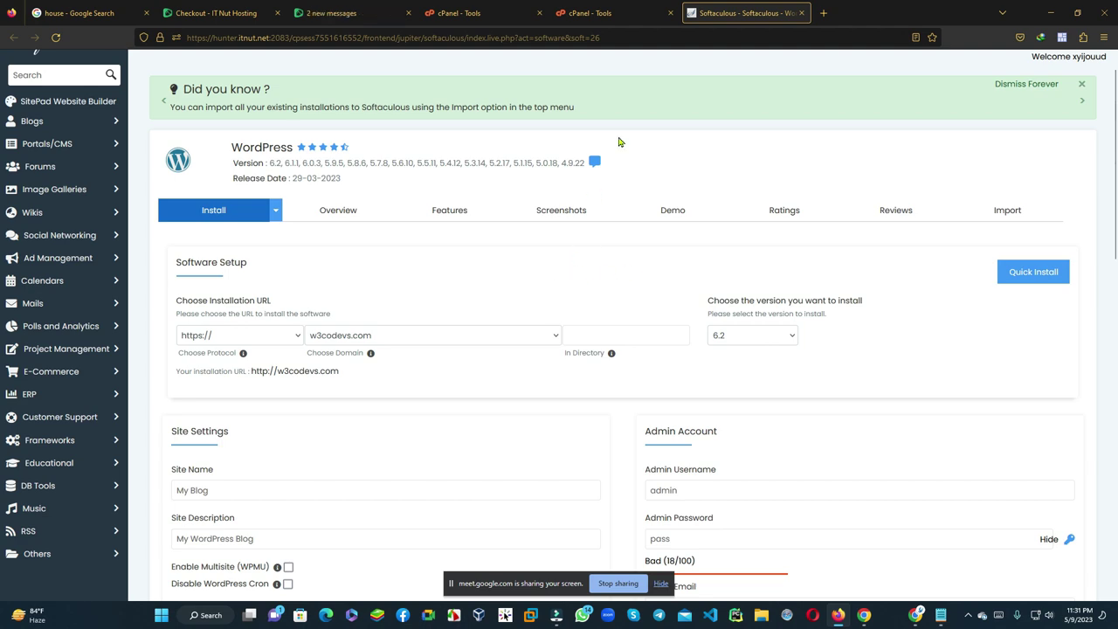
{"action": "left_click", "coordinate": [603, 13]}
{"action": "scroll", "coordinate": [488, 393], "scroll_direction": "up", "scroll_amount": 6}
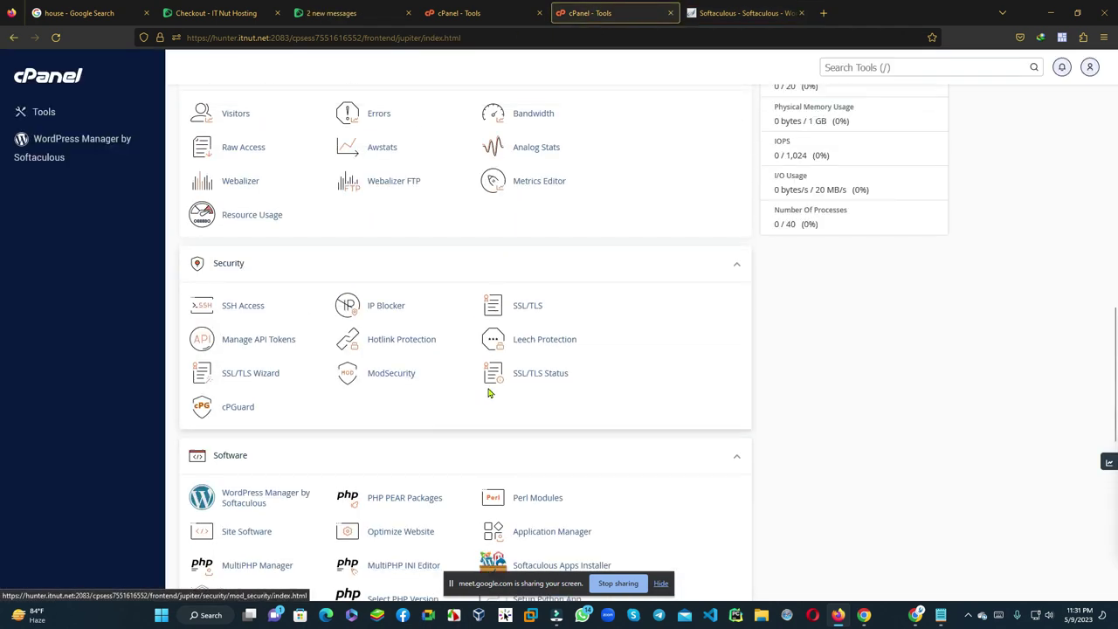
{"action": "scroll", "coordinate": [488, 393], "scroll_direction": "up", "scroll_amount": 3}
{"action": "scroll", "coordinate": [474, 367], "scroll_direction": "up", "scroll_amount": 3}
{"action": "scroll", "coordinate": [463, 363], "scroll_direction": "down", "scroll_amount": 2}
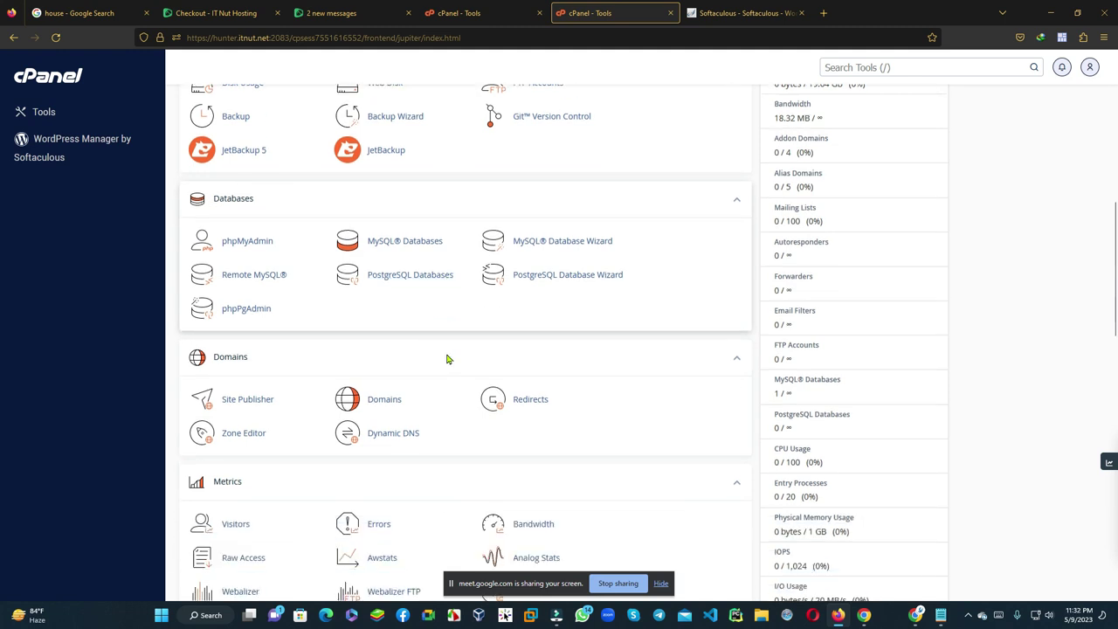
{"action": "scroll", "coordinate": [446, 358], "scroll_direction": "down", "scroll_amount": 2}
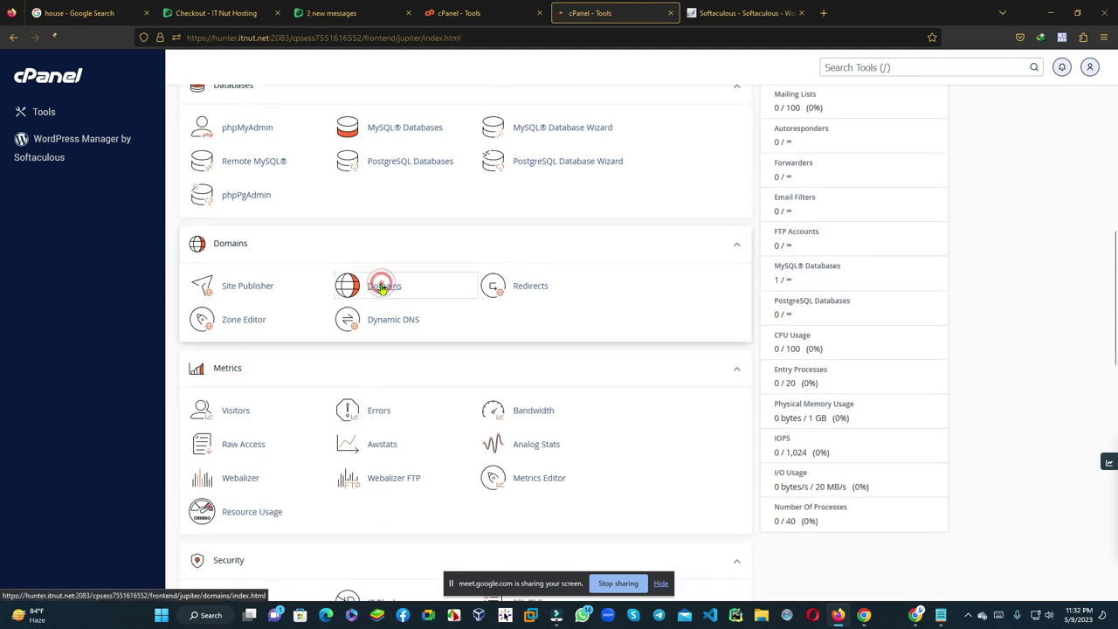
{"action": "left_click", "coordinate": [383, 286]}
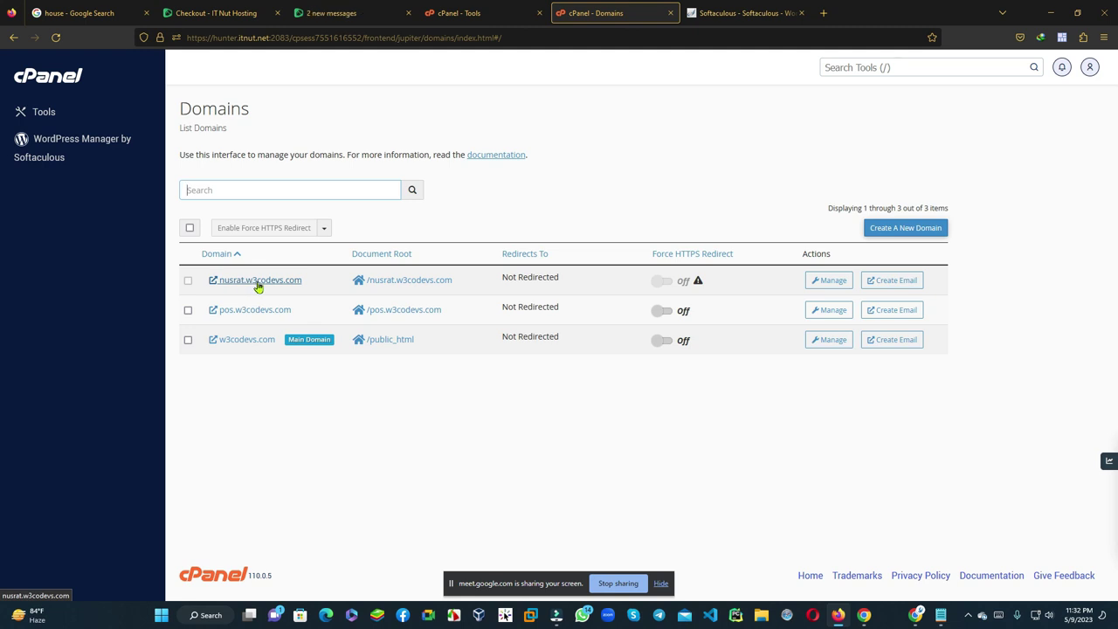
{"action": "left_click", "coordinate": [48, 80]}
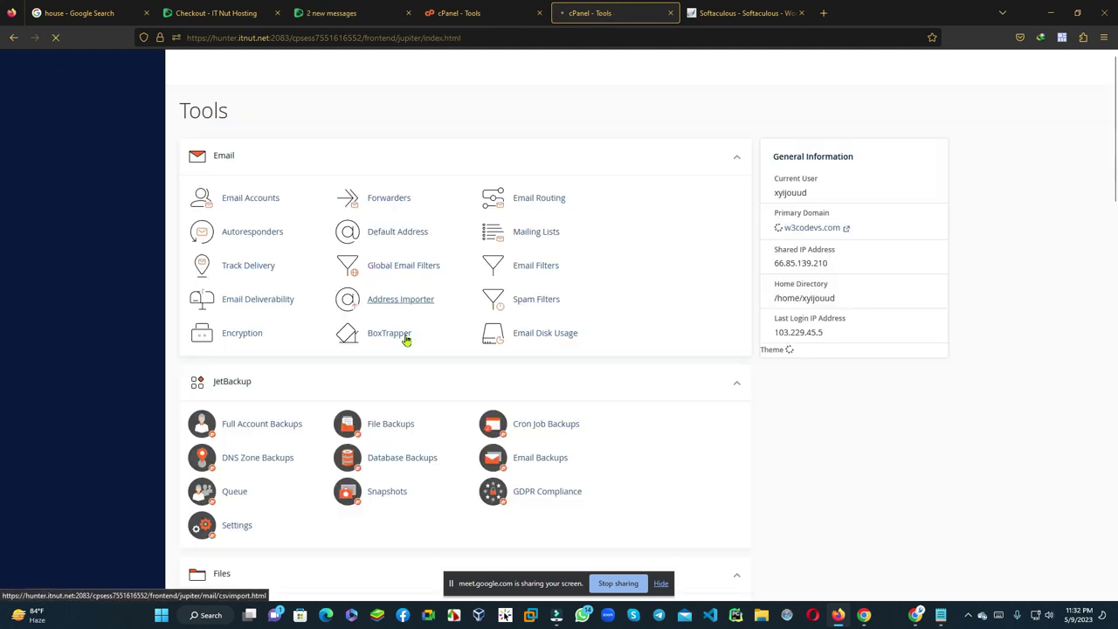
{"action": "scroll", "coordinate": [306, 421], "scroll_direction": "down", "scroll_amount": 2}
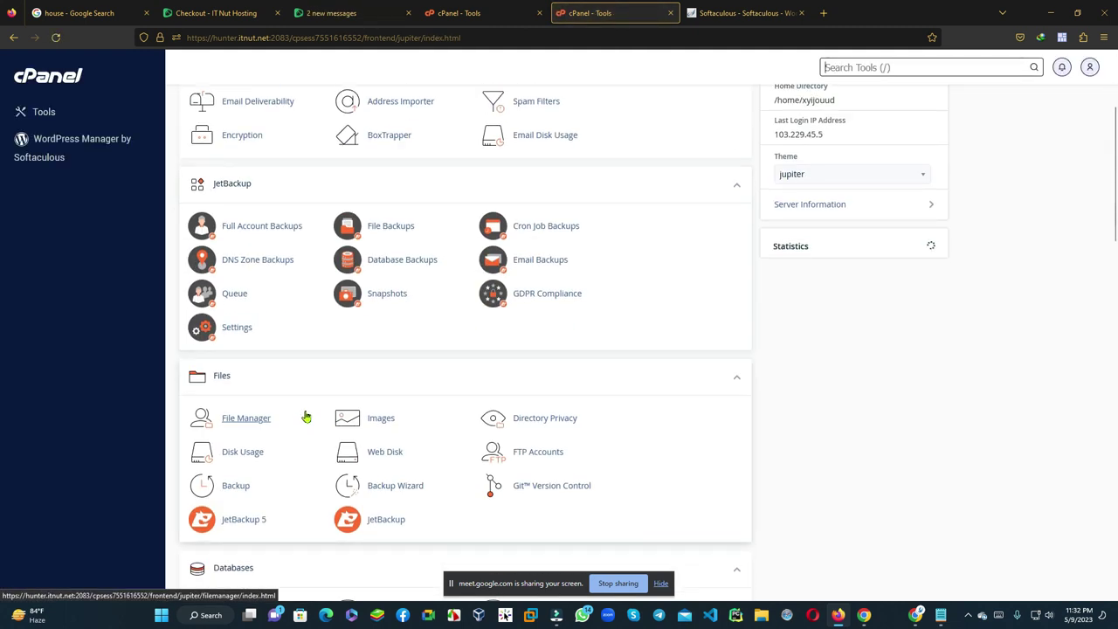
{"action": "left_click", "coordinate": [251, 418]}
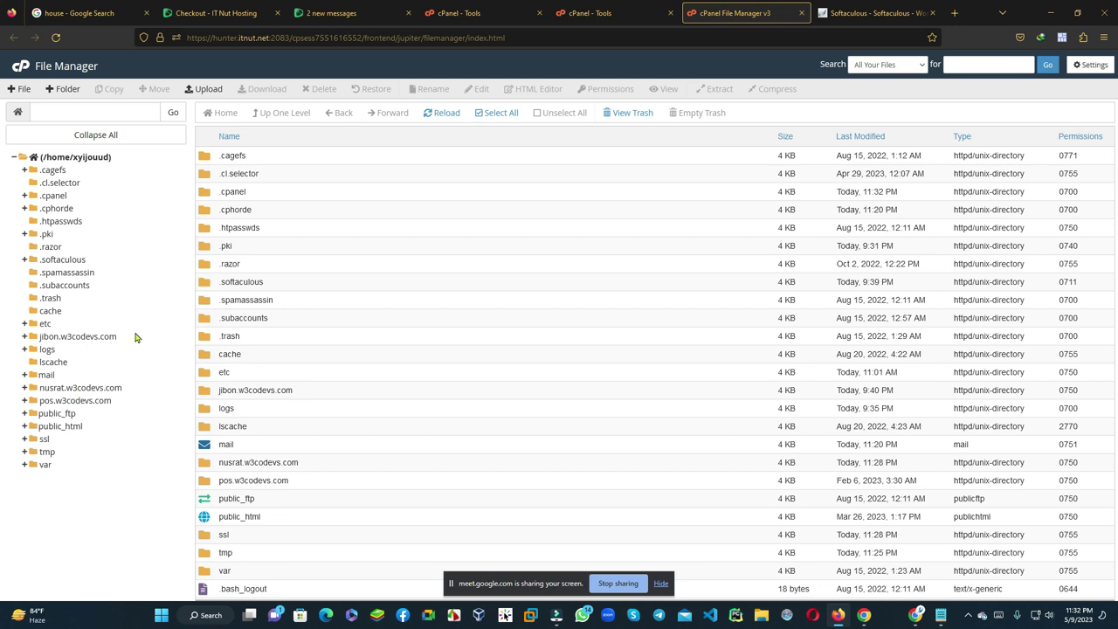
{"action": "left_click", "coordinate": [87, 388]}
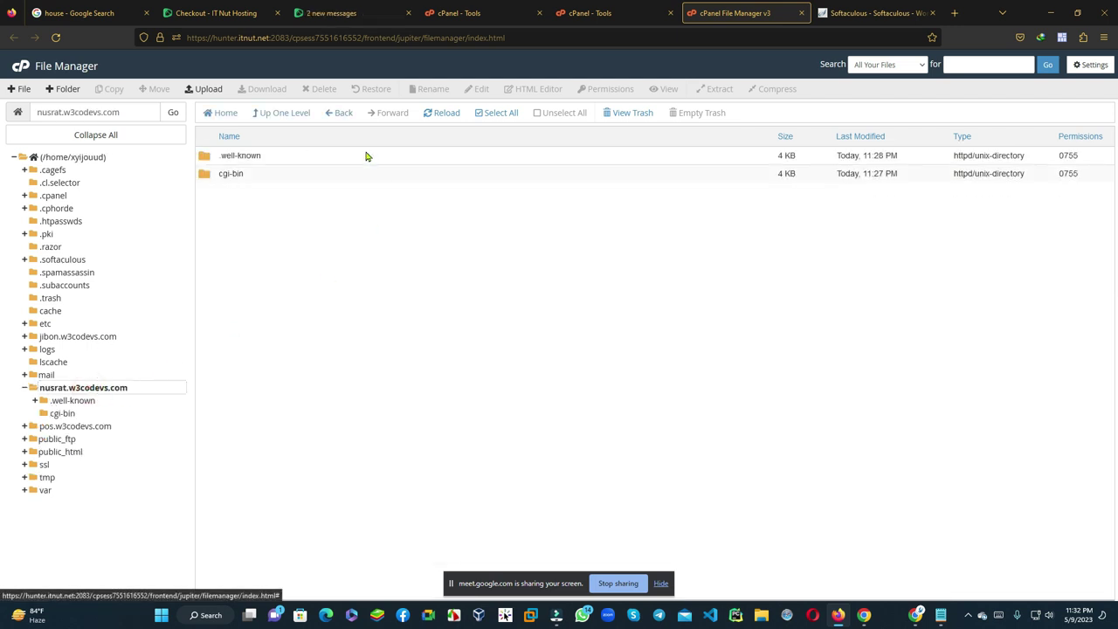
{"action": "left_click", "coordinate": [296, 159]}
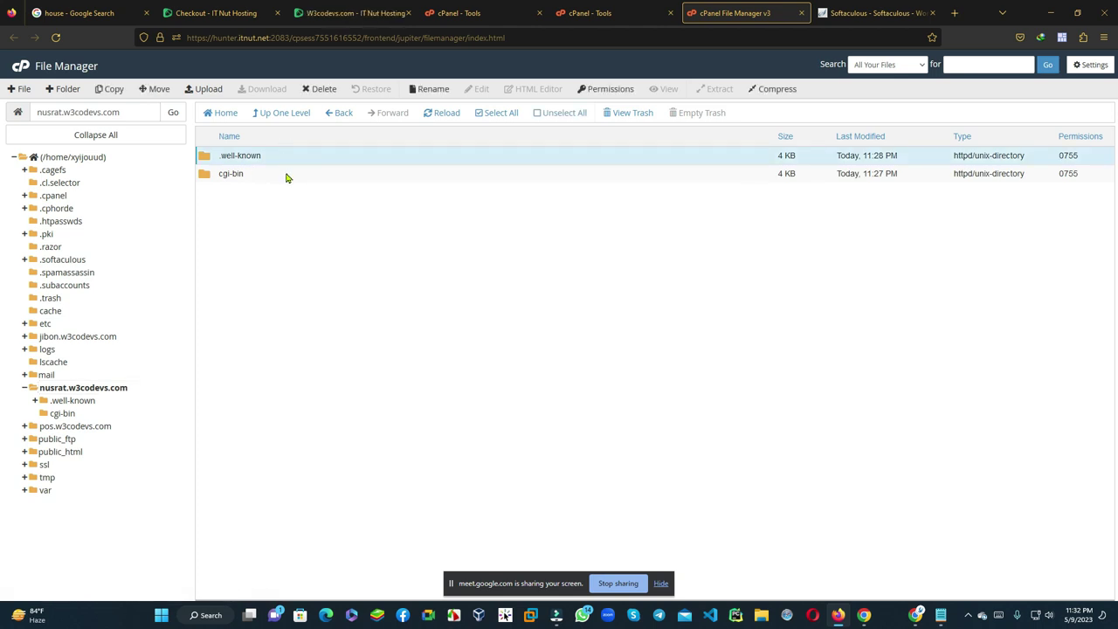
{"action": "left_click", "coordinate": [285, 175], "text": "ctrl"}
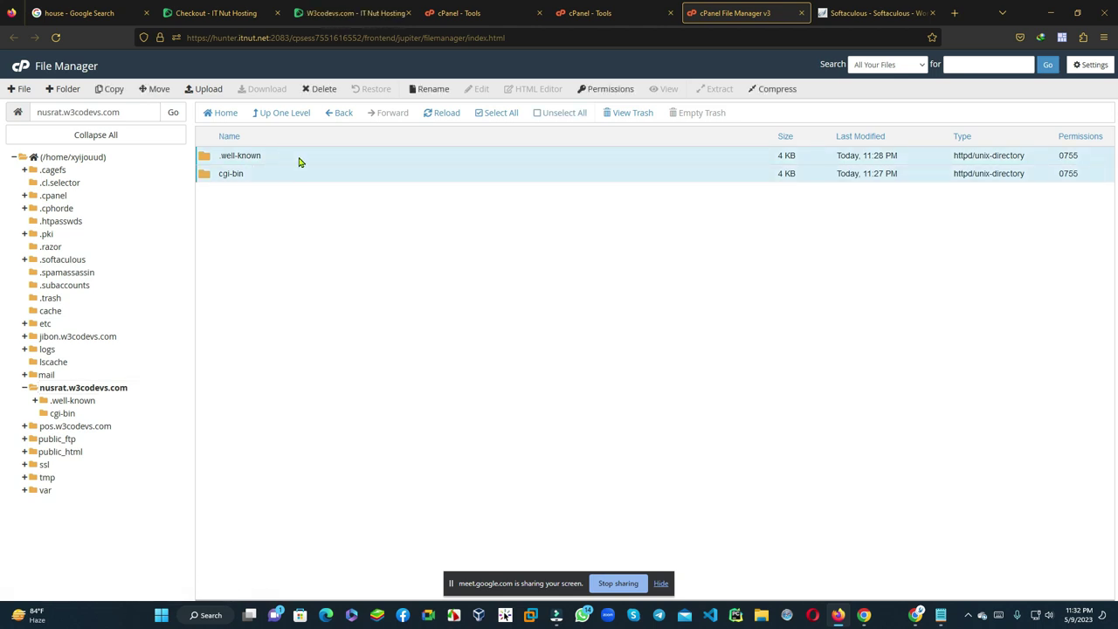
{"action": "left_click", "coordinate": [321, 90]}
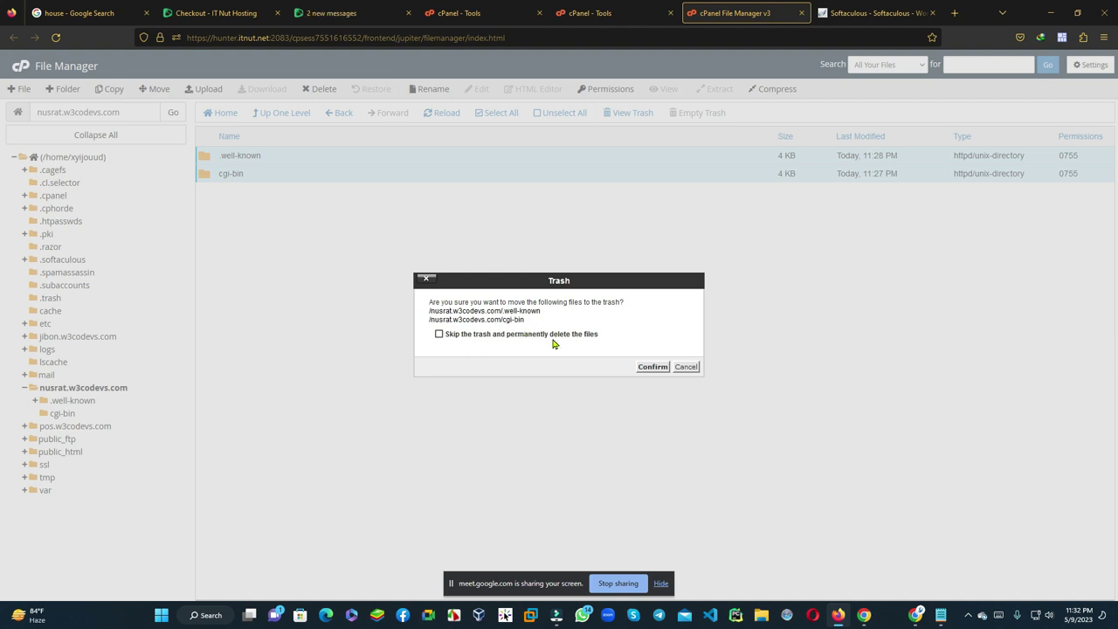
{"action": "left_click", "coordinate": [439, 335]}
{"action": "left_click", "coordinate": [439, 334]}
{"action": "left_click", "coordinate": [653, 367]}
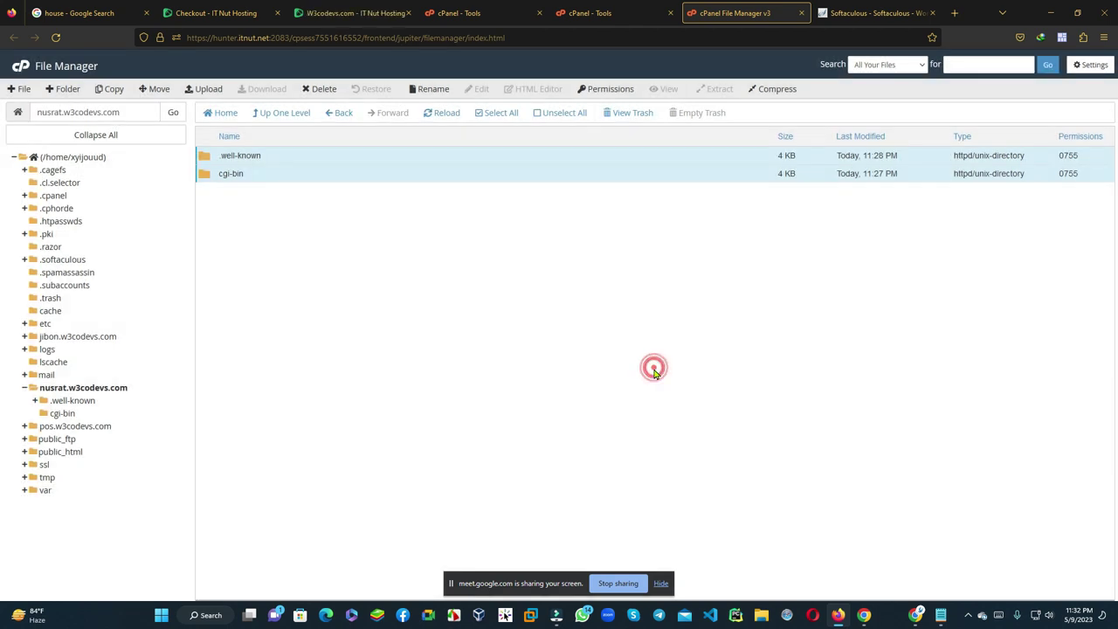
{"action": "left_click", "coordinate": [639, 116]}
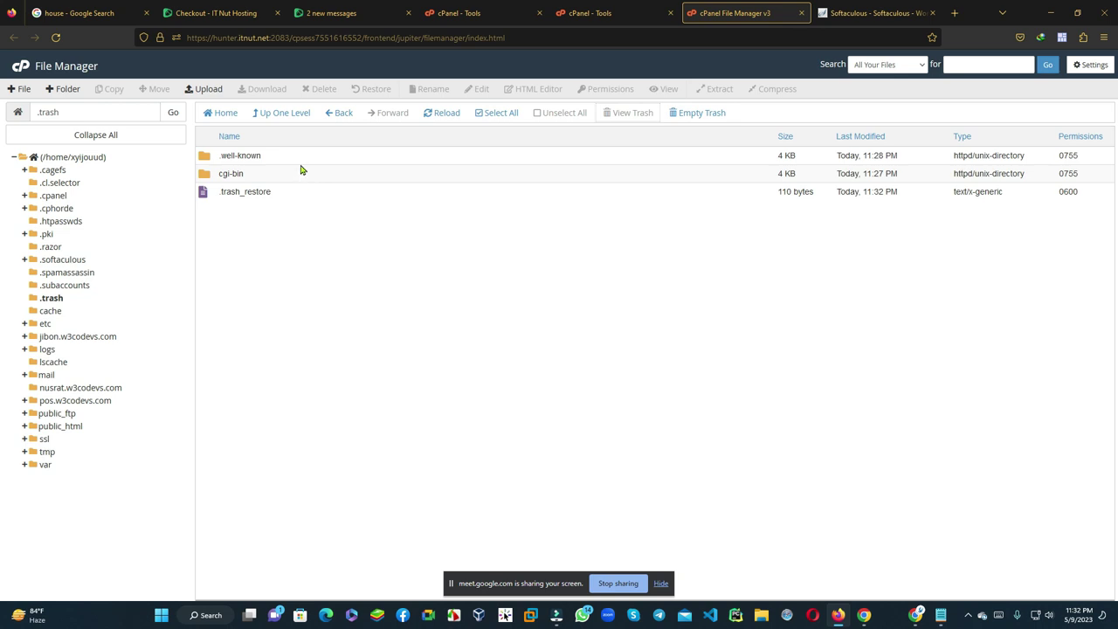
{"action": "left_click", "coordinate": [298, 158]}
{"action": "left_click", "coordinate": [301, 174], "text": "ctrl"}
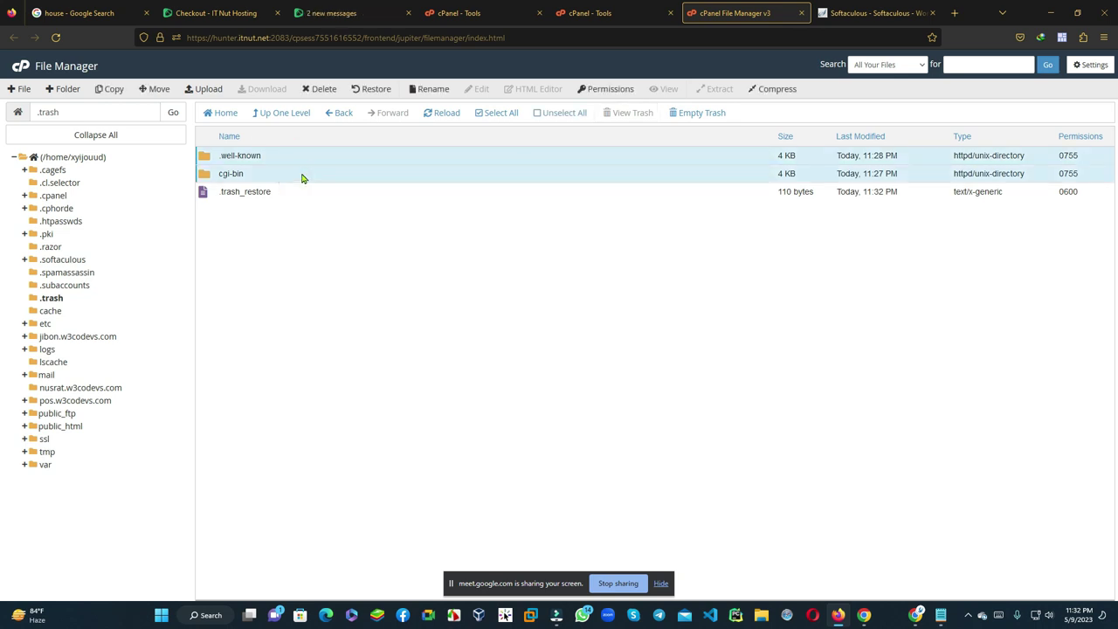
{"action": "right_click", "coordinate": [302, 178]}
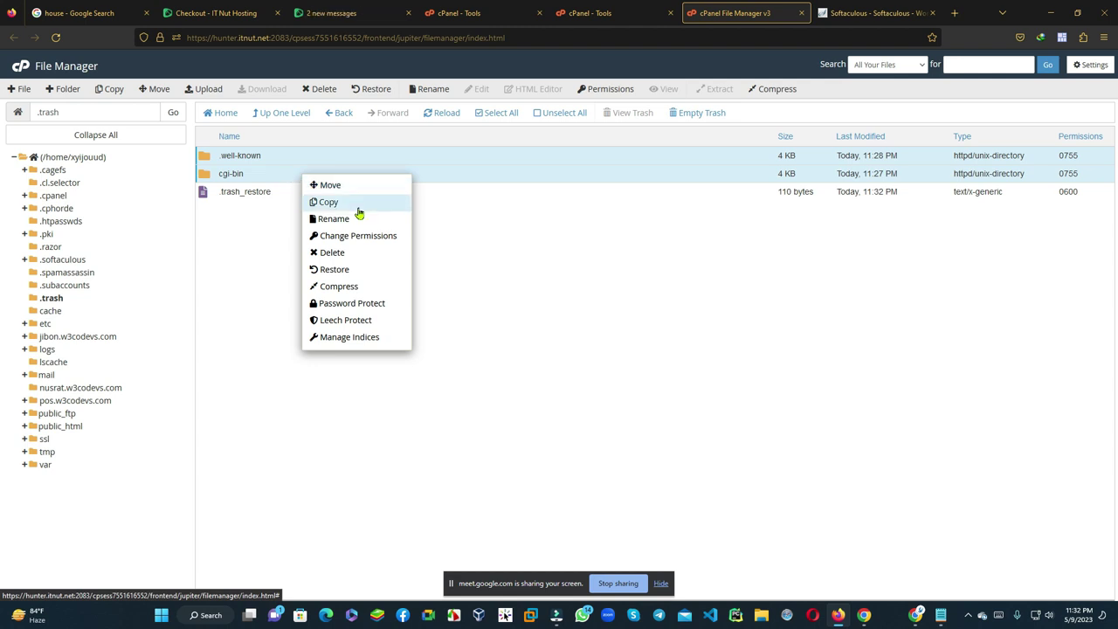
{"action": "right_click", "coordinate": [307, 155]}
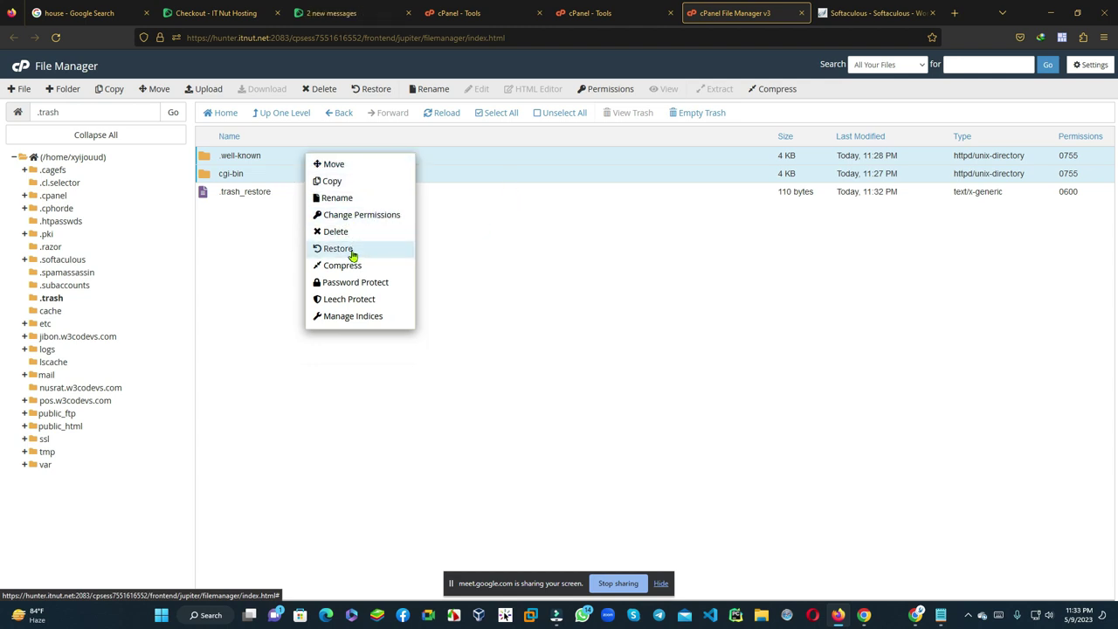
{"action": "left_click", "coordinate": [352, 250]}
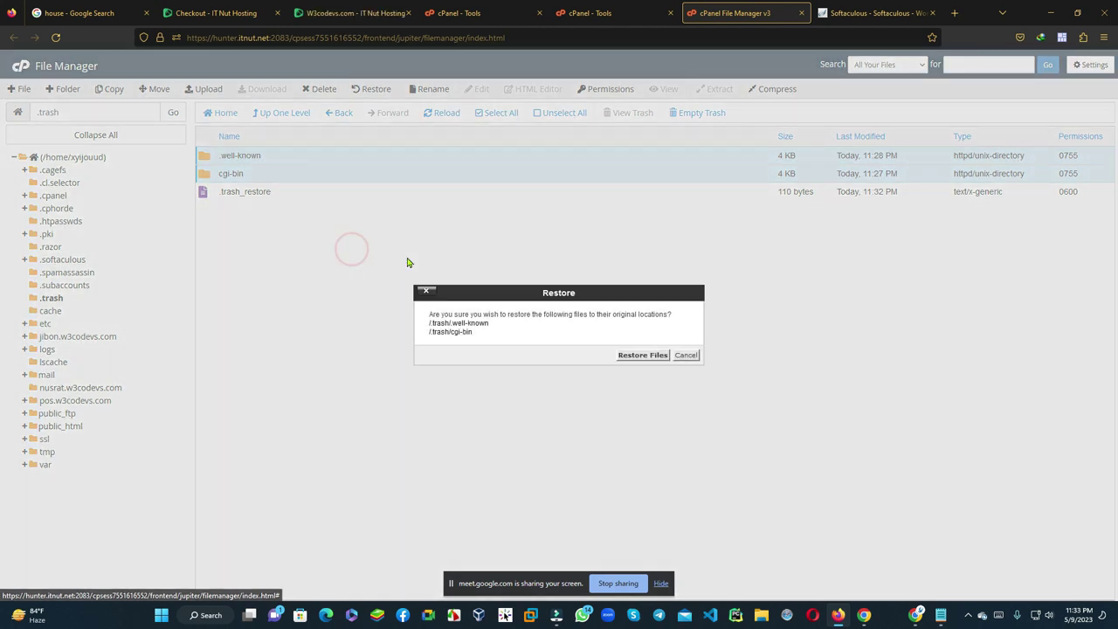
{"action": "left_click", "coordinate": [642, 357]}
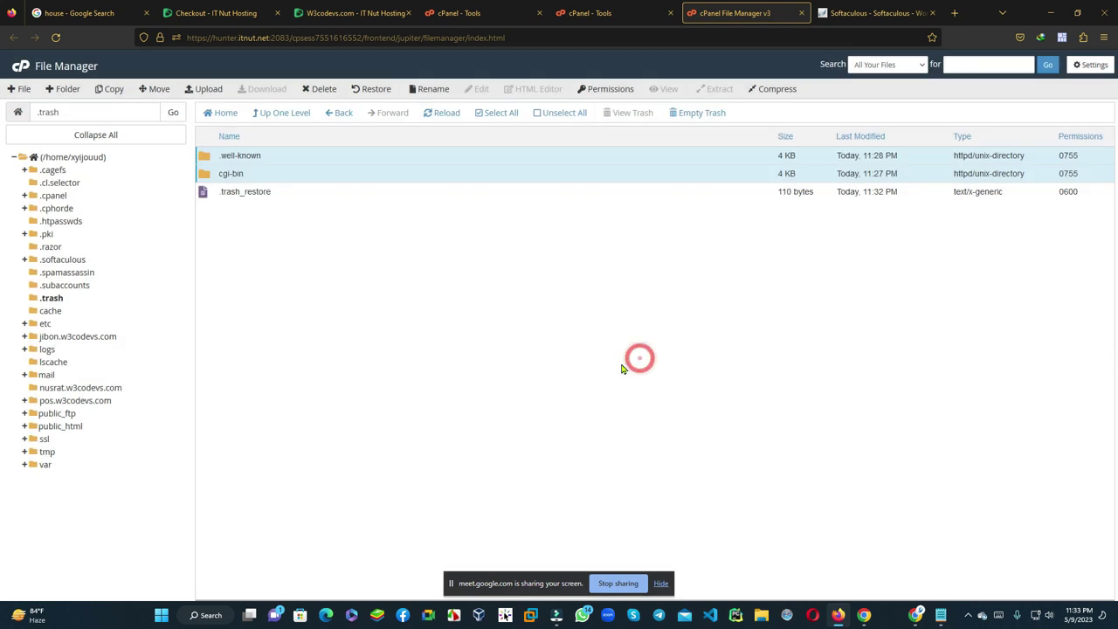
{"action": "left_click", "coordinate": [82, 389]}
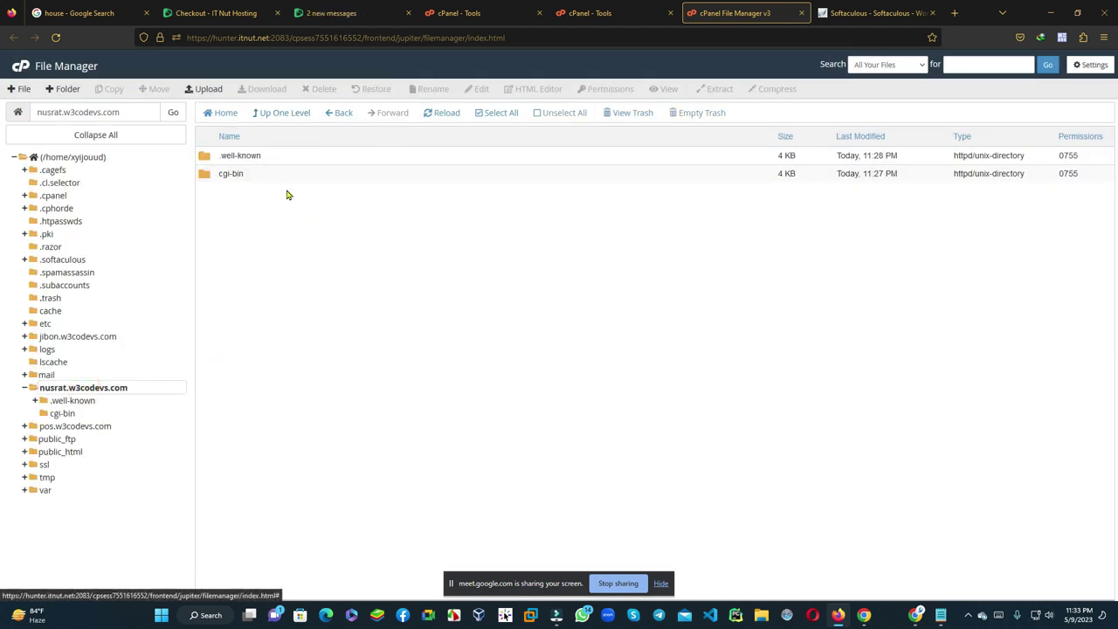
{"action": "left_click_drag", "start_coordinate": [290, 189], "coordinate": [316, 154]}
Step: Delete .well-known and cgi-bin with 'Skip the trash and permanently delete' ticked
{"action": "left_click", "coordinate": [320, 178]}
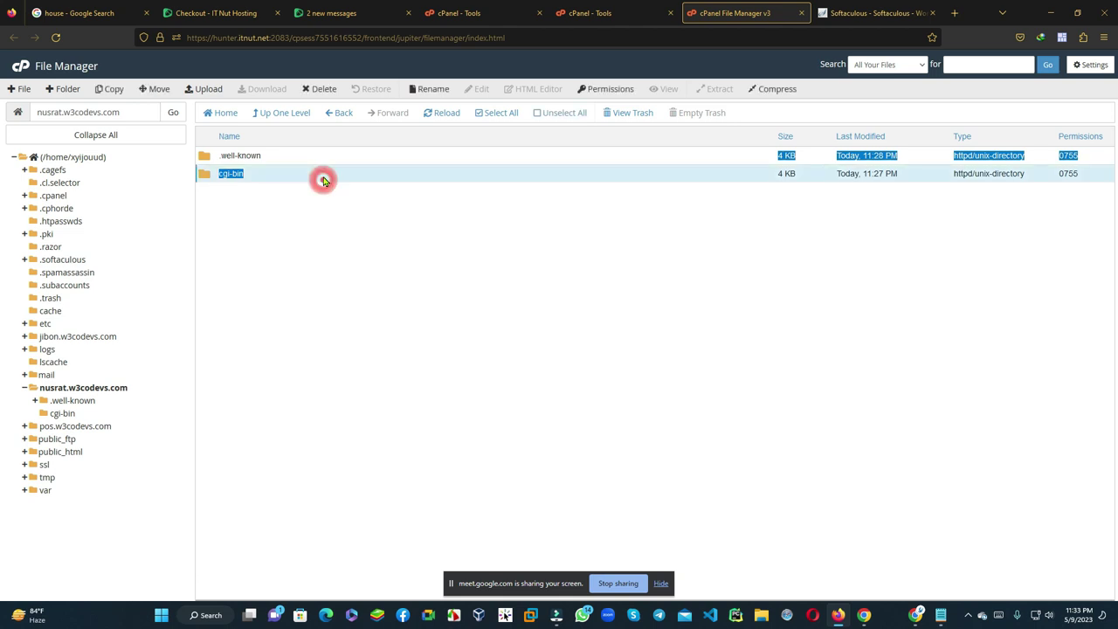
{"action": "left_click", "coordinate": [321, 175]}
{"action": "left_click", "coordinate": [322, 157]}
{"action": "left_click", "coordinate": [323, 179], "text": "ctrl"}
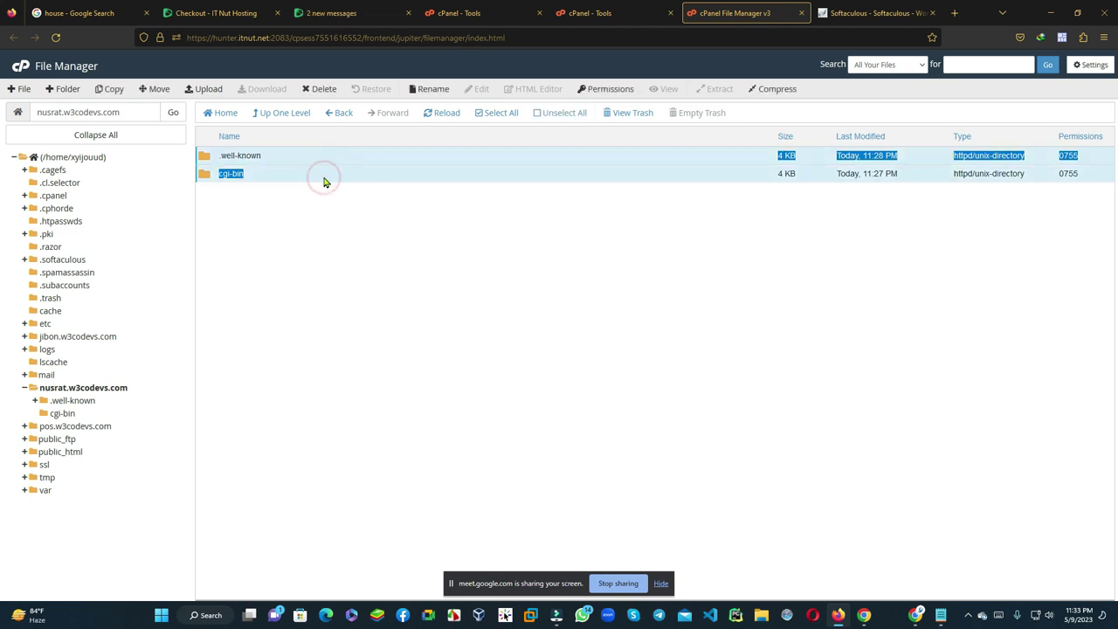
{"action": "right_click", "coordinate": [324, 180]}
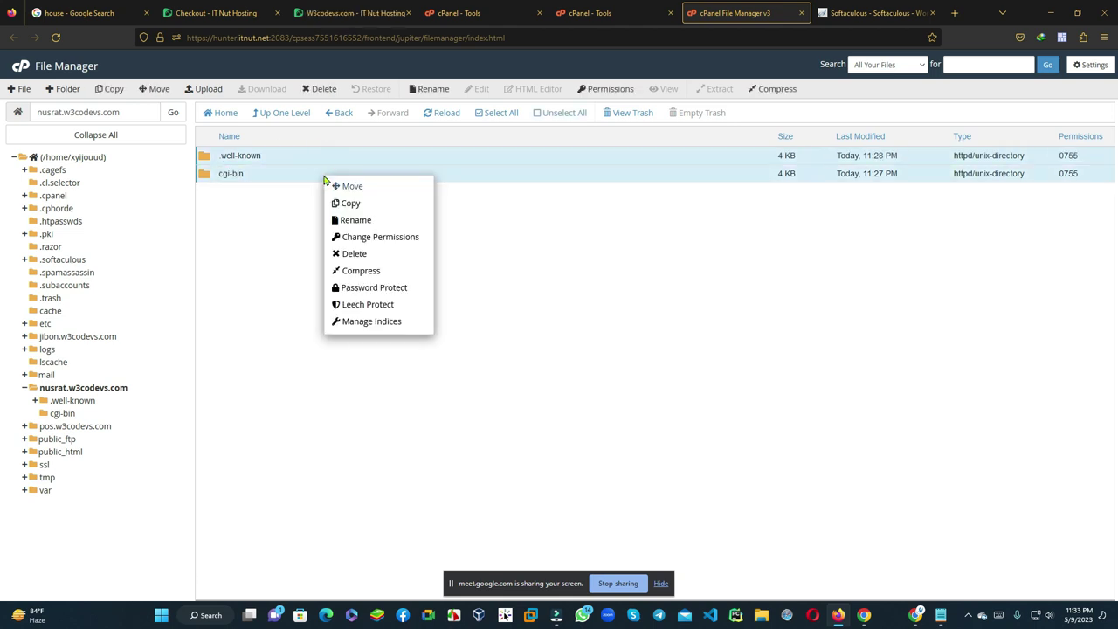
{"action": "left_click", "coordinate": [358, 254]}
{"action": "left_click", "coordinate": [467, 334]}
{"action": "left_click", "coordinate": [640, 368]}
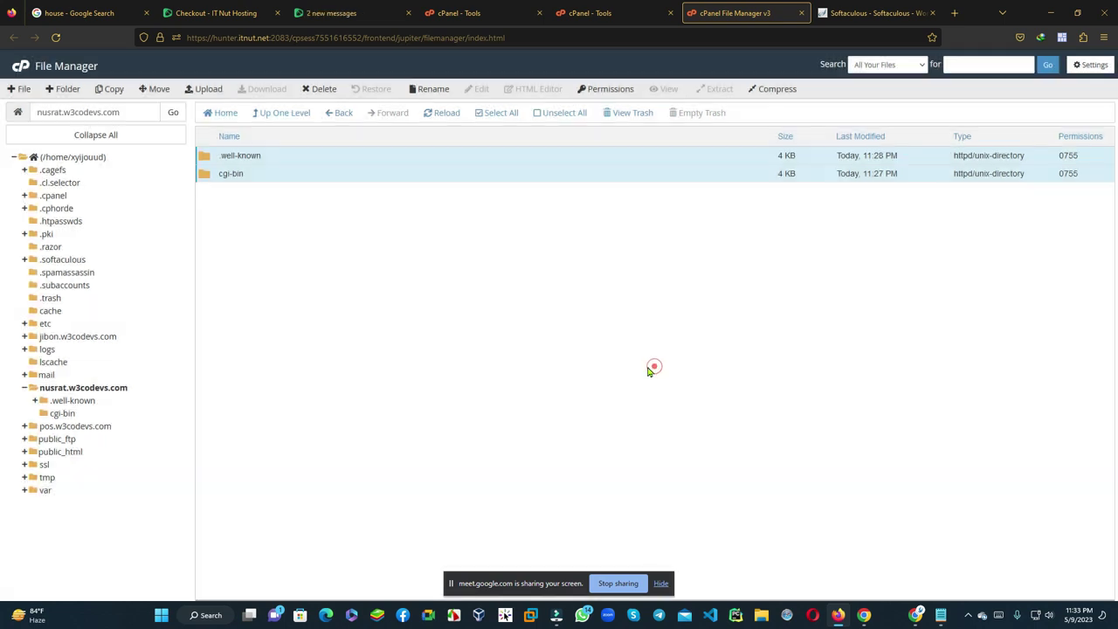
{"action": "left_click", "coordinate": [627, 123]}
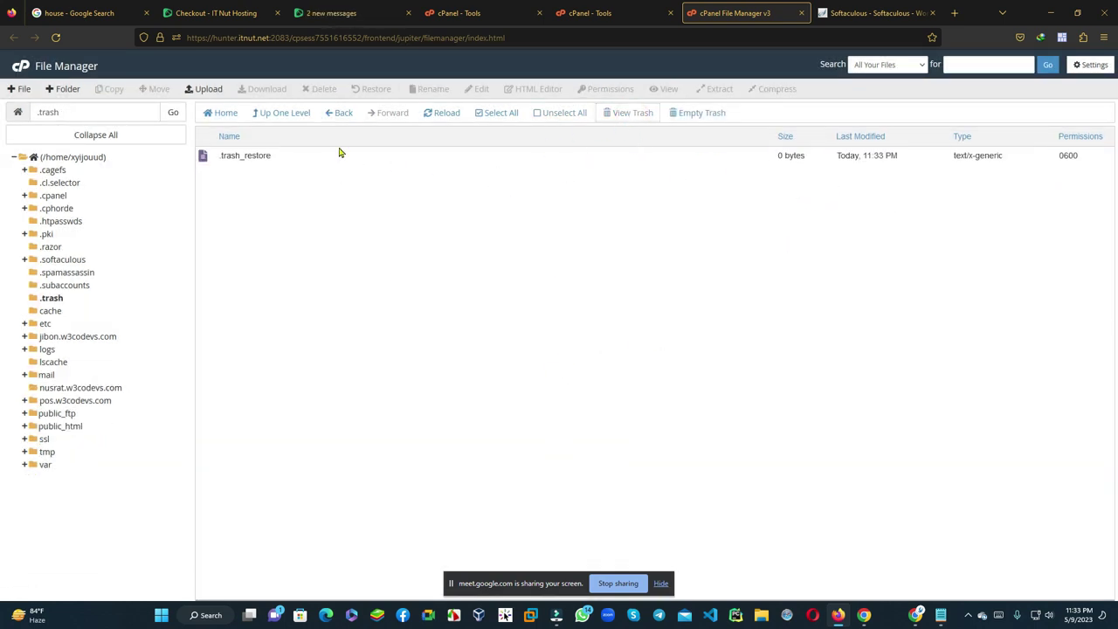
{"action": "left_click", "coordinate": [337, 113]}
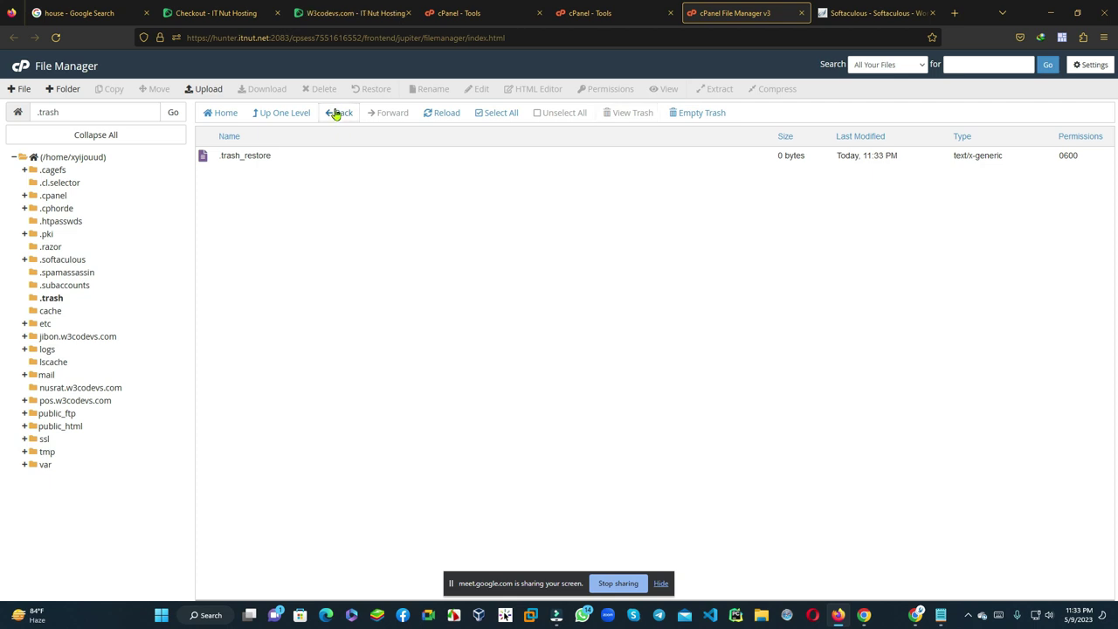
{"action": "left_click", "coordinate": [103, 388]}
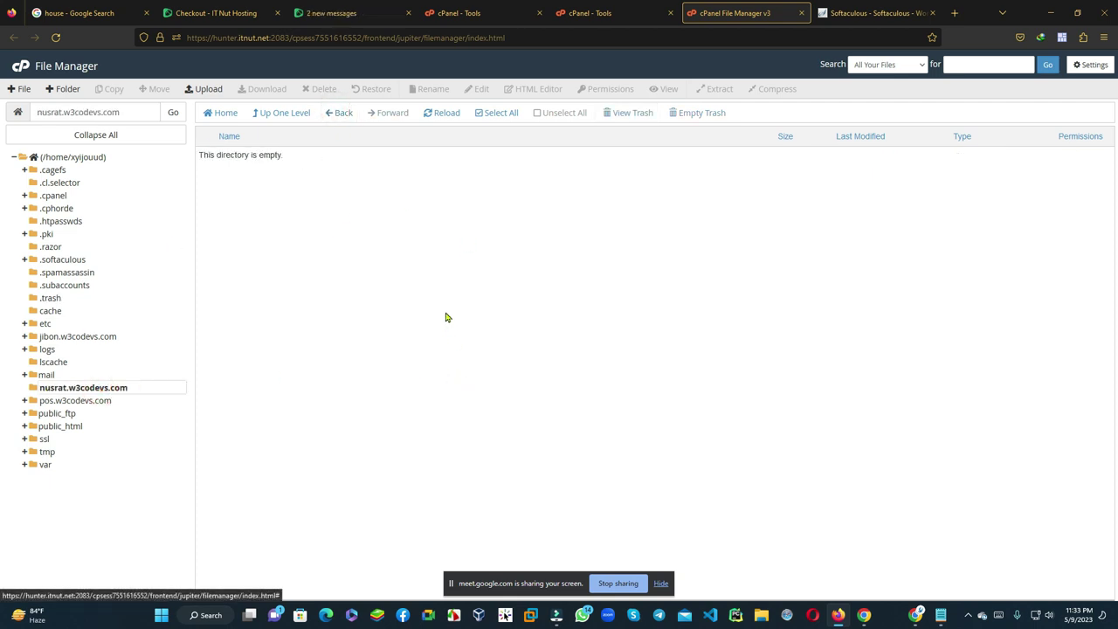
{"action": "left_click", "coordinate": [109, 392]}
{"action": "left_click", "coordinate": [63, 427]}
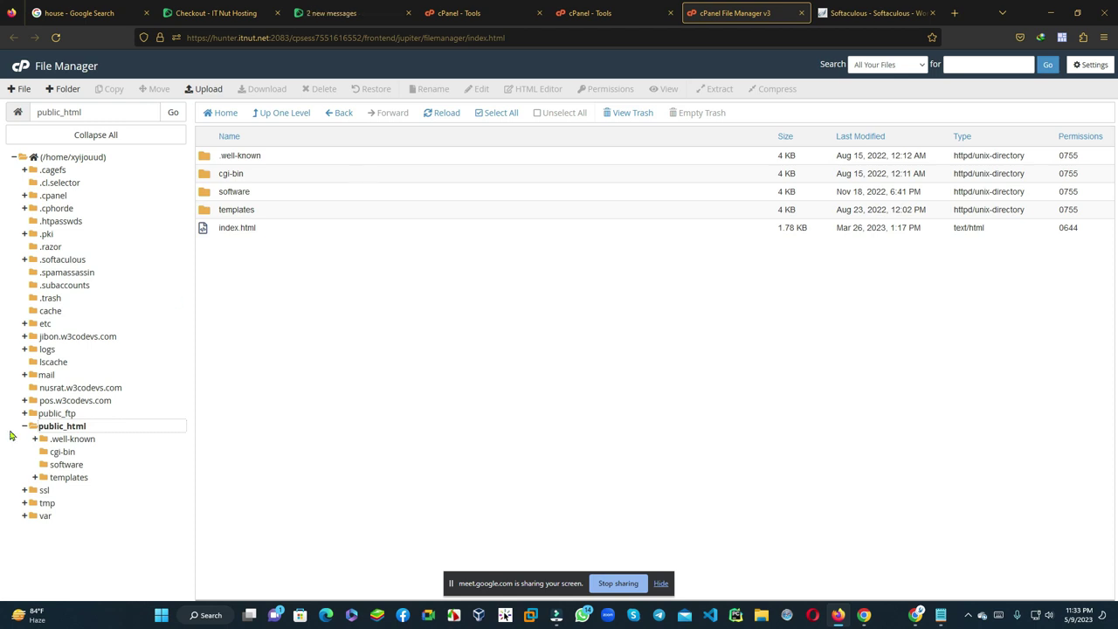
{"action": "left_click", "coordinate": [24, 427]}
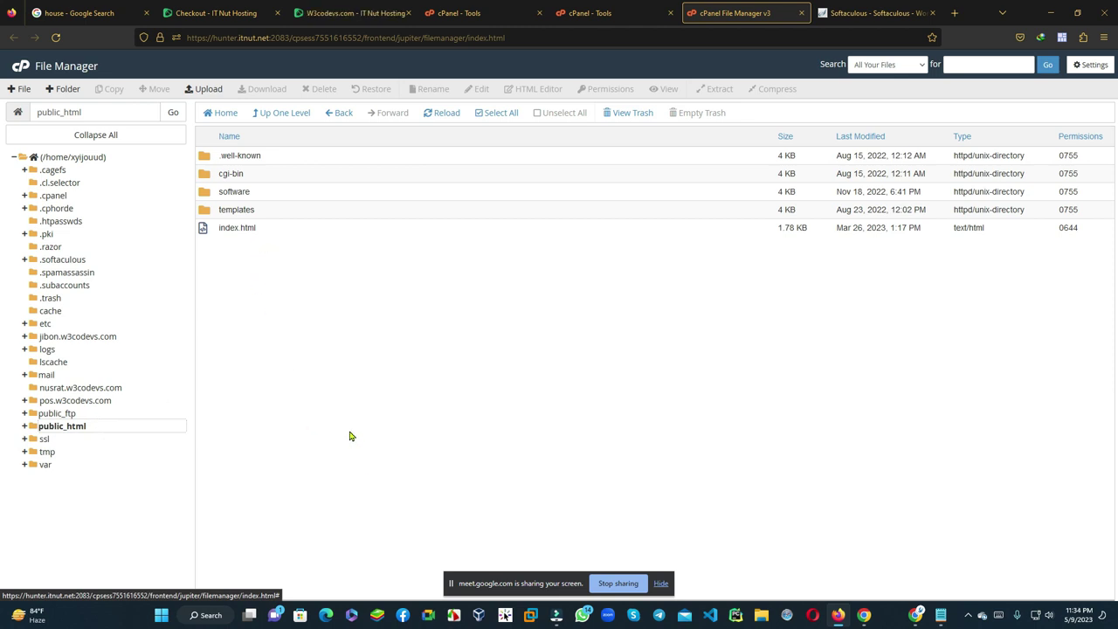
{"action": "left_click", "coordinate": [73, 390]}
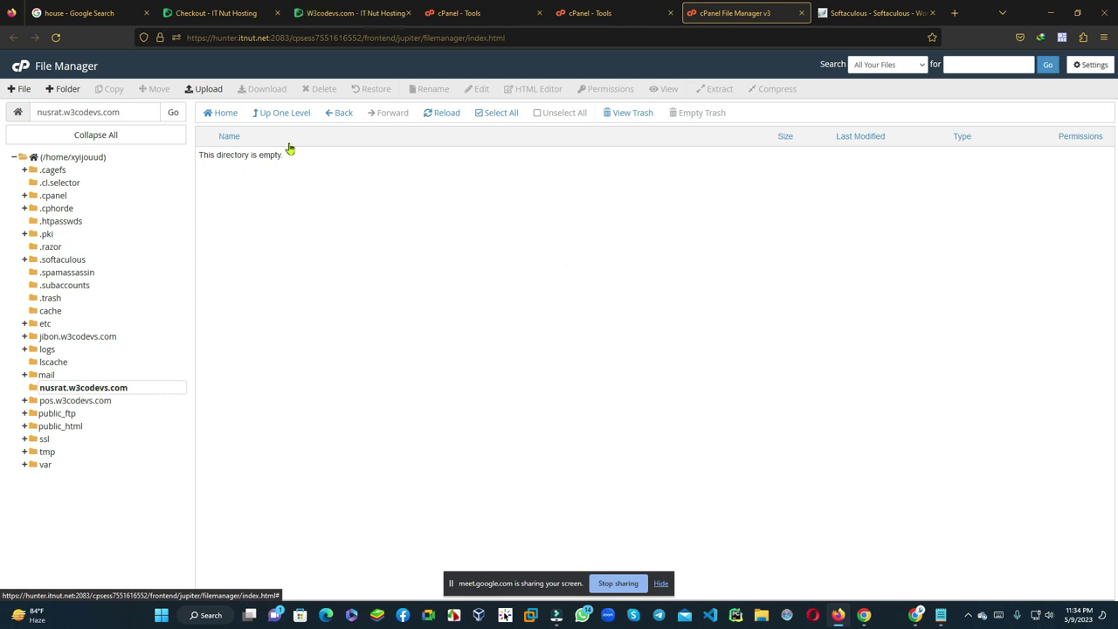
{"action": "left_click", "coordinate": [431, 207]}
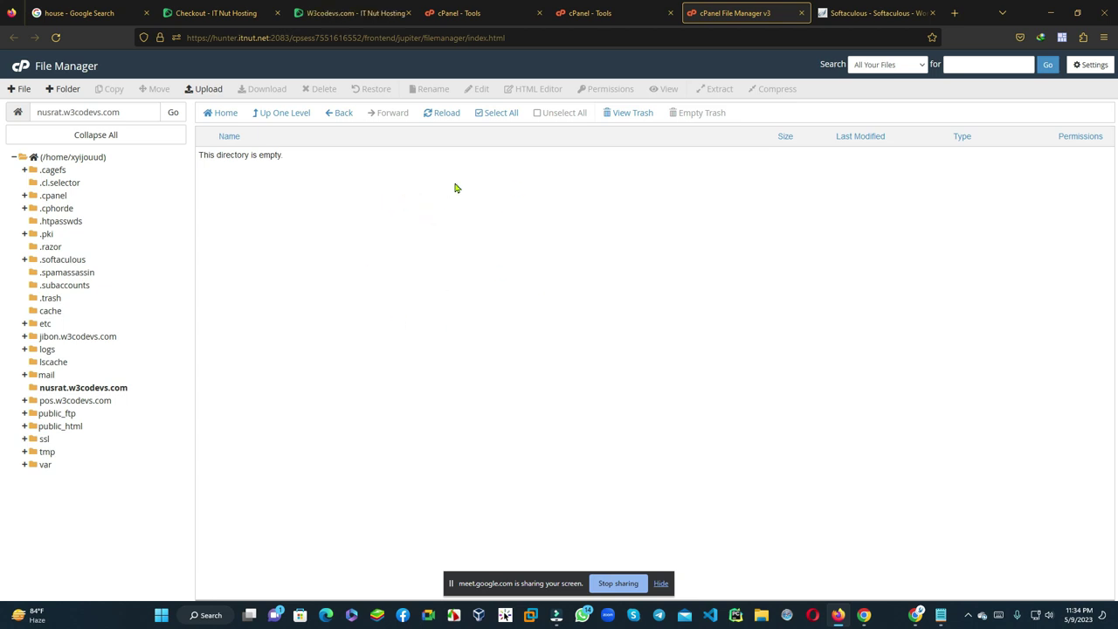
{"action": "left_click", "coordinate": [837, 14]}
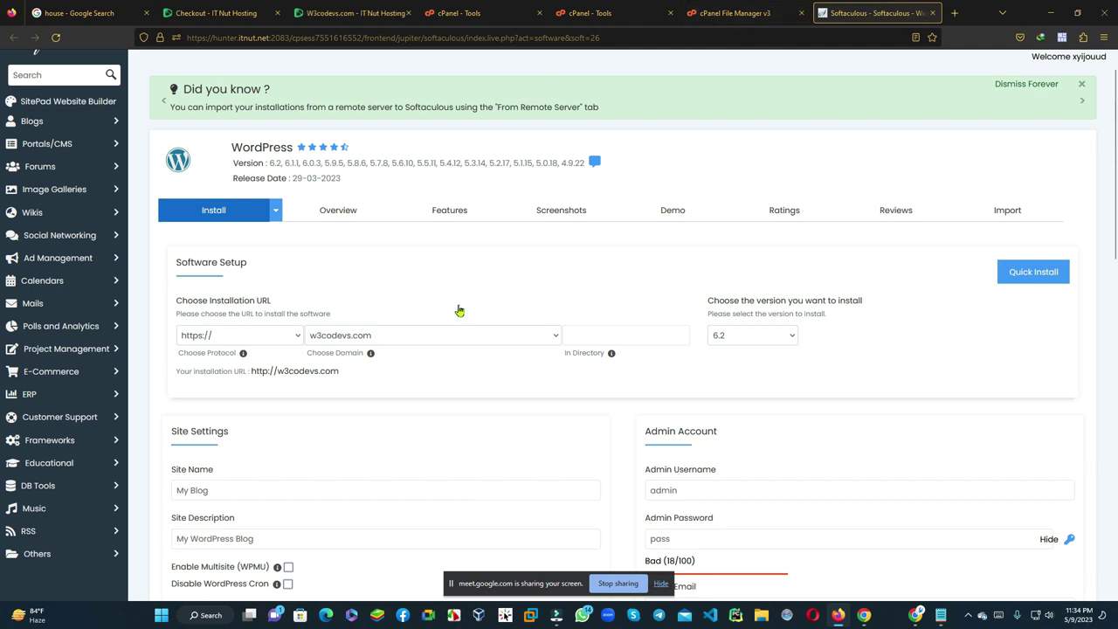
{"action": "scroll", "coordinate": [557, 228], "scroll_direction": "up", "scroll_amount": 1}
{"action": "scroll", "coordinate": [481, 289], "scroll_direction": "up", "scroll_amount": 1}
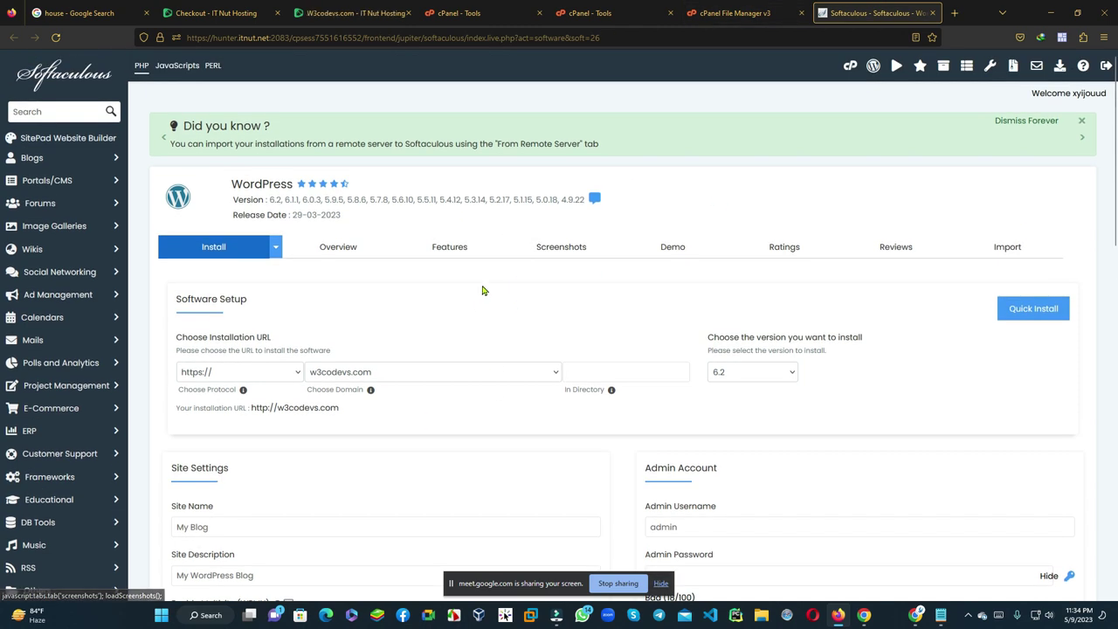
{"action": "scroll", "coordinate": [474, 274], "scroll_direction": "down", "scroll_amount": 3}
{"action": "scroll", "coordinate": [474, 267], "scroll_direction": "up", "scroll_amount": 3}
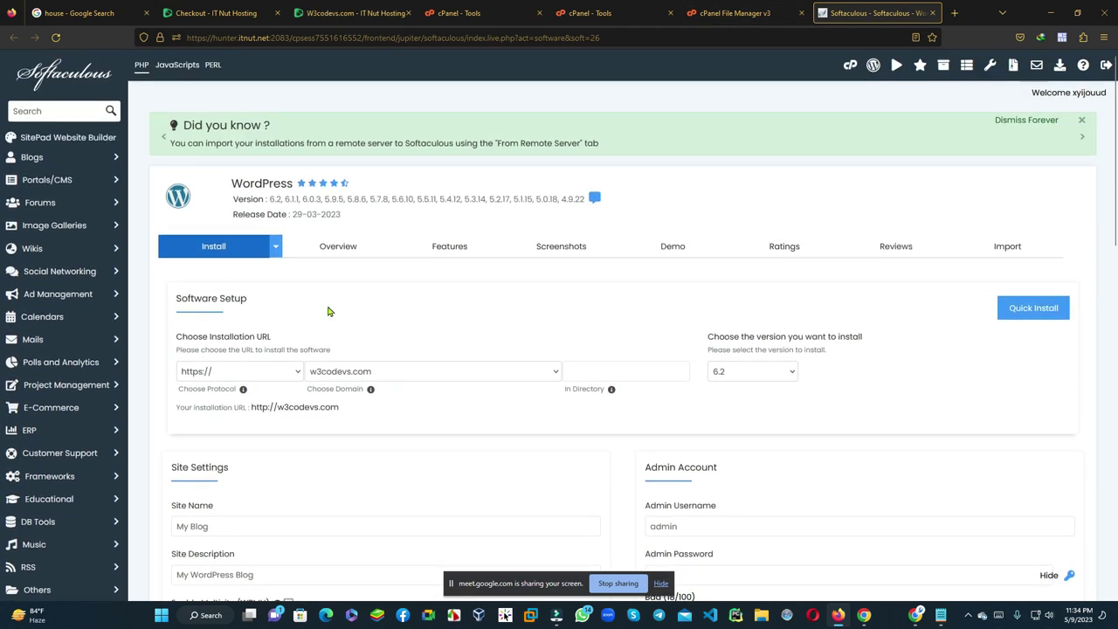
{"action": "scroll", "coordinate": [330, 307], "scroll_direction": "down", "scroll_amount": 2}
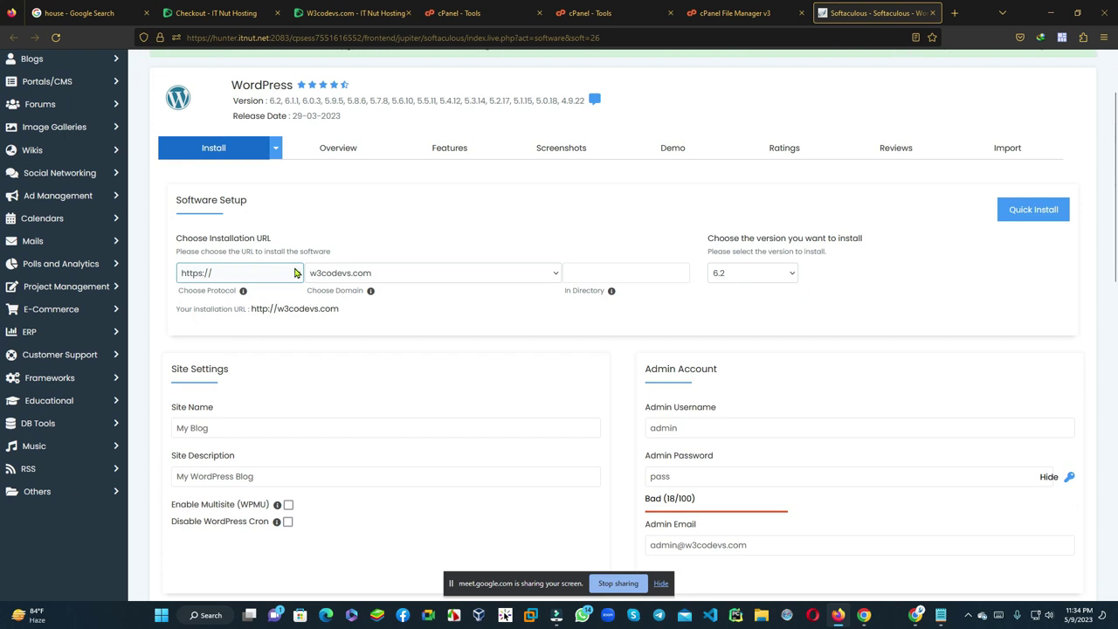
{"action": "left_click", "coordinate": [295, 274]}
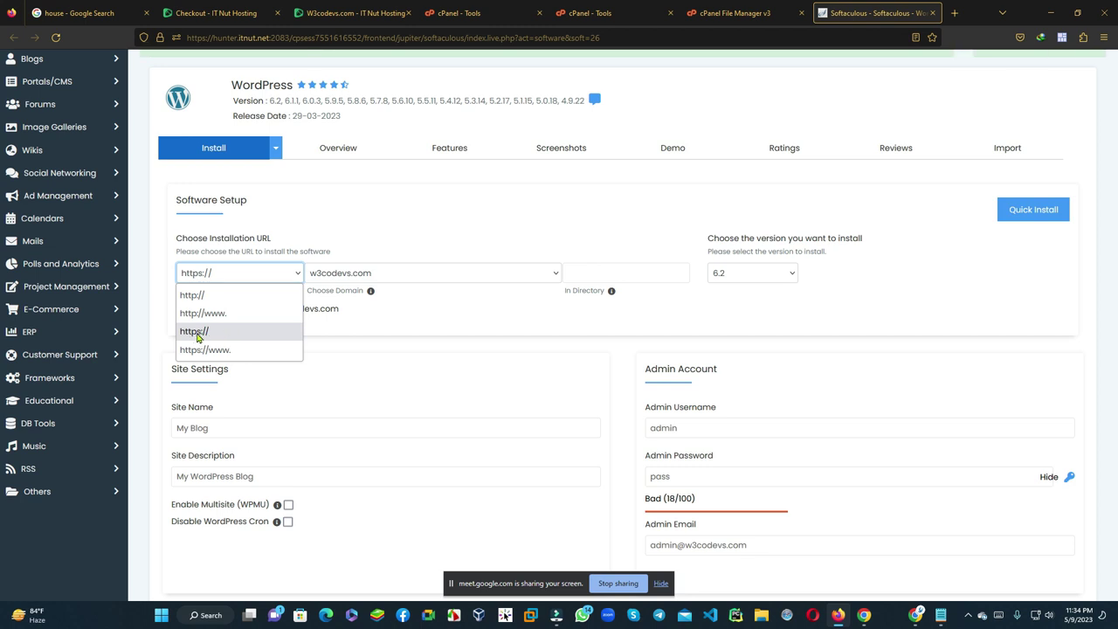
{"action": "left_click", "coordinate": [220, 334]}
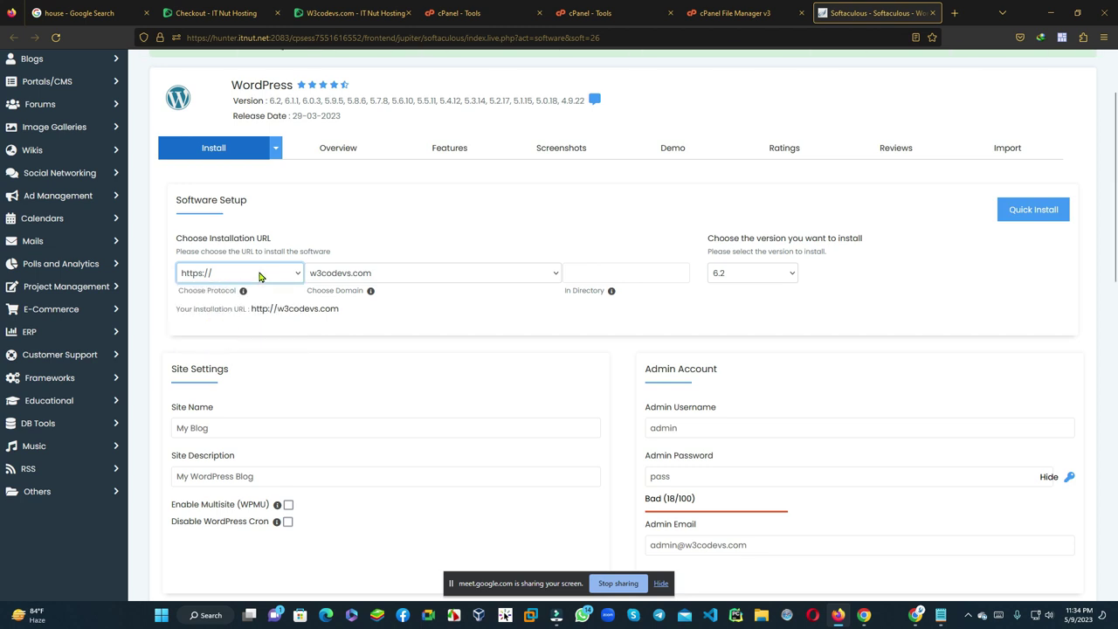
{"action": "left_click", "coordinate": [262, 274]}
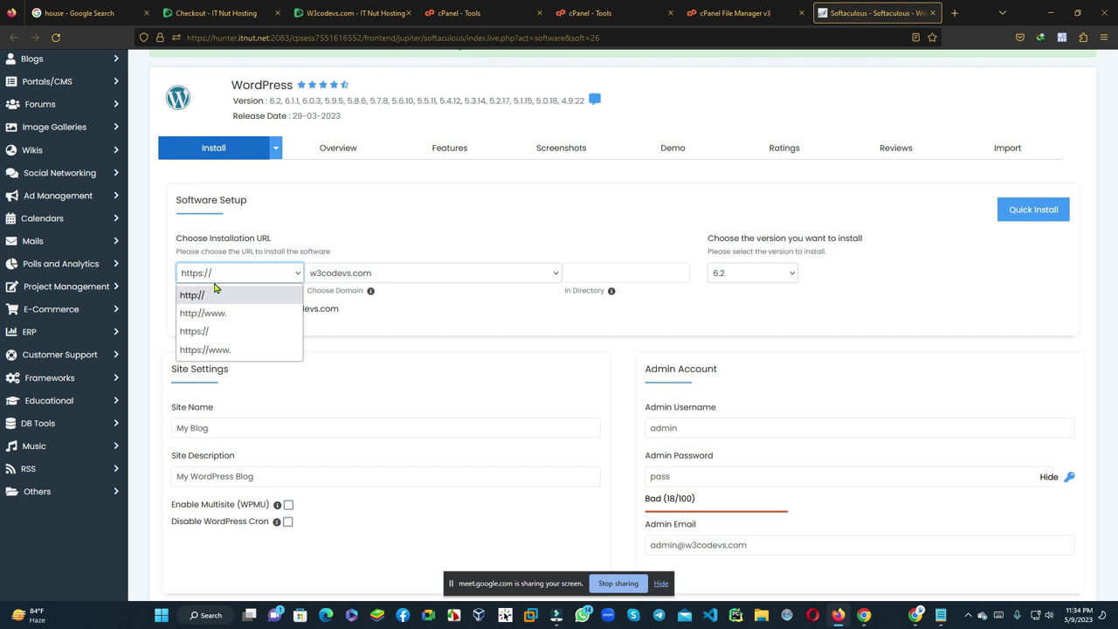
{"action": "left_click", "coordinate": [209, 333]}
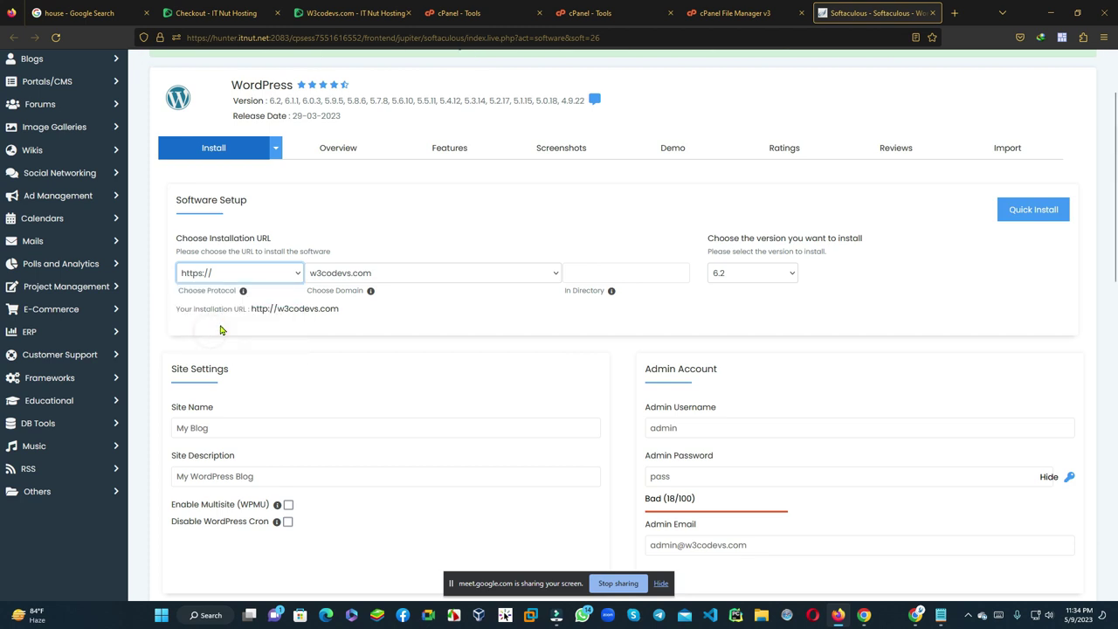
{"action": "left_click", "coordinate": [289, 279]}
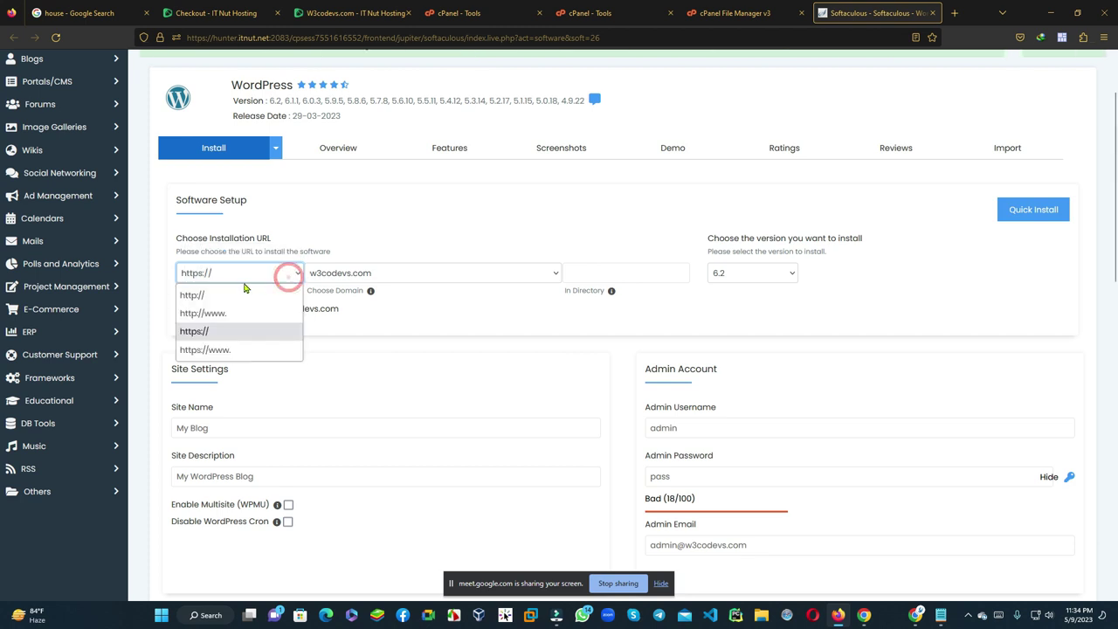
{"action": "left_click", "coordinate": [229, 332]}
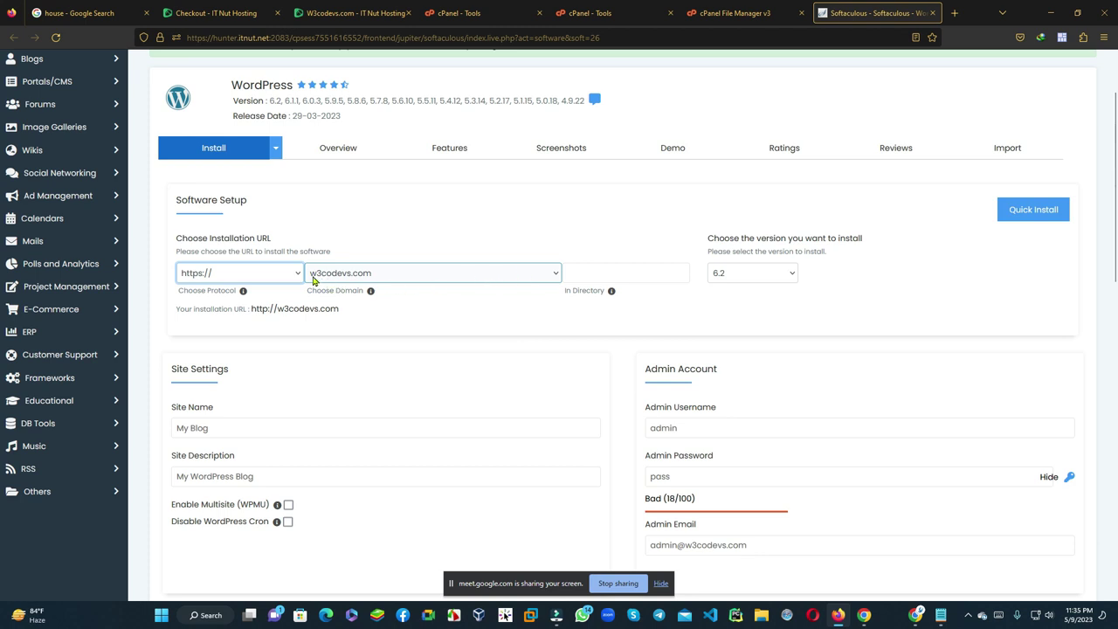
{"action": "left_click", "coordinate": [429, 278]}
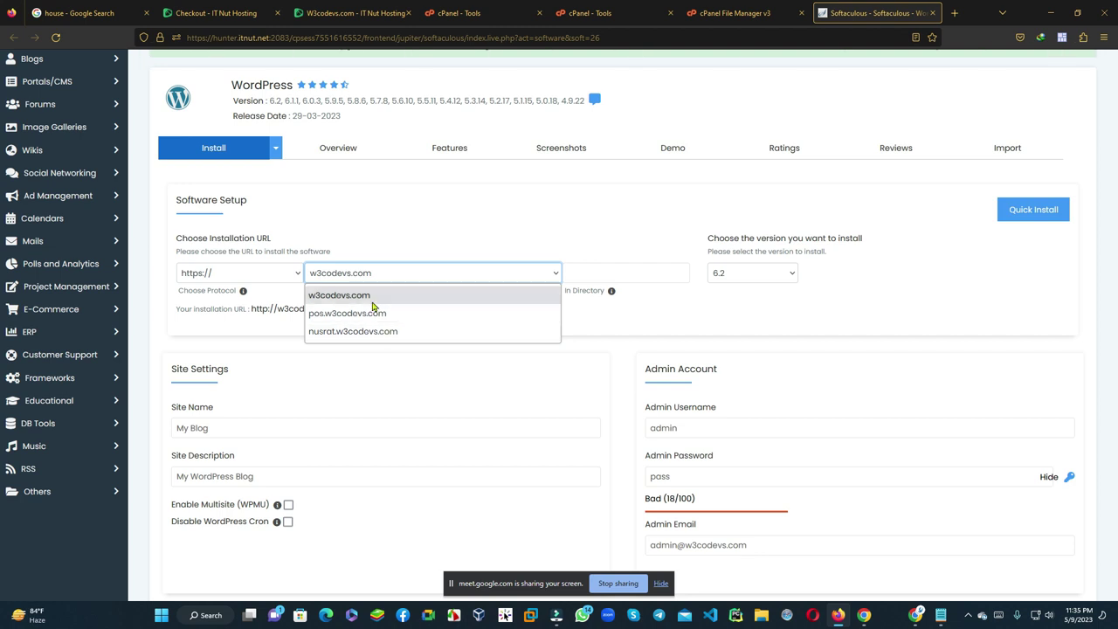
{"action": "left_click", "coordinate": [506, 278]}
{"action": "left_click", "coordinate": [487, 280]}
{"action": "left_click", "coordinate": [428, 274]}
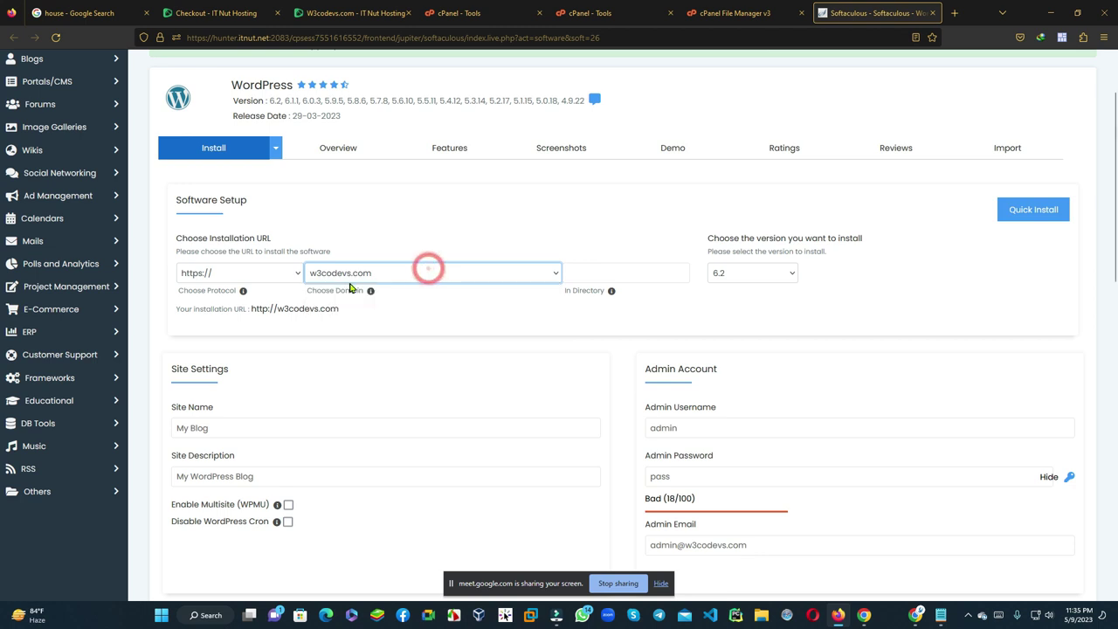
{"action": "left_click", "coordinate": [419, 274]}
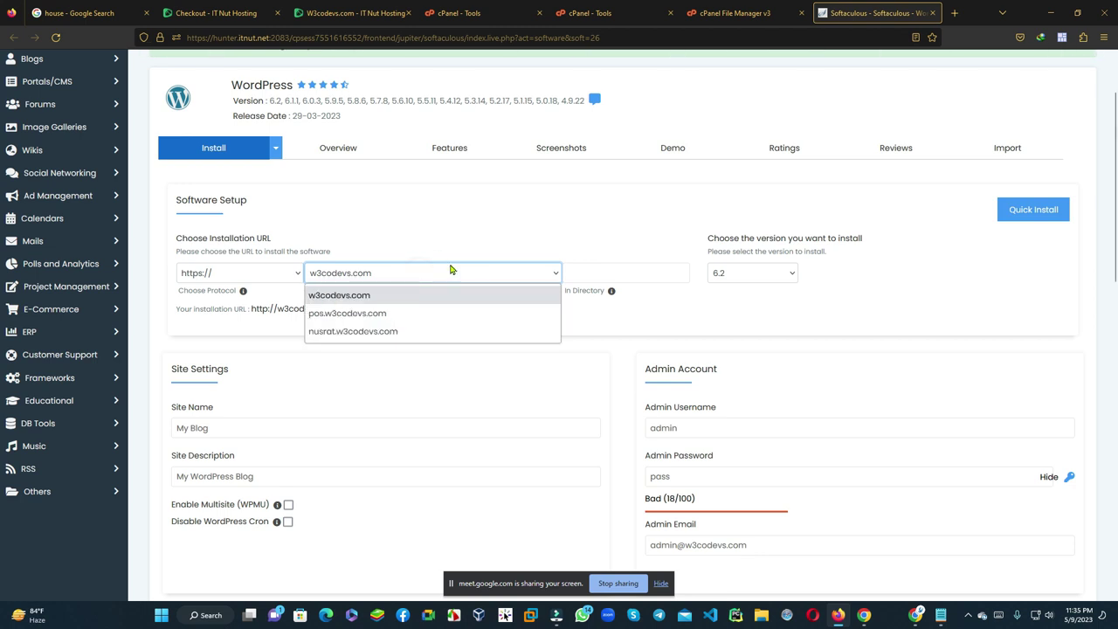
{"action": "left_click", "coordinate": [402, 332]}
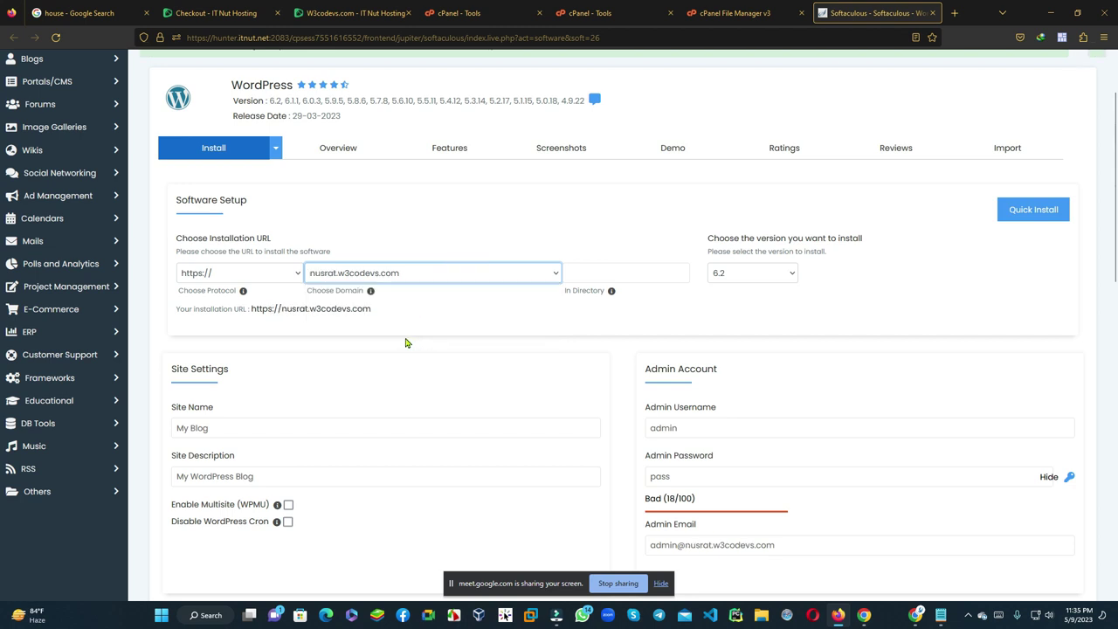
{"action": "left_click", "coordinate": [954, 13]}
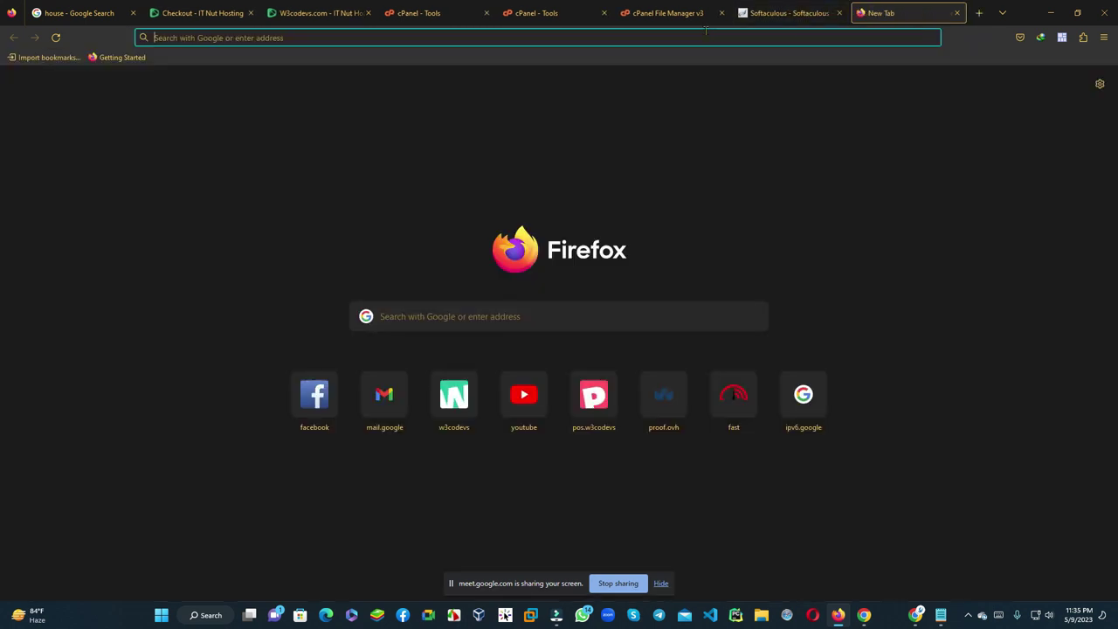
{"action": "left_click", "coordinate": [709, 29]}
{"action": "type", "text": "nus"}
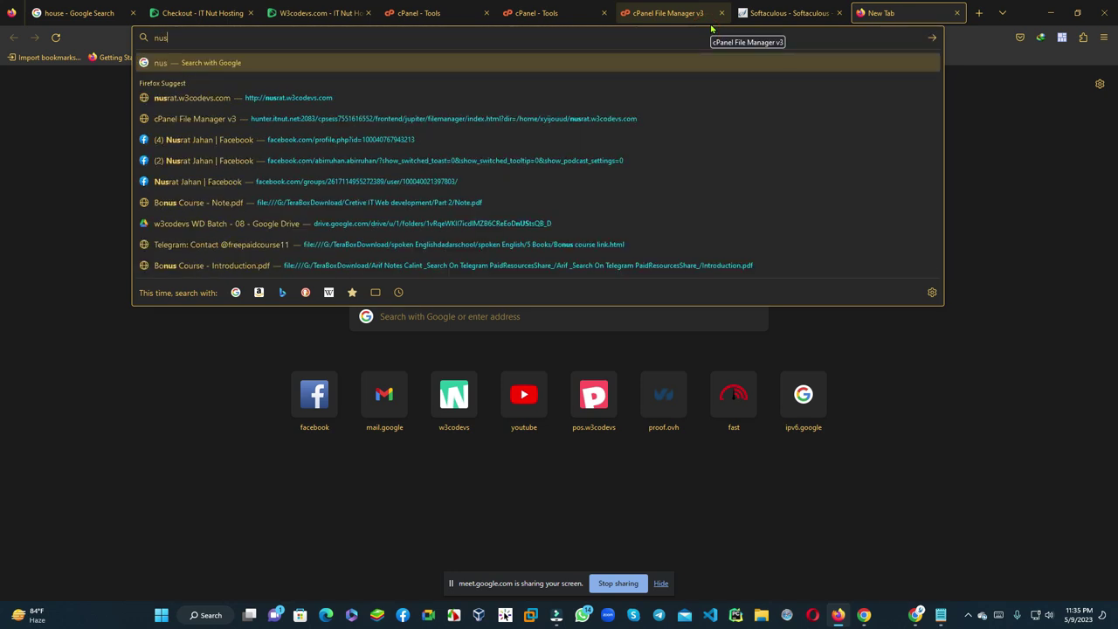
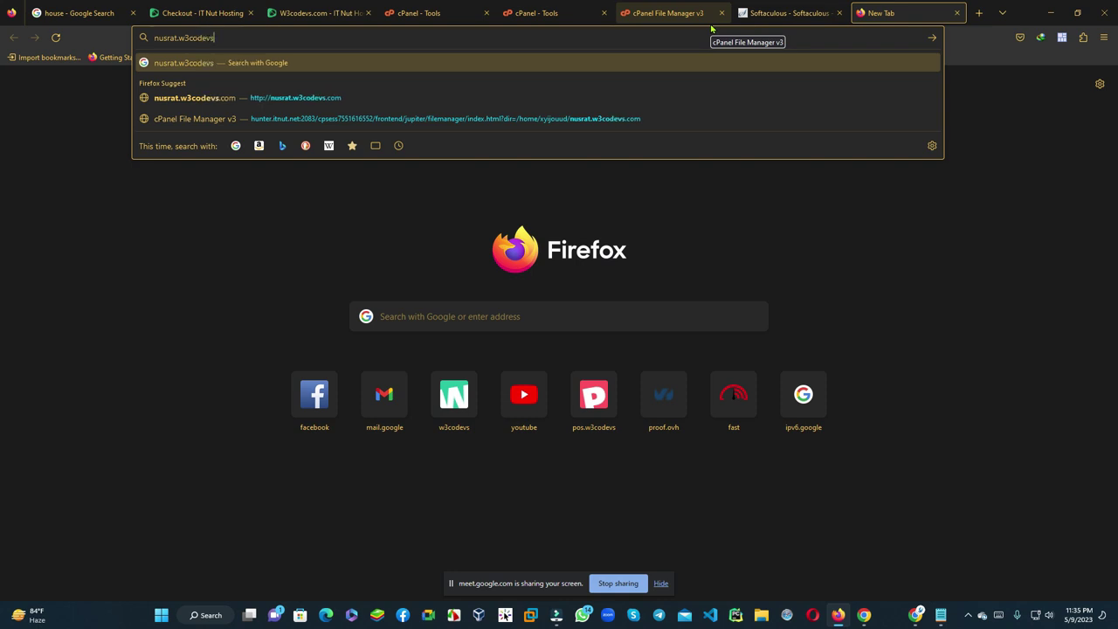
{"action": "type", "text": ".com"}
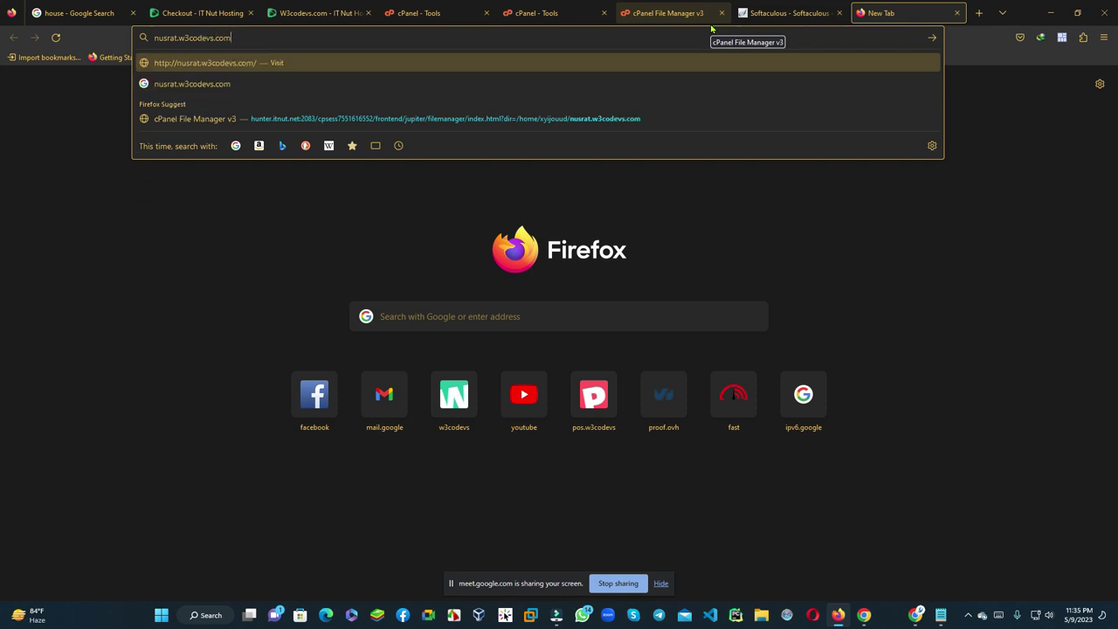
{"action": "key", "text": "Return"}
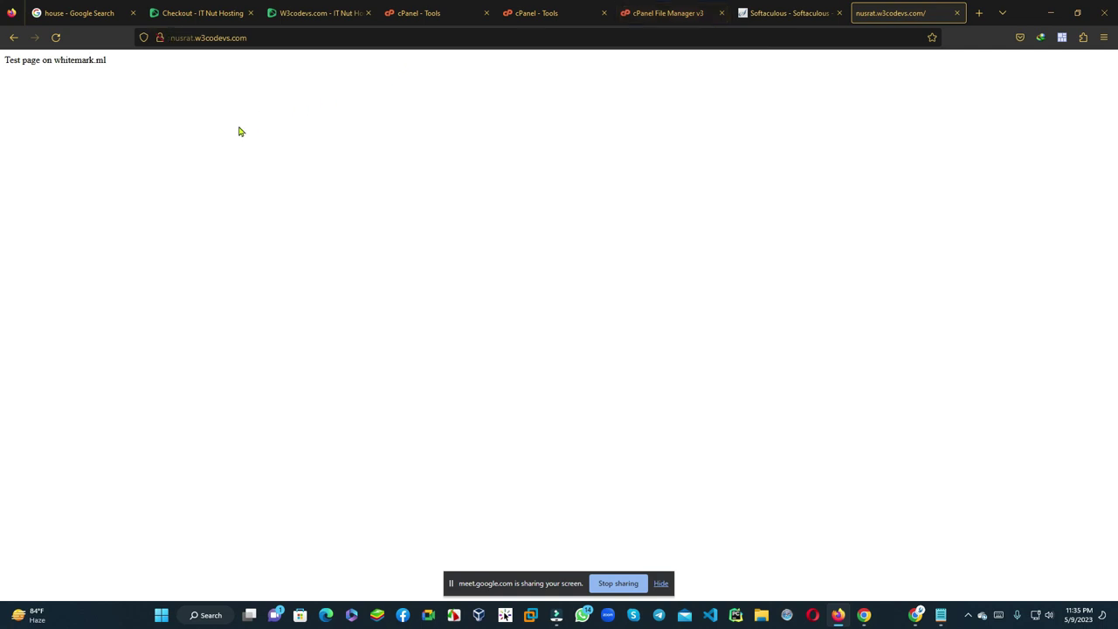
{"action": "left_click", "coordinate": [764, 15]}
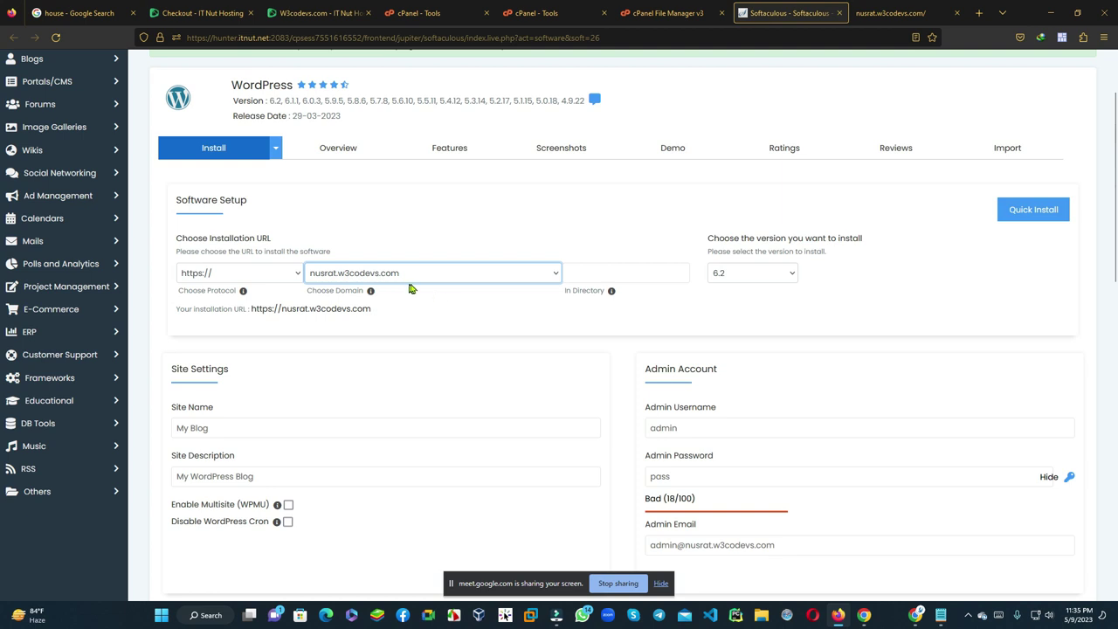
{"action": "left_click", "coordinate": [568, 277]}
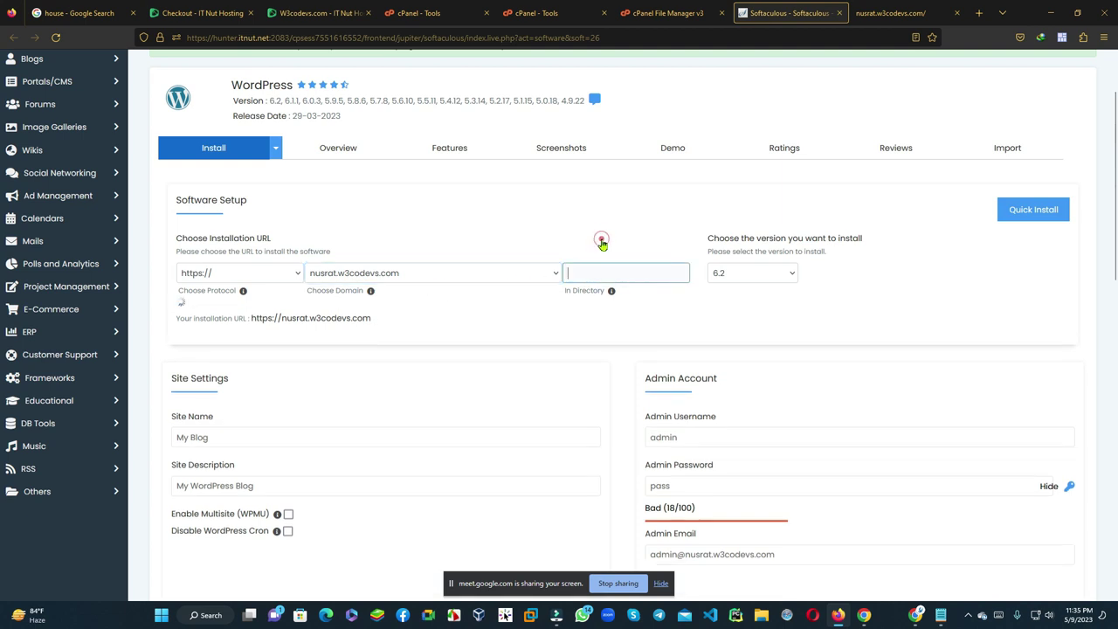
{"action": "left_click", "coordinate": [584, 275]}
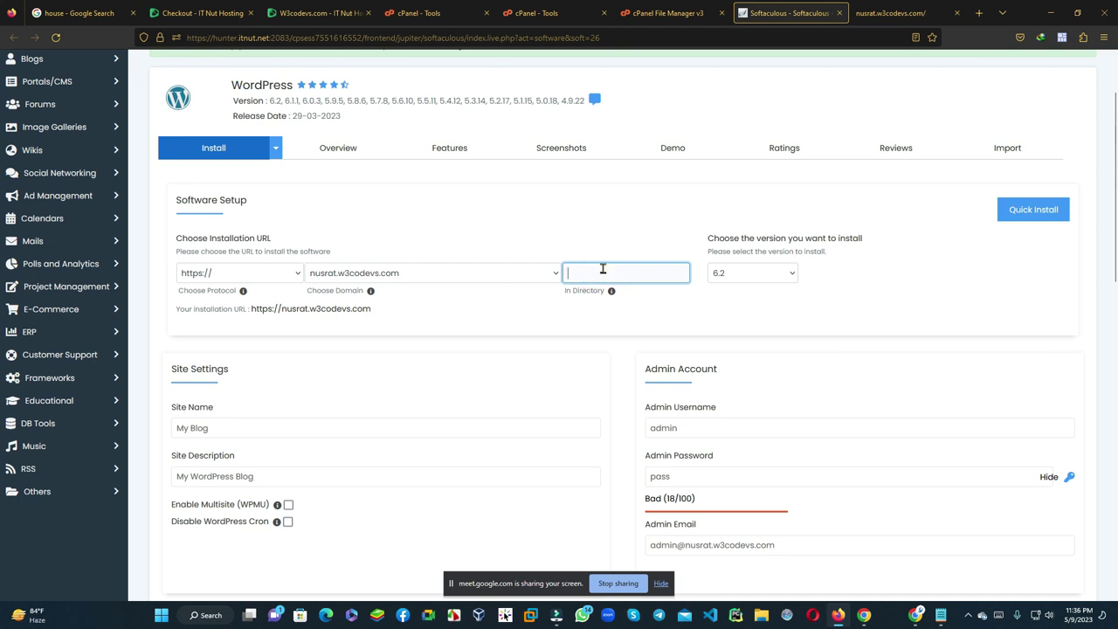
{"action": "left_click", "coordinate": [545, 15]}
{"action": "left_click", "coordinate": [427, 14]}
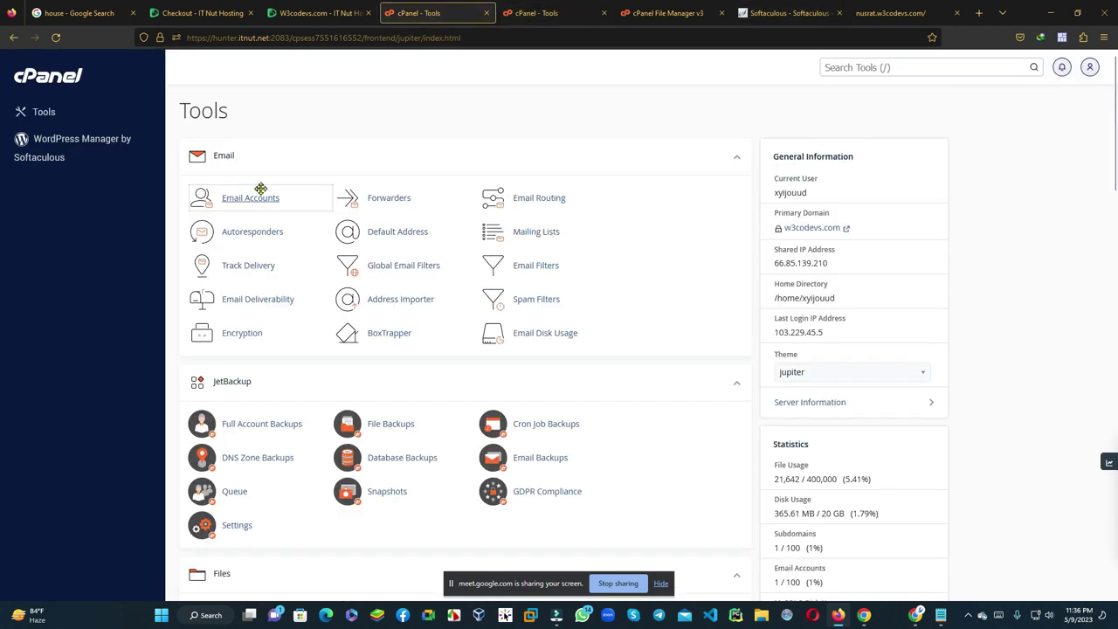
{"action": "left_click", "coordinate": [541, 14]}
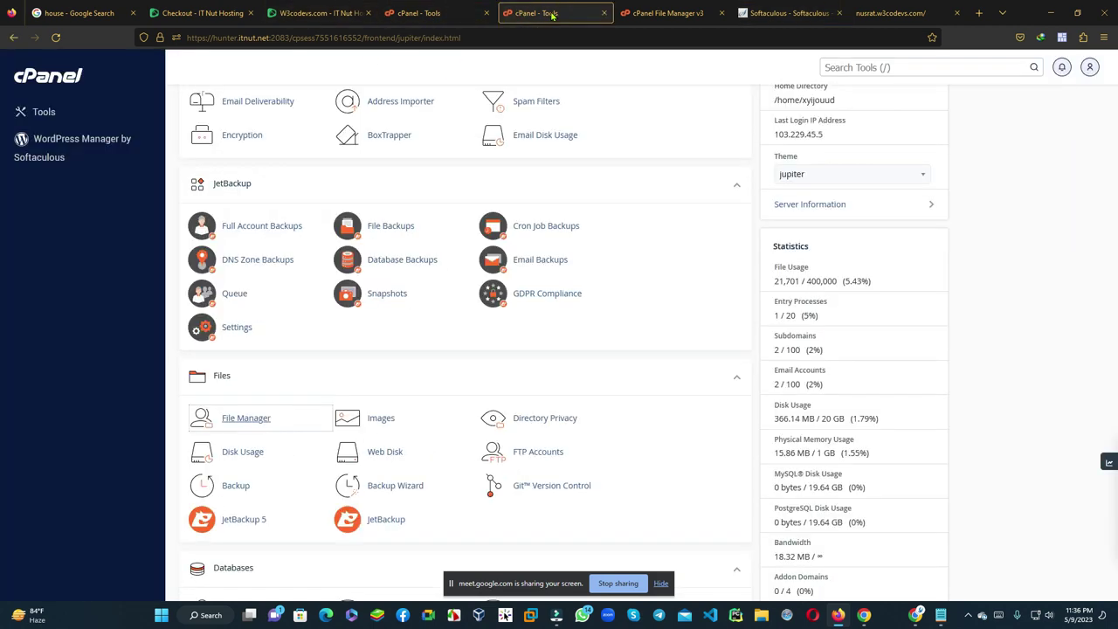
{"action": "left_click", "coordinate": [671, 15]}
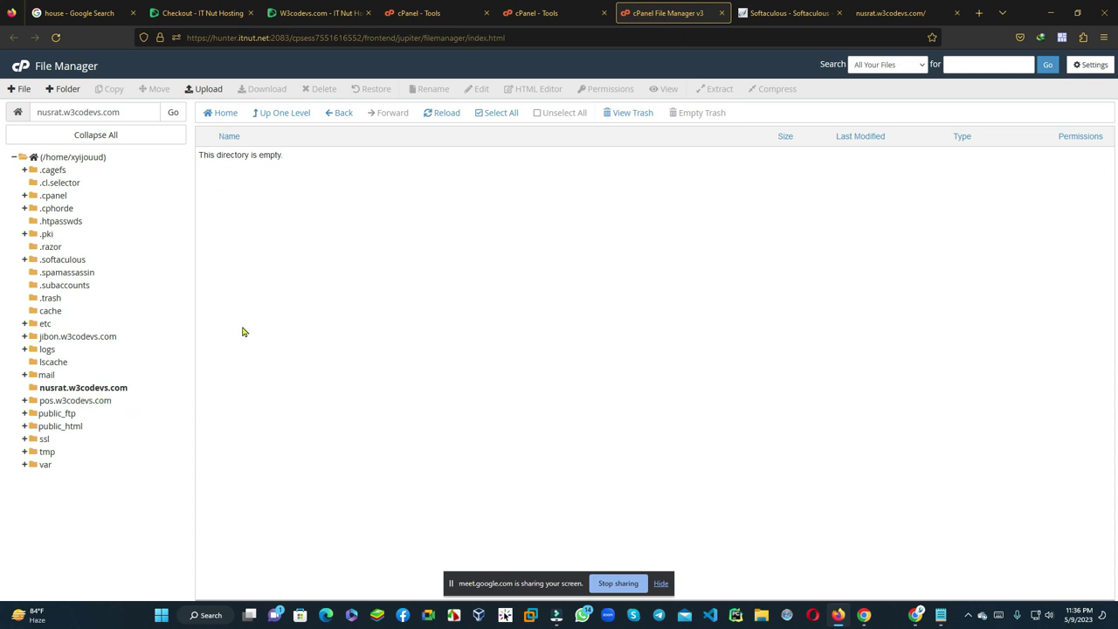
{"action": "right_click", "coordinate": [248, 244]}
{"action": "left_click", "coordinate": [456, 281]}
{"action": "left_click", "coordinate": [898, 16]}
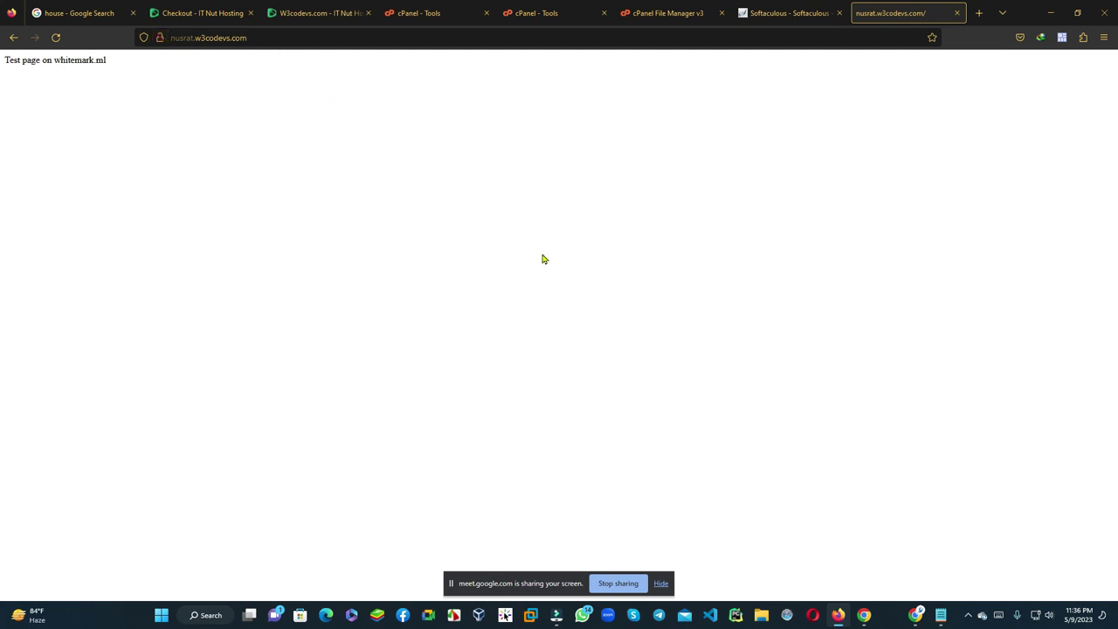
{"action": "left_click", "coordinate": [821, 7]}
{"action": "left_click", "coordinate": [607, 266]}
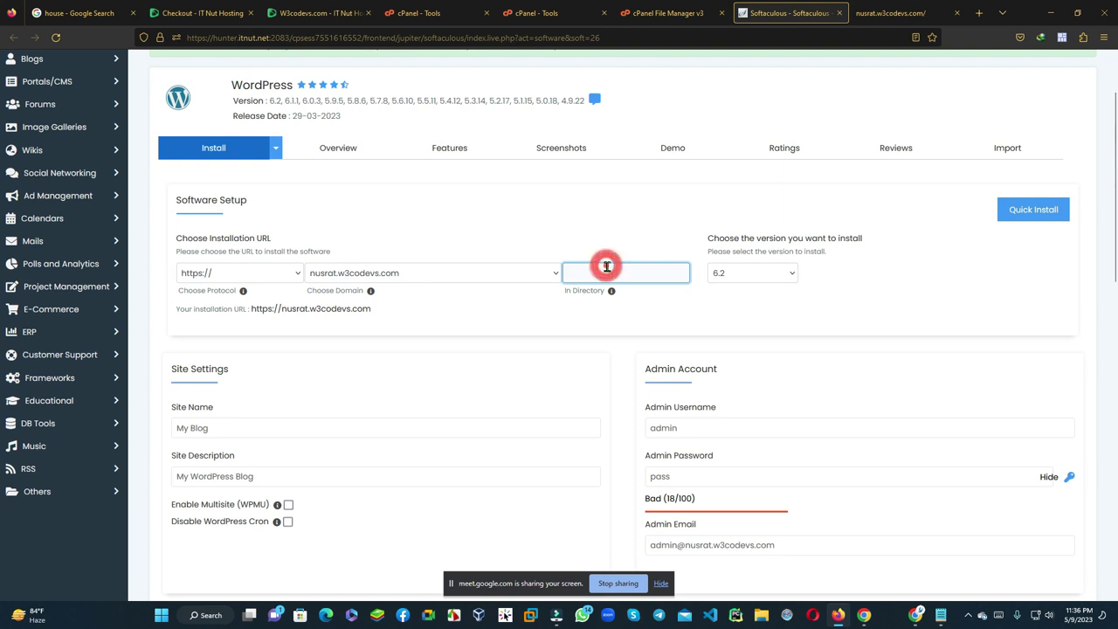
{"action": "type", "text": "ajfhbaj"}
{"action": "key", "text": "BackSpace"}
{"action": "key", "text": "BackSpace"}
{"action": "key", "text": "BackSpace"}
{"action": "key", "text": "BackSpace"}
{"action": "key", "text": "BackSpace"}
{"action": "key", "text": "BackSpace"}
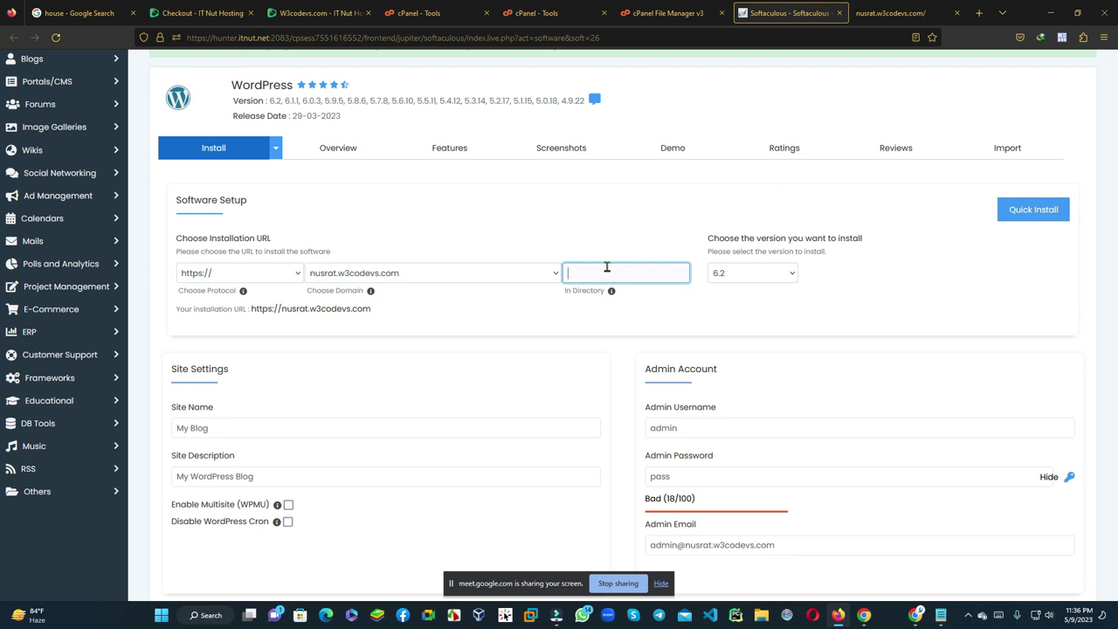
{"action": "type", "text": "blog"}
{"action": "left_click", "coordinate": [895, 13]}
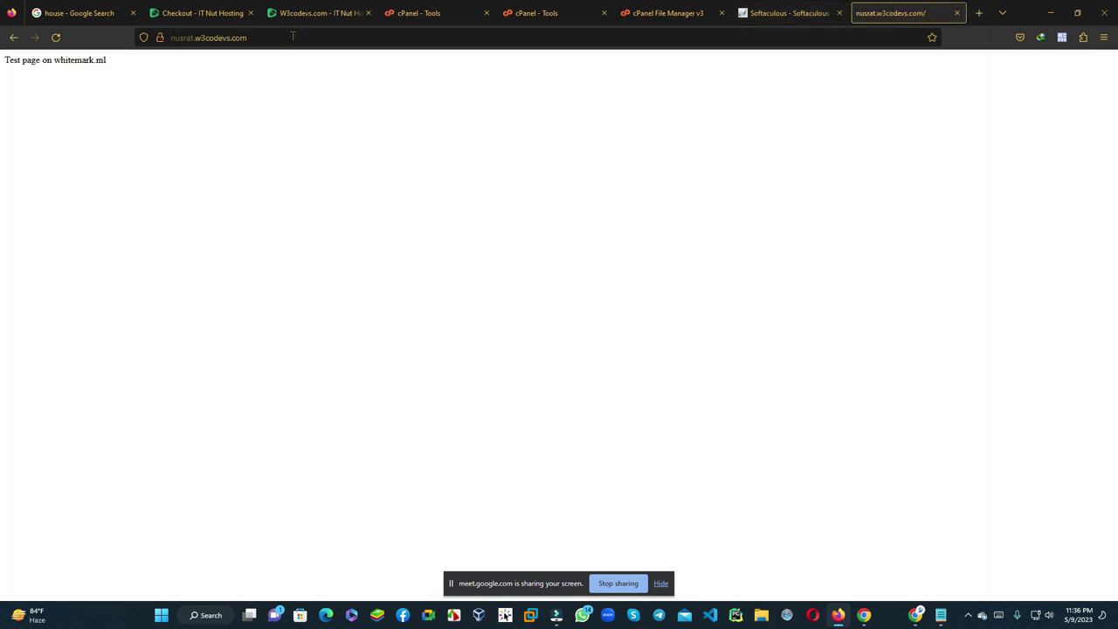
{"action": "left_click", "coordinate": [292, 36]}
{"action": "left_click", "coordinate": [320, 35]}
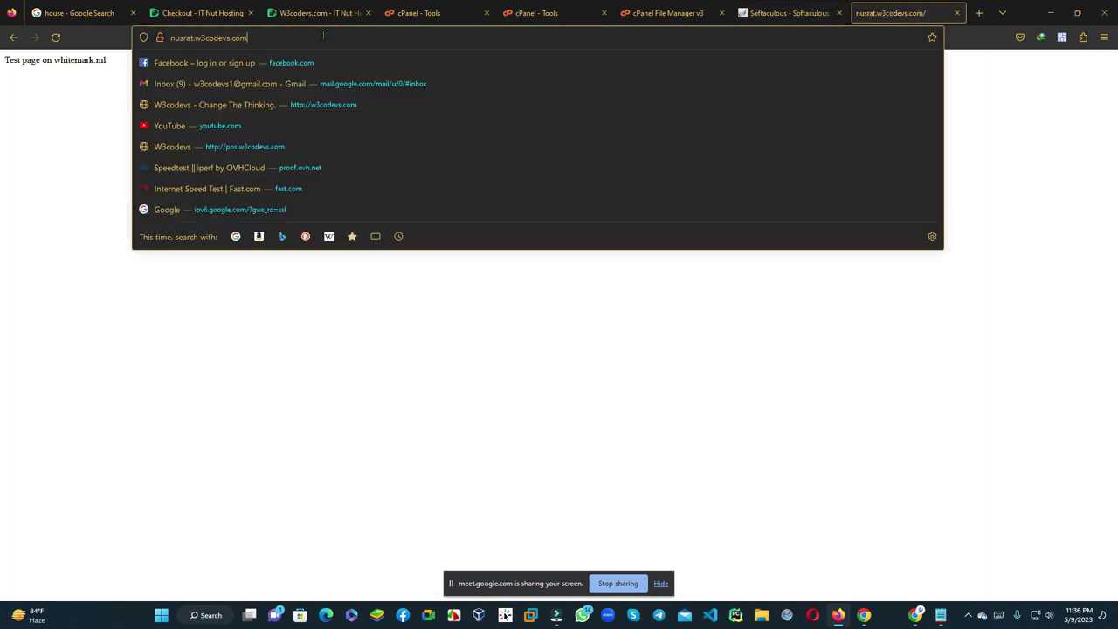
{"action": "type", "text": "/bl"}
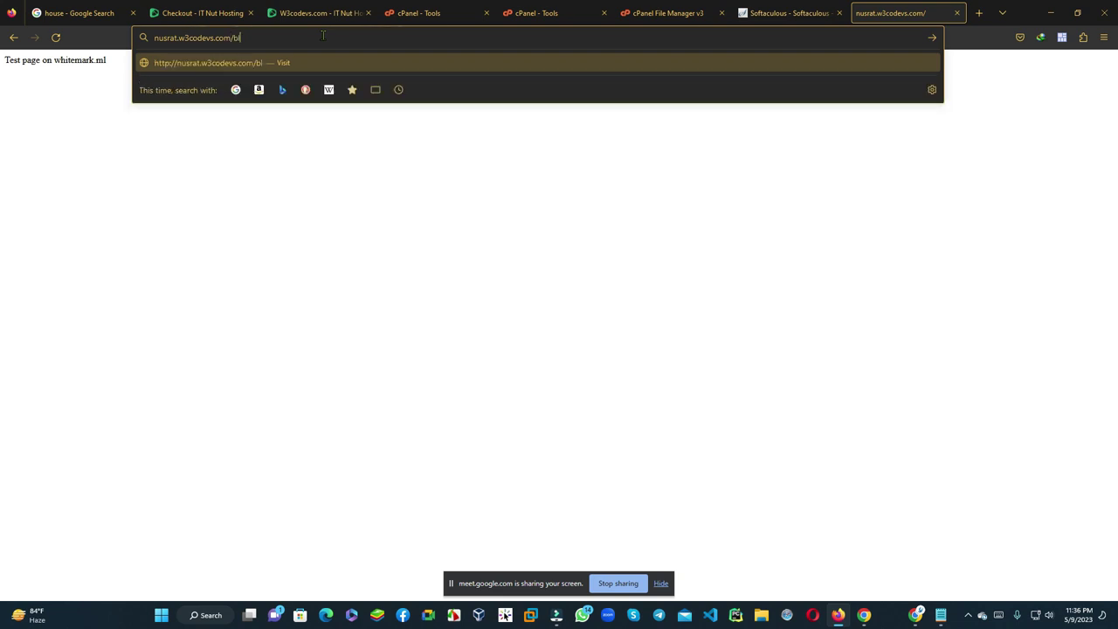
{"action": "type", "text": "og"}
{"action": "key", "text": "BackSpace"}
{"action": "key", "text": "BackSpace"}
{"action": "key", "text": "BackSpace"}
{"action": "key", "text": "BackSpace"}
{"action": "key", "text": "BackSpace"}
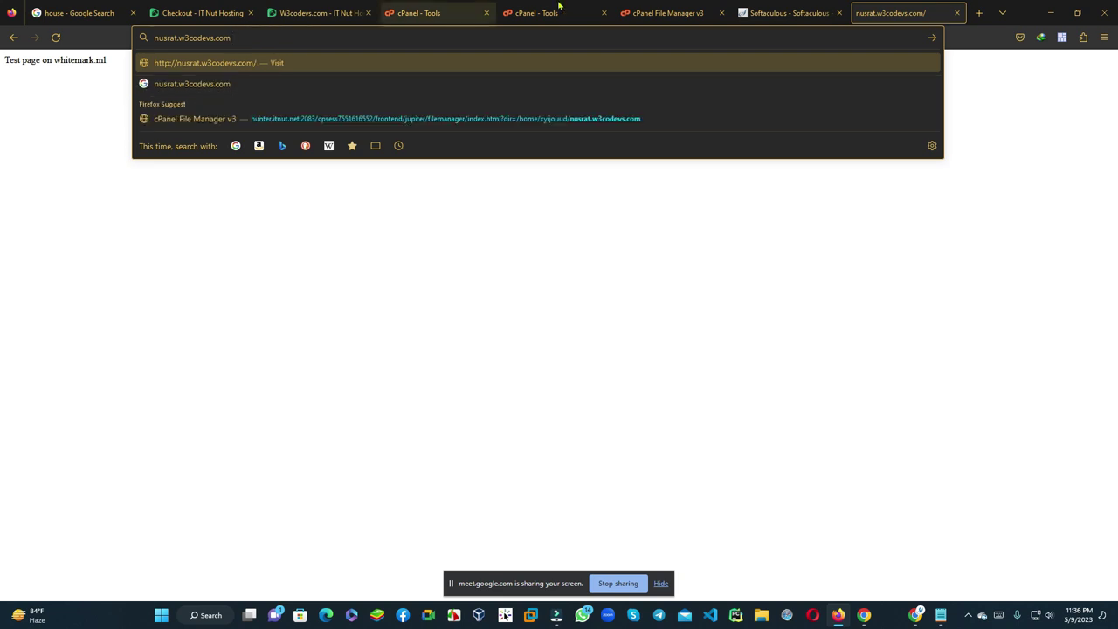
{"action": "left_click", "coordinate": [760, 11]}
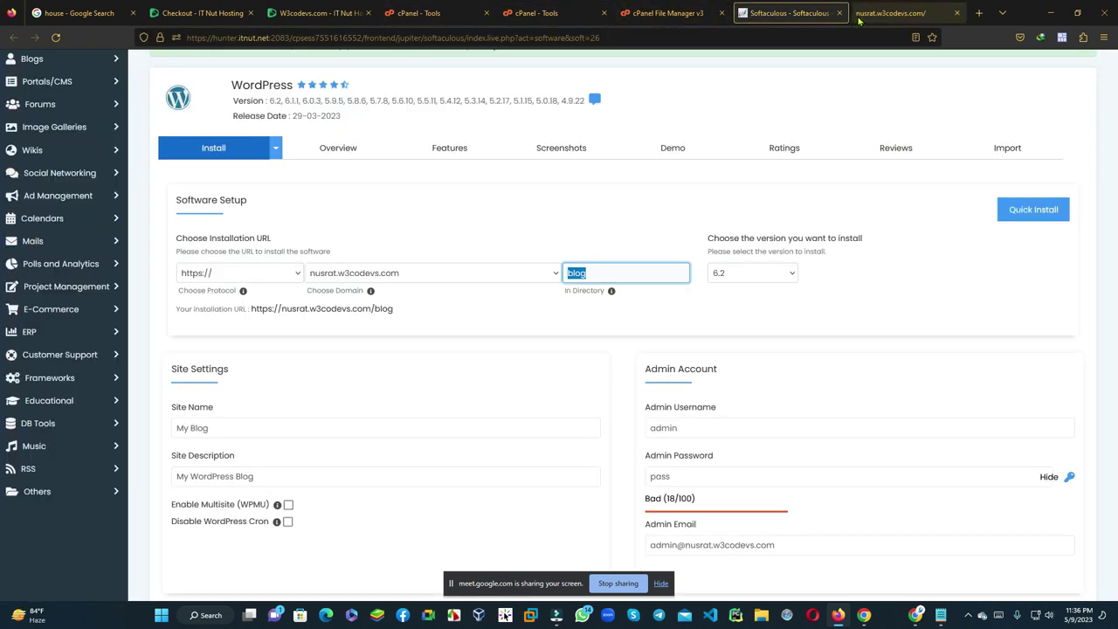
{"action": "left_click", "coordinate": [535, 18]}
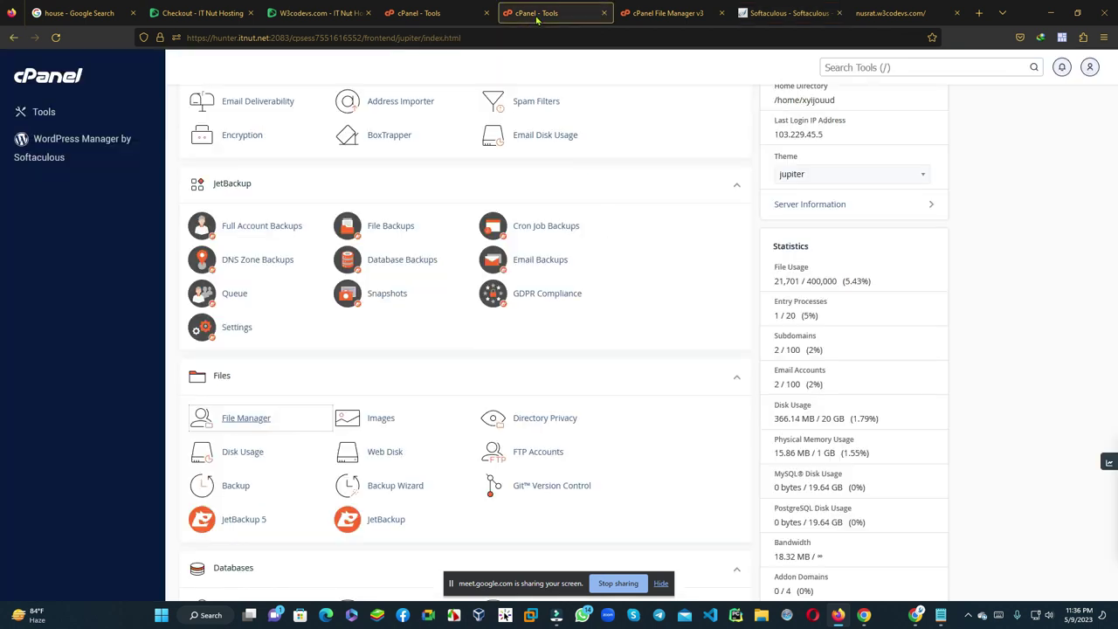
{"action": "left_click", "coordinate": [639, 9]}
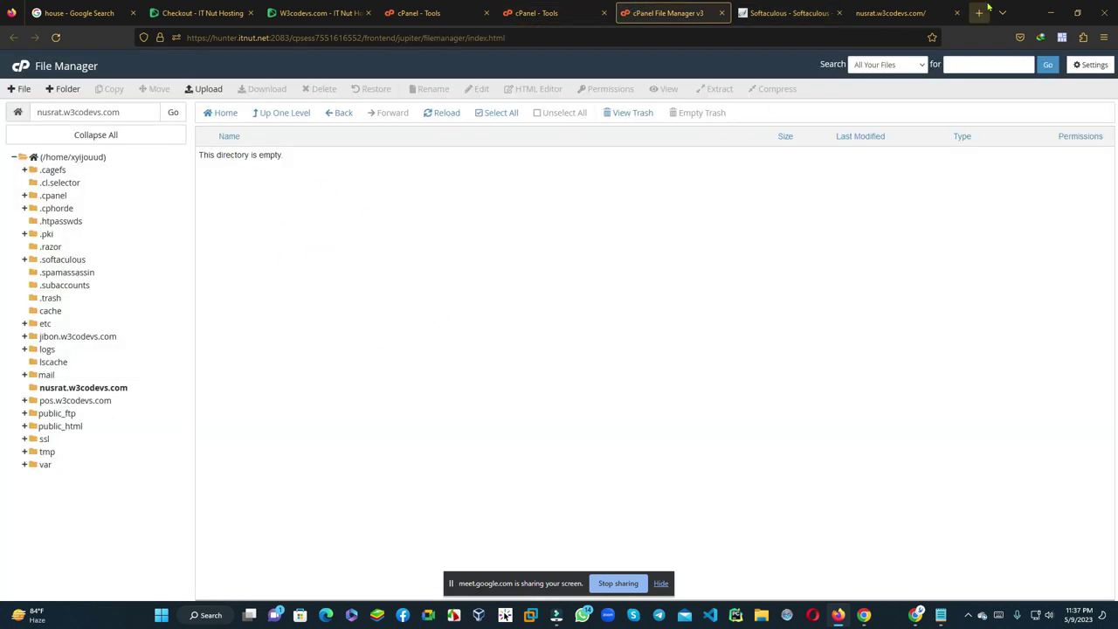
{"action": "left_click", "coordinate": [813, 13]}
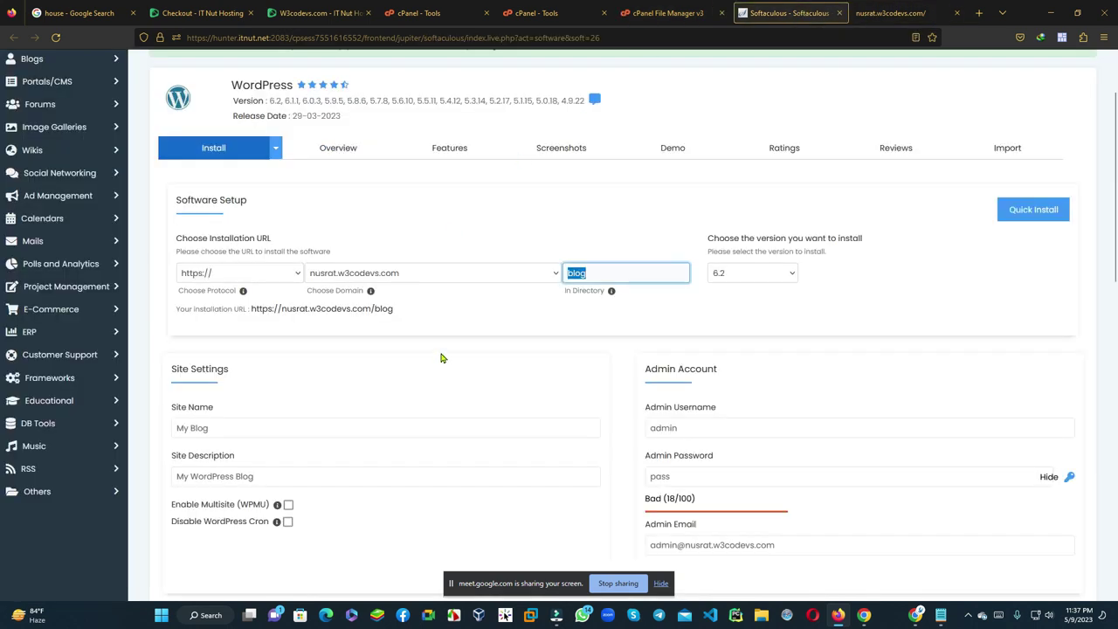
{"action": "double_click", "coordinate": [611, 274]}
Step: Clear the blog directory, show the WordPress version list, and screen-capture the install form
{"action": "key", "text": "BackSpace"}
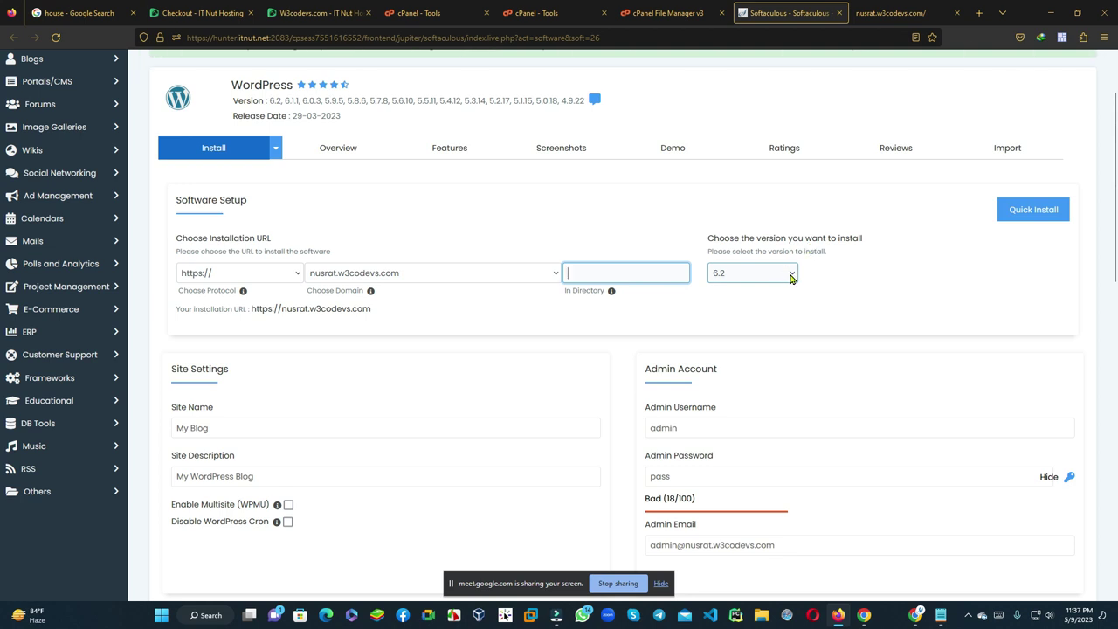
{"action": "left_click", "coordinate": [792, 276]}
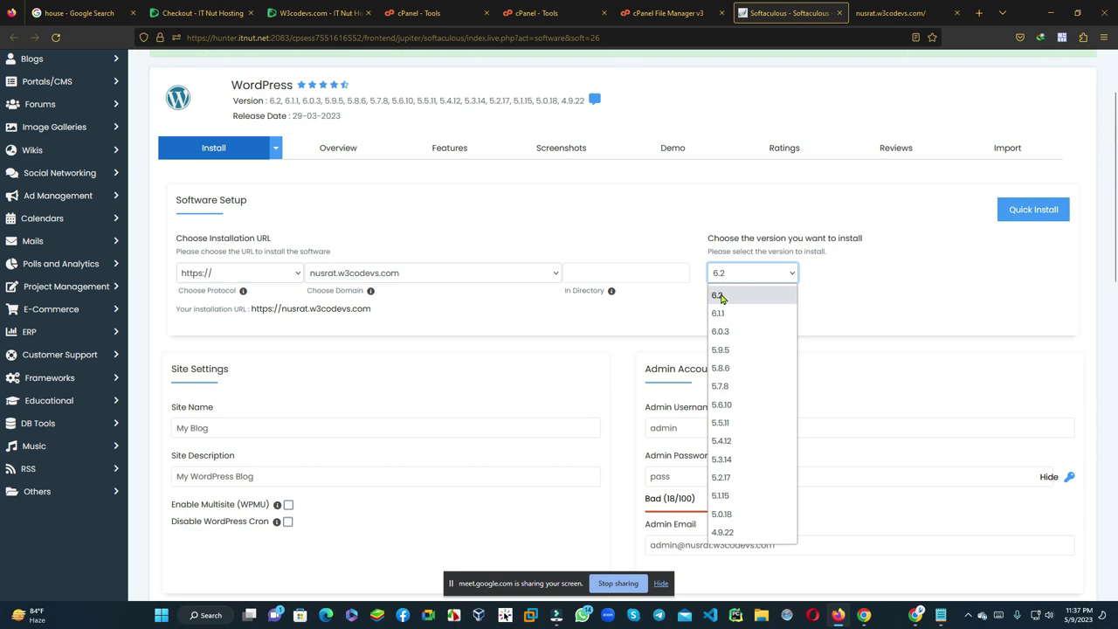
{"action": "key", "text": "Print"}
{"action": "left_click_drag", "start_coordinate": [164, 65], "coordinate": [1030, 603]}
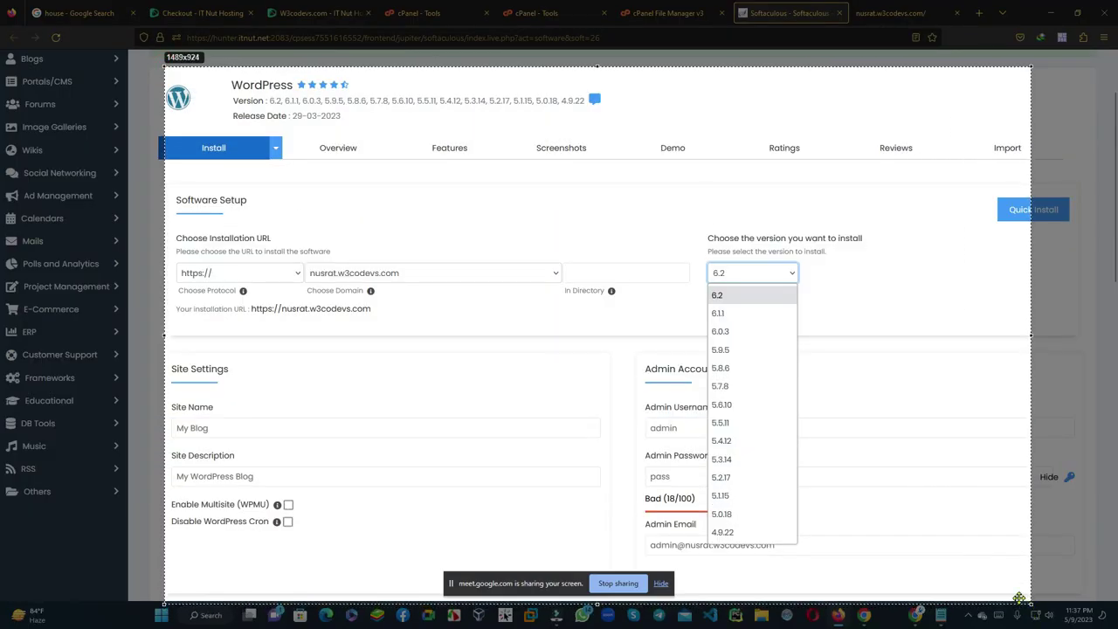
Step: Write red version numbers like 7.0 and 7.0.1 over the capture with the pen, circling them
{"action": "left_click", "coordinate": [1041, 495]}
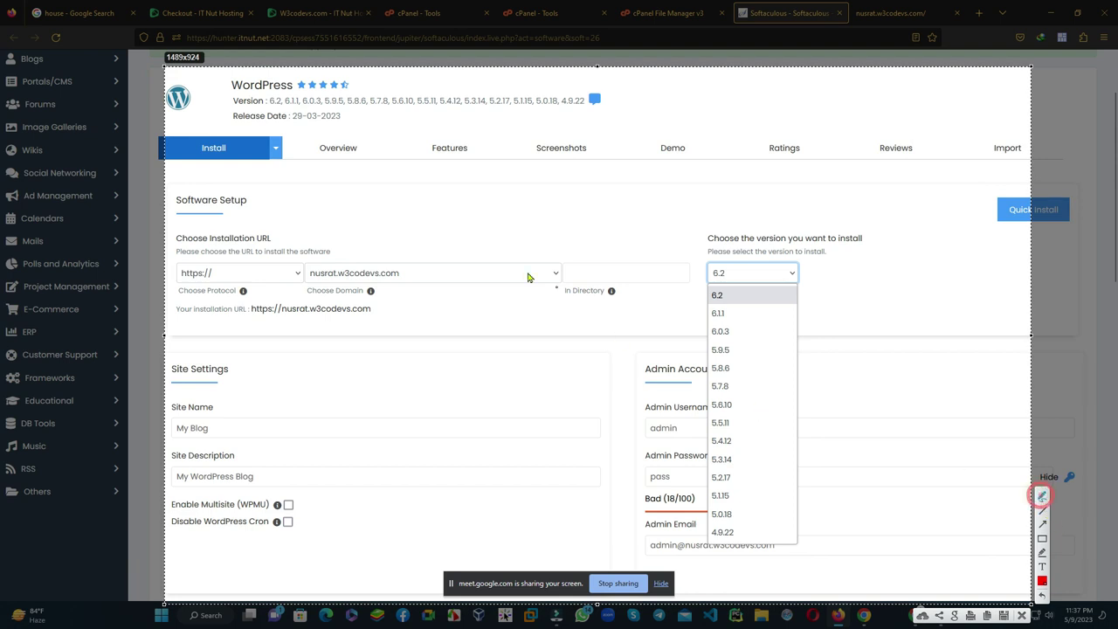
{"action": "left_click_drag", "start_coordinate": [415, 207], "coordinate": [435, 280]}
{"action": "left_click_drag", "start_coordinate": [442, 237], "coordinate": [467, 258]}
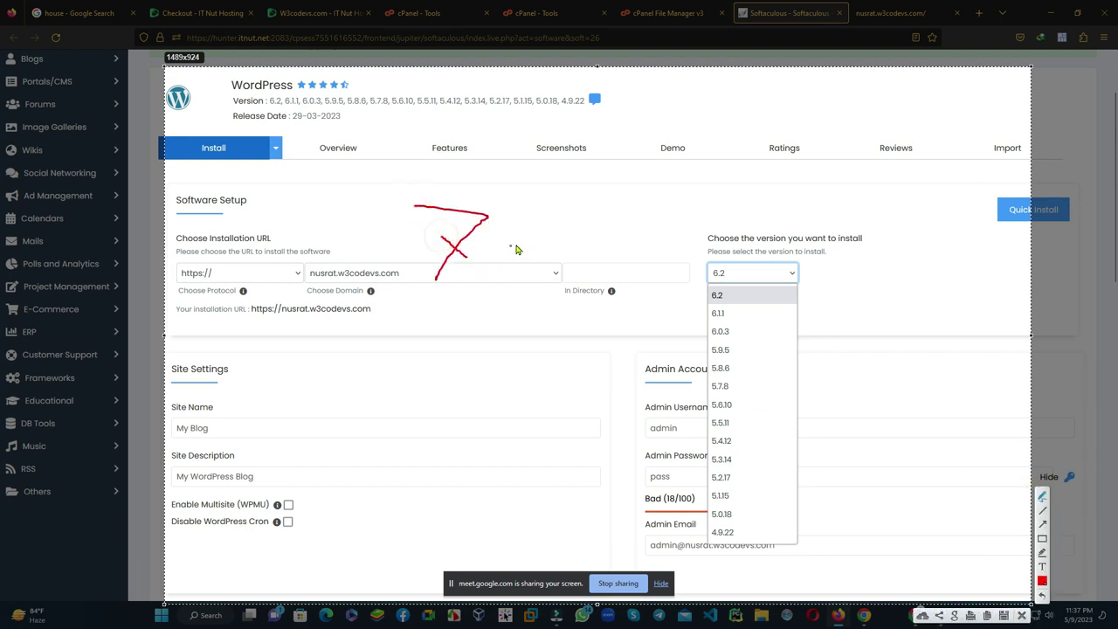
{"action": "left_click", "coordinate": [515, 244]}
{"action": "mouse_move", "coordinate": [609, 202]}
{"action": "left_mouse_down"}
{"action": "mouse_move", "coordinate": [623, 237]}
{"action": "mouse_move", "coordinate": [611, 205]}
{"action": "left_mouse_up"}
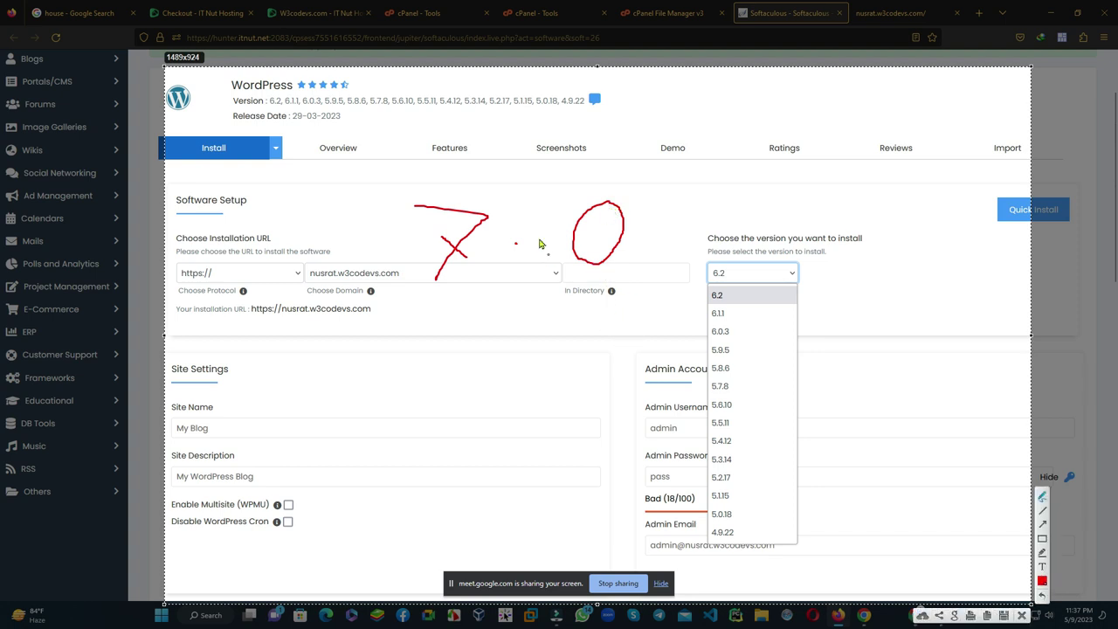
{"action": "left_click_drag", "start_coordinate": [512, 192], "coordinate": [564, 193]}
{"action": "mouse_move", "coordinate": [401, 312]}
{"action": "left_mouse_down"}
{"action": "mouse_move", "coordinate": [469, 317]}
{"action": "mouse_move", "coordinate": [399, 443]}
{"action": "left_mouse_up"}
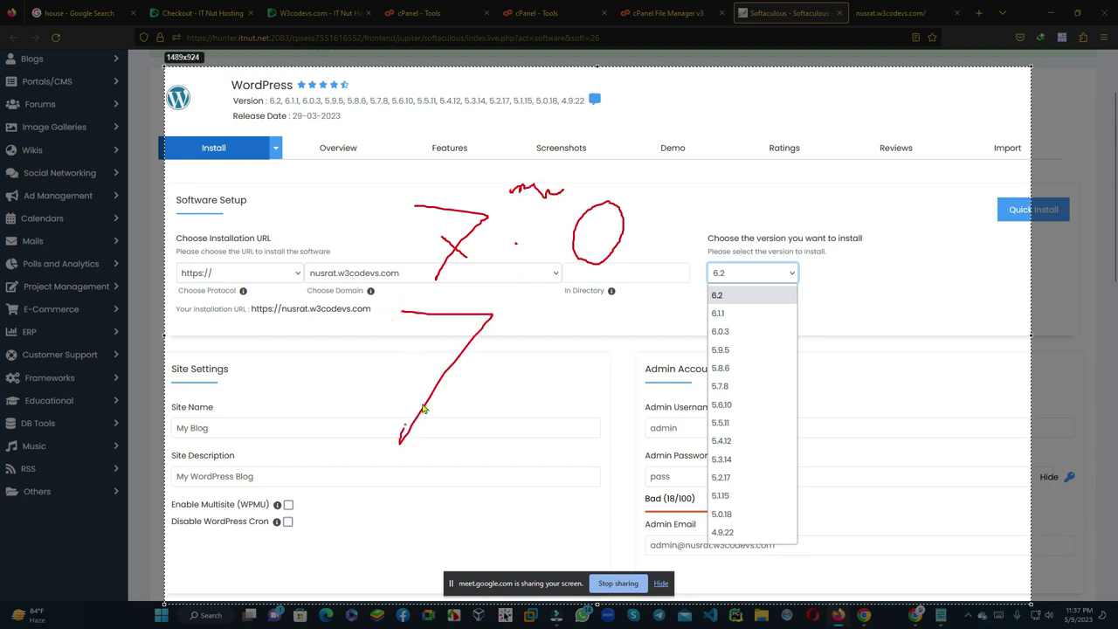
{"action": "left_click_drag", "start_coordinate": [427, 361], "coordinate": [479, 393]}
{"action": "left_click", "coordinate": [518, 373]}
{"action": "mouse_move", "coordinate": [590, 330]}
{"action": "left_mouse_down"}
{"action": "mouse_move", "coordinate": [572, 376]}
{"action": "mouse_move", "coordinate": [603, 336]}
{"action": "mouse_move", "coordinate": [652, 384]}
{"action": "left_mouse_up"}
{"action": "left_click", "coordinate": [614, 370]}
{"action": "mouse_move", "coordinate": [432, 441]}
{"action": "left_mouse_down"}
{"action": "mouse_move", "coordinate": [445, 521]}
{"action": "mouse_move", "coordinate": [489, 496]}
{"action": "left_mouse_up"}
{"action": "left_click_drag", "start_coordinate": [584, 432], "coordinate": [587, 533]}
{"action": "left_click", "coordinate": [558, 490]}
{"action": "left_click", "coordinate": [618, 495]}
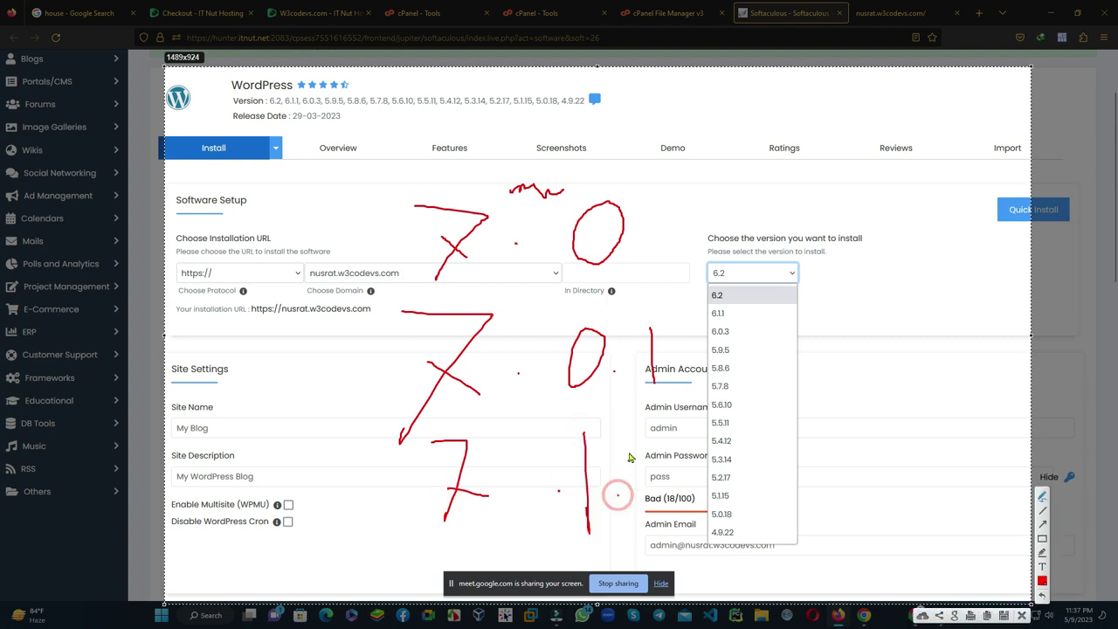
{"action": "left_click_drag", "start_coordinate": [629, 444], "coordinate": [639, 517]}
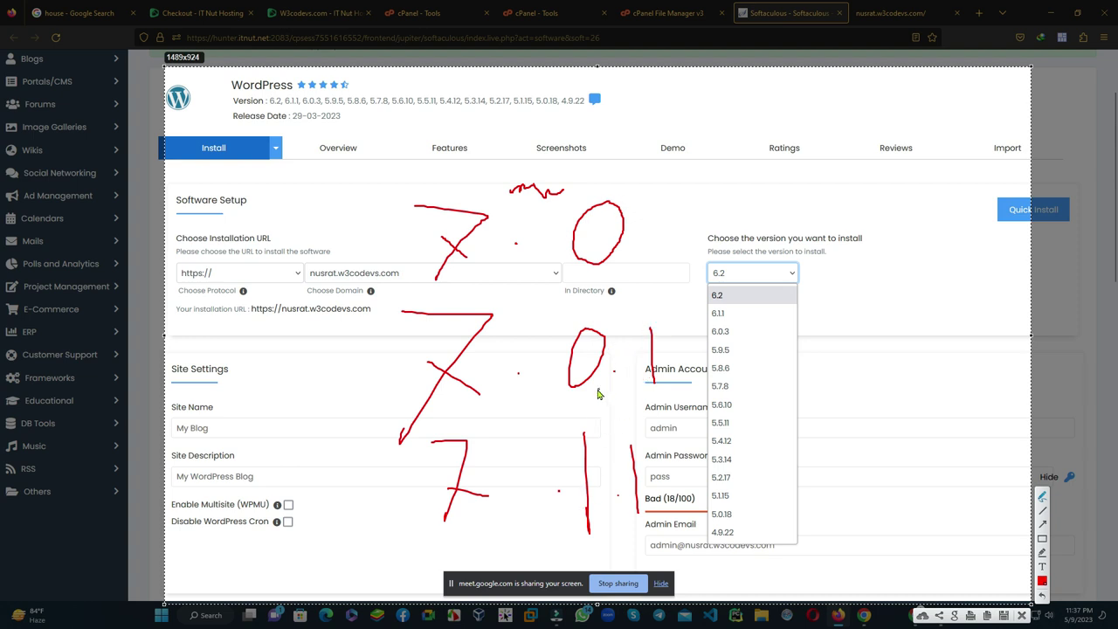
{"action": "mouse_move", "coordinate": [632, 177]}
{"action": "left_mouse_down"}
{"action": "mouse_move", "coordinate": [463, 178]}
{"action": "mouse_move", "coordinate": [410, 255]}
{"action": "mouse_move", "coordinate": [587, 277]}
{"action": "mouse_move", "coordinate": [640, 178]}
{"action": "left_mouse_up"}
{"action": "mouse_move", "coordinate": [652, 353]}
{"action": "left_mouse_down"}
{"action": "mouse_move", "coordinate": [428, 320]}
{"action": "mouse_move", "coordinate": [543, 410]}
{"action": "left_mouse_up"}
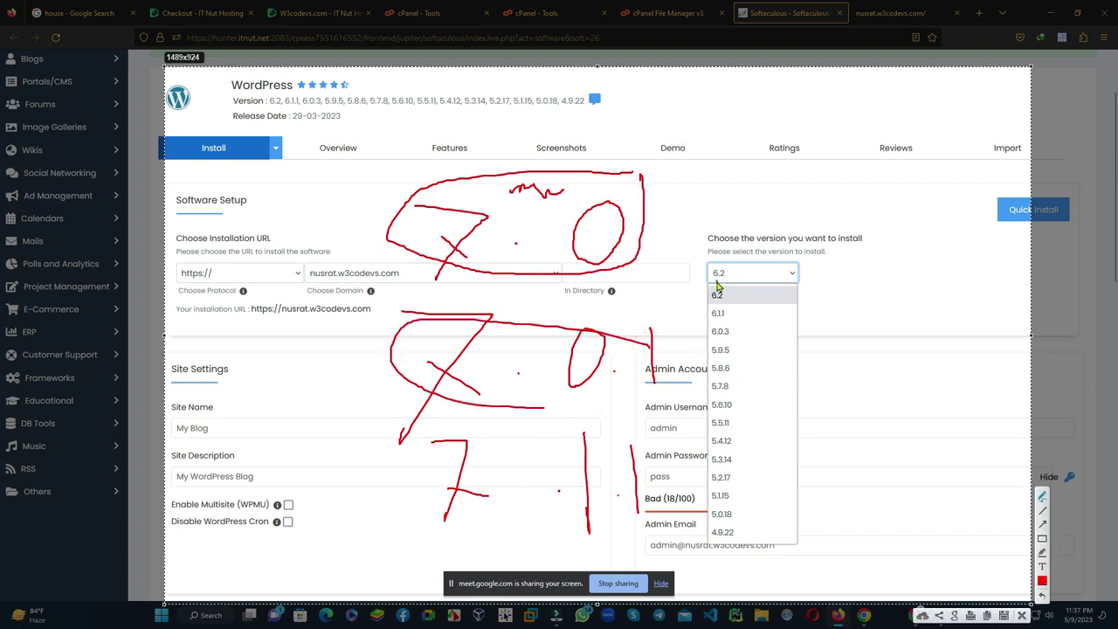
Step: Circle 6.2 in the version list and annotate 6.0, 7.0 and 7.0.1 beside it
{"action": "mouse_move", "coordinate": [734, 290]}
{"action": "left_mouse_down"}
{"action": "mouse_move", "coordinate": [704, 301]}
{"action": "mouse_move", "coordinate": [743, 296]}
{"action": "mouse_move", "coordinate": [732, 291]}
{"action": "left_mouse_up"}
{"action": "mouse_move", "coordinate": [879, 289]}
{"action": "left_mouse_down"}
{"action": "mouse_move", "coordinate": [823, 325]}
{"action": "mouse_move", "coordinate": [856, 323]}
{"action": "mouse_move", "coordinate": [830, 321]}
{"action": "left_mouse_up"}
{"action": "left_click", "coordinate": [892, 311]}
{"action": "mouse_move", "coordinate": [951, 296]}
{"action": "left_mouse_down"}
{"action": "mouse_move", "coordinate": [961, 328]}
{"action": "mouse_move", "coordinate": [956, 294]}
{"action": "left_mouse_up"}
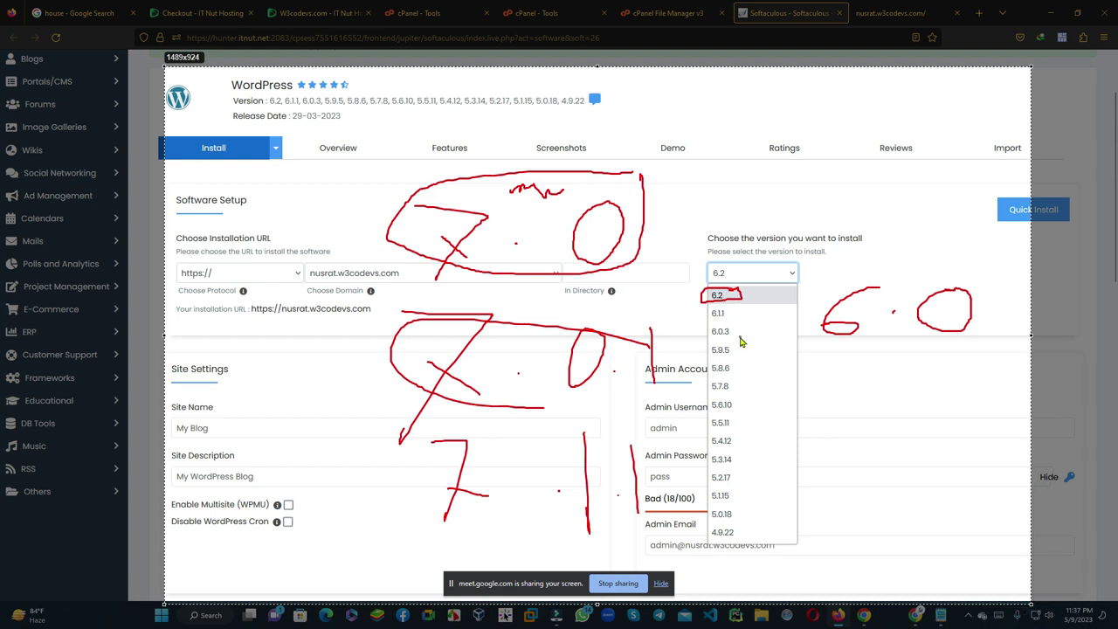
{"action": "left_click_drag", "start_coordinate": [734, 317], "coordinate": [753, 313]}
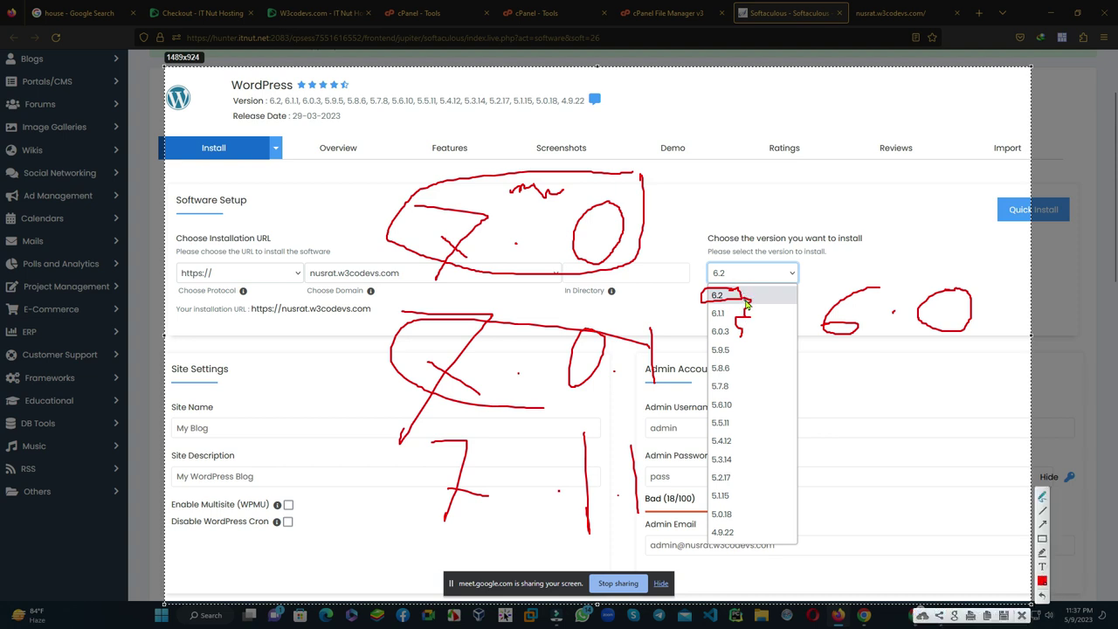
{"action": "mouse_move", "coordinate": [821, 378]}
{"action": "left_mouse_down"}
{"action": "mouse_move", "coordinate": [852, 400]}
{"action": "mouse_move", "coordinate": [814, 455]}
{"action": "mouse_move", "coordinate": [849, 431]}
{"action": "left_mouse_up"}
{"action": "left_click", "coordinate": [867, 426]}
{"action": "mouse_move", "coordinate": [938, 384]}
{"action": "left_mouse_down"}
{"action": "mouse_move", "coordinate": [908, 432]}
{"action": "mouse_move", "coordinate": [941, 396]}
{"action": "left_mouse_up"}
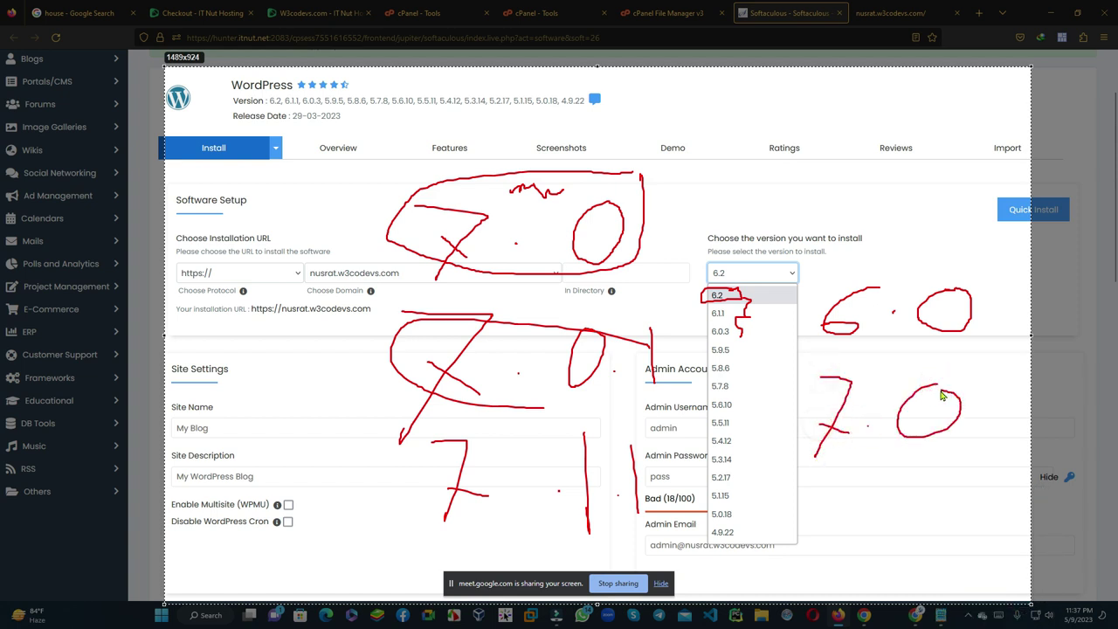
{"action": "mouse_move", "coordinate": [793, 481]}
{"action": "left_mouse_down"}
{"action": "mouse_move", "coordinate": [840, 479]}
{"action": "mouse_move", "coordinate": [817, 546]}
{"action": "mouse_move", "coordinate": [846, 525]}
{"action": "left_mouse_up"}
{"action": "left_click", "coordinate": [899, 518]}
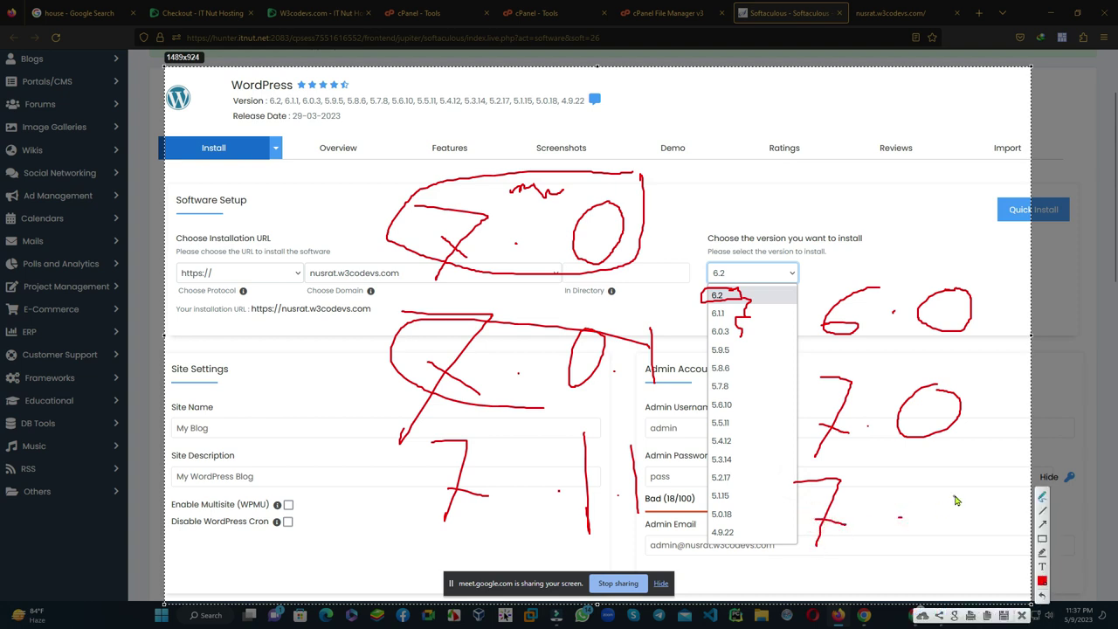
{"action": "mouse_move", "coordinate": [950, 495]}
{"action": "left_mouse_down"}
{"action": "mouse_move", "coordinate": [1013, 509]}
{"action": "mouse_move", "coordinate": [1014, 519]}
{"action": "left_mouse_up"}
{"action": "left_click", "coordinate": [996, 506]}
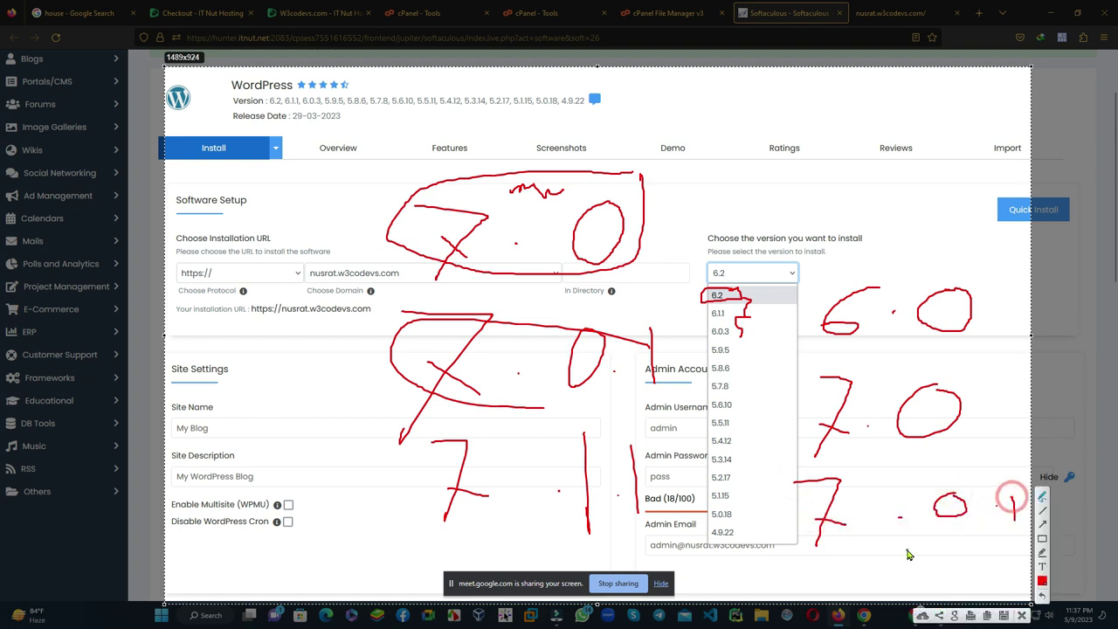
{"action": "left_click", "coordinate": [909, 538]}
{"action": "left_click", "coordinate": [947, 523]}
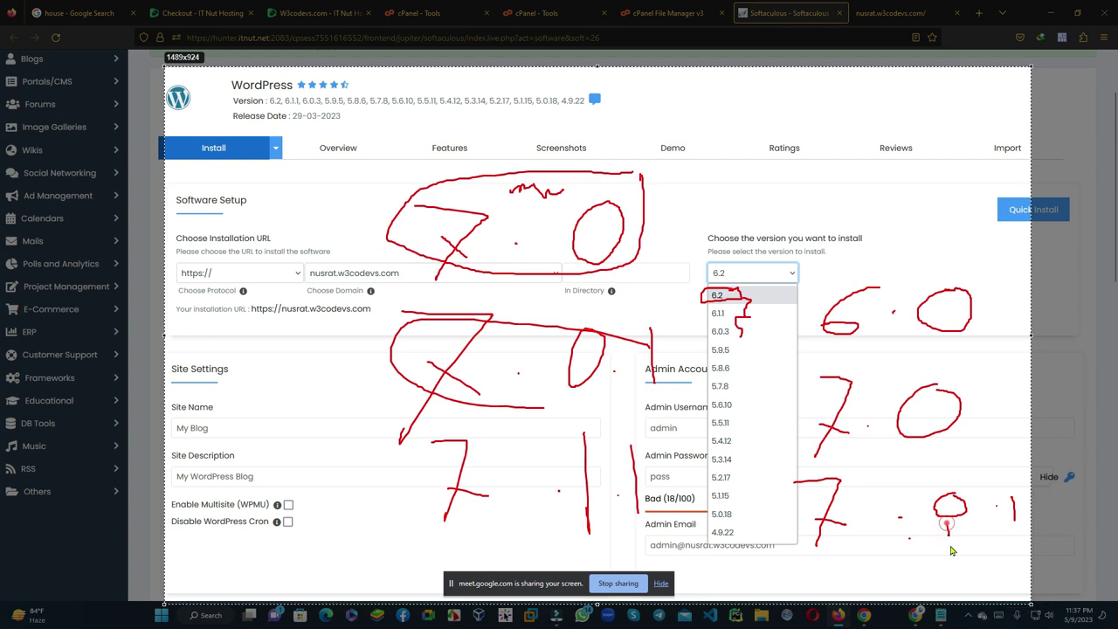
{"action": "left_click", "coordinate": [965, 541]}
{"action": "left_click_drag", "start_coordinate": [985, 532], "coordinate": [985, 545]}
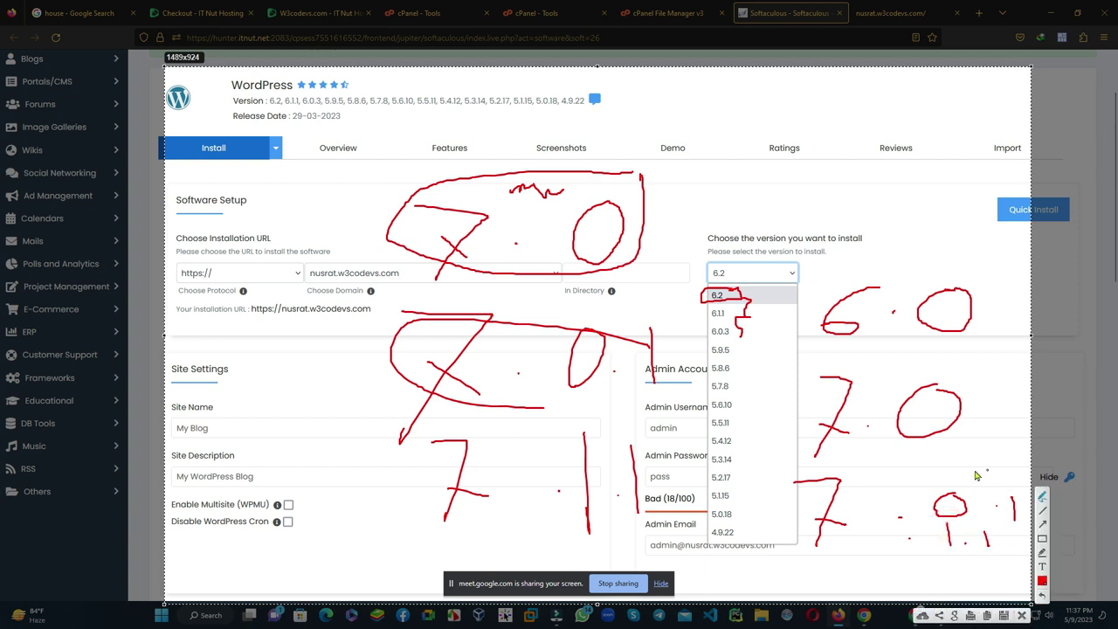
{"action": "mouse_move", "coordinate": [1011, 489]}
{"action": "left_mouse_down"}
{"action": "mouse_move", "coordinate": [983, 529]}
{"action": "mouse_move", "coordinate": [1032, 486]}
{"action": "left_mouse_up"}
Step: Discard the annotated screenshot and keep WordPress 6.2 selected
{"action": "left_click", "coordinate": [1022, 615]}
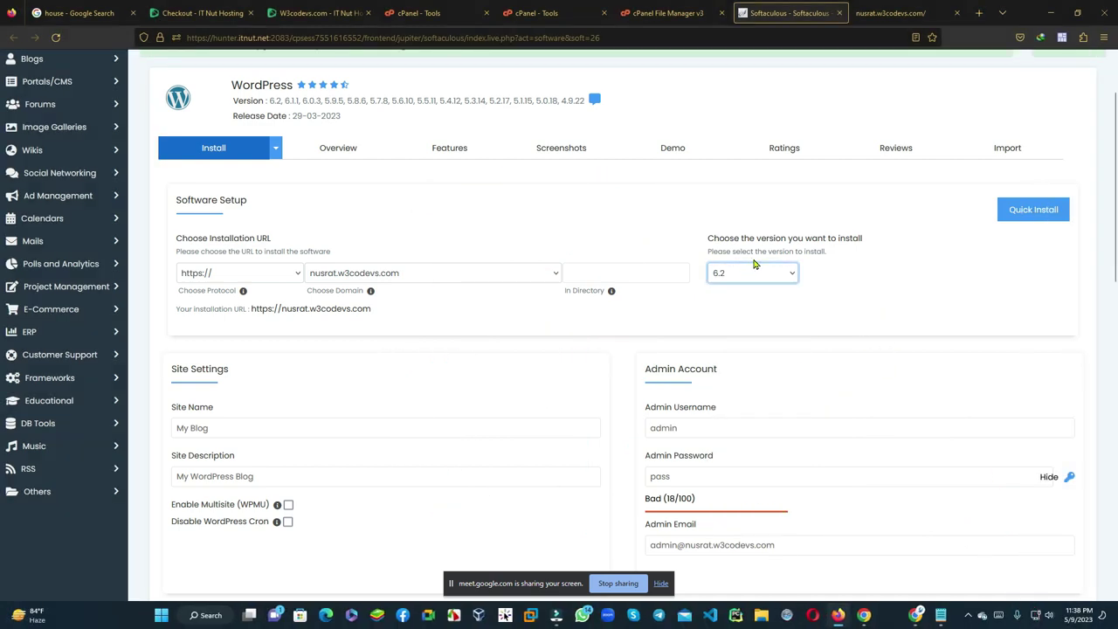
{"action": "left_click", "coordinate": [794, 274]}
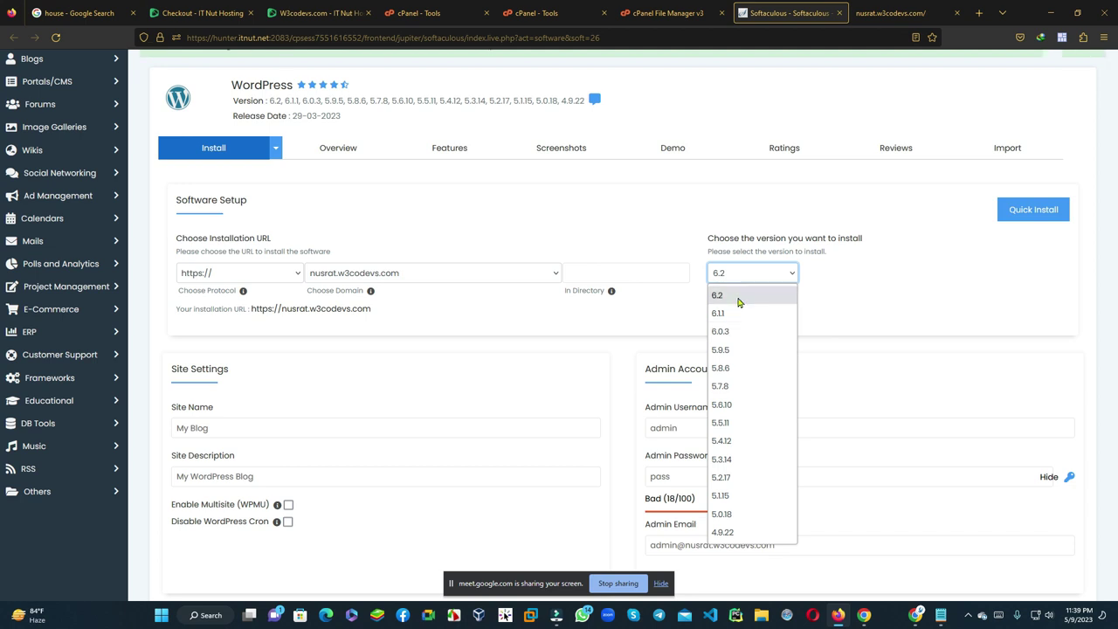
{"action": "left_click", "coordinate": [793, 278]}
{"action": "scroll", "coordinate": [609, 352], "scroll_direction": "down", "scroll_amount": 3}
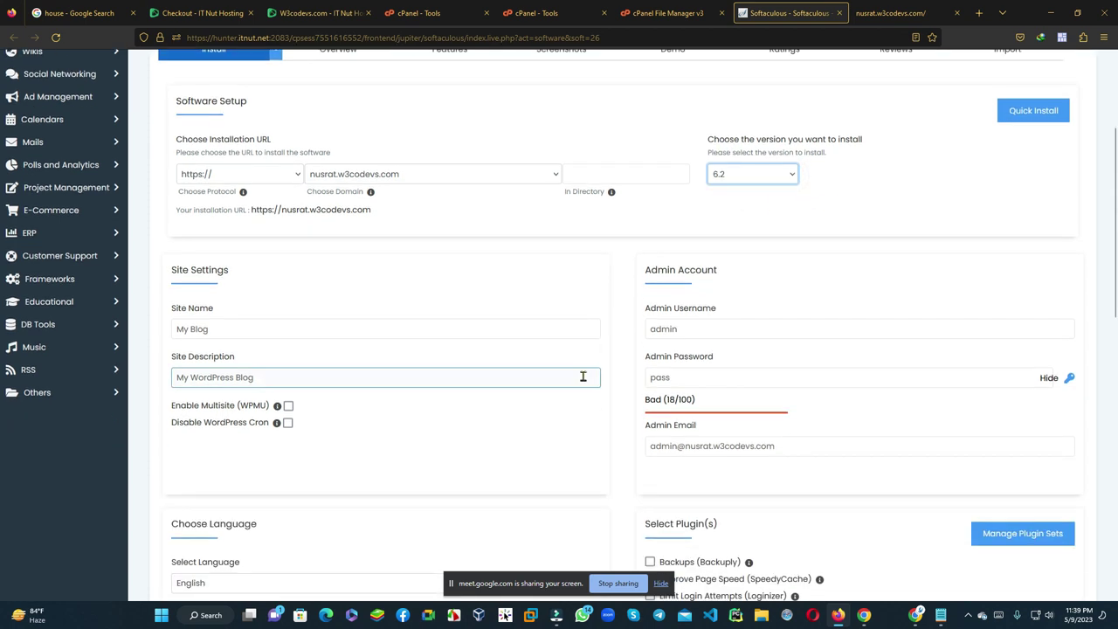
{"action": "scroll", "coordinate": [584, 335], "scroll_direction": "down", "scroll_amount": 1}
Step: Name the site 'Nusrat World', keep 'My WordPress Blog' as description, and enable Multisite (WPMU)
{"action": "triple_click", "coordinate": [302, 232]}
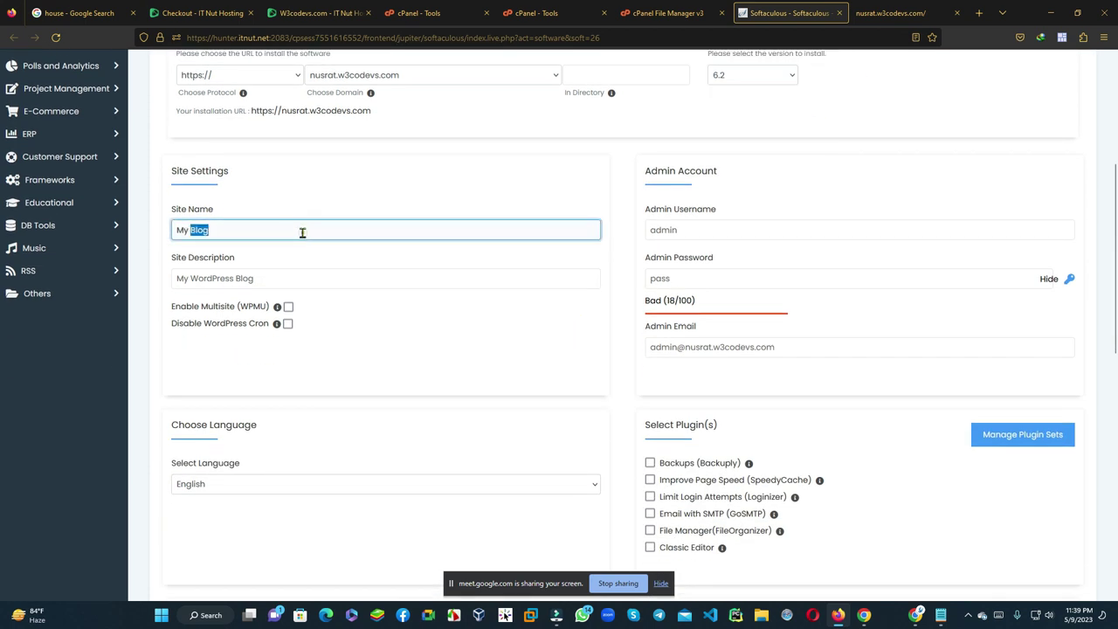
{"action": "key", "text": "BackSpace"}
{"action": "type", "text": "Nua"}
{"action": "left_click", "coordinate": [268, 281]}
{"action": "triple_click", "coordinate": [268, 282]}
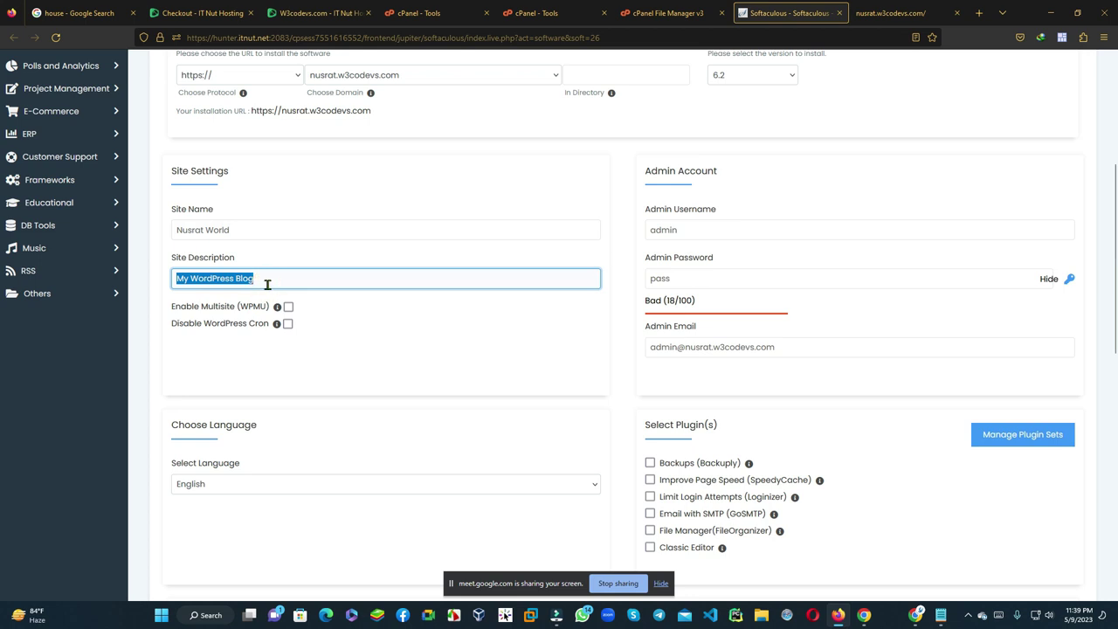
{"action": "left_click", "coordinate": [242, 358]}
{"action": "left_click", "coordinate": [316, 273]}
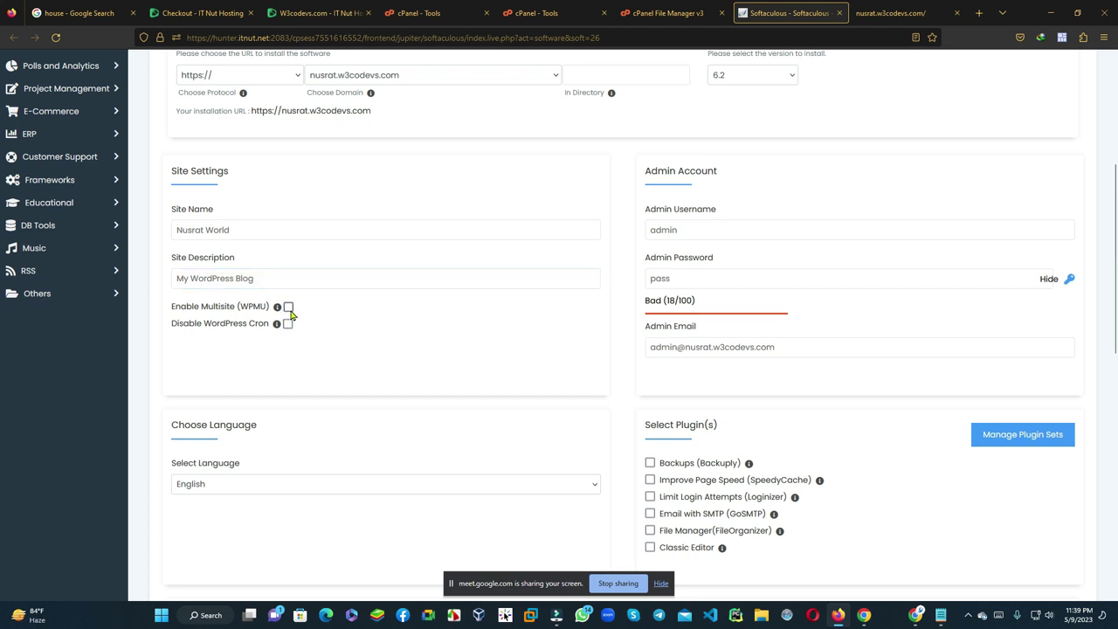
{"action": "left_click", "coordinate": [289, 308]}
Step: Replace the admin password with a new one rated Good (47/100)
{"action": "left_click", "coordinate": [715, 229]}
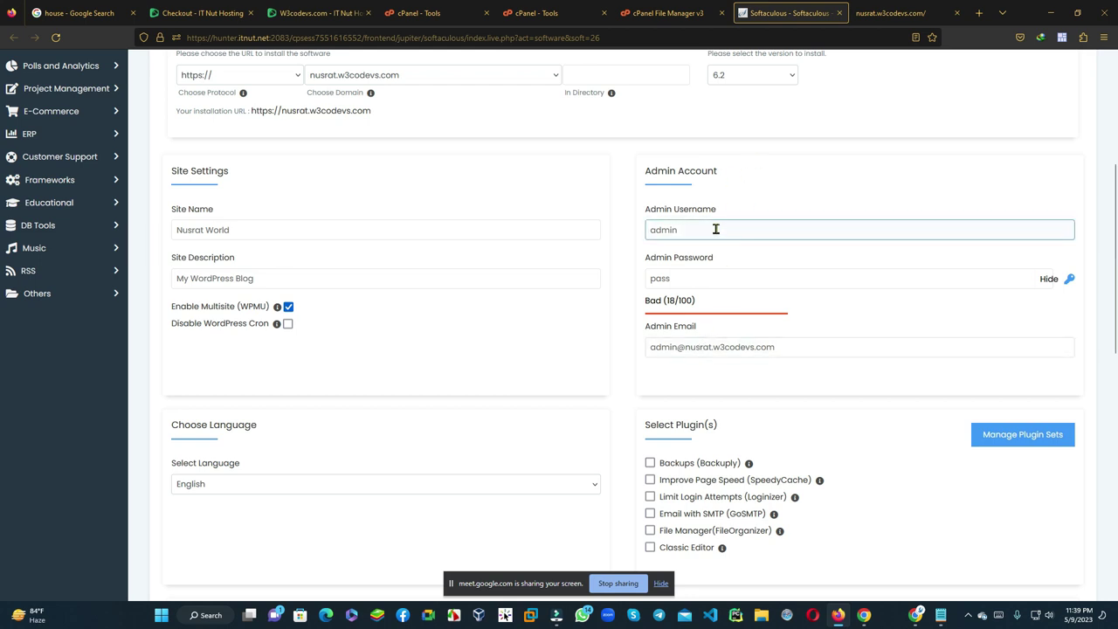
{"action": "left_click", "coordinate": [714, 280]}
{"action": "left_click", "coordinate": [714, 228]}
{"action": "double_click", "coordinate": [712, 281]}
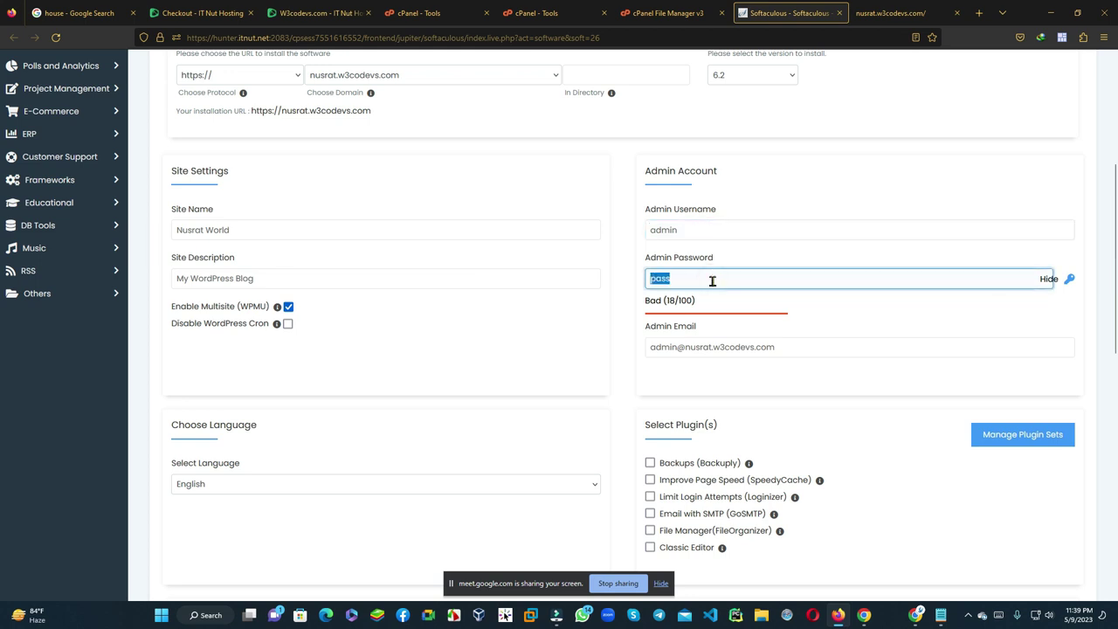
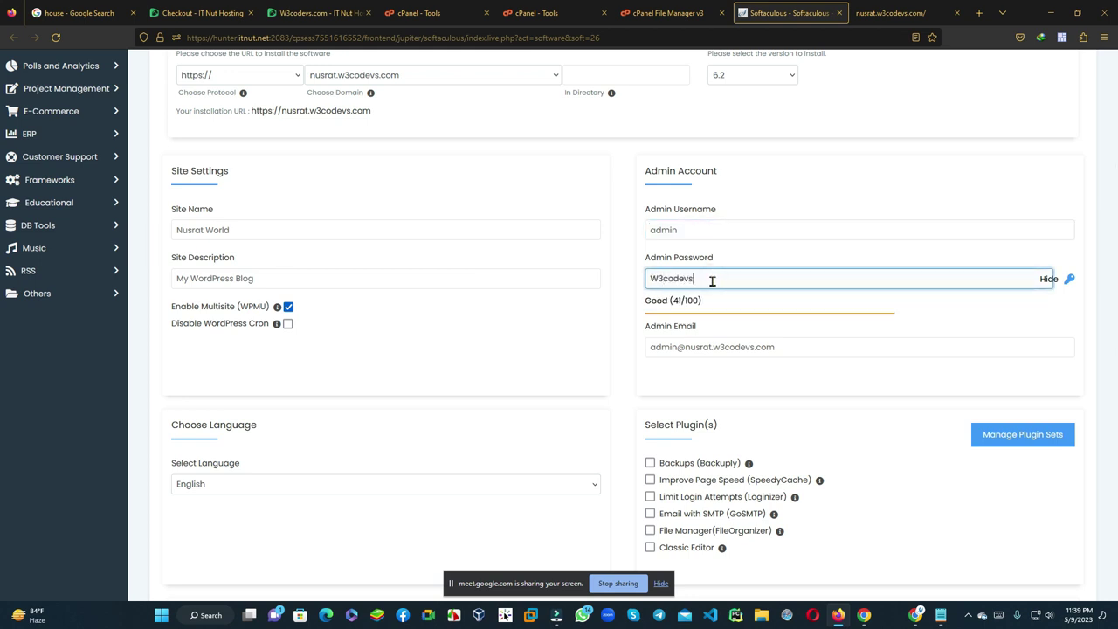
Step: Edit the admin email, dropping its @ sign, and scroll down to the theme section
{"action": "left_click", "coordinate": [777, 347]}
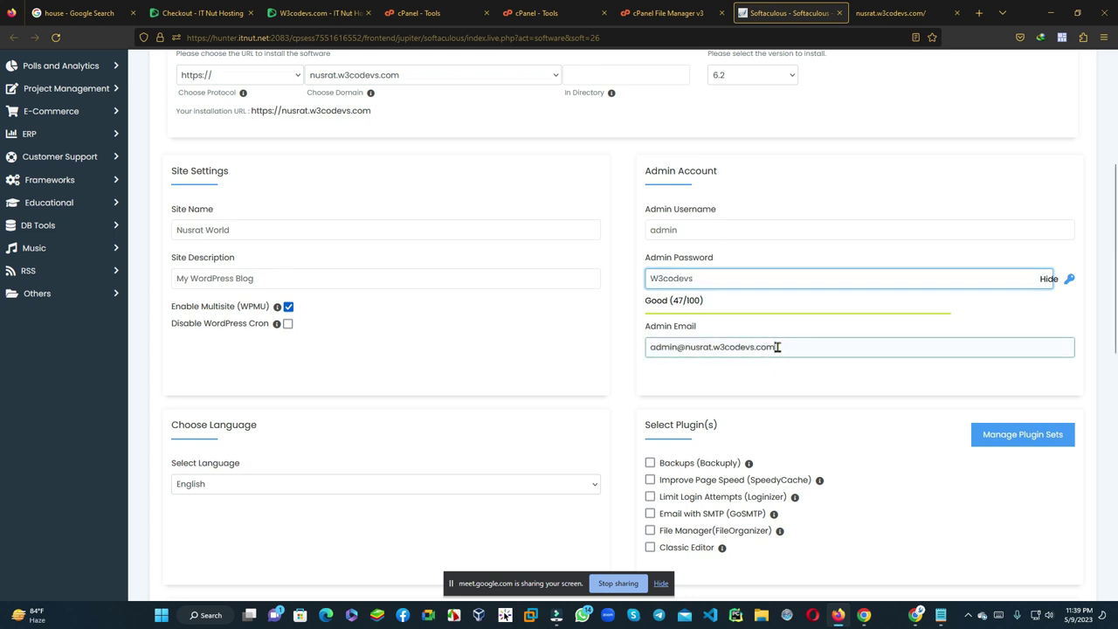
{"action": "left_click", "coordinate": [718, 346]}
{"action": "key", "text": "BackSpace"}
{"action": "key", "text": "BackSpace"}
{"action": "key", "text": "BackSpace"}
{"action": "key", "text": "BackSpace"}
{"action": "key", "text": "BackSpace"}
{"action": "key", "text": "BackSpace"}
{"action": "key", "text": "BackSpace"}
{"action": "key", "text": "BackSpace"}
{"action": "key", "text": "BackSpace"}
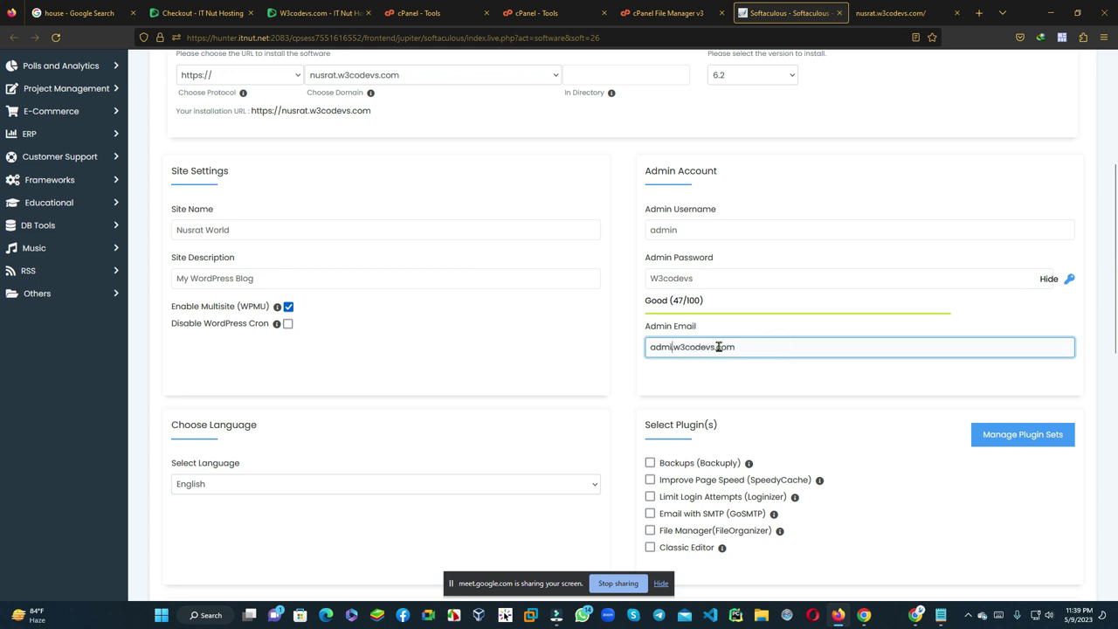
{"action": "type", "text": "n."}
{"action": "left_click", "coordinate": [742, 378]}
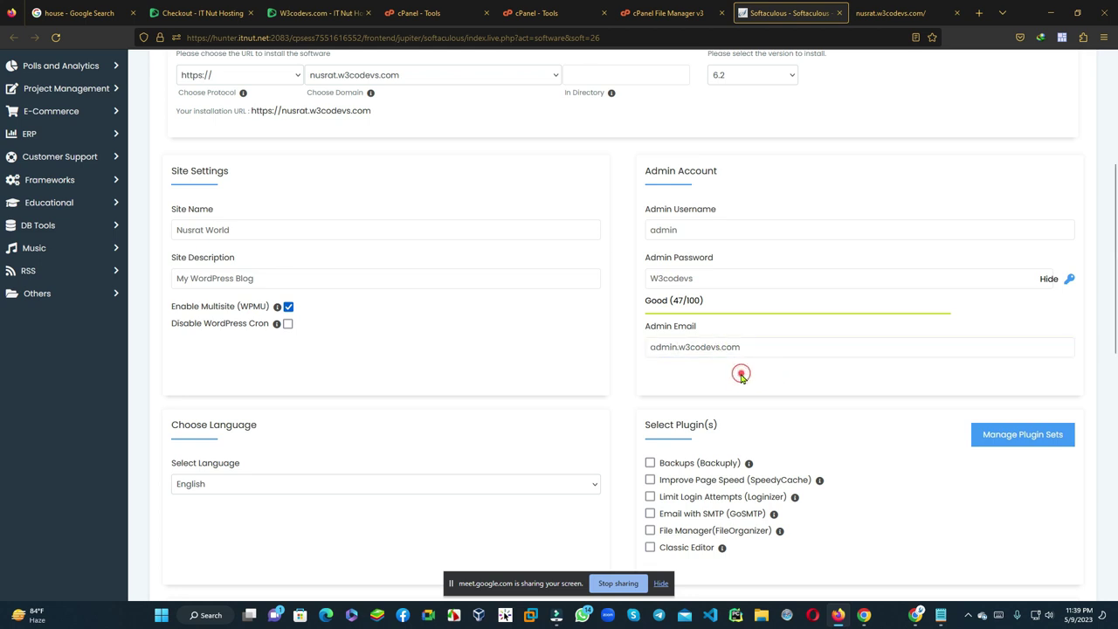
{"action": "scroll", "coordinate": [784, 425], "scroll_direction": "down", "scroll_amount": 3}
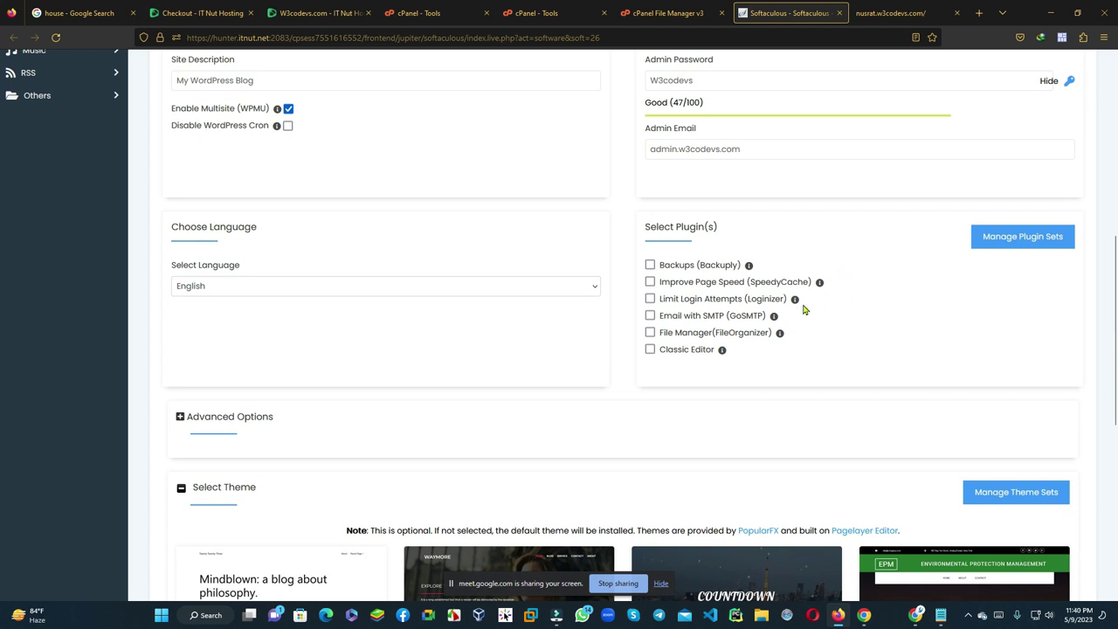
{"action": "scroll", "coordinate": [710, 374], "scroll_direction": "down", "scroll_amount": 1}
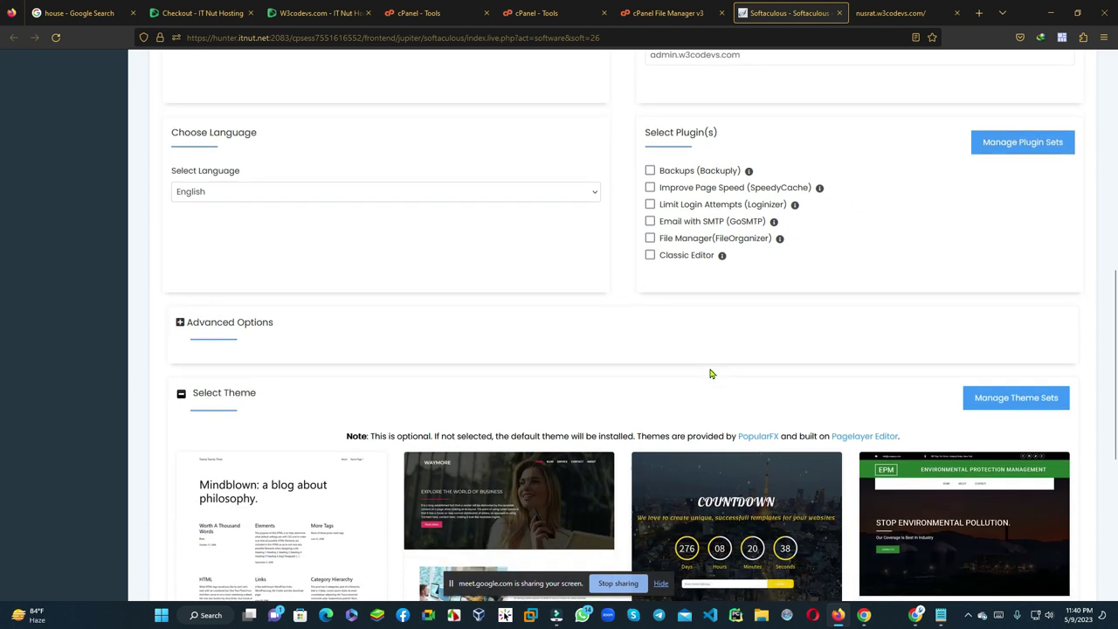
{"action": "scroll", "coordinate": [710, 374], "scroll_direction": "down", "scroll_amount": 1}
{"action": "scroll", "coordinate": [786, 350], "scroll_direction": "down", "scroll_amount": 1}
{"action": "scroll", "coordinate": [881, 308], "scroll_direction": "up", "scroll_amount": 1}
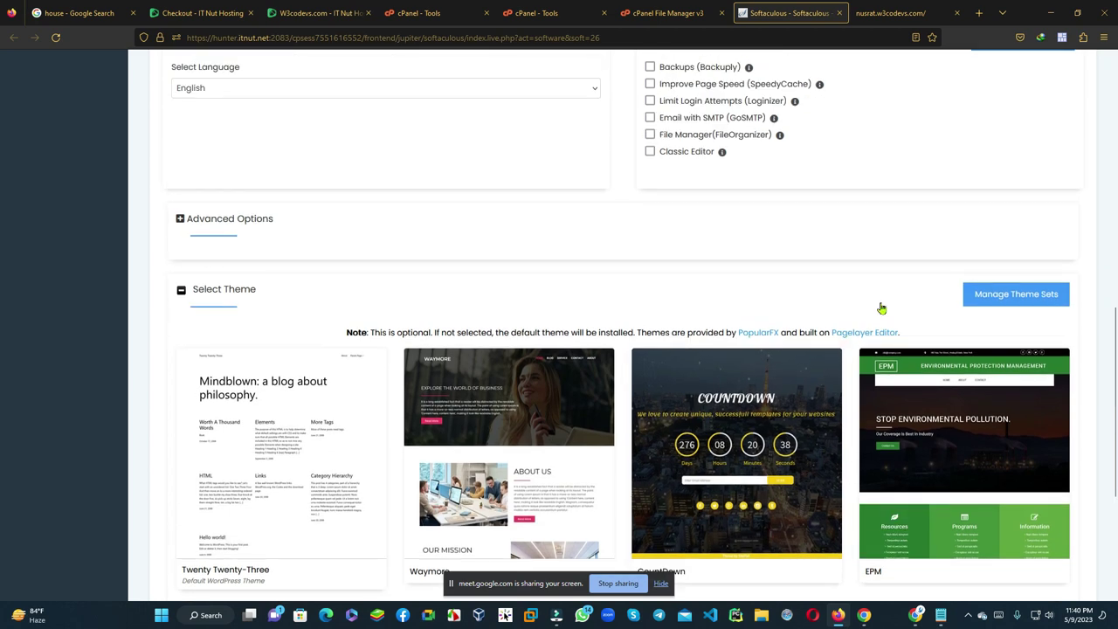
{"action": "scroll", "coordinate": [881, 309], "scroll_direction": "down", "scroll_amount": 2}
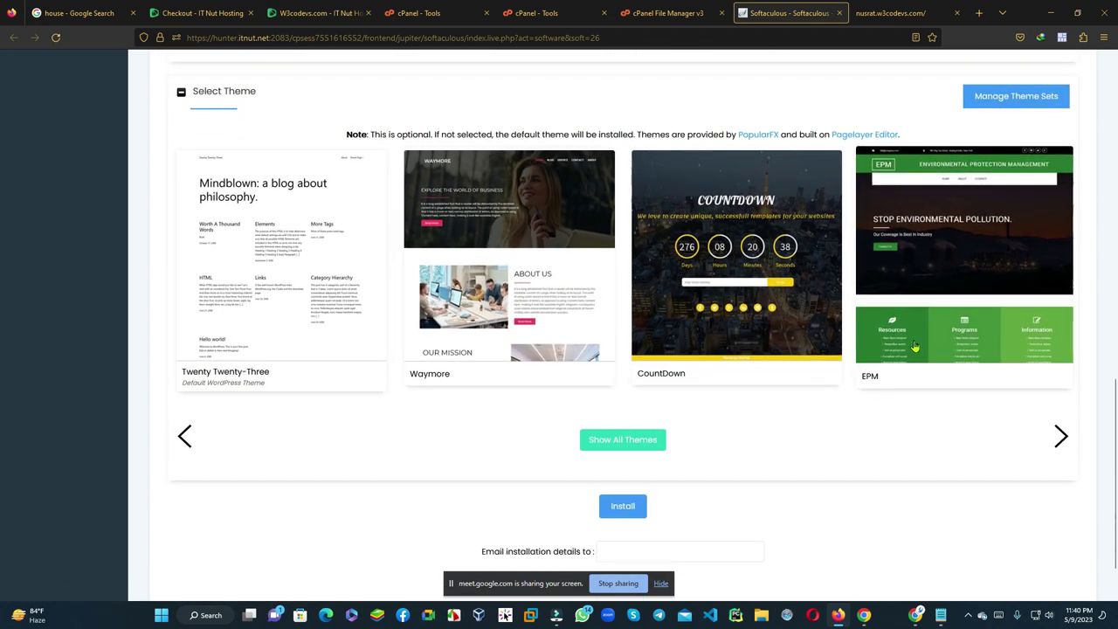
Step: Browse the next themes and submit the install, which fails with 'The email address is not valid.'
{"action": "left_click", "coordinate": [1064, 437]}
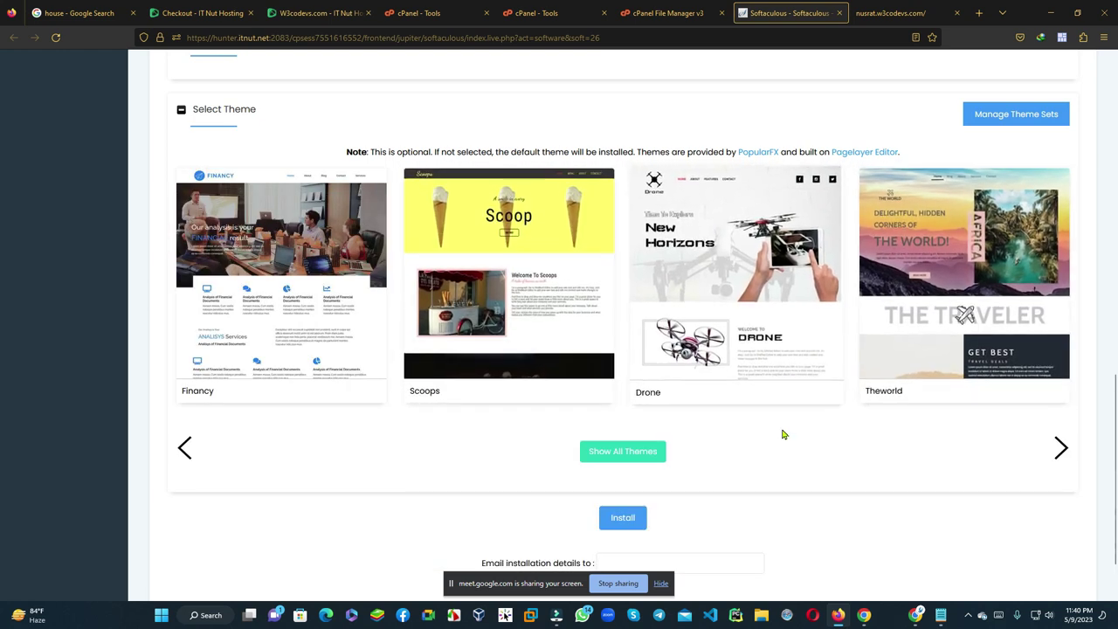
{"action": "scroll", "coordinate": [769, 400], "scroll_direction": "down", "scroll_amount": 2}
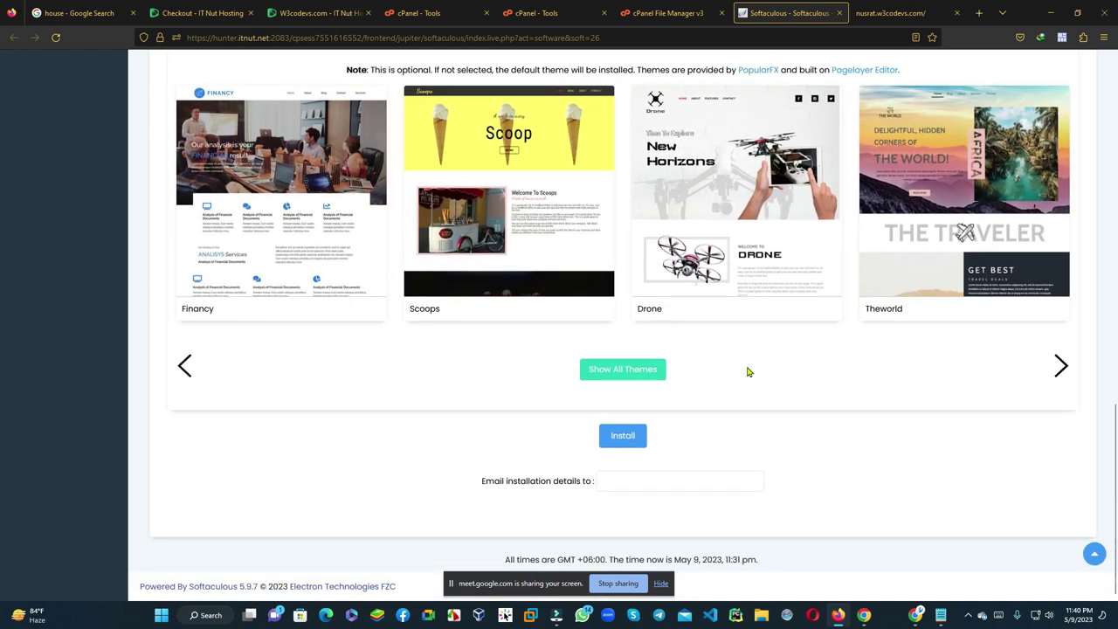
{"action": "left_click", "coordinate": [618, 488]}
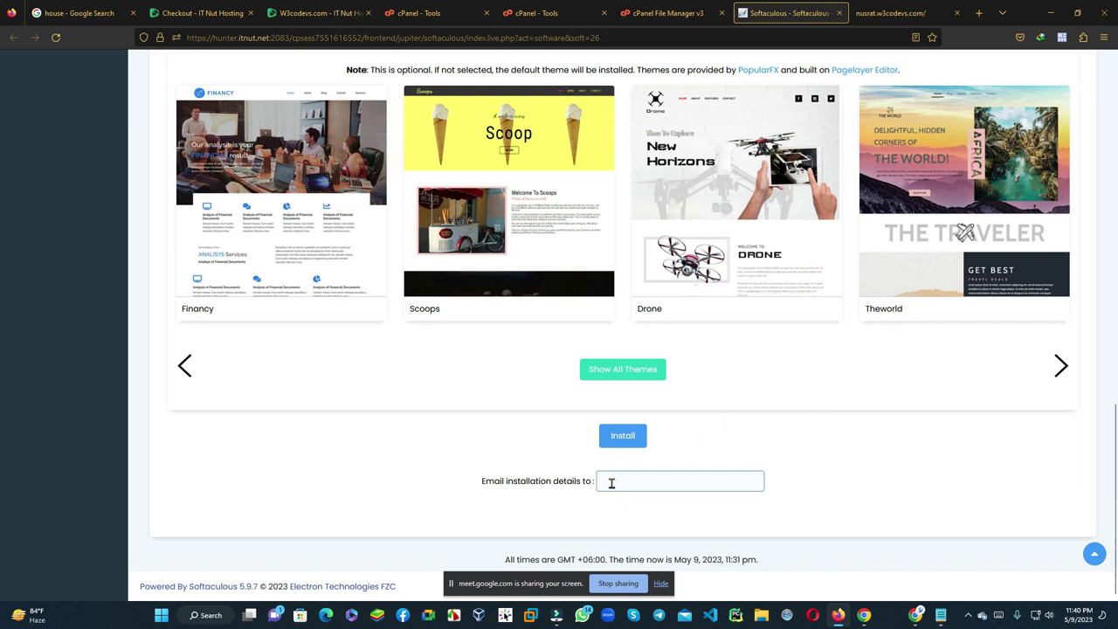
{"action": "left_click", "coordinate": [643, 482]}
{"action": "left_click", "coordinate": [623, 434]}
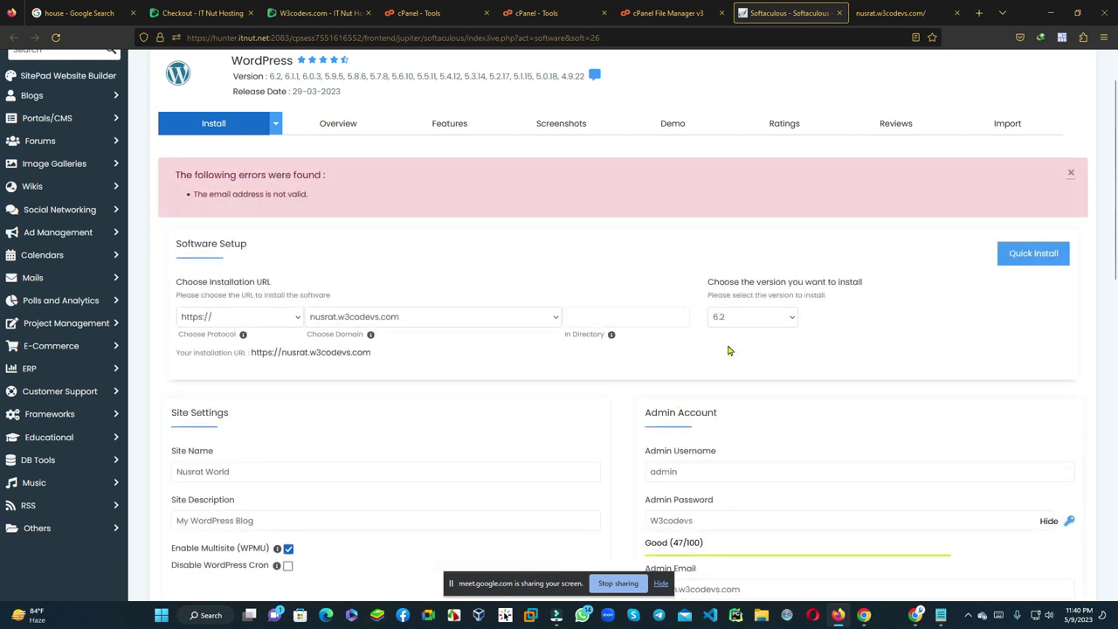
Step: Resubmit the form, then reload Softaculous to show the WordPress overview (63.04 MB required)
{"action": "left_click", "coordinate": [891, 13]}
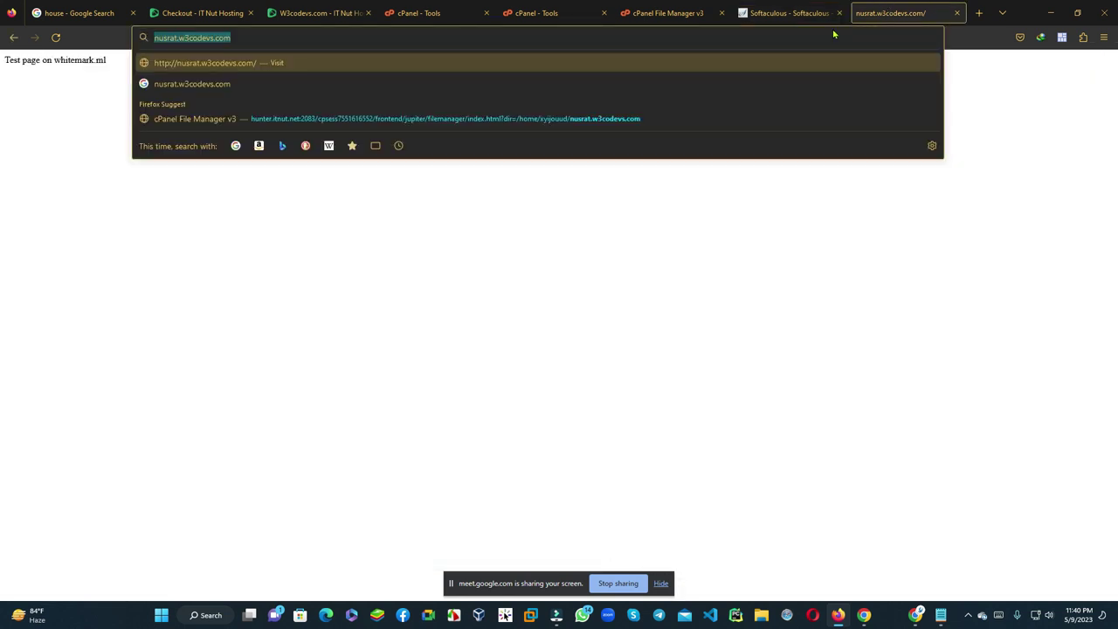
{"action": "left_click", "coordinate": [786, 13]}
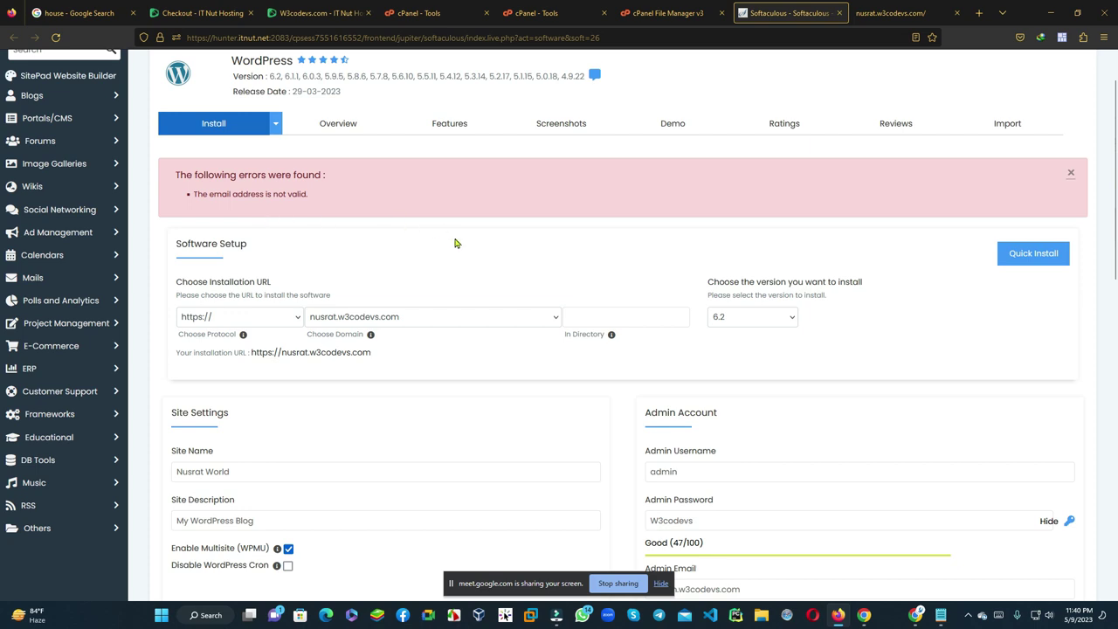
{"action": "scroll", "coordinate": [611, 332], "scroll_direction": "down", "scroll_amount": 4}
{"action": "scroll", "coordinate": [718, 349], "scroll_direction": "up", "scroll_amount": 2}
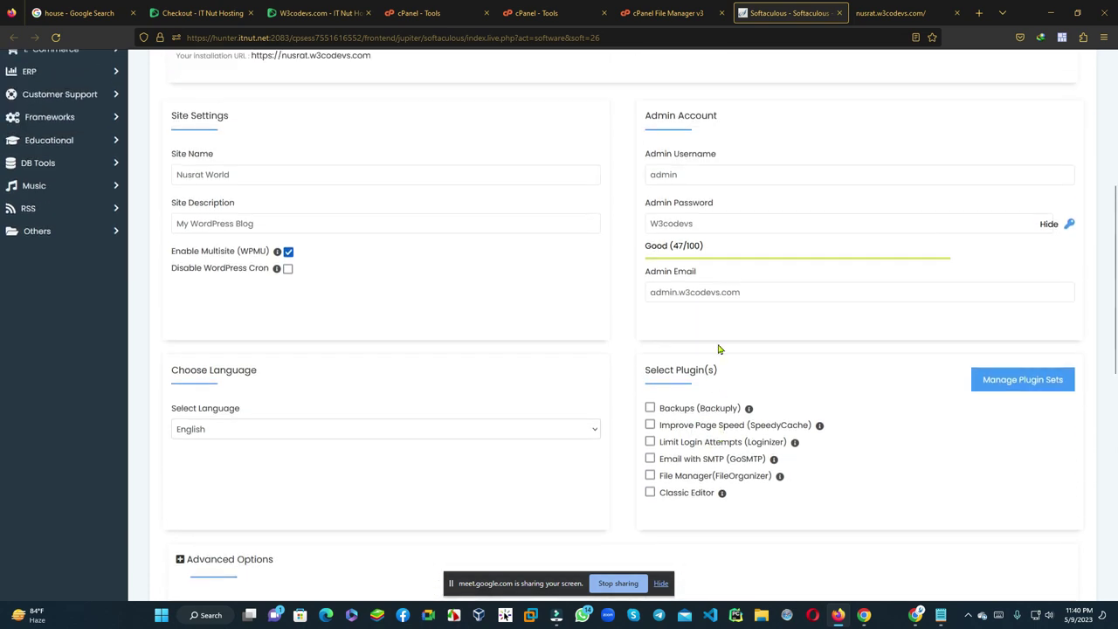
{"action": "left_click", "coordinate": [701, 397]}
{"action": "key", "text": "Return"}
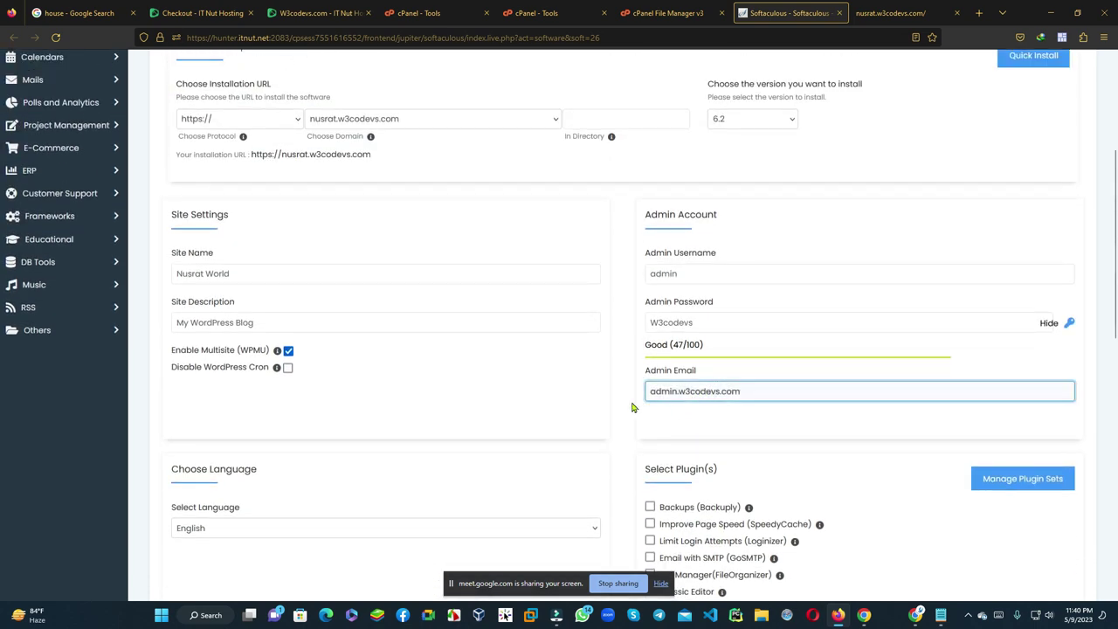
{"action": "left_click", "coordinate": [55, 37]}
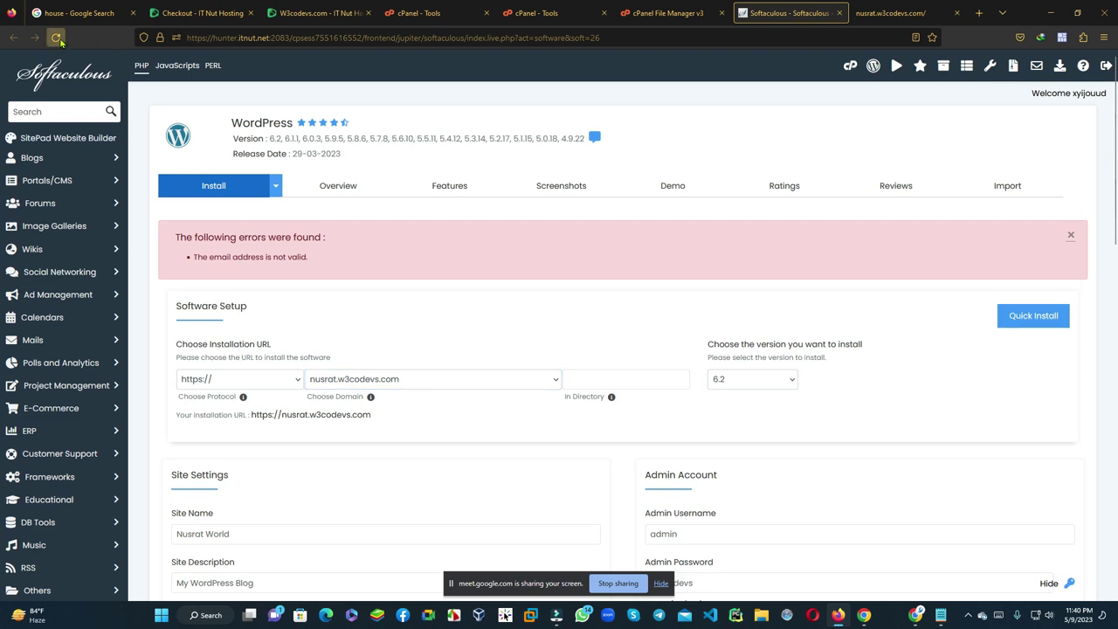
{"action": "scroll", "coordinate": [763, 332], "scroll_direction": "down", "scroll_amount": 3}
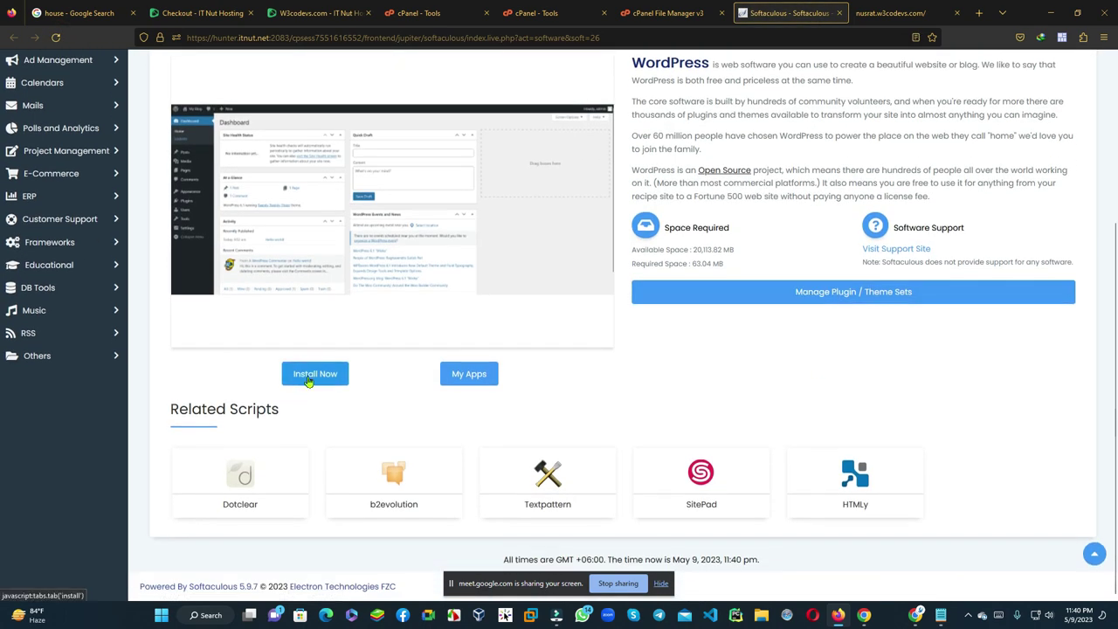
{"action": "left_click", "coordinate": [309, 377]}
{"action": "left_click", "coordinate": [760, 442]}
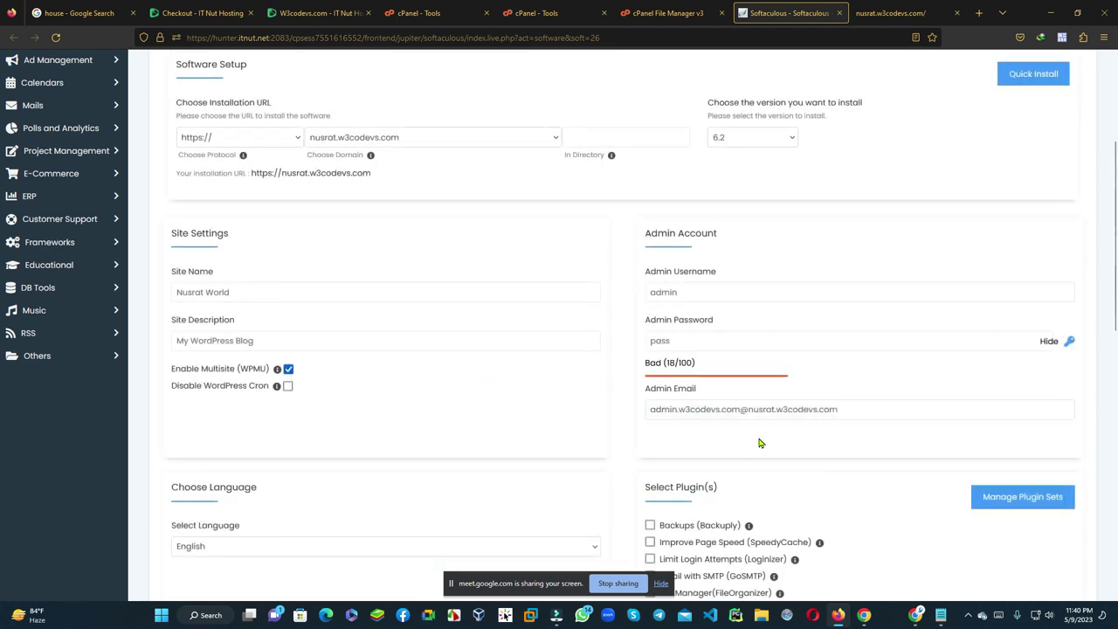
{"action": "left_click", "coordinate": [745, 418]}
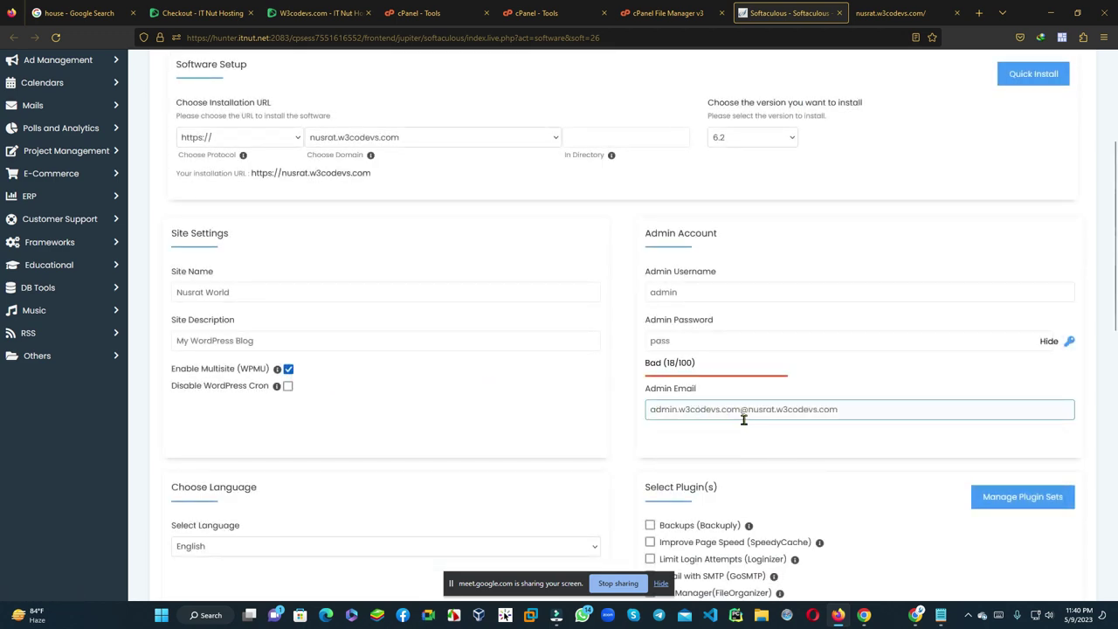
{"action": "left_click", "coordinate": [745, 423]}
{"action": "left_click", "coordinate": [754, 408]}
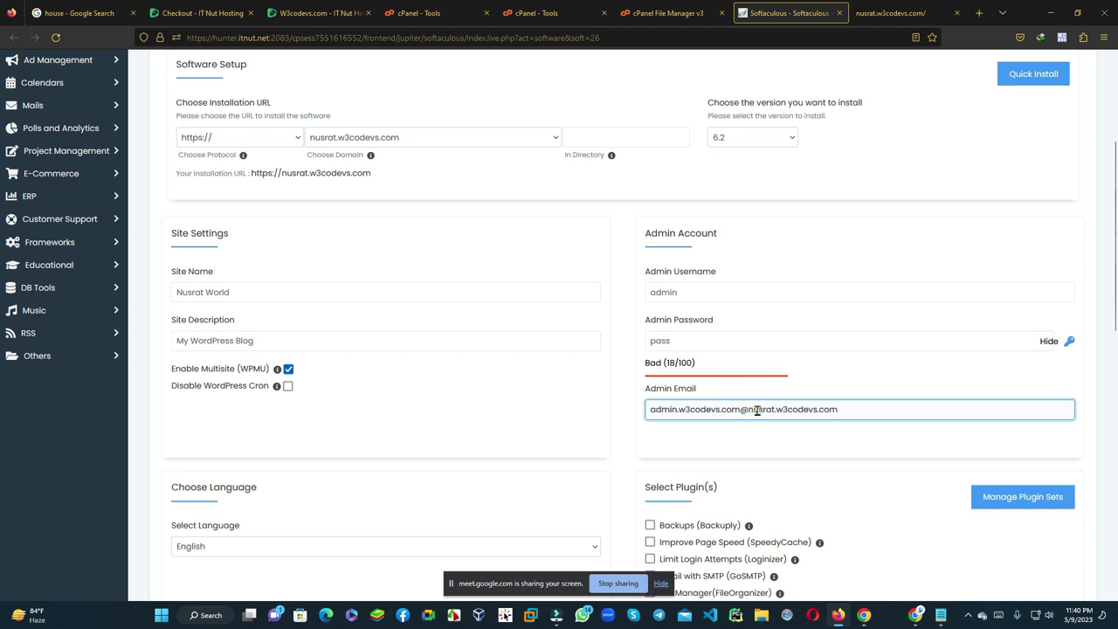
{"action": "left_click", "coordinate": [818, 410]}
{"action": "left_click", "coordinate": [778, 409]}
{"action": "key", "text": "BackSpace"}
{"action": "key", "text": "BackSpace"}
{"action": "key", "text": "BackSpace"}
{"action": "key", "text": "BackSpace"}
{"action": "key", "text": "BackSpace"}
{"action": "key", "text": "BackSpace"}
{"action": "key", "text": "BackSpace"}
{"action": "key", "text": "Left"}
{"action": "key", "text": "Left"}
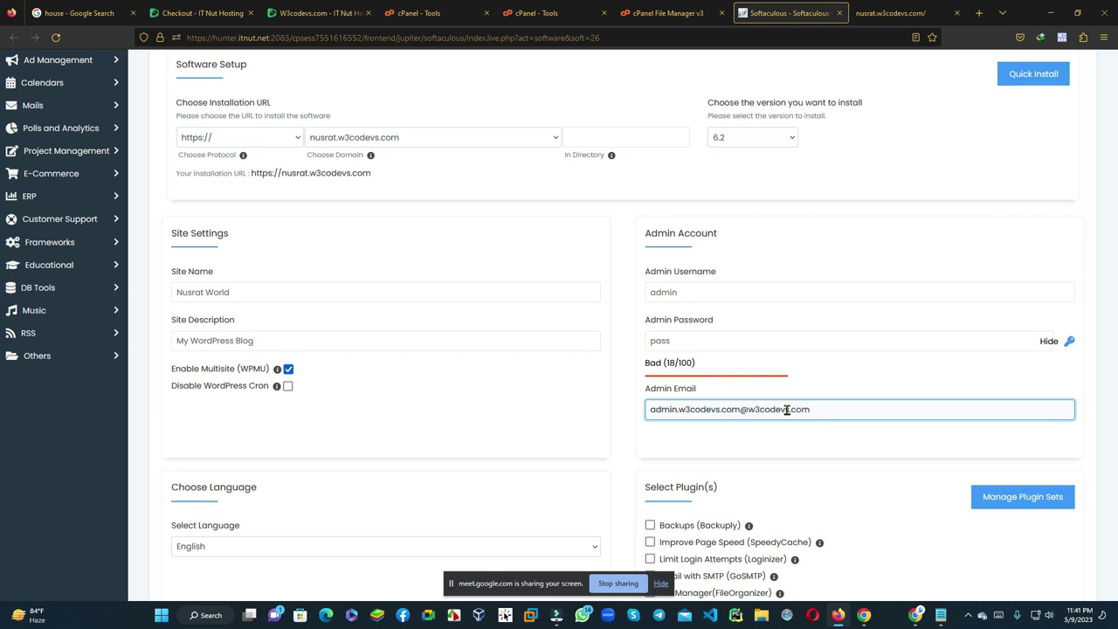
{"action": "key", "text": "BackSpace"}
{"action": "key", "text": "BackSpace"}
{"action": "key", "text": "BackSpace"}
{"action": "key", "text": "BackSpace"}
{"action": "key", "text": "BackSpace"}
{"action": "key", "text": "BackSpace"}
{"action": "key", "text": "BackSpace"}
{"action": "key", "text": "BackSpace"}
{"action": "key", "text": "BackSpace"}
{"action": "key", "text": "BackSpace"}
{"action": "key", "text": "BackSpace"}
{"action": "key", "text": "BackSpace"}
{"action": "key", "text": "BackSpace"}
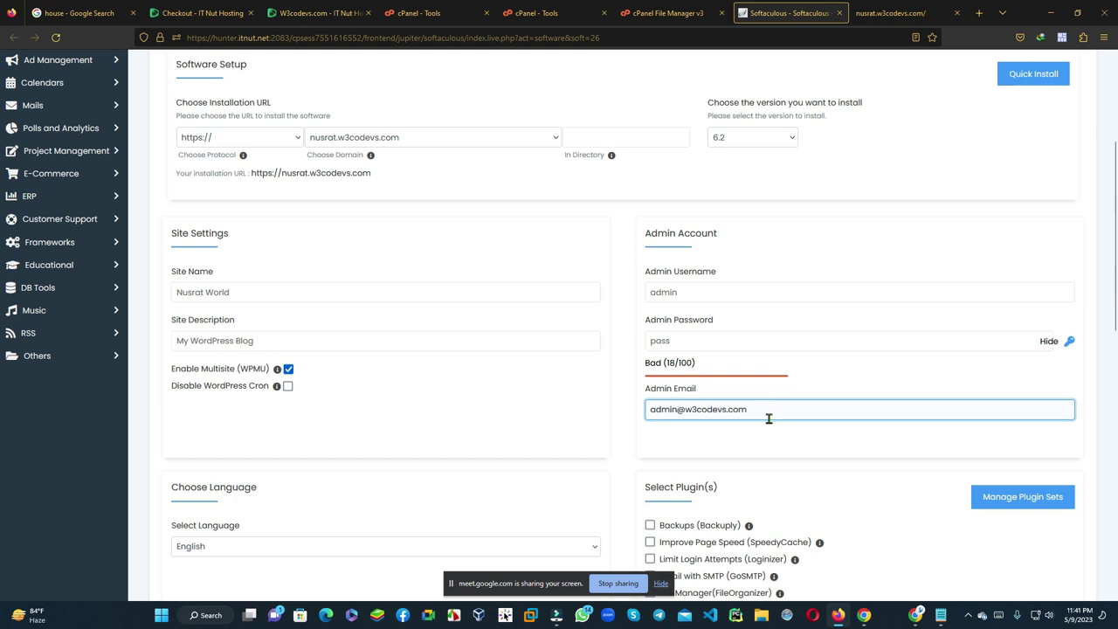
Step: Replace the admin password with a new one rated Good (47/100)
{"action": "scroll", "coordinate": [761, 463], "scroll_direction": "up", "scroll_amount": 5}
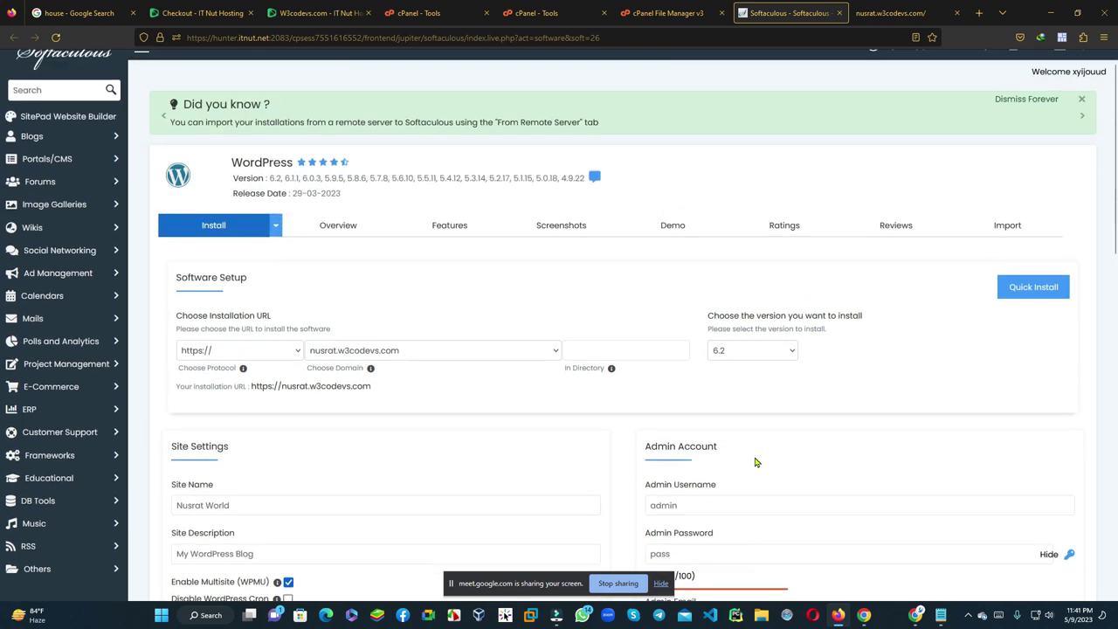
{"action": "left_click", "coordinate": [646, 372]}
{"action": "scroll", "coordinate": [694, 437], "scroll_direction": "down", "scroll_amount": 3}
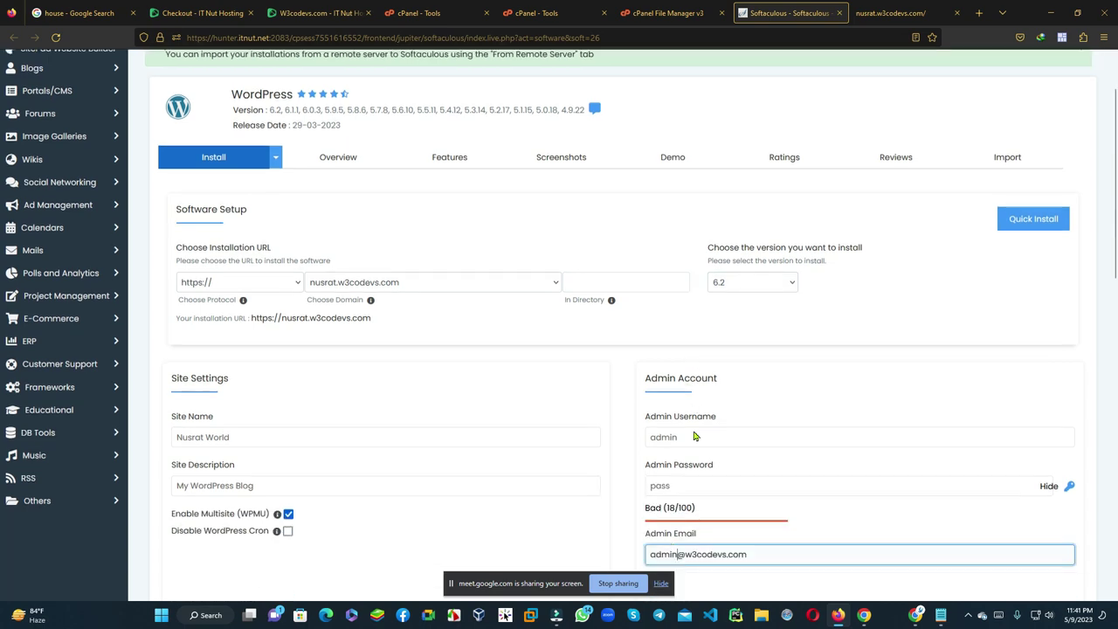
{"action": "scroll", "coordinate": [766, 387], "scroll_direction": "down", "scroll_amount": 2}
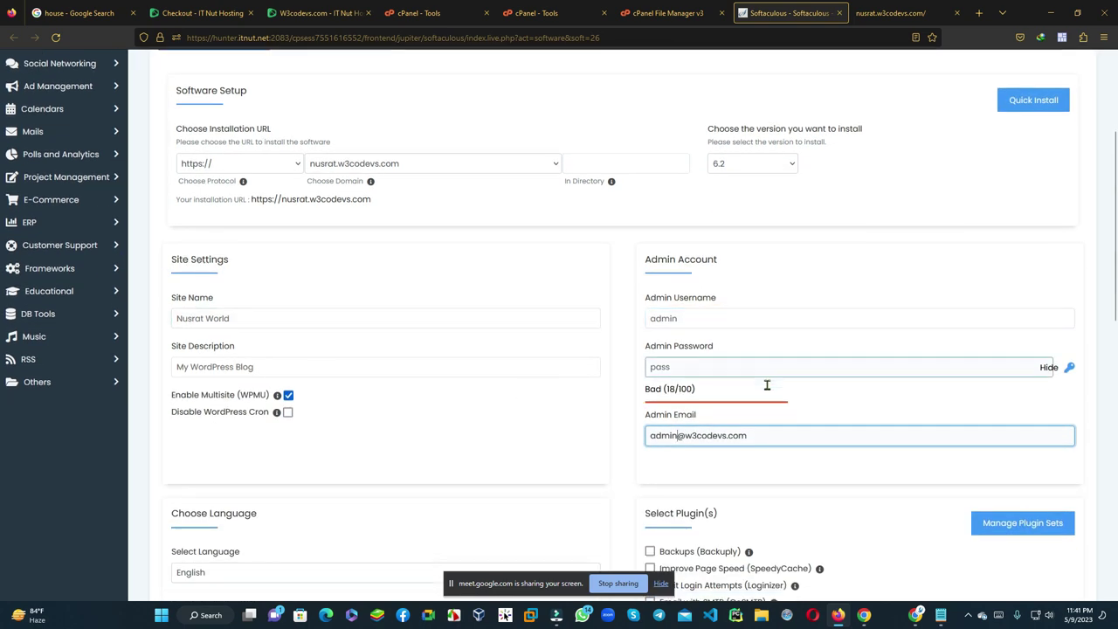
{"action": "left_click", "coordinate": [707, 280]}
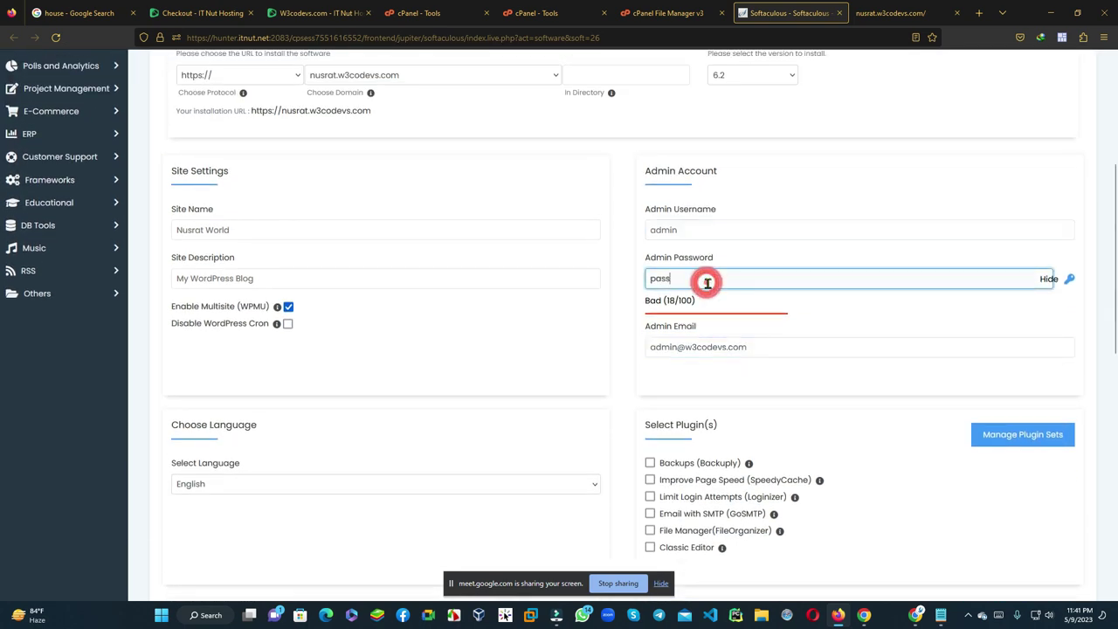
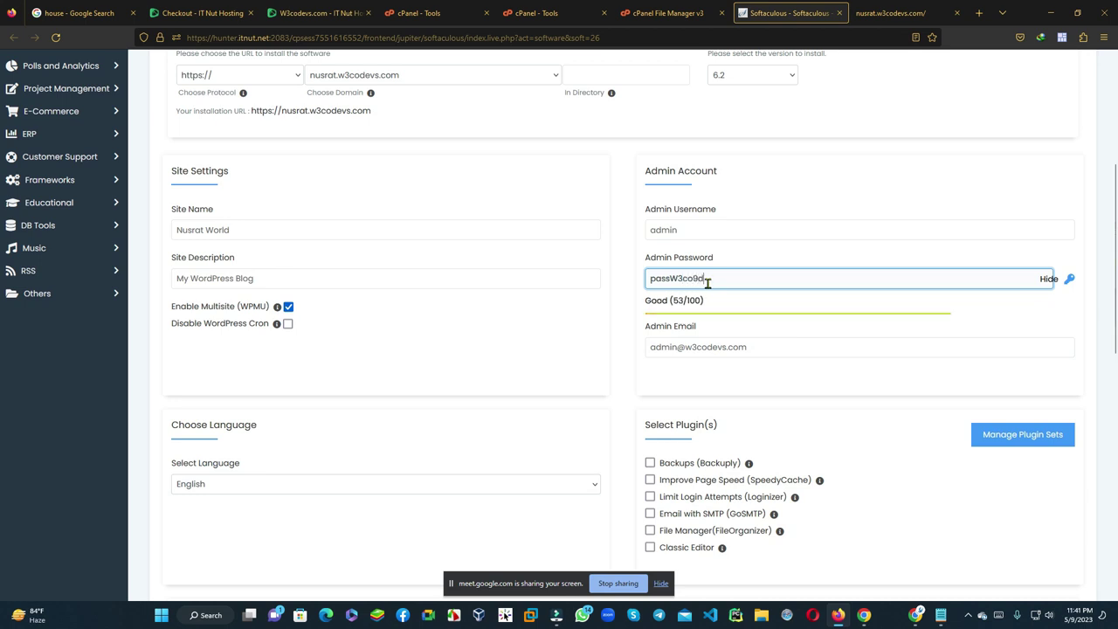
{"action": "double_click", "coordinate": [731, 281]}
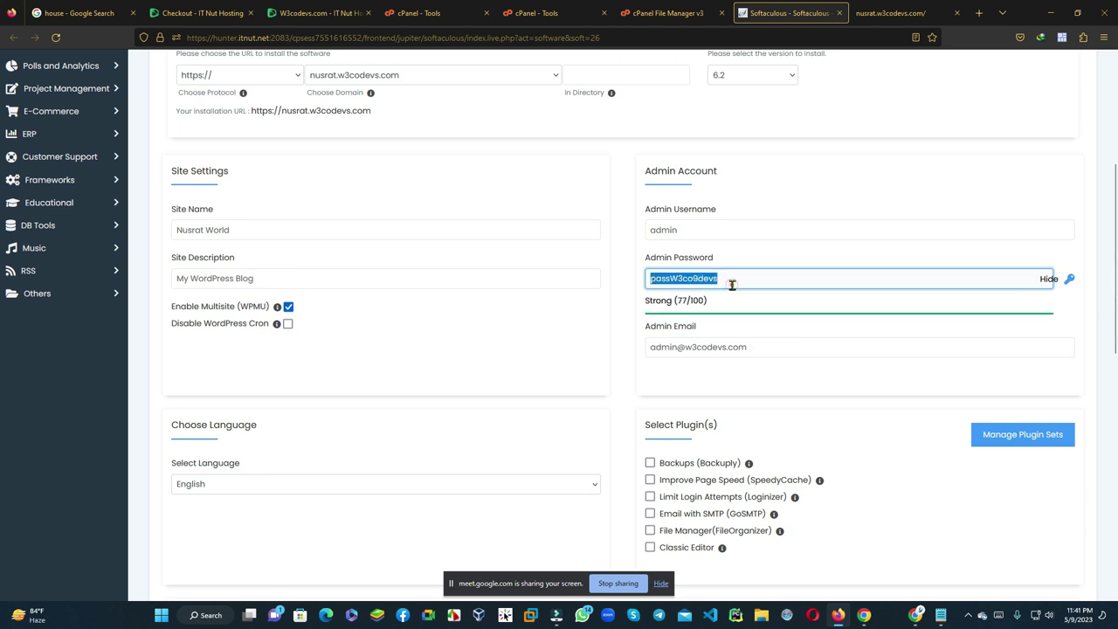
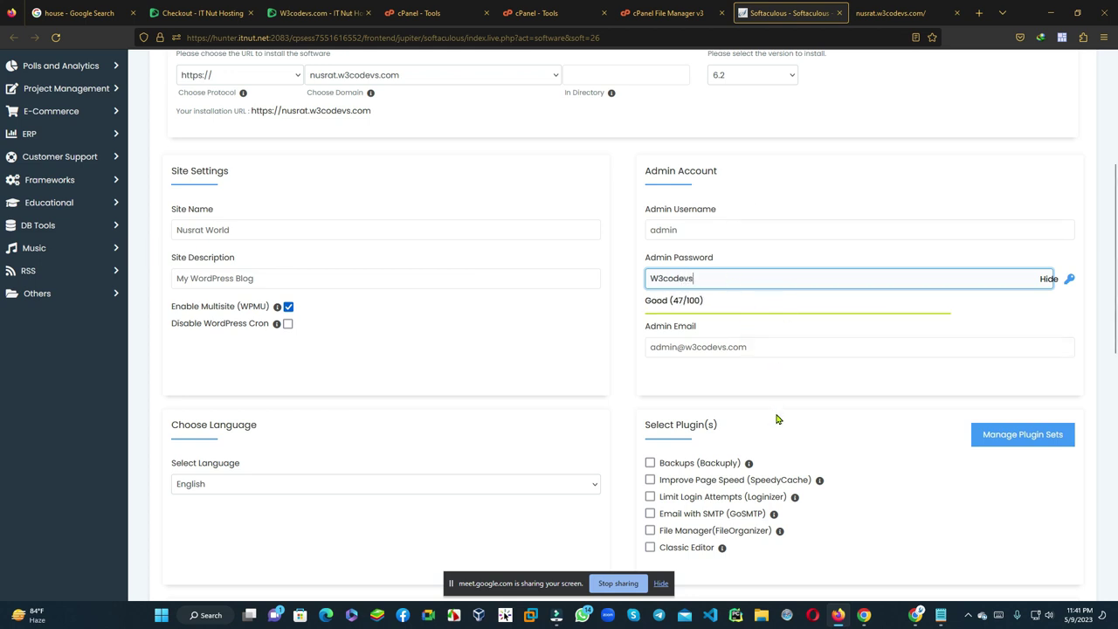
{"action": "scroll", "coordinate": [777, 419], "scroll_direction": "down", "scroll_amount": 3}
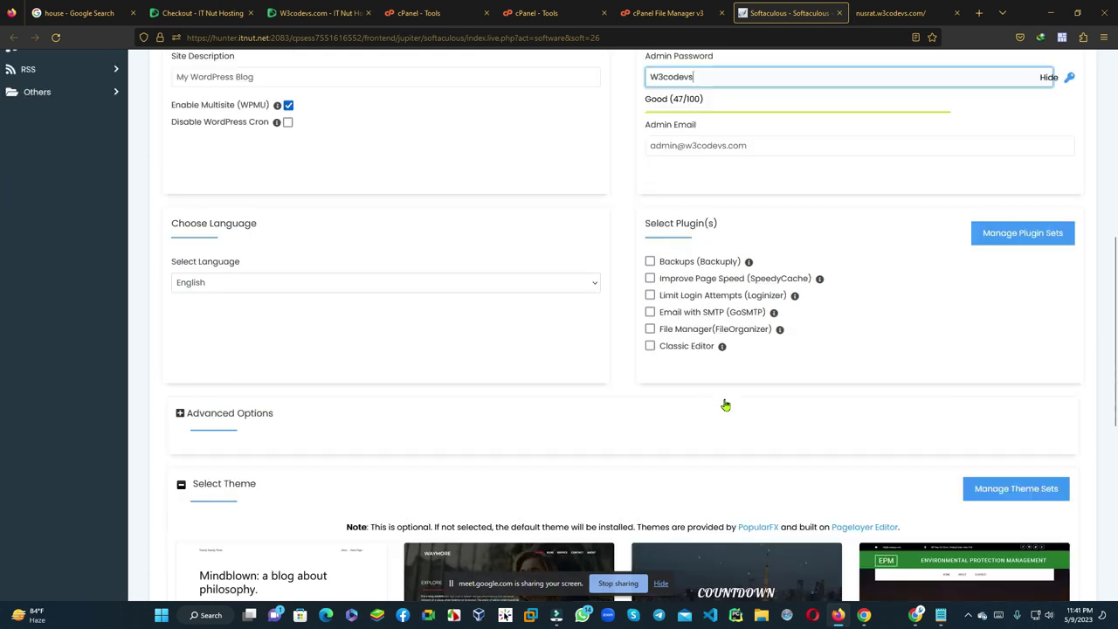
{"action": "scroll", "coordinate": [725, 404], "scroll_direction": "up", "scroll_amount": 3}
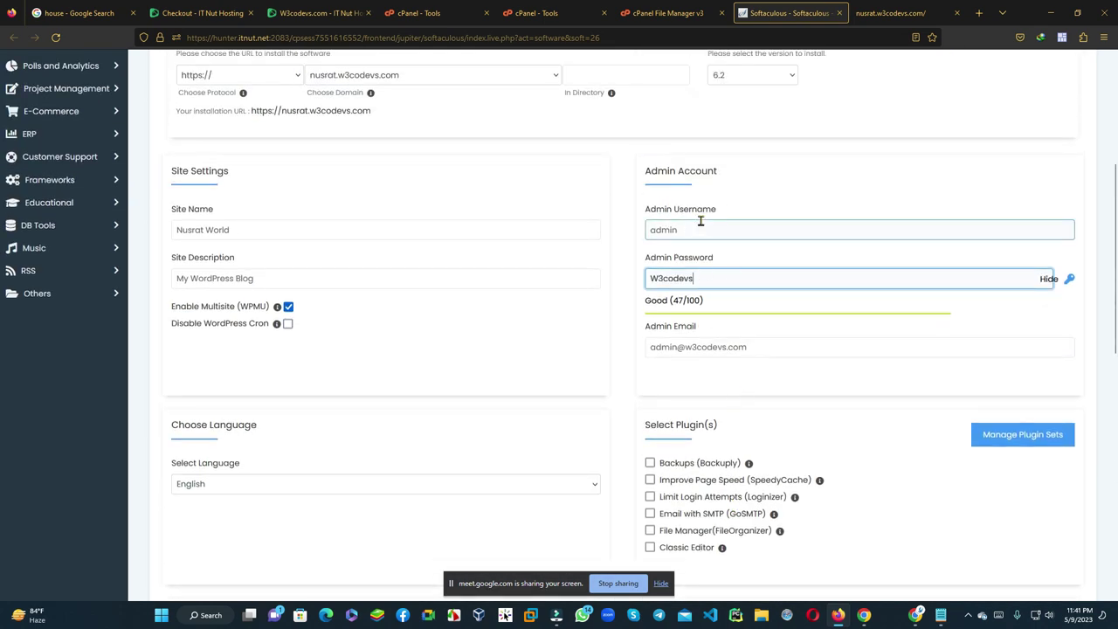
{"action": "left_click", "coordinate": [699, 222]}
{"action": "left_click", "coordinate": [718, 279]}
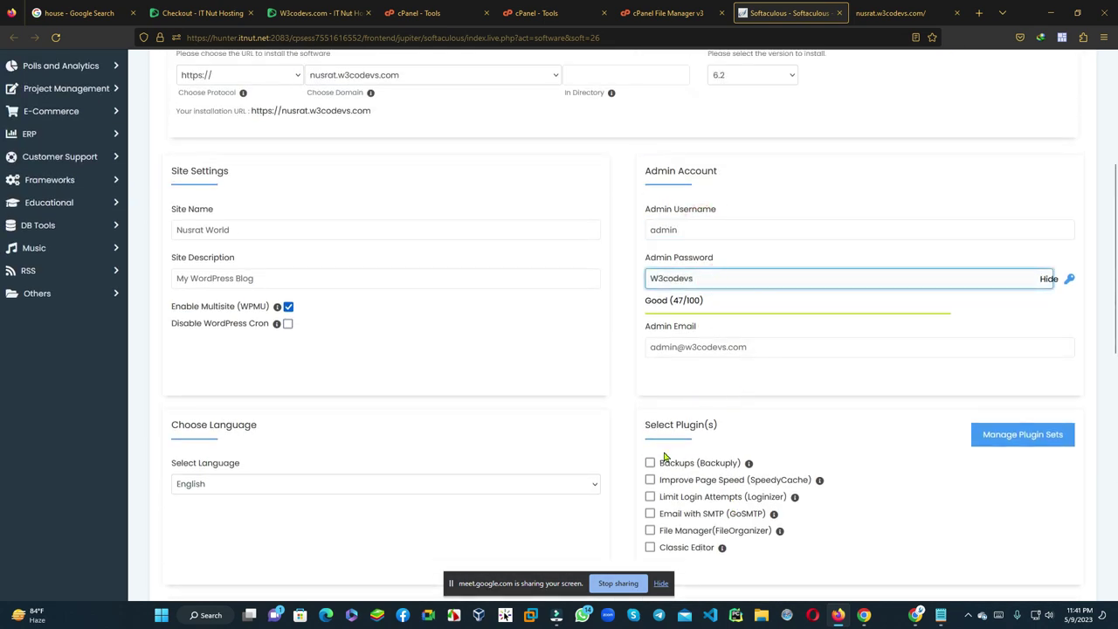
{"action": "scroll", "coordinate": [664, 456], "scroll_direction": "down", "scroll_amount": 9}
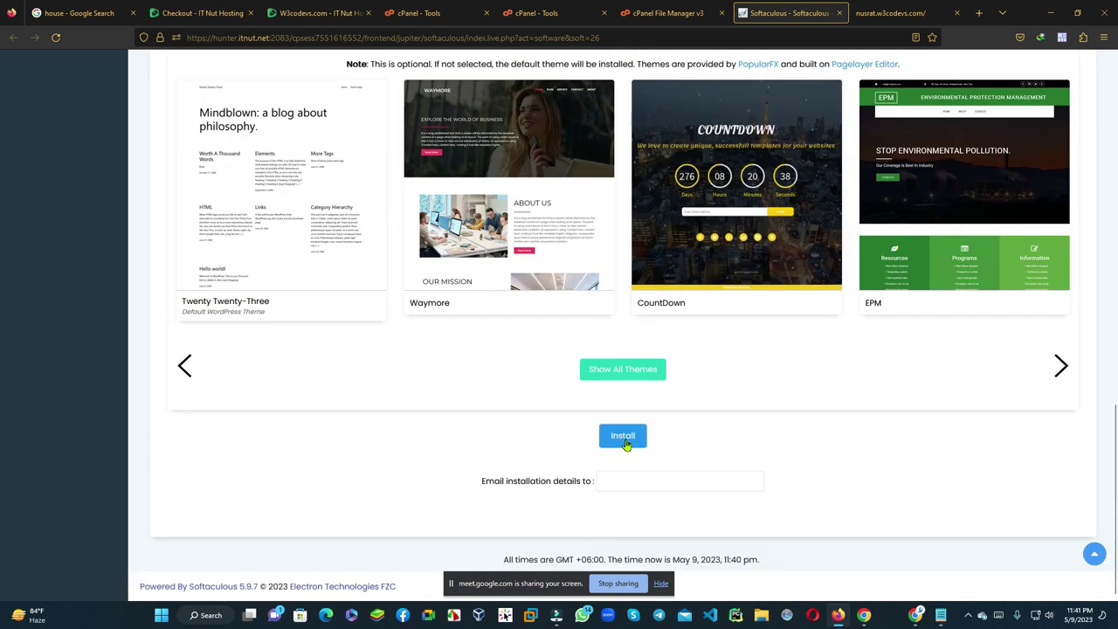
{"action": "left_click", "coordinate": [623, 437]}
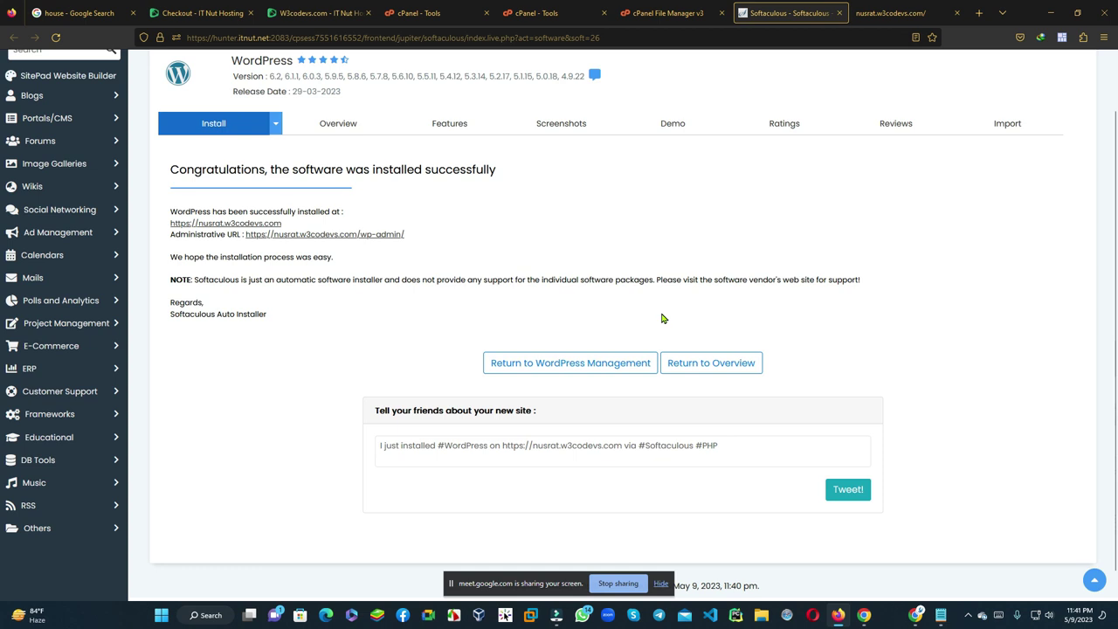
{"action": "left_click", "coordinate": [891, 12]}
{"action": "left_click", "coordinate": [318, 270]}
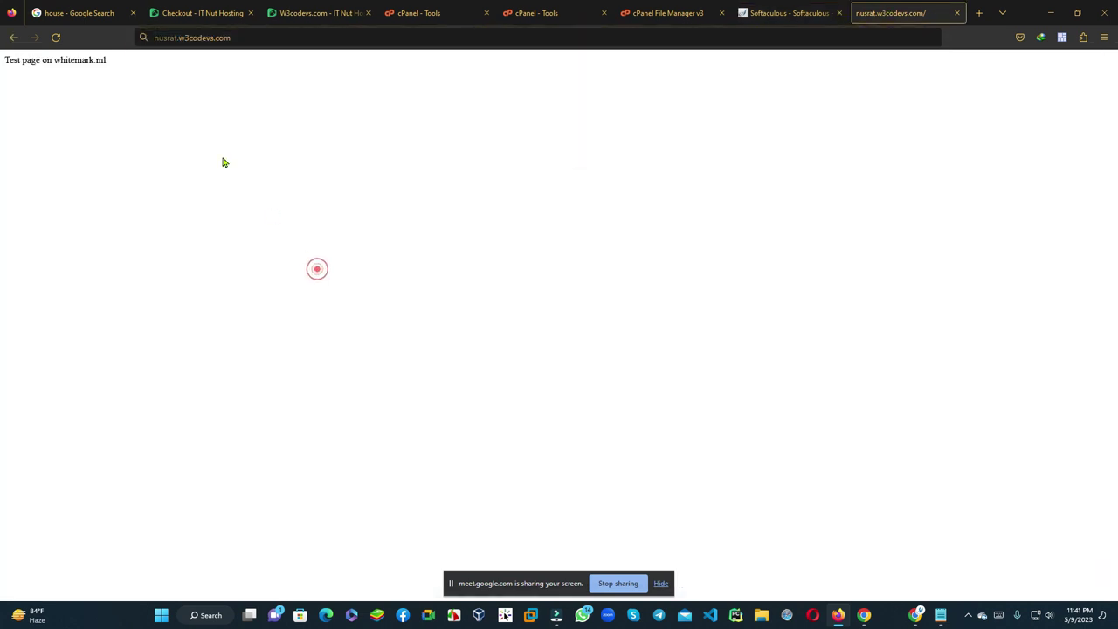
{"action": "left_click", "coordinate": [55, 37]}
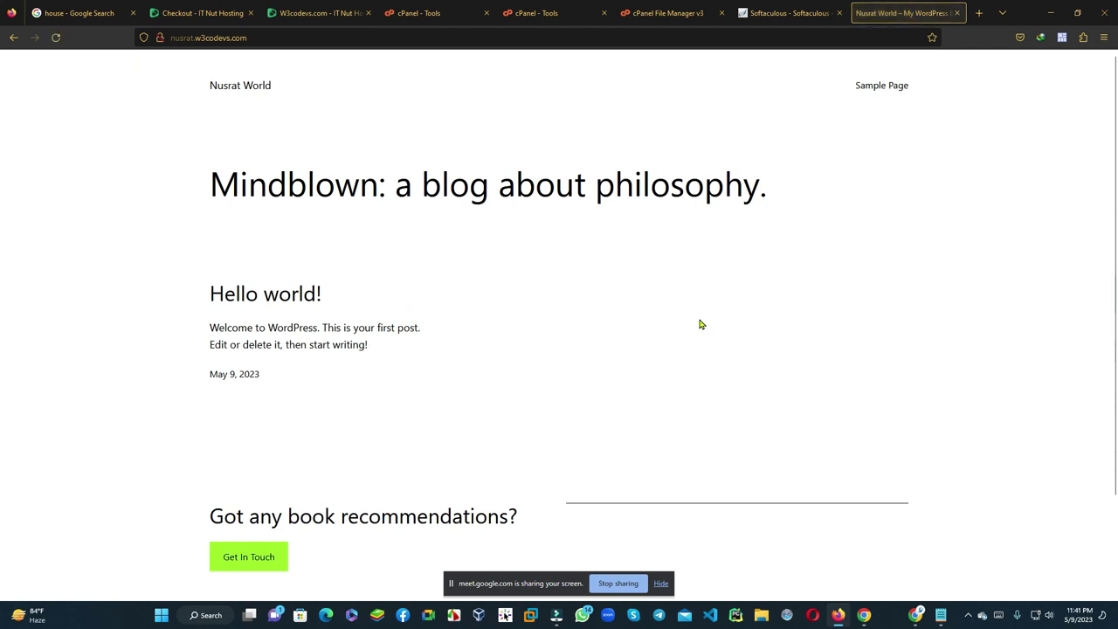
{"action": "scroll", "coordinate": [698, 324], "scroll_direction": "down", "scroll_amount": 3}
{"action": "scroll", "coordinate": [716, 384], "scroll_direction": "up", "scroll_amount": 3}
{"action": "scroll", "coordinate": [714, 384], "scroll_direction": "down", "scroll_amount": 1}
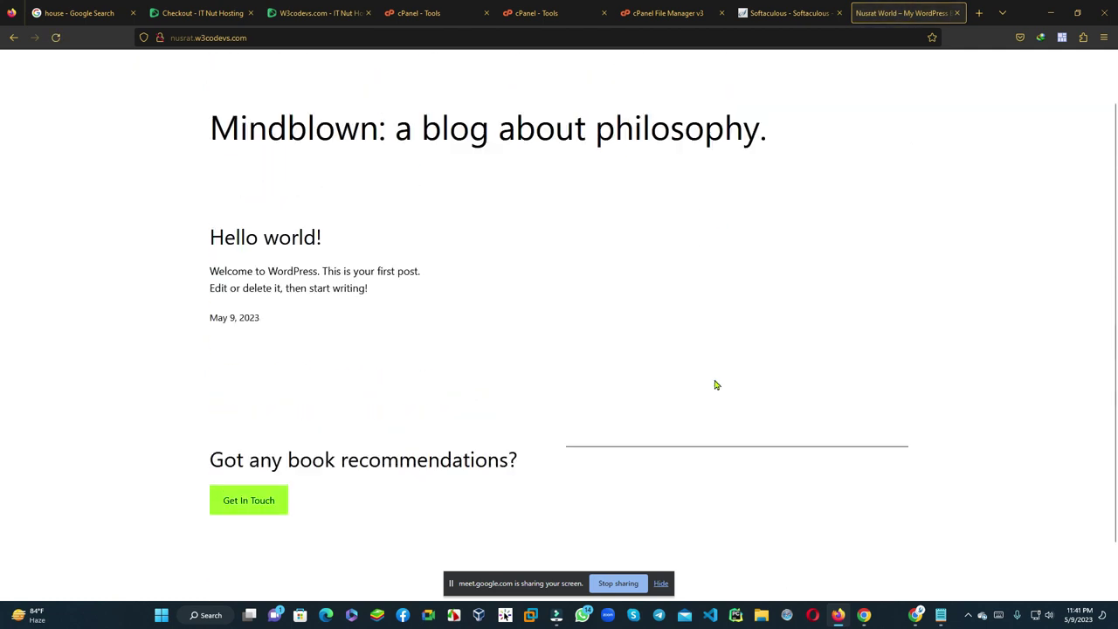
{"action": "scroll", "coordinate": [714, 384], "scroll_direction": "up", "scroll_amount": 1}
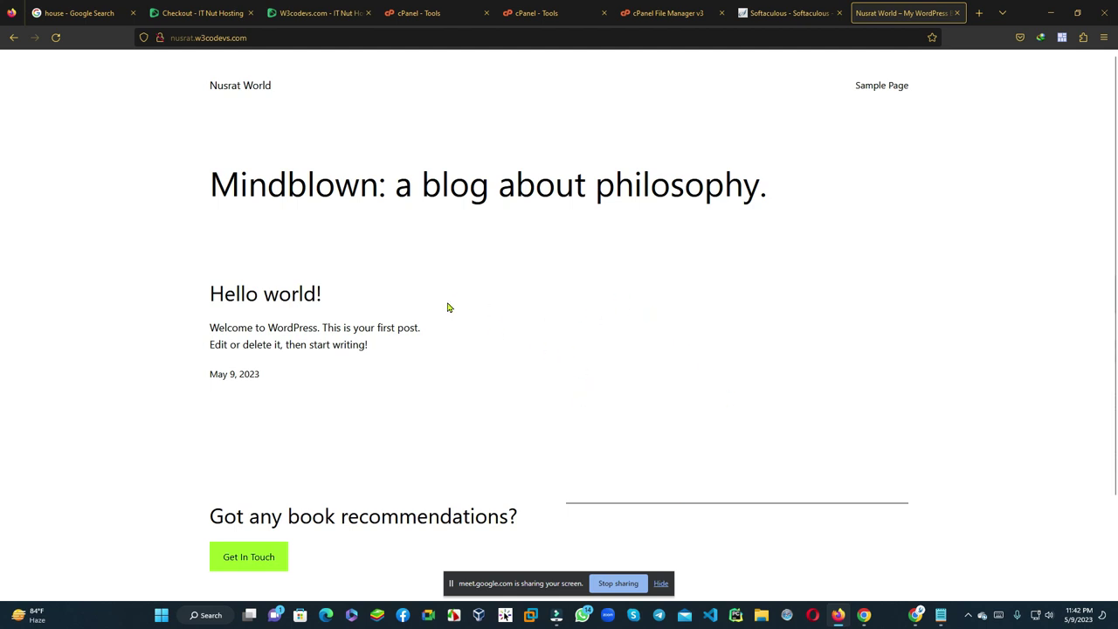
Step: Open the site's /login page and sign in with the admin username and password
{"action": "left_click", "coordinate": [310, 37]}
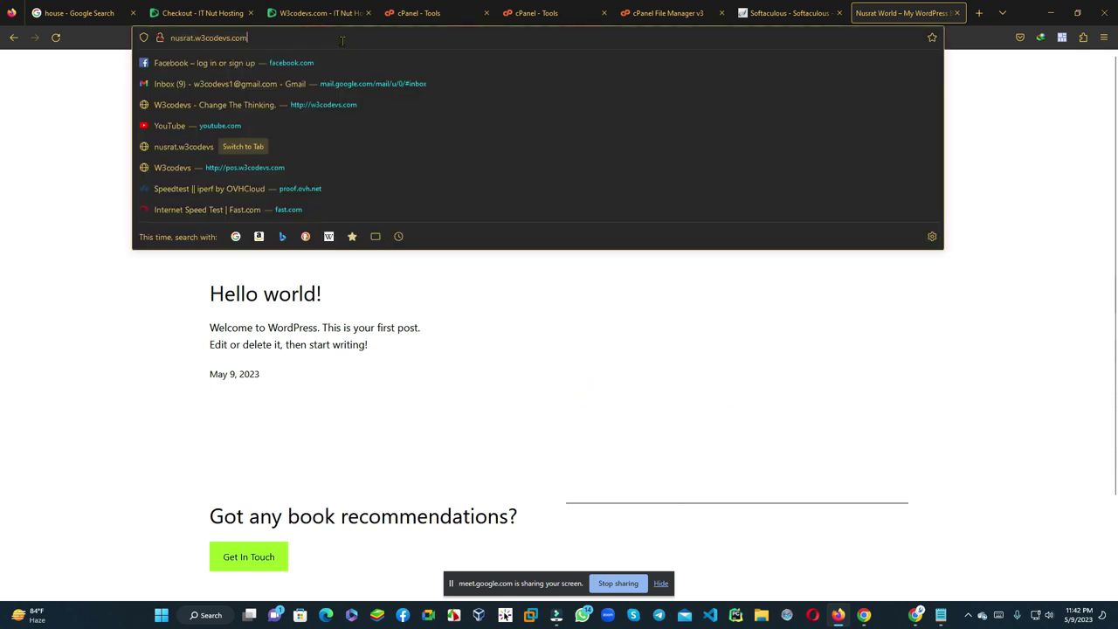
{"action": "left_click", "coordinate": [341, 40]}
{"action": "type", "text": "/"}
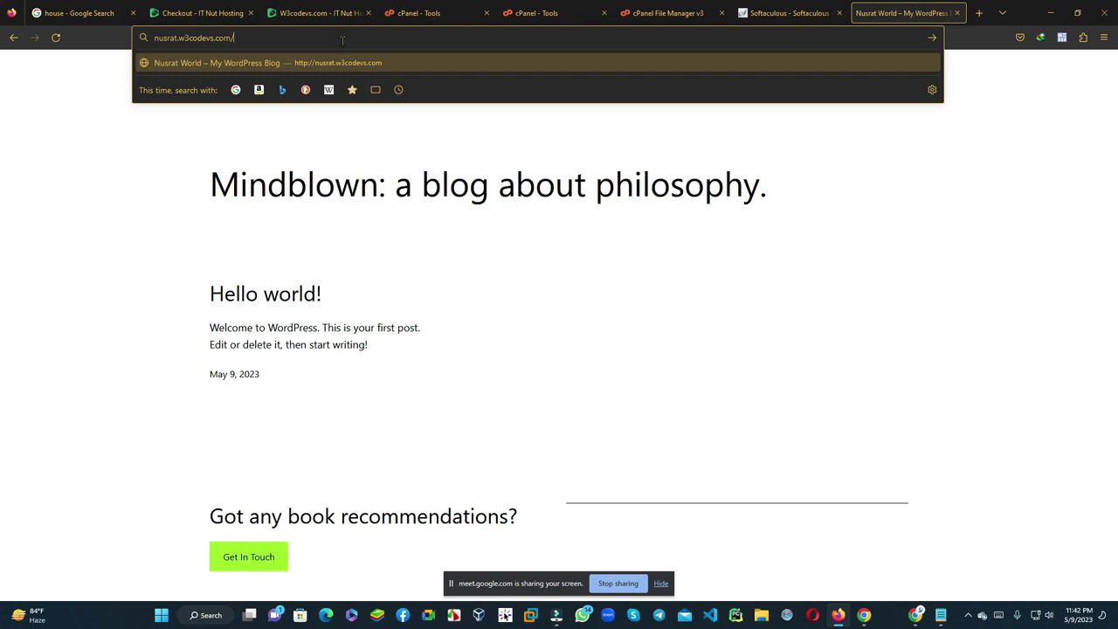
{"action": "type", "text": "login"}
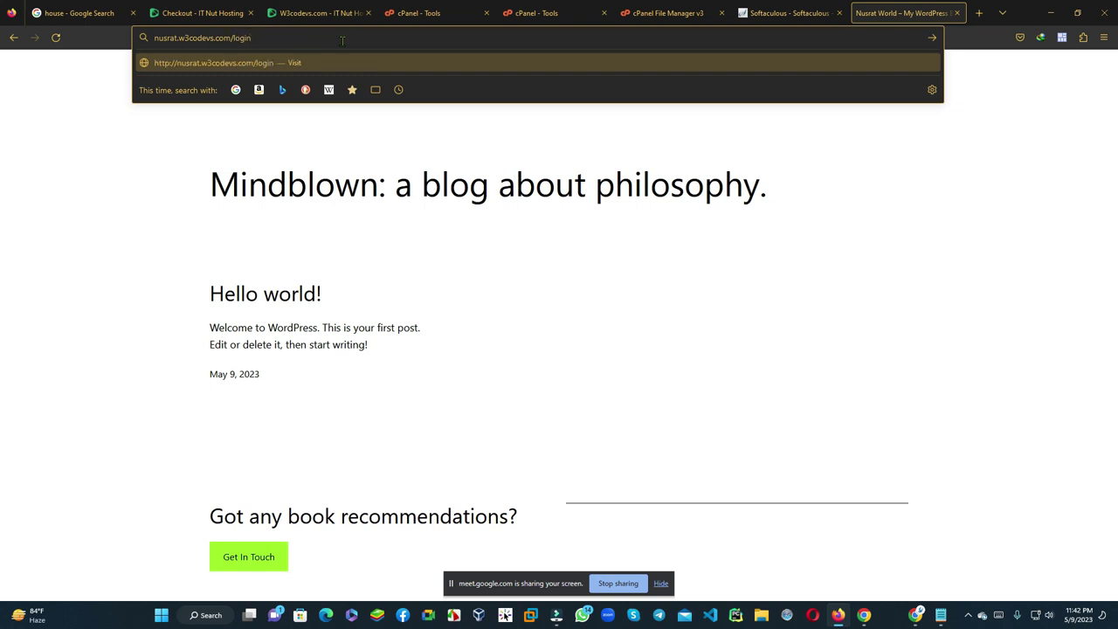
{"action": "key", "text": "Return"}
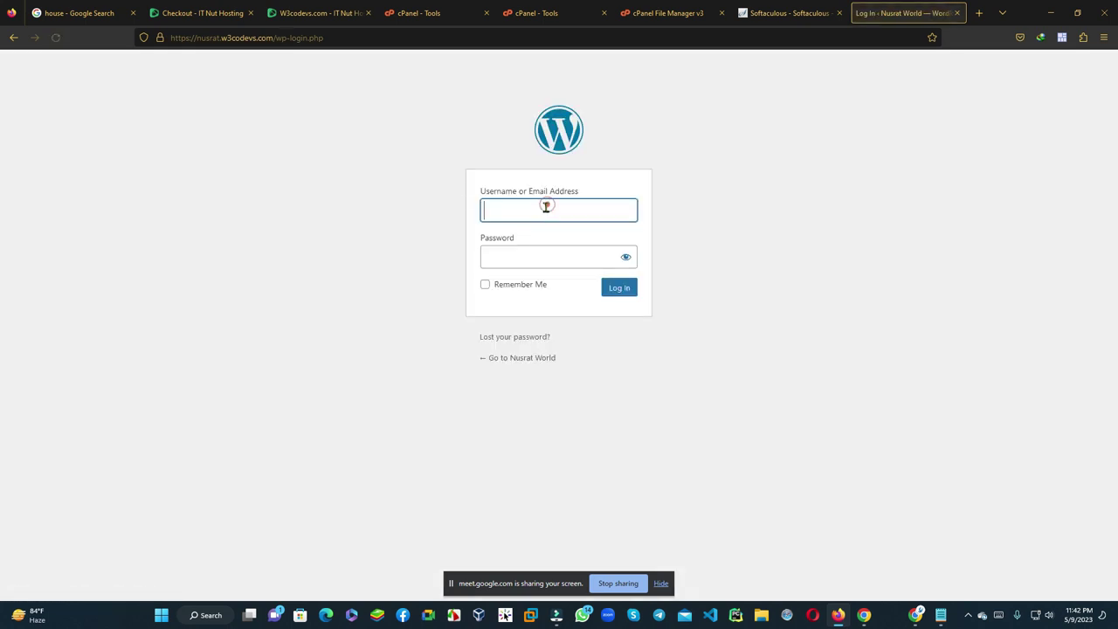
{"action": "type", "text": "admin"}
{"action": "left_click", "coordinate": [527, 254]}
{"action": "type", "text": "a"}
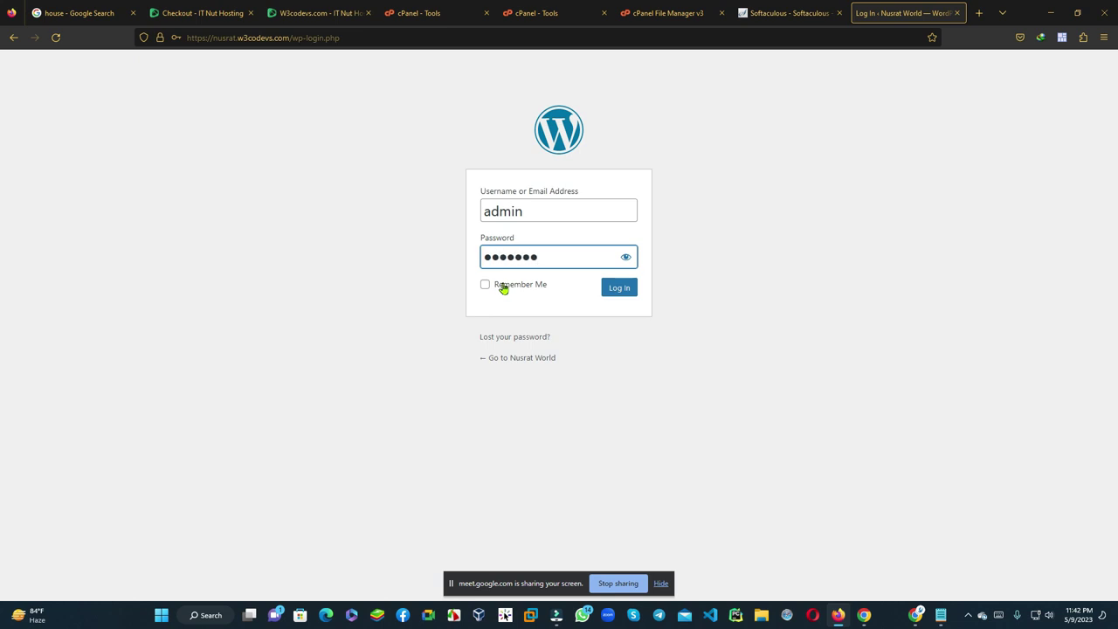
{"action": "left_click", "coordinate": [612, 289]}
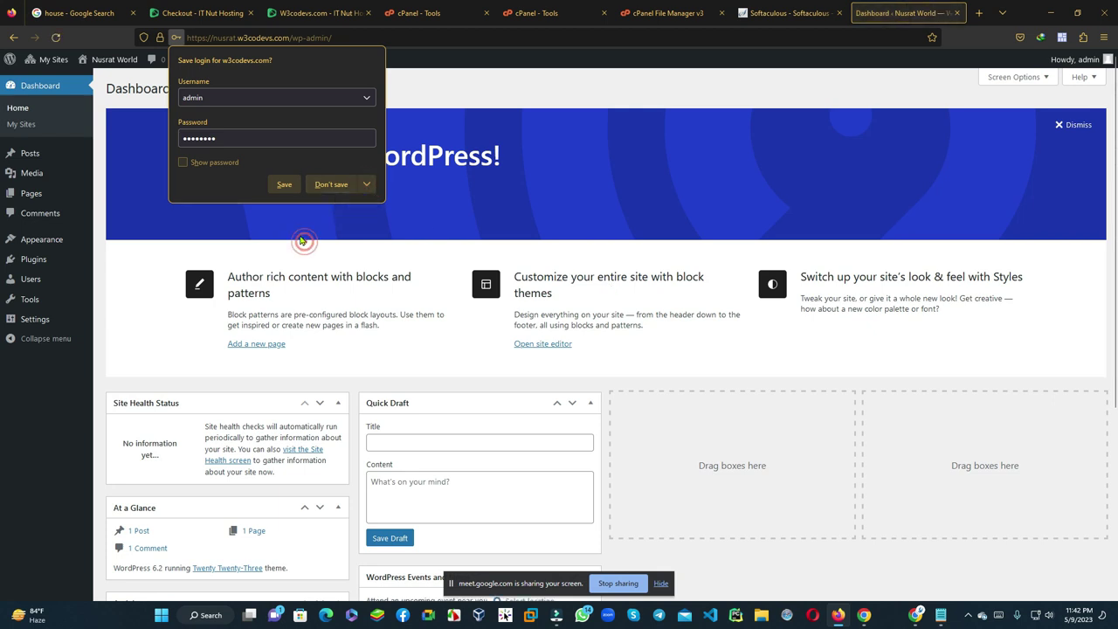
Step: Save the WordPress login in the Firefox password prompt
{"action": "left_click", "coordinate": [285, 186]}
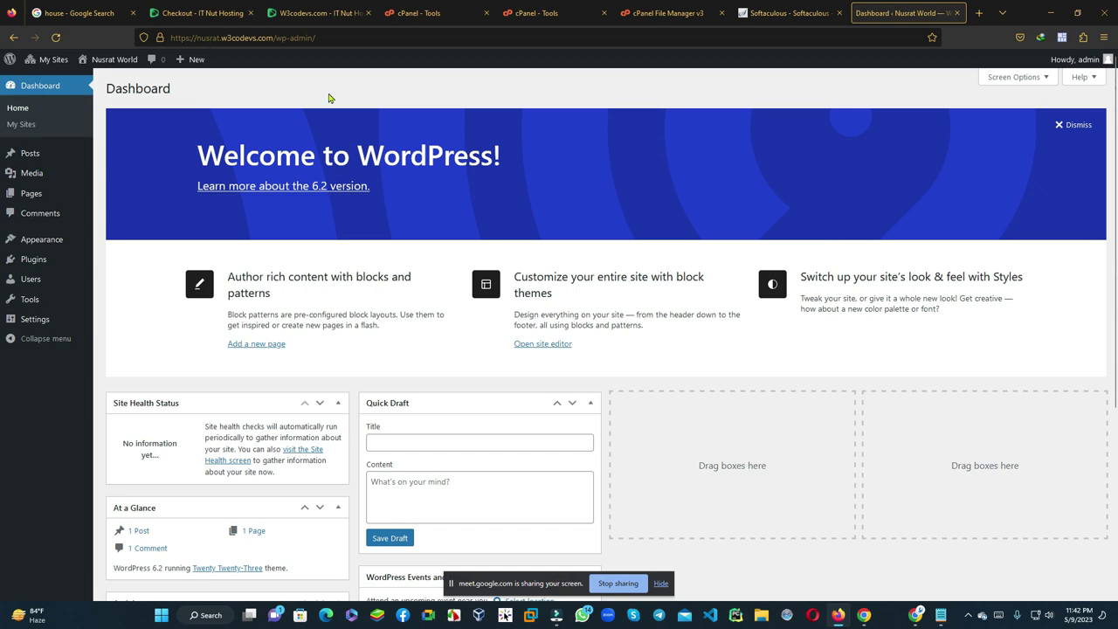
{"action": "scroll", "coordinate": [664, 347], "scroll_direction": "down", "scroll_amount": 3}
{"action": "scroll", "coordinate": [669, 353], "scroll_direction": "up", "scroll_amount": 3}
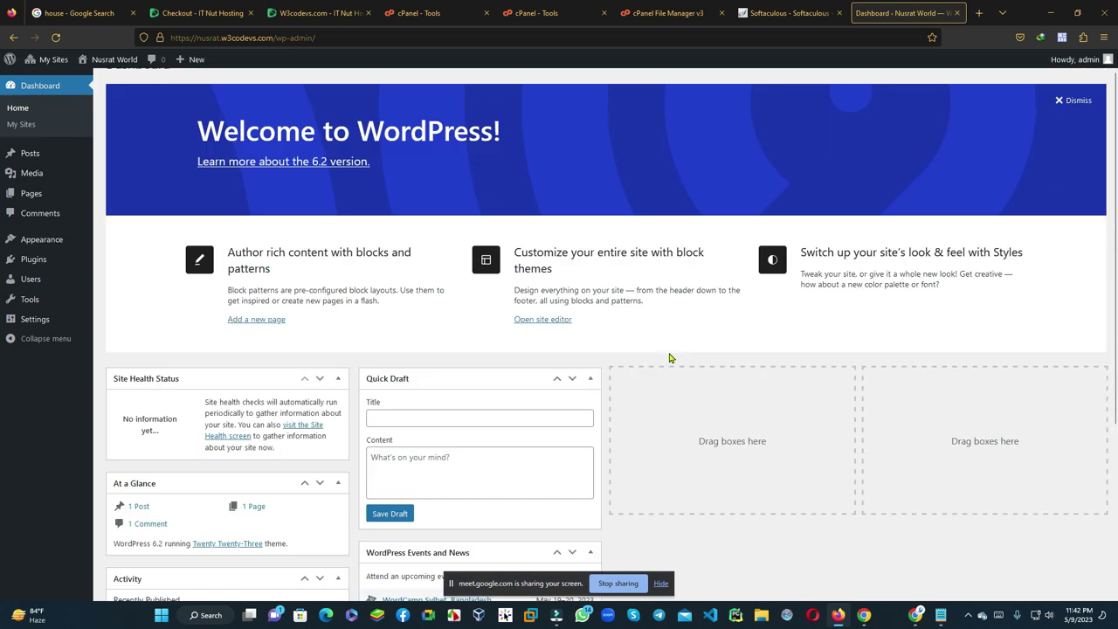
Step: Review My Sites and the Posts list, then return to the Softaculous success page
{"action": "left_click", "coordinate": [50, 60]}
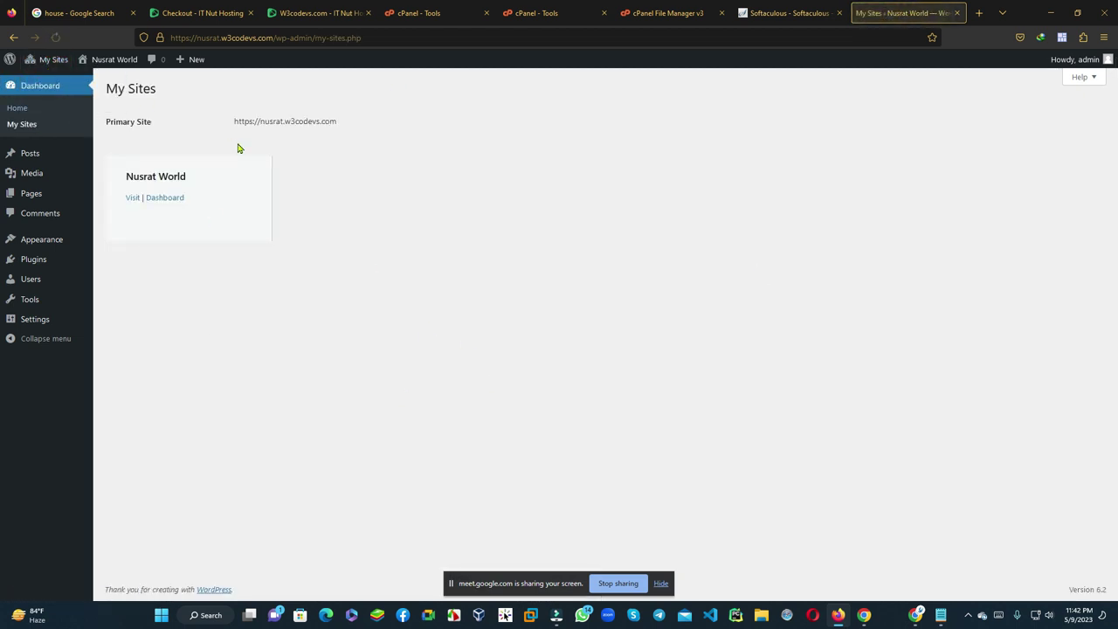
{"action": "left_click", "coordinate": [31, 155]}
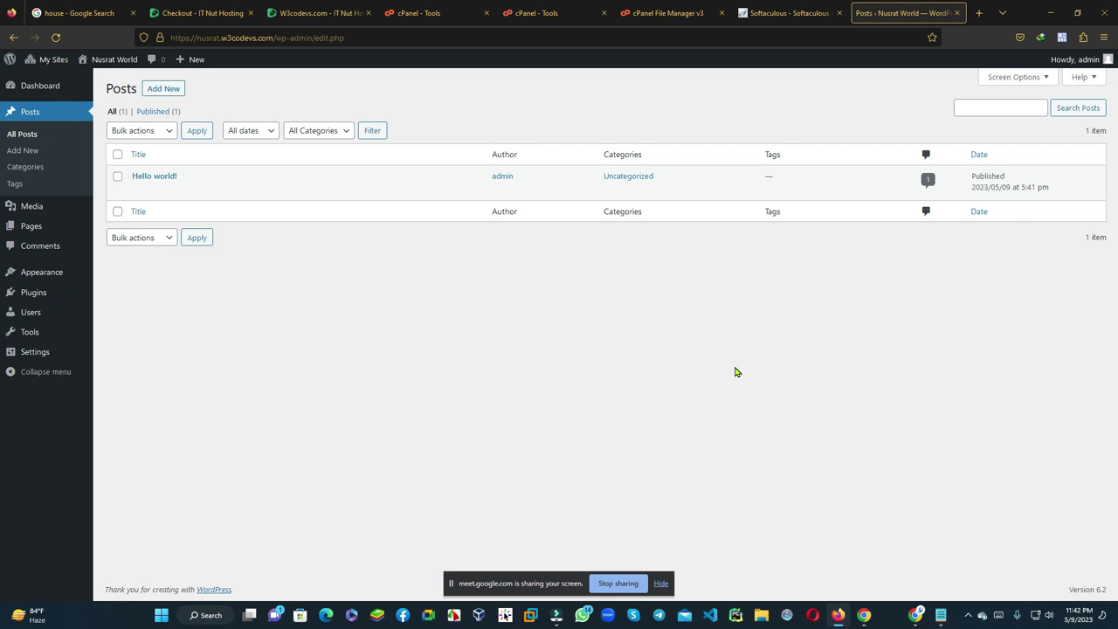
{"action": "left_click", "coordinate": [777, 14]}
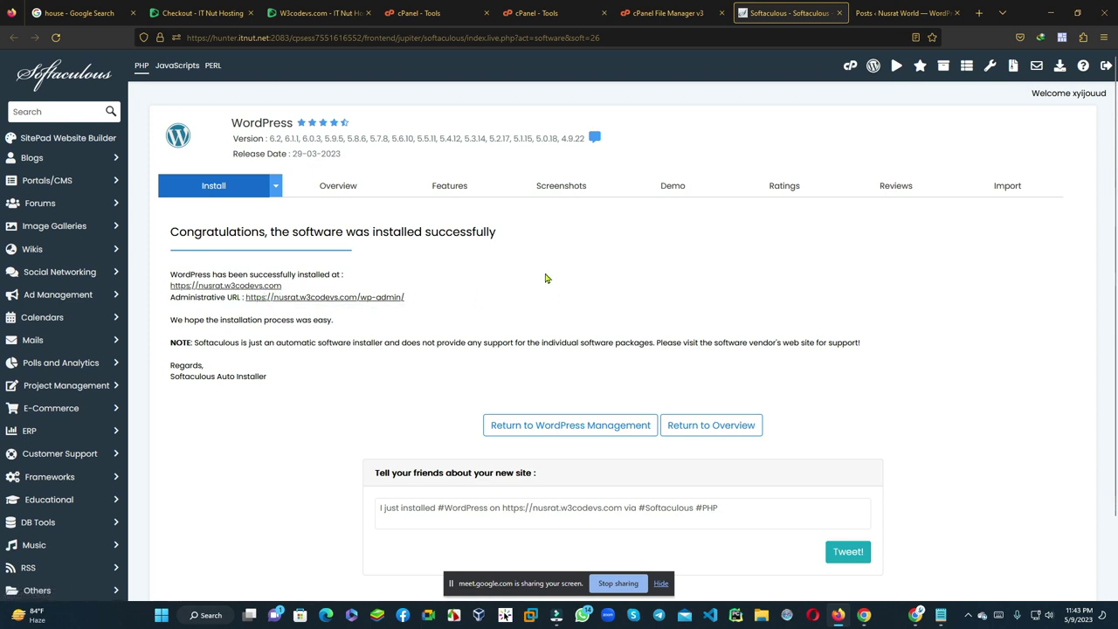
Step: Check the WordPress installations page, then close the Softaculous and WordPress Posts tabs
{"action": "left_click", "coordinate": [601, 432]}
{"action": "left_click", "coordinate": [588, 426]}
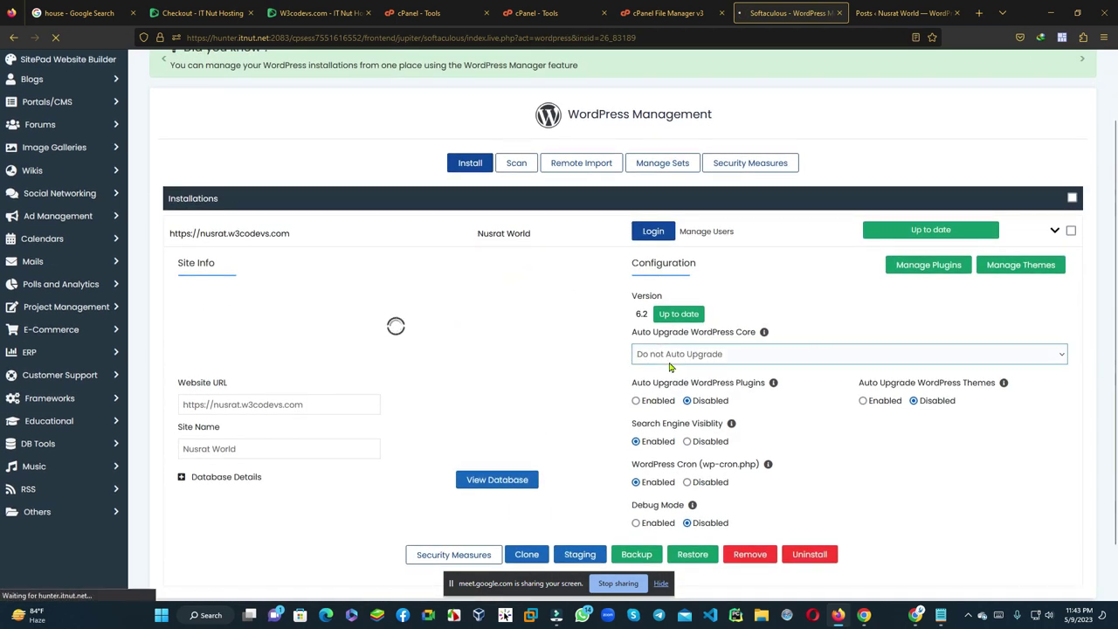
{"action": "scroll", "coordinate": [575, 330], "scroll_direction": "down", "scroll_amount": 2}
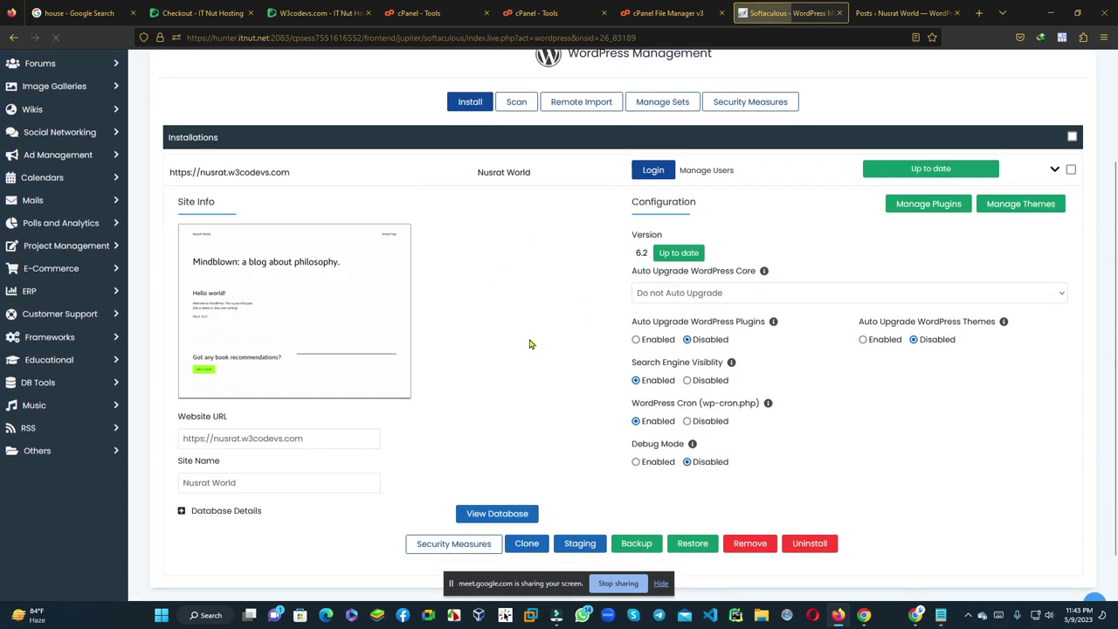
{"action": "scroll", "coordinate": [563, 341], "scroll_direction": "up", "scroll_amount": 2}
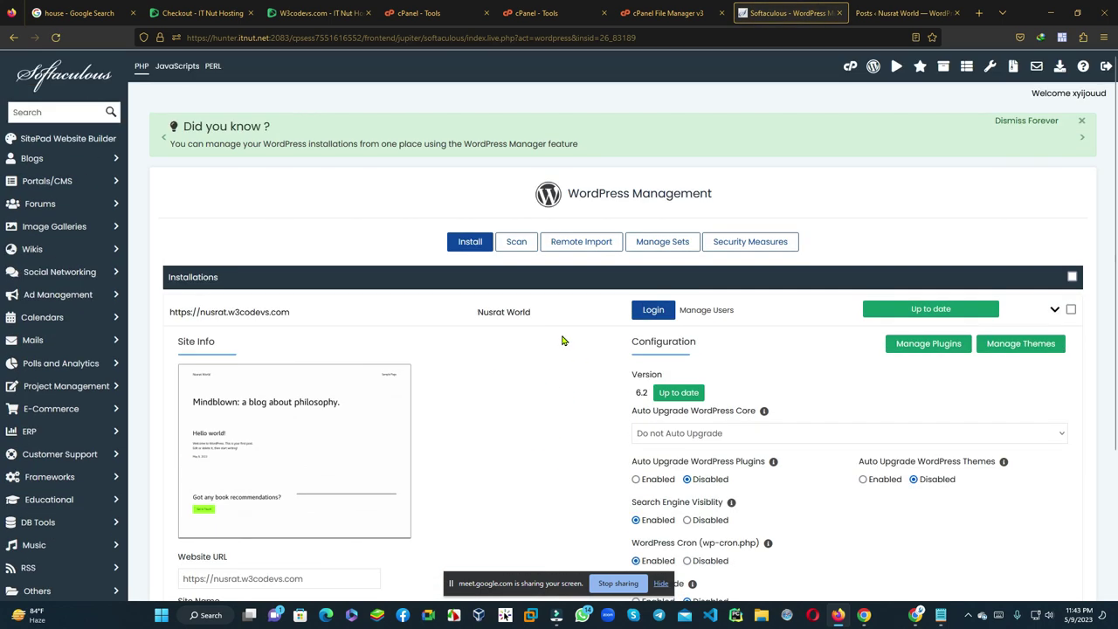
{"action": "scroll", "coordinate": [612, 393], "scroll_direction": "down", "scroll_amount": 2}
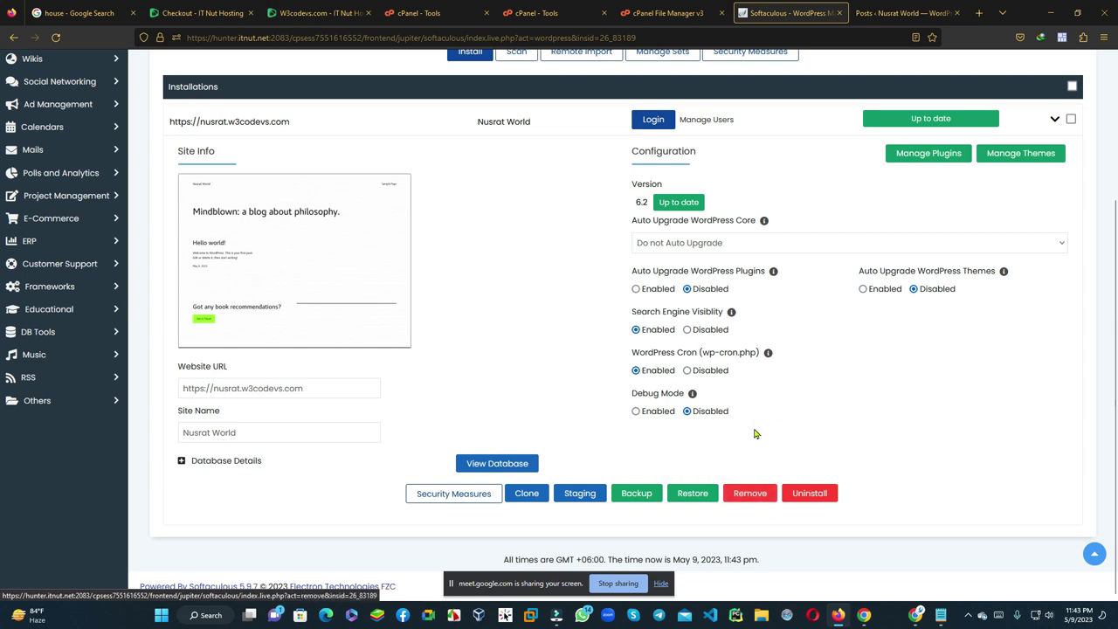
{"action": "scroll", "coordinate": [753, 432], "scroll_direction": "up", "scroll_amount": 3}
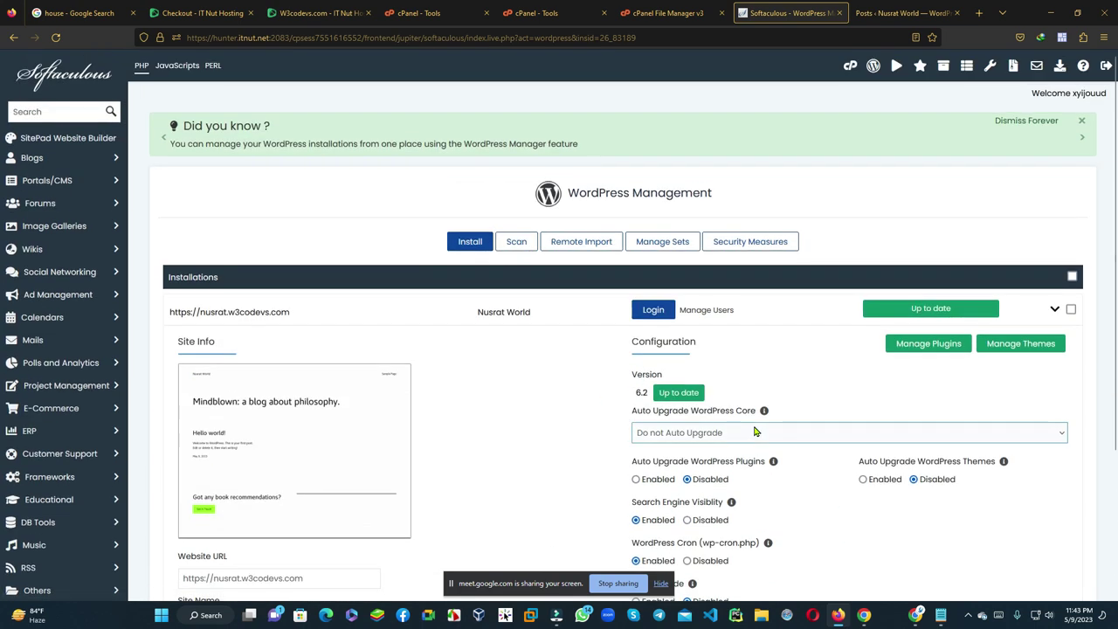
{"action": "left_click", "coordinate": [838, 13]}
{"action": "left_click", "coordinate": [839, 13]}
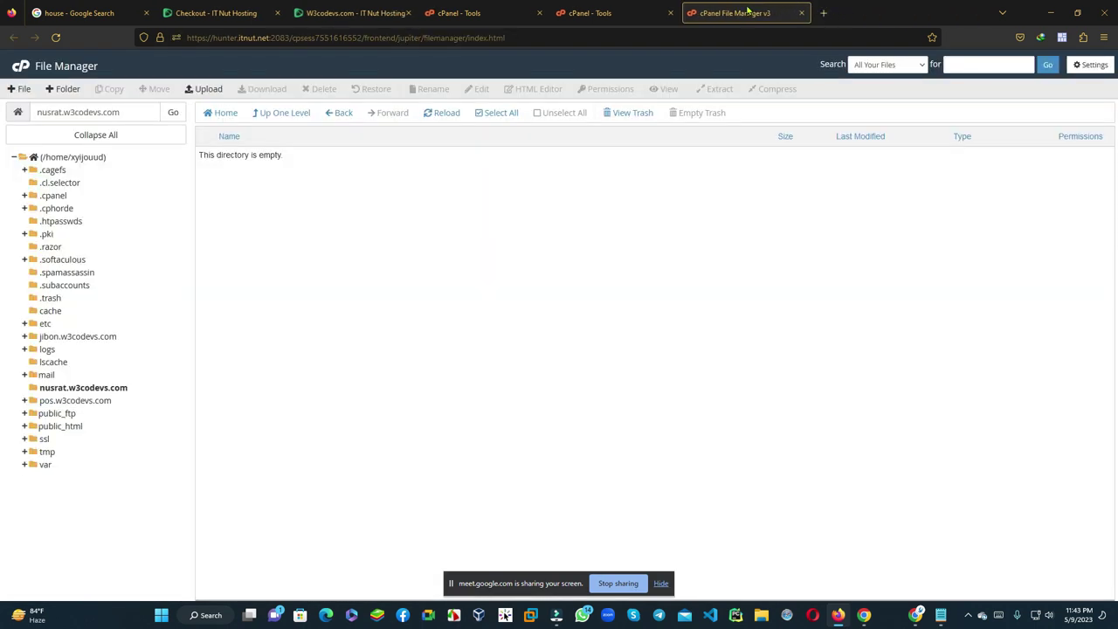
{"action": "left_click", "coordinate": [55, 36]}
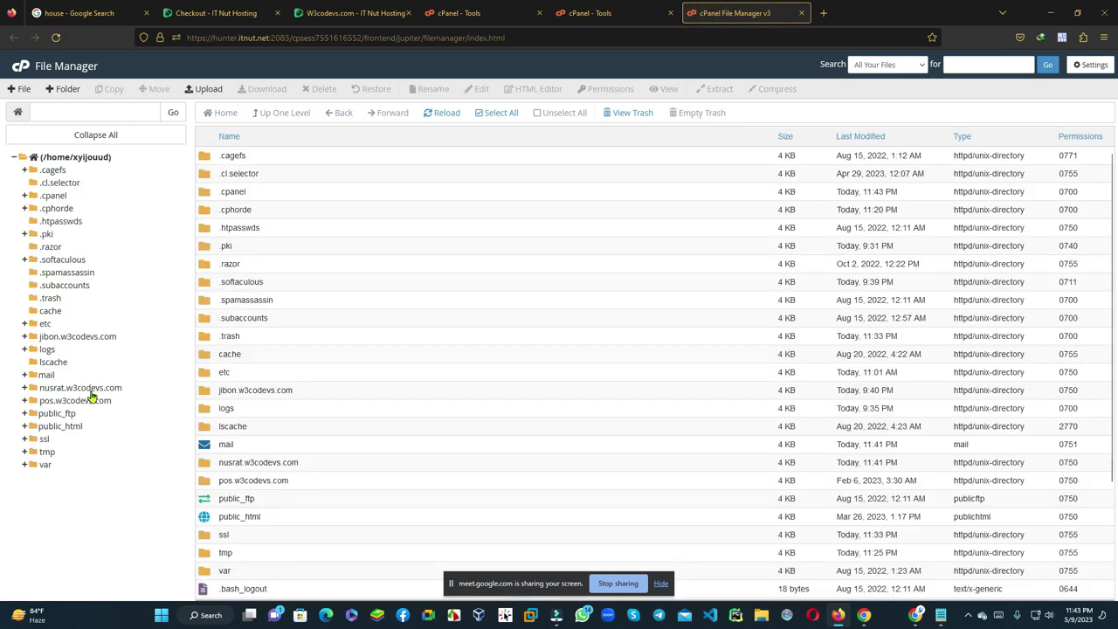
{"action": "left_click", "coordinate": [90, 389]}
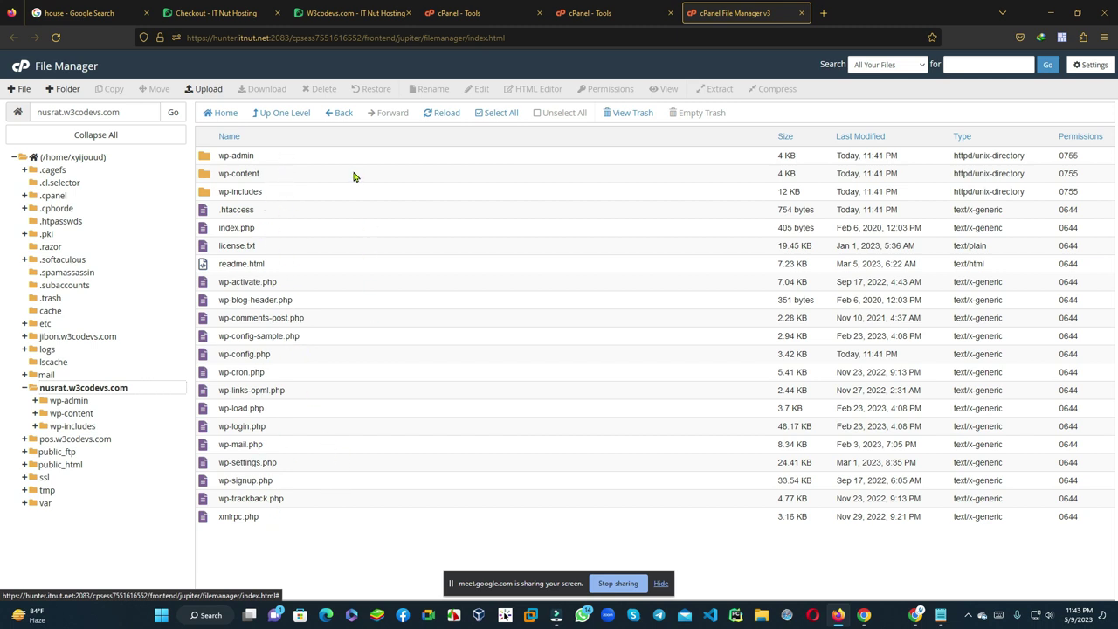
{"action": "left_click", "coordinate": [590, 12]}
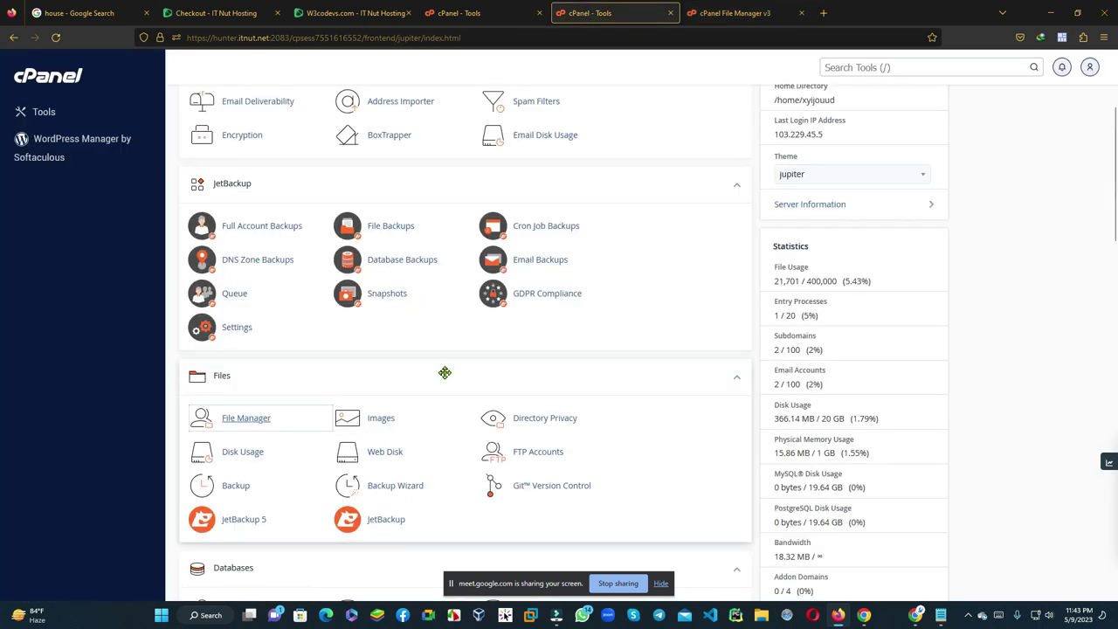
Step: Verify the wp317 database (1.12 MB) and its user on MySQL Databases, then return to File Manager
{"action": "scroll", "coordinate": [440, 372], "scroll_direction": "up", "scroll_amount": 1}
{"action": "scroll", "coordinate": [440, 372], "scroll_direction": "down", "scroll_amount": 5}
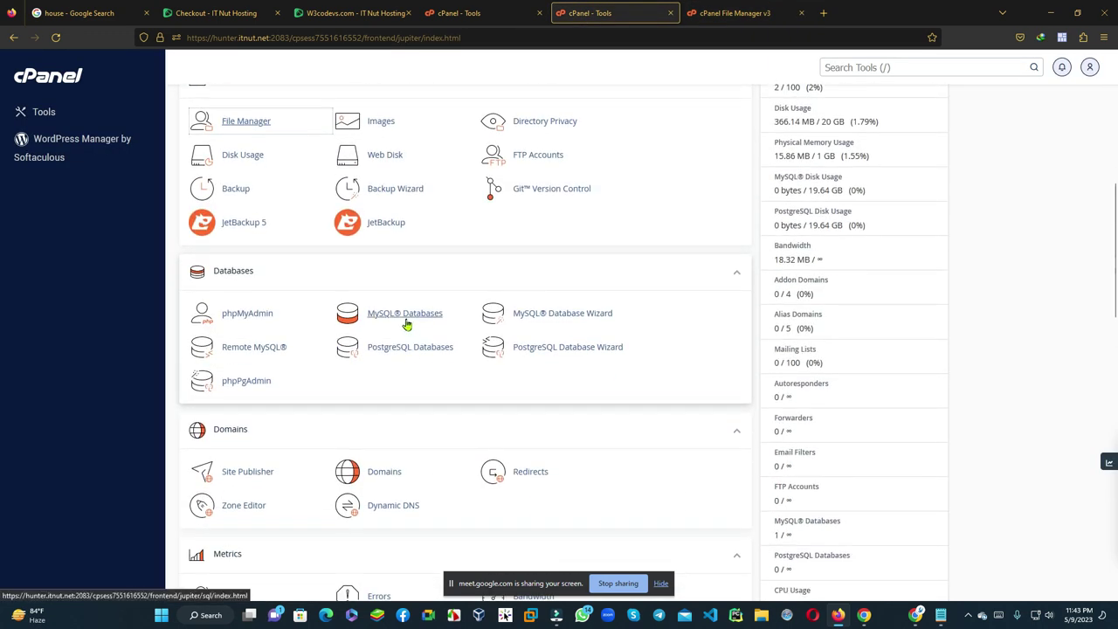
{"action": "left_click", "coordinate": [421, 318]}
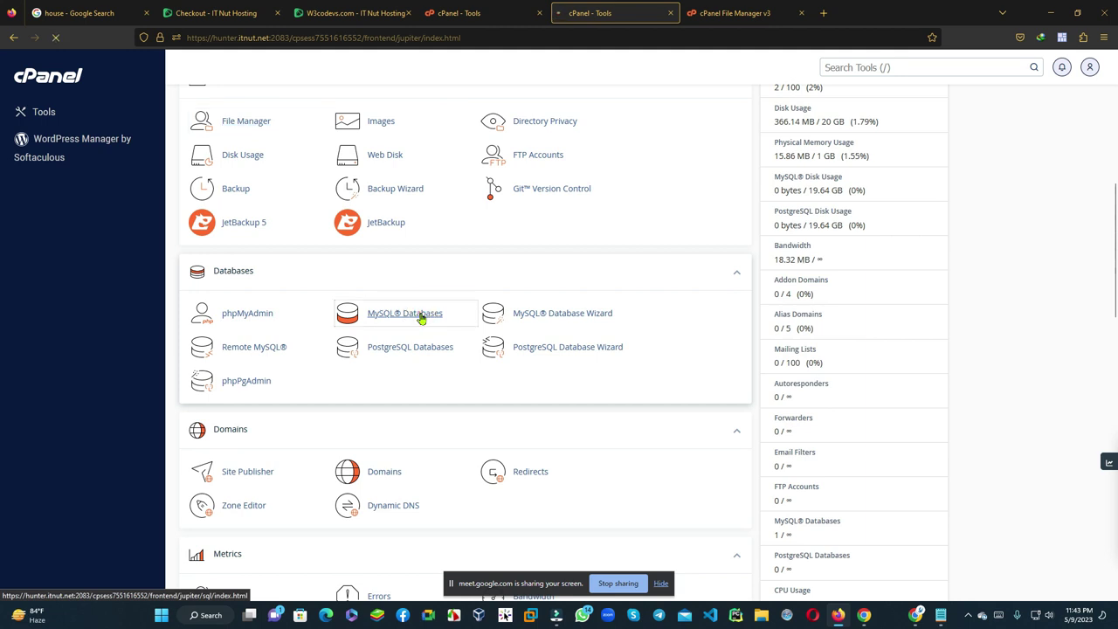
{"action": "scroll", "coordinate": [527, 329], "scroll_direction": "down", "scroll_amount": 1}
{"action": "scroll", "coordinate": [527, 329], "scroll_direction": "down", "scroll_amount": 3}
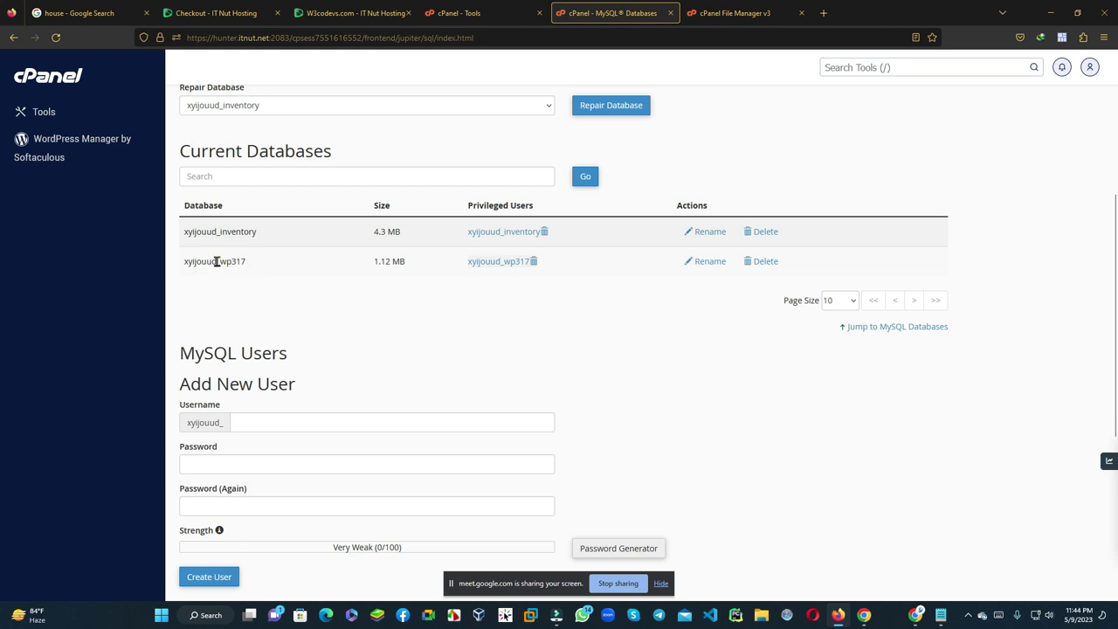
{"action": "left_click_drag", "start_coordinate": [217, 261], "coordinate": [250, 267]}
{"action": "scroll", "coordinate": [300, 287], "scroll_direction": "down", "scroll_amount": 2}
{"action": "scroll", "coordinate": [300, 286], "scroll_direction": "down", "scroll_amount": 2}
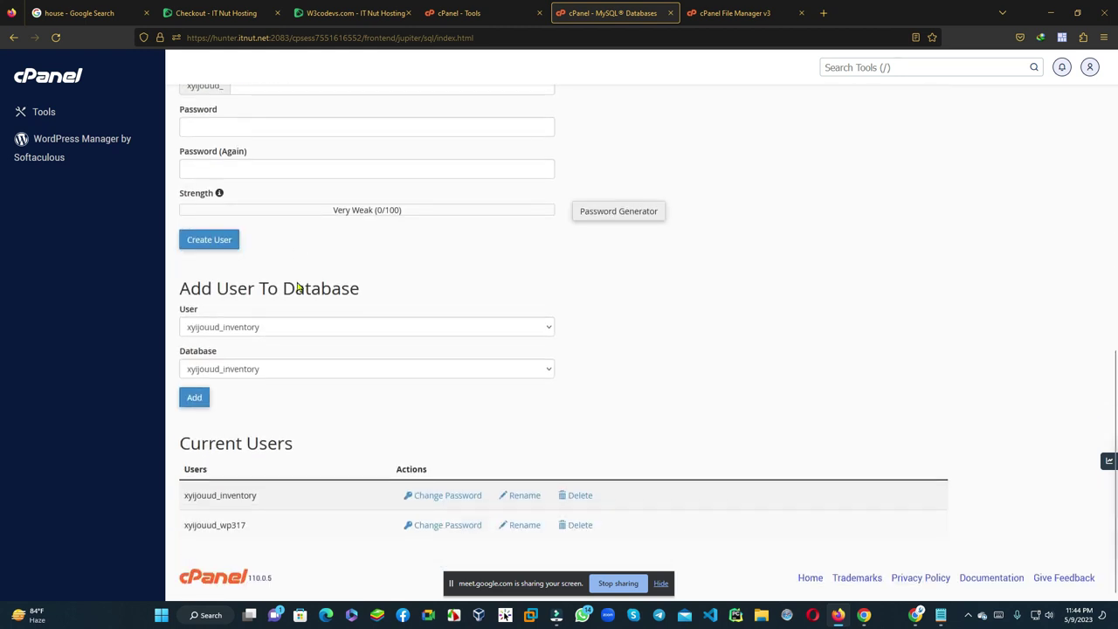
{"action": "left_click_drag", "start_coordinate": [215, 522], "coordinate": [295, 527]}
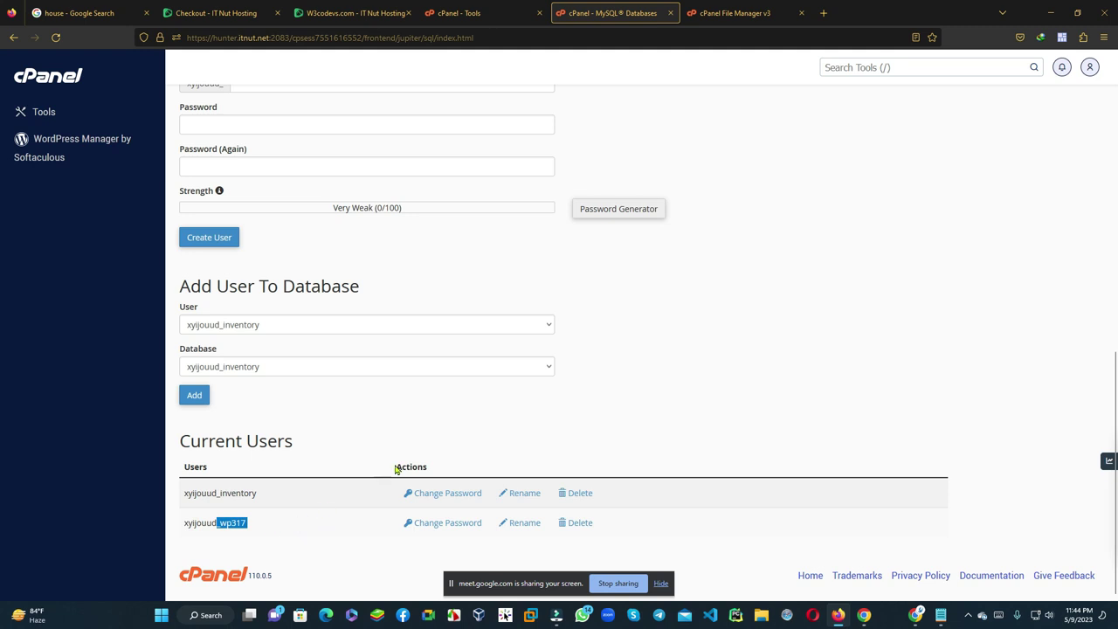
{"action": "scroll", "coordinate": [397, 466], "scroll_direction": "up", "scroll_amount": 4}
{"action": "scroll", "coordinate": [416, 428], "scroll_direction": "up", "scroll_amount": 3}
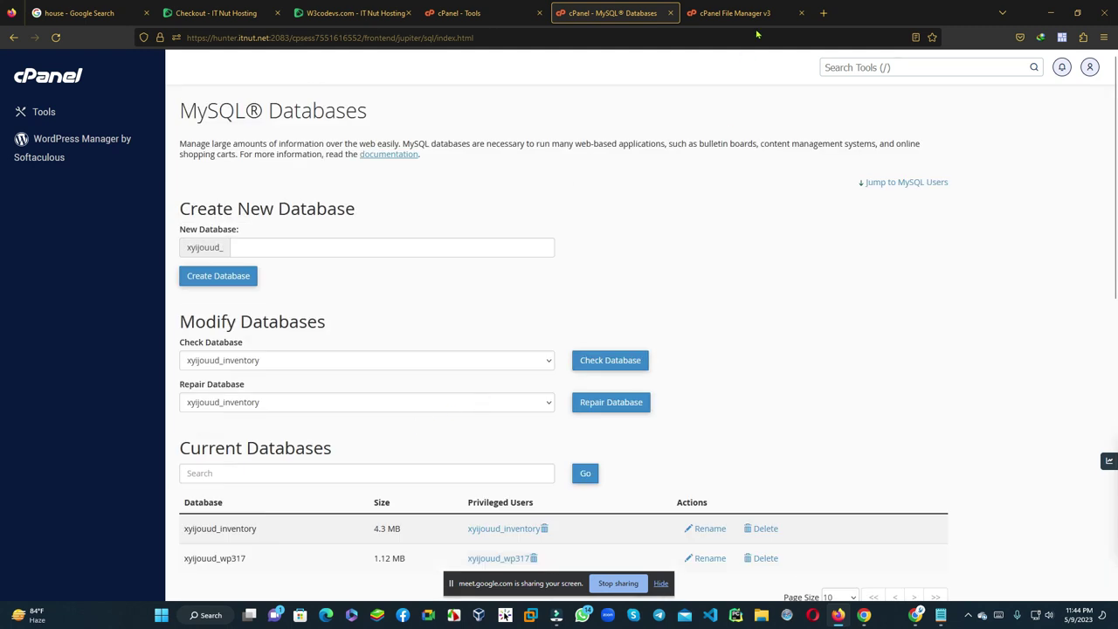
{"action": "left_click", "coordinate": [734, 13]}
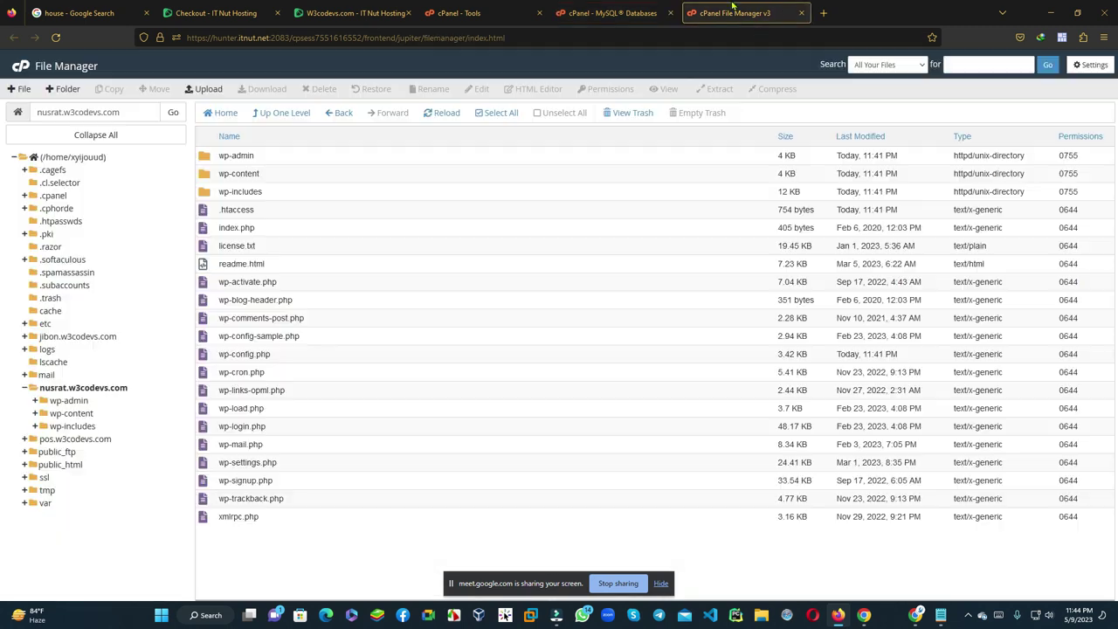
{"action": "left_click", "coordinate": [92, 390]}
{"action": "left_click", "coordinate": [602, 13]}
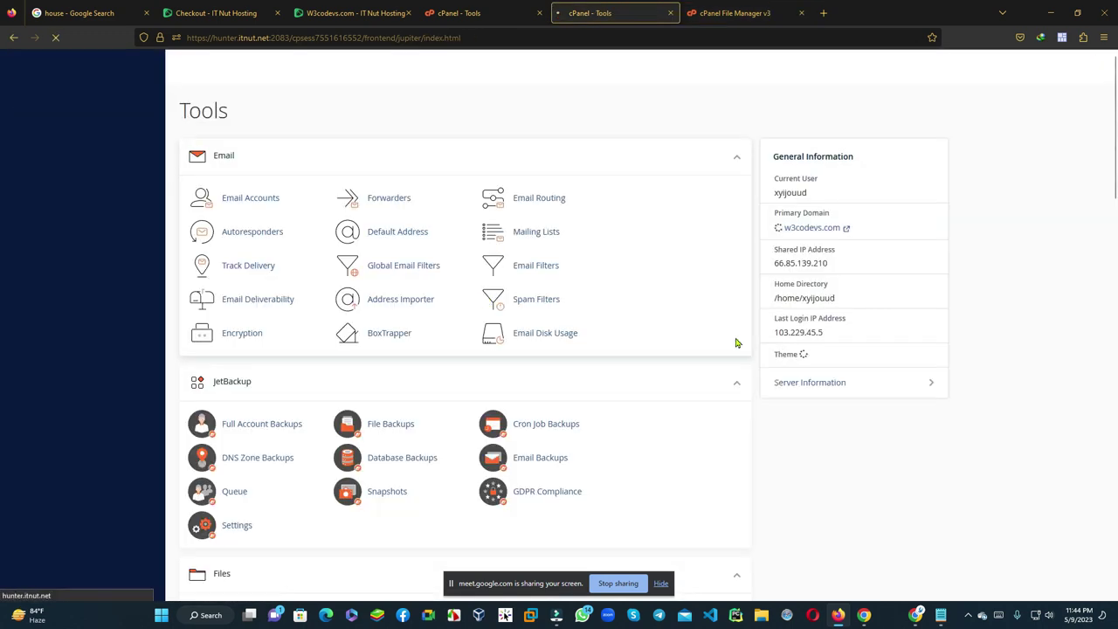
{"action": "scroll", "coordinate": [467, 375], "scroll_direction": "down", "scroll_amount": 15}
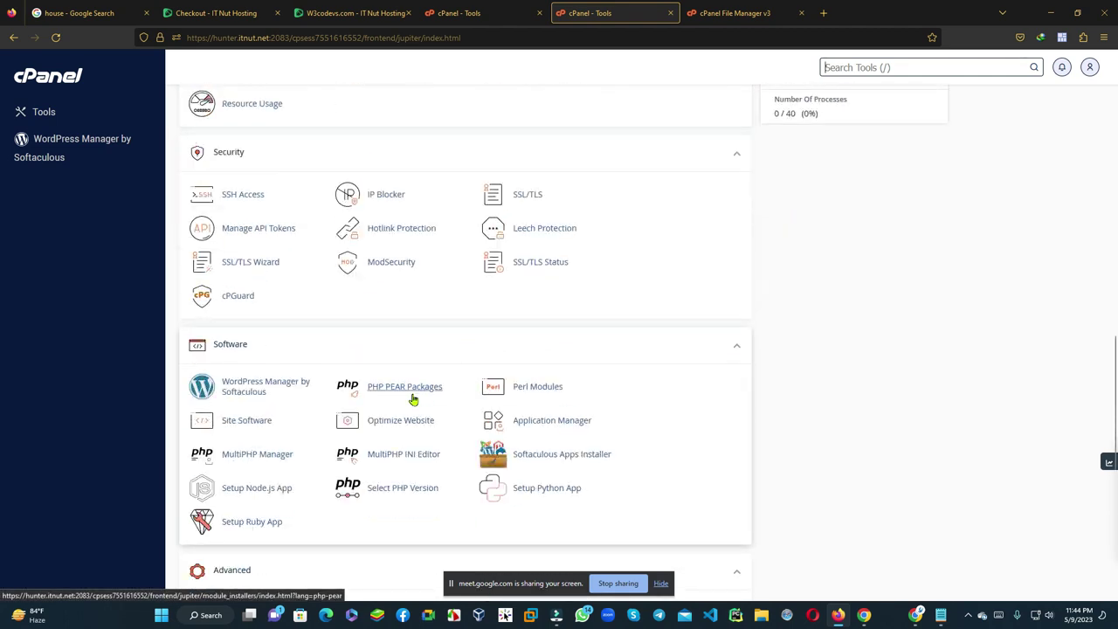
{"action": "scroll", "coordinate": [414, 396], "scroll_direction": "up", "scroll_amount": 1}
{"action": "scroll", "coordinate": [414, 399], "scroll_direction": "down", "scroll_amount": 1}
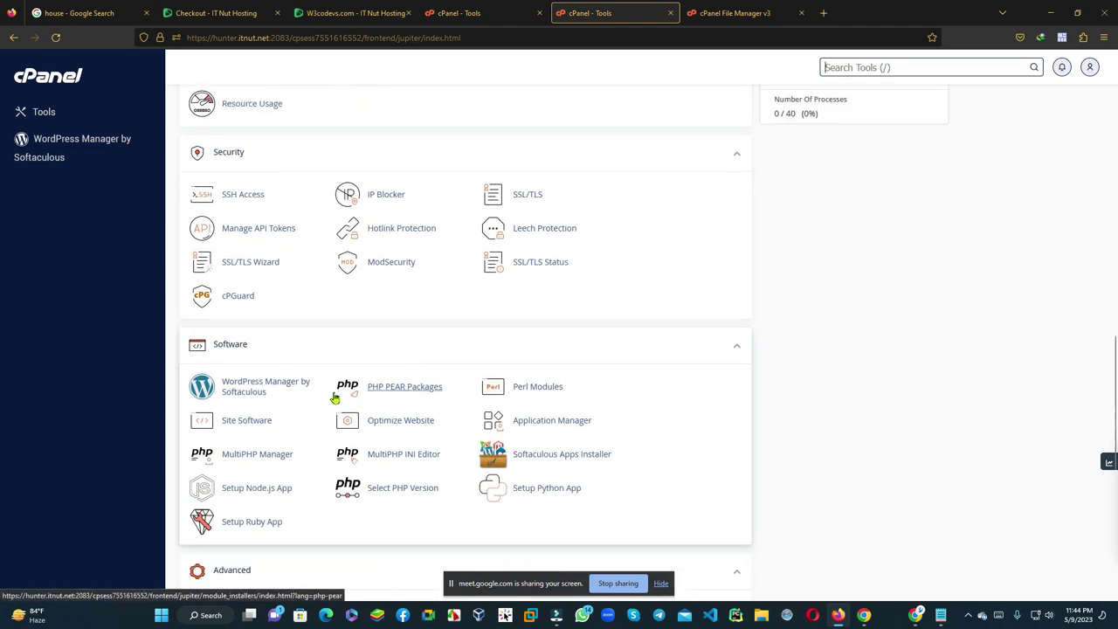
{"action": "left_click", "coordinate": [245, 387]}
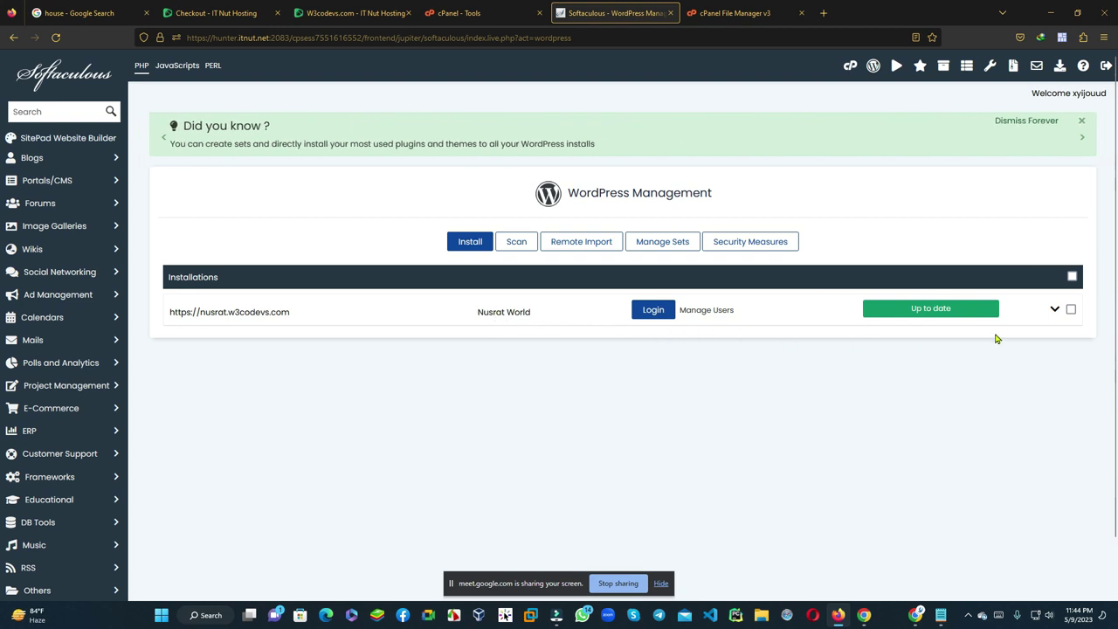
{"action": "left_click", "coordinate": [1070, 310]}
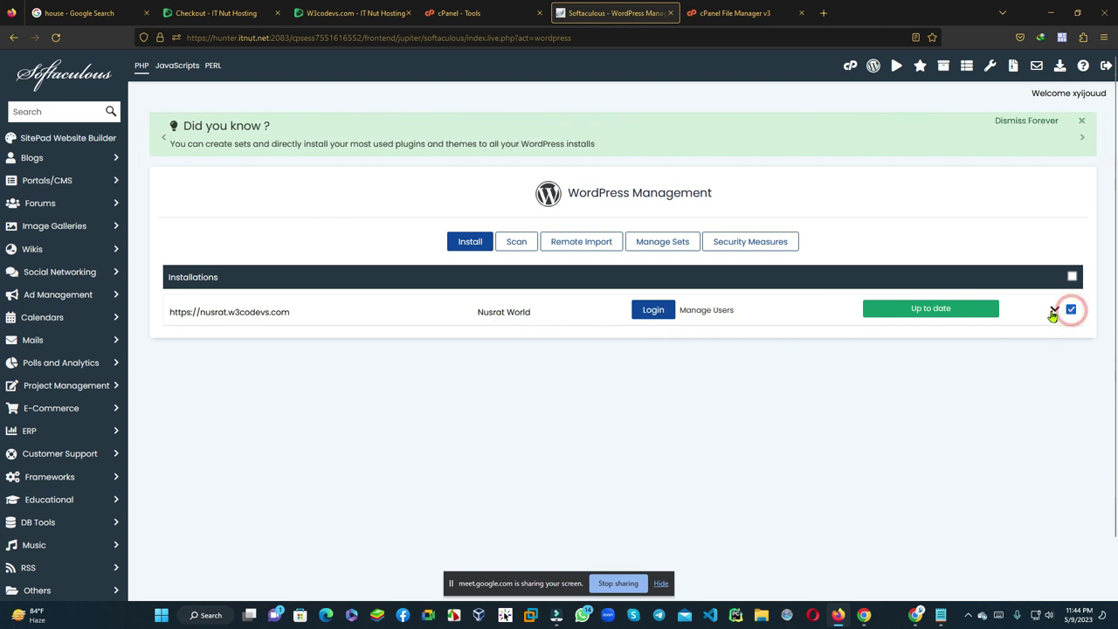
{"action": "left_click", "coordinate": [1054, 310]}
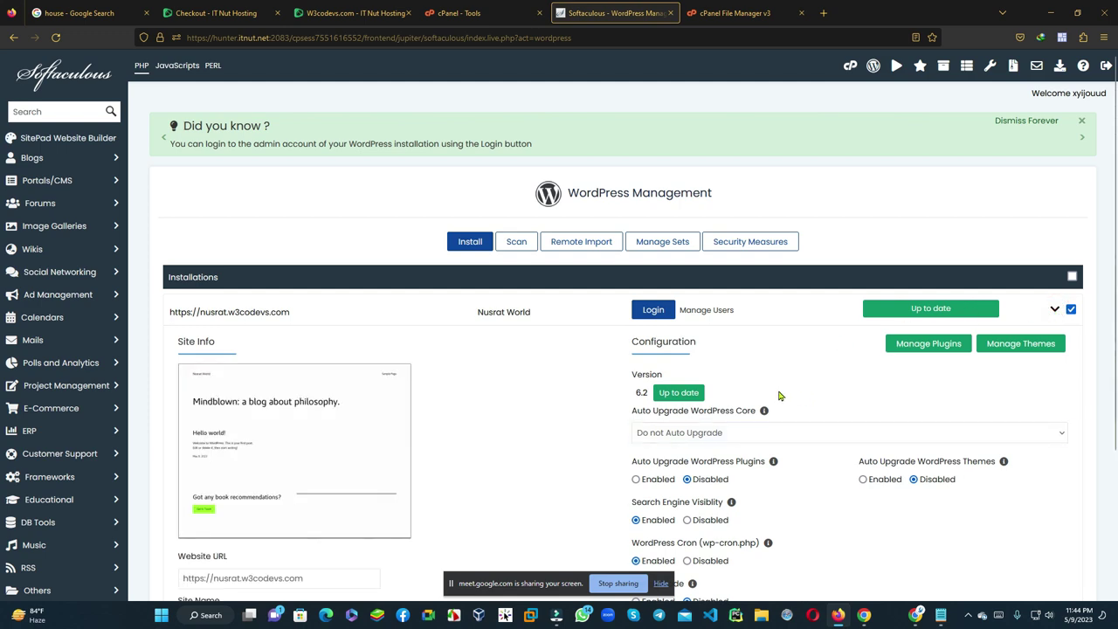
{"action": "scroll", "coordinate": [777, 391], "scroll_direction": "down", "scroll_amount": 3}
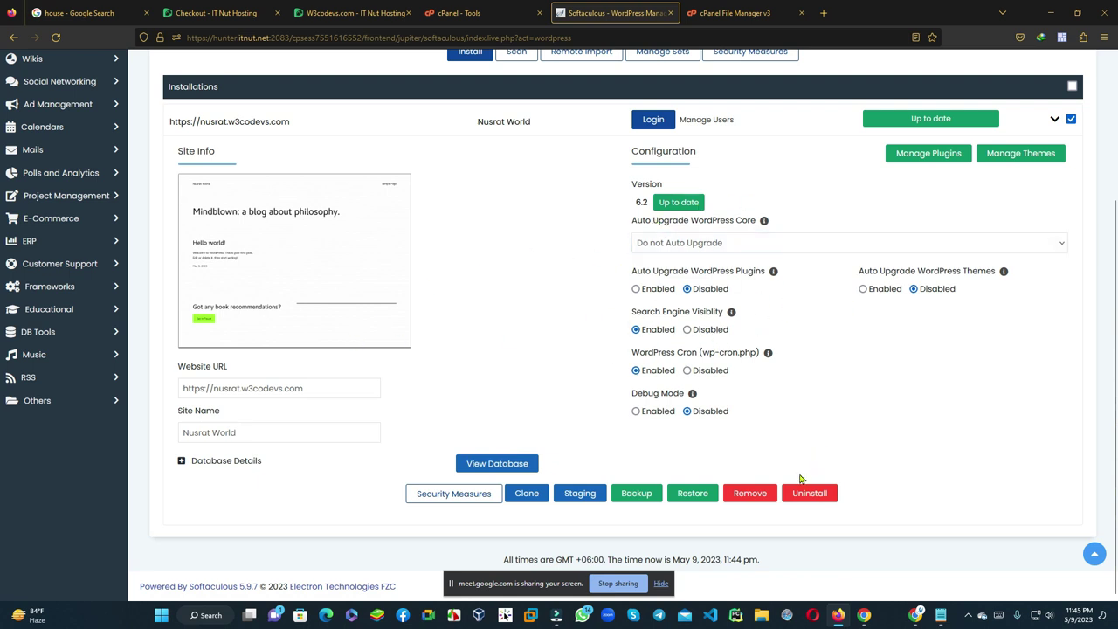
{"action": "left_click", "coordinate": [749, 493]}
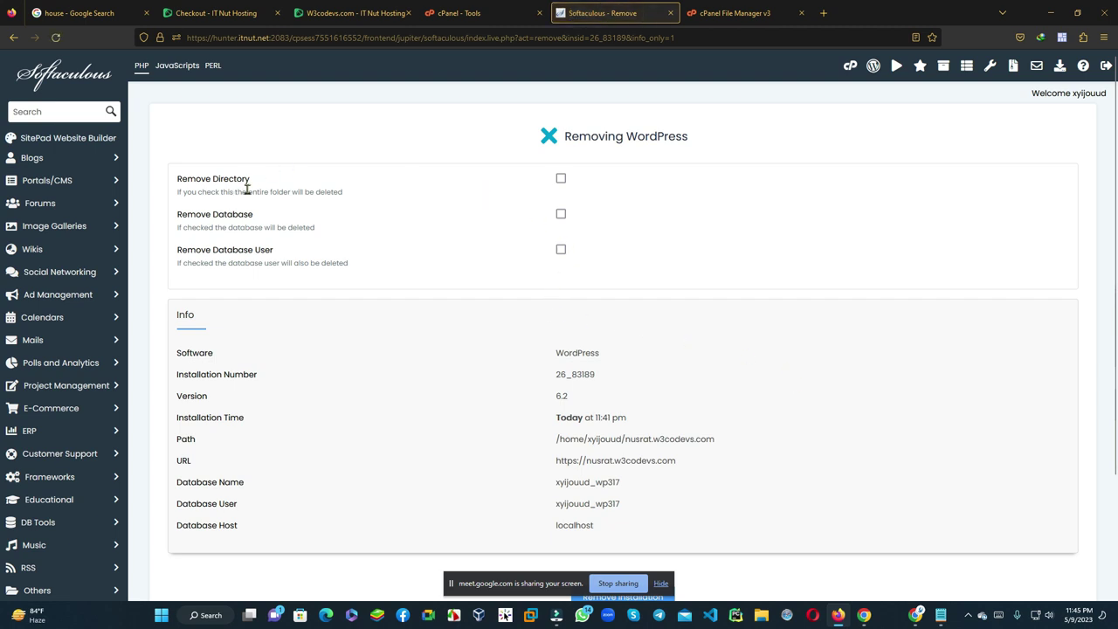
Step: Remove the installation together with its directory, database and database user, confirming with OK
{"action": "left_click", "coordinate": [561, 179]}
{"action": "left_click", "coordinate": [561, 216]}
{"action": "left_click", "coordinate": [560, 250]}
{"action": "scroll", "coordinate": [637, 279], "scroll_direction": "down", "scroll_amount": 2}
{"action": "scroll", "coordinate": [638, 279], "scroll_direction": "down", "scroll_amount": 1}
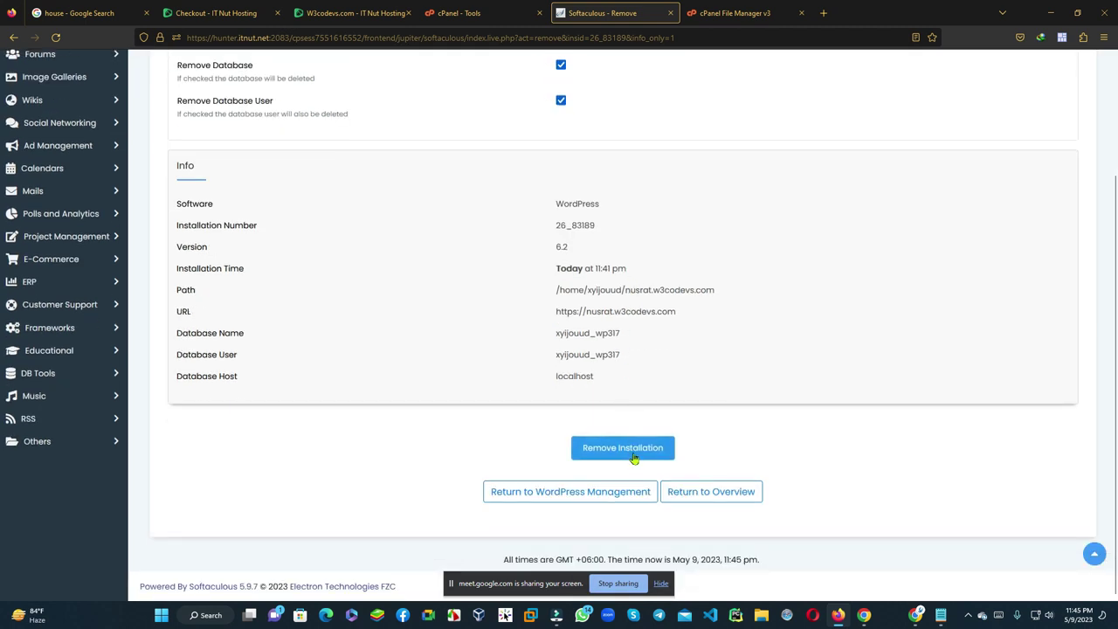
{"action": "left_click", "coordinate": [633, 449]}
{"action": "left_click", "coordinate": [609, 350]}
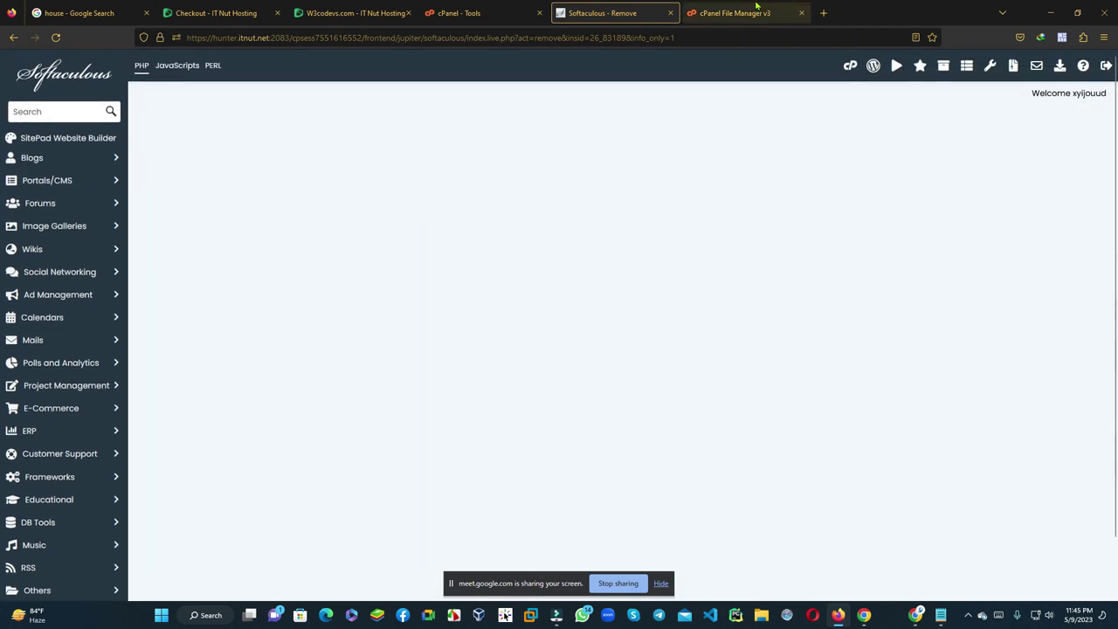
{"action": "key", "text": "ctrl+Tab"}
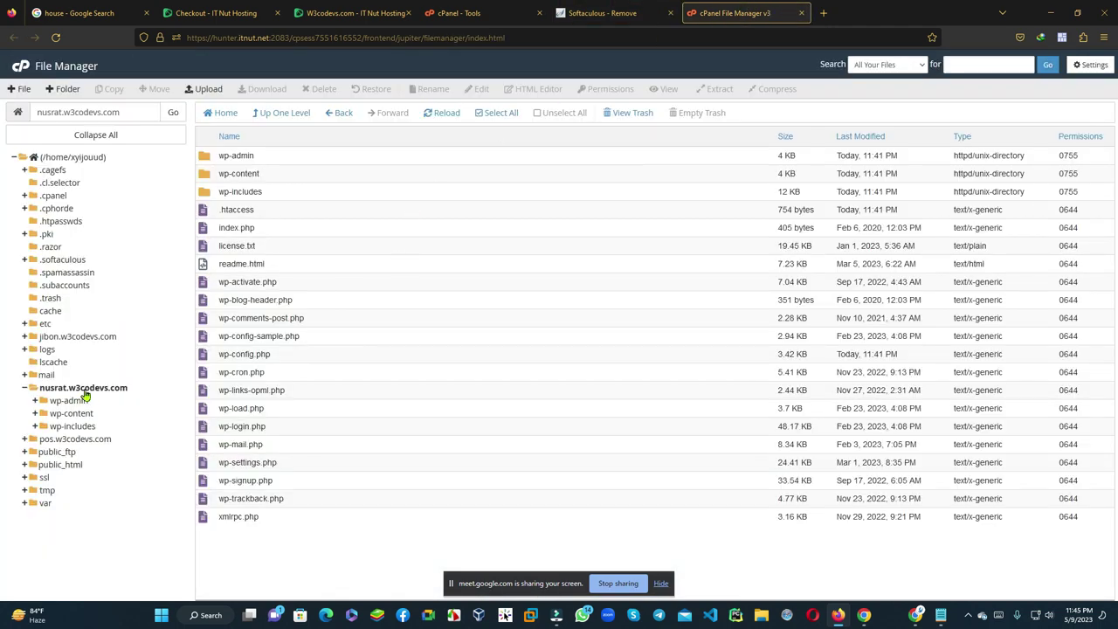
{"action": "left_click", "coordinate": [55, 37]}
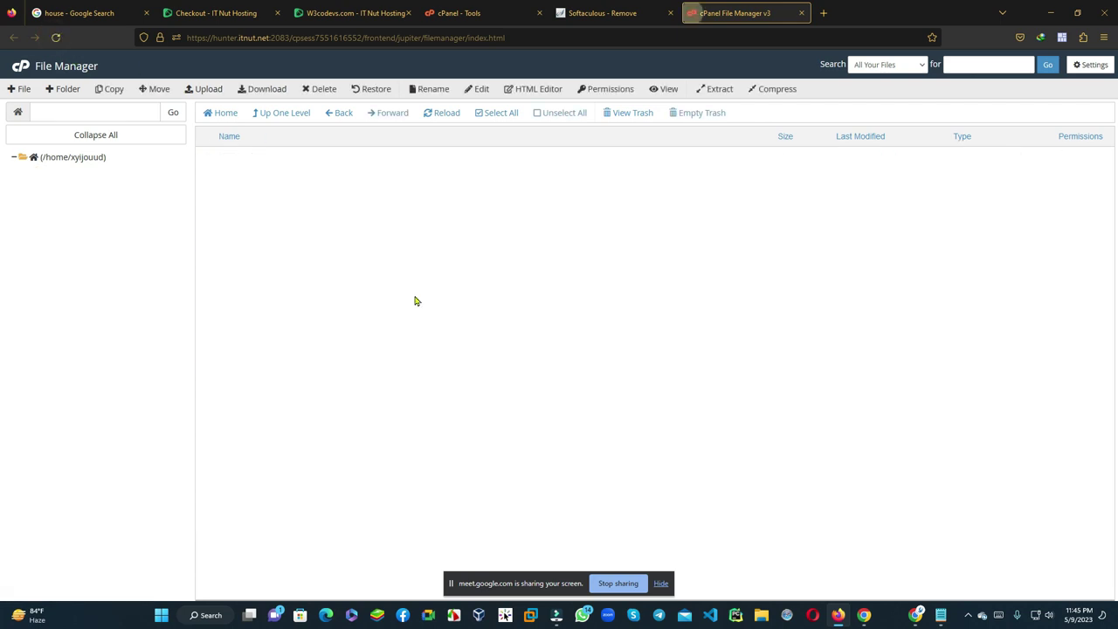
{"action": "left_click", "coordinate": [70, 388]}
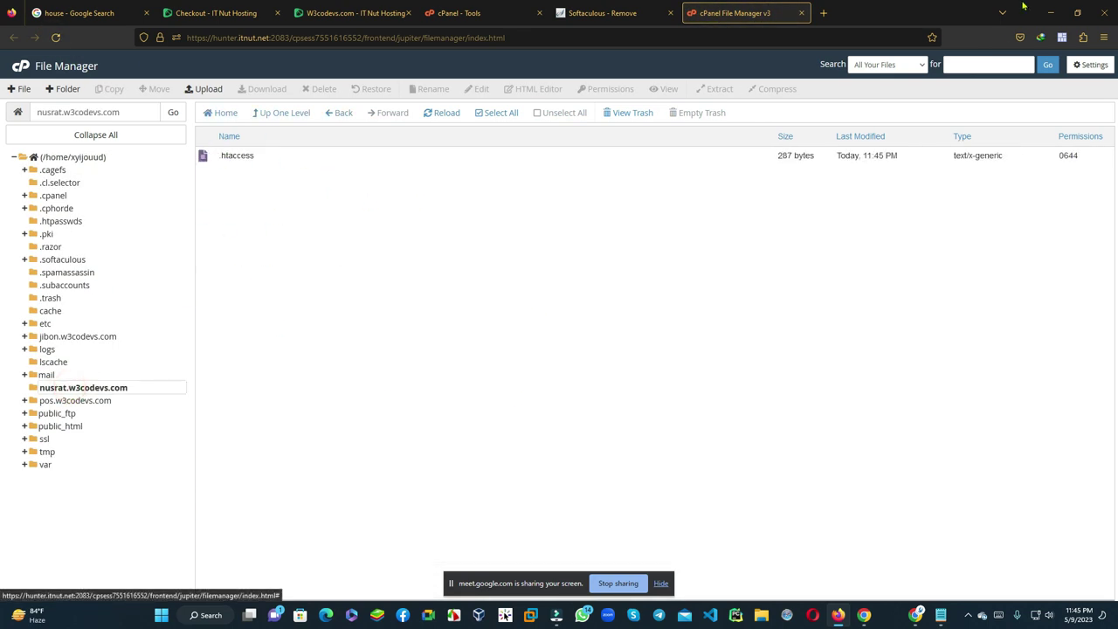
{"action": "left_click", "coordinate": [823, 12]}
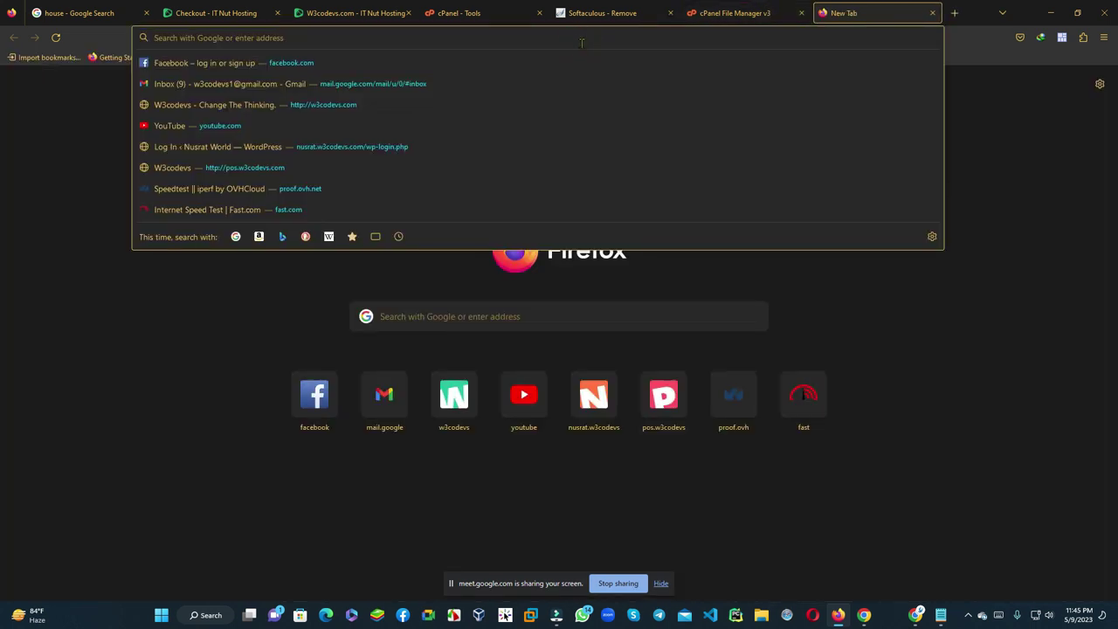
{"action": "type", "text": "nusra"}
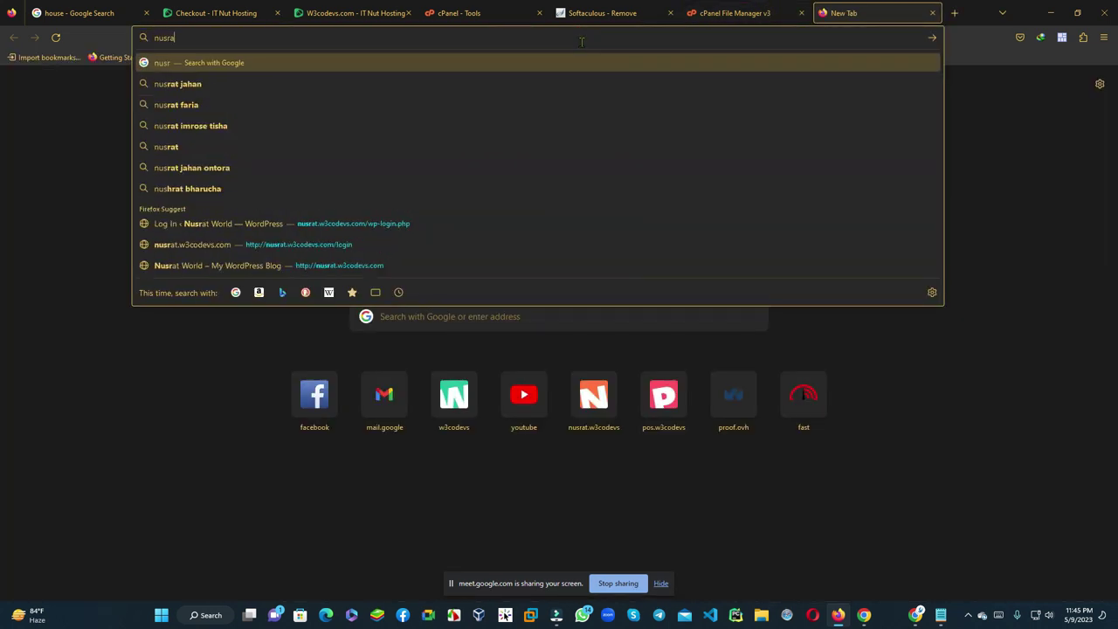
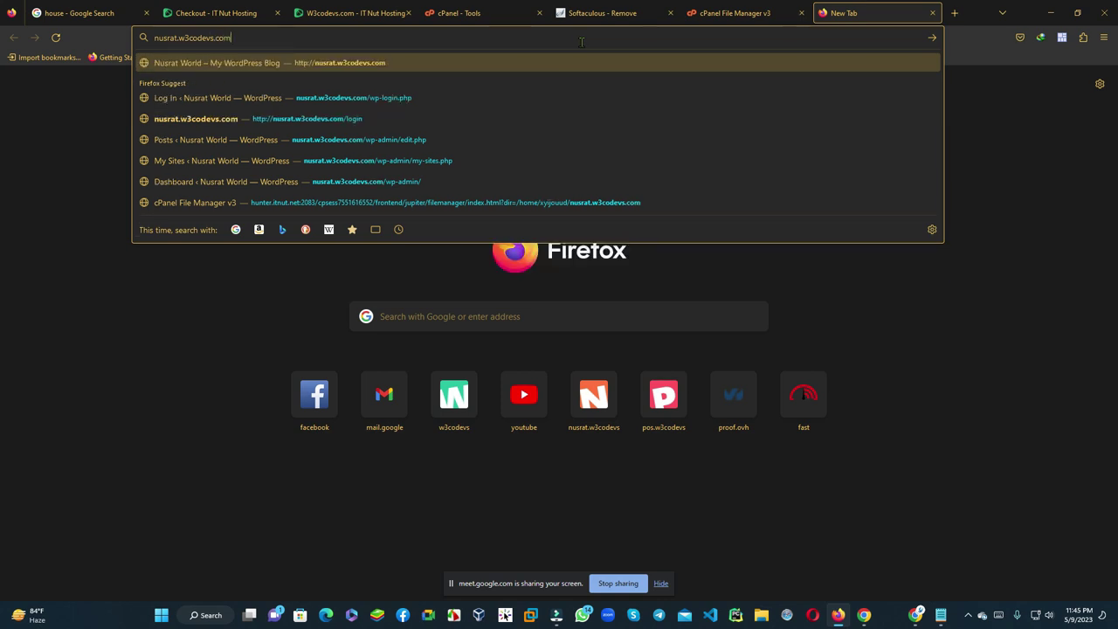
{"action": "key", "text": "Return"}
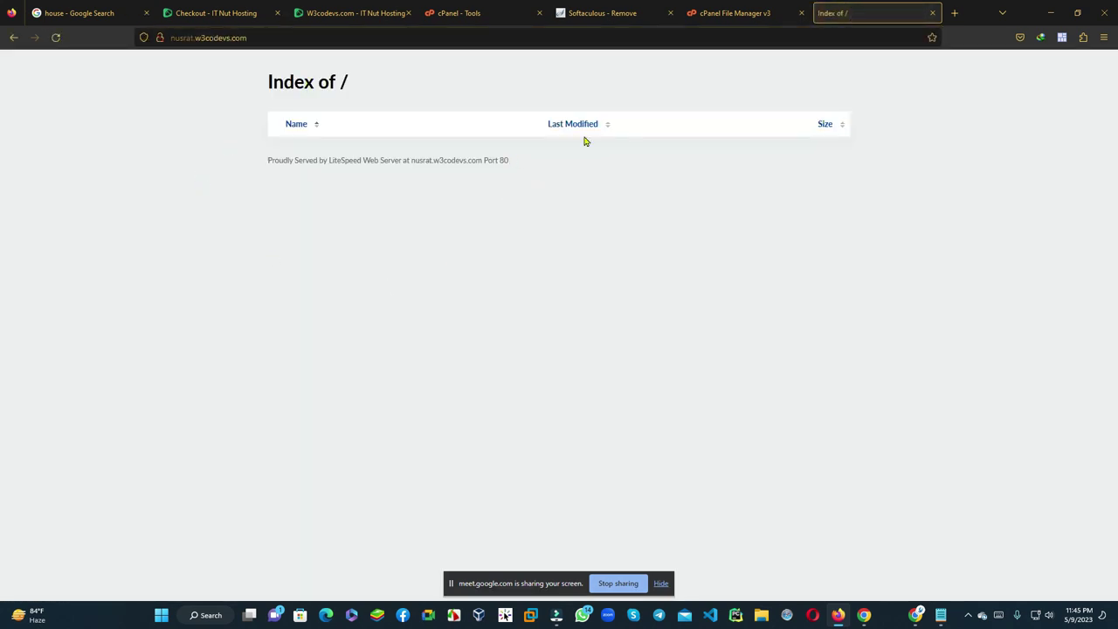
Step: Compare the live site's empty listing with the folder contents in File Manager
{"action": "left_click", "coordinate": [732, 12]}
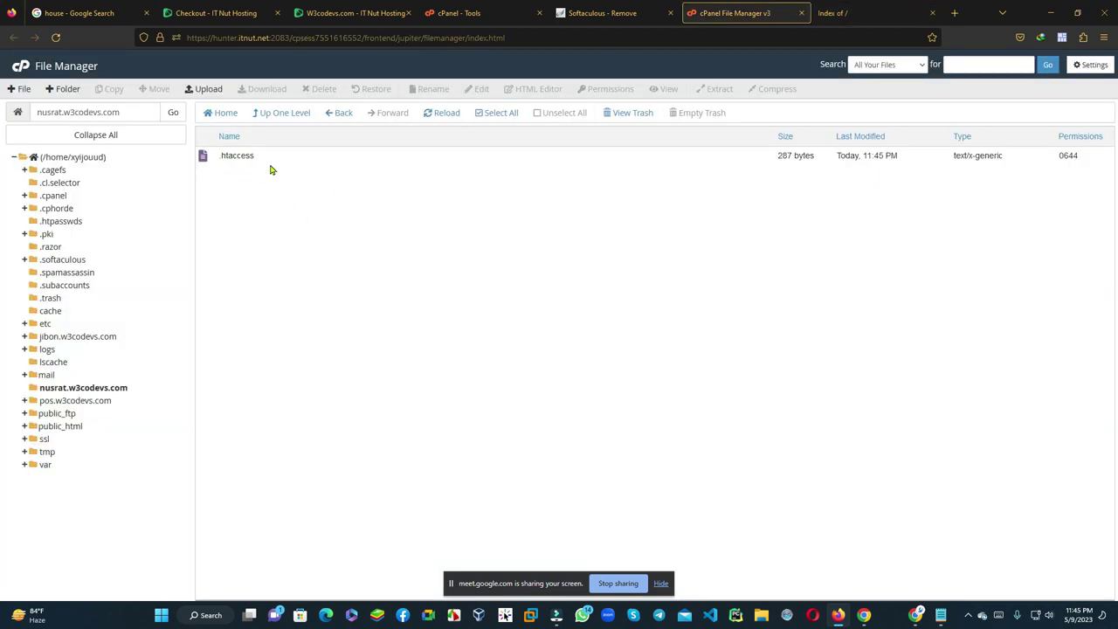
{"action": "key", "text": "ctrl+Tab"}
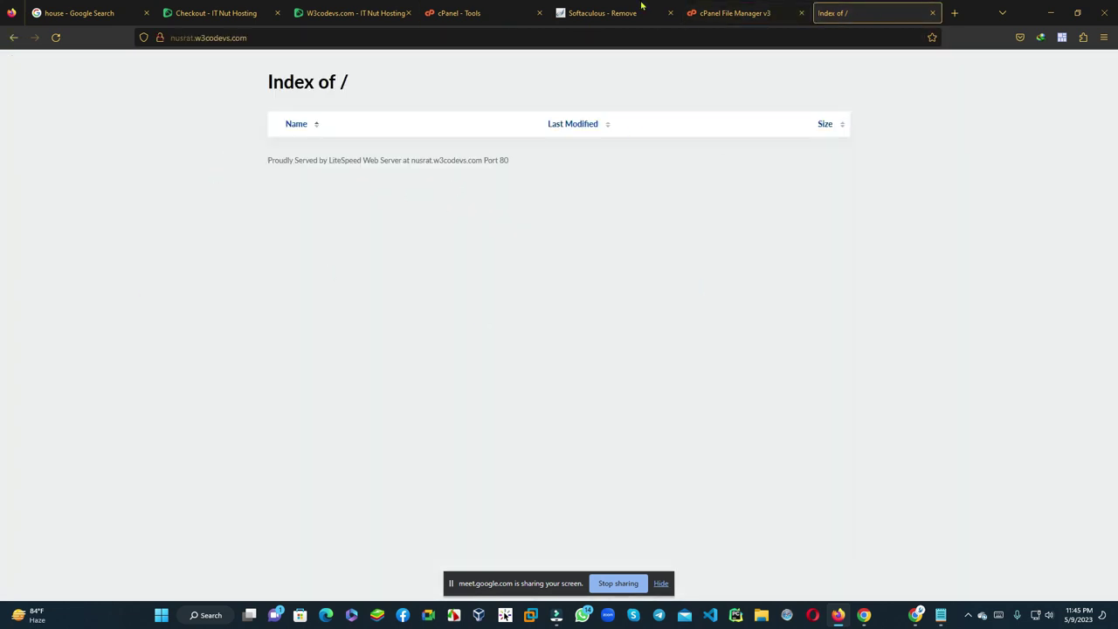
{"action": "left_click", "coordinate": [734, 12]}
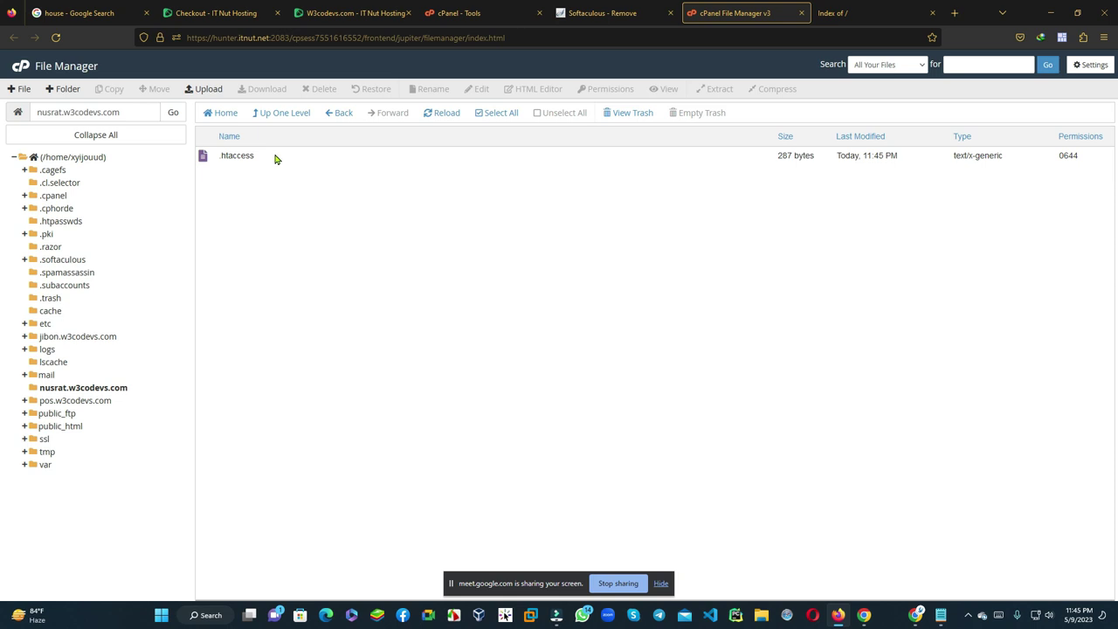
{"action": "left_click", "coordinate": [854, 12]}
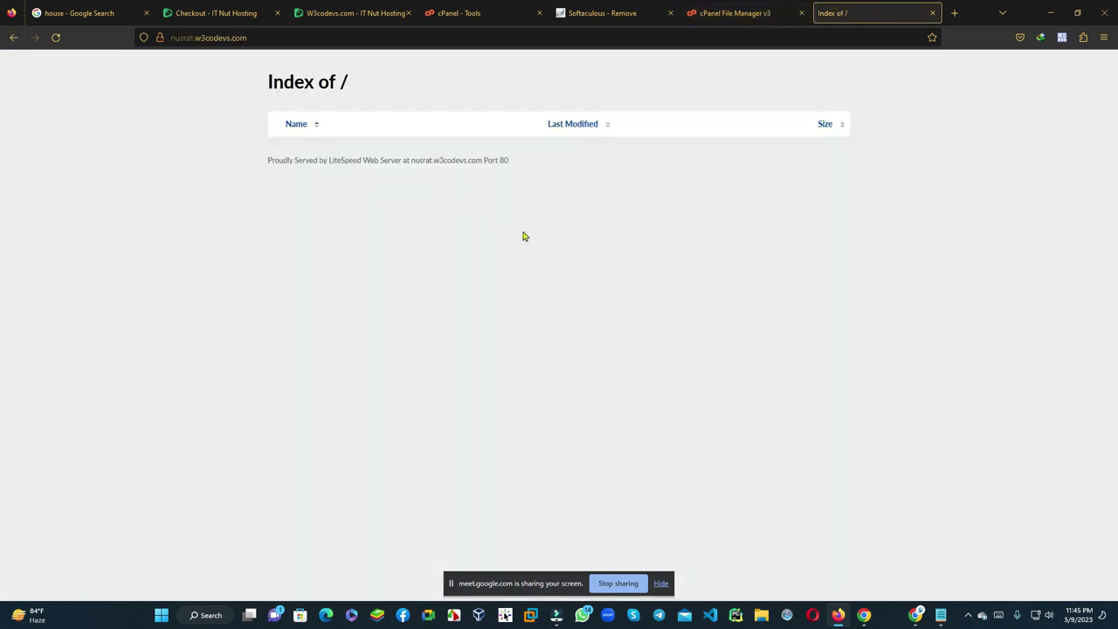
{"action": "left_click", "coordinate": [738, 13]}
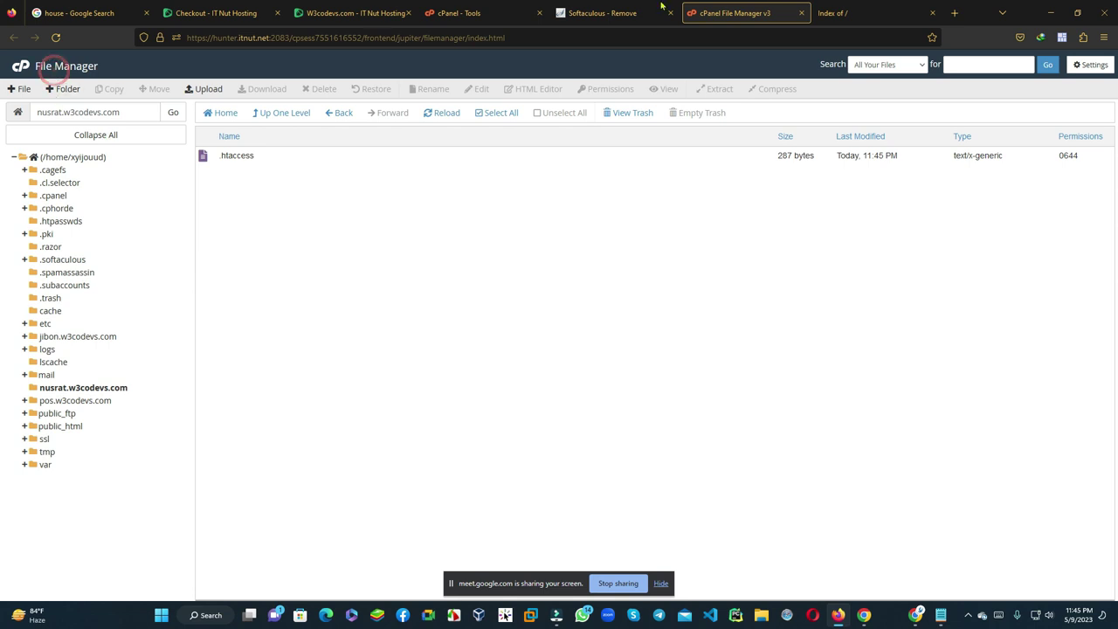
{"action": "left_click", "coordinate": [592, 13]}
Step: Confirm on MySQL Databases that only the inventory database remains and the WordPress one is gone
{"action": "left_click", "coordinate": [481, 13]}
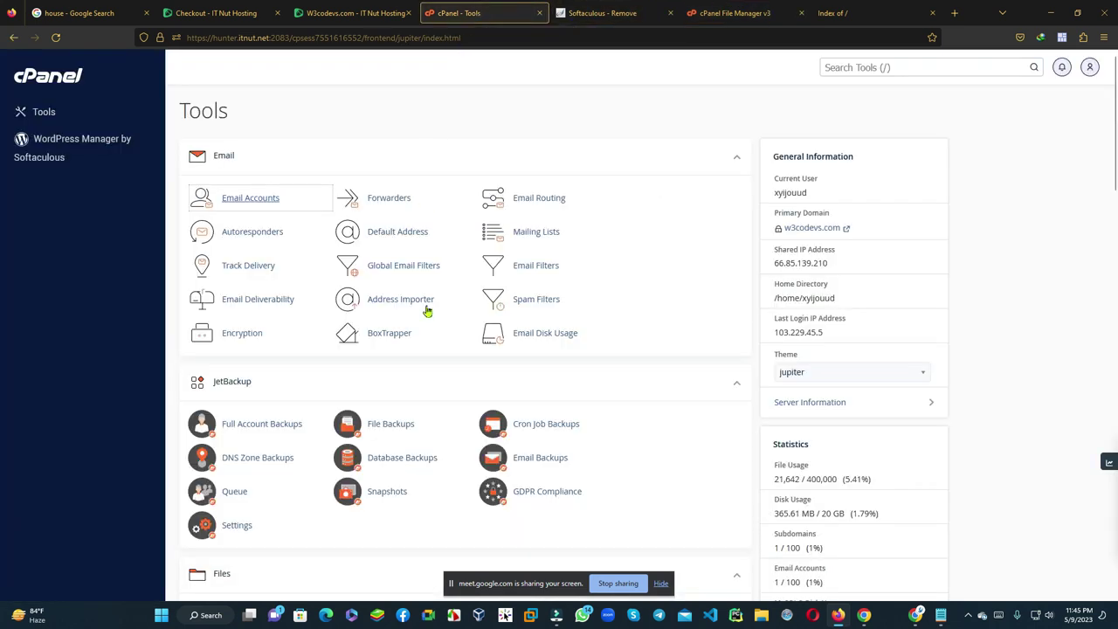
{"action": "scroll", "coordinate": [492, 420], "scroll_direction": "down", "scroll_amount": 5}
{"action": "left_click", "coordinate": [412, 410]}
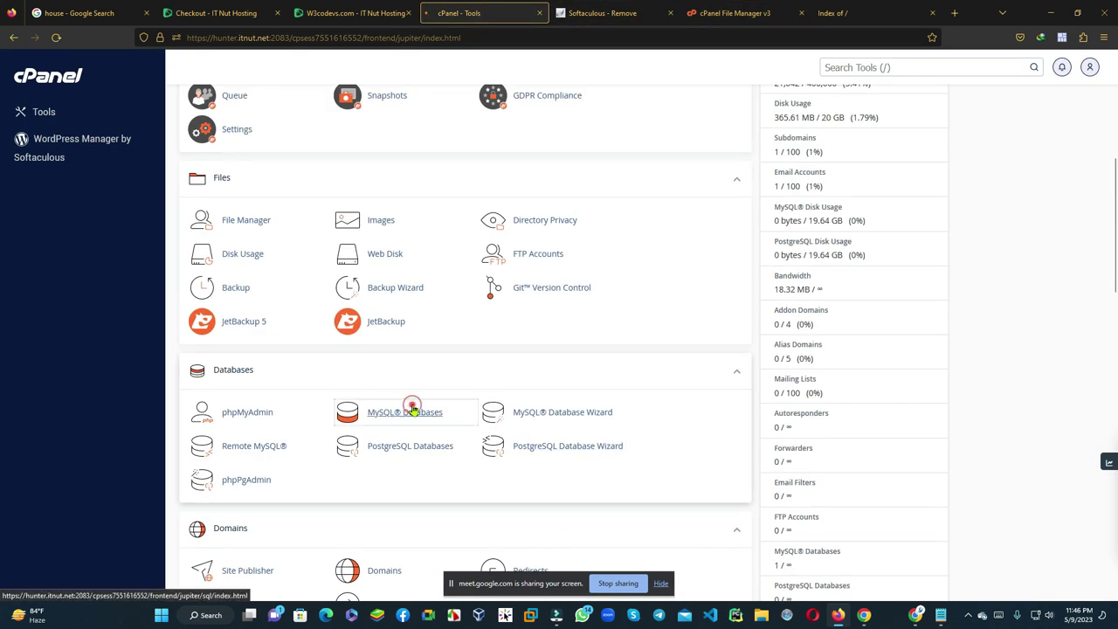
{"action": "scroll", "coordinate": [490, 421], "scroll_direction": "down", "scroll_amount": 2}
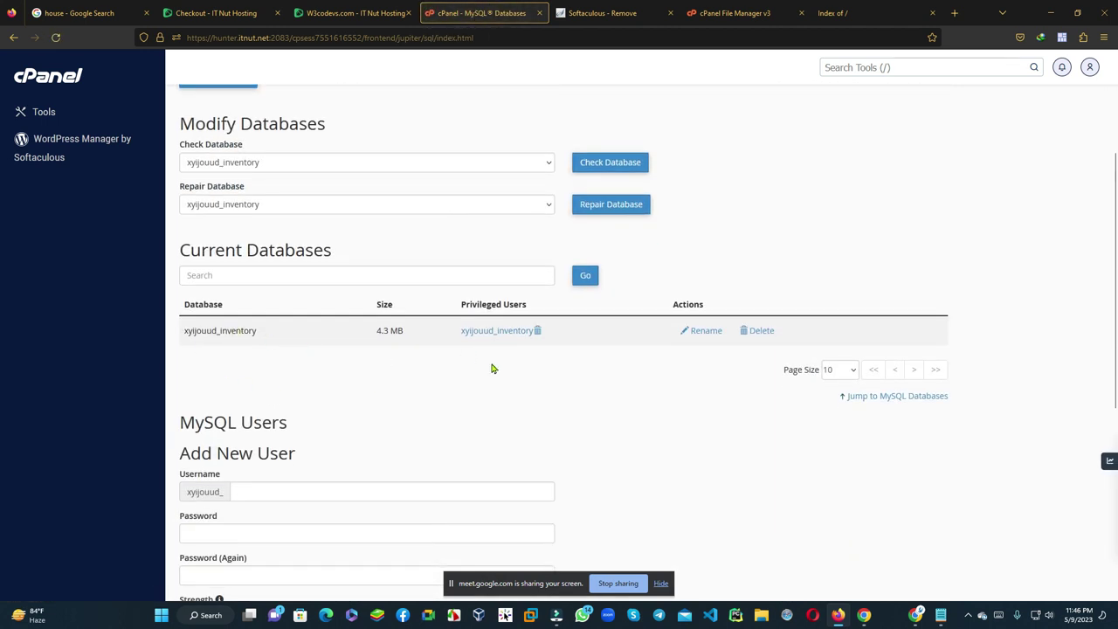
{"action": "scroll", "coordinate": [492, 367], "scroll_direction": "up", "scroll_amount": 3}
{"action": "key", "text": "F5"}
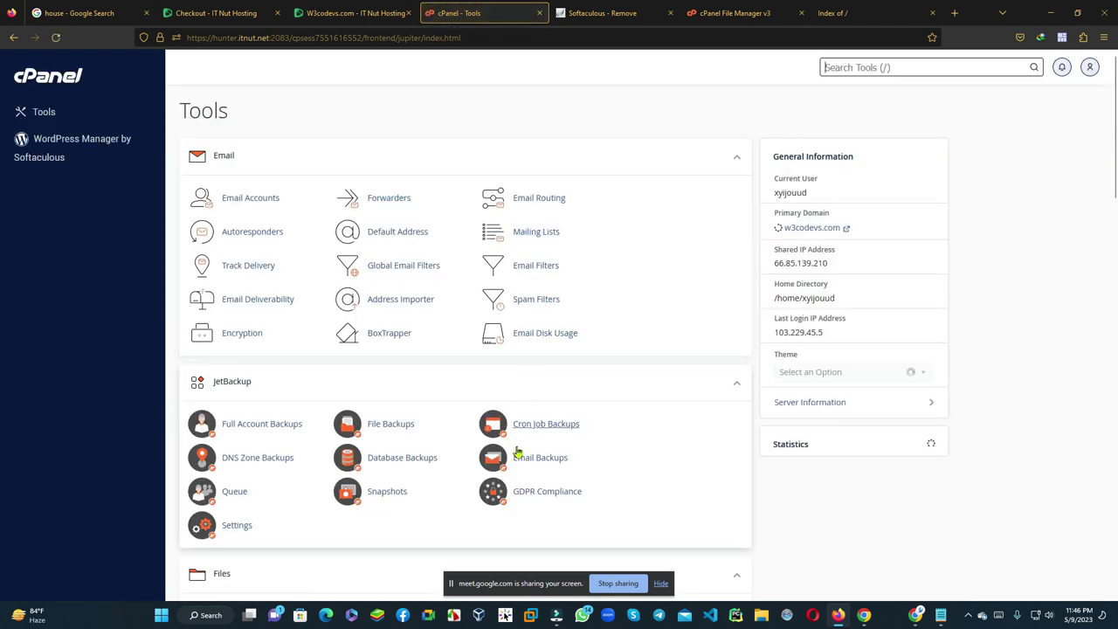
{"action": "scroll", "coordinate": [515, 428], "scroll_direction": "down", "scroll_amount": 3}
{"action": "scroll", "coordinate": [637, 332], "scroll_direction": "up", "scroll_amount": 3}
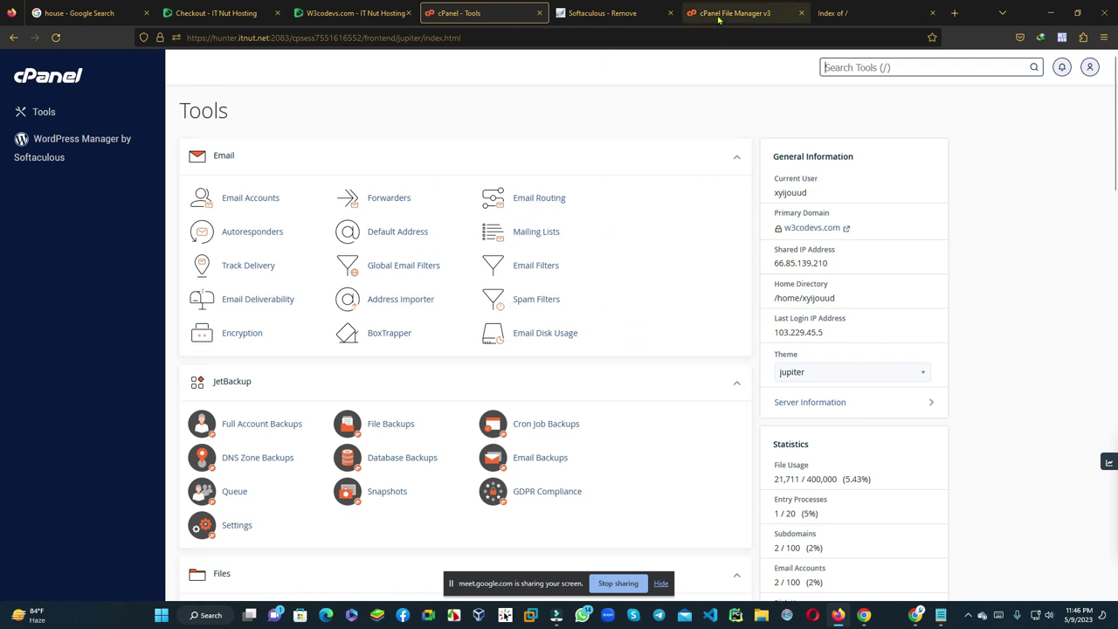
{"action": "scroll", "coordinate": [537, 289], "scroll_direction": "down", "scroll_amount": 2}
{"action": "key", "text": "ctrl+Tab"}
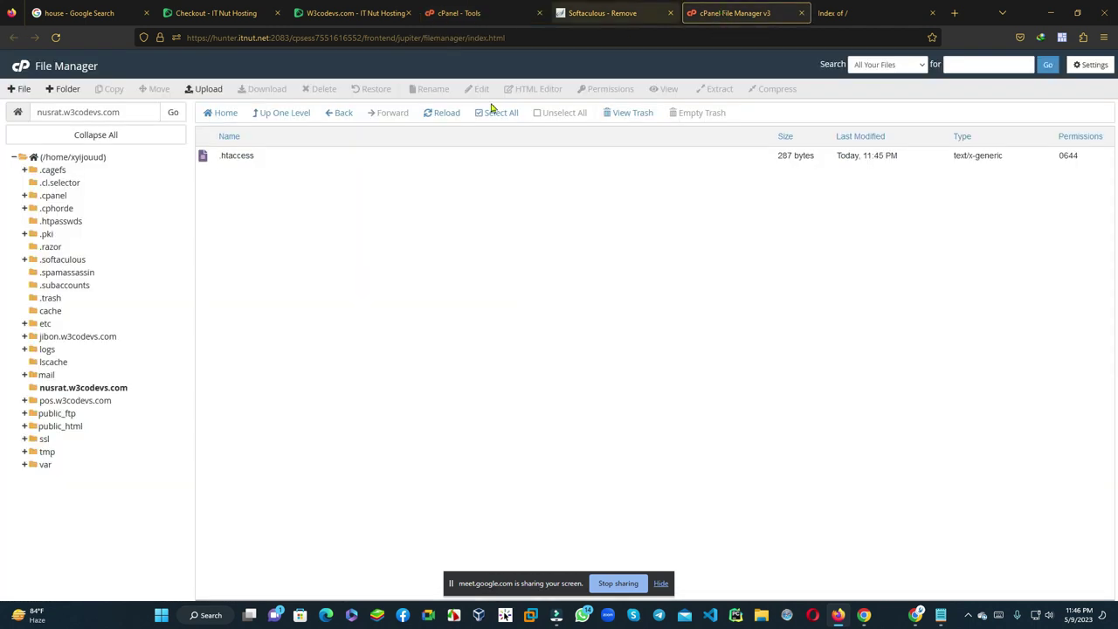
Step: Open public_html in the folder tree and close the Softaculous removal-confirmation tab
{"action": "left_click", "coordinate": [62, 426]}
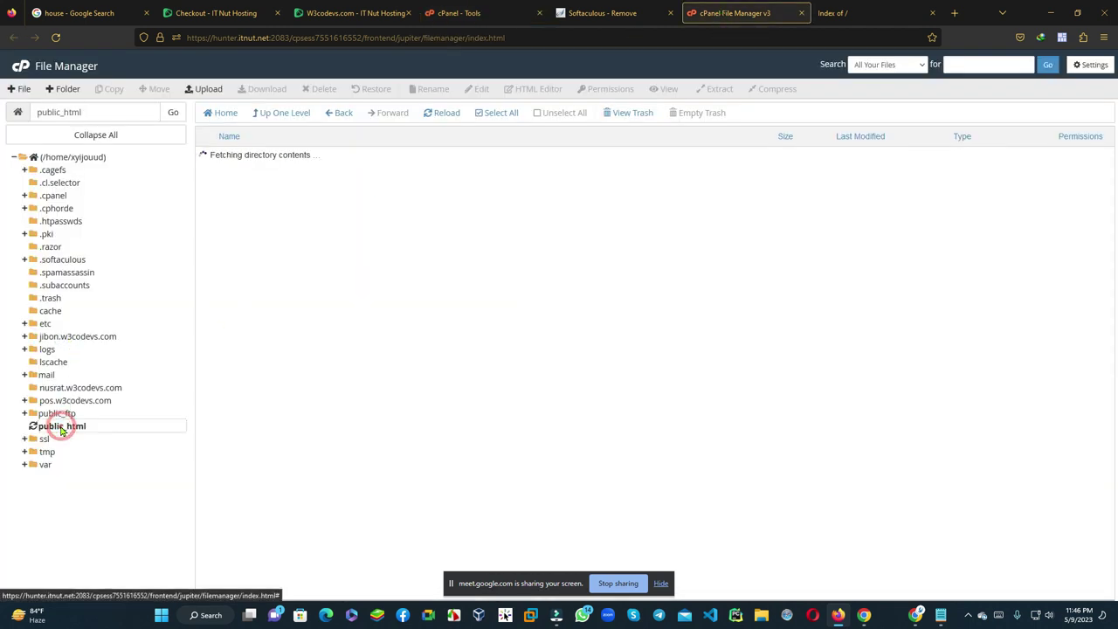
{"action": "left_click", "coordinate": [28, 427]}
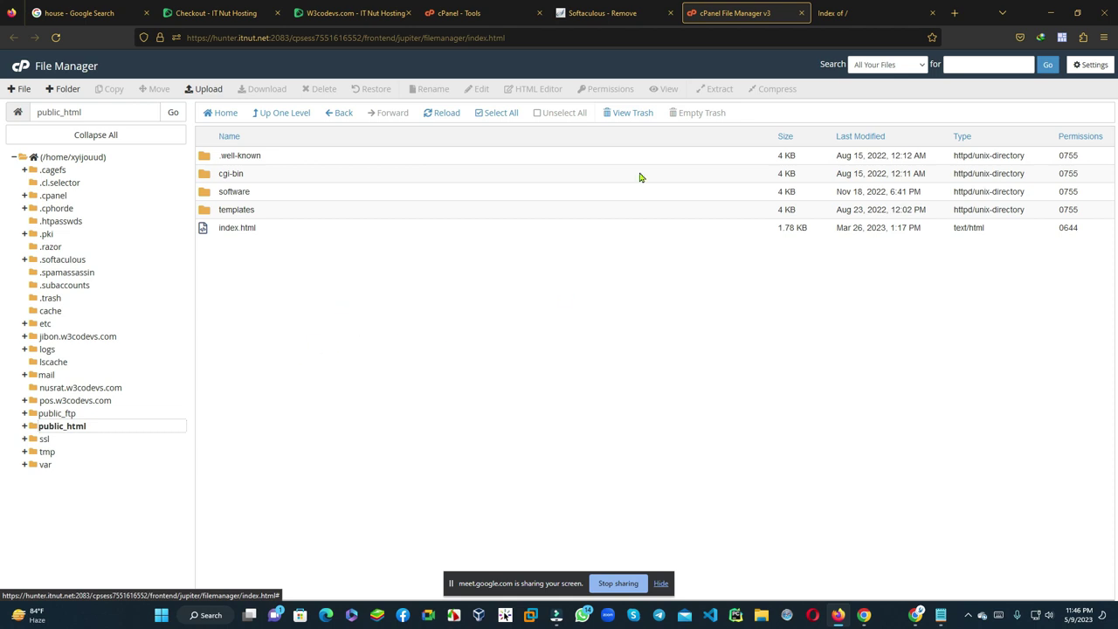
{"action": "left_click", "coordinate": [603, 12]}
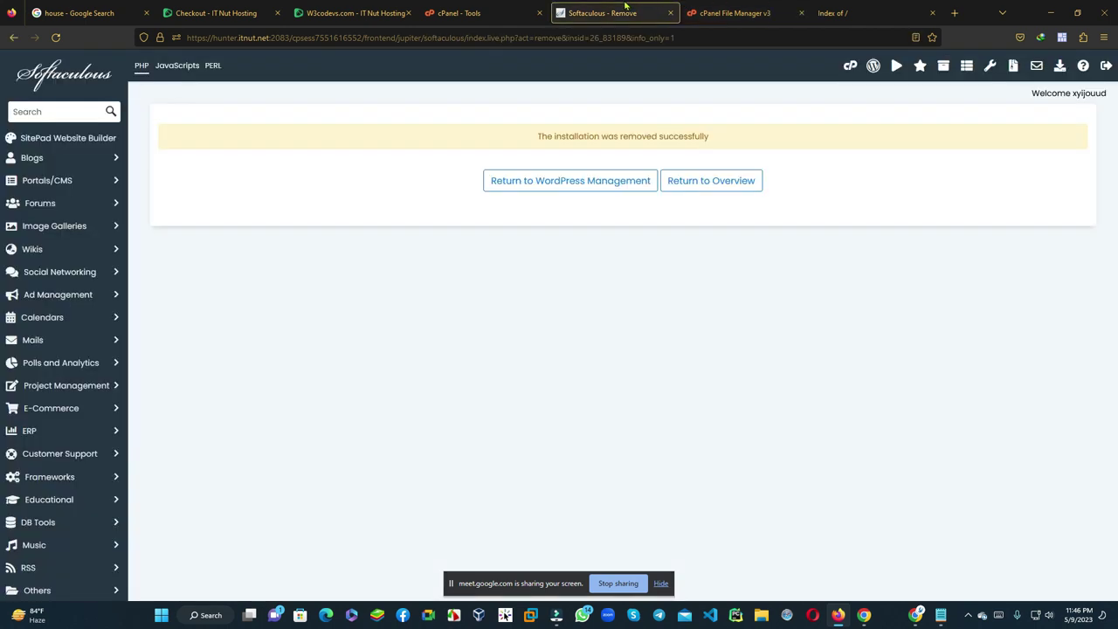
{"action": "left_click", "coordinate": [77, 90]}
{"action": "key", "text": "ctrl+w"}
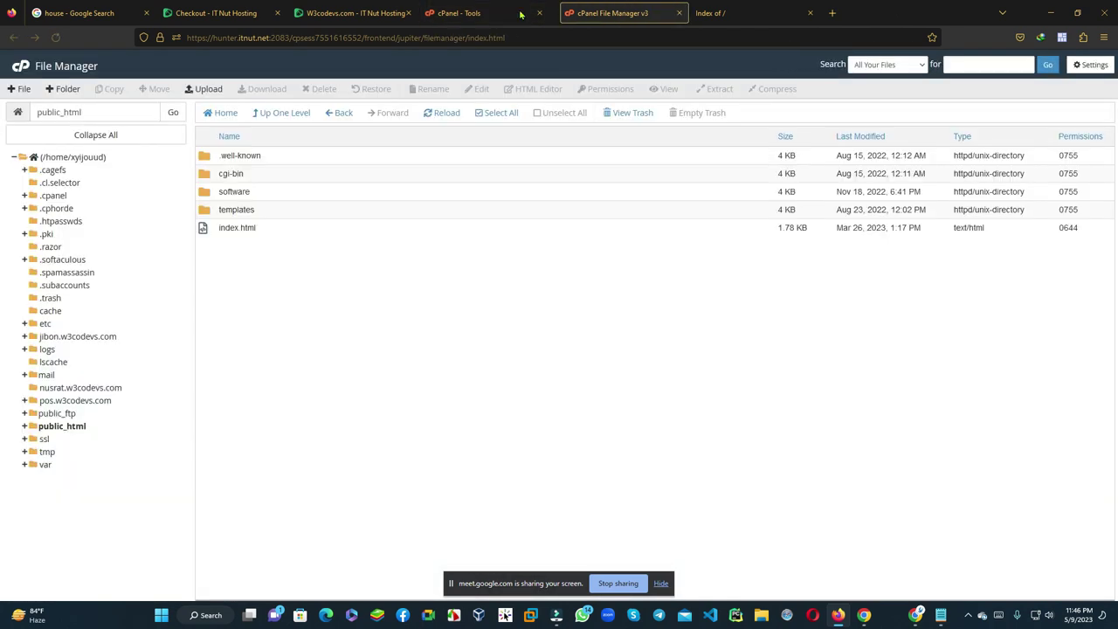
Step: Open WordPress Manager by Softaculous from cPanel Tools, showing no installations found
{"action": "left_click", "coordinate": [520, 14]}
{"action": "scroll", "coordinate": [319, 419], "scroll_direction": "down", "scroll_amount": 7}
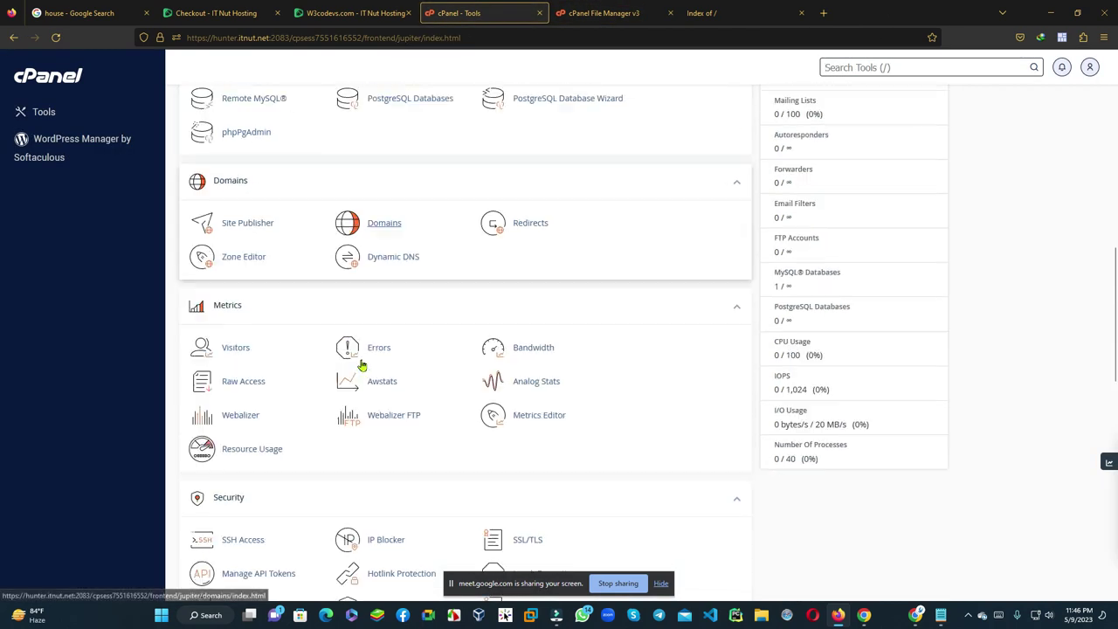
{"action": "scroll", "coordinate": [361, 365], "scroll_direction": "down", "scroll_amount": 5}
{"action": "scroll", "coordinate": [259, 286], "scroll_direction": "down", "scroll_amount": 4}
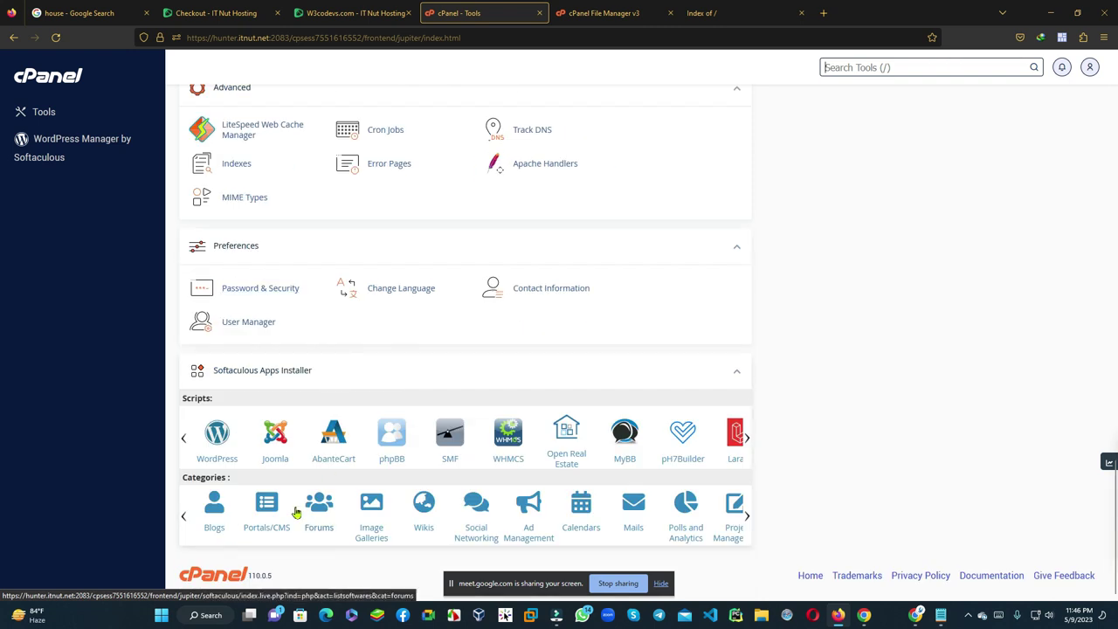
{"action": "scroll", "coordinate": [257, 417], "scroll_direction": "up", "scroll_amount": 3}
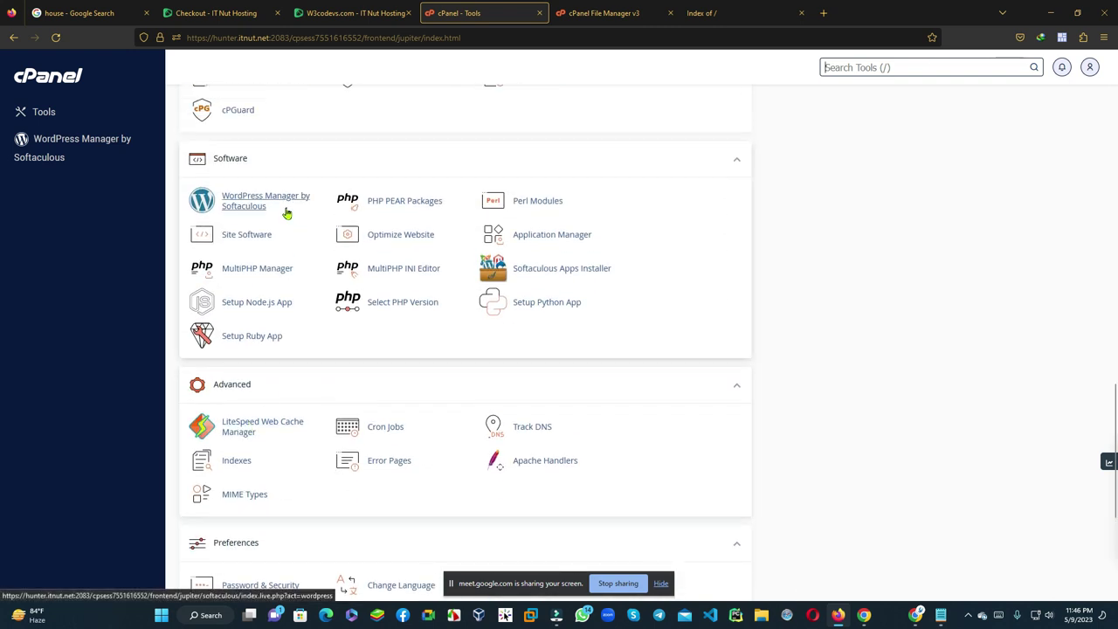
{"action": "left_click", "coordinate": [258, 196]}
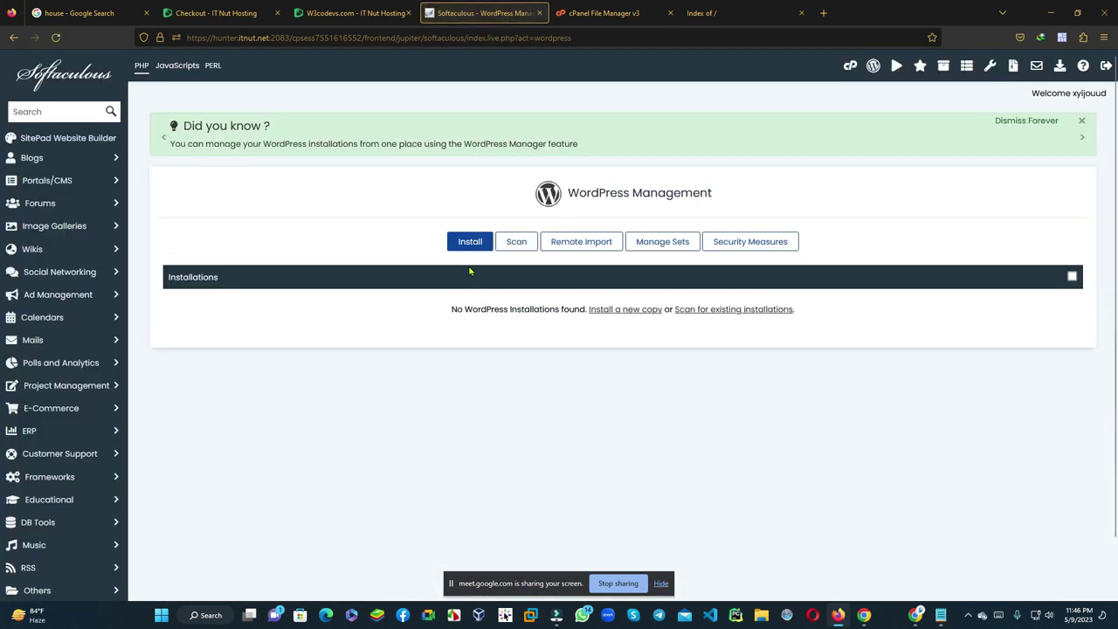
Step: Open the WordPress install form and start entering 'nu' as the installation directory
{"action": "left_click", "coordinate": [470, 241]}
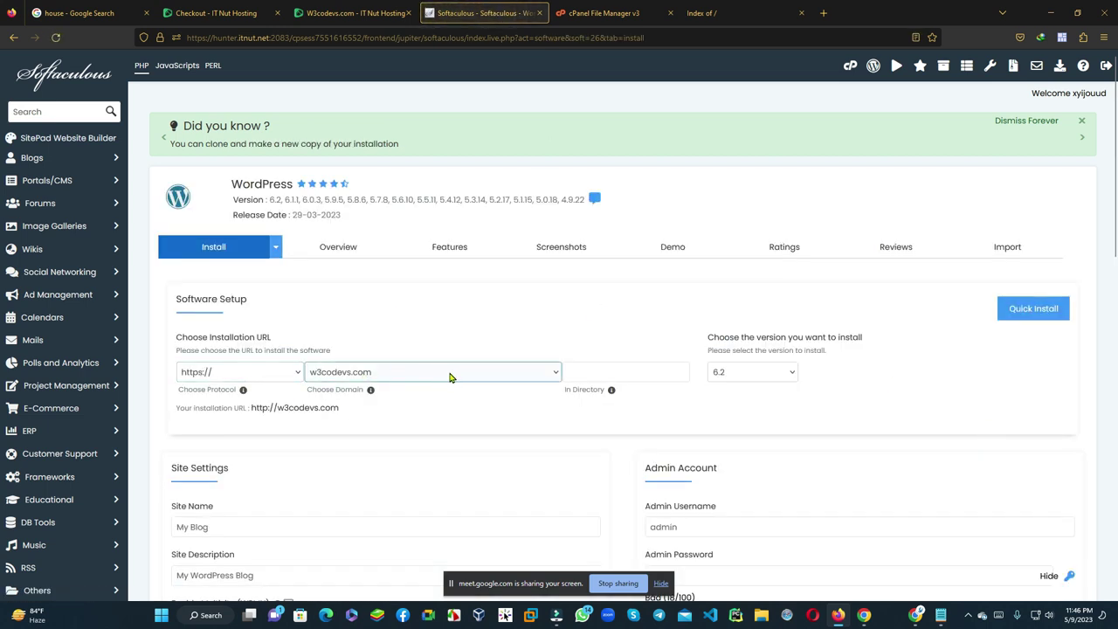
{"action": "left_click", "coordinate": [611, 14]}
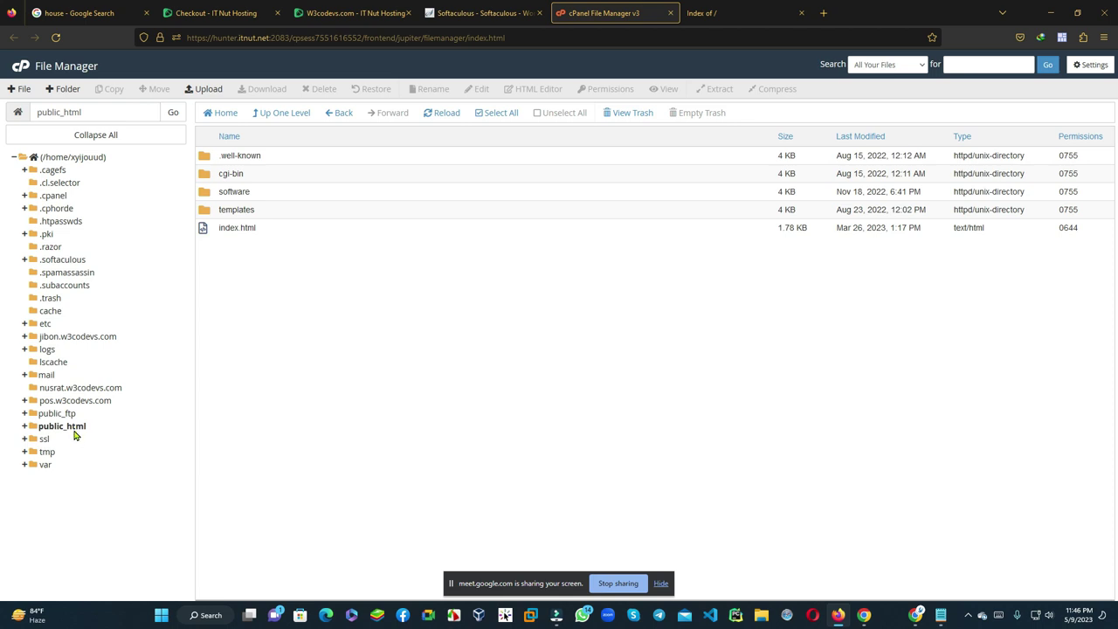
{"action": "left_click", "coordinate": [480, 13]}
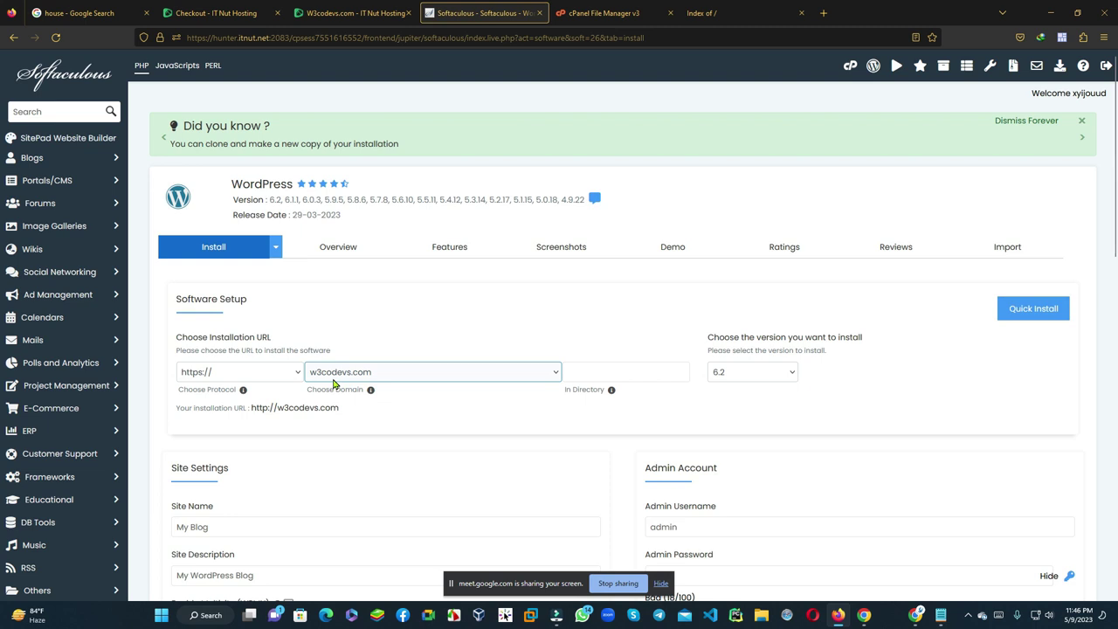
{"action": "left_click", "coordinate": [657, 371]}
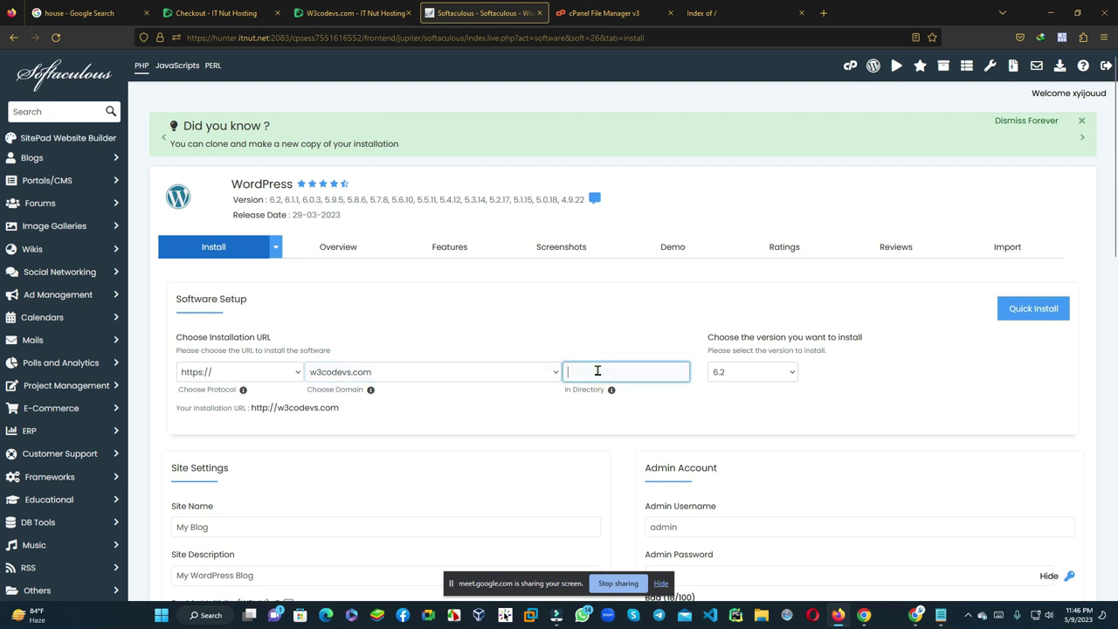
{"action": "type", "text": "nusrat"}
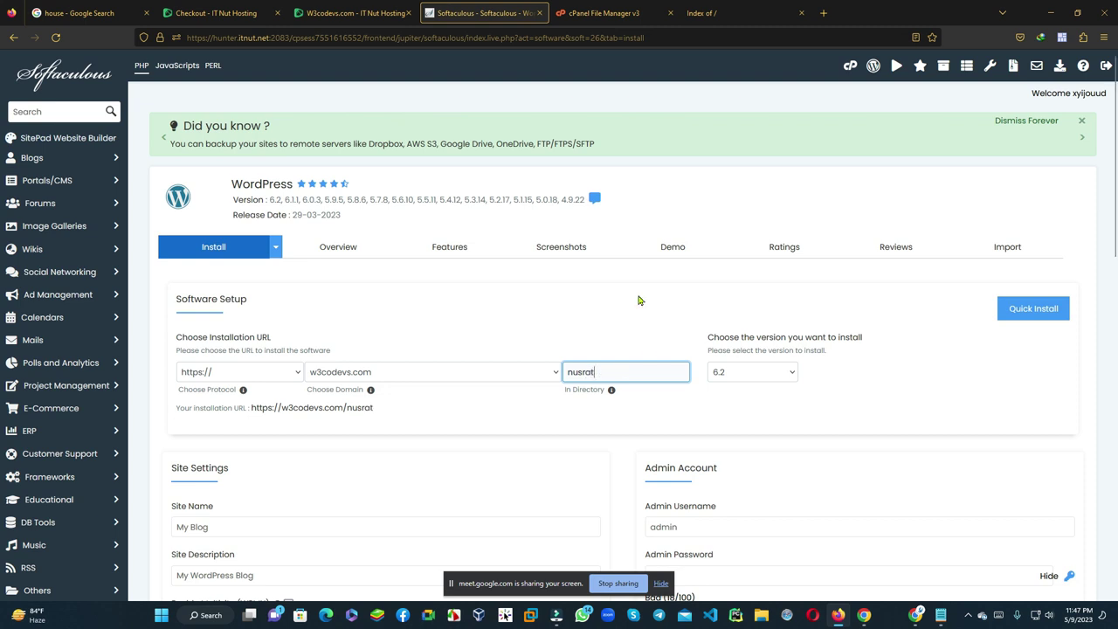
{"action": "left_click", "coordinate": [740, 12]}
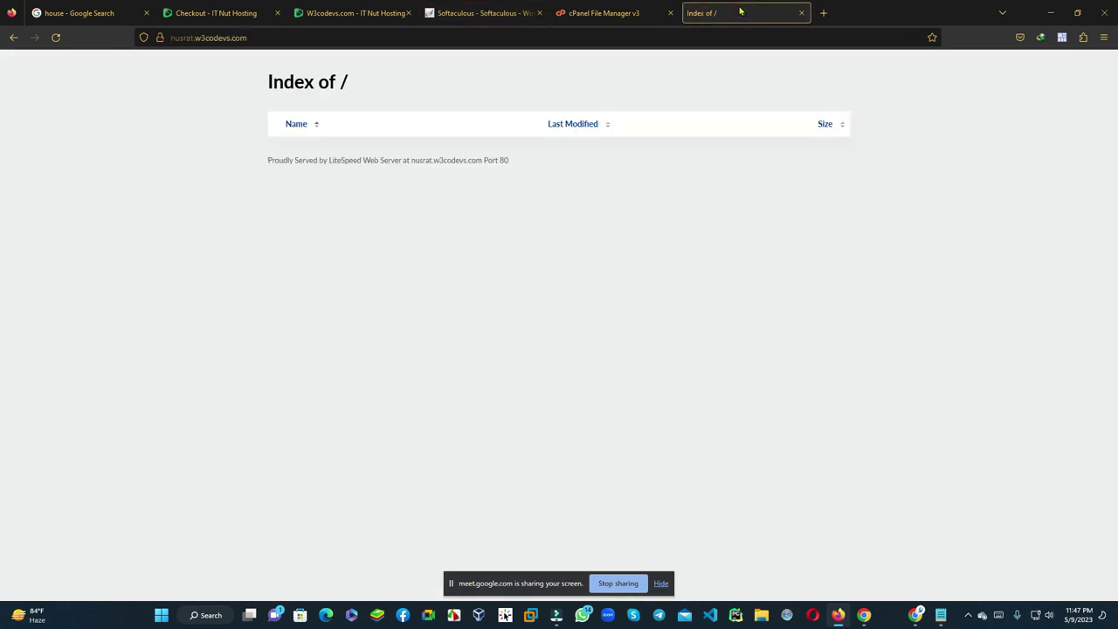
{"action": "left_click", "coordinate": [801, 12]}
{"action": "left_click", "coordinate": [694, 12]}
{"action": "left_click", "coordinate": [490, 37]}
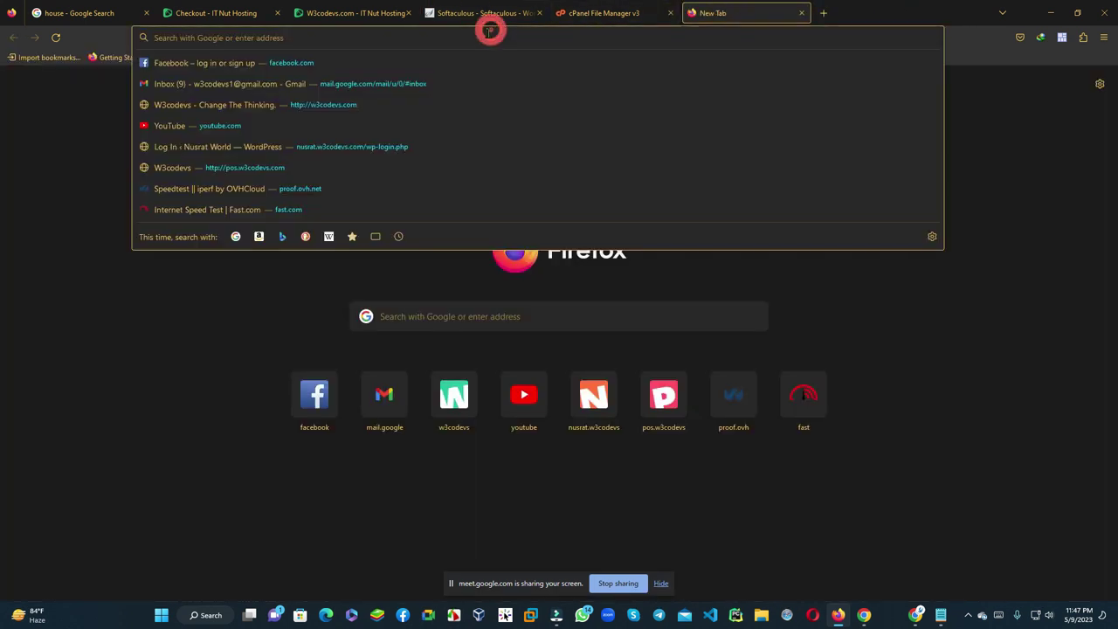
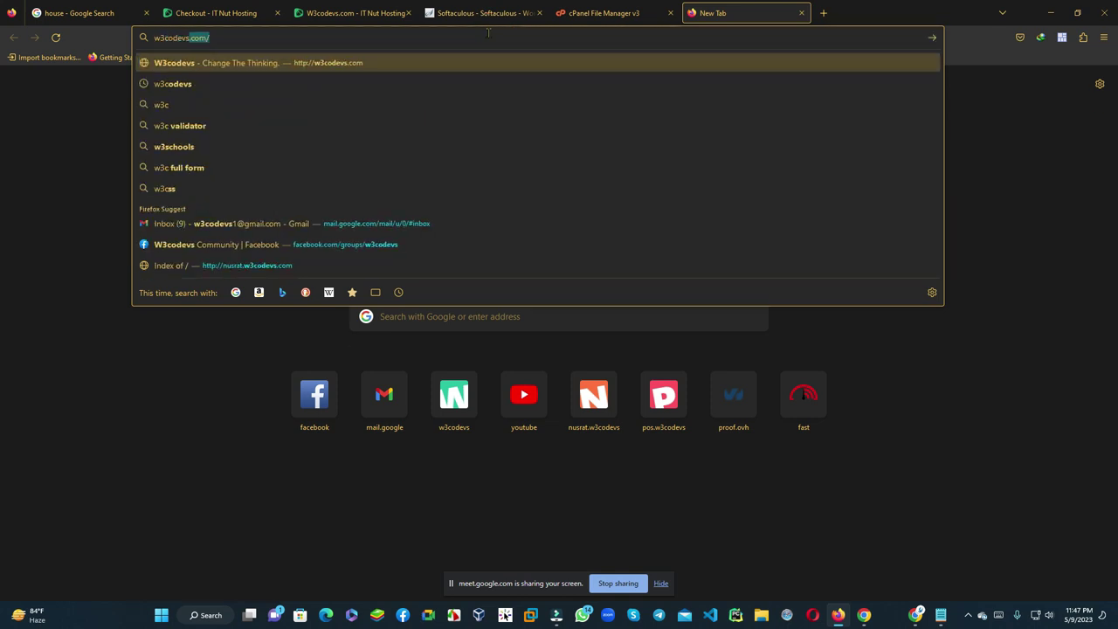
{"action": "key", "text": "Right"}
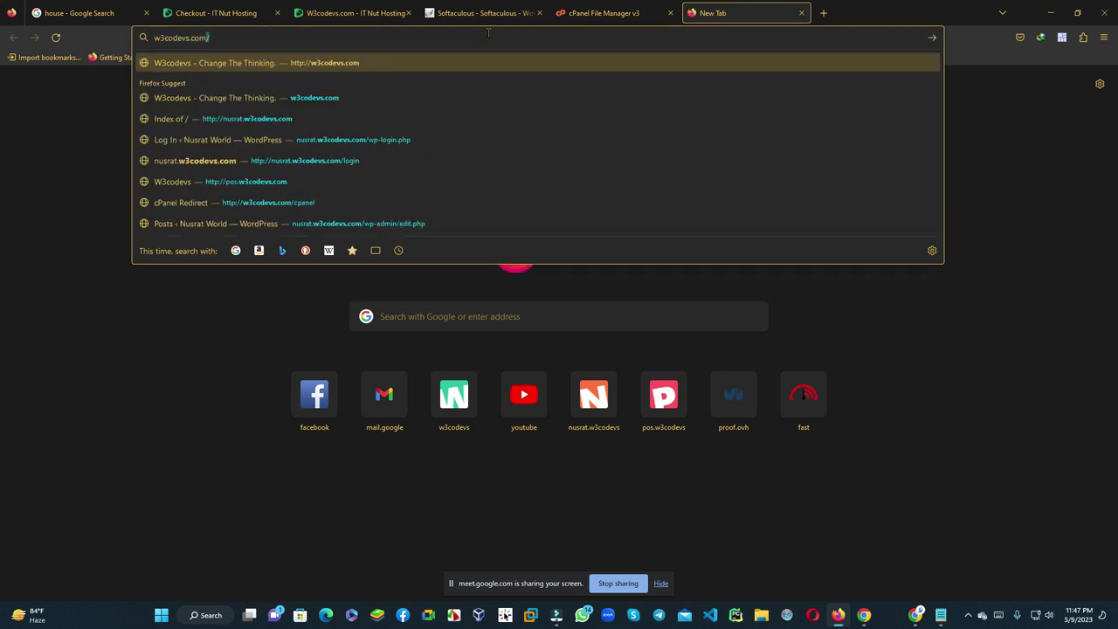
{"action": "key", "text": "Return"}
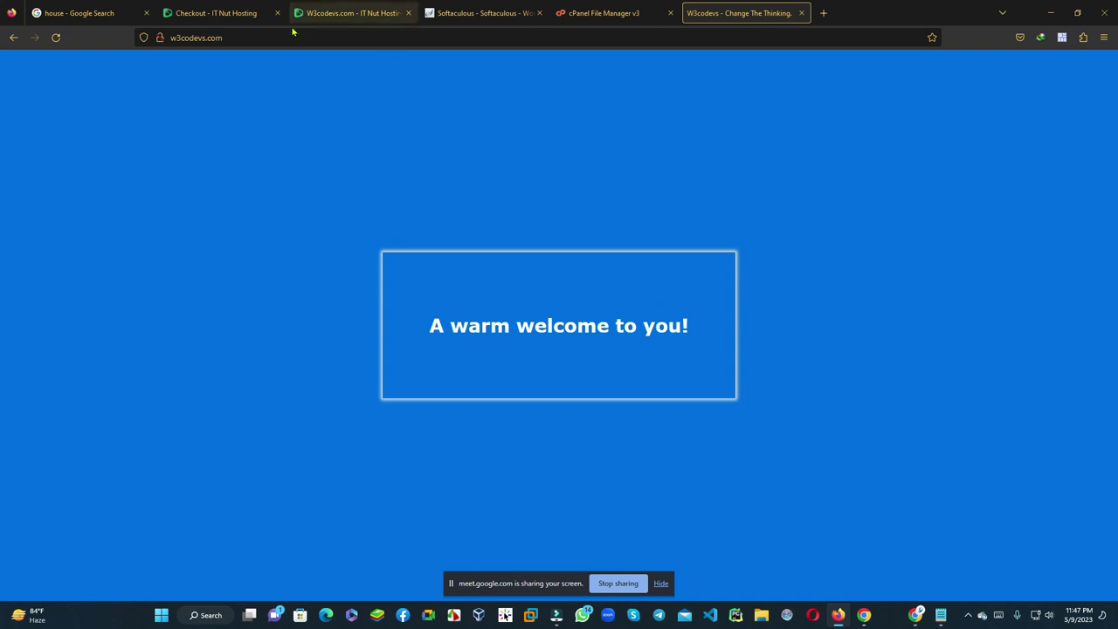
Step: Append /nusrat to the address, which returns a LiteSpeed '404 Not Found' page
{"action": "left_click", "coordinate": [281, 37]}
{"action": "left_click", "coordinate": [284, 37]}
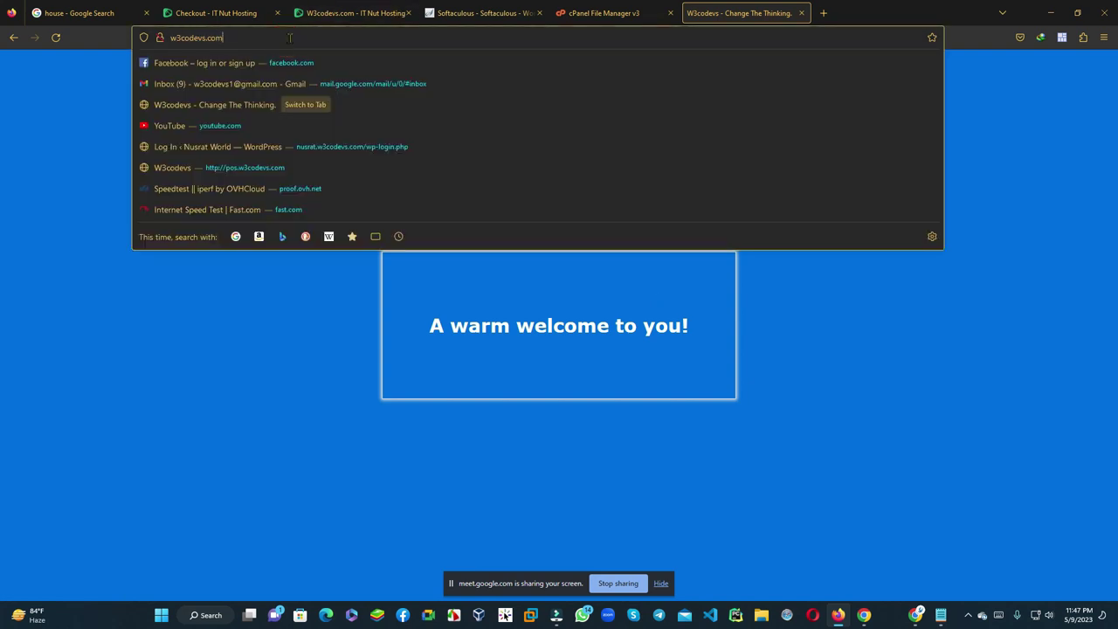
{"action": "type", "text": "/"}
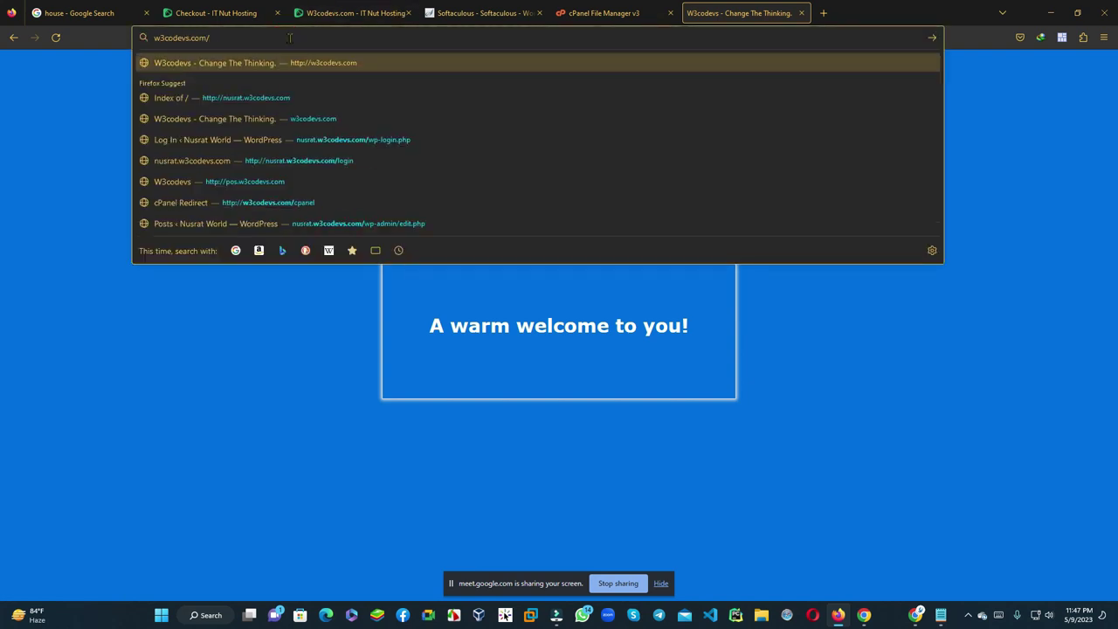
{"action": "type", "text": "nusrat"}
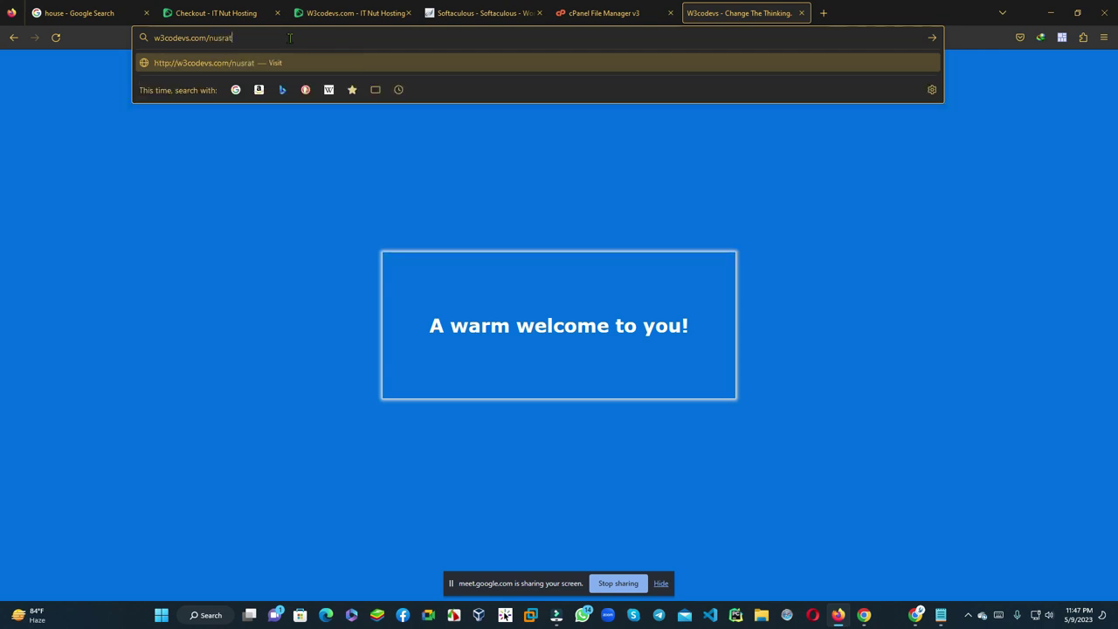
{"action": "key", "text": "Return"}
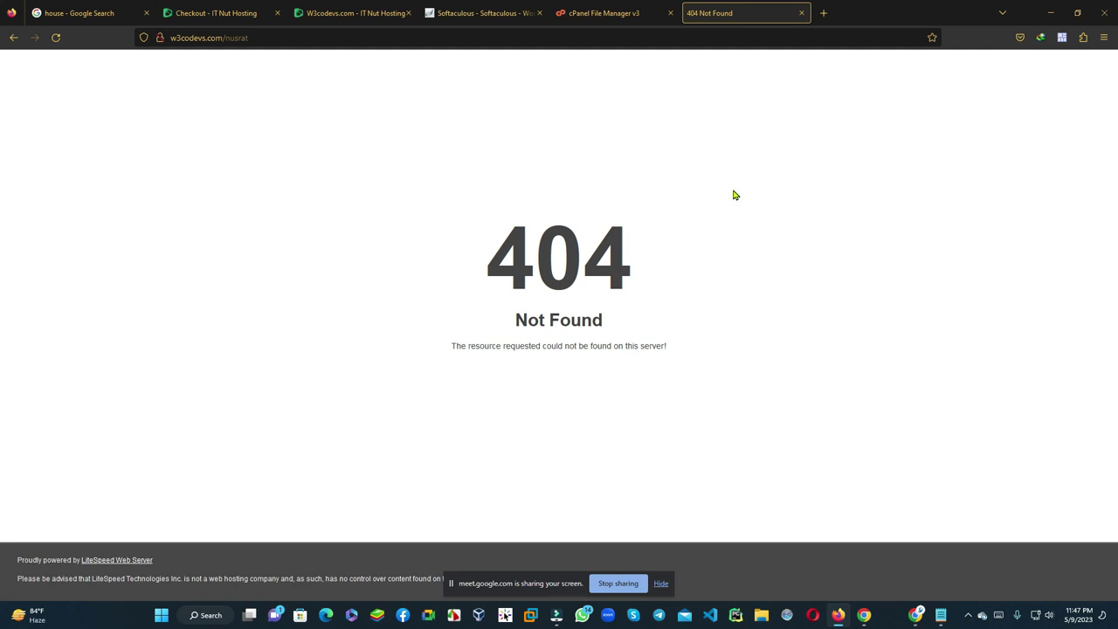
Step: Check File Manager and expand public_html to see its current subfolders
{"action": "left_click", "coordinate": [602, 16]}
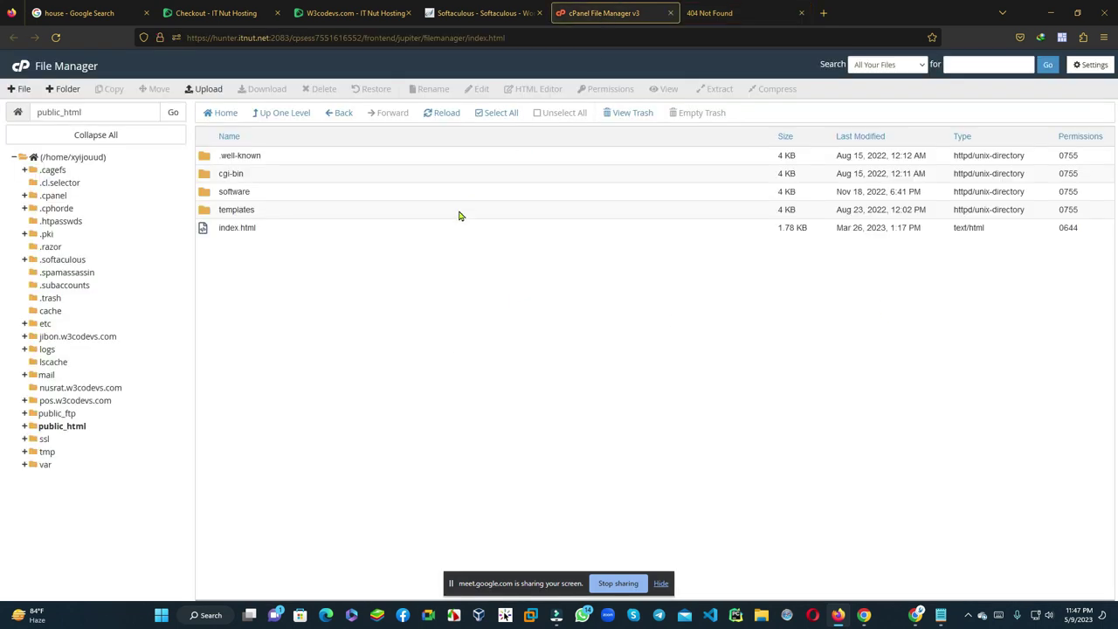
{"action": "left_click", "coordinate": [516, 13]}
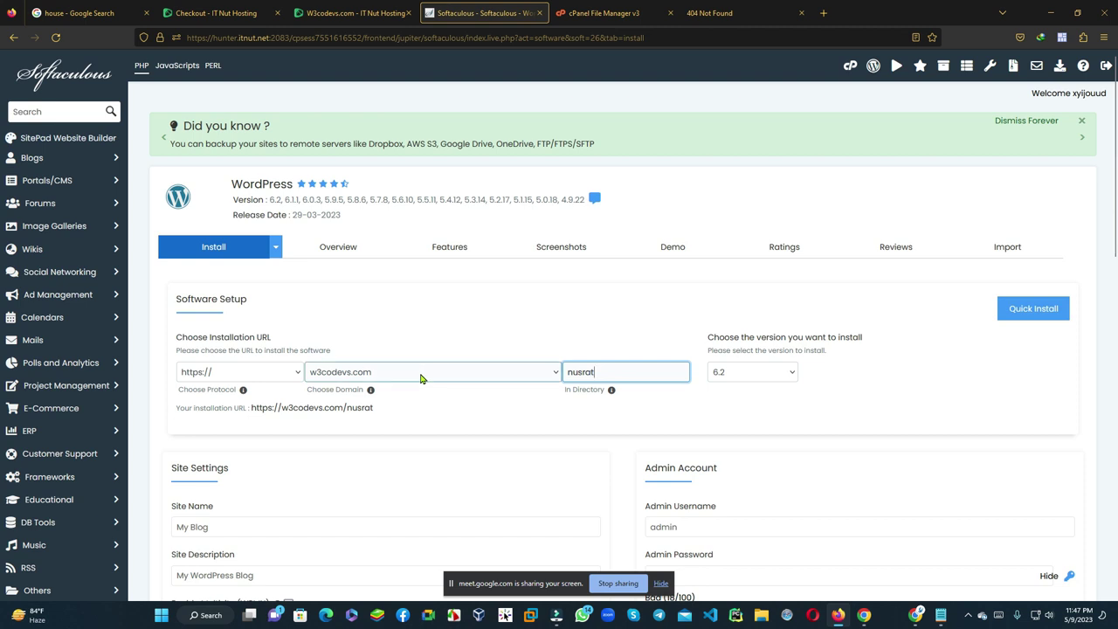
{"action": "left_click", "coordinate": [612, 13]}
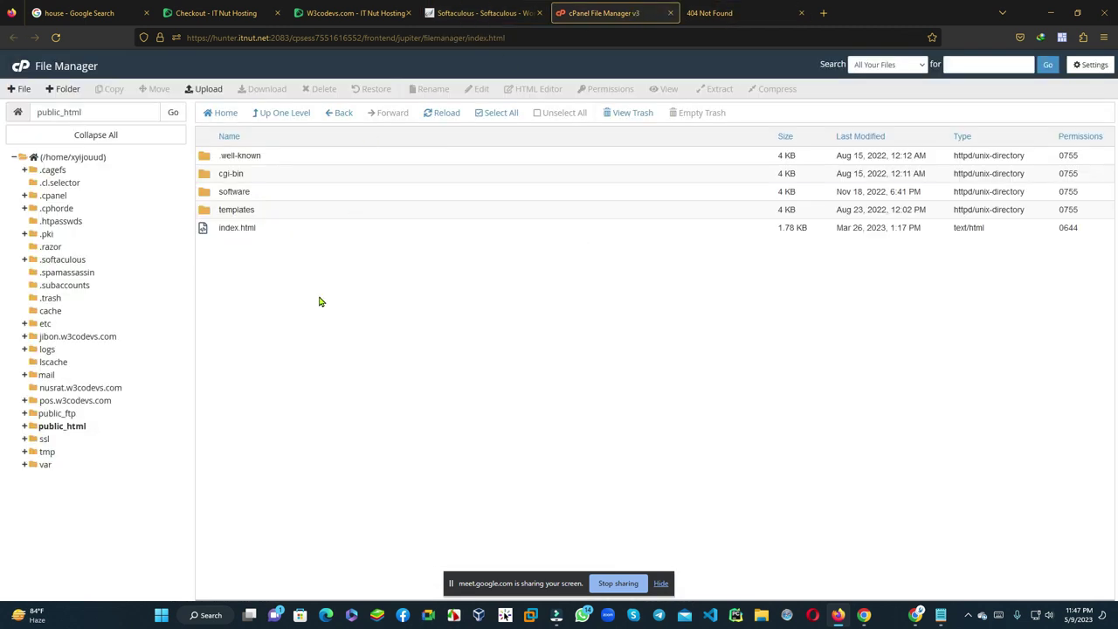
{"action": "left_click", "coordinate": [53, 427]}
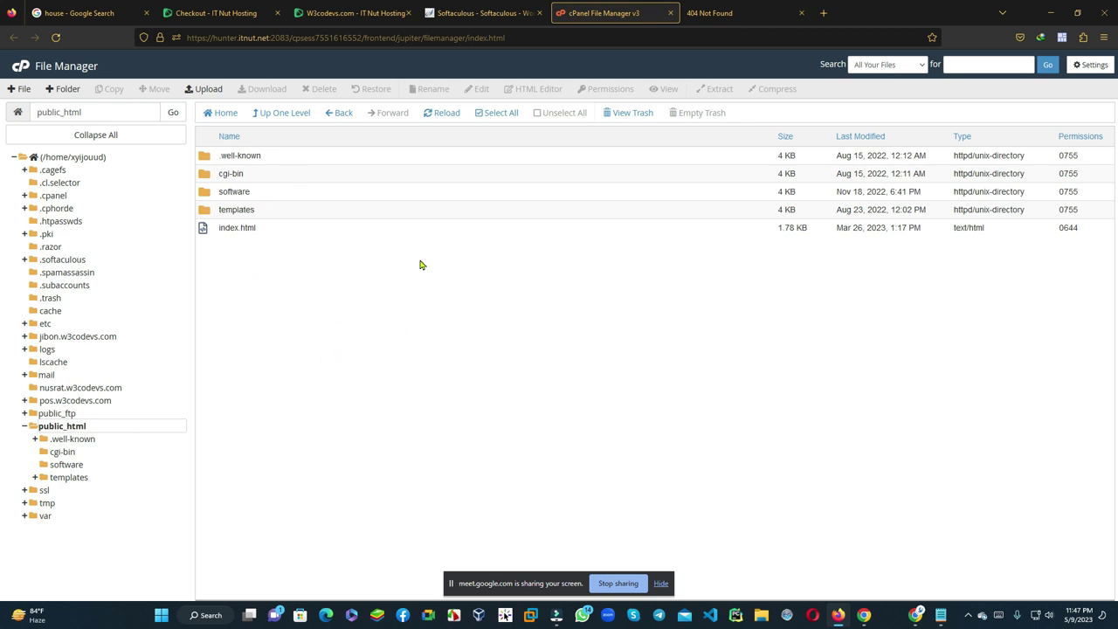
Step: Replace the default admin password in the WordPress install form with a stronger one
{"action": "key", "text": "ctrl+shift+Tab"}
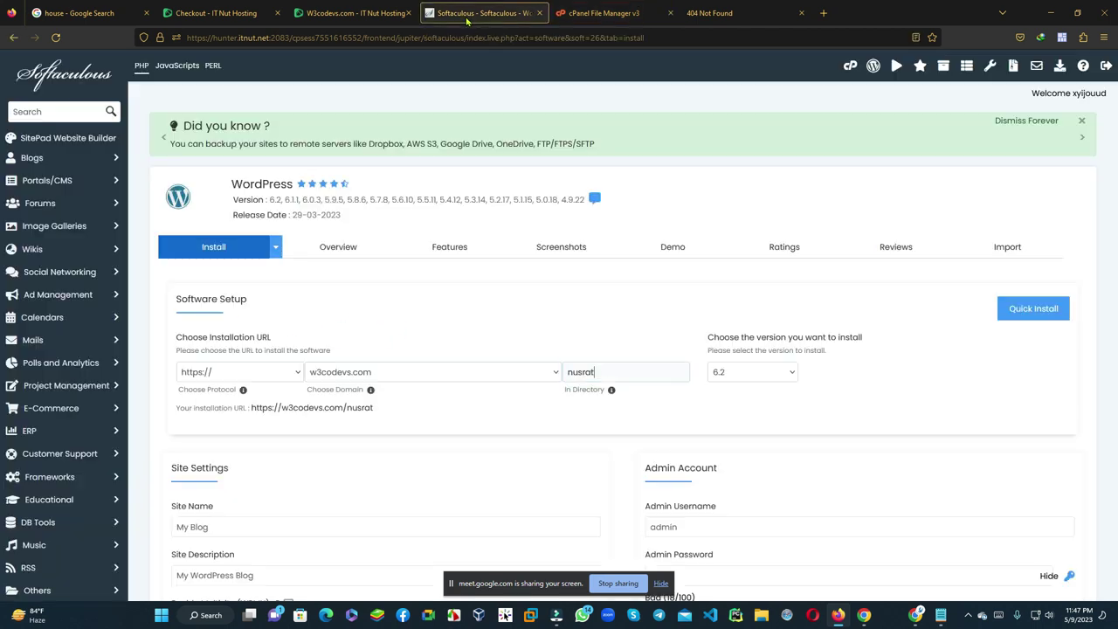
{"action": "scroll", "coordinate": [628, 354], "scroll_direction": "down", "scroll_amount": 3}
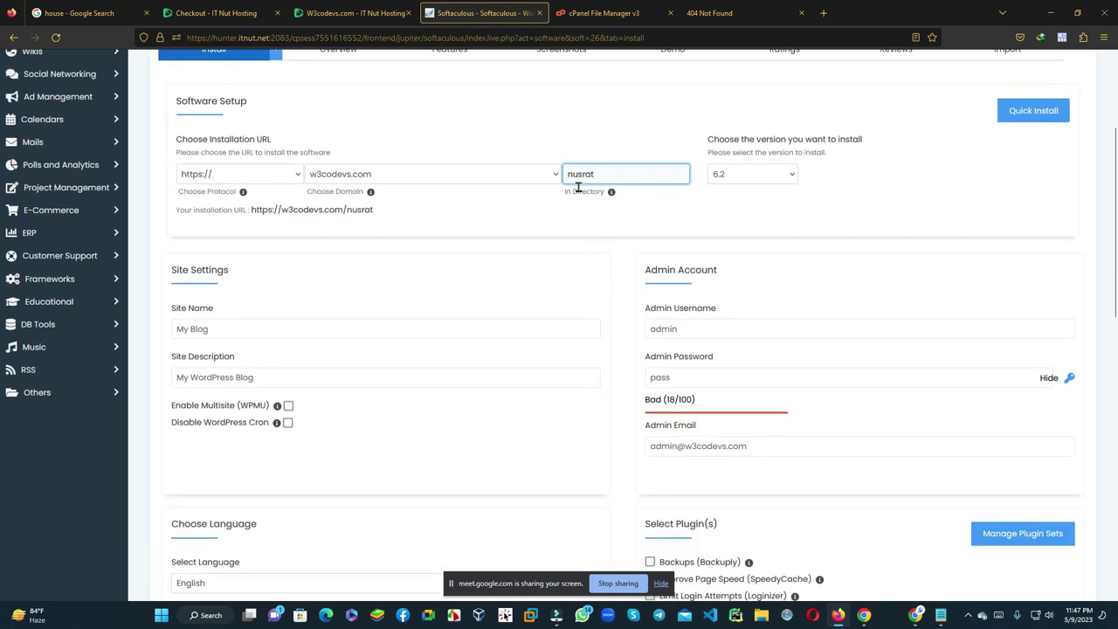
{"action": "scroll", "coordinate": [646, 270], "scroll_direction": "down", "scroll_amount": 3}
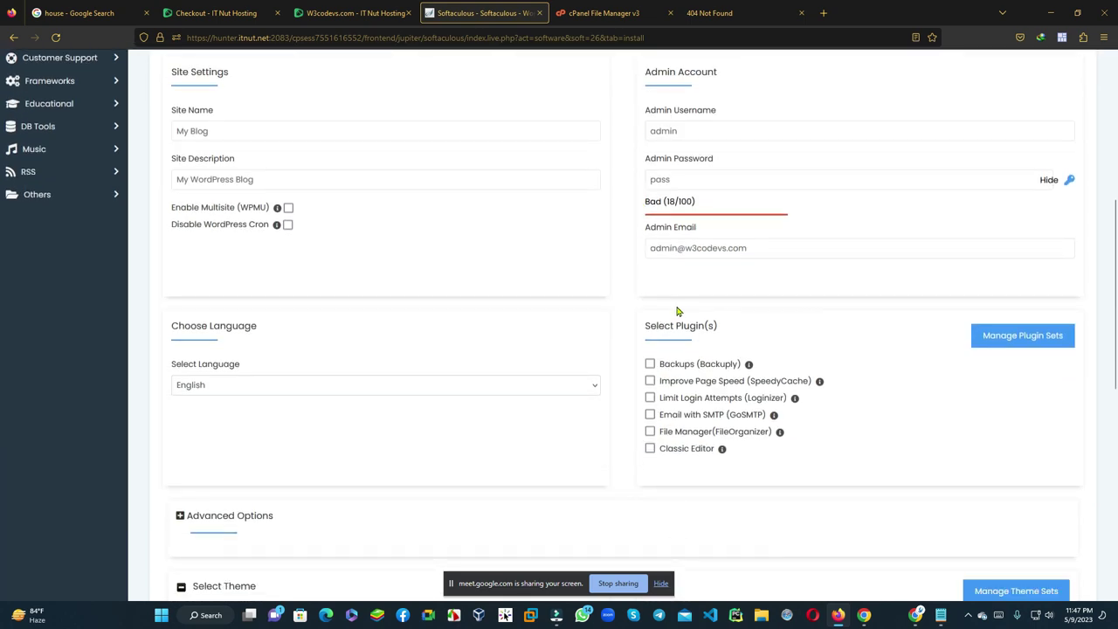
{"action": "double_click", "coordinate": [705, 124]}
{"action": "double_click", "coordinate": [706, 176]}
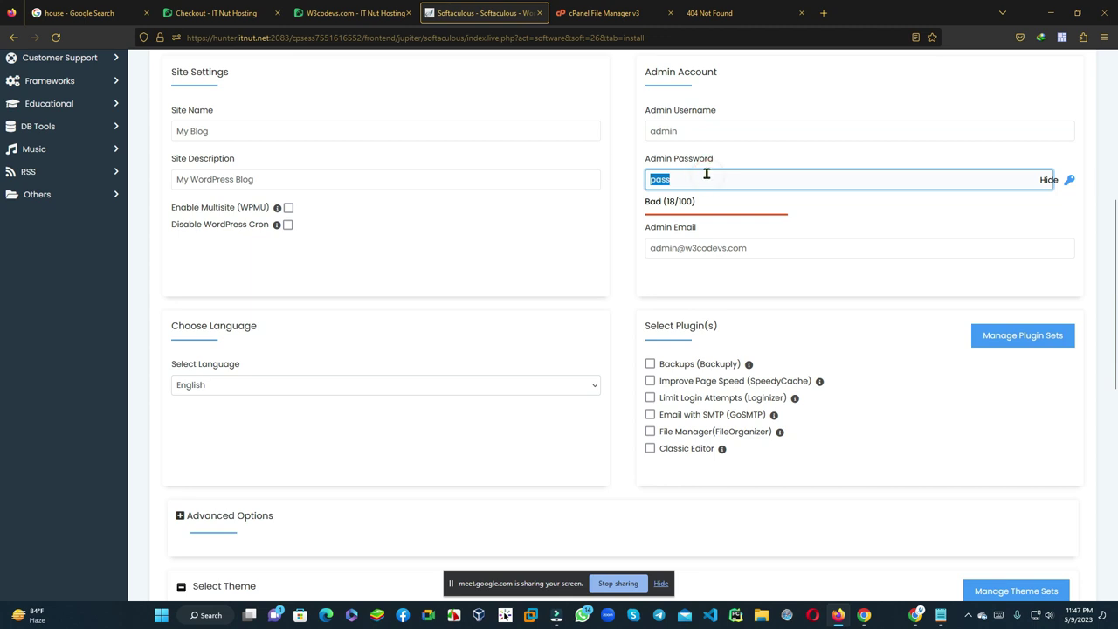
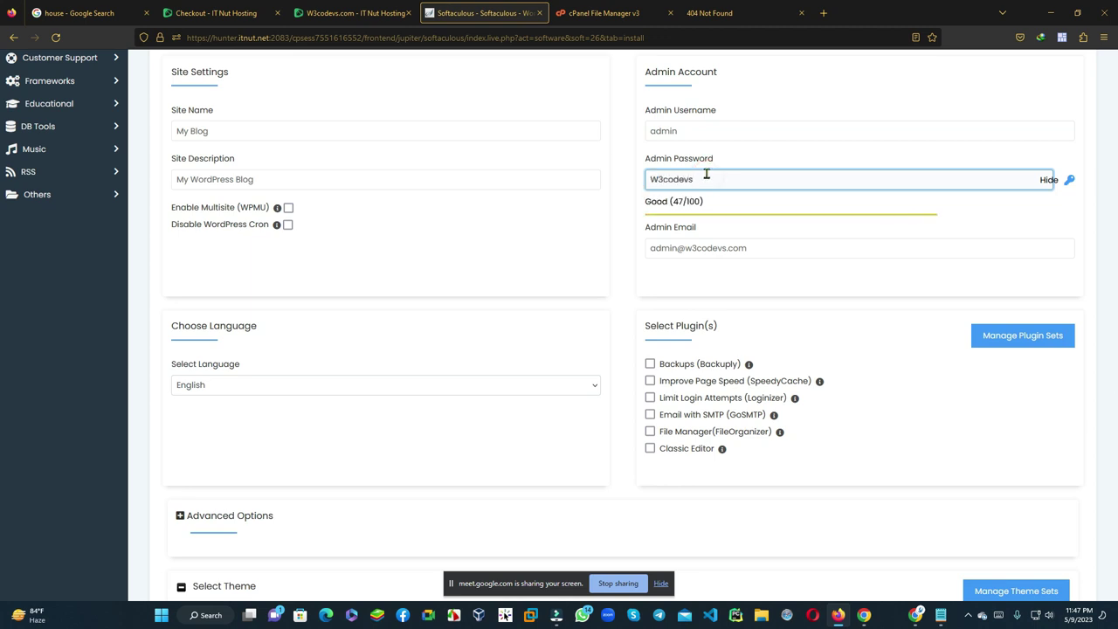
{"action": "scroll", "coordinate": [833, 345], "scroll_direction": "down", "scroll_amount": 1}
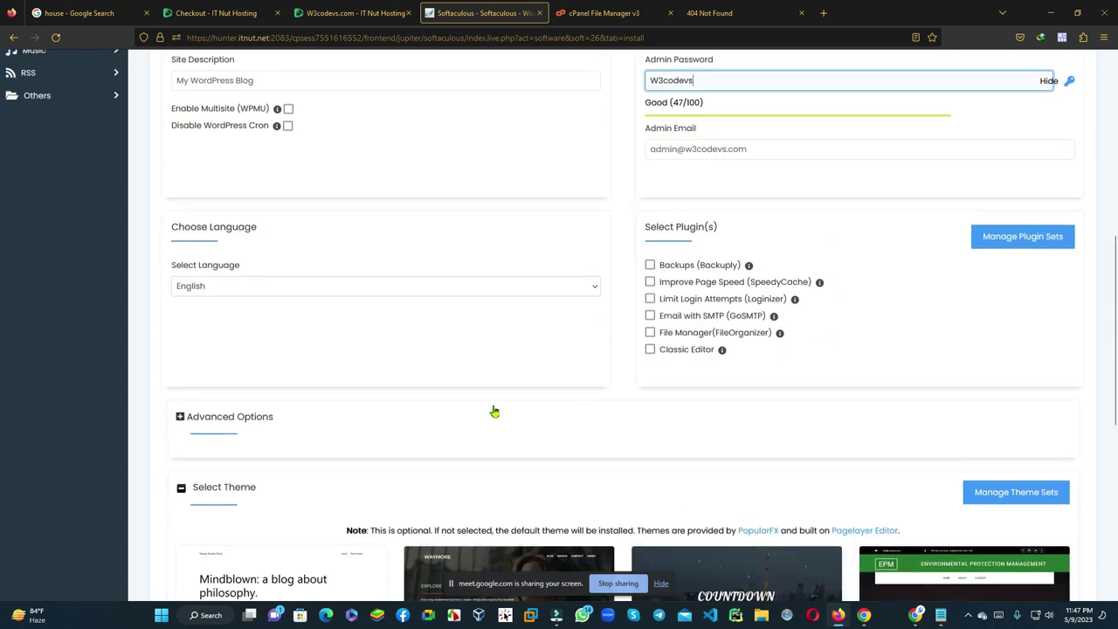
{"action": "scroll", "coordinate": [495, 411], "scroll_direction": "down", "scroll_amount": 4}
{"action": "scroll", "coordinate": [647, 362], "scroll_direction": "up", "scroll_amount": 2}
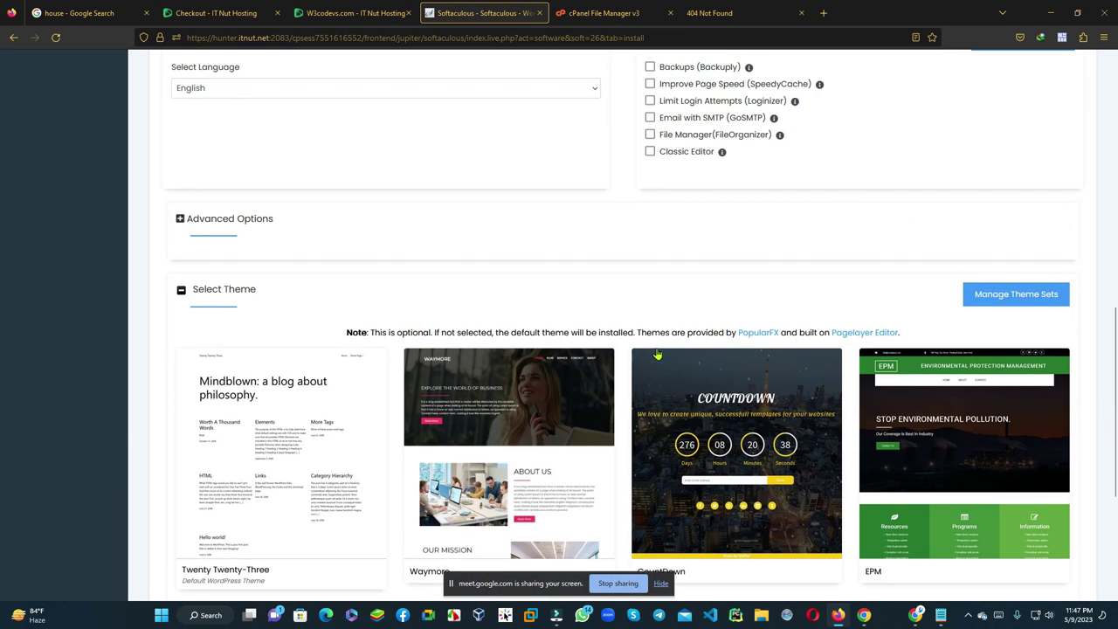
{"action": "scroll", "coordinate": [663, 349], "scroll_direction": "up", "scroll_amount": 4}
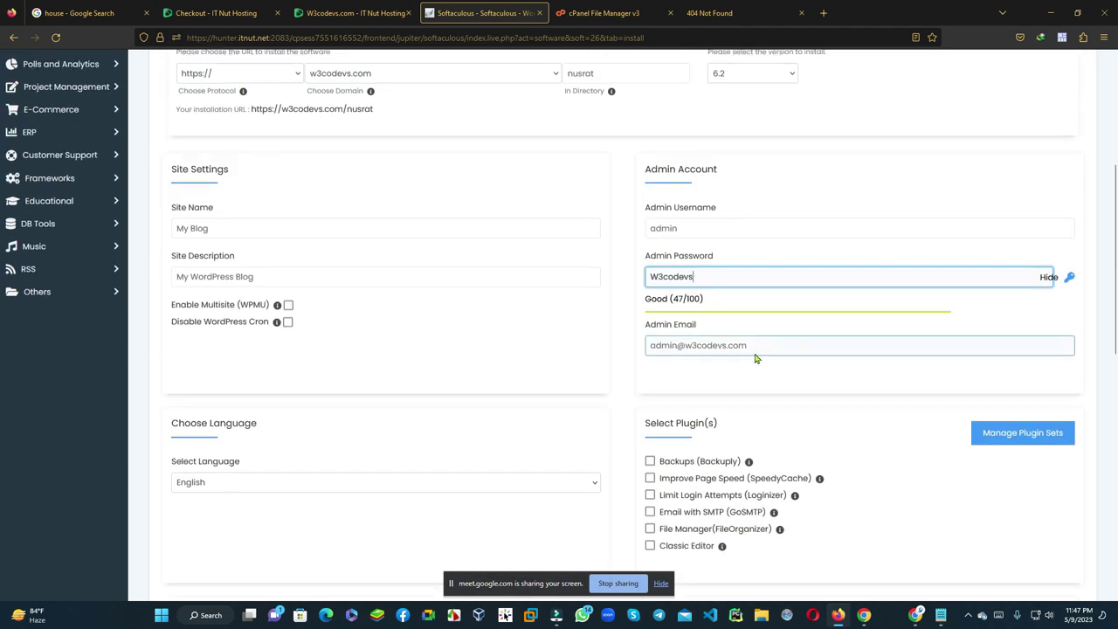
{"action": "scroll", "coordinate": [756, 358], "scroll_direction": "down", "scroll_amount": 6}
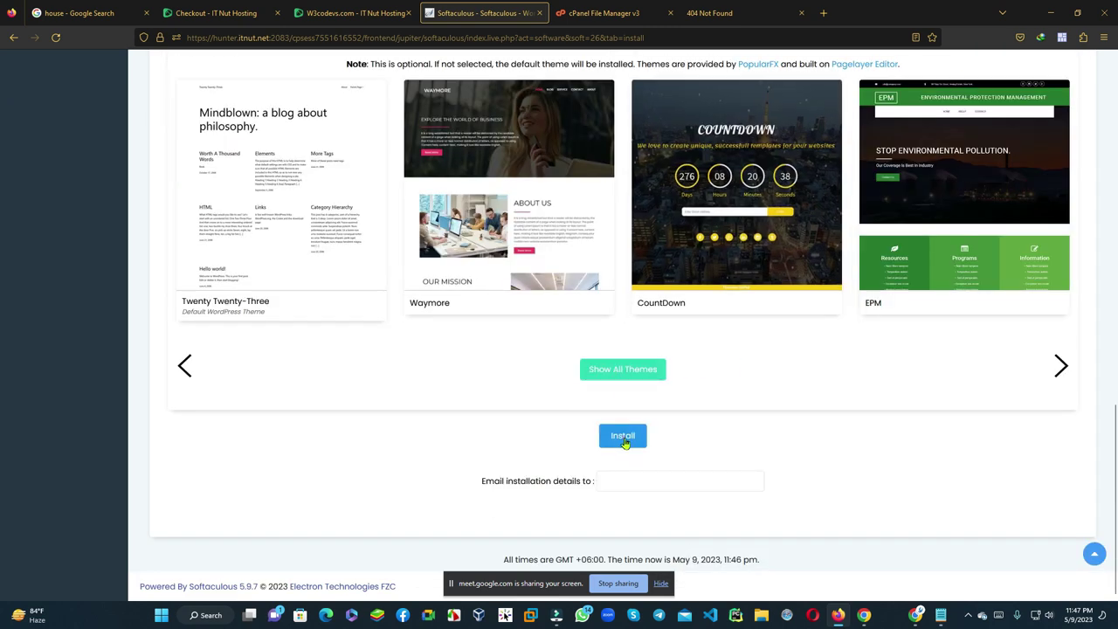
{"action": "left_click", "coordinate": [624, 438]}
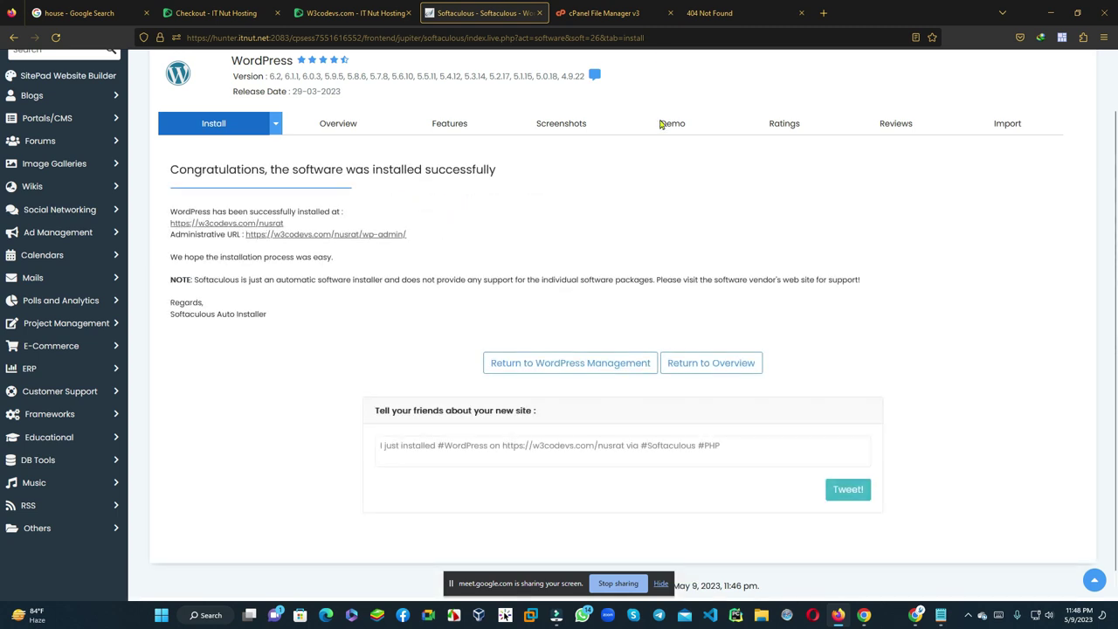
Step: Reload File Manager and open public_html/nusrat, listing wp-admin, wp-content and wp-config.php
{"action": "left_click", "coordinate": [603, 12]}
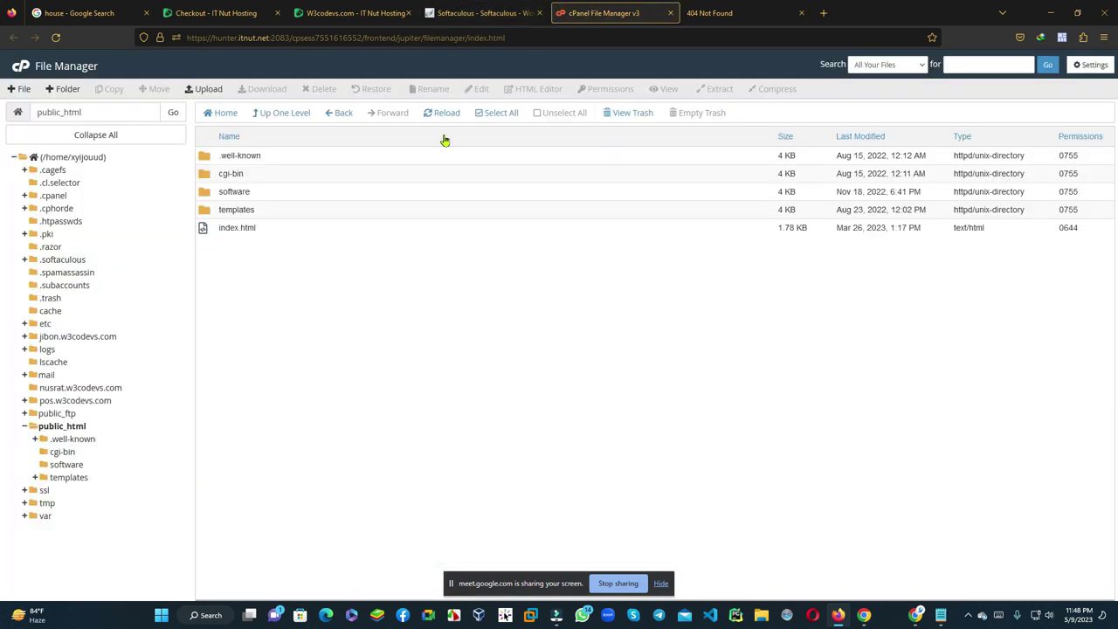
{"action": "left_click", "coordinate": [55, 37]}
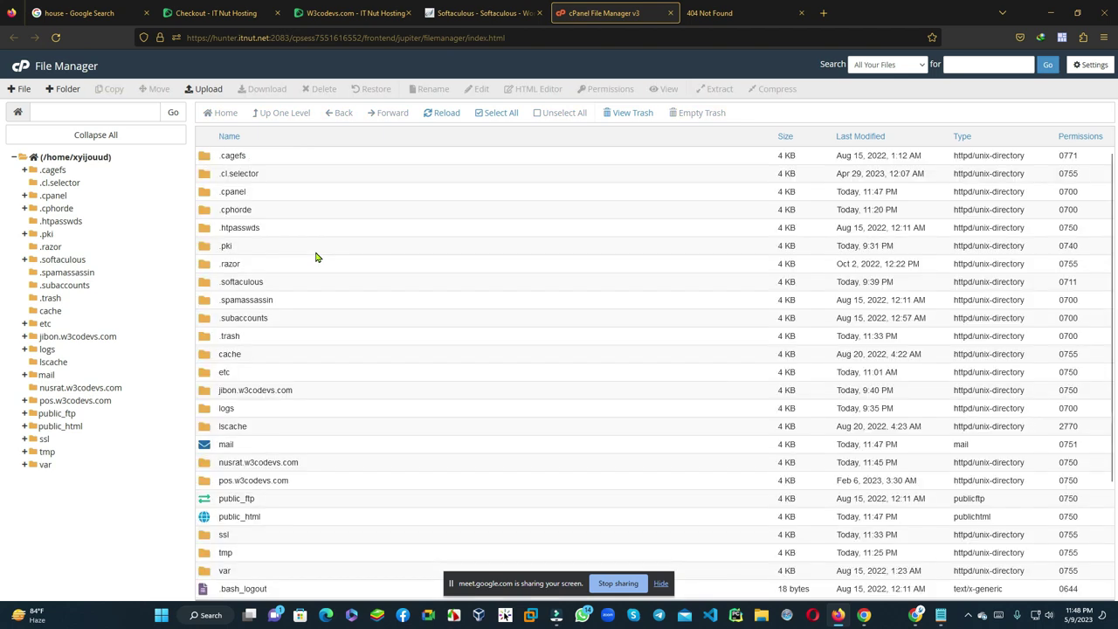
{"action": "left_click", "coordinate": [63, 428]}
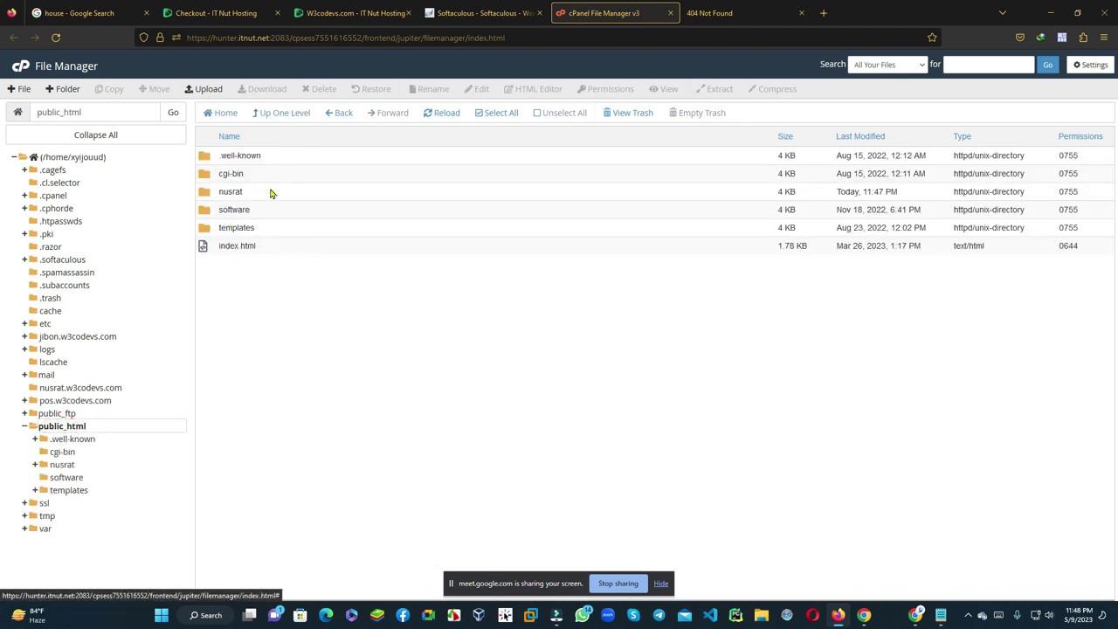
{"action": "double_click", "coordinate": [264, 192]}
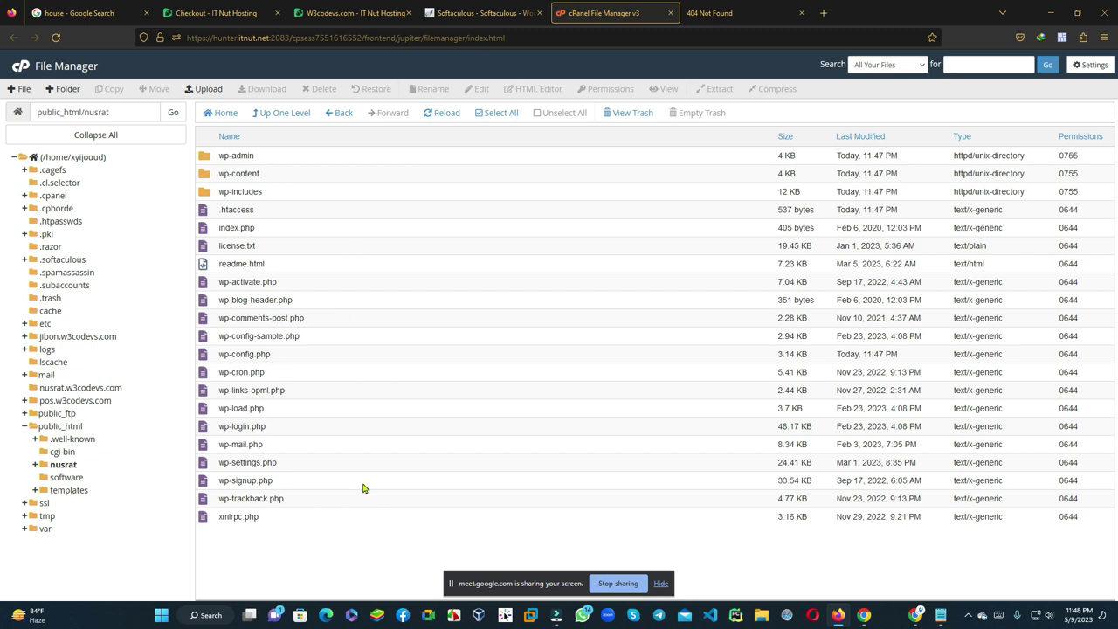
{"action": "left_click", "coordinate": [724, 14]}
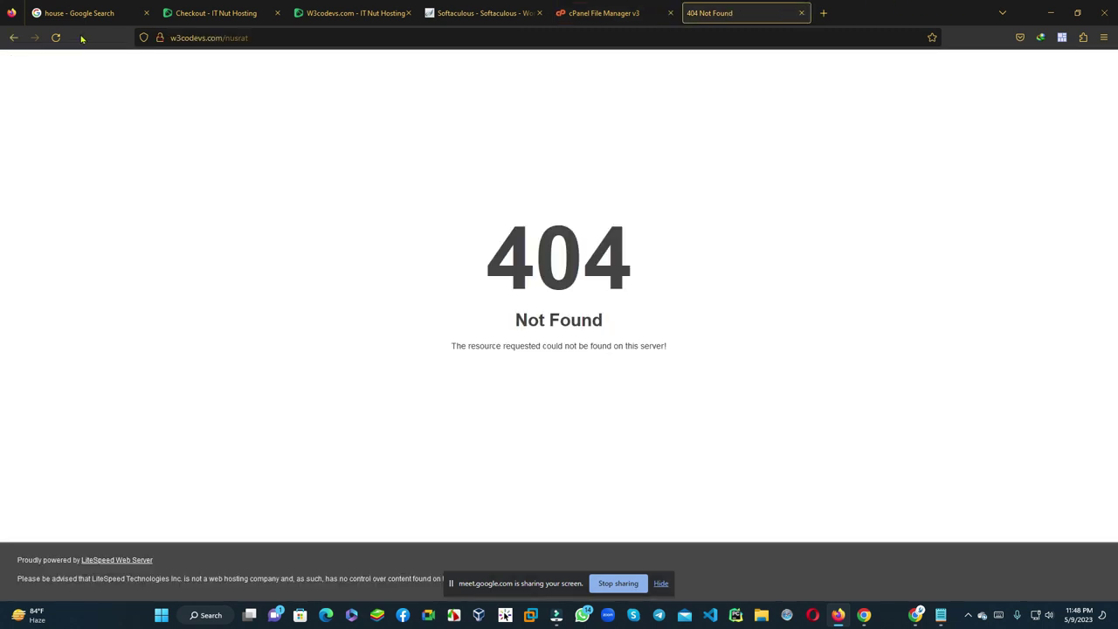
{"action": "left_click", "coordinate": [55, 38]}
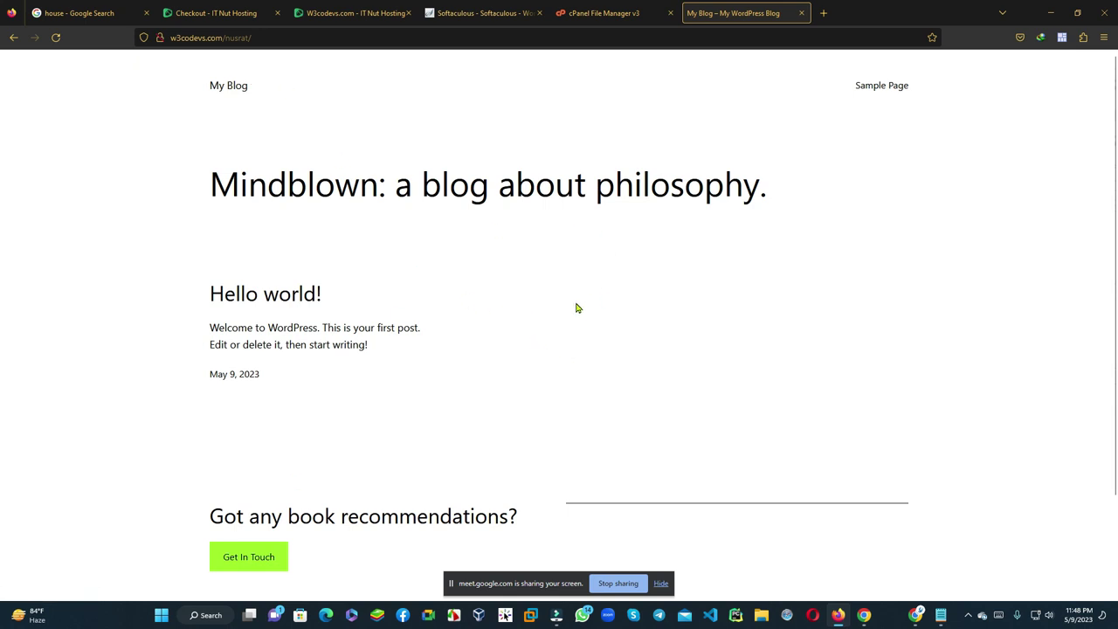
{"action": "left_click", "coordinate": [281, 40]}
{"action": "left_click", "coordinate": [328, 36]}
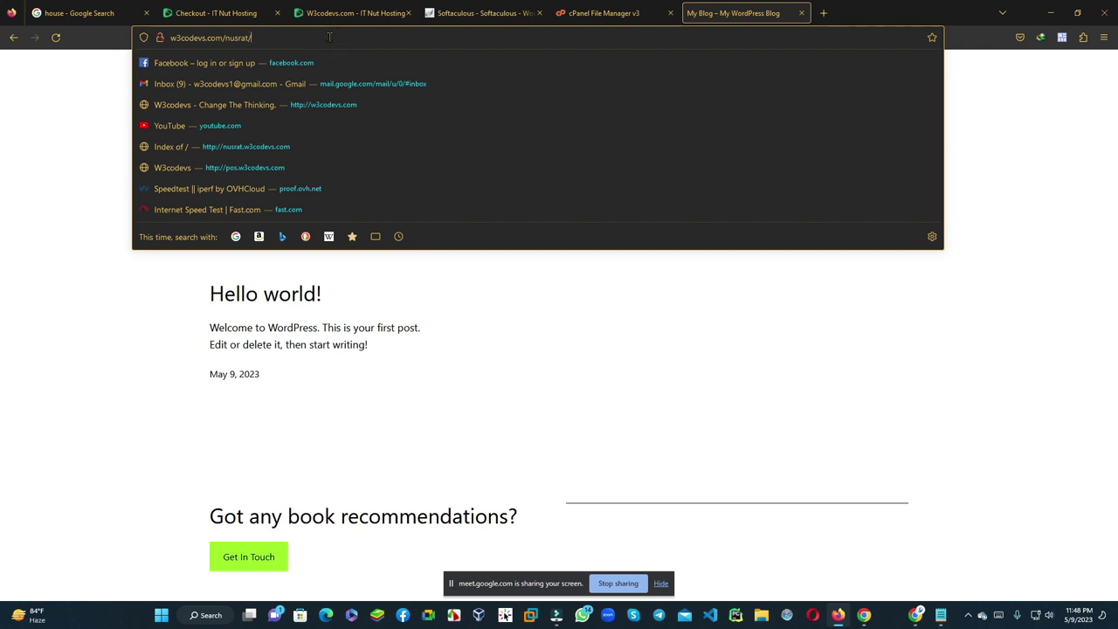
{"action": "type", "text": "wp"}
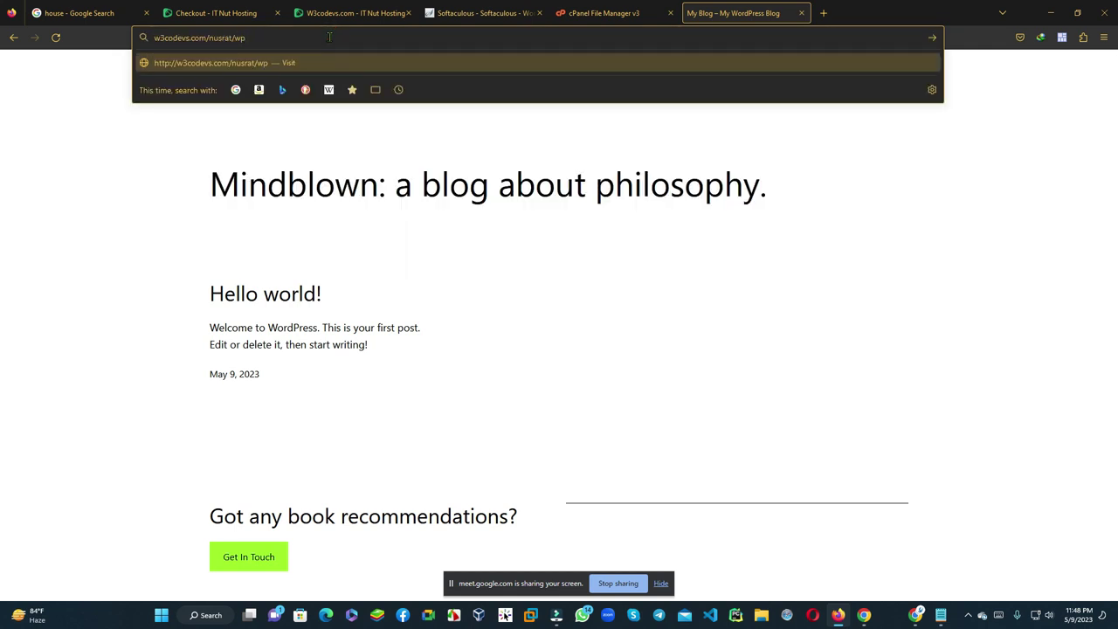
{"action": "type", "text": "-login"}
{"action": "key", "text": "Return"}
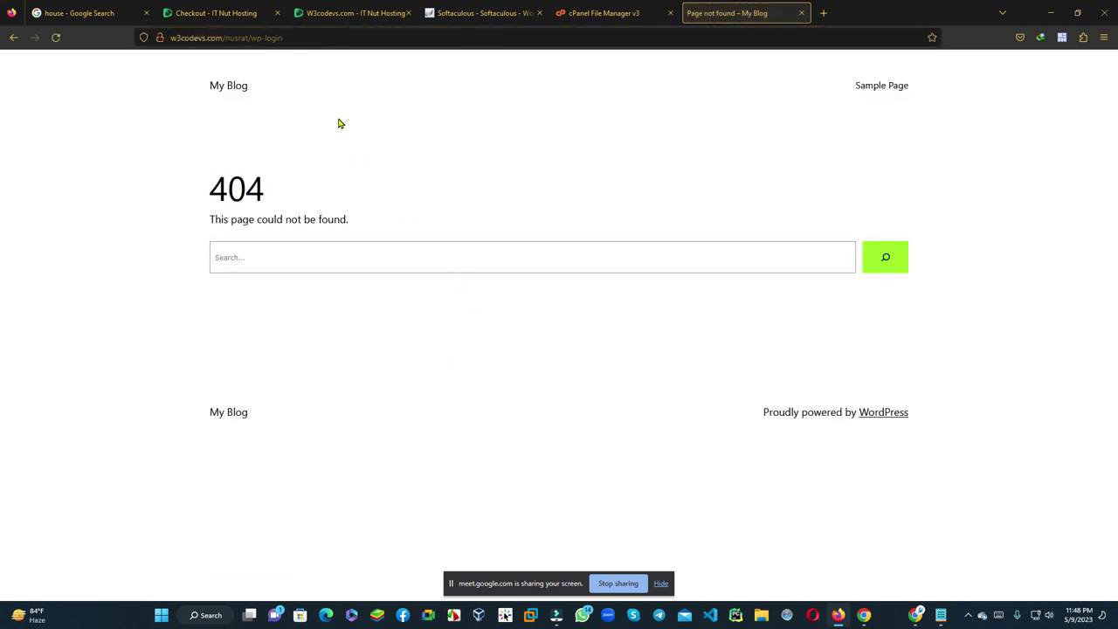
Step: Replace wp-login with admin in the address so the blog's login page loads
{"action": "left_click", "coordinate": [288, 35]}
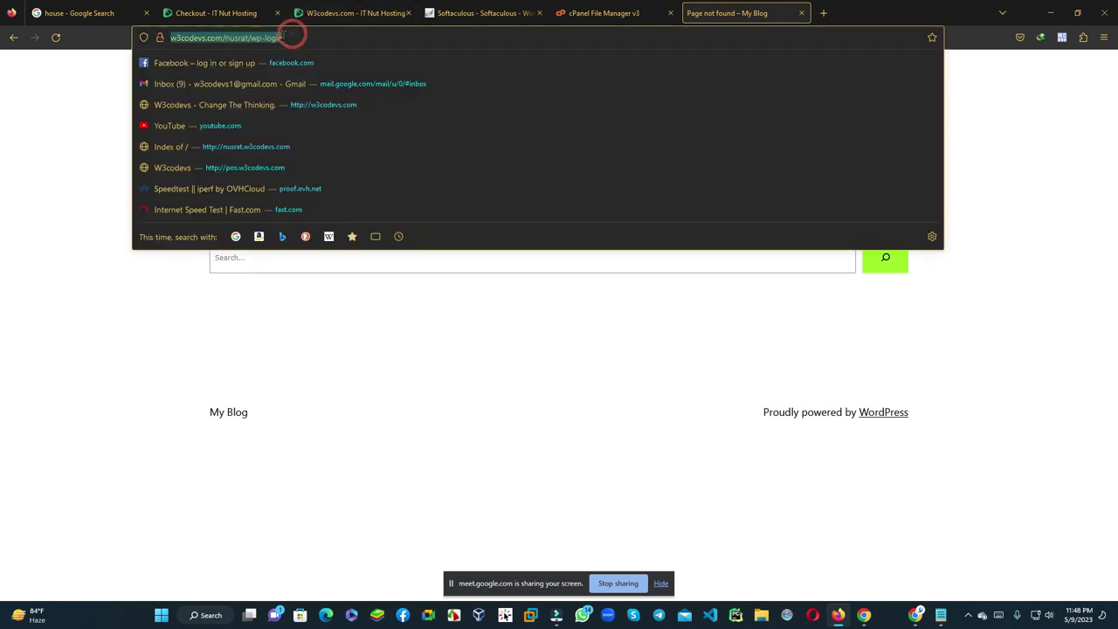
{"action": "left_click", "coordinate": [284, 38]}
{"action": "left_click_drag", "start_coordinate": [251, 37], "coordinate": [329, 37]}
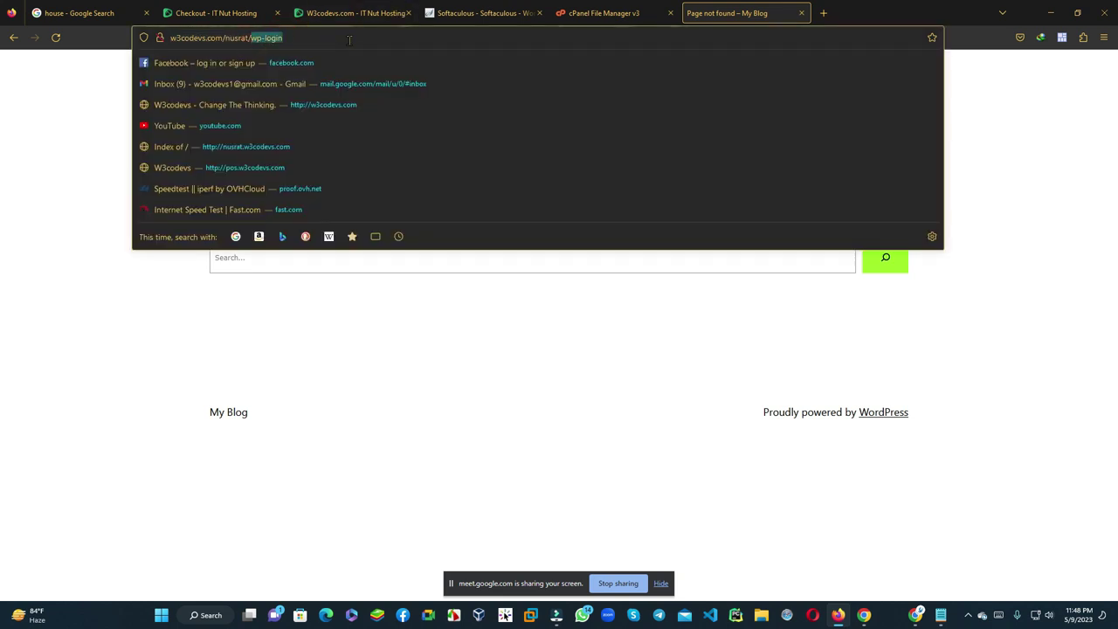
{"action": "type", "text": "adm"}
{"action": "key", "text": "Return"}
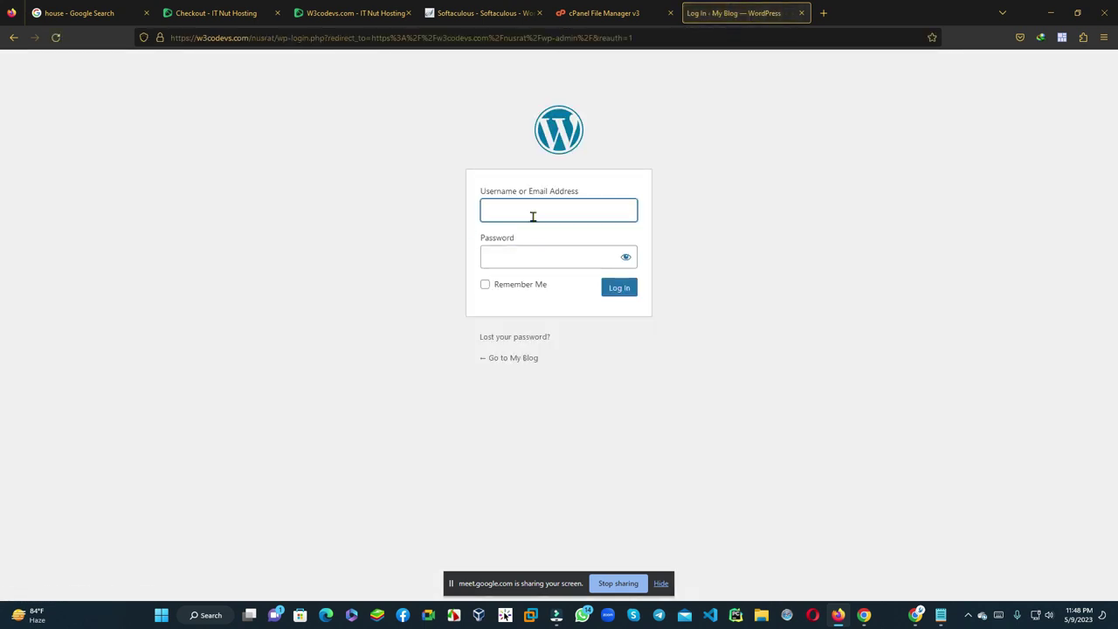
Step: Log in to the My Blog dashboard with the admin username and password, declining to save the login
{"action": "left_click", "coordinate": [533, 214]}
{"action": "type", "text": "admin"}
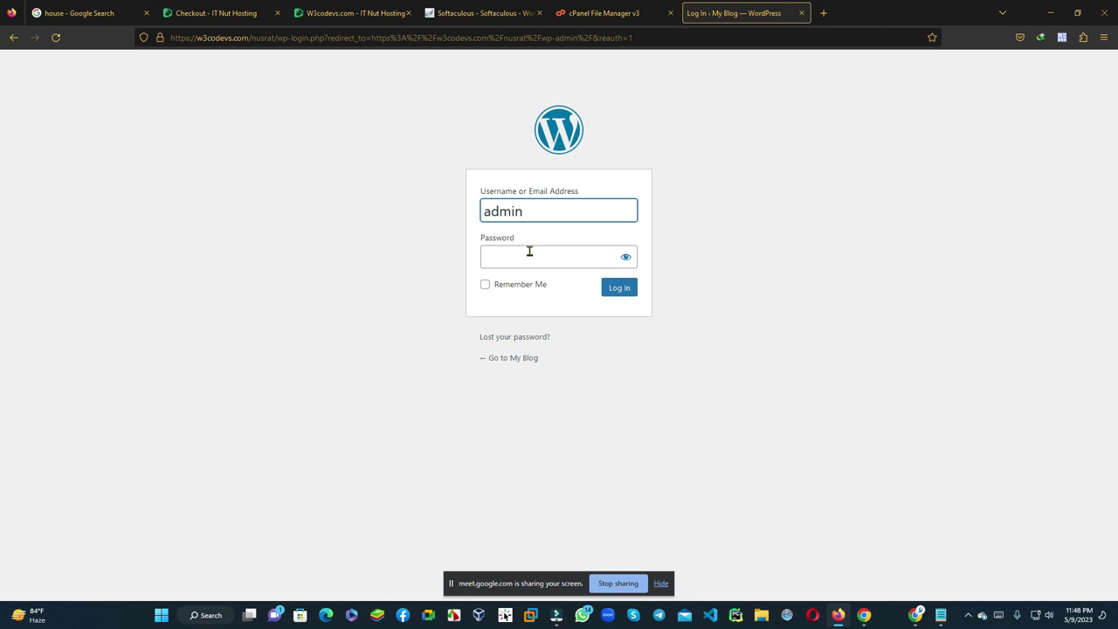
{"action": "left_click", "coordinate": [530, 253]}
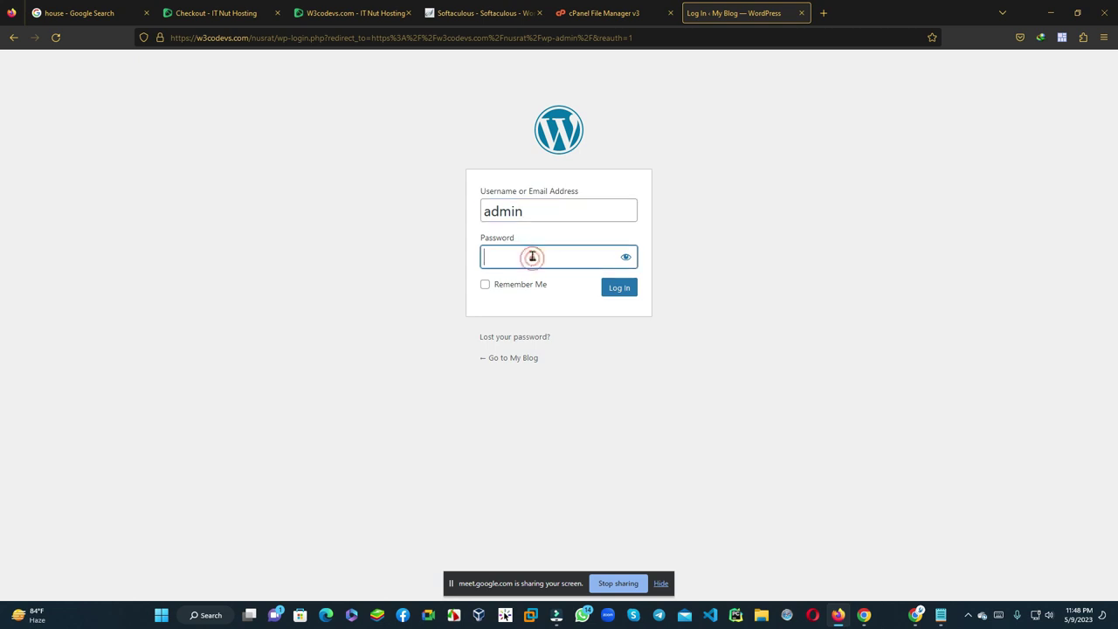
{"action": "type", "text": "a"}
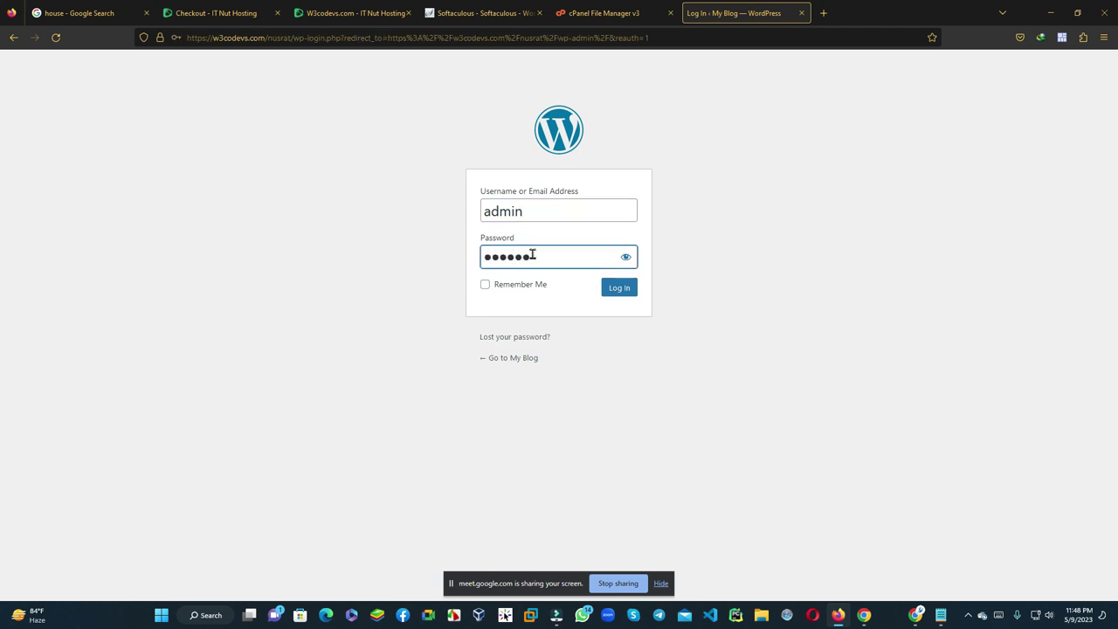
{"action": "left_click", "coordinate": [619, 289]}
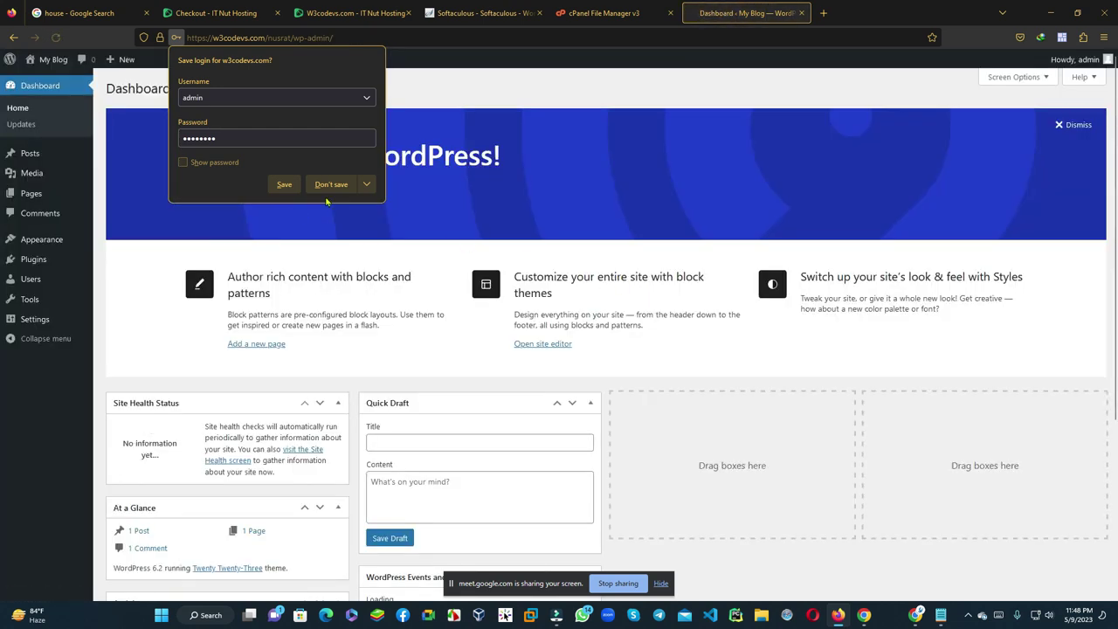
{"action": "left_click", "coordinate": [332, 185]}
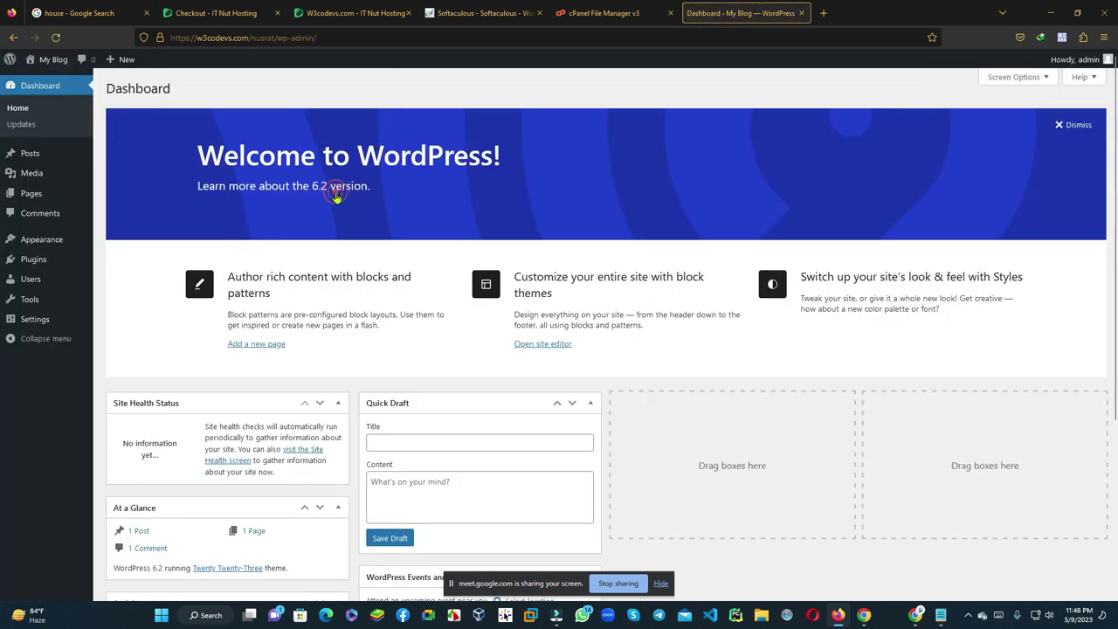
Step: Close the WordPress dashboard tab and return to cPanel's Tools home page
{"action": "left_click", "coordinate": [800, 13]}
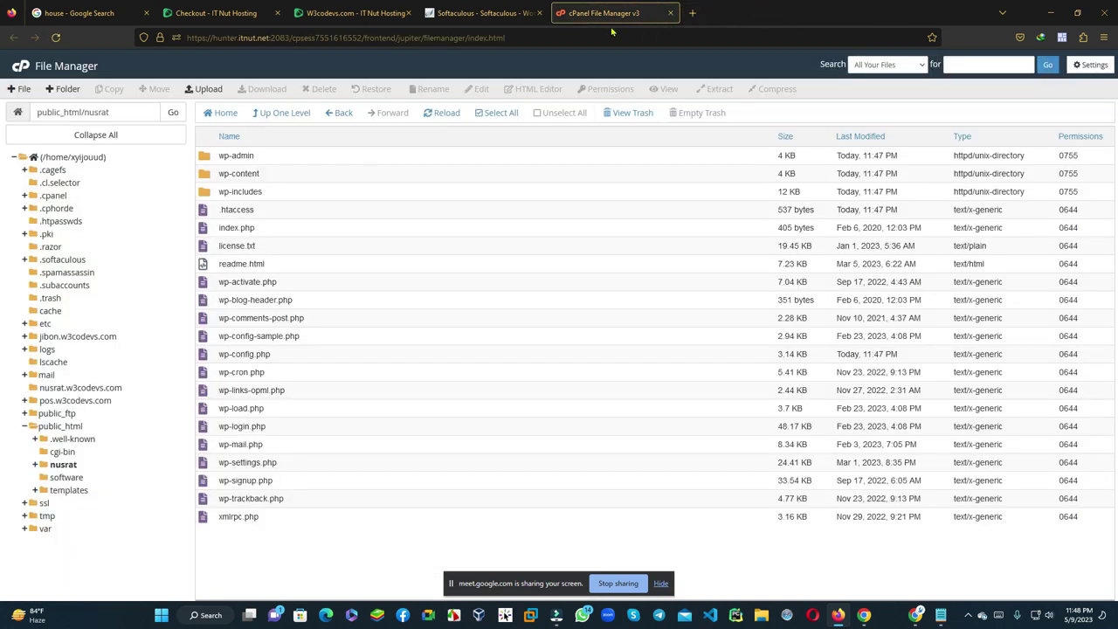
{"action": "left_click", "coordinate": [480, 13]}
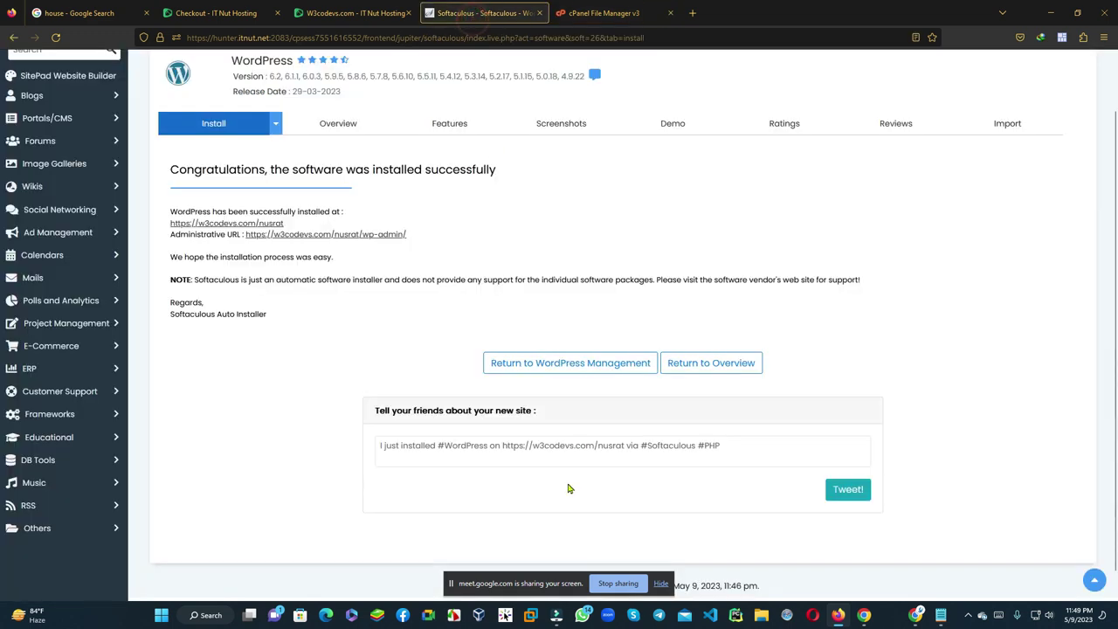
{"action": "left_click", "coordinate": [349, 14]}
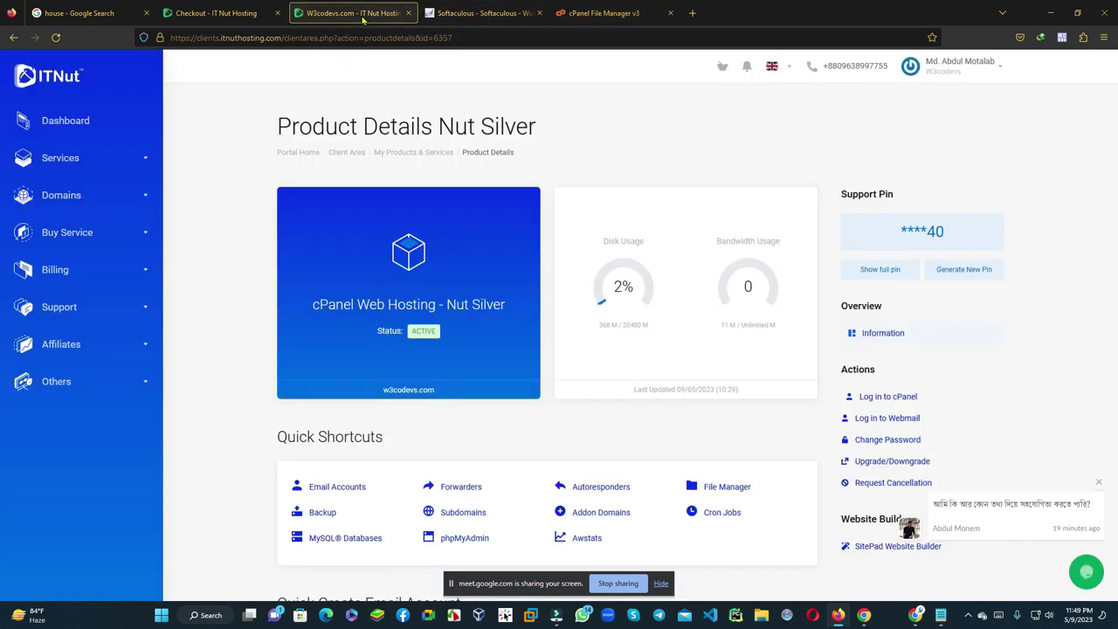
{"action": "left_click", "coordinate": [480, 13]}
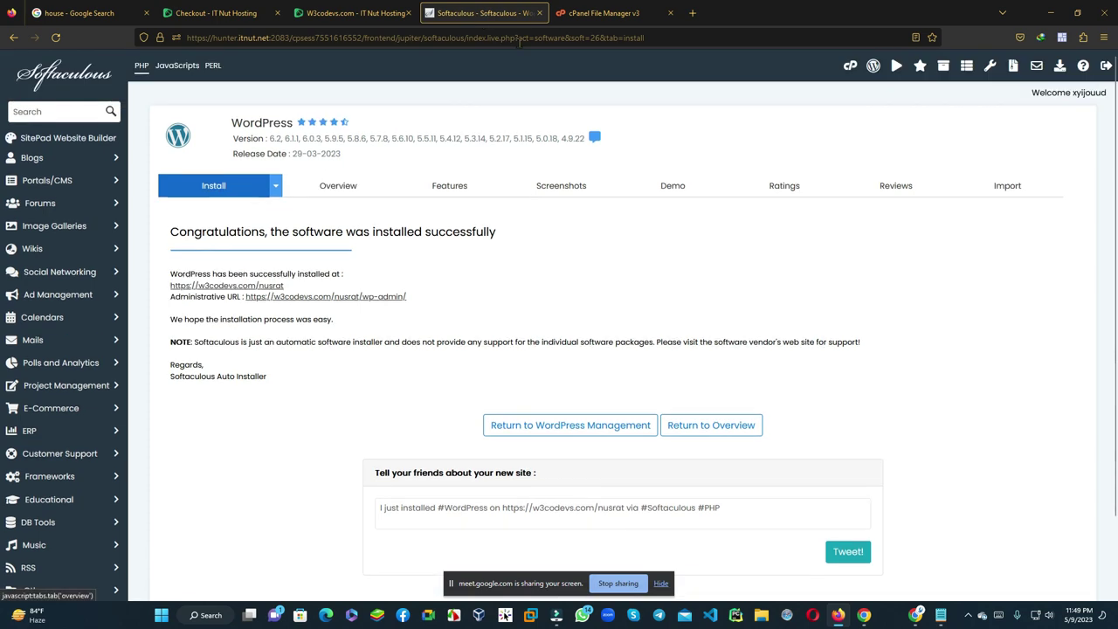
{"action": "left_click", "coordinate": [563, 16]}
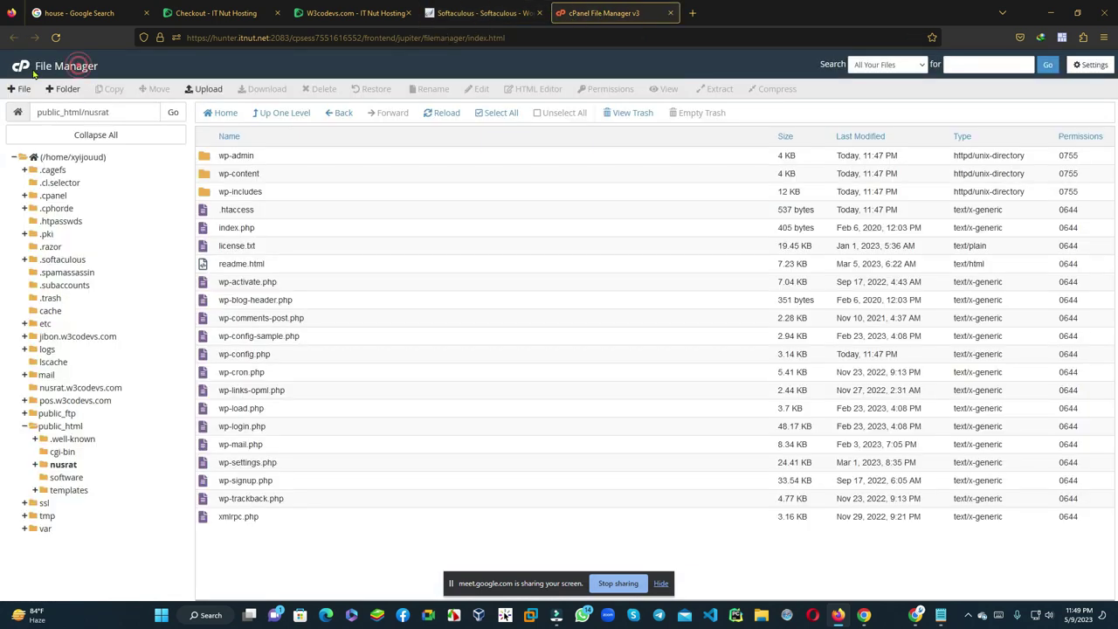
{"action": "left_click", "coordinate": [26, 67]}
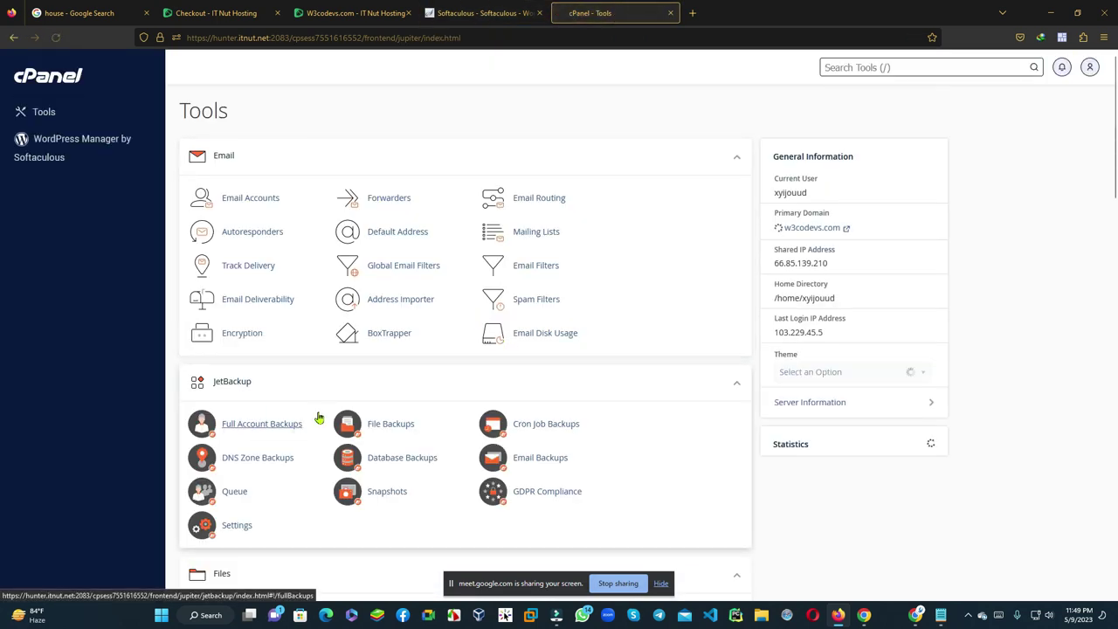
Step: In WordPress Manager, expand the nusrat installation and open its removal form
{"action": "scroll", "coordinate": [320, 417], "scroll_direction": "down", "scroll_amount": 12}
{"action": "scroll", "coordinate": [320, 417], "scroll_direction": "down", "scroll_amount": 2}
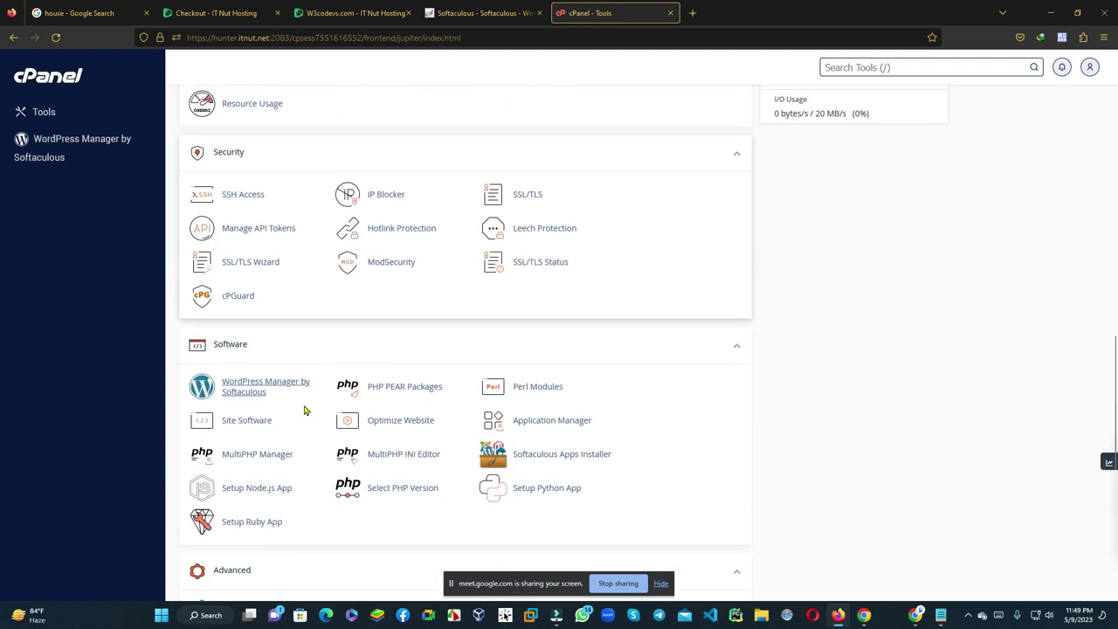
{"action": "left_click", "coordinate": [237, 392]}
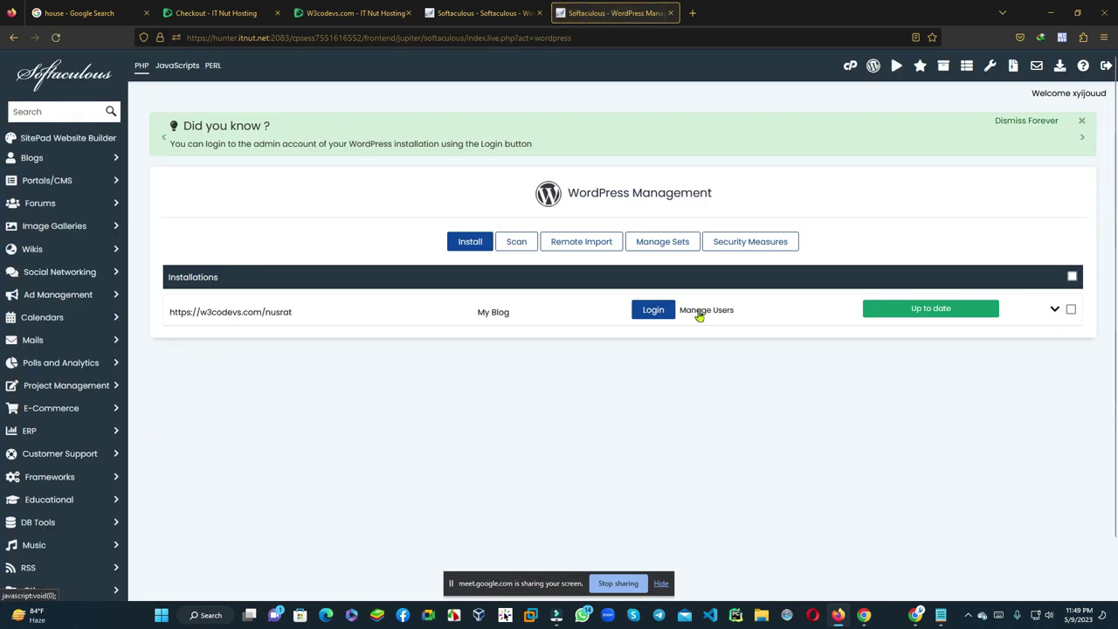
{"action": "left_click", "coordinate": [1055, 309]}
{"action": "scroll", "coordinate": [1055, 310], "scroll_direction": "down", "scroll_amount": 3}
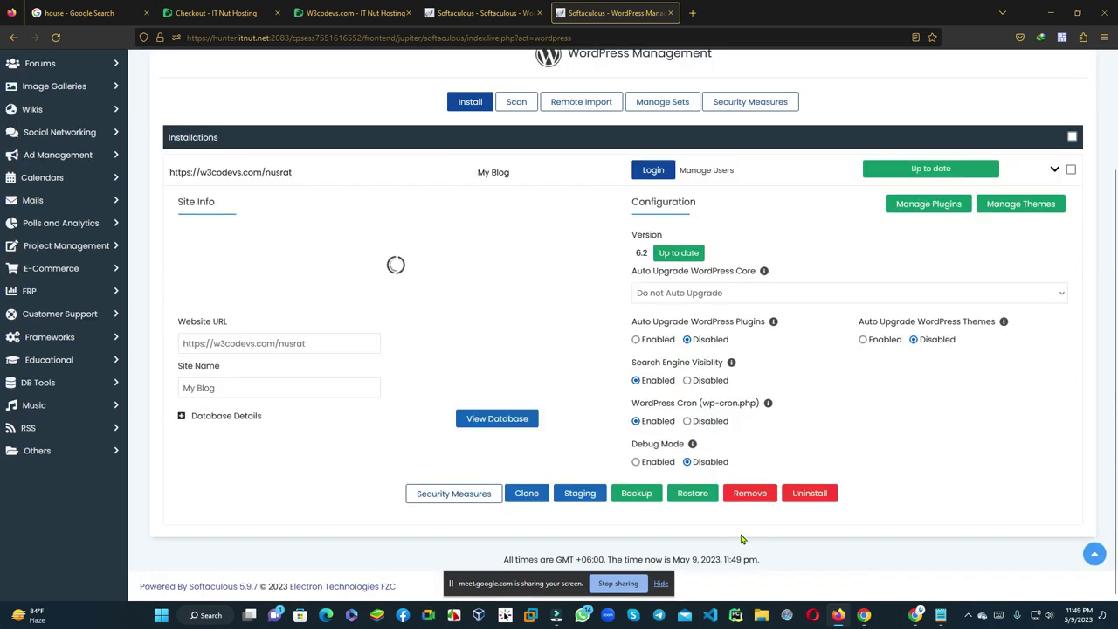
{"action": "left_click", "coordinate": [750, 493]}
{"action": "scroll", "coordinate": [724, 444], "scroll_direction": "down", "scroll_amount": 3}
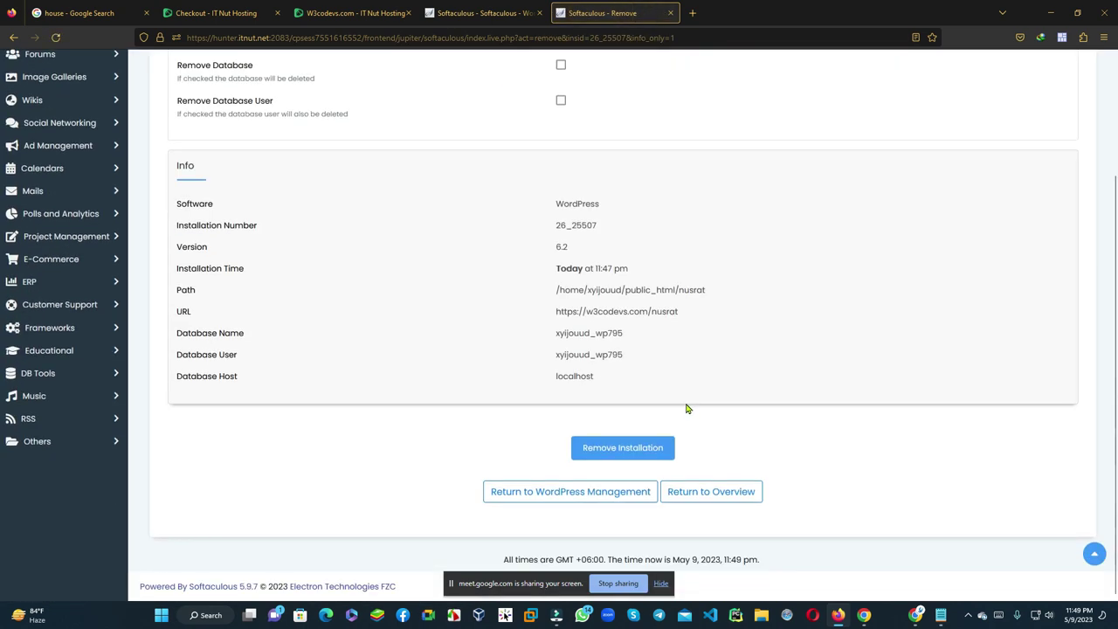
{"action": "left_click", "coordinate": [600, 458]}
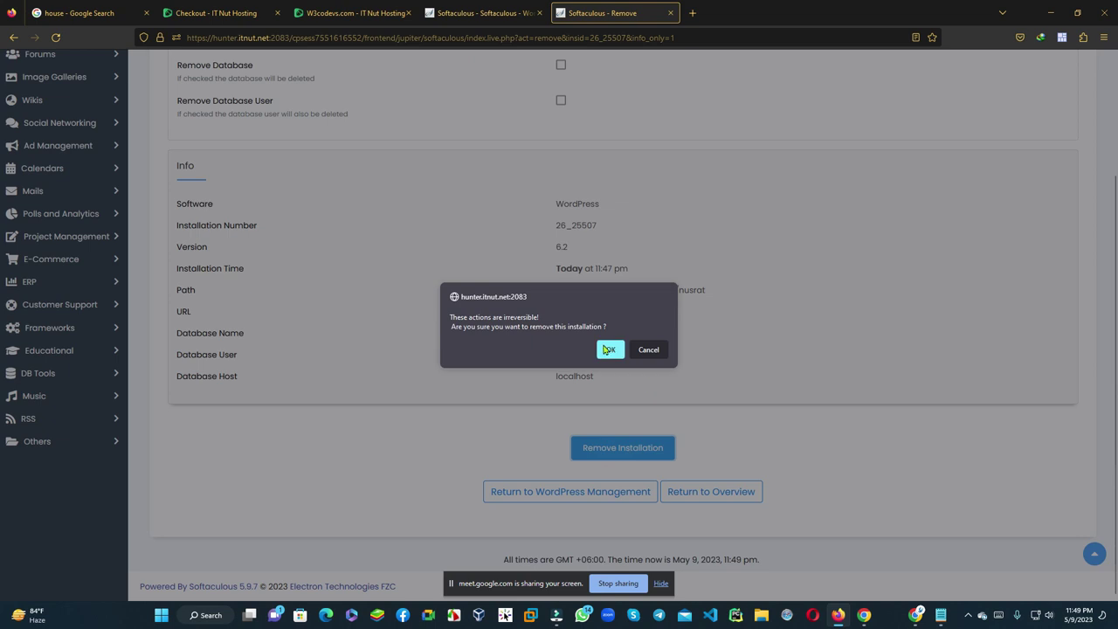
{"action": "left_click", "coordinate": [648, 349]}
Step: Remove the installation along with its directory, database and database user, confirming with OK
{"action": "scroll", "coordinate": [574, 270], "scroll_direction": "up", "scroll_amount": 2}
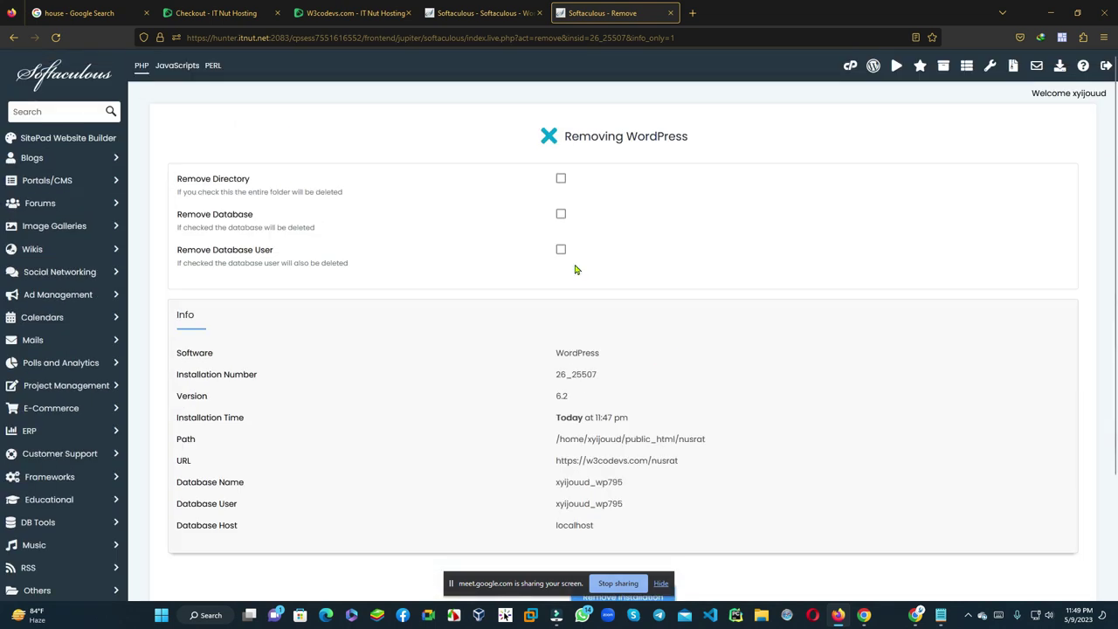
{"action": "left_click", "coordinate": [561, 177]}
{"action": "left_click", "coordinate": [561, 178]}
{"action": "left_click", "coordinate": [561, 215]}
{"action": "left_click", "coordinate": [561, 249]}
{"action": "scroll", "coordinate": [624, 292], "scroll_direction": "down", "scroll_amount": 2}
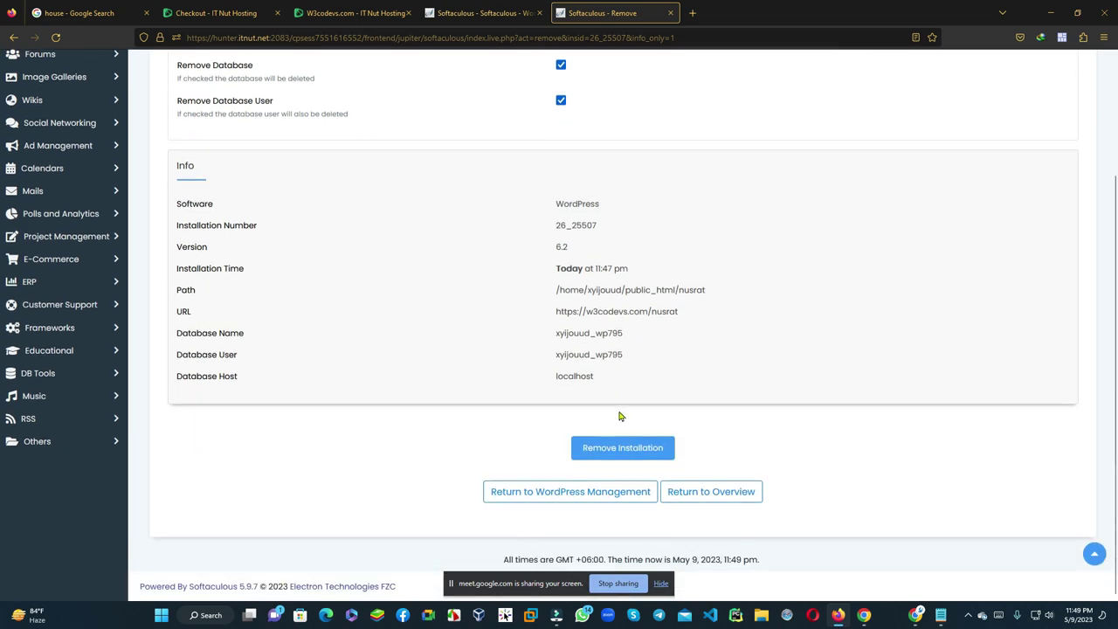
{"action": "left_click", "coordinate": [613, 449]}
{"action": "left_click", "coordinate": [609, 349]}
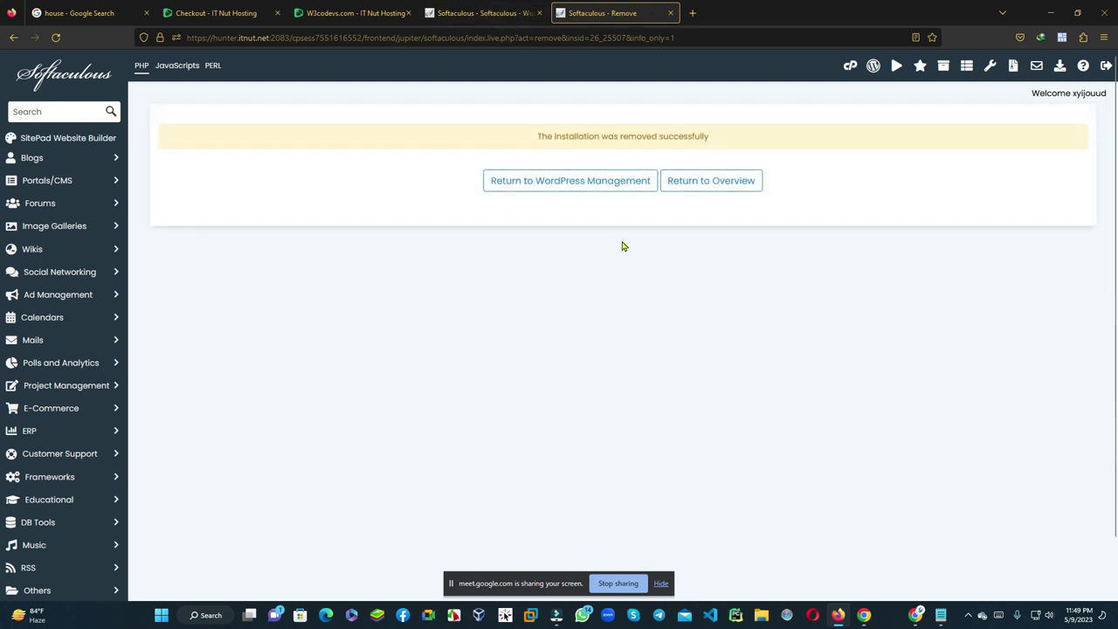
Step: Switch between the Softaculous tabs and return to the WordPress install-success page
{"action": "left_click", "coordinate": [70, 77]}
{"action": "key", "text": "ctrl+Page_Up"}
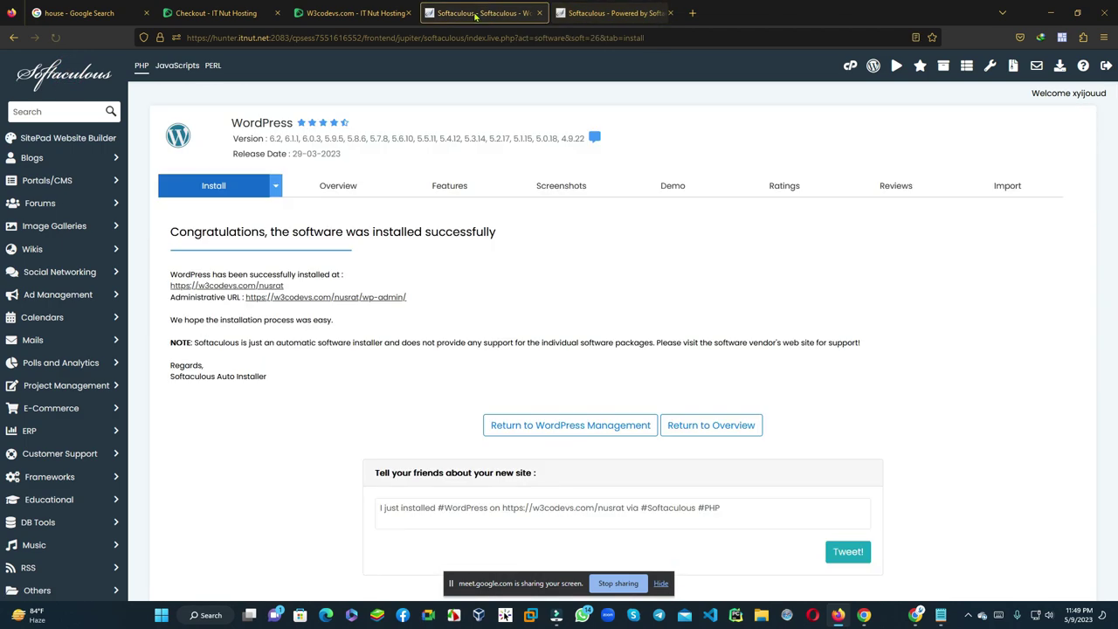
{"action": "key", "text": "ctrl+Page_Down"}
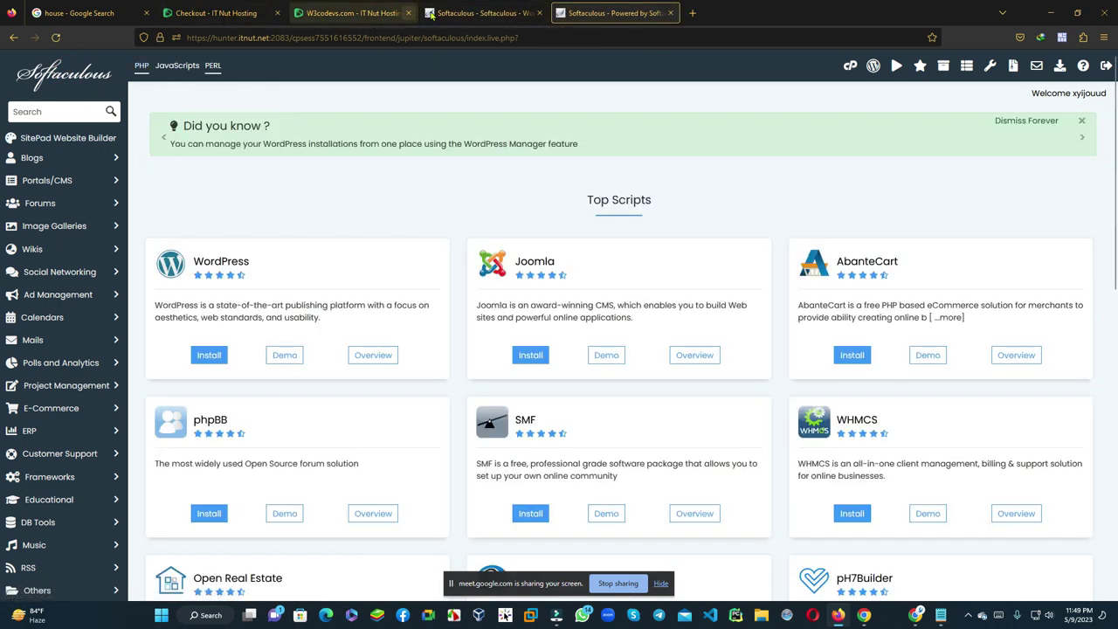
{"action": "left_click", "coordinate": [454, 10]}
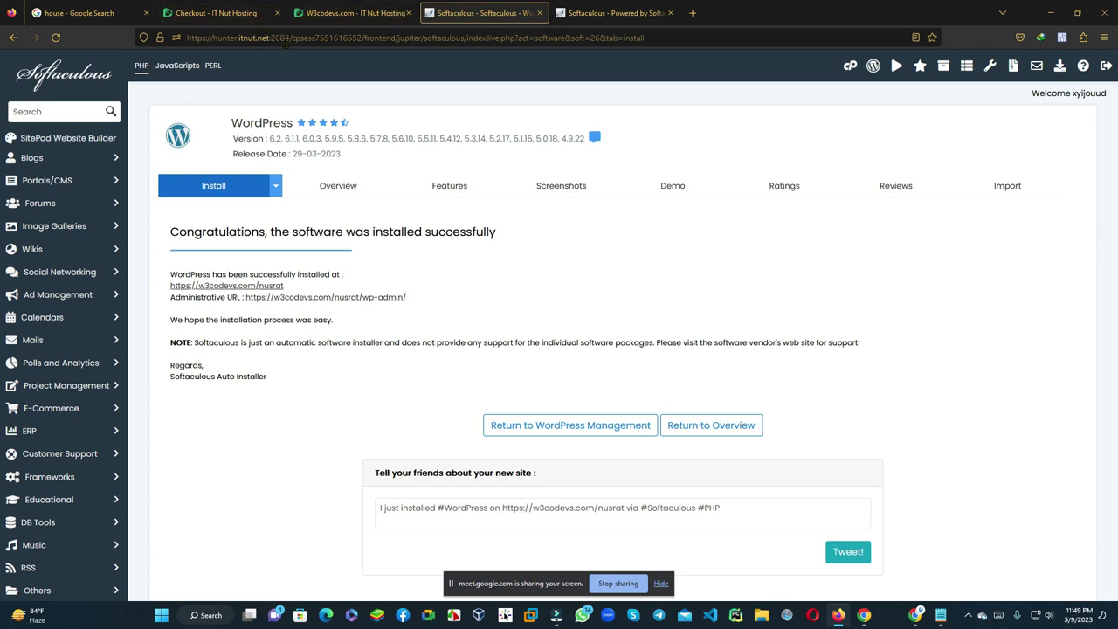
Step: Shorten the page address to the bare server address and load it
{"action": "left_click_drag", "start_coordinate": [272, 37], "coordinate": [749, 61]}
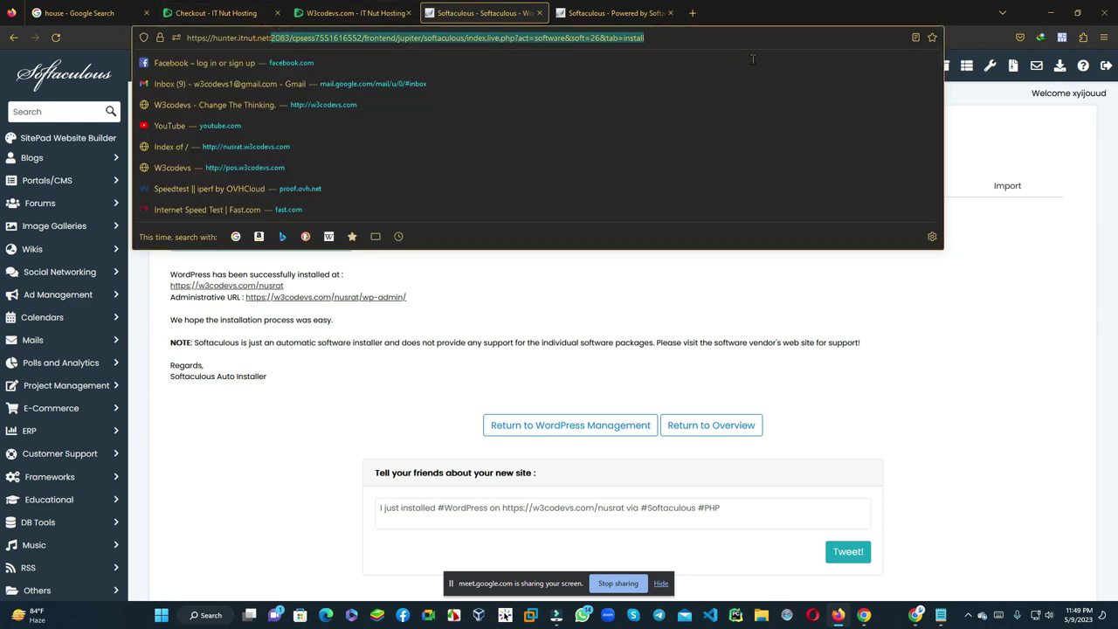
{"action": "key", "text": "BackSpace"}
{"action": "key", "text": "Return"}
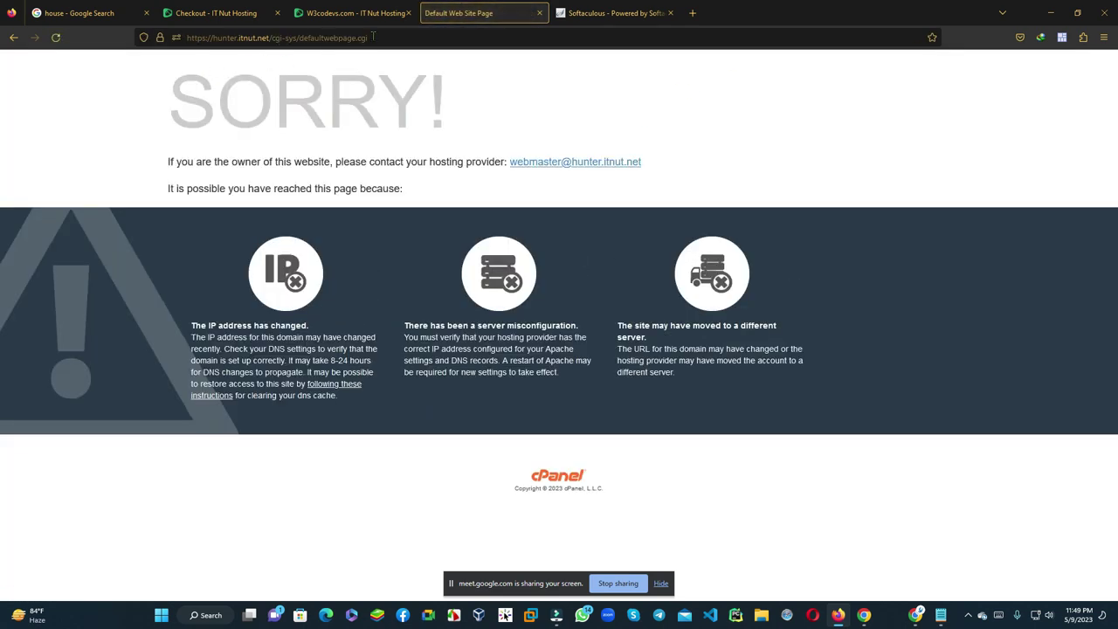
{"action": "left_click", "coordinate": [373, 36]}
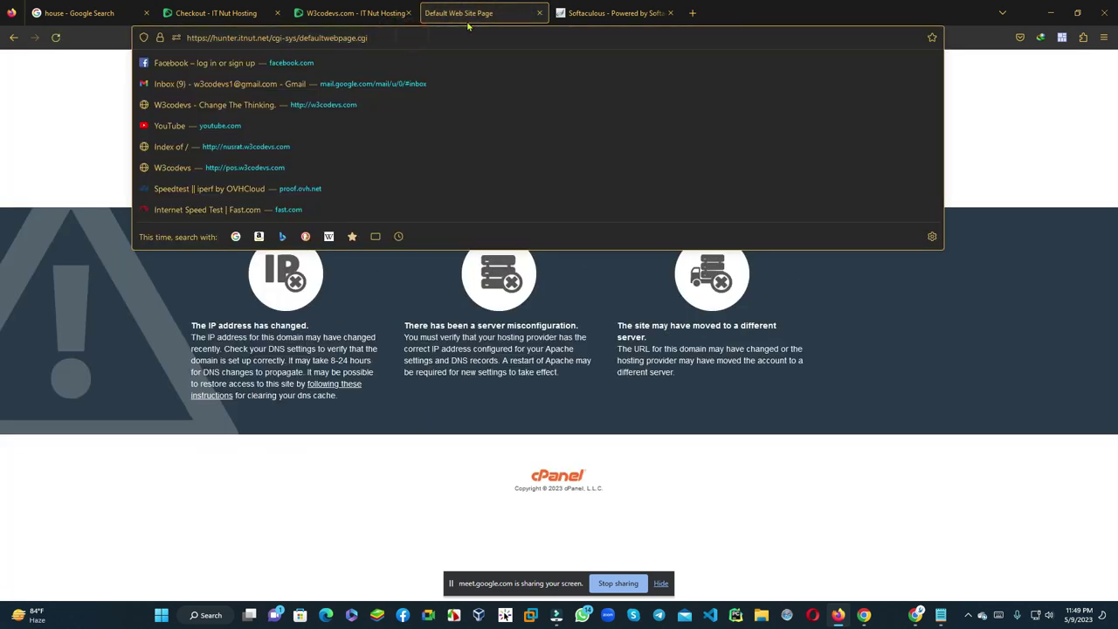
Step: Step back through the install and MySQL Databases pages to the cPanel Tools page's Files section
{"action": "left_click", "coordinate": [14, 37]}
{"action": "left_click", "coordinate": [14, 37]}
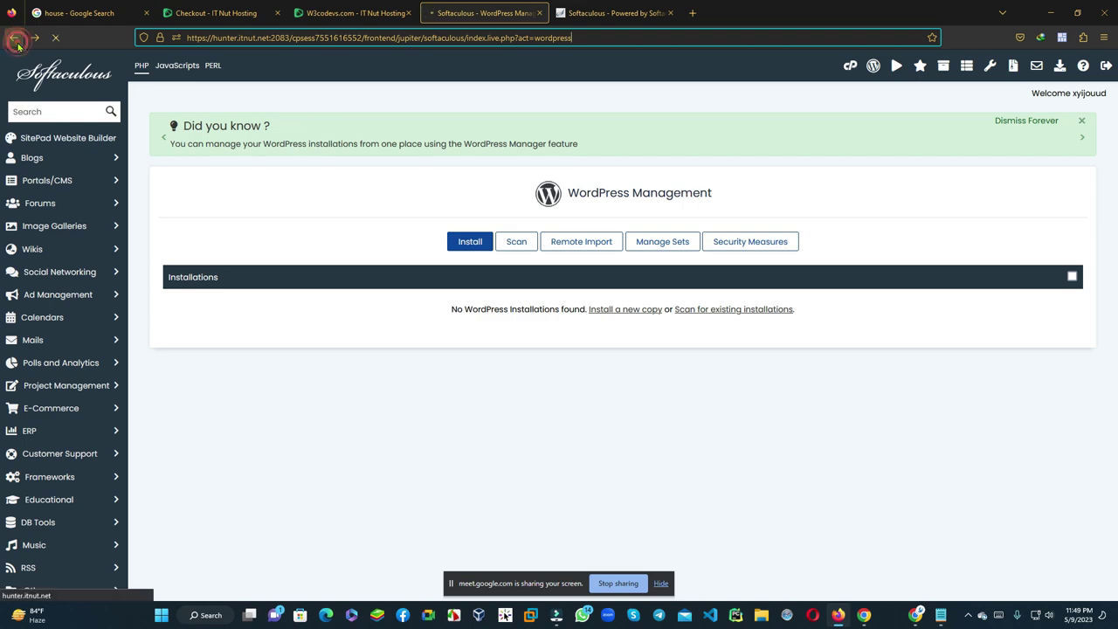
{"action": "left_click", "coordinate": [14, 38]}
{"action": "left_click", "coordinate": [14, 37]}
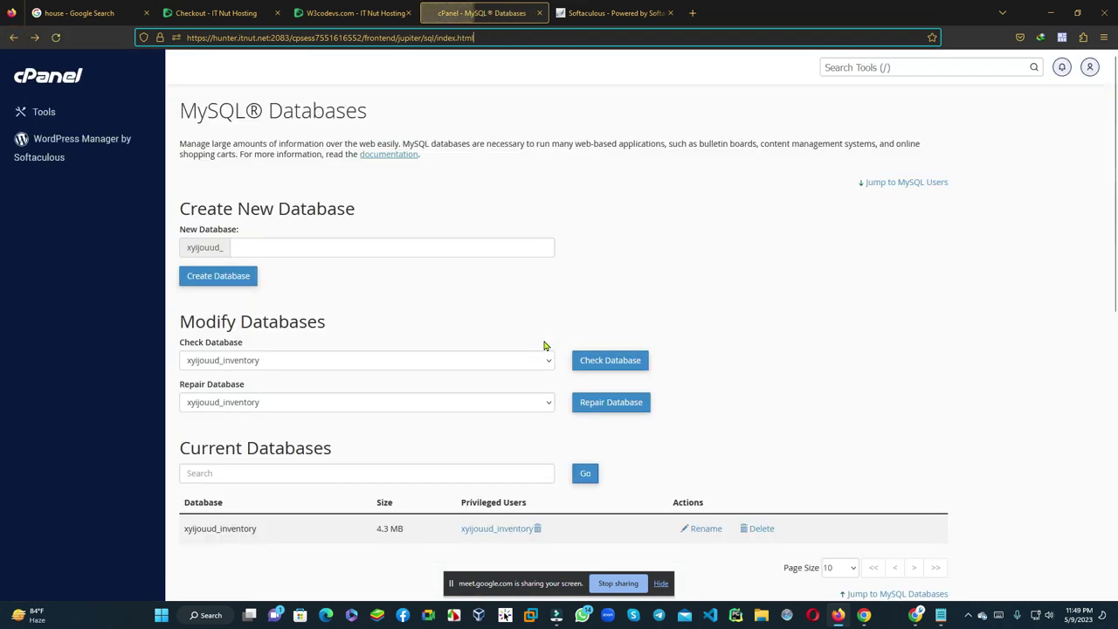
{"action": "left_click", "coordinate": [14, 37]}
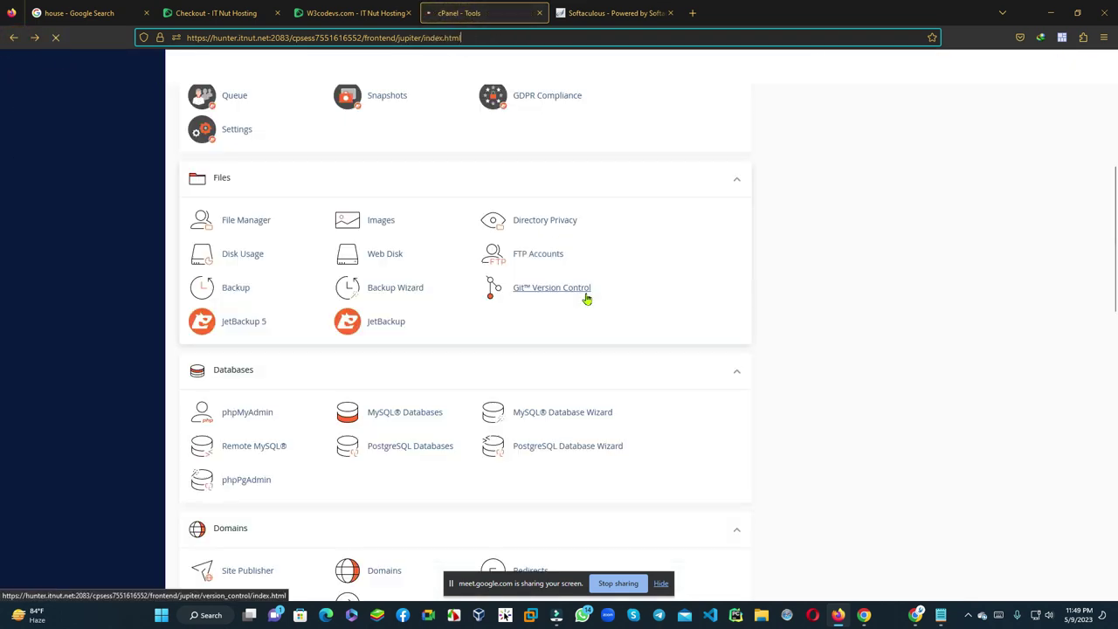
{"action": "scroll", "coordinate": [589, 297], "scroll_direction": "up", "scroll_amount": 5}
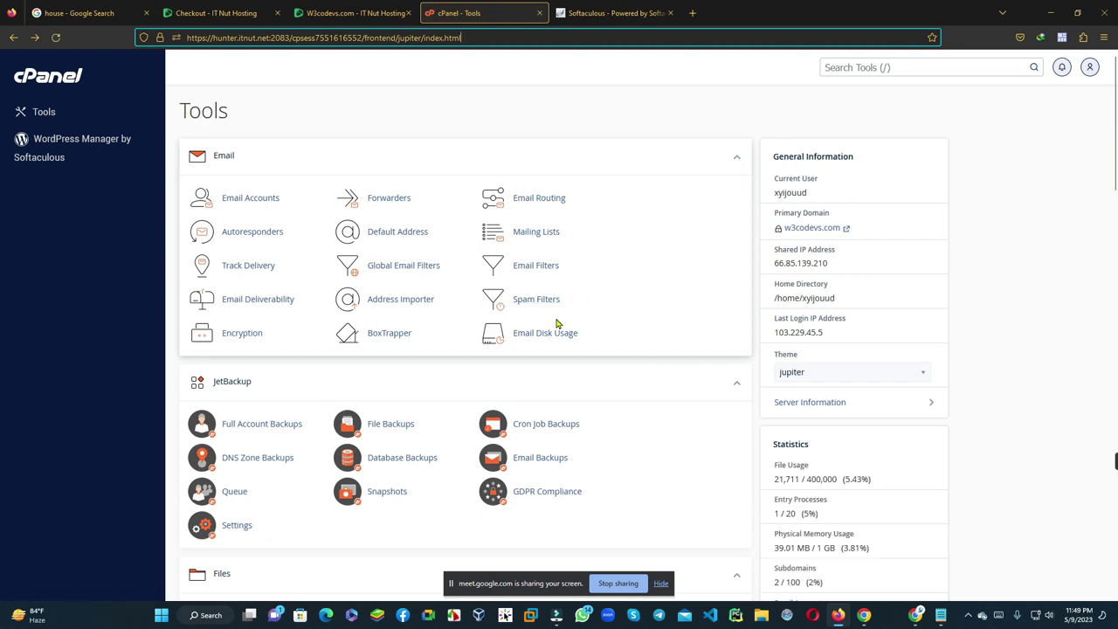
{"action": "scroll", "coordinate": [631, 373], "scroll_direction": "down", "scroll_amount": 1}
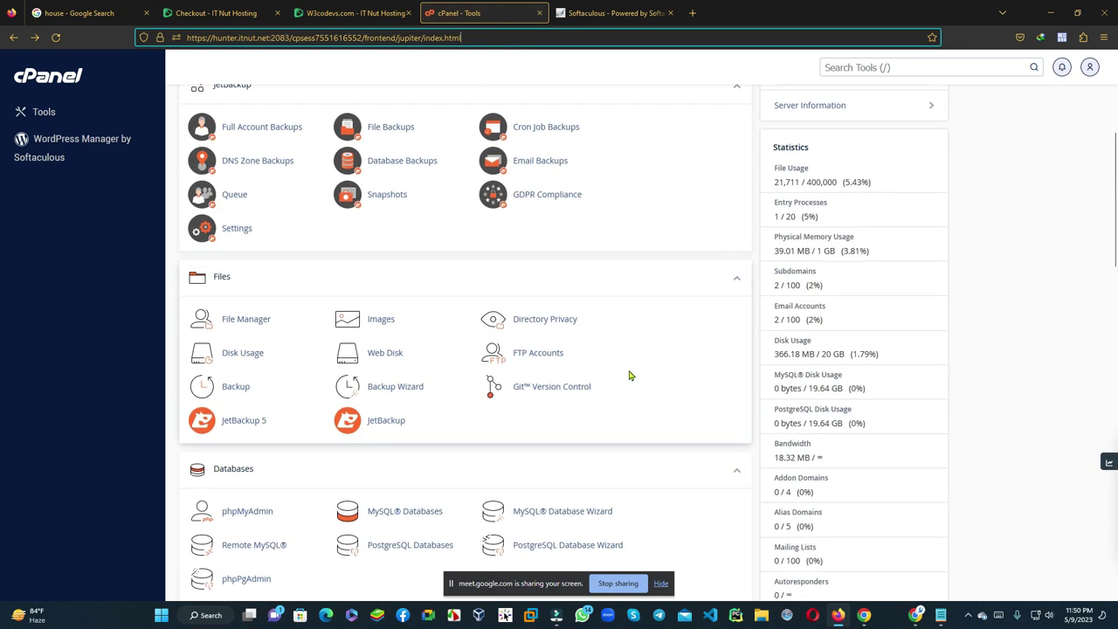
{"action": "scroll", "coordinate": [629, 371], "scroll_direction": "up", "scroll_amount": 4}
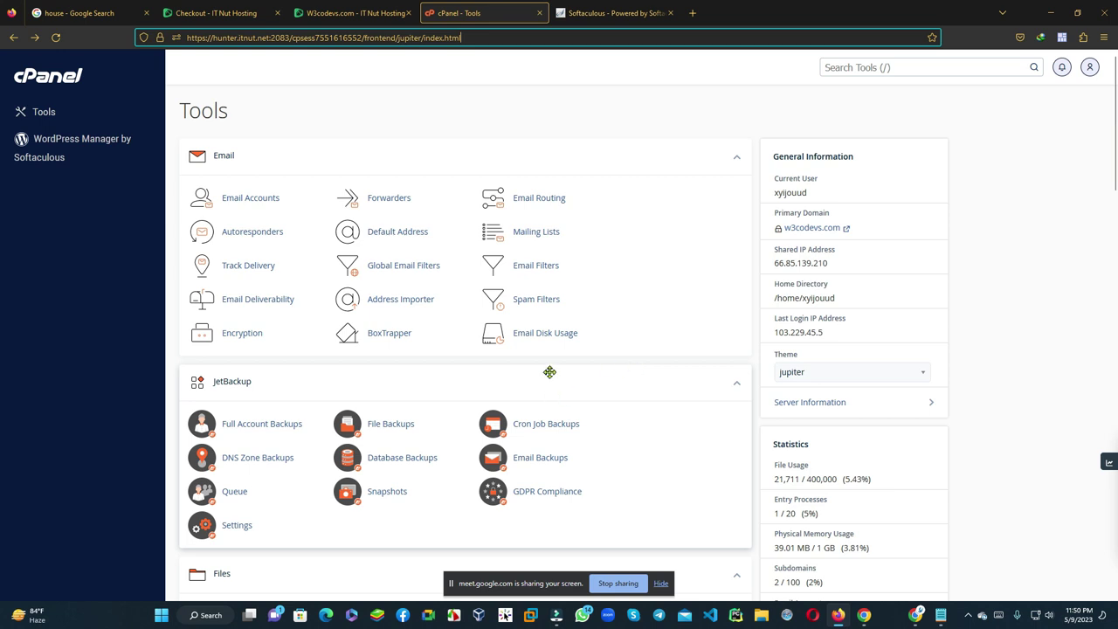
{"action": "scroll", "coordinate": [572, 358], "scroll_direction": "down", "scroll_amount": 4}
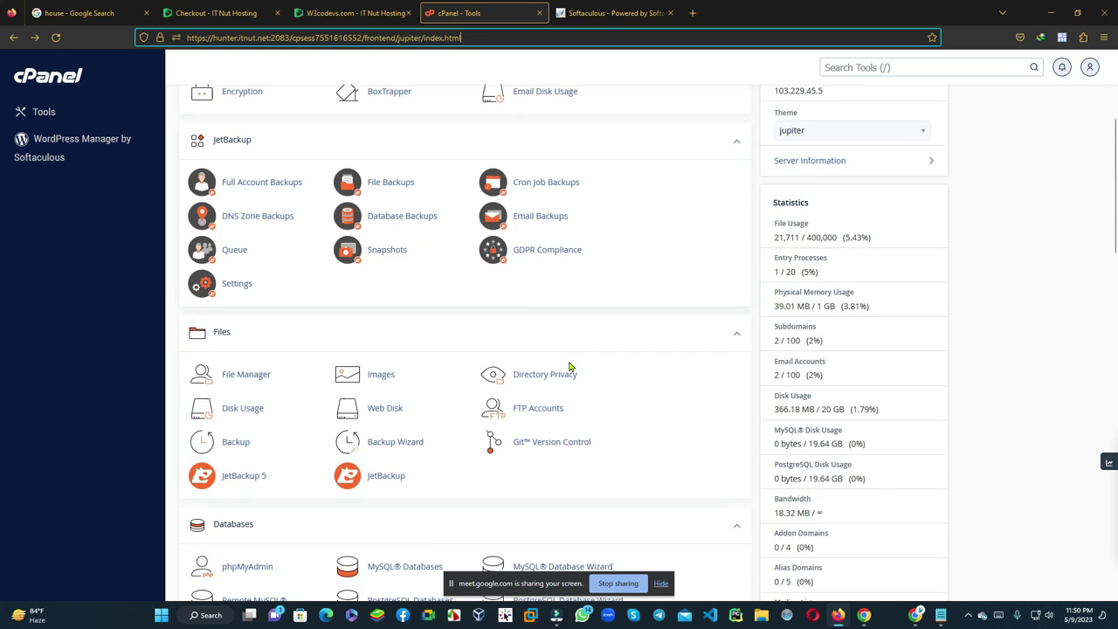
{"action": "left_click", "coordinate": [248, 231]}
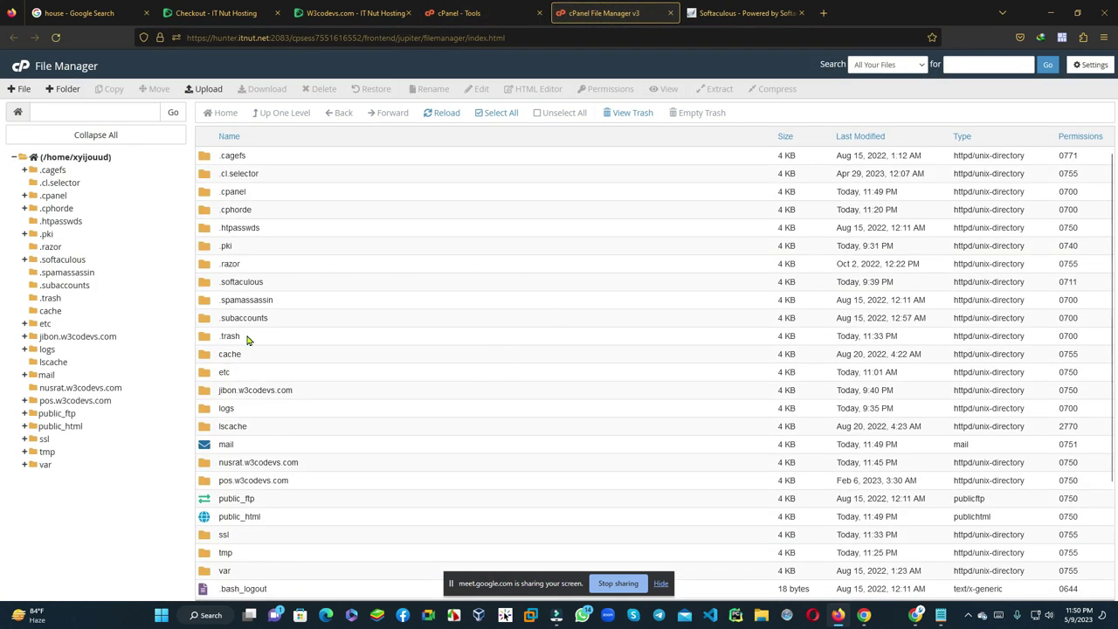
{"action": "left_click", "coordinate": [87, 339]}
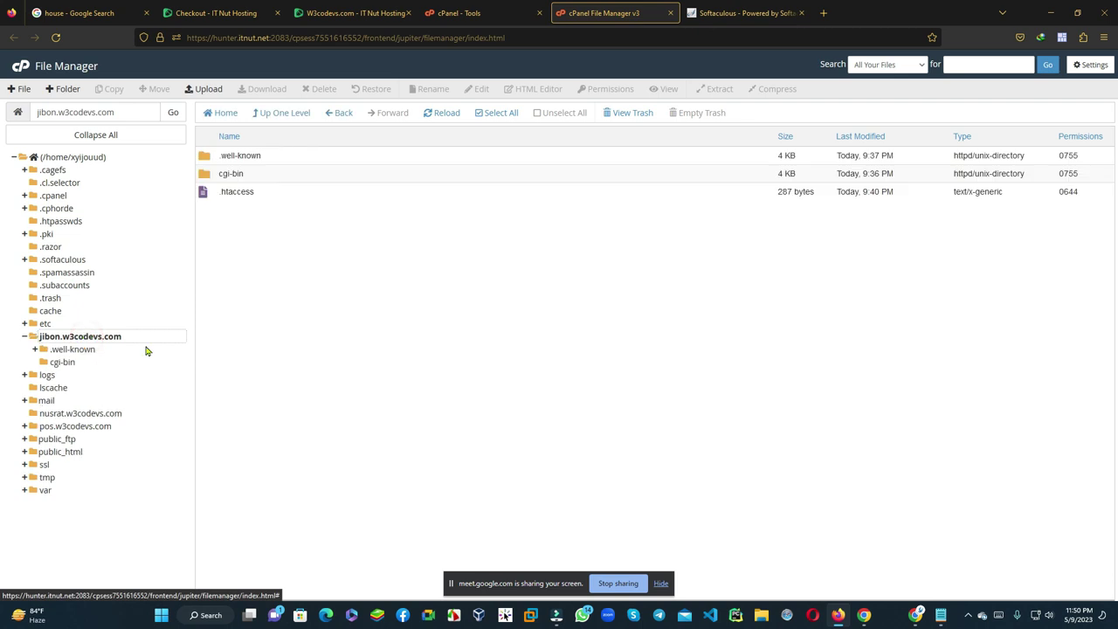
{"action": "left_click_drag", "start_coordinate": [274, 219], "coordinate": [305, 174]}
{"action": "left_click", "coordinate": [274, 213]}
{"action": "triple_click", "coordinate": [278, 215]}
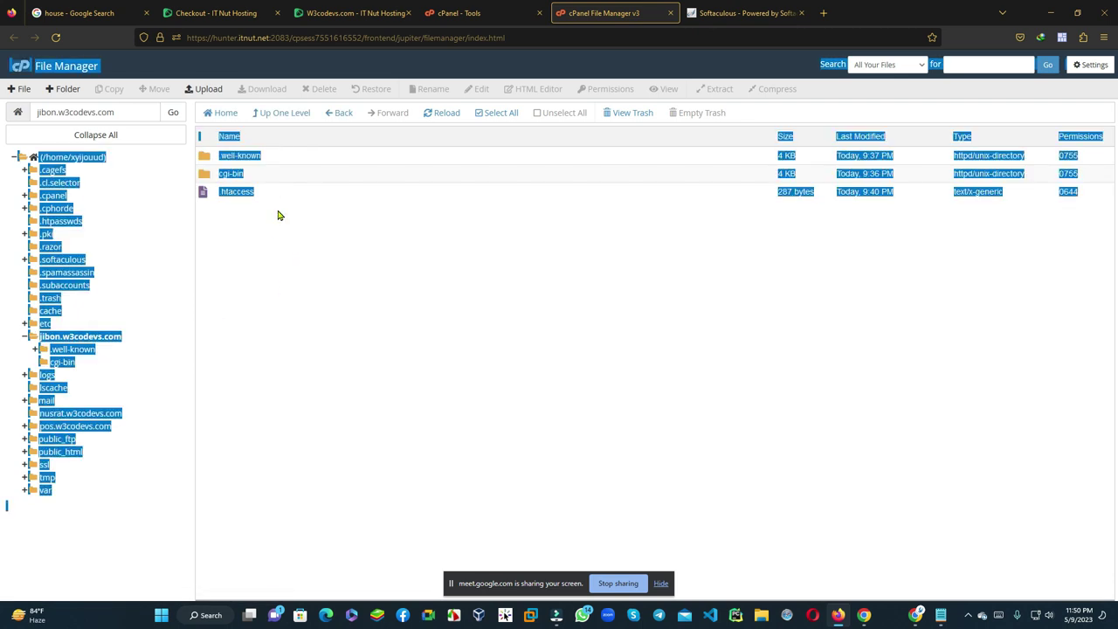
{"action": "left_click", "coordinate": [311, 227]}
{"action": "left_click", "coordinate": [286, 159]}
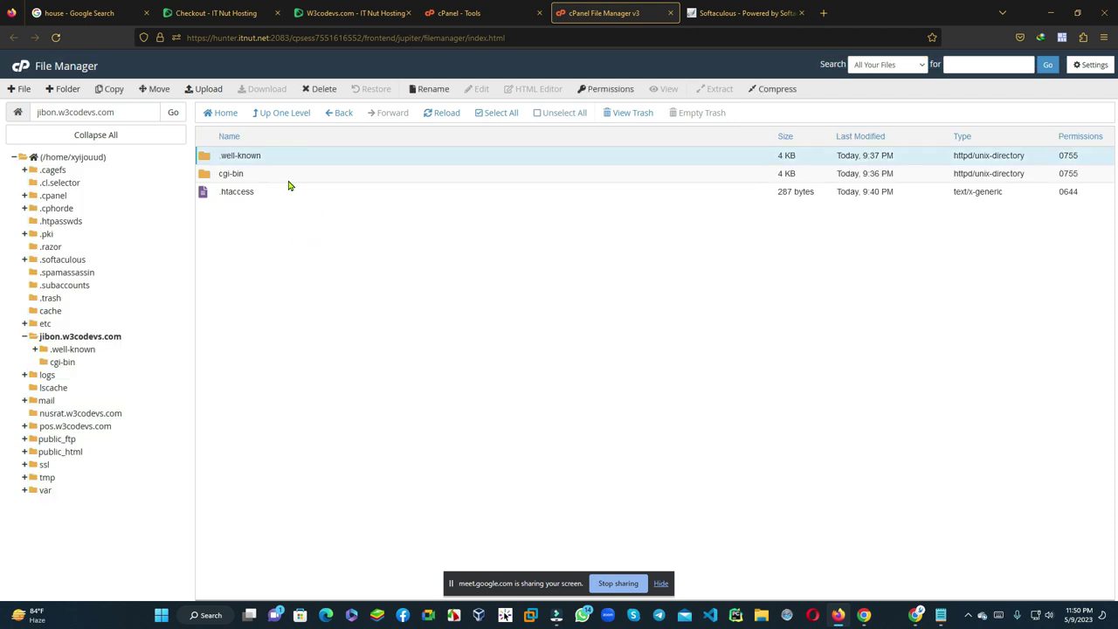
{"action": "left_click", "coordinate": [289, 178]}
{"action": "left_click", "coordinate": [297, 159], "text": "ctrl"}
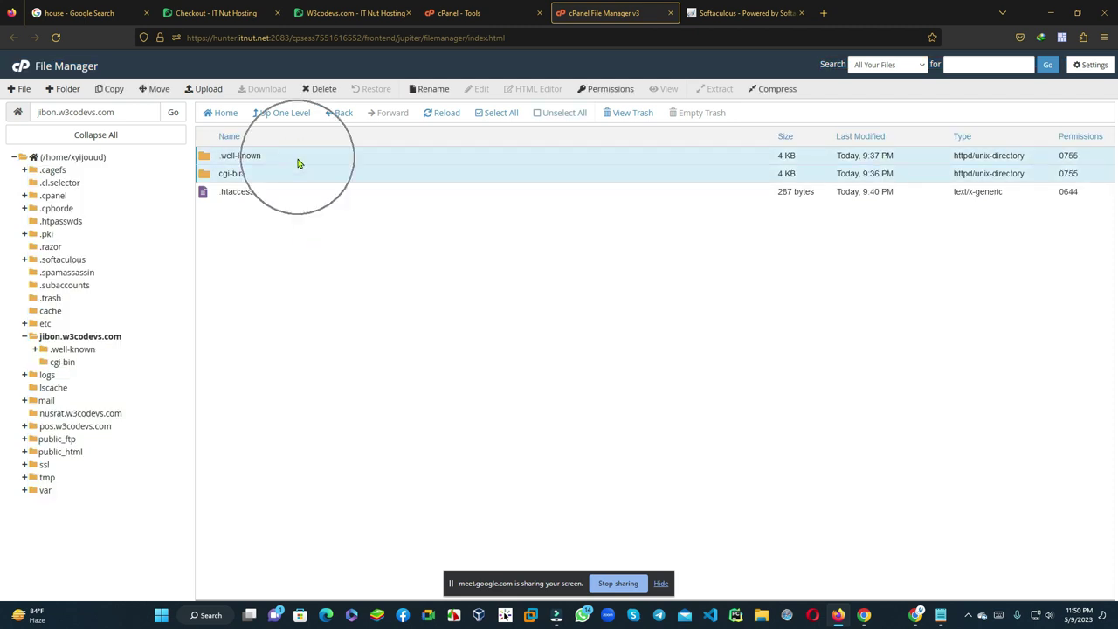
{"action": "left_click", "coordinate": [85, 413]}
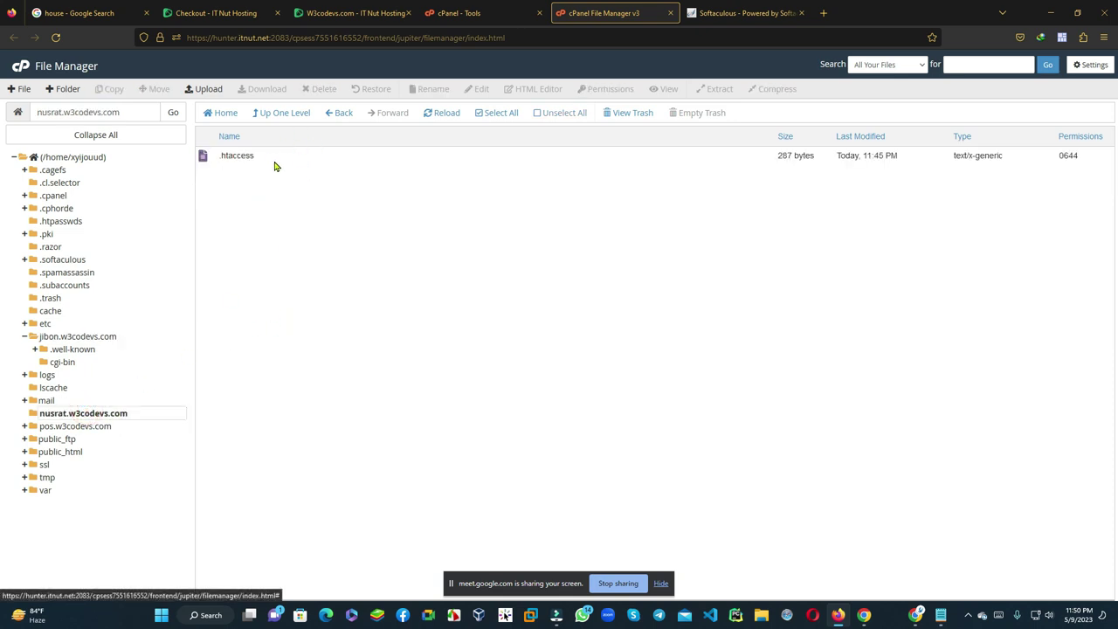
{"action": "left_click", "coordinate": [107, 337]}
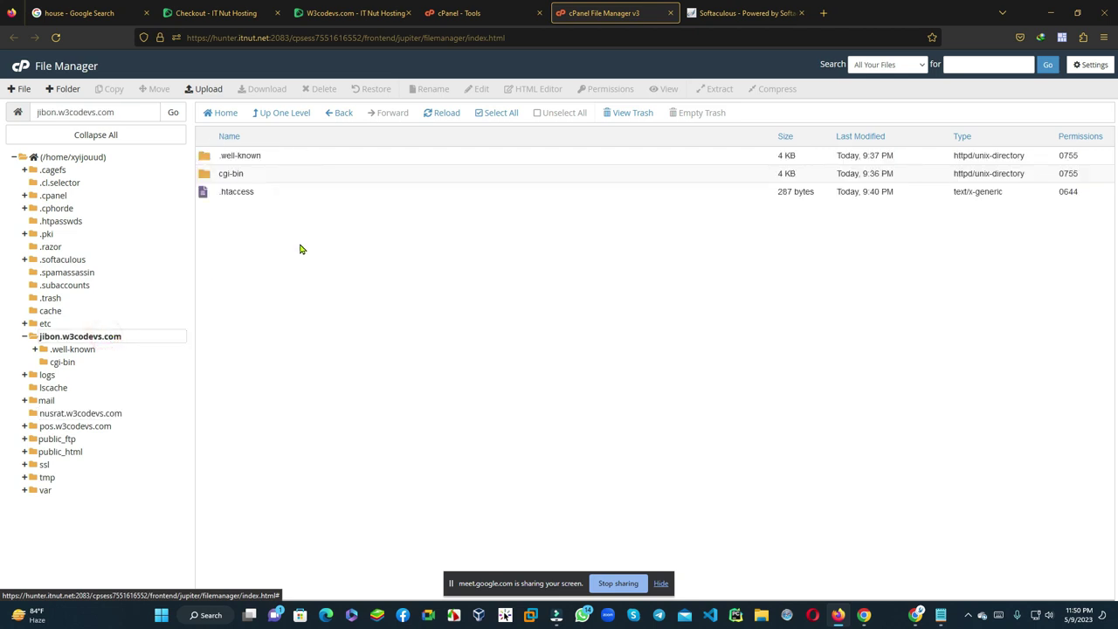
{"action": "left_click", "coordinate": [269, 158]}
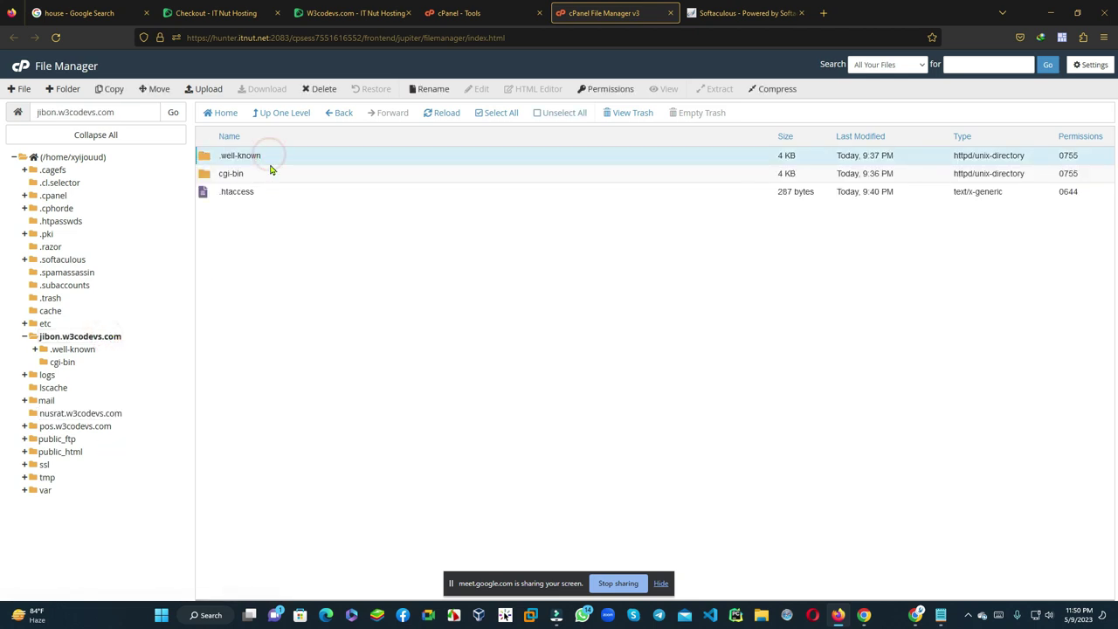
{"action": "left_click", "coordinate": [272, 178], "text": "ctrl"}
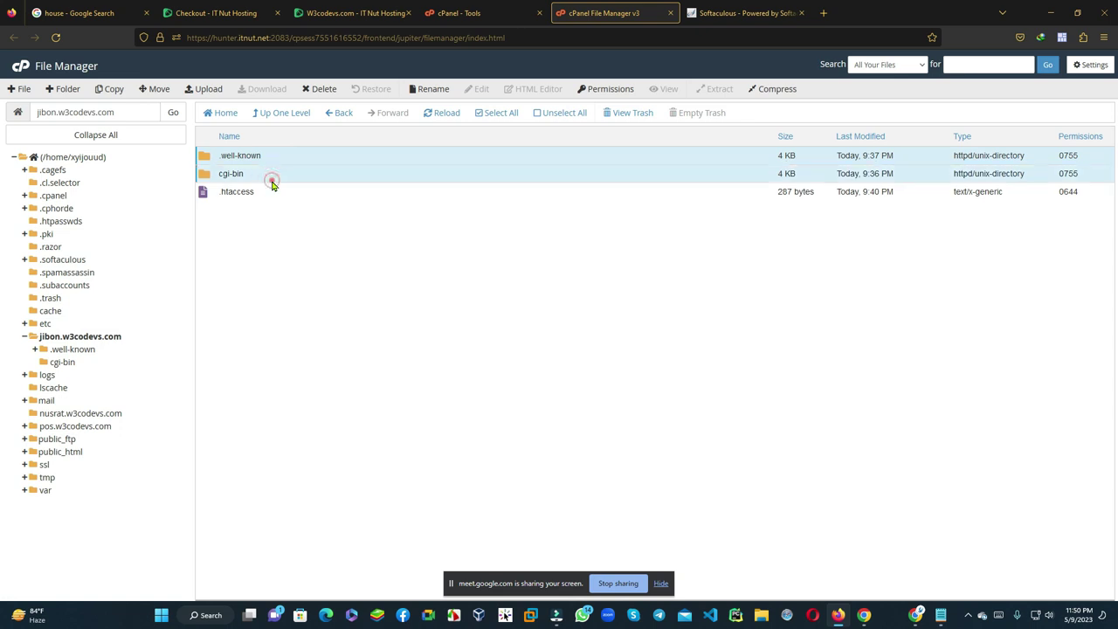
Step: Permanently delete both folders, skipping the trash, and go to the Upload page
{"action": "left_click", "coordinate": [319, 88]}
{"action": "left_click", "coordinate": [500, 336]}
{"action": "left_click", "coordinate": [648, 368]}
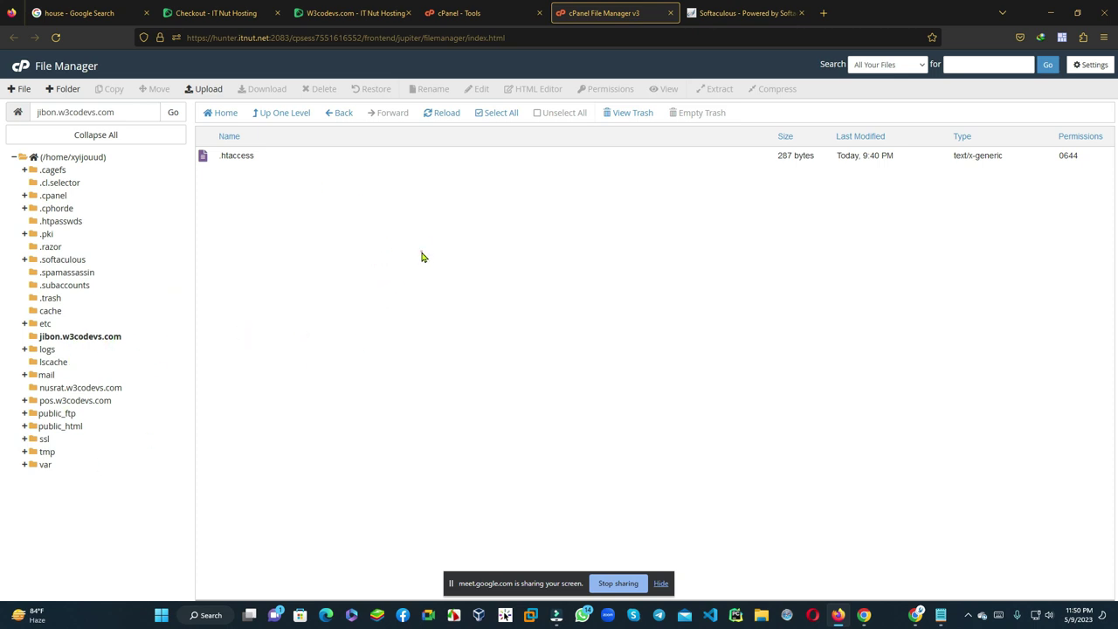
{"action": "left_click", "coordinate": [207, 90]}
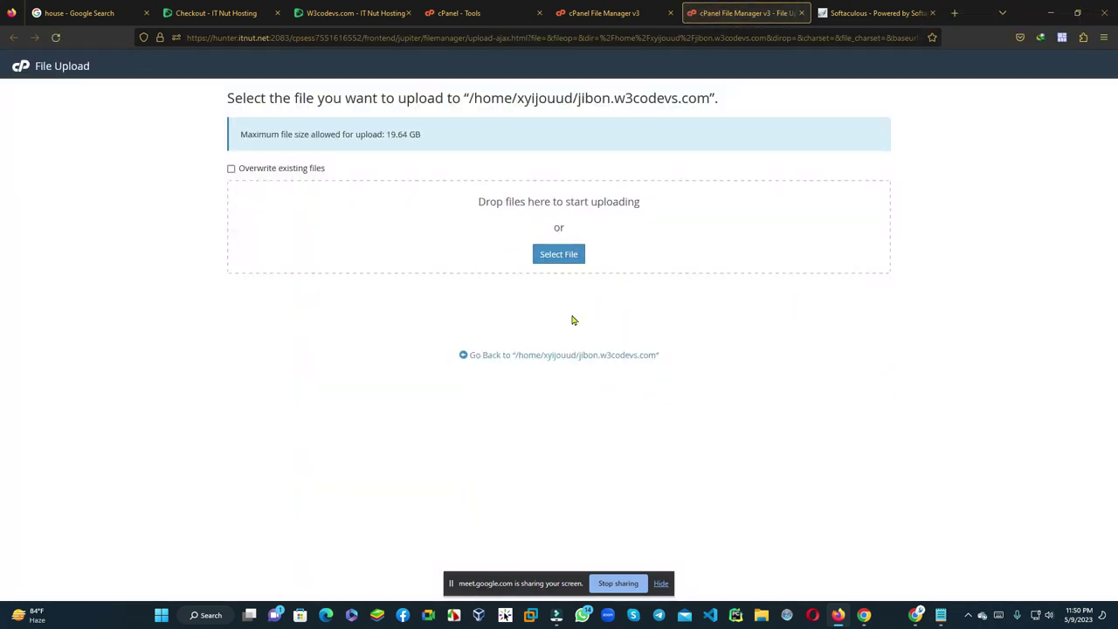
{"action": "left_click", "coordinate": [760, 615]}
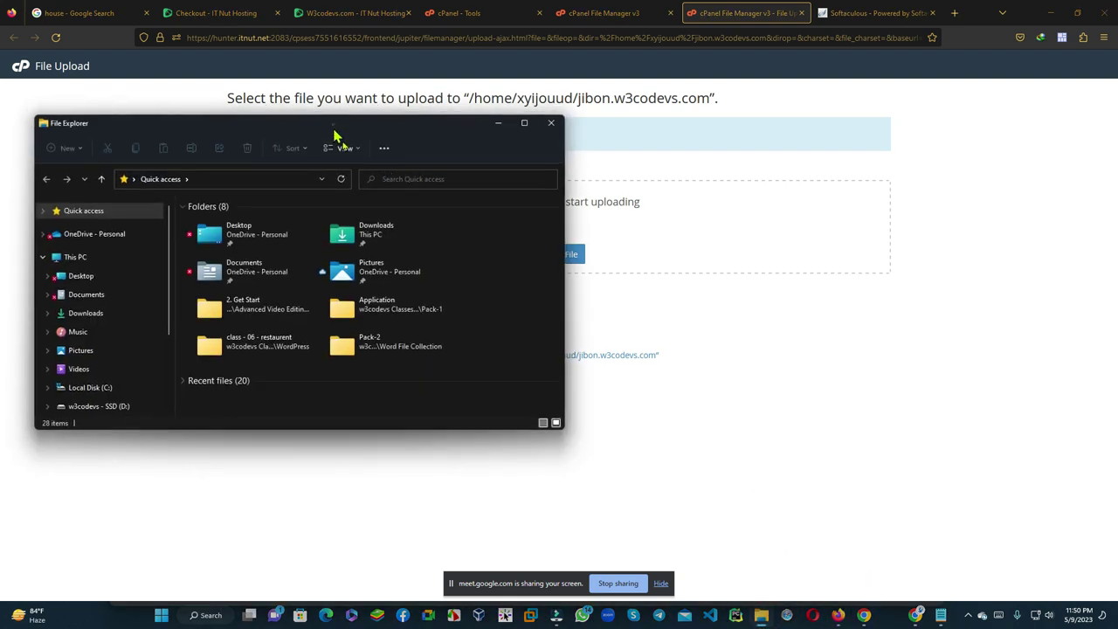
{"action": "left_click_drag", "start_coordinate": [337, 131], "coordinate": [424, 217]}
{"action": "left_click", "coordinate": [171, 345]}
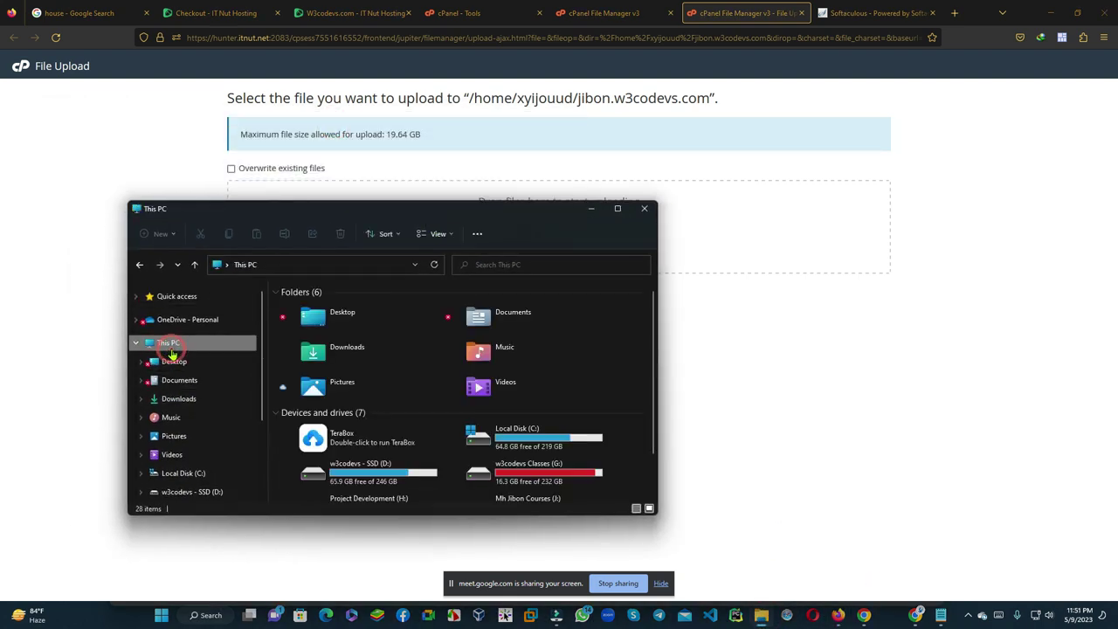
{"action": "left_click", "coordinate": [187, 360]}
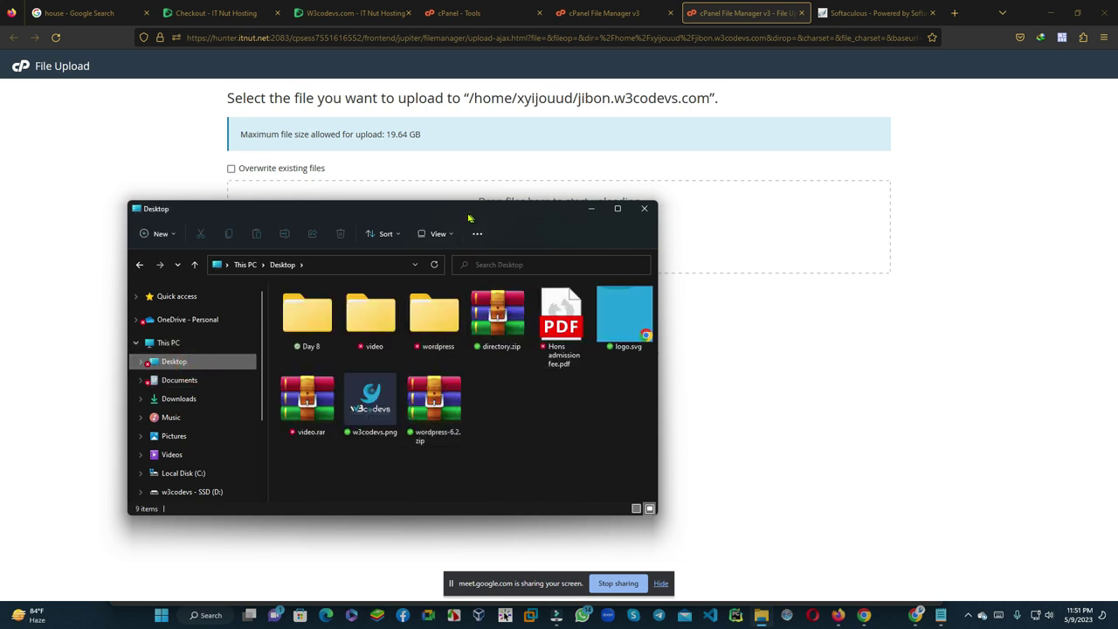
{"action": "left_click_drag", "start_coordinate": [470, 217], "coordinate": [267, 243]}
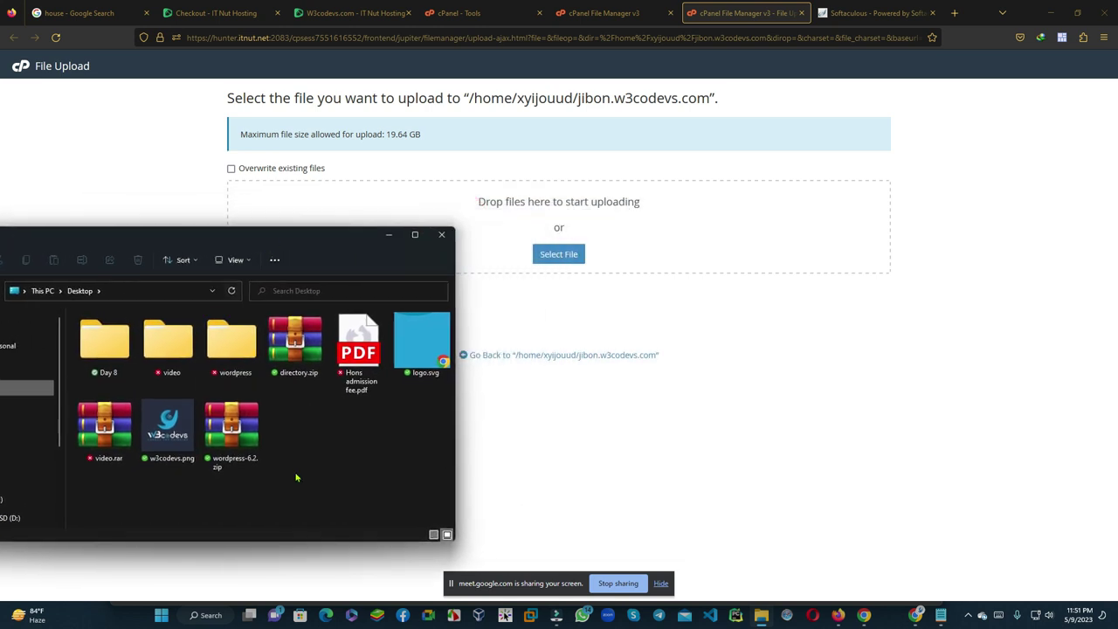
{"action": "left_click", "coordinate": [257, 439]}
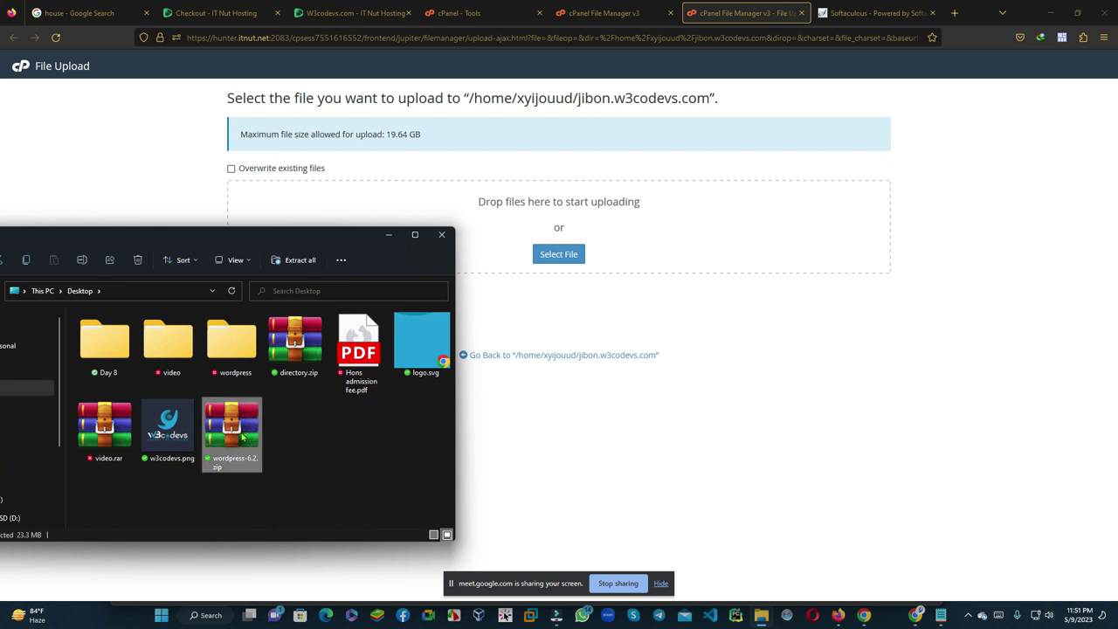
{"action": "left_click_drag", "start_coordinate": [243, 437], "coordinate": [597, 225]}
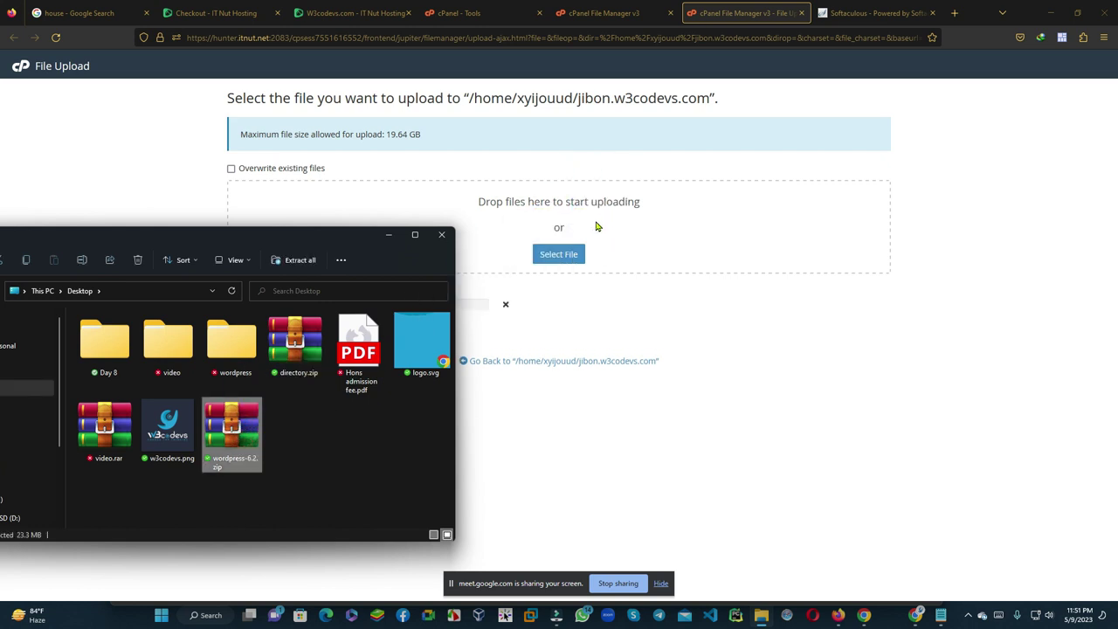
{"action": "left_click", "coordinate": [696, 356]}
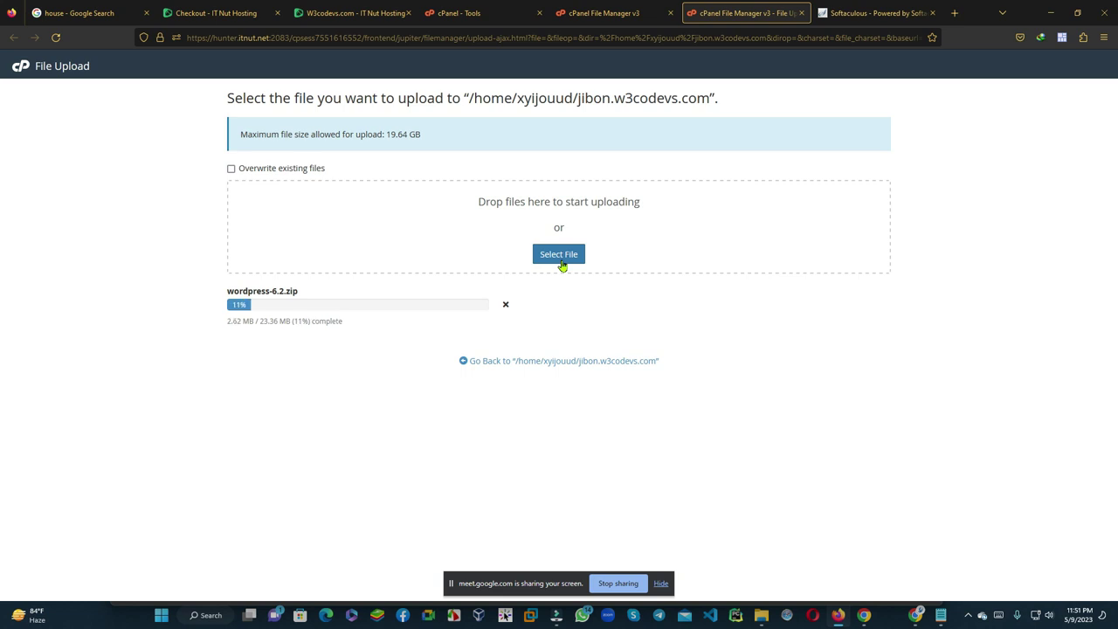
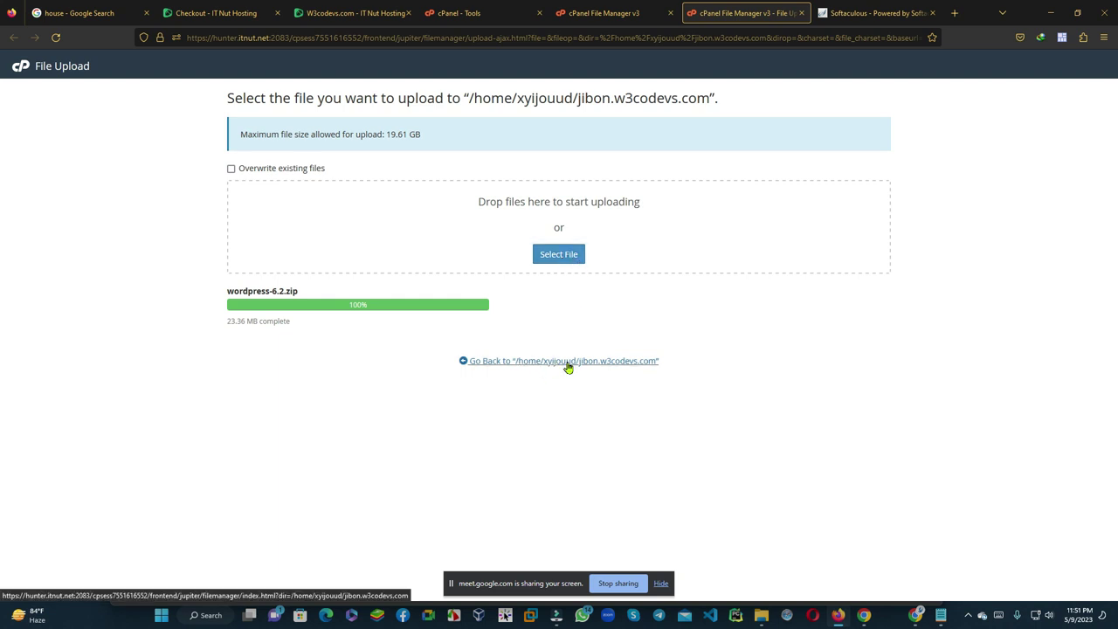
{"action": "left_click", "coordinate": [534, 366]}
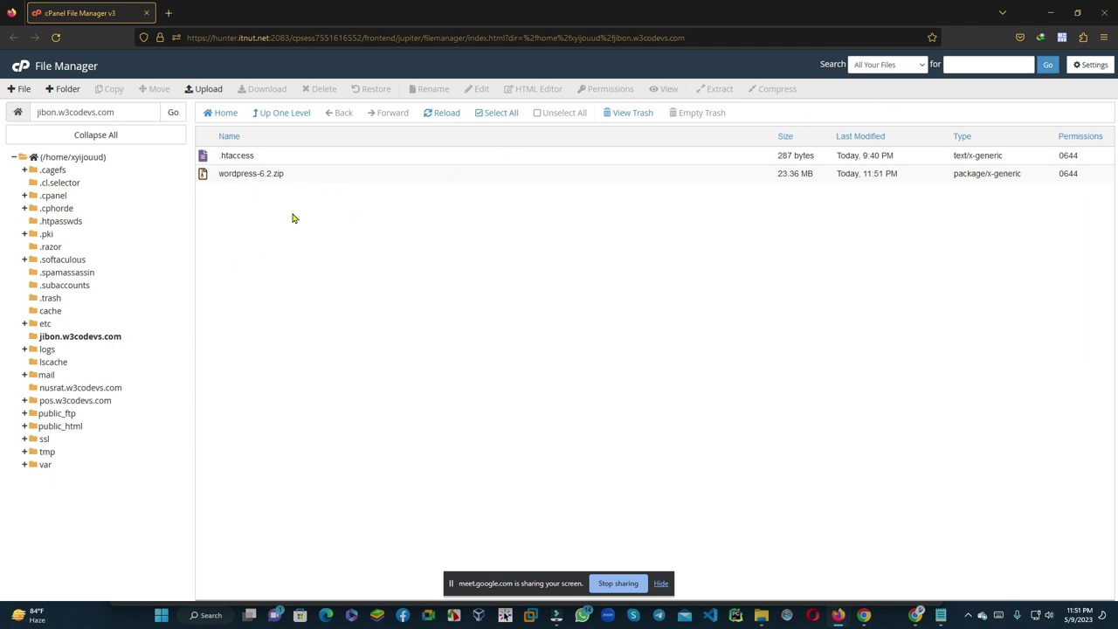
{"action": "left_click", "coordinate": [308, 179]}
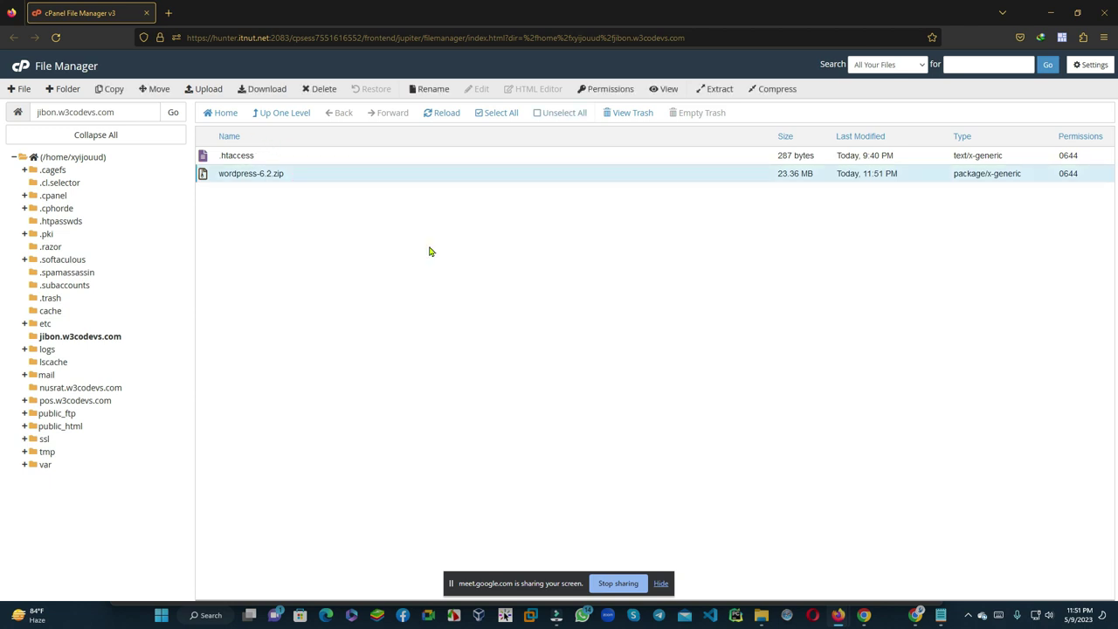
{"action": "left_click", "coordinate": [443, 116]}
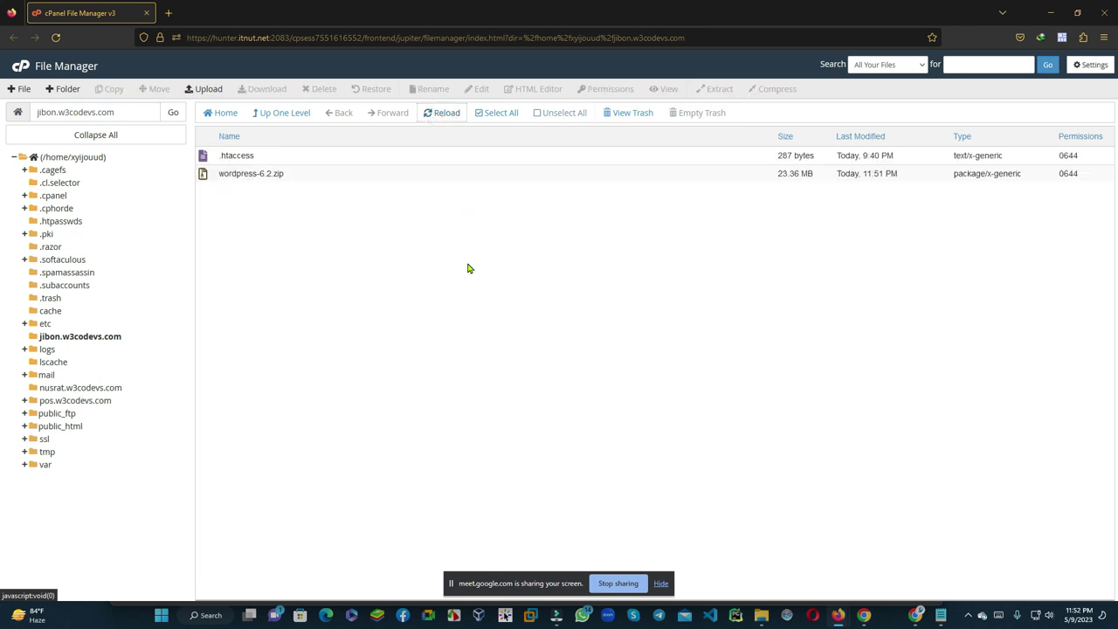
{"action": "left_click", "coordinate": [302, 178]}
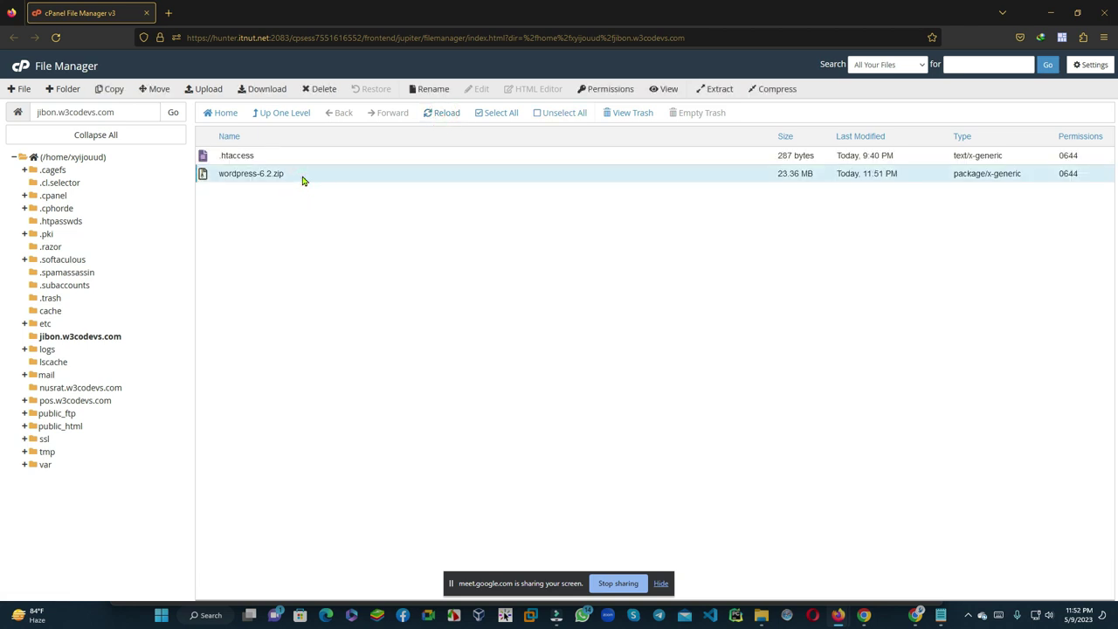
{"action": "right_click", "coordinate": [302, 177]}
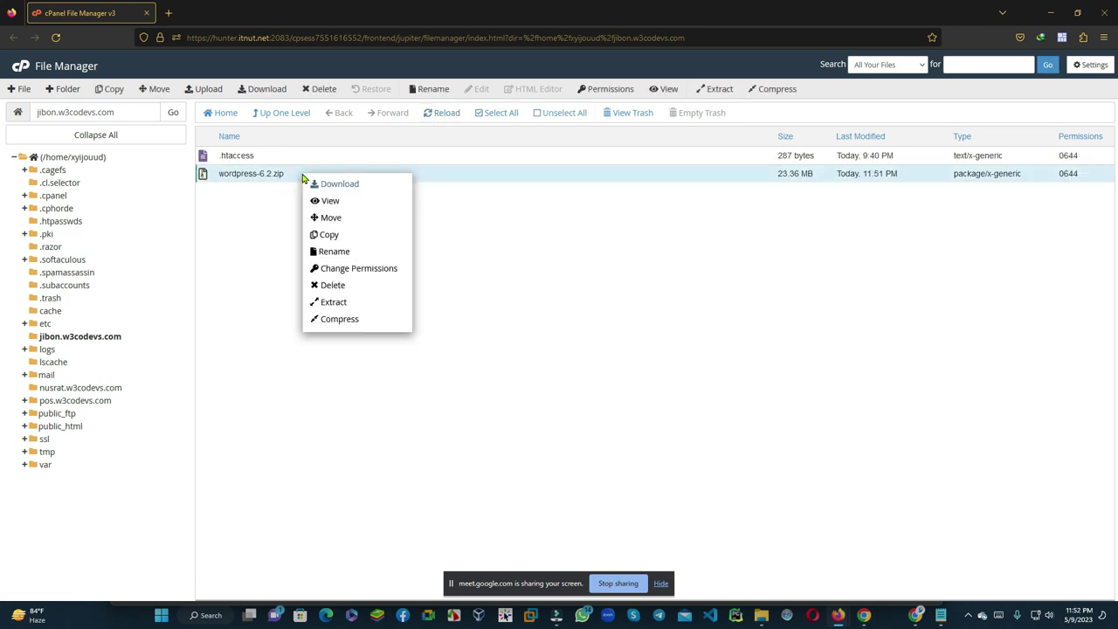
{"action": "left_click", "coordinate": [355, 303]}
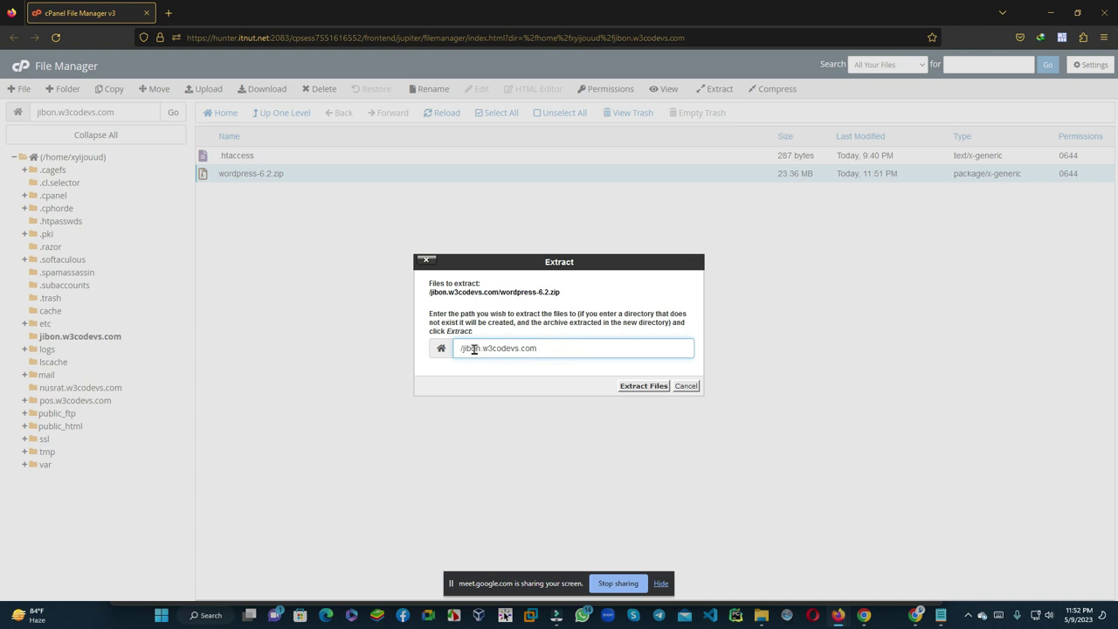
{"action": "left_click", "coordinate": [641, 386]}
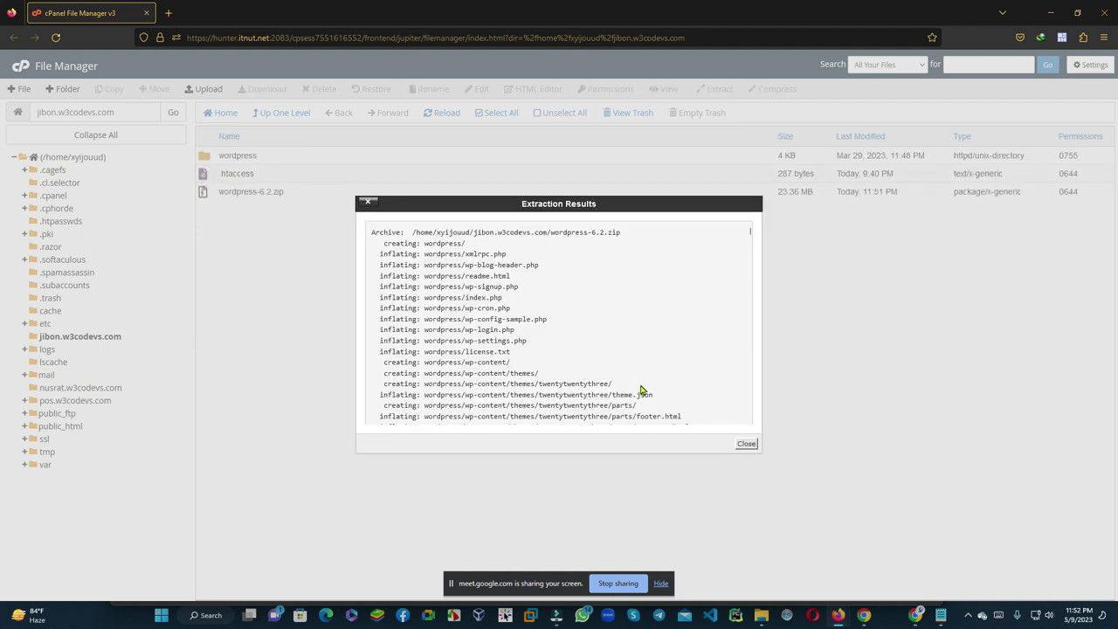
{"action": "left_click", "coordinate": [745, 444]}
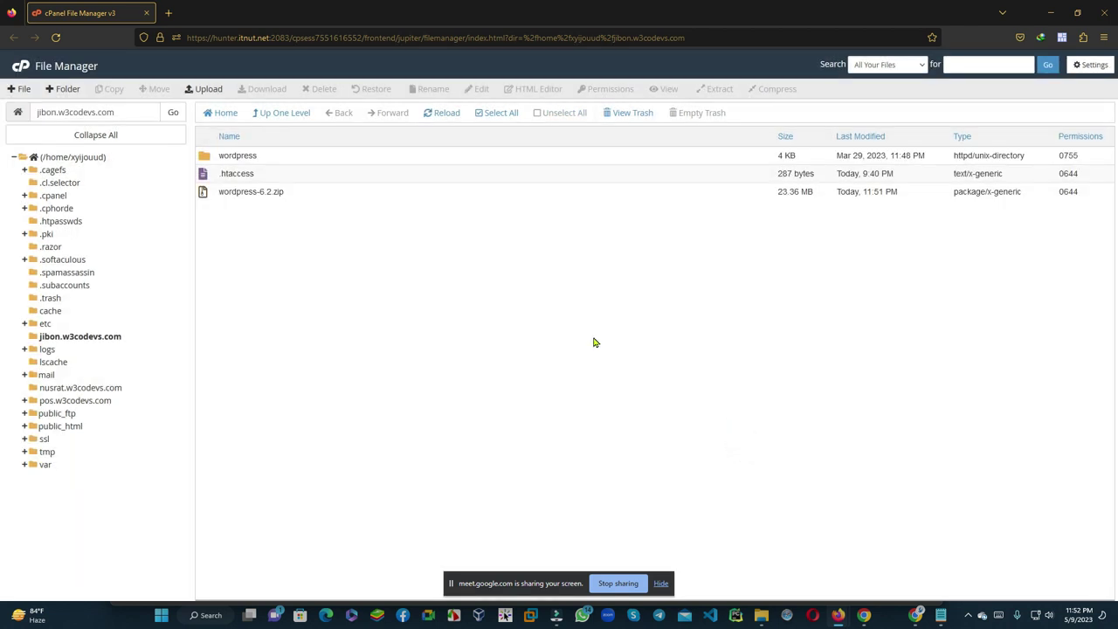
Step: Open the wordpress folder and select all of its files and folders
{"action": "left_click", "coordinate": [284, 160]}
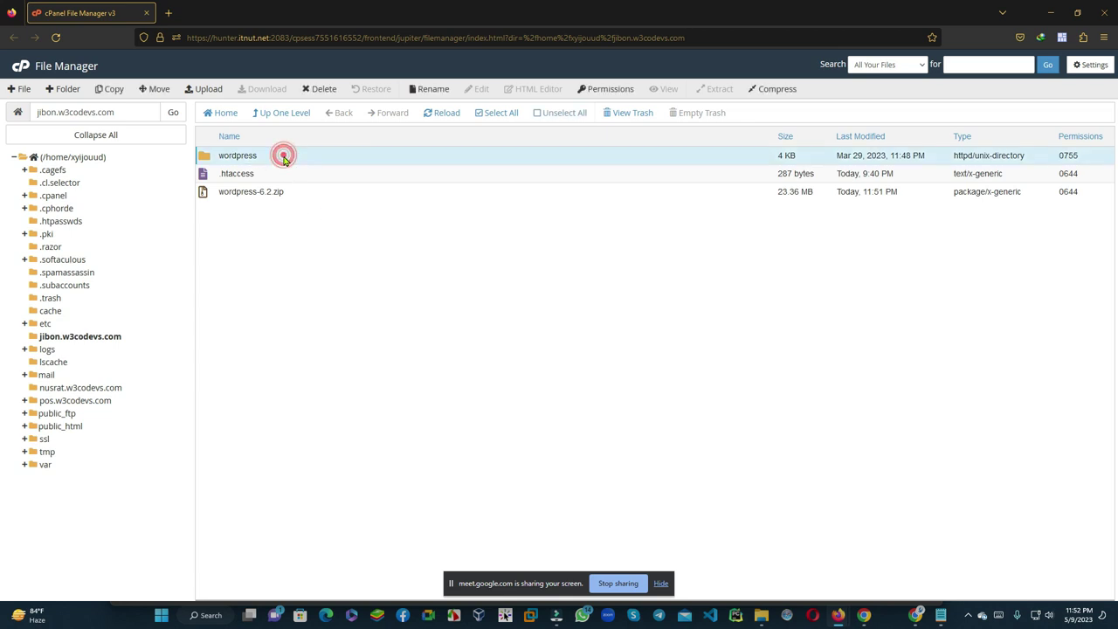
{"action": "double_click", "coordinate": [288, 161]}
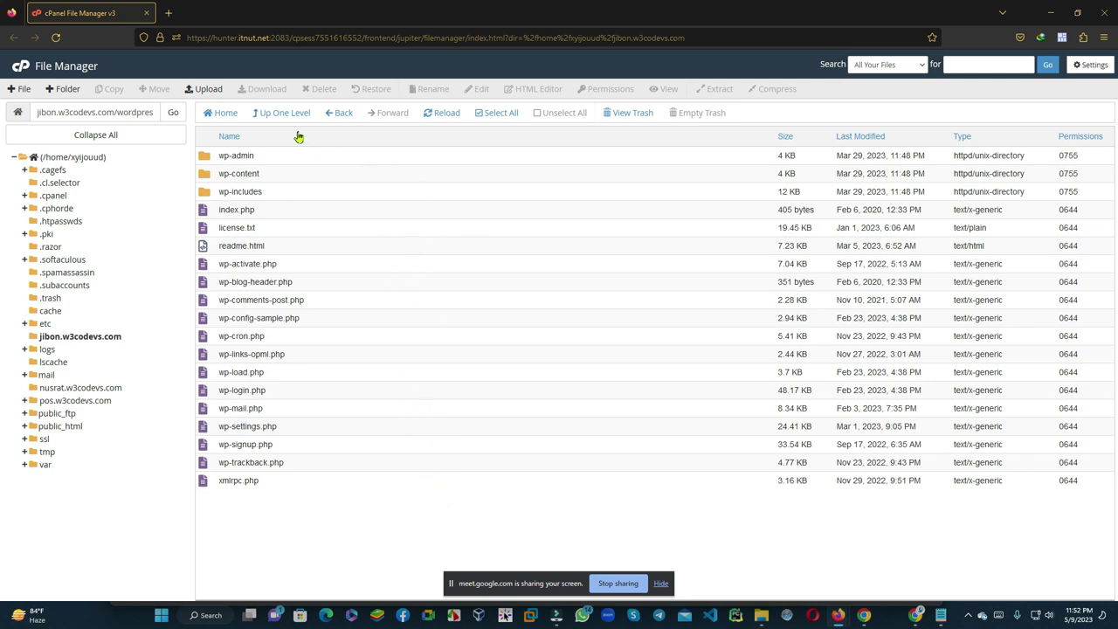
{"action": "left_click", "coordinate": [496, 114]}
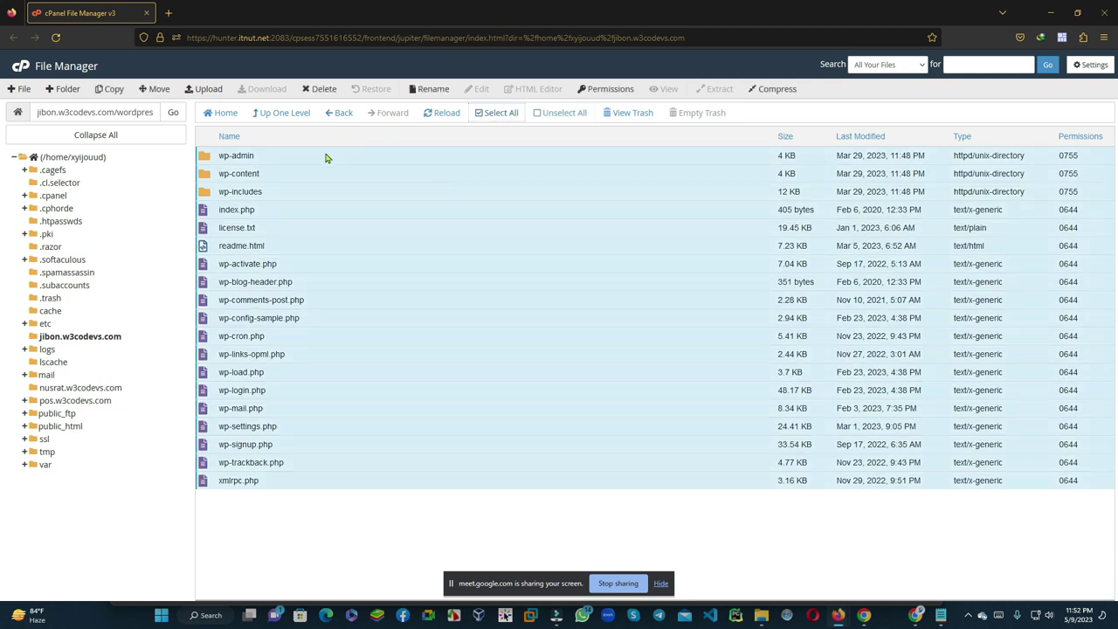
{"action": "left_click", "coordinate": [293, 118]}
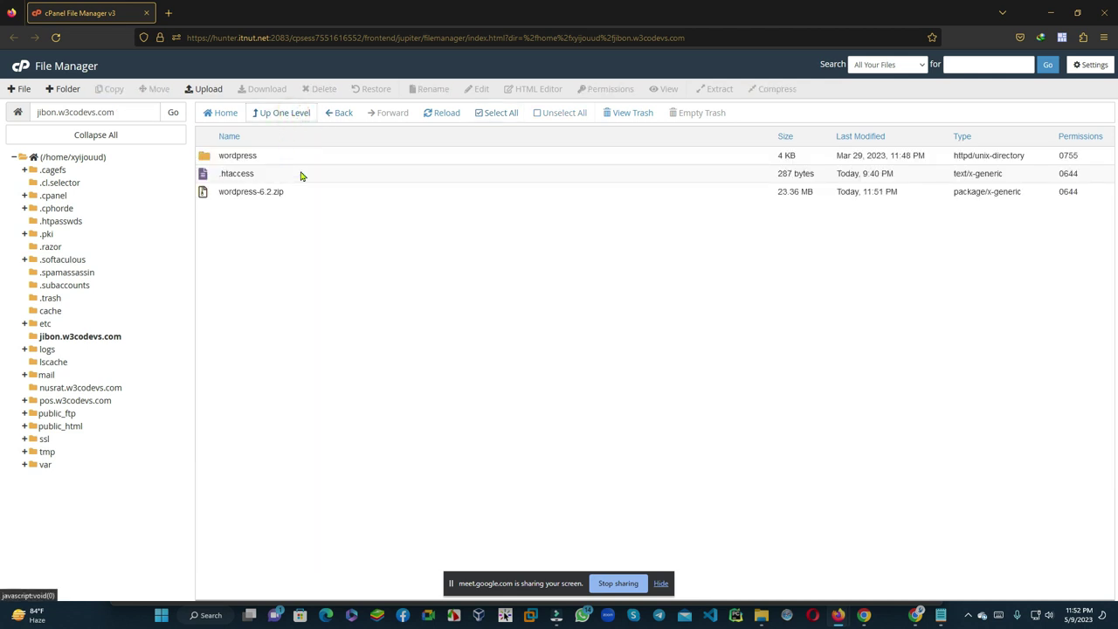
{"action": "left_click", "coordinate": [329, 253]}
{"action": "left_click", "coordinate": [264, 155]}
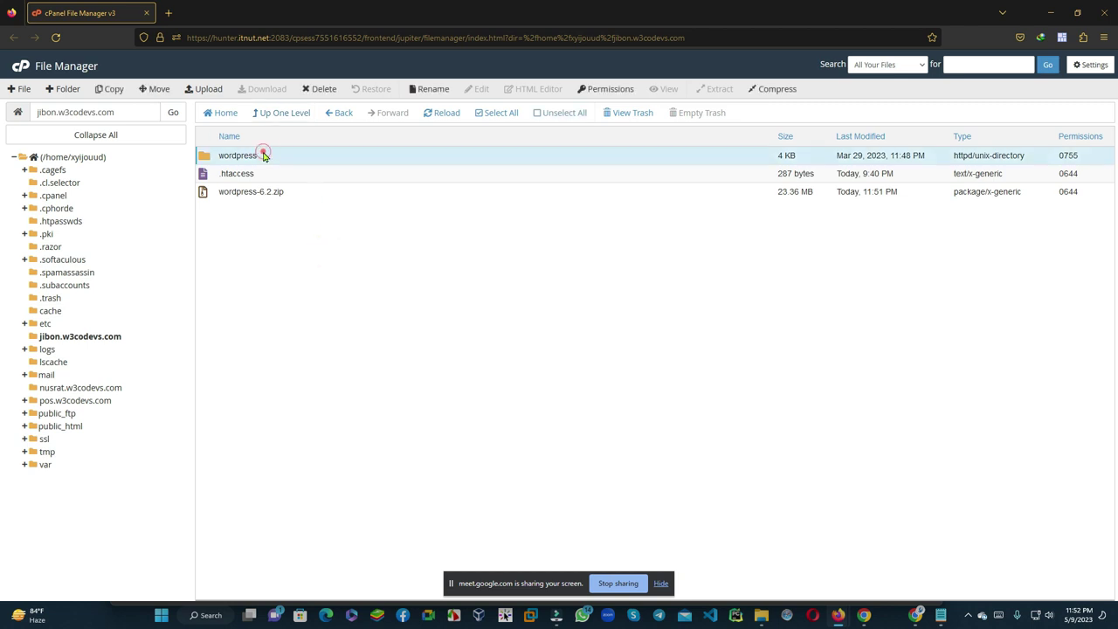
{"action": "double_click", "coordinate": [267, 155]}
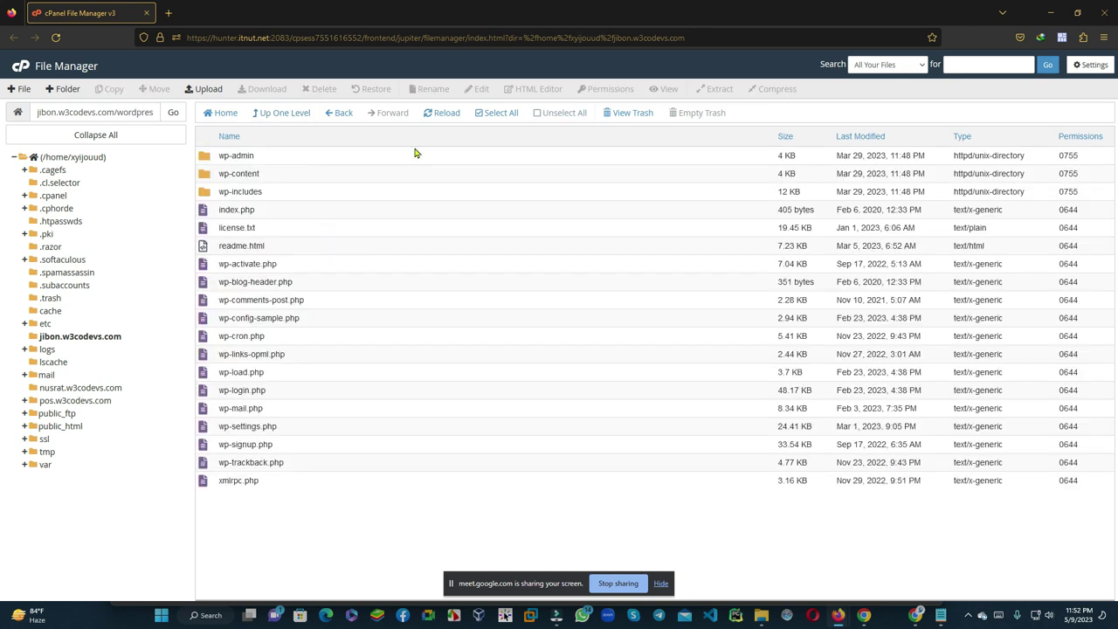
{"action": "left_click", "coordinate": [482, 114]}
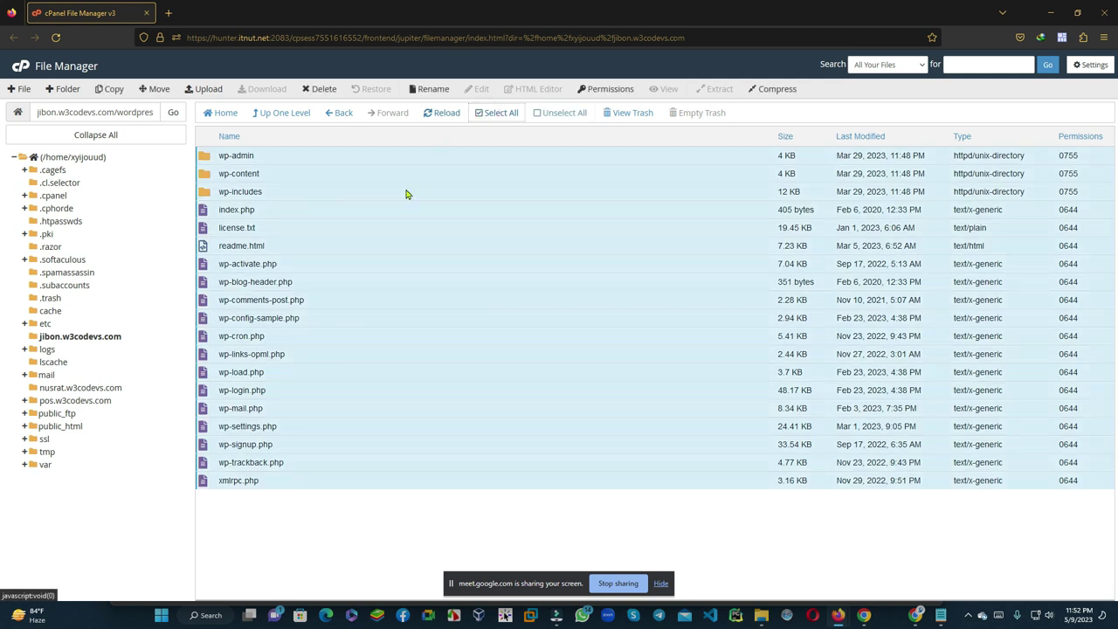
{"action": "right_click", "coordinate": [354, 208]}
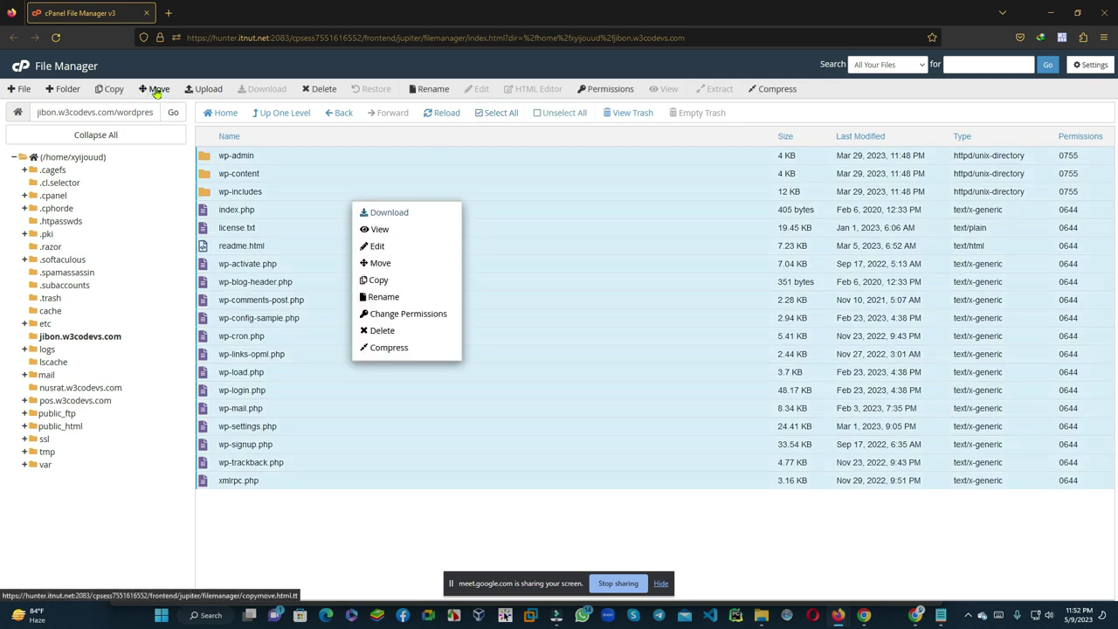
{"action": "left_click", "coordinate": [390, 264]}
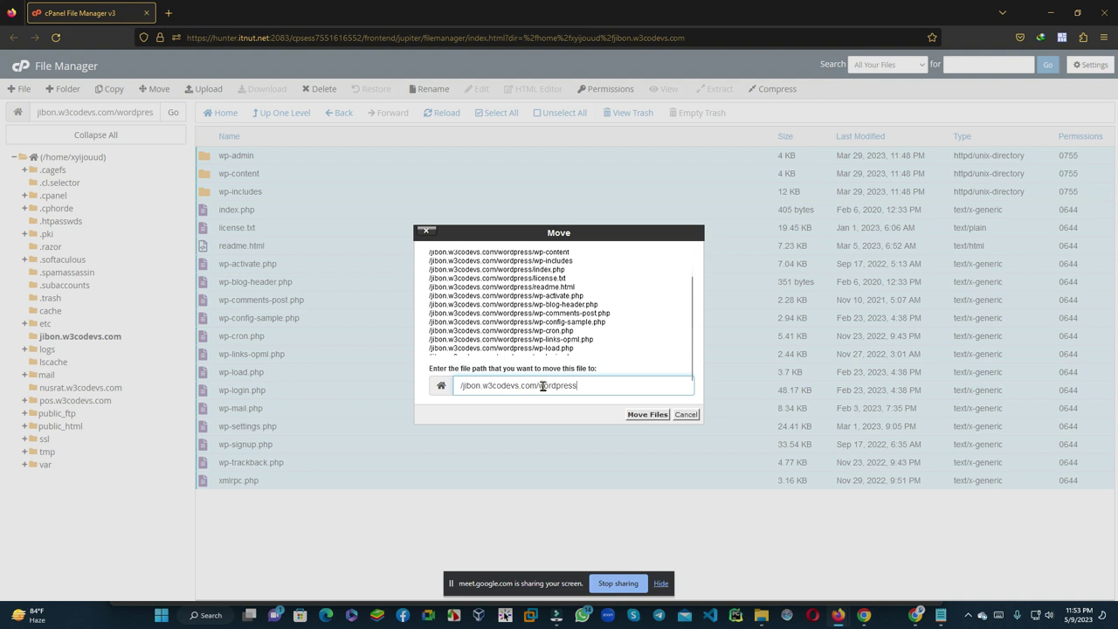
{"action": "left_click_drag", "start_coordinate": [539, 385], "coordinate": [610, 385]}
{"action": "key", "text": "BackSpace"}
{"action": "left_click", "coordinate": [647, 415]}
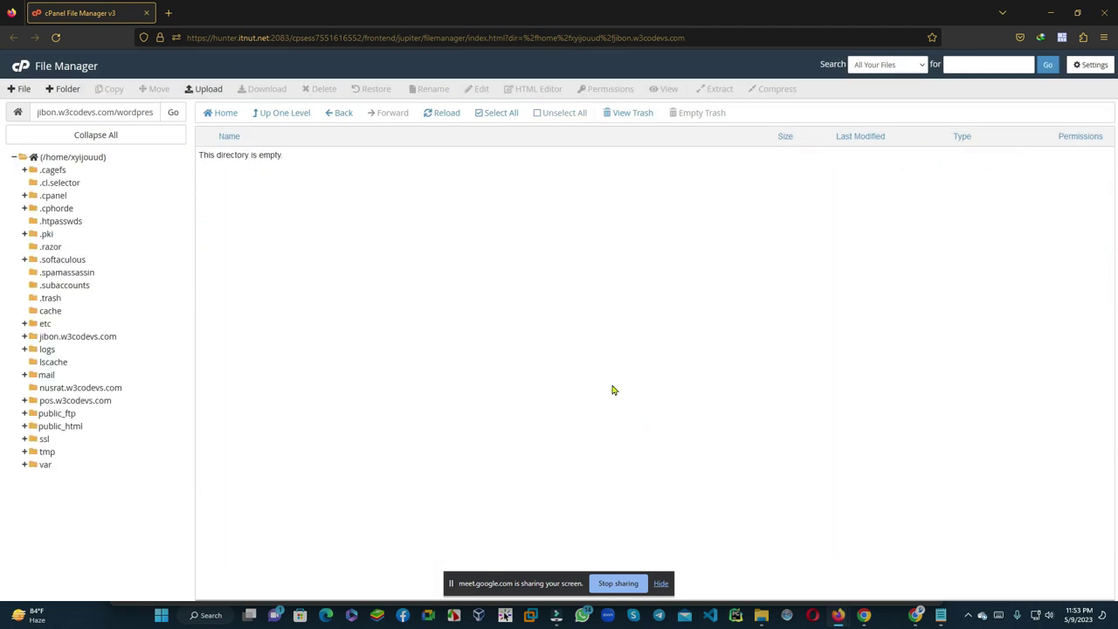
{"action": "left_click", "coordinate": [447, 115]}
{"action": "left_click", "coordinate": [282, 114]}
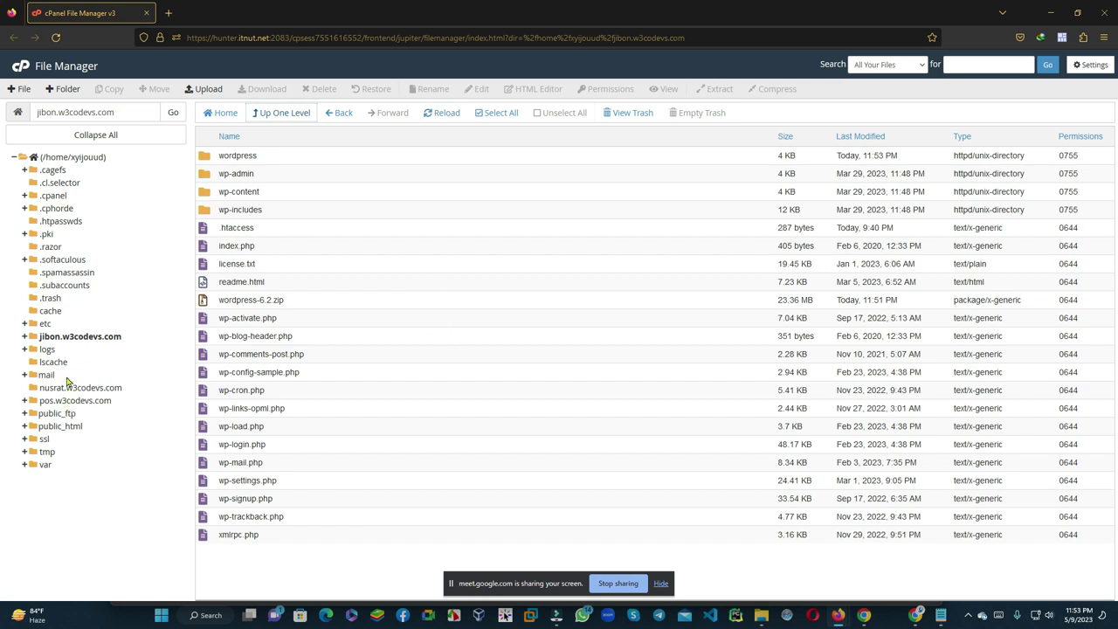
{"action": "left_click", "coordinate": [80, 337]}
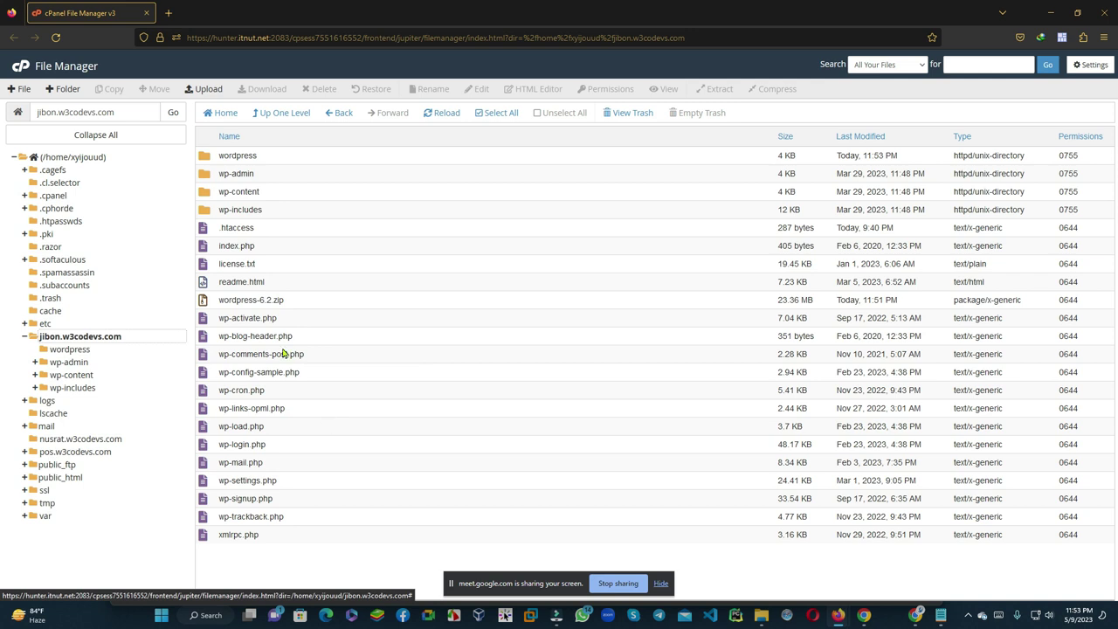
{"action": "left_click", "coordinate": [308, 303]}
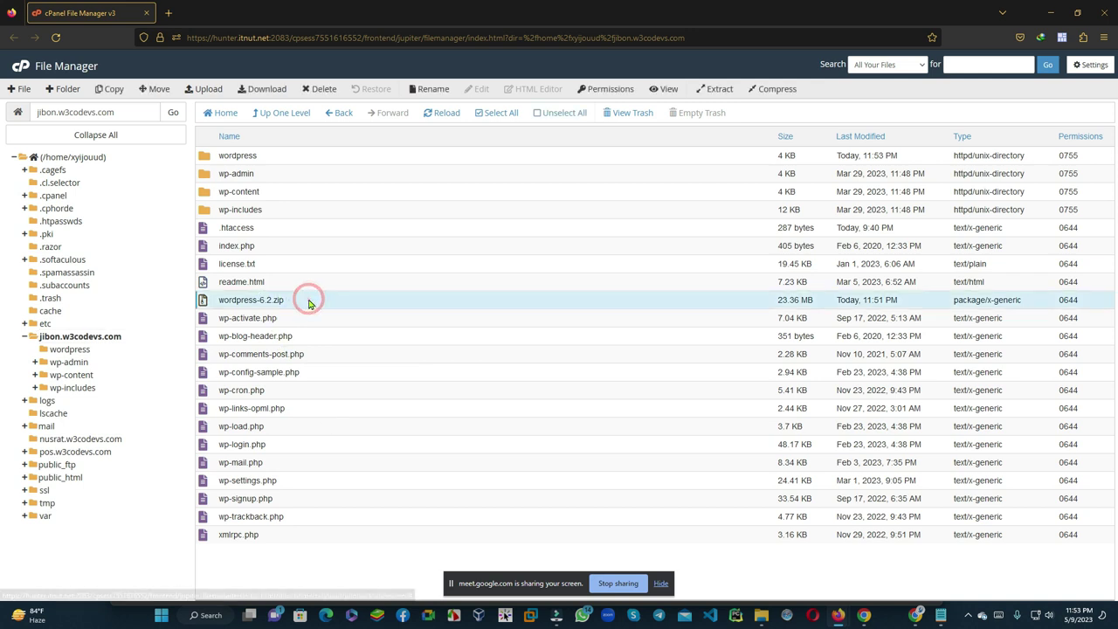
{"action": "left_click", "coordinate": [270, 157], "text": "ctrl"}
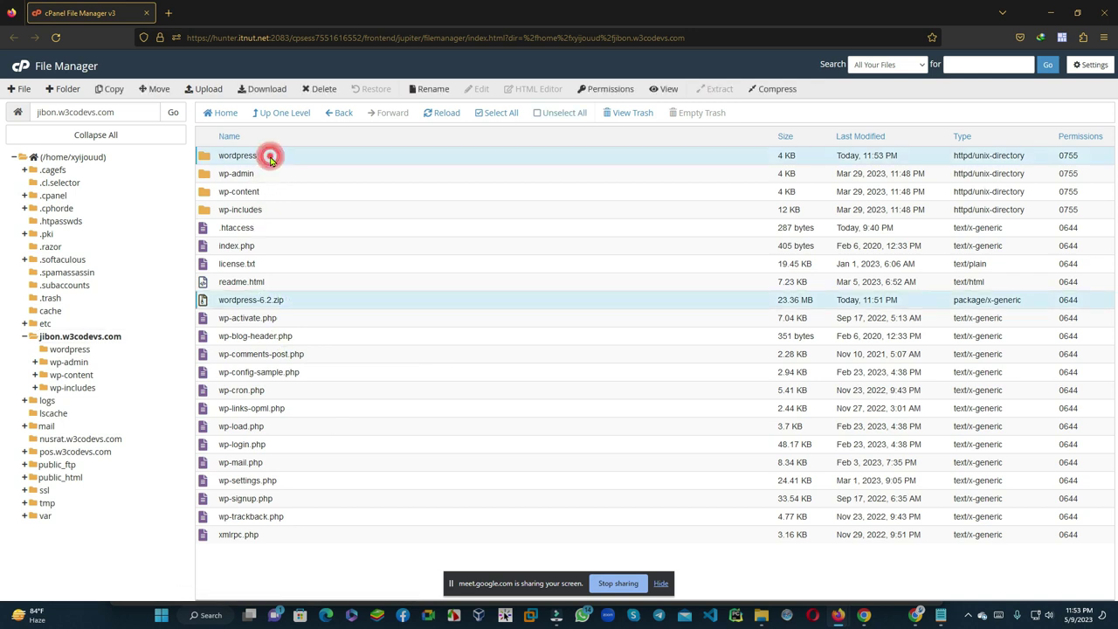
{"action": "right_click", "coordinate": [275, 158]}
{"action": "left_click", "coordinate": [318, 237]}
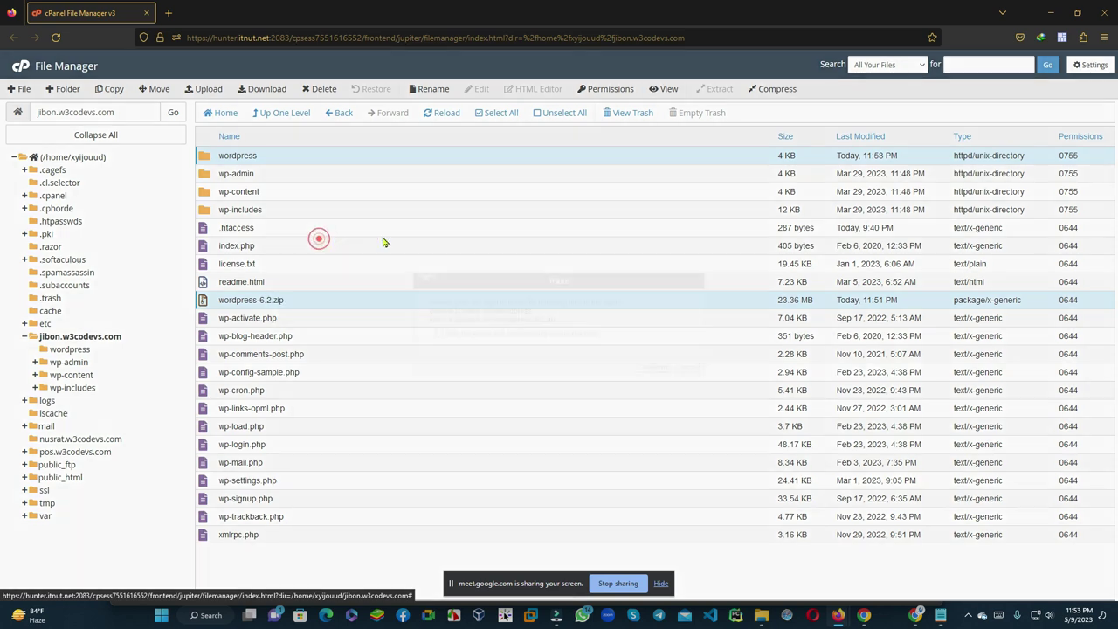
{"action": "left_click", "coordinate": [534, 339]}
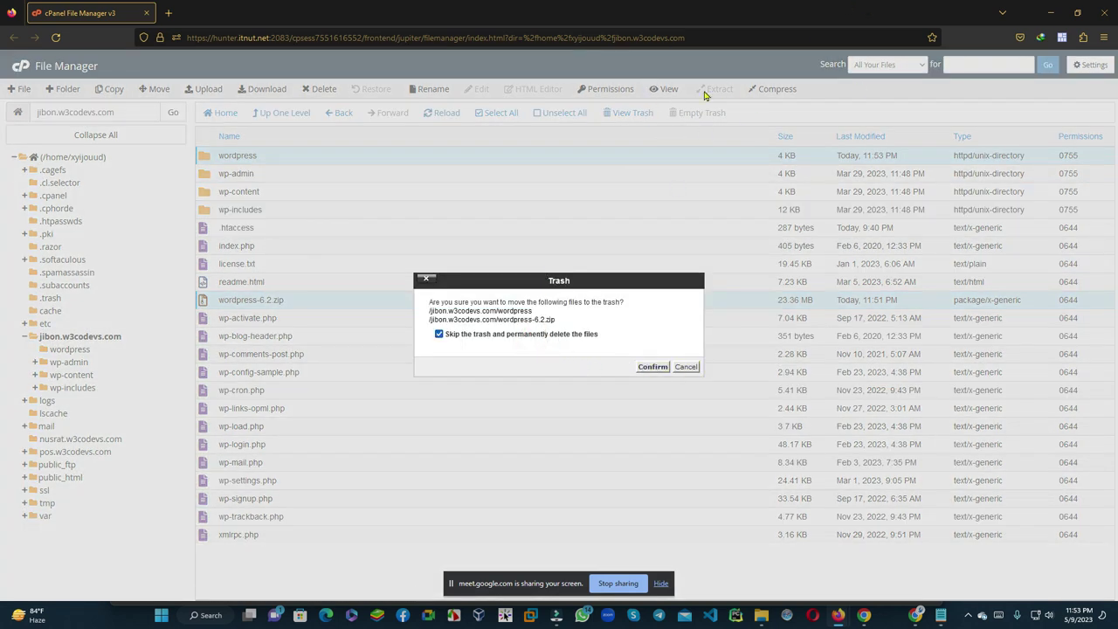
{"action": "left_click", "coordinate": [654, 367]}
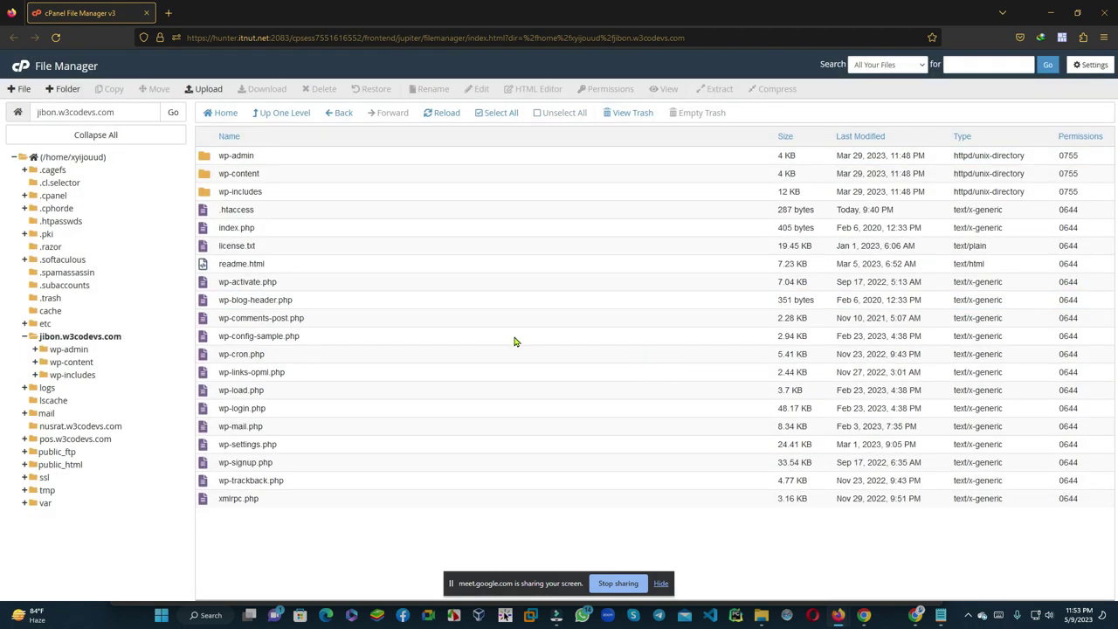
{"action": "left_click", "coordinate": [168, 12]}
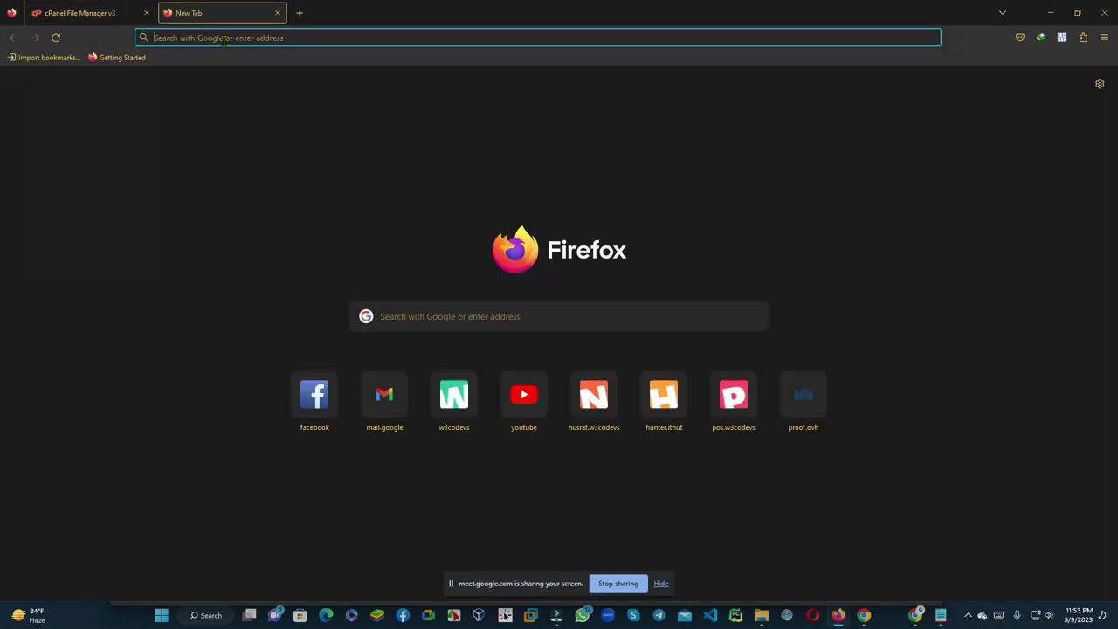
{"action": "left_click", "coordinate": [224, 38]}
{"action": "type", "text": "jibon"}
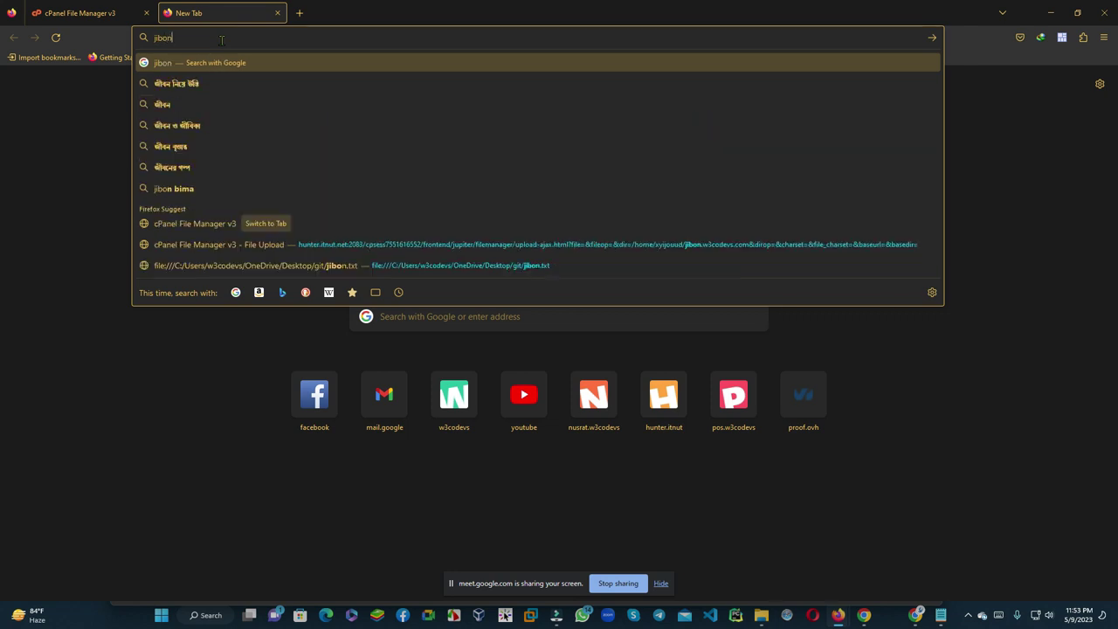
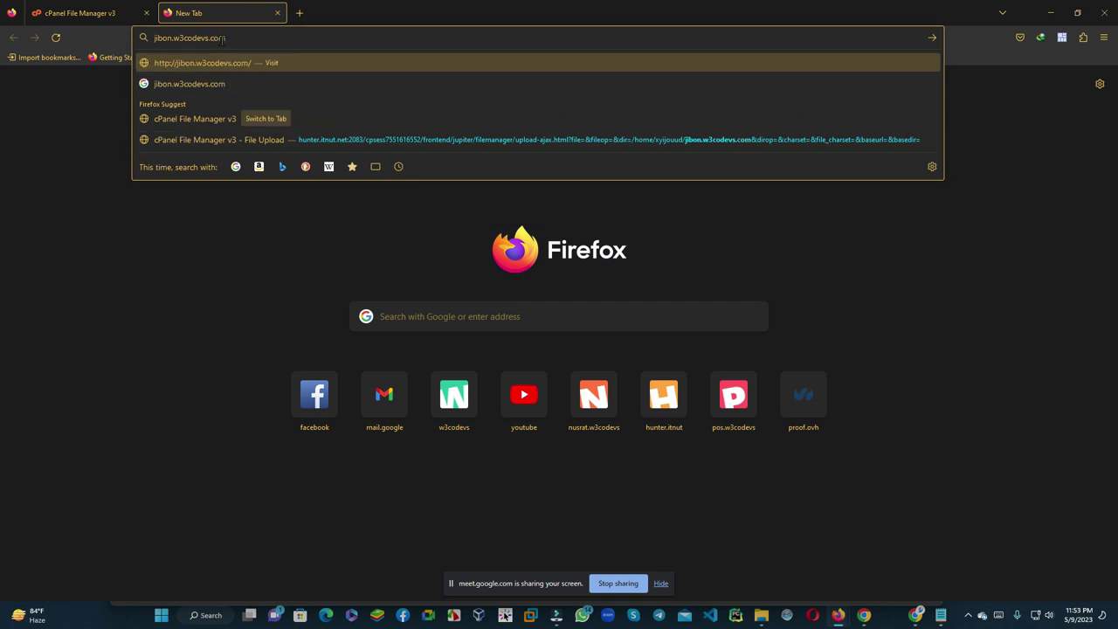
{"action": "key", "text": "Return"}
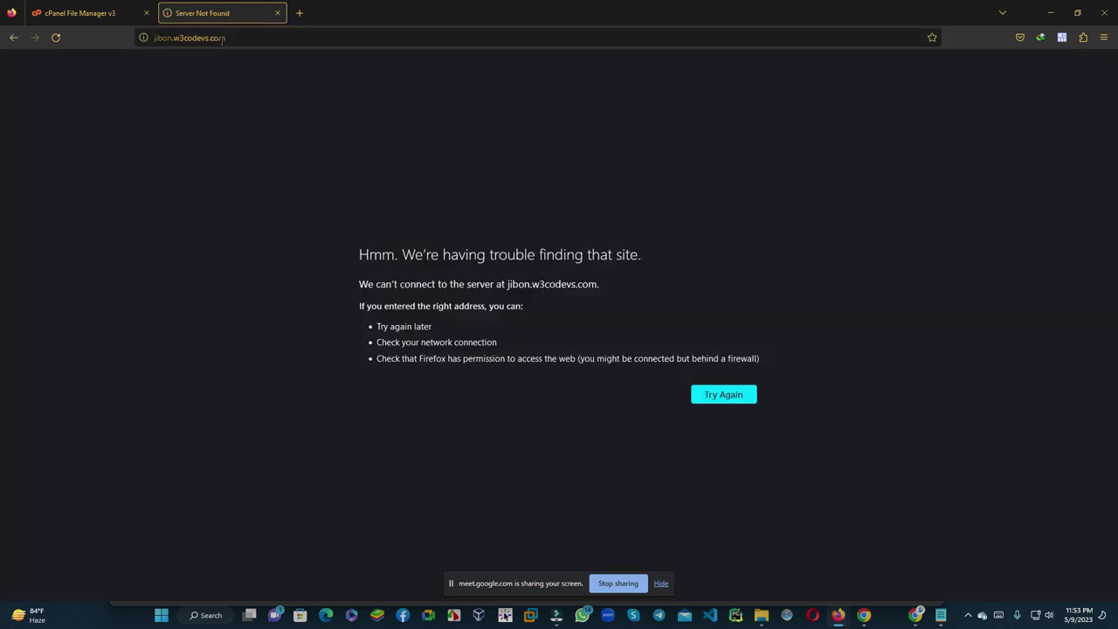
{"action": "left_click", "coordinate": [261, 37]}
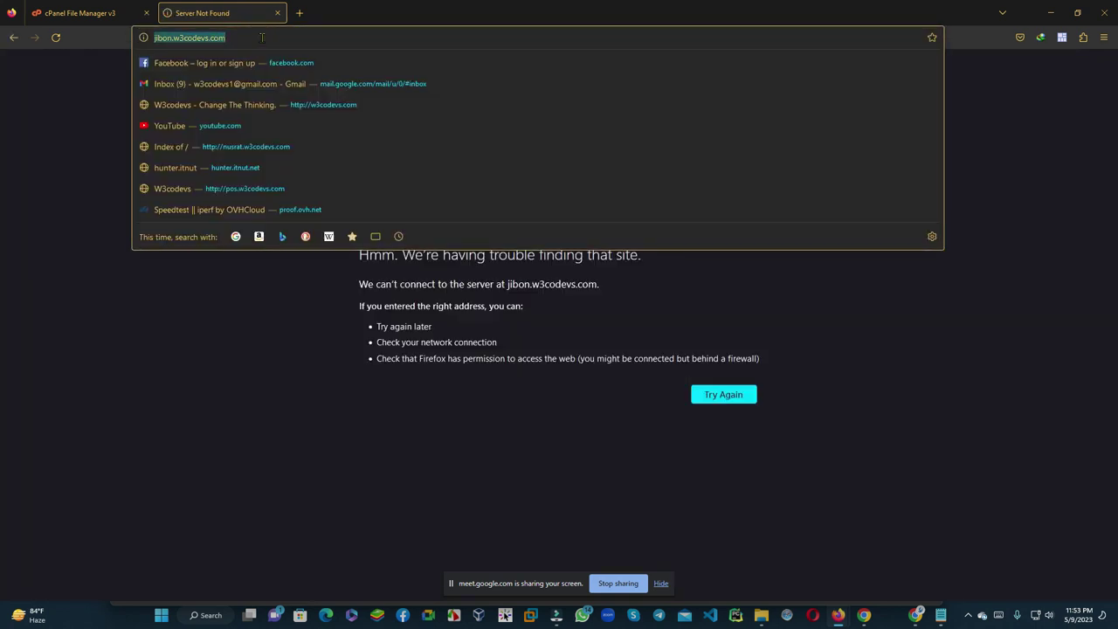
{"action": "key", "text": "Escape"}
{"action": "key", "text": "Return"}
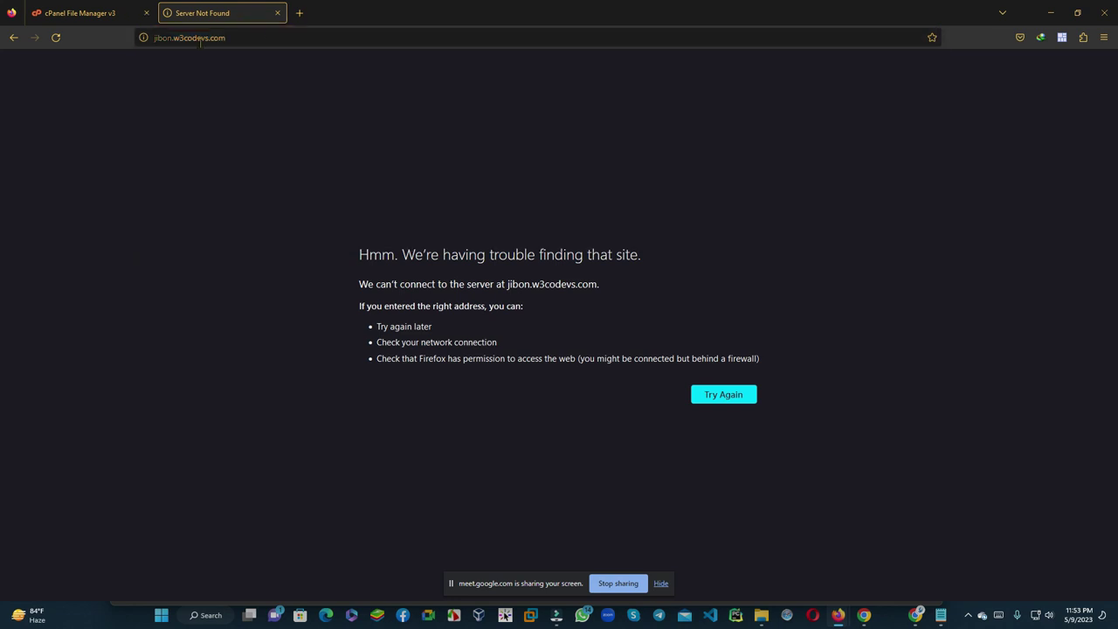
{"action": "left_click", "coordinate": [79, 13]}
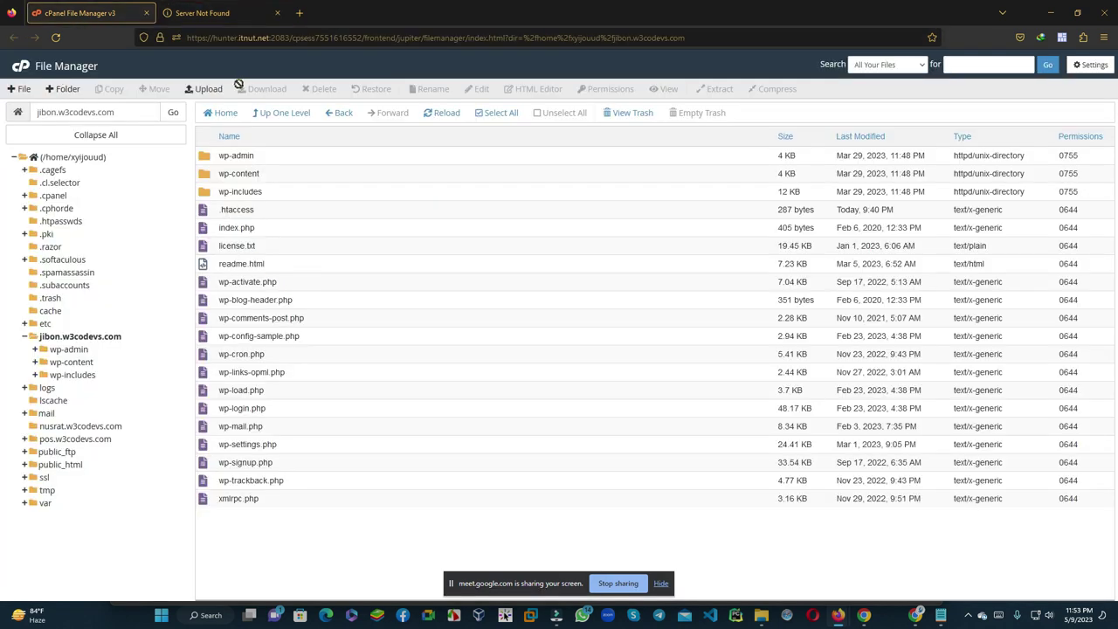
{"action": "left_click", "coordinate": [441, 116]}
{"action": "left_click", "coordinate": [218, 11]}
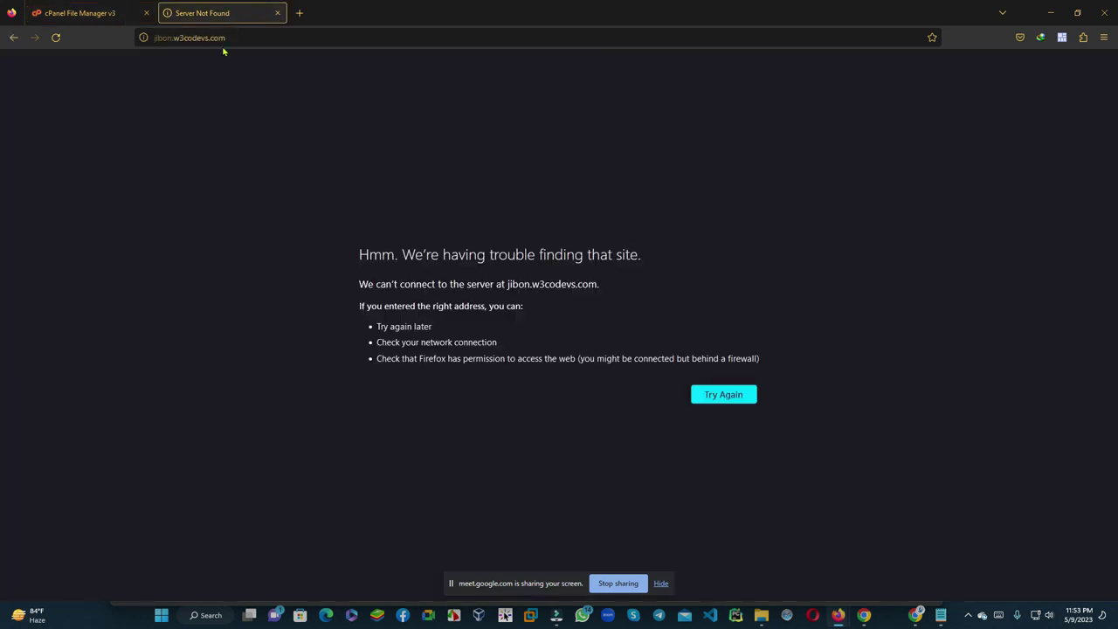
{"action": "left_click", "coordinate": [227, 39]}
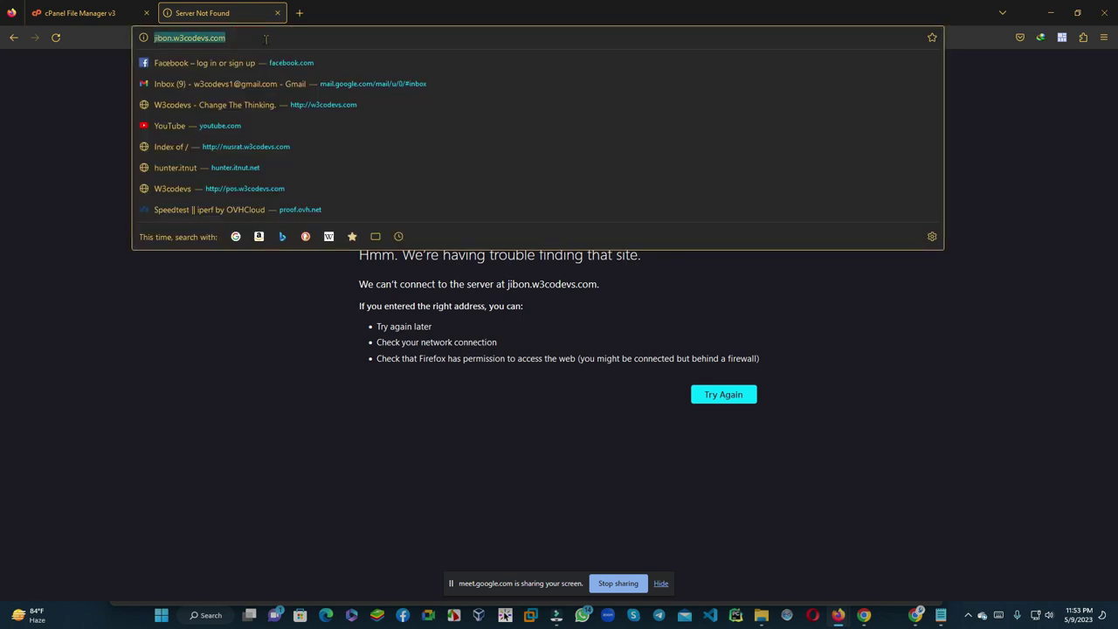
{"action": "key", "text": "Escape"}
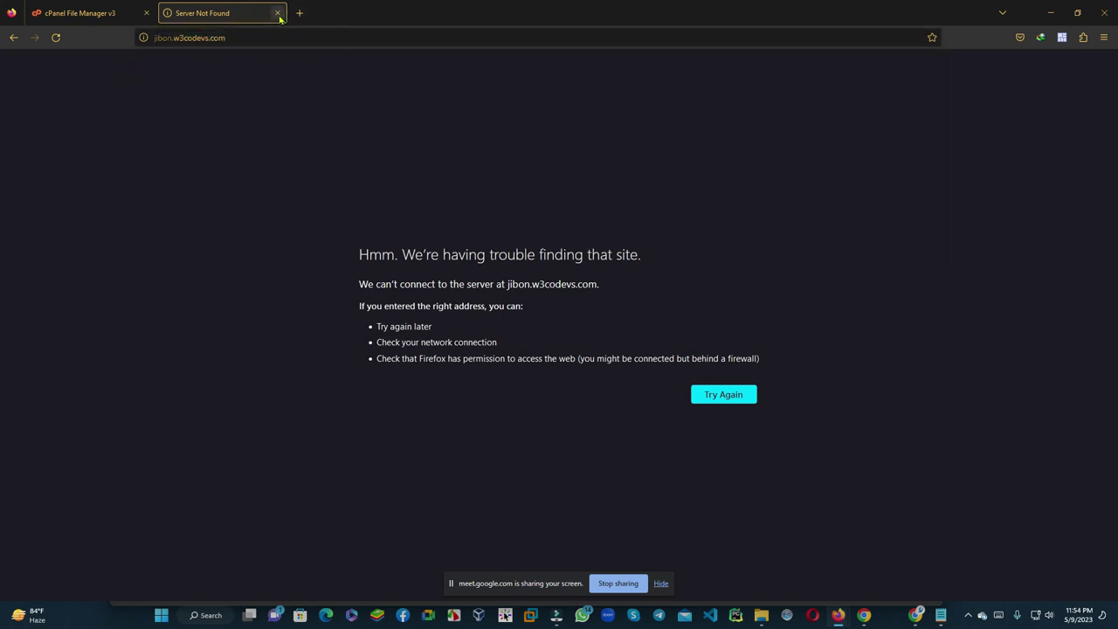
{"action": "left_click", "coordinate": [277, 13]}
{"action": "left_click", "coordinate": [1051, 13]}
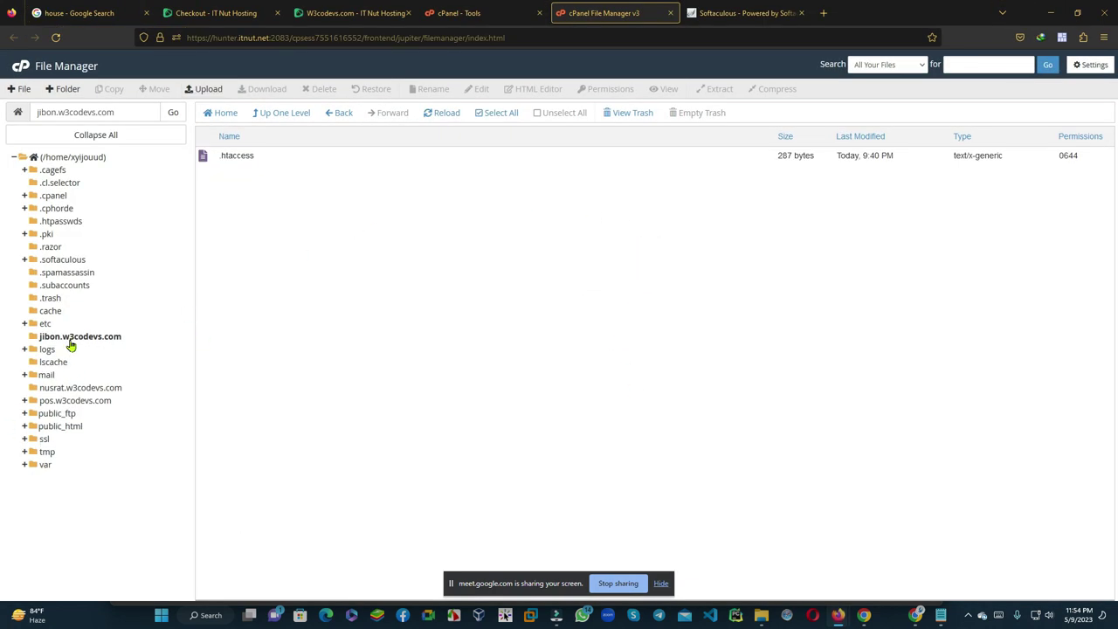
{"action": "left_click", "coordinate": [75, 339]}
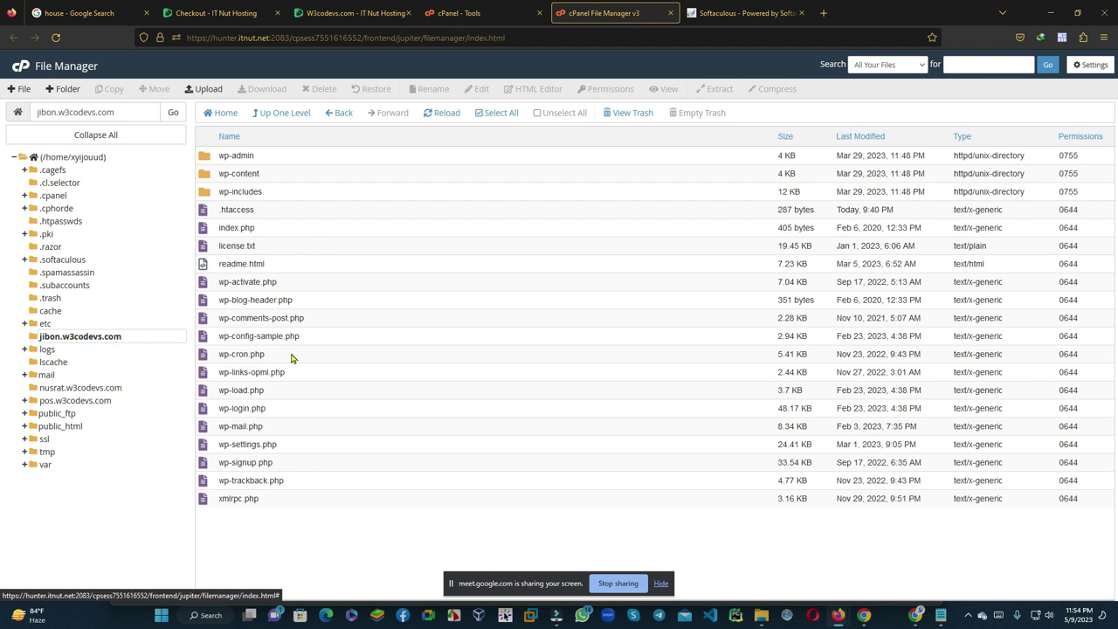
{"action": "left_click", "coordinate": [823, 13]}
{"action": "left_click", "coordinate": [800, 13]}
{"action": "left_click", "coordinate": [583, 35]}
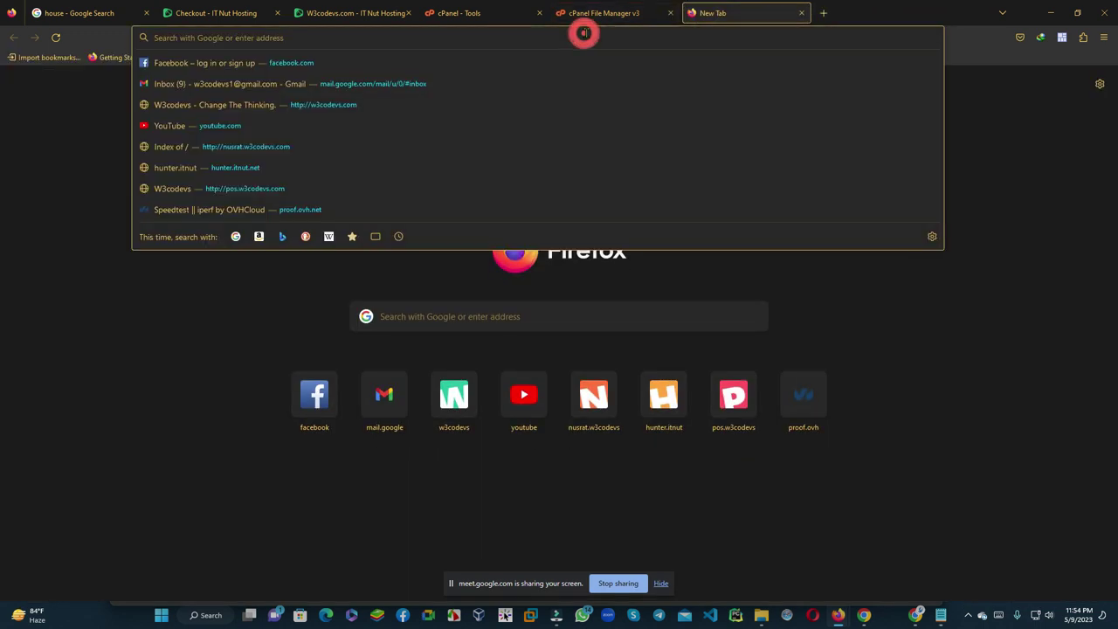
{"action": "type", "text": "jibon"}
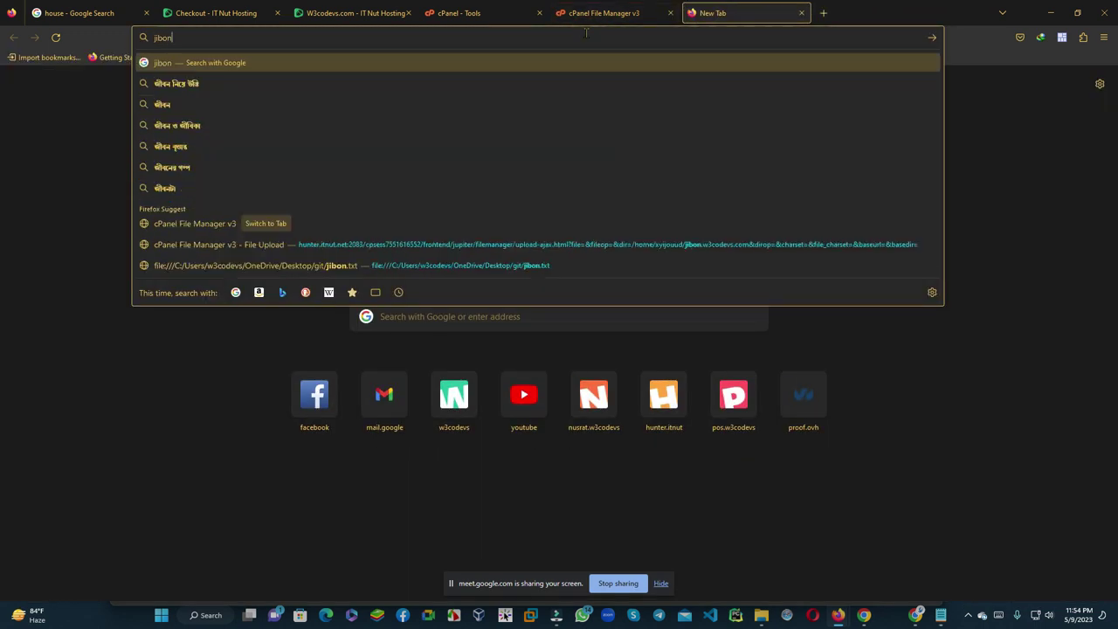
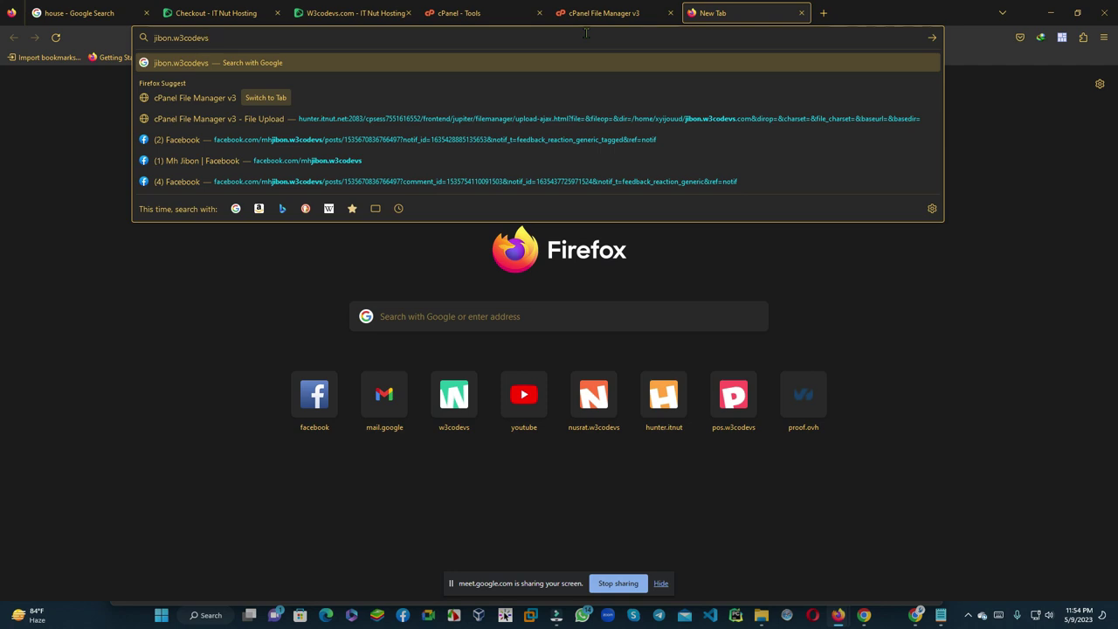
{"action": "type", "text": ".com"}
{"action": "key", "text": "Return"}
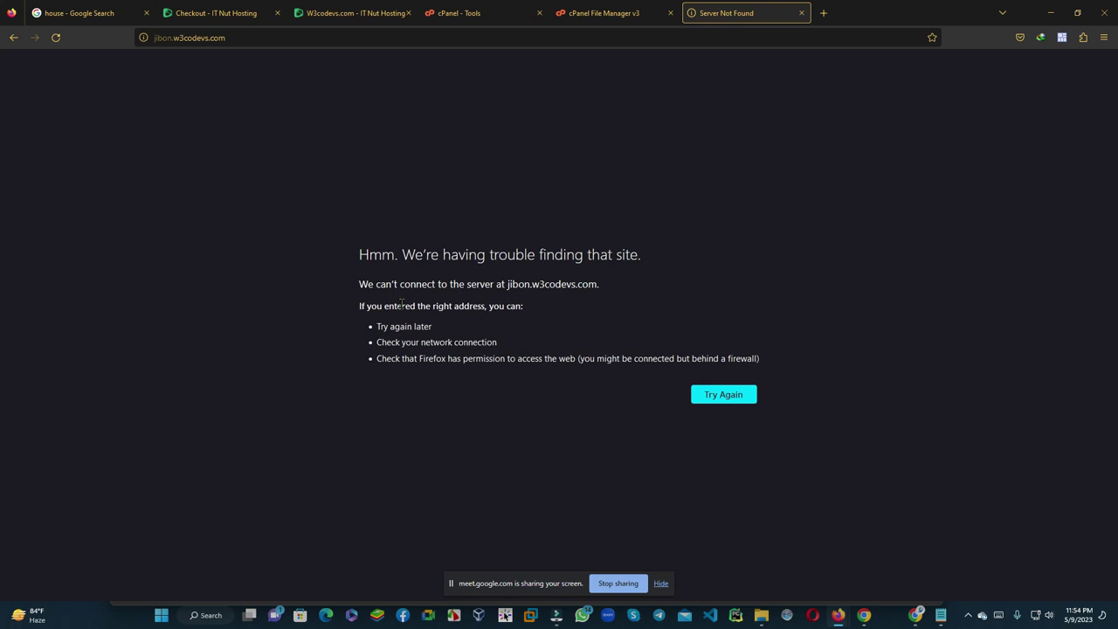
{"action": "left_click", "coordinate": [729, 398]}
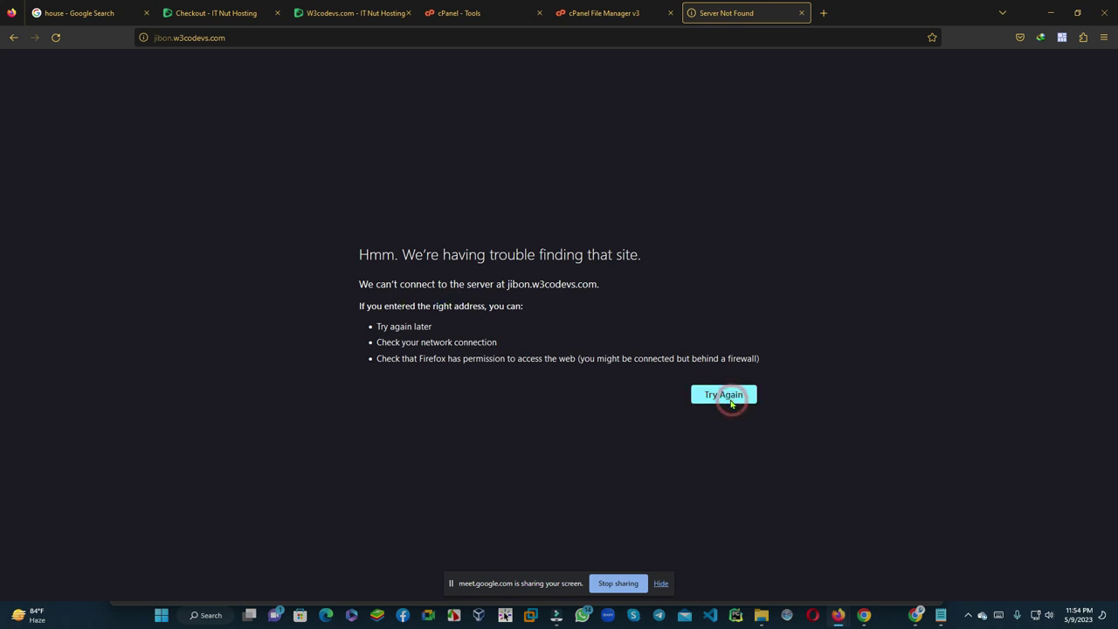
{"action": "left_click", "coordinate": [727, 400]}
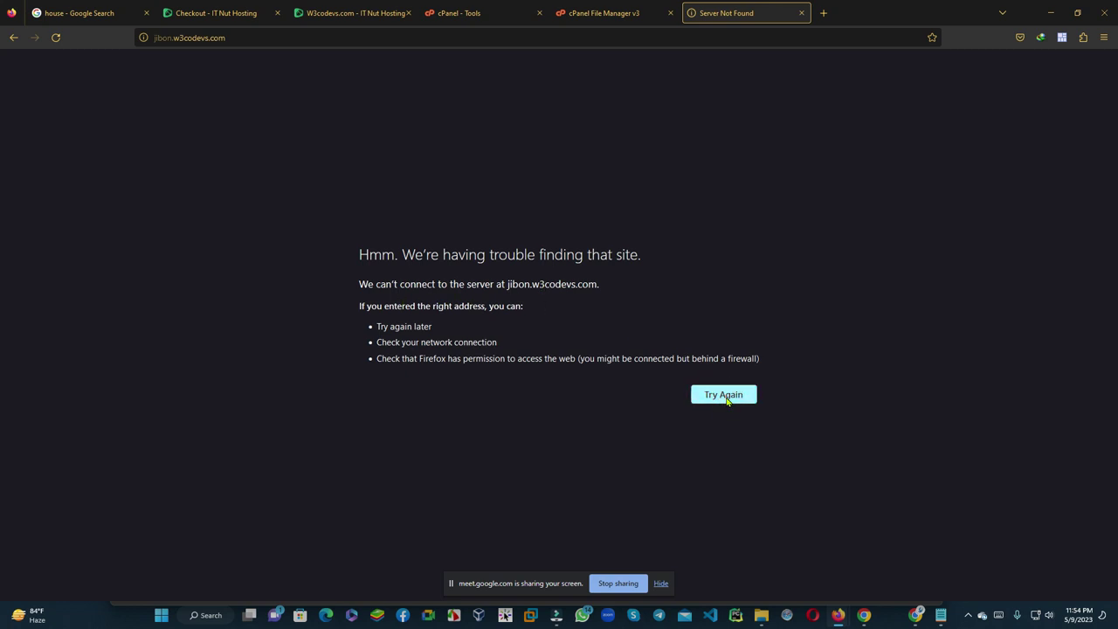
{"action": "left_click", "coordinate": [725, 399]}
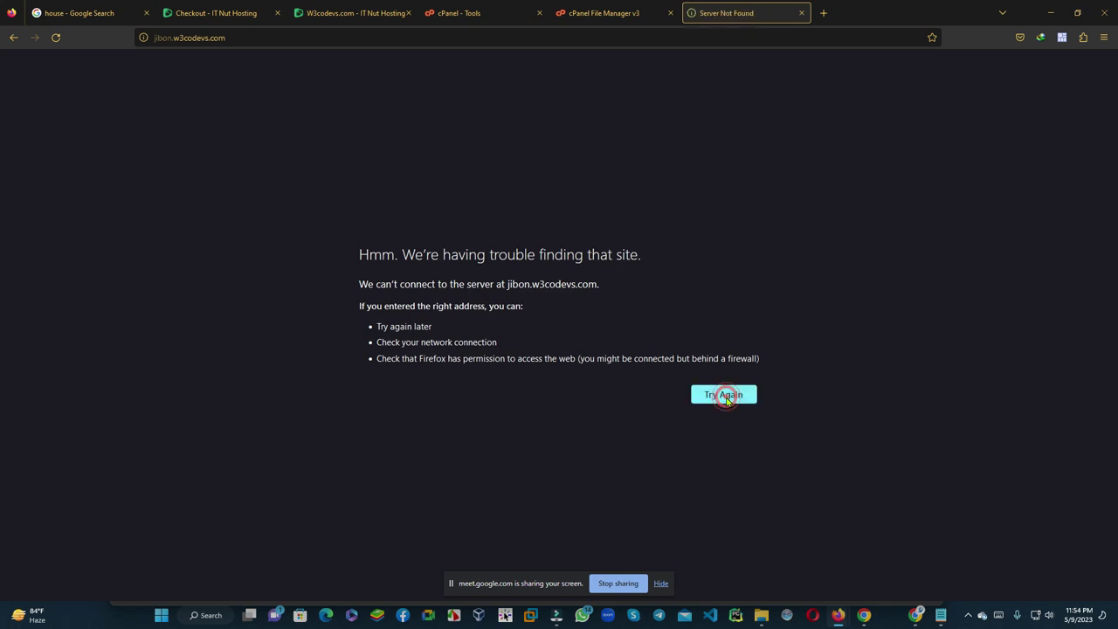
{"action": "left_click", "coordinate": [801, 12]}
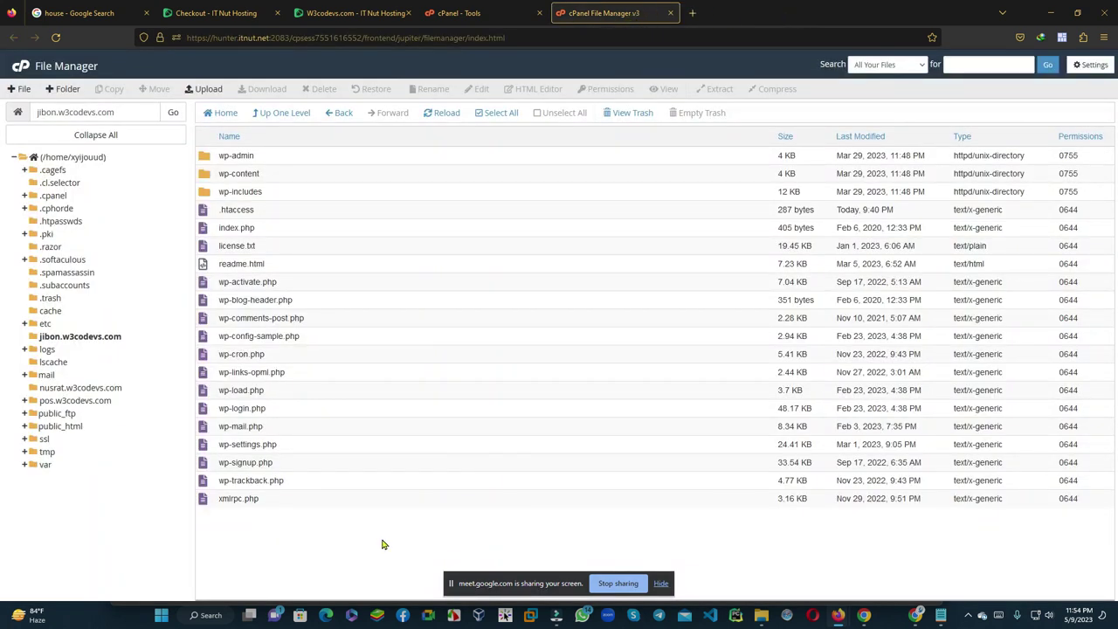
{"action": "left_click", "coordinate": [72, 387]}
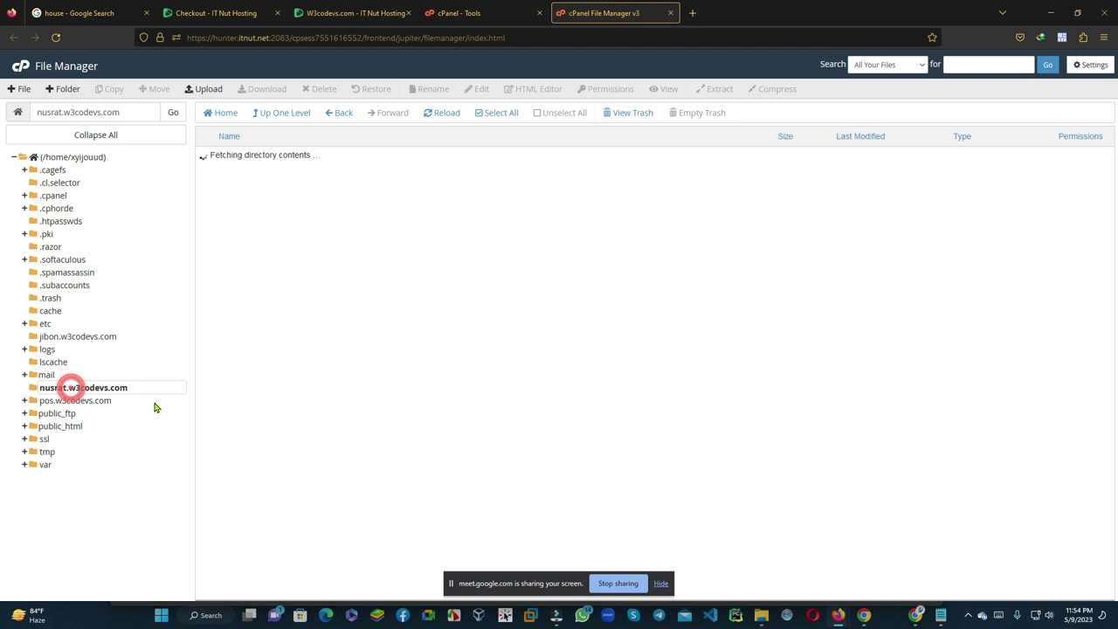
{"action": "left_click", "coordinate": [487, 302]}
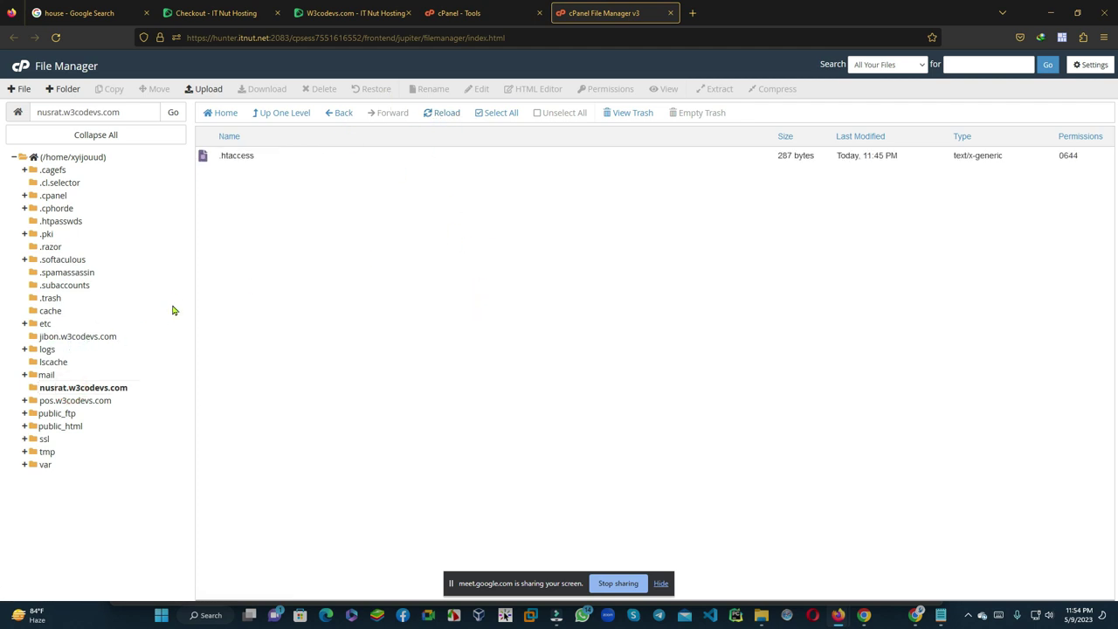
{"action": "left_click", "coordinate": [408, 316]}
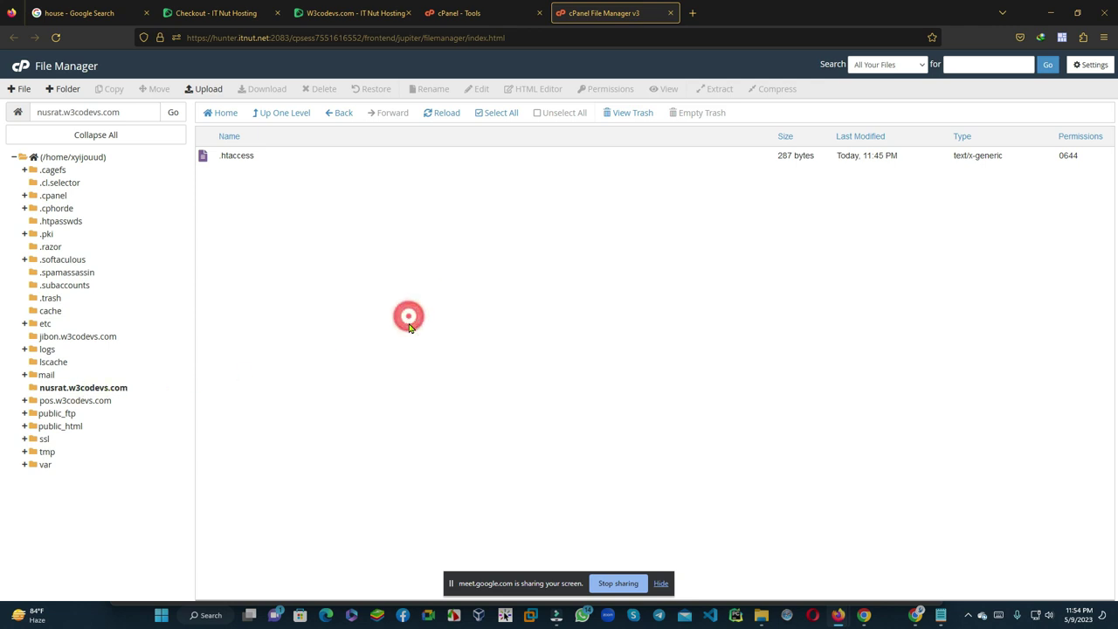
{"action": "left_click", "coordinate": [444, 227]}
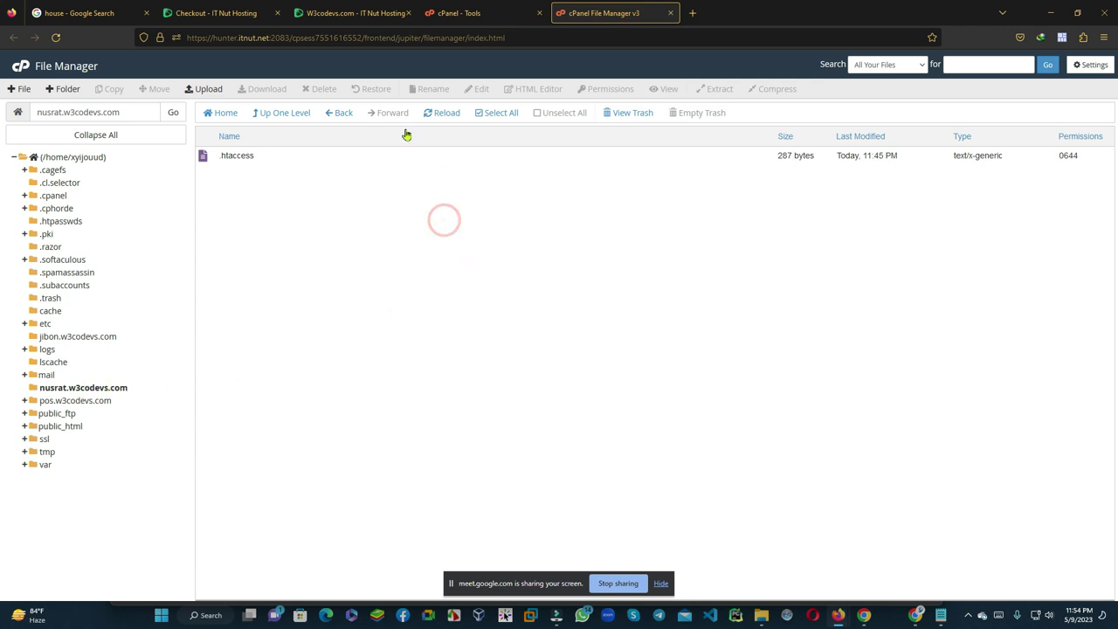
{"action": "left_click", "coordinate": [207, 91]}
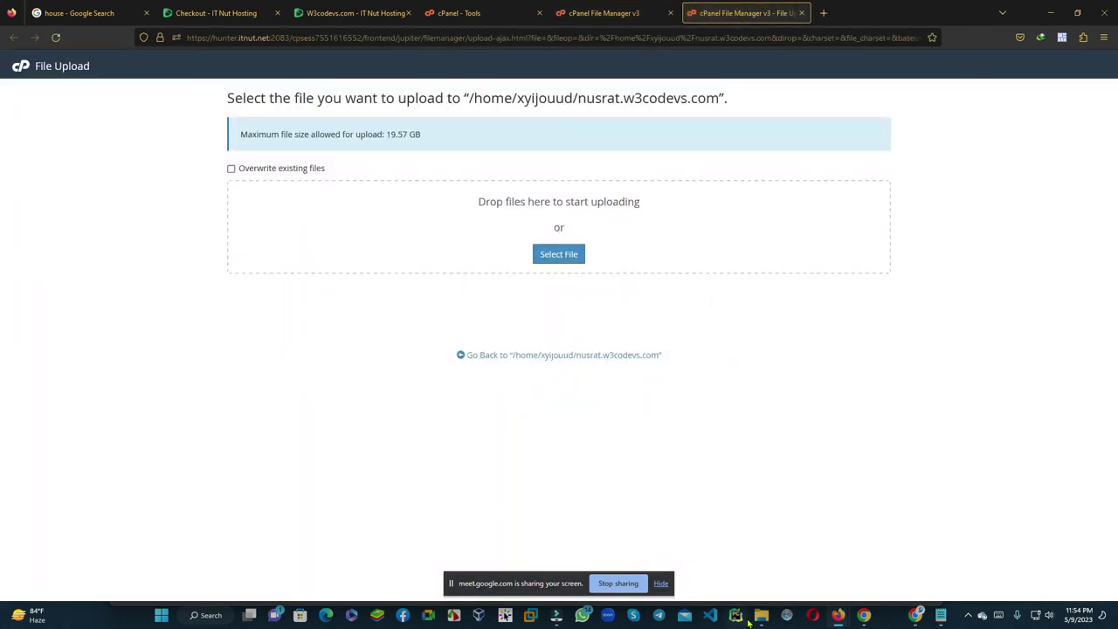
{"action": "left_click", "coordinate": [759, 615]}
{"action": "left_click_drag", "start_coordinate": [243, 446], "coordinate": [564, 237]}
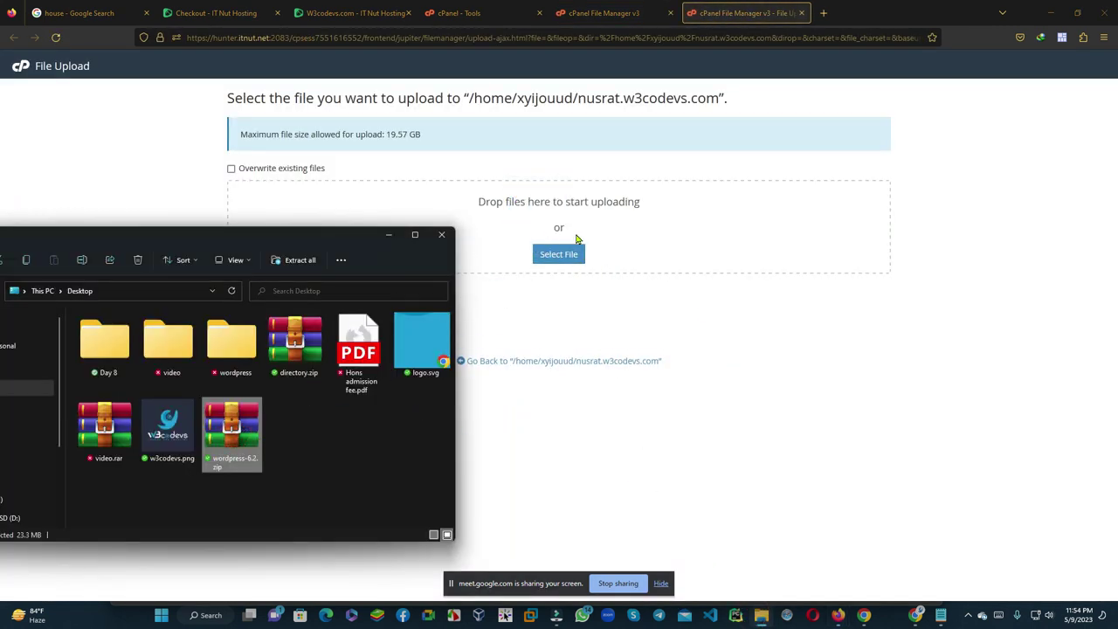
{"action": "left_click", "coordinate": [687, 312]}
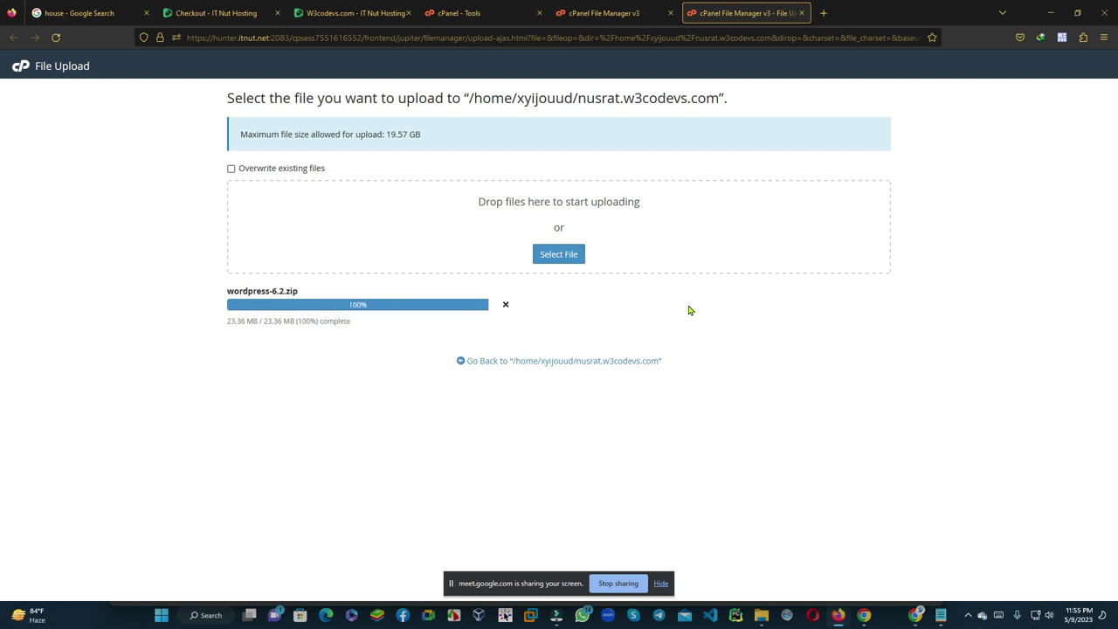
{"action": "left_click", "coordinate": [562, 360]}
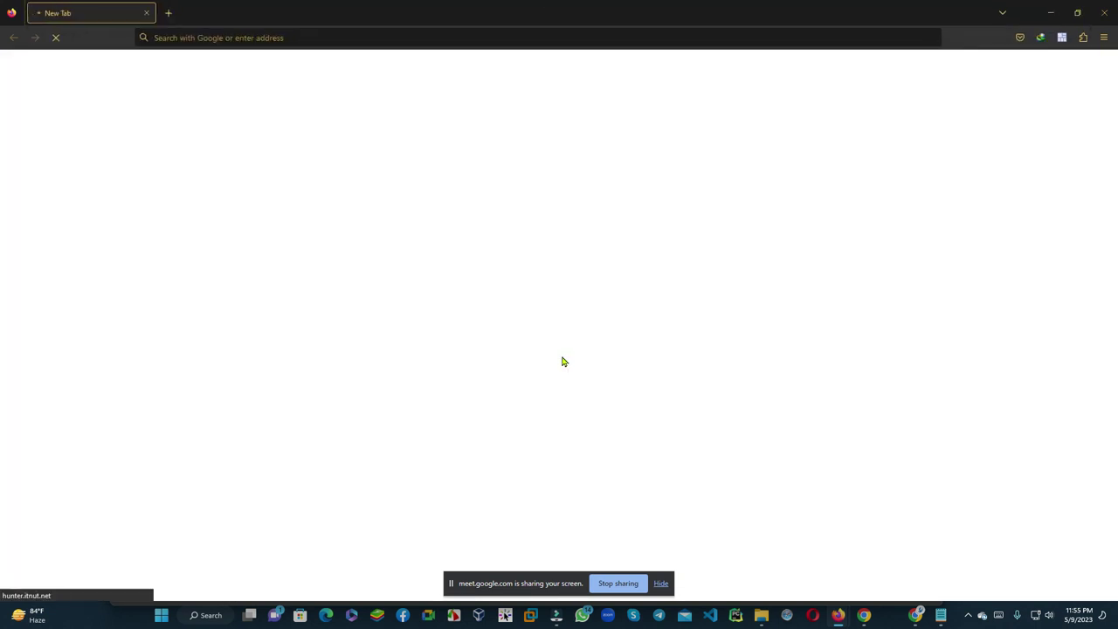
{"action": "left_click", "coordinate": [1103, 13]}
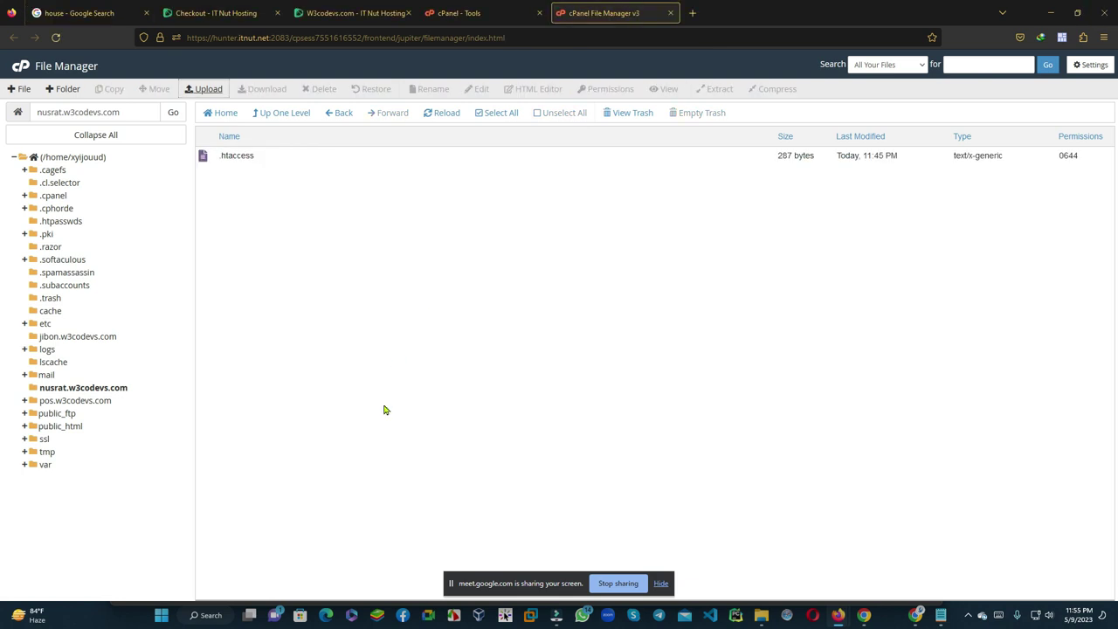
{"action": "left_click", "coordinate": [74, 391]}
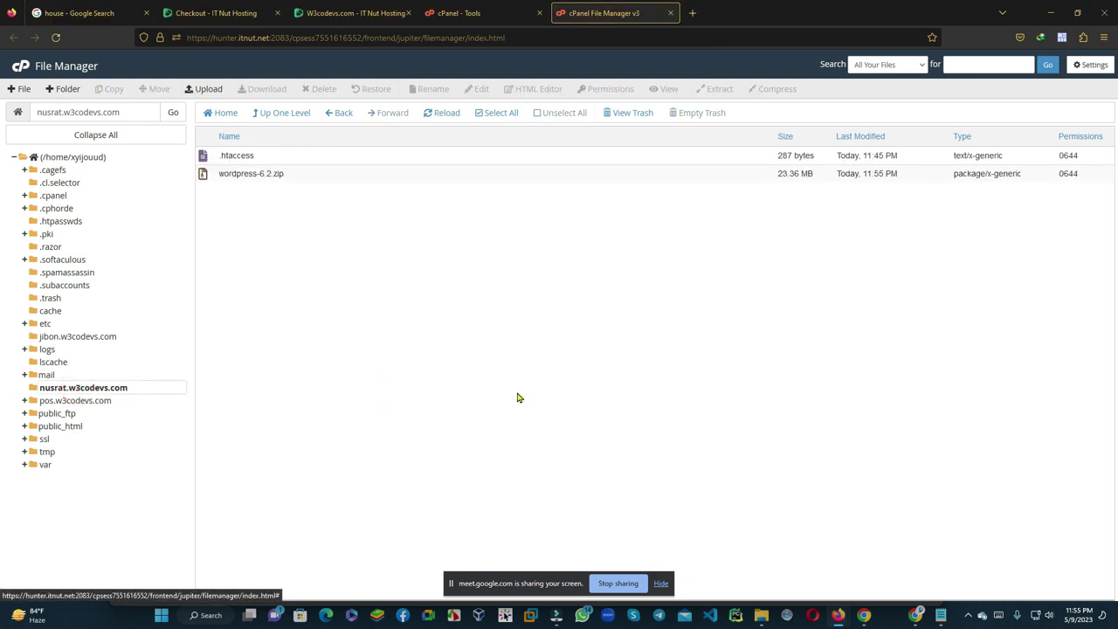
{"action": "left_click", "coordinate": [303, 176]}
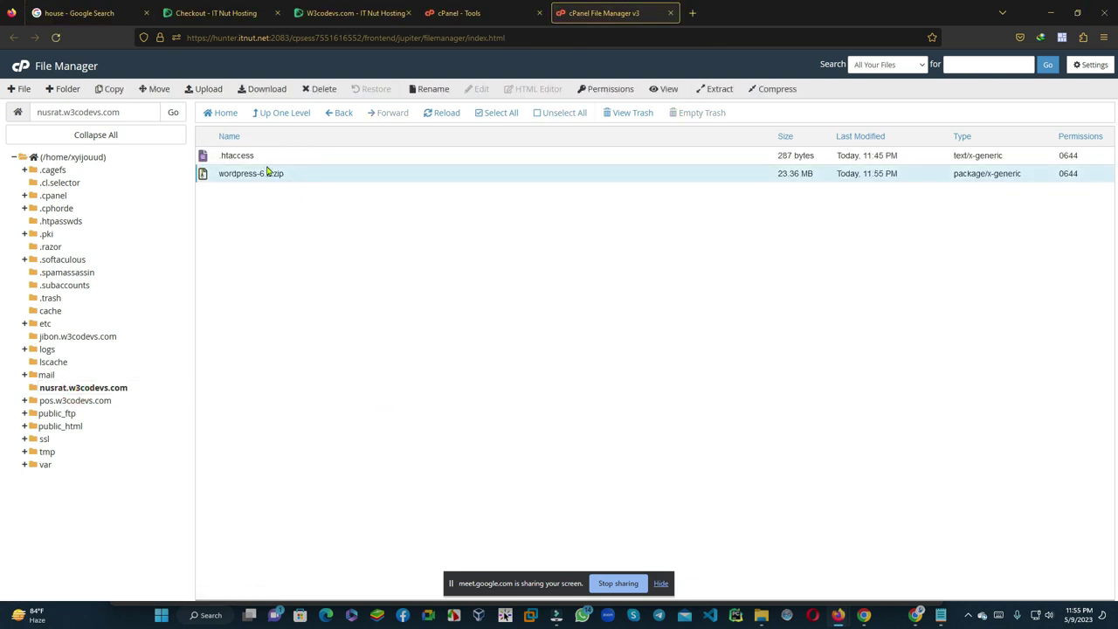
{"action": "left_click", "coordinate": [444, 113]}
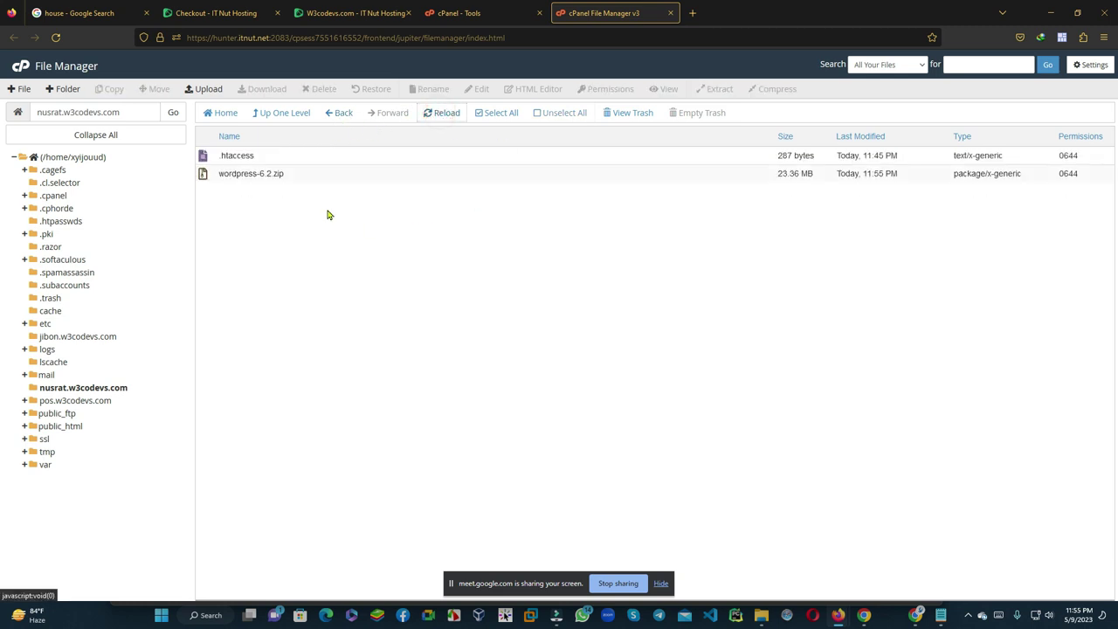
{"action": "left_click", "coordinate": [303, 178]}
{"action": "right_click", "coordinate": [305, 181]}
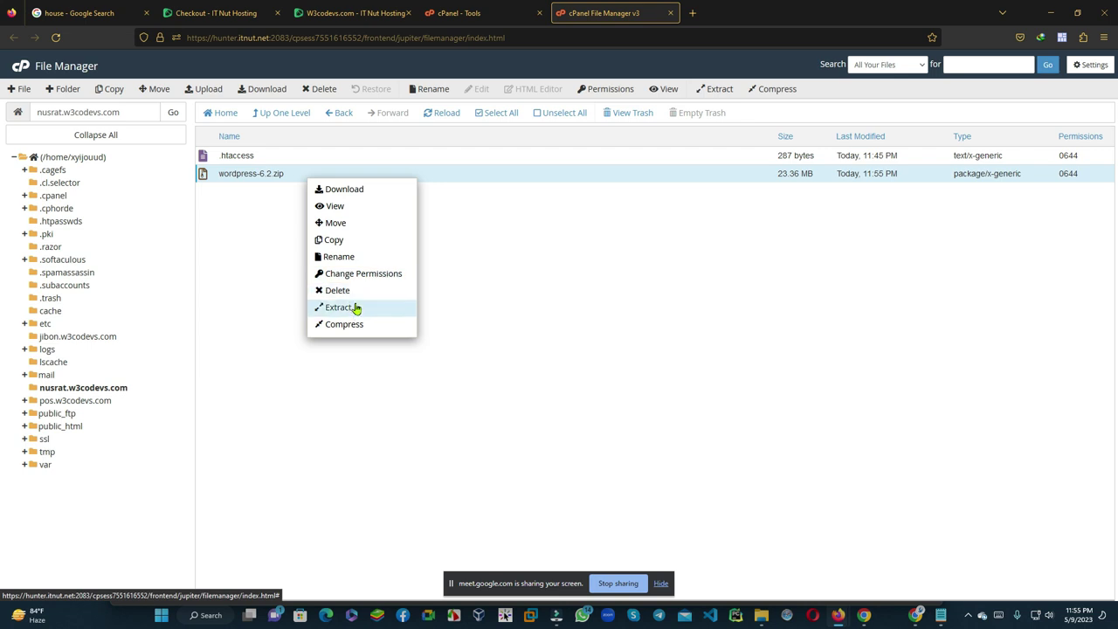
{"action": "left_click", "coordinate": [355, 307]}
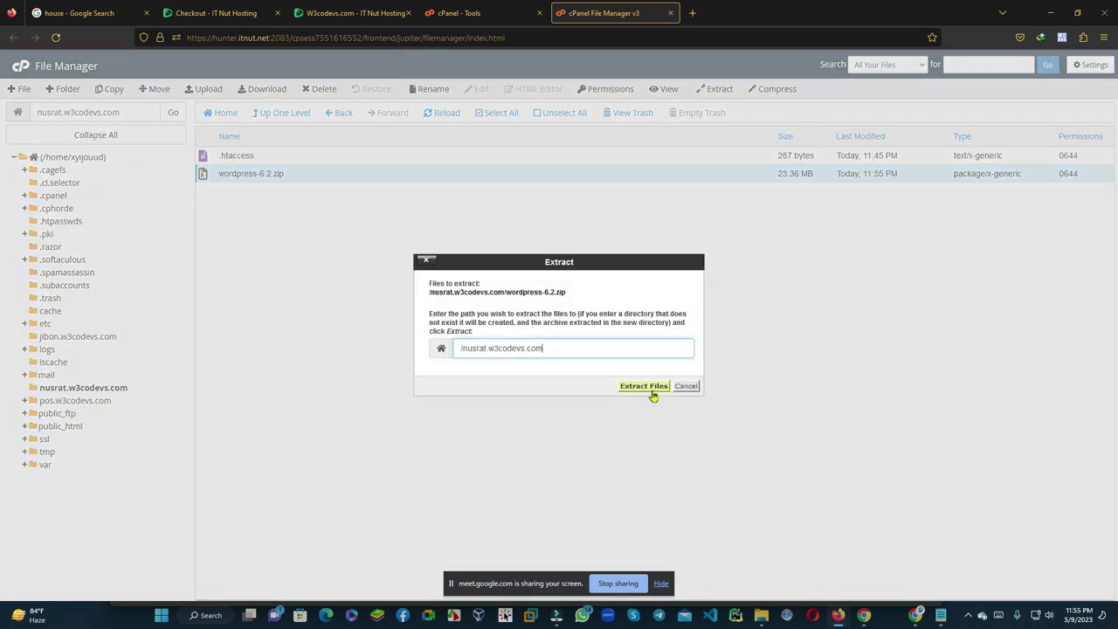
{"action": "left_click", "coordinate": [650, 389]}
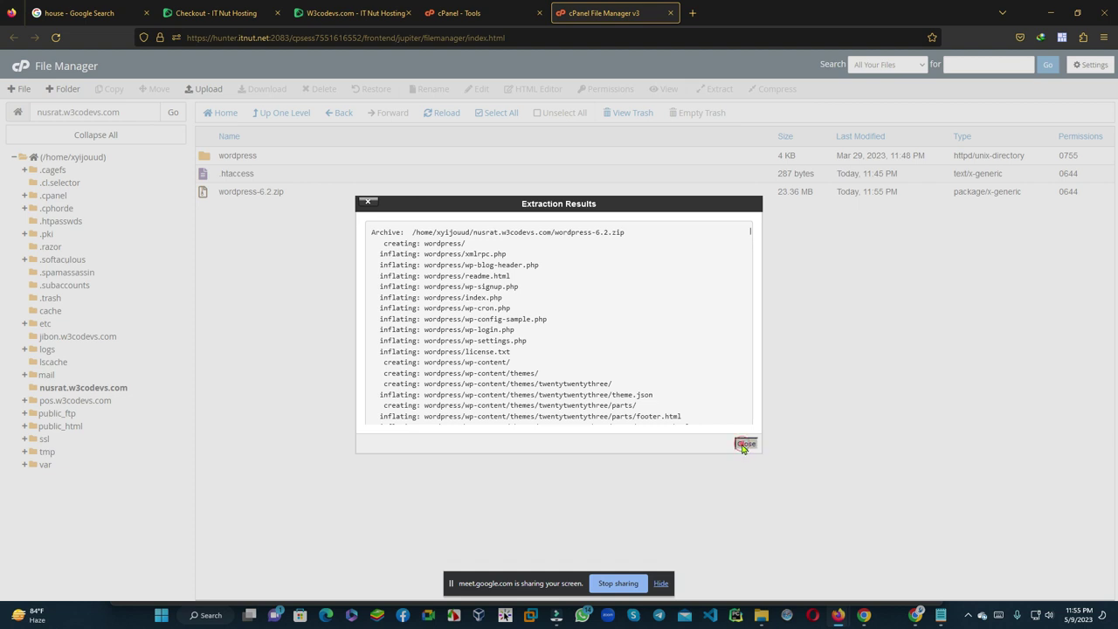
{"action": "left_click", "coordinate": [746, 444]}
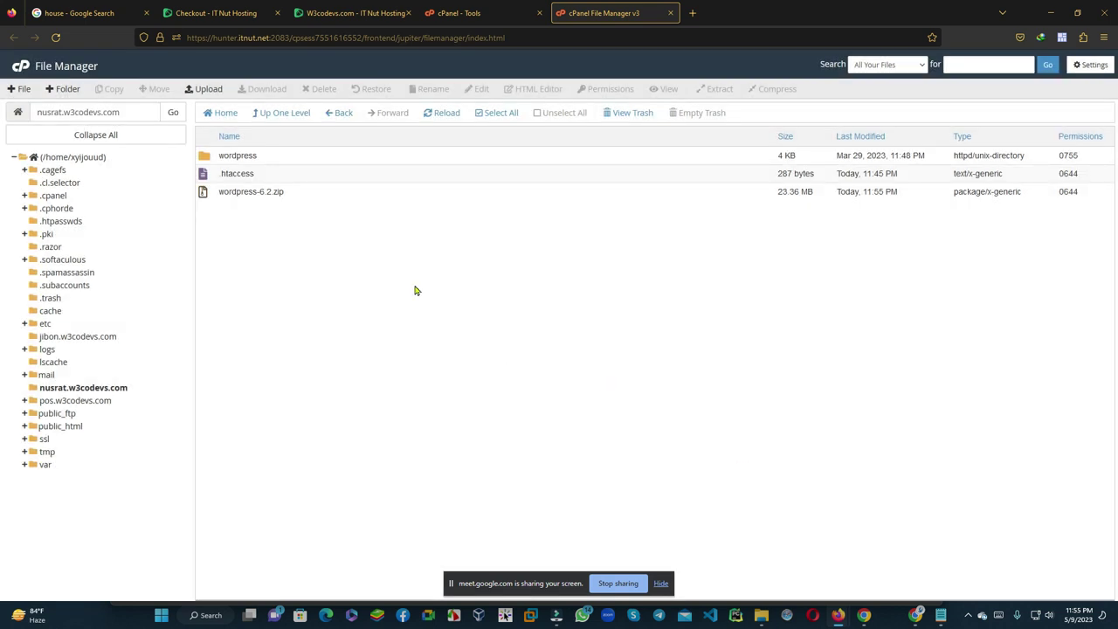
{"action": "left_click", "coordinate": [444, 116]}
{"action": "double_click", "coordinate": [295, 159]}
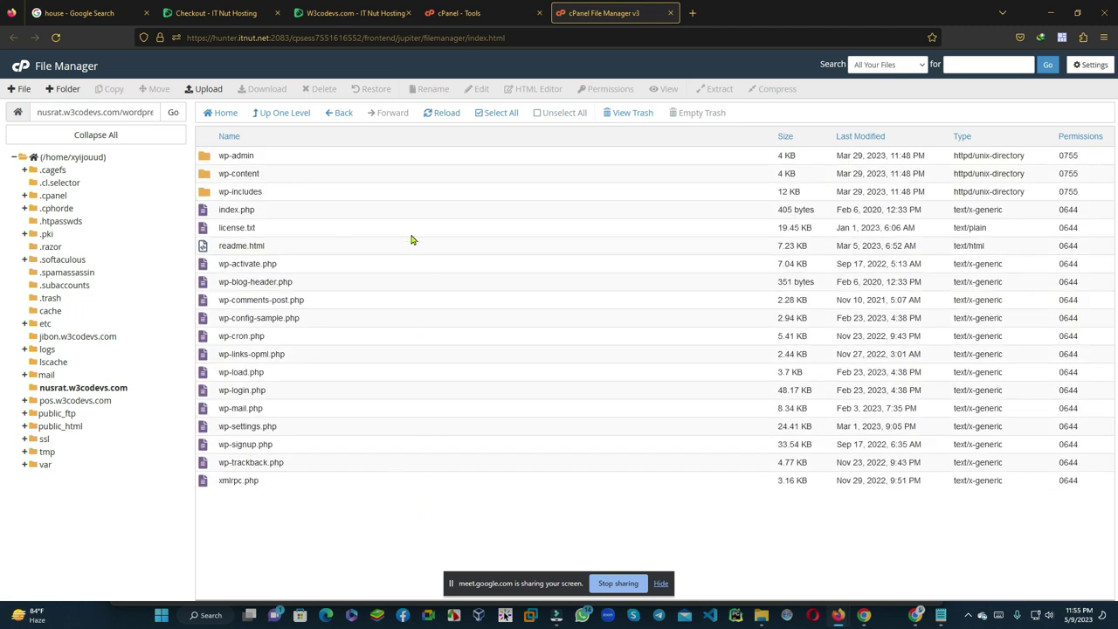
{"action": "left_click", "coordinate": [499, 115]}
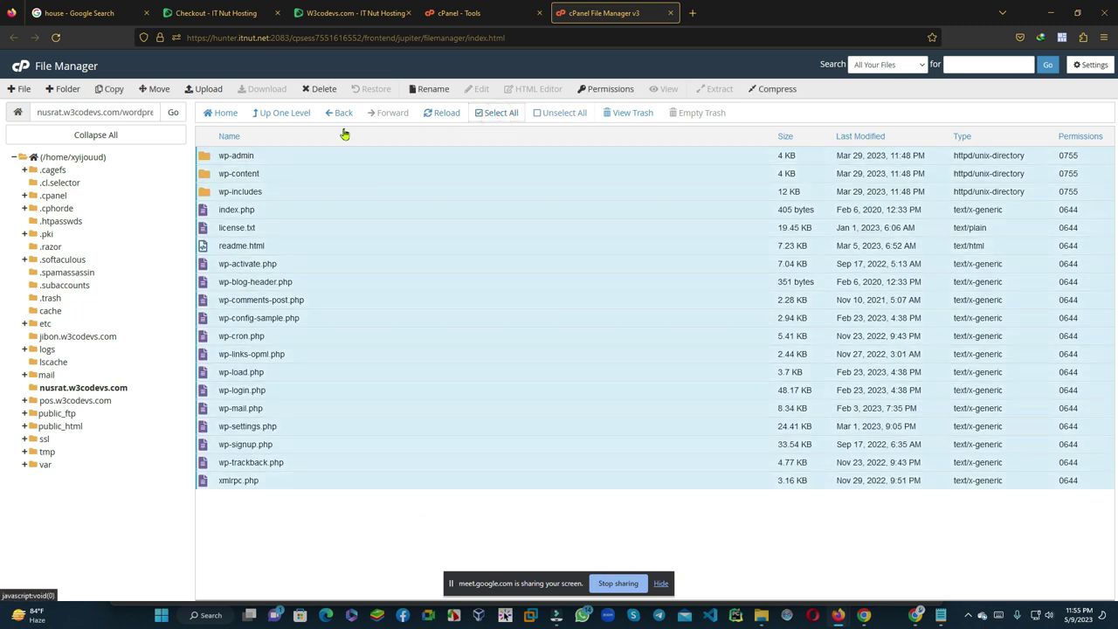
{"action": "right_click", "coordinate": [395, 269]}
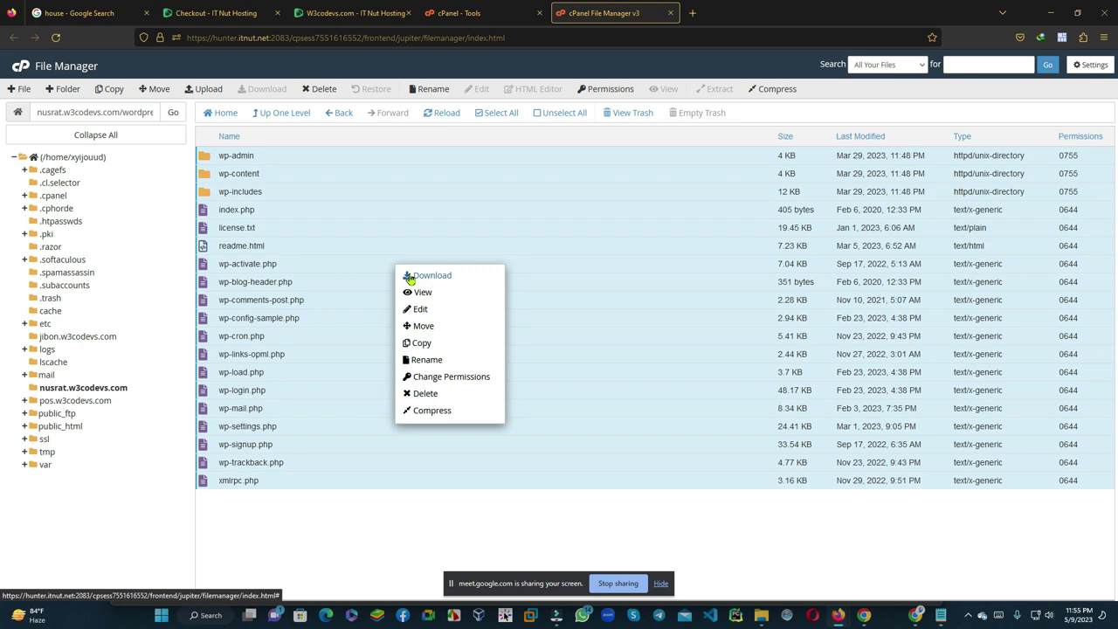
{"action": "left_click", "coordinate": [437, 324]}
{"action": "left_click_drag", "start_coordinate": [547, 386], "coordinate": [656, 381]}
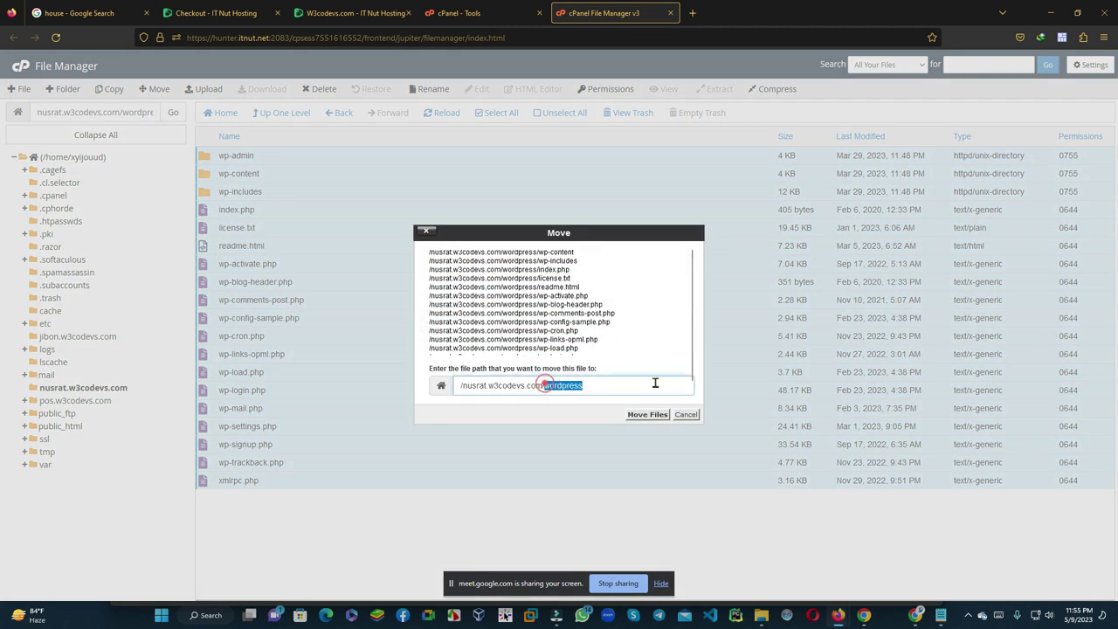
{"action": "key", "text": "BackSpace"}
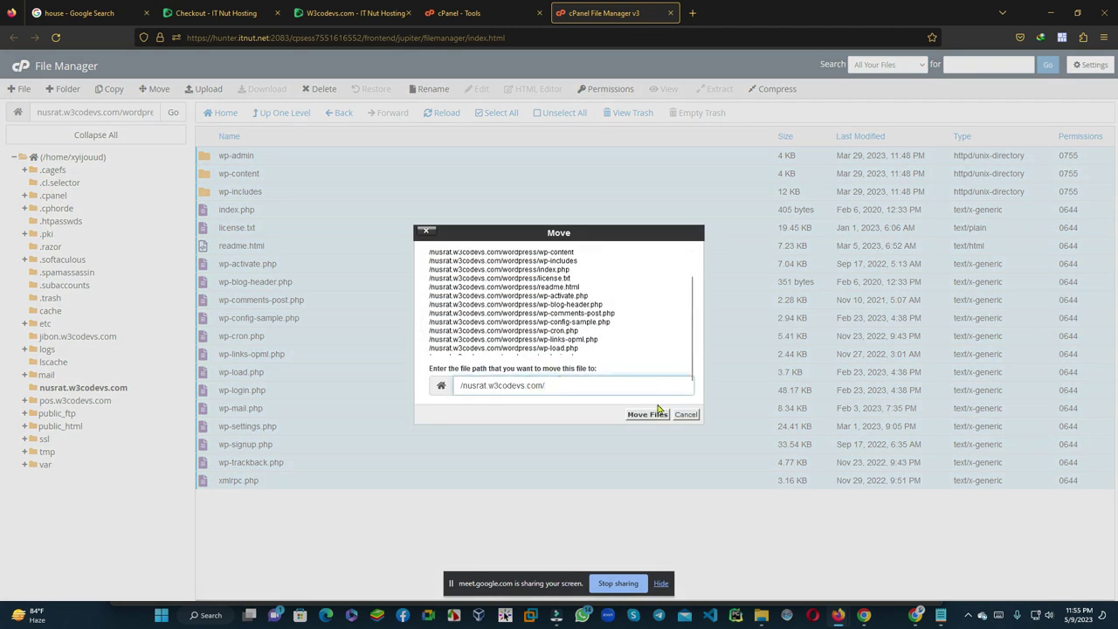
{"action": "left_click", "coordinate": [652, 419]}
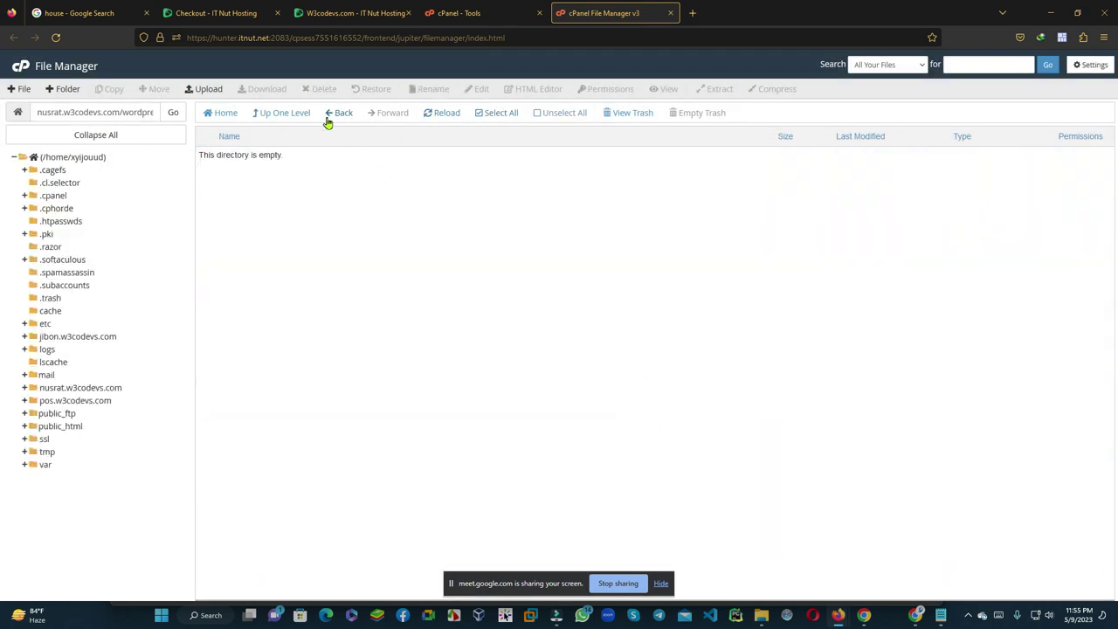
{"action": "left_click", "coordinate": [299, 119]}
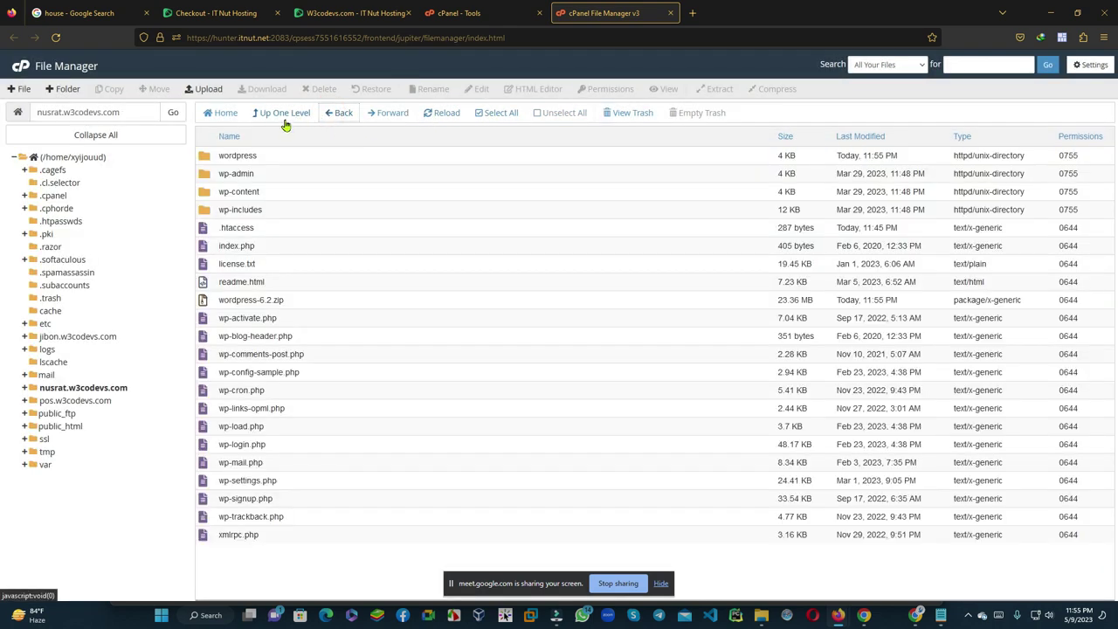
{"action": "left_click", "coordinate": [77, 387]}
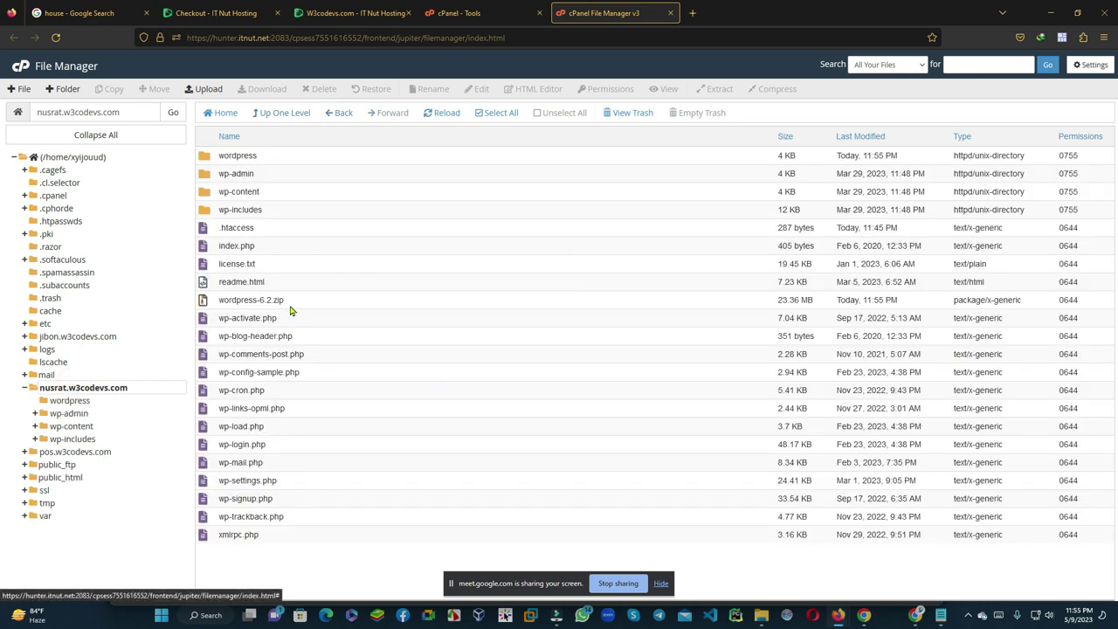
{"action": "left_click", "coordinate": [288, 302]}
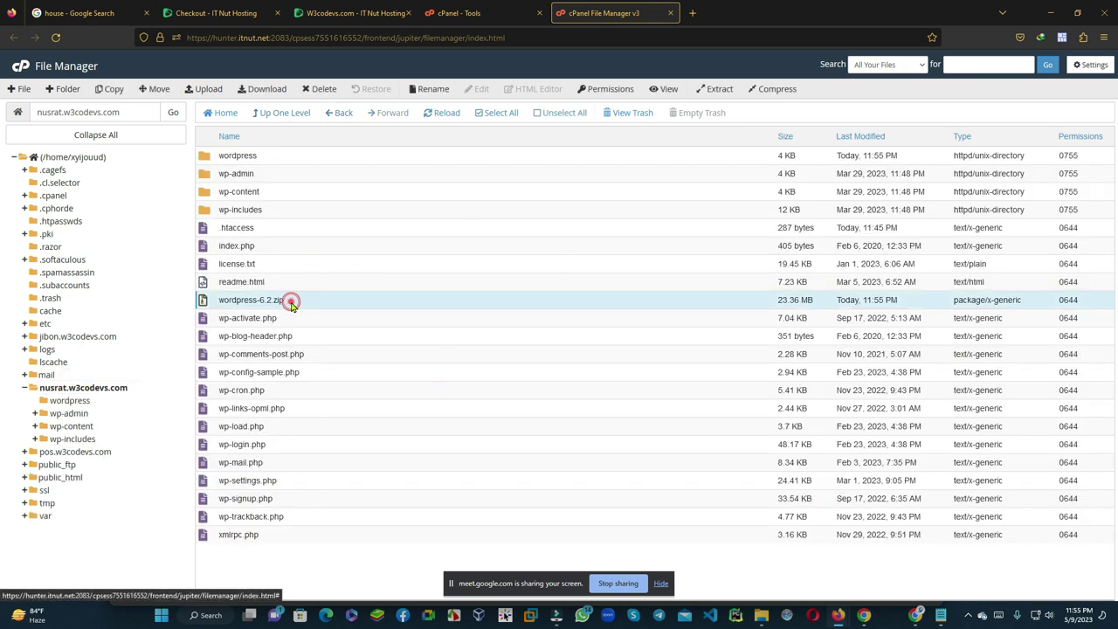
{"action": "left_click", "coordinate": [692, 13]}
{"action": "left_click", "coordinate": [579, 41]}
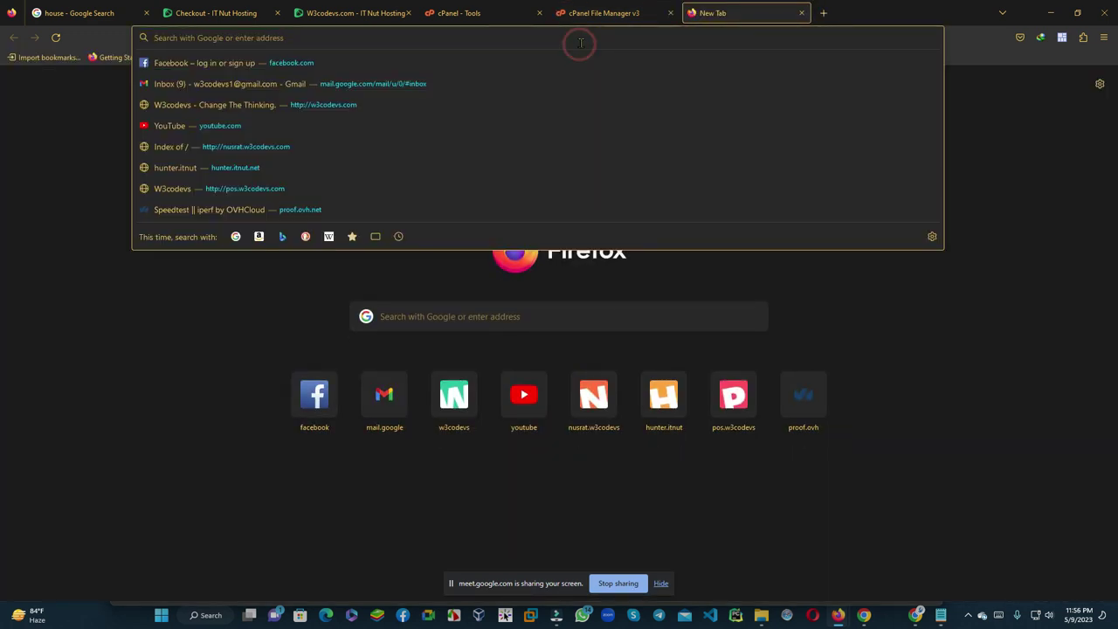
{"action": "type", "text": "nusrat"}
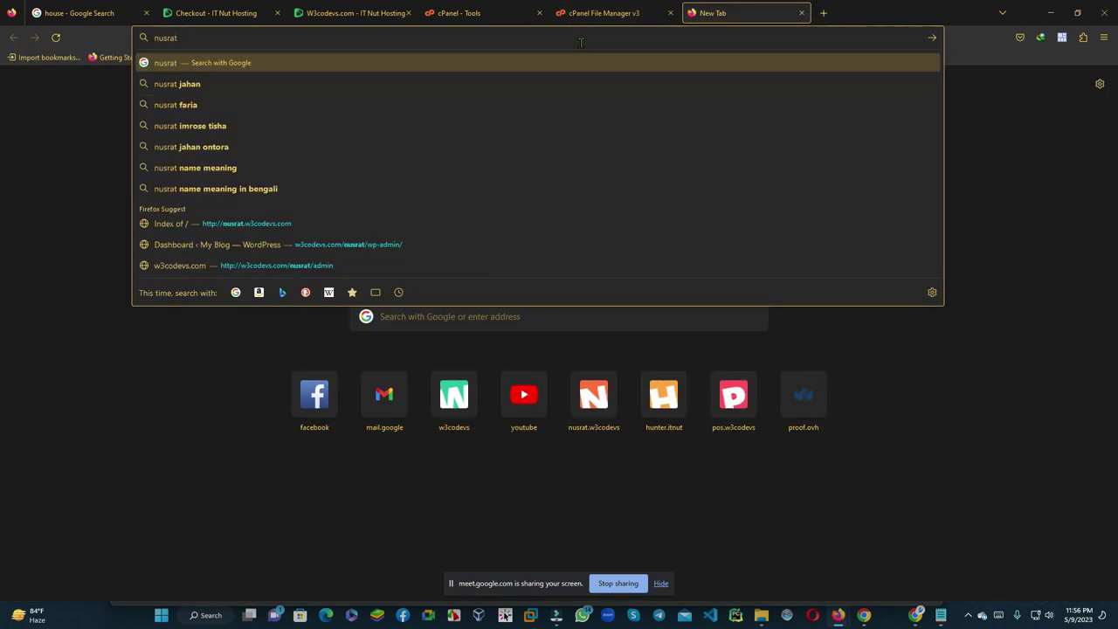
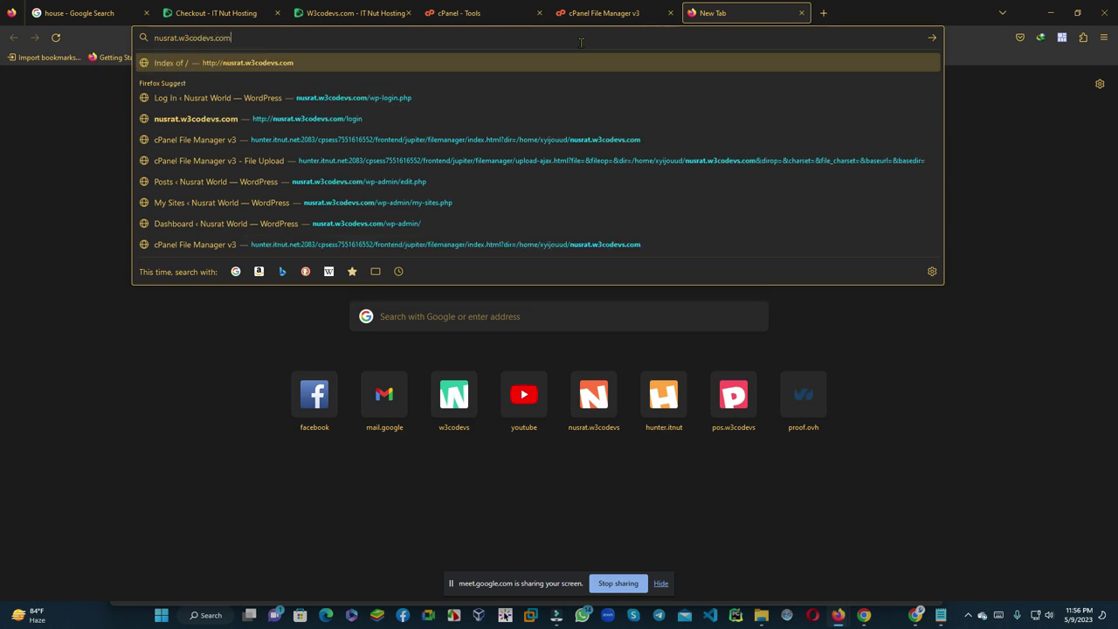
{"action": "key", "text": "Return"}
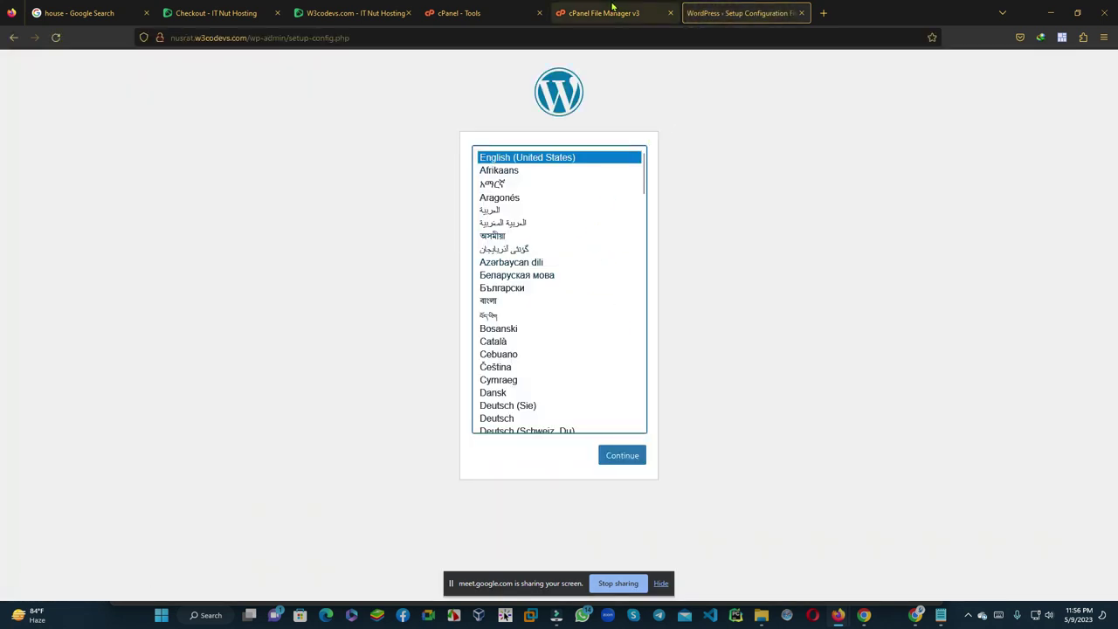
{"action": "left_click", "coordinate": [611, 10]}
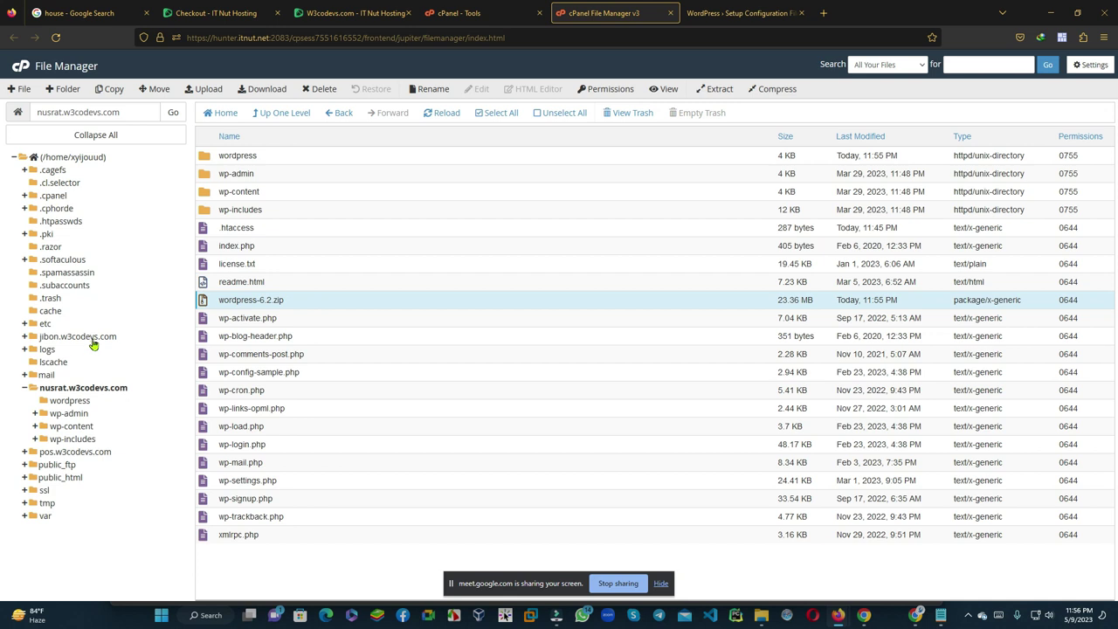
Step: Permanently delete wordpress-6.2.zip and the empty wordpress folder, skipping the trash
{"action": "left_click", "coordinate": [320, 301]}
{"action": "left_click", "coordinate": [290, 157], "text": "ctrl"}
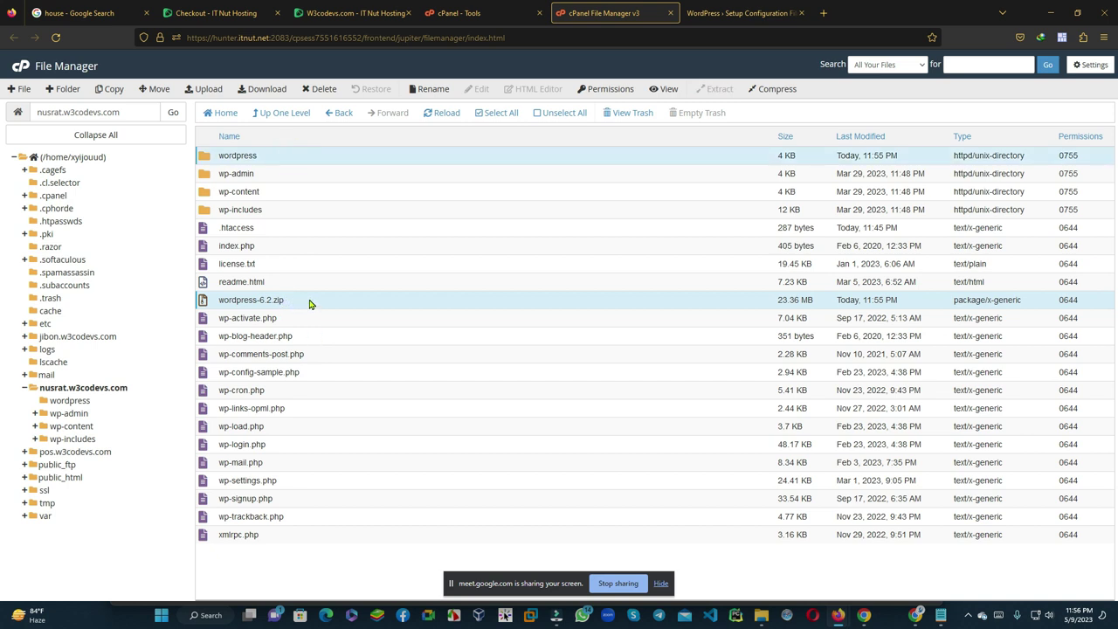
{"action": "right_click", "coordinate": [345, 163]}
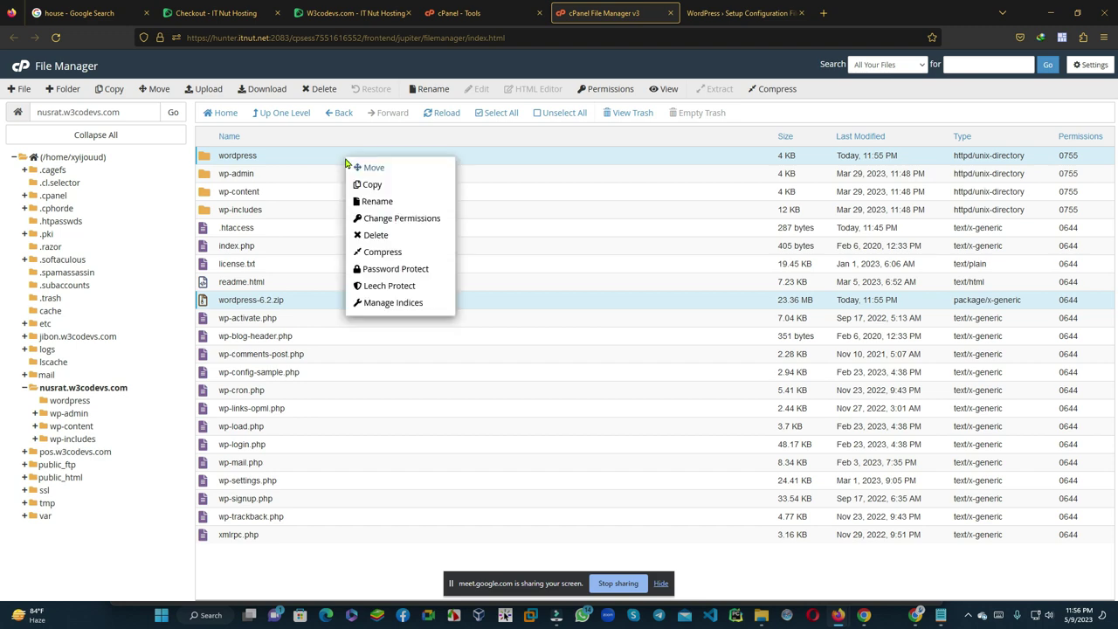
{"action": "left_click", "coordinate": [375, 234]}
{"action": "left_click", "coordinate": [517, 334]}
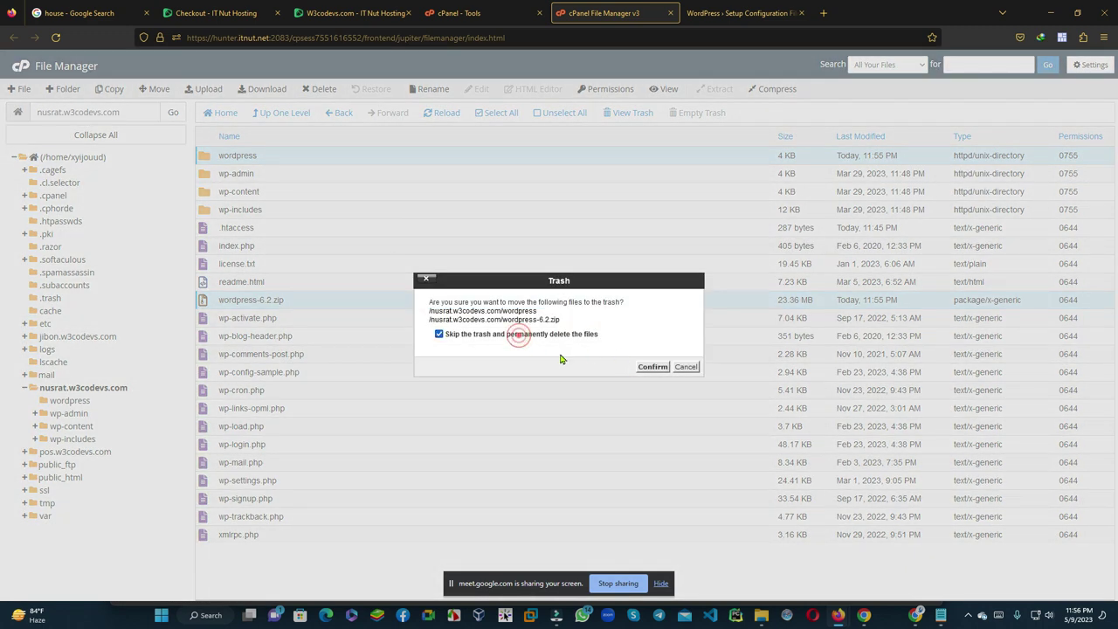
{"action": "left_click", "coordinate": [652, 367]}
Step: Reload WordPress setup, continue in English (United States) to the database form, then open cPanel home
{"action": "left_click", "coordinate": [742, 14]}
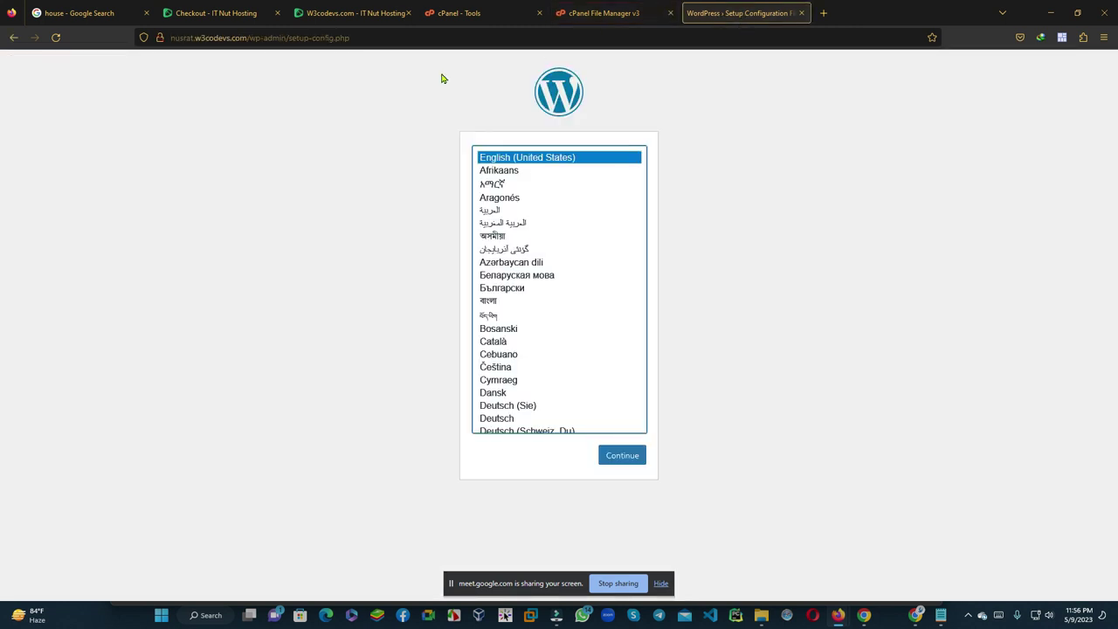
{"action": "left_click", "coordinate": [55, 38]}
{"action": "left_click", "coordinate": [622, 456]}
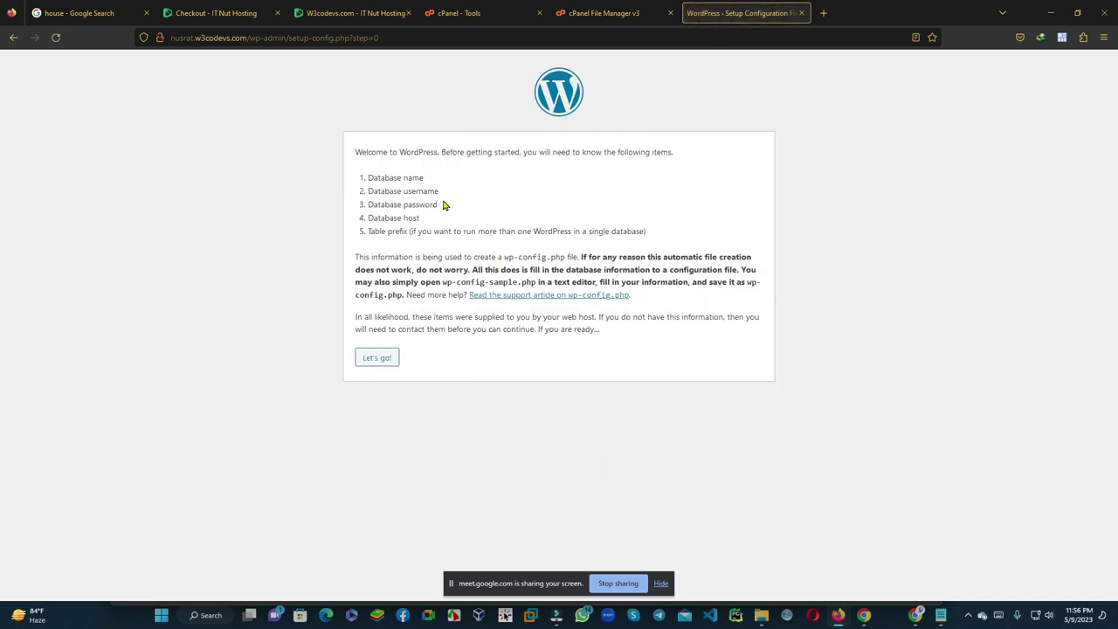
{"action": "left_click", "coordinate": [382, 357]}
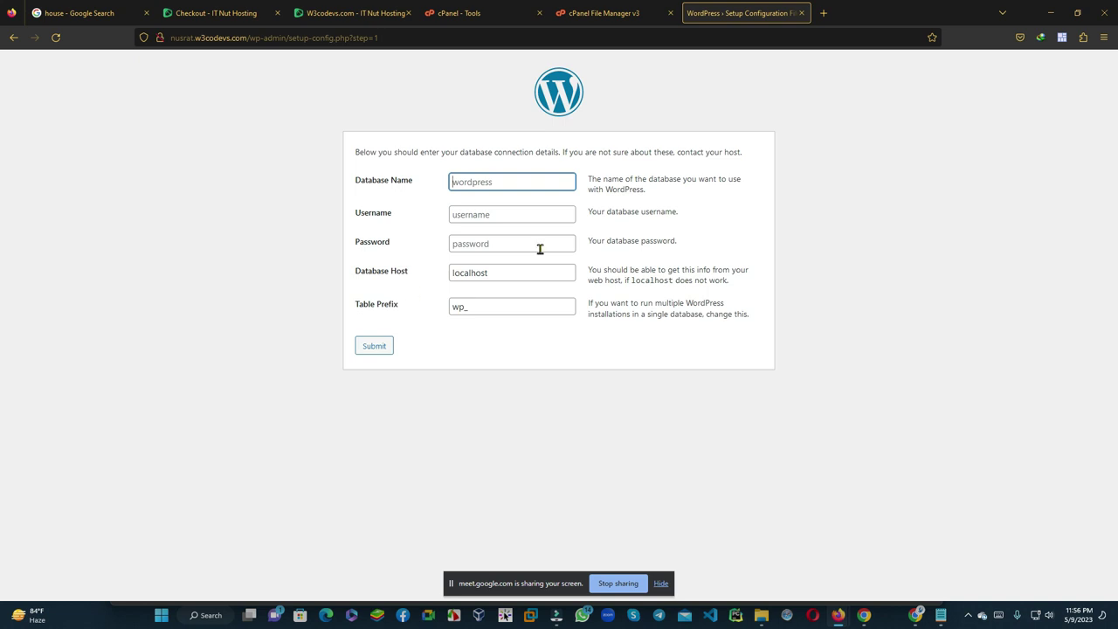
{"action": "left_click", "coordinate": [582, 13]}
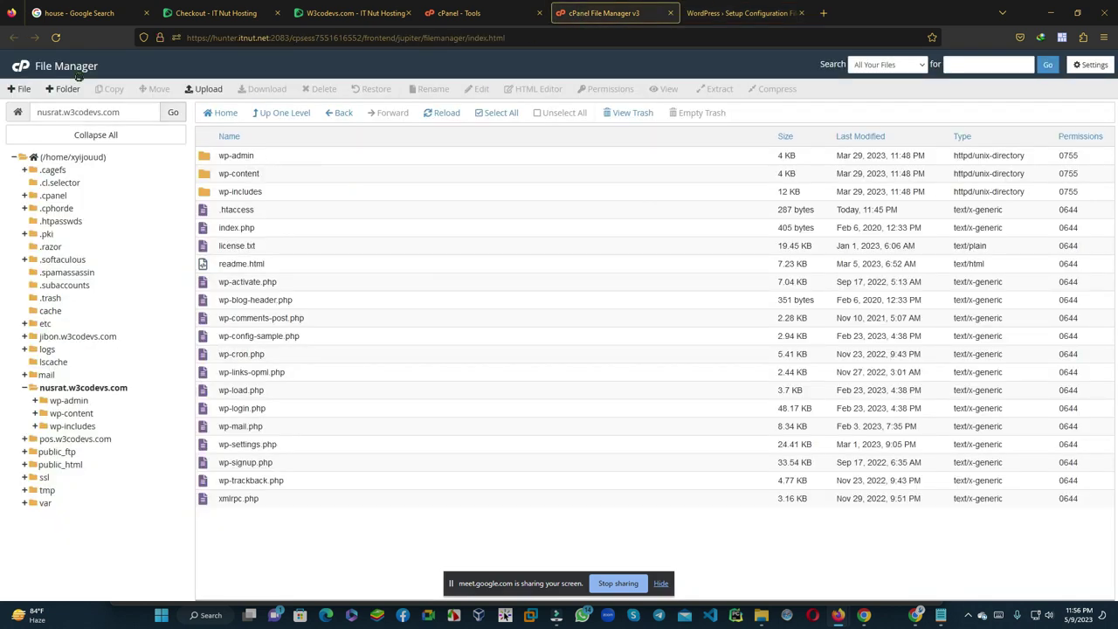
{"action": "left_click", "coordinate": [25, 68]}
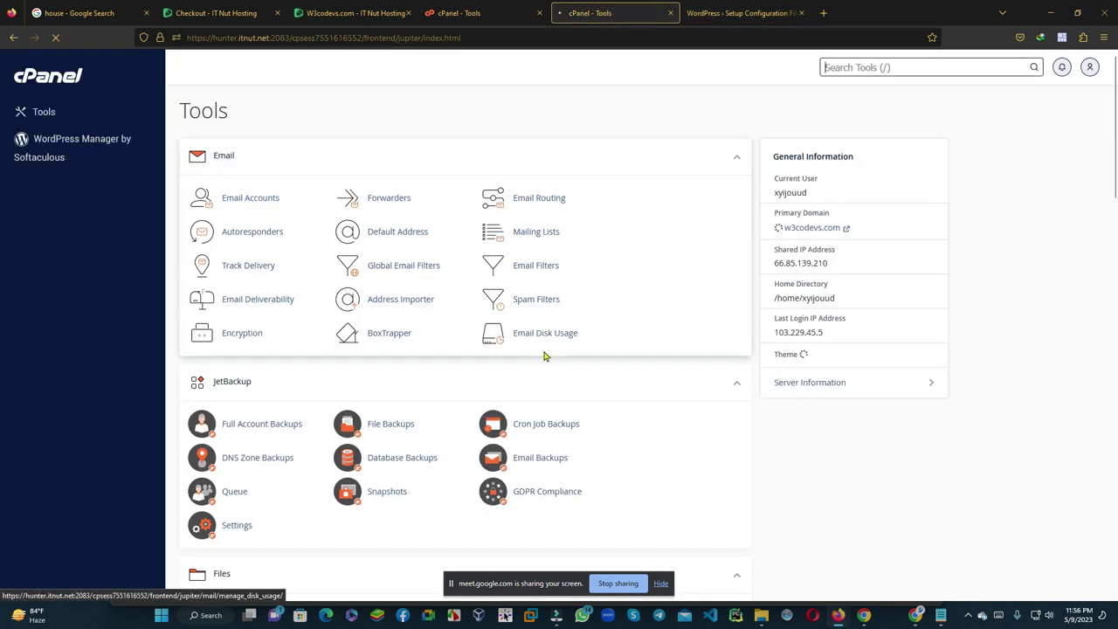
Step: Go to cPanel's MySQL Databases page in the Databases section
{"action": "scroll", "coordinate": [538, 337], "scroll_direction": "down", "scroll_amount": 5}
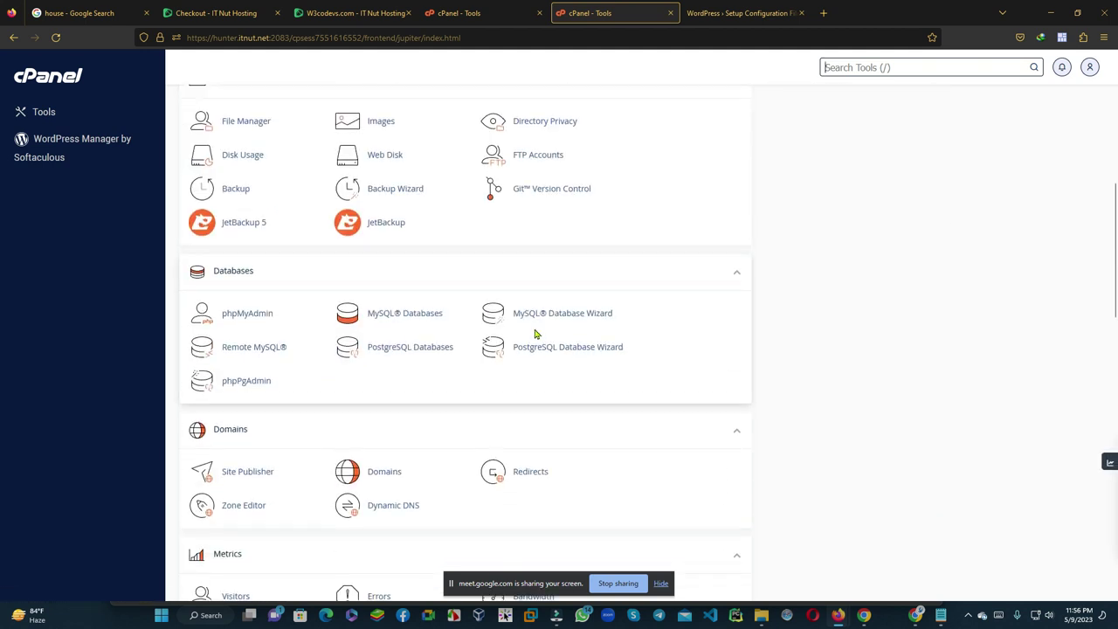
{"action": "left_click", "coordinate": [380, 313]}
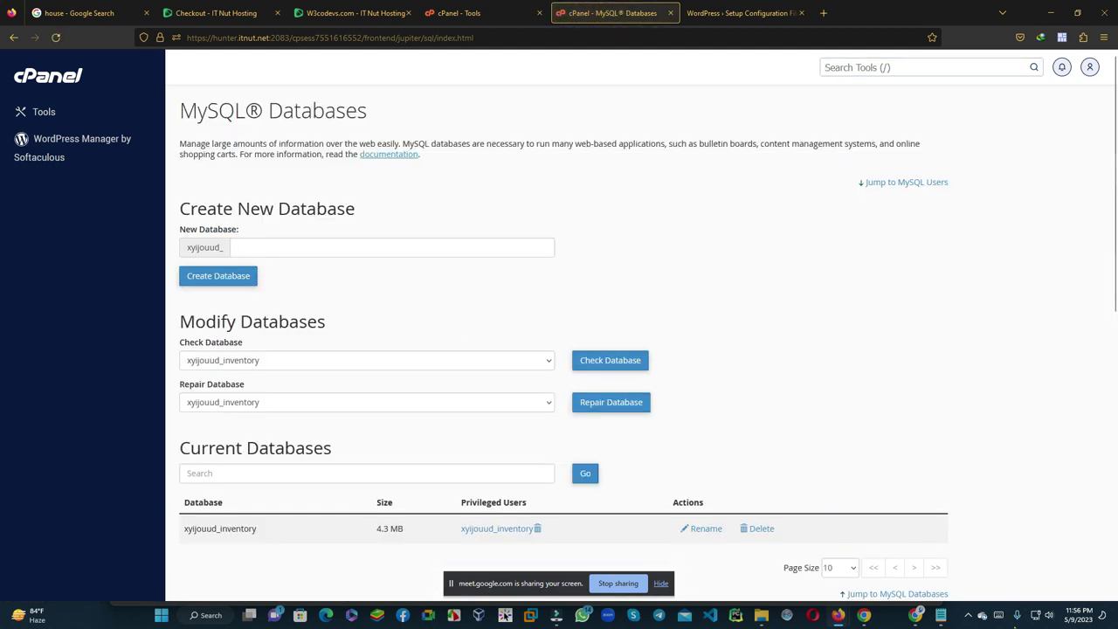
Step: Close the hosting notes without saving and clear all text from the other note
{"action": "mouse_move", "coordinate": [941, 615]}
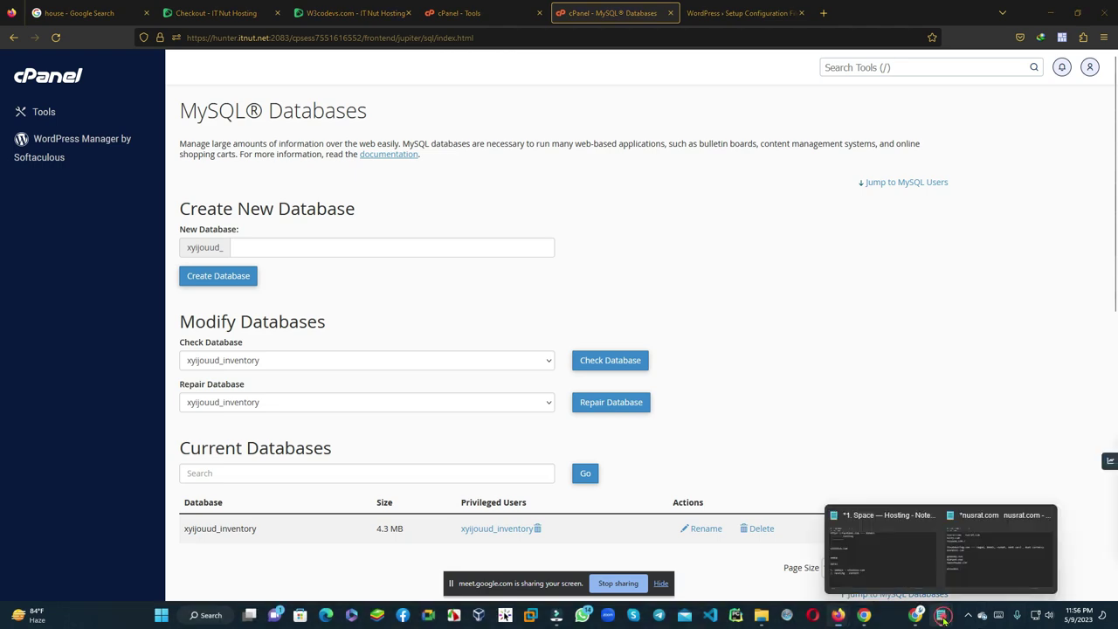
{"action": "left_click", "coordinate": [929, 514]}
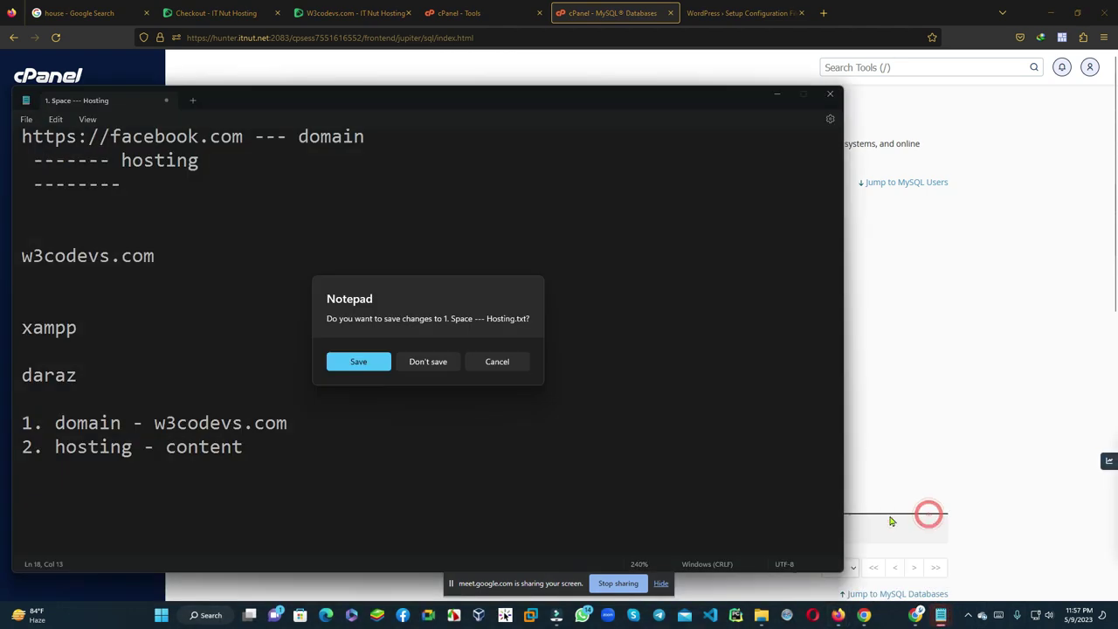
{"action": "left_click", "coordinate": [427, 362]}
{"action": "left_click", "coordinate": [940, 614]}
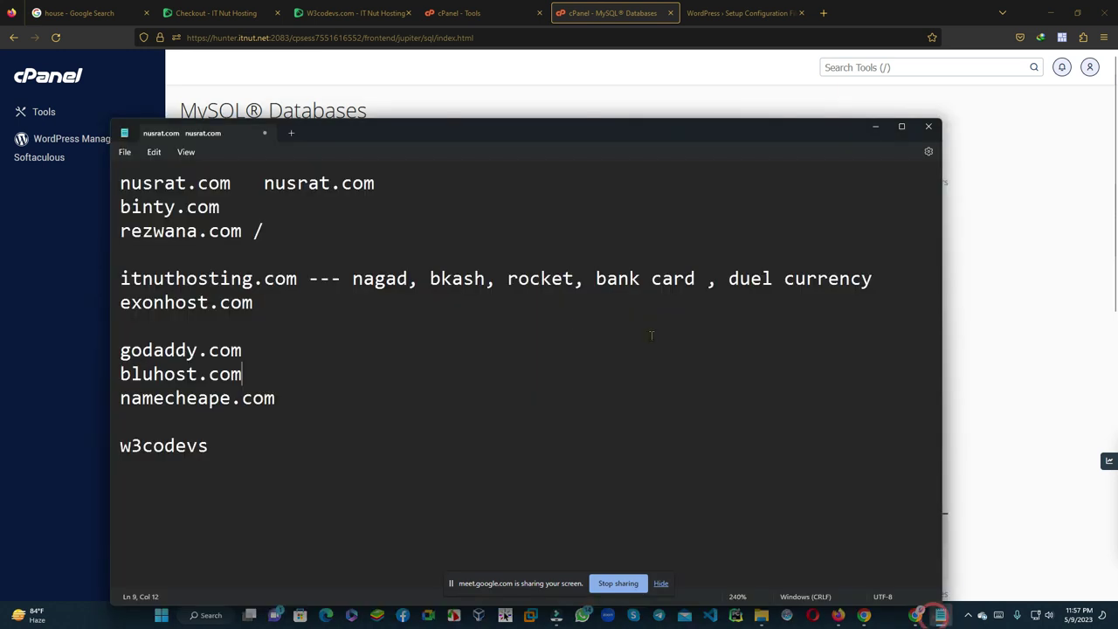
{"action": "key", "text": "ctrl+a"}
{"action": "key", "text": "BackSpace"}
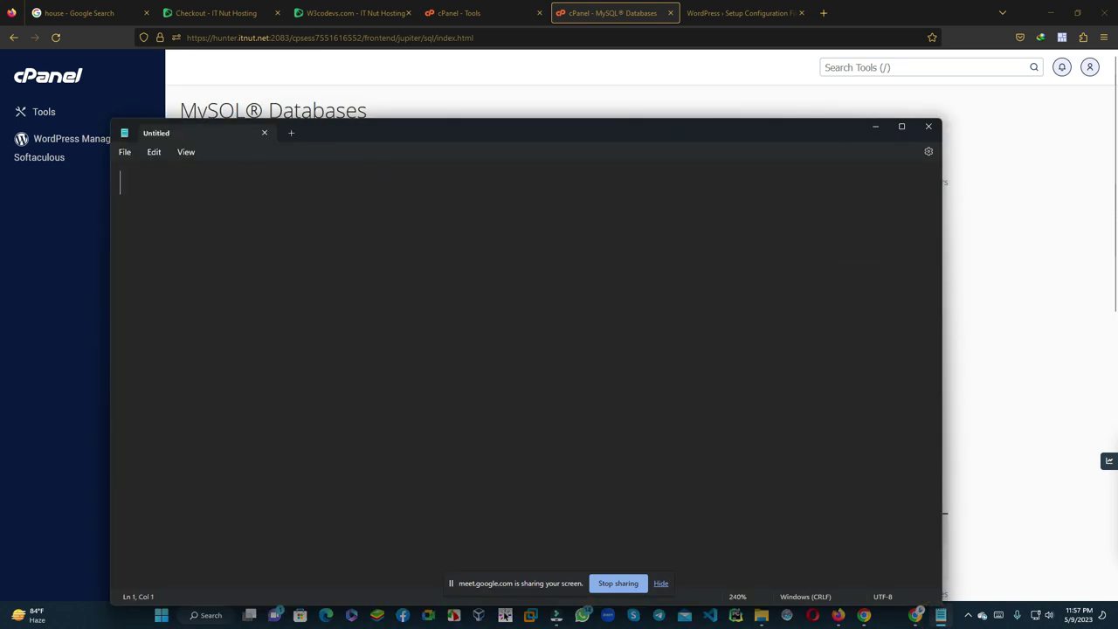
{"action": "left_click", "coordinate": [477, 387]}
{"action": "left_click_drag", "start_coordinate": [510, 132], "coordinate": [586, 229]}
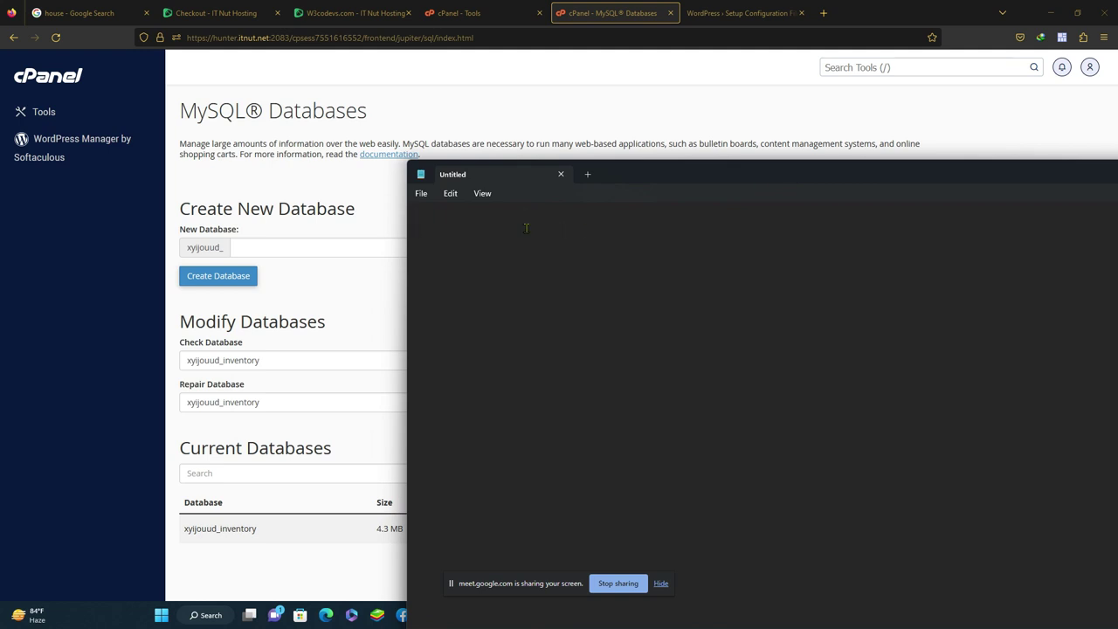
Step: Type the labels DataBase name, DB username, DB pass, WP email, WP username and WP Pass
{"action": "type", "text": "Data Base"}
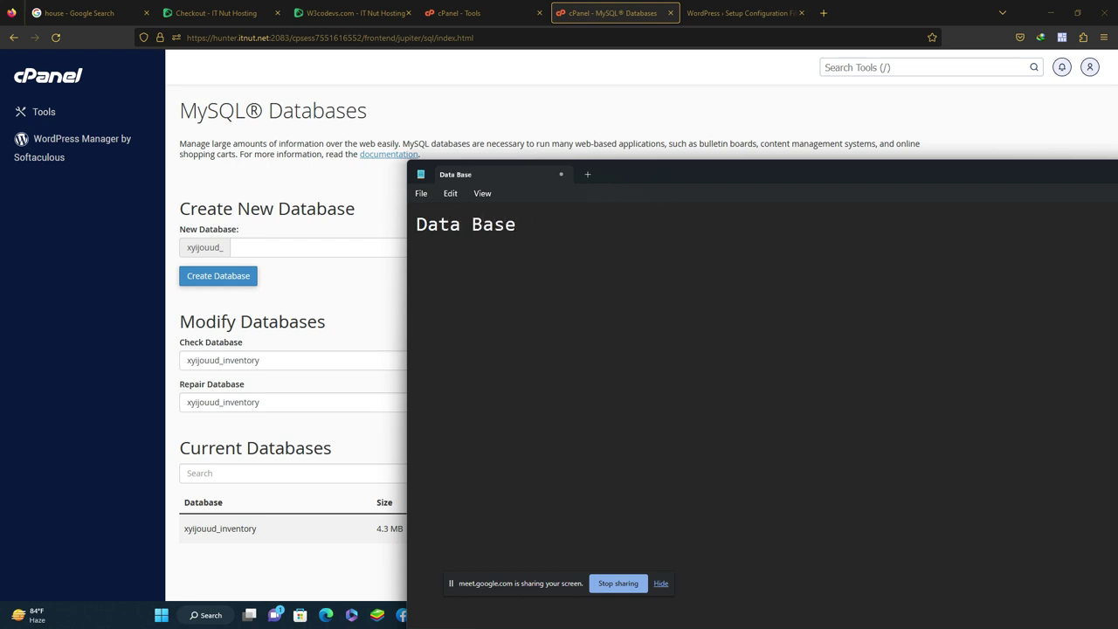
{"action": "key", "text": "Left"}
{"action": "key", "text": "Left"}
{"action": "key", "text": "BackSpace"}
{"action": "key", "text": "Right"}
{"action": "key", "text": "Right"}
{"action": "key", "text": "Right"}
{"action": "key", "text": "Right"}
{"action": "type", "text": "name"}
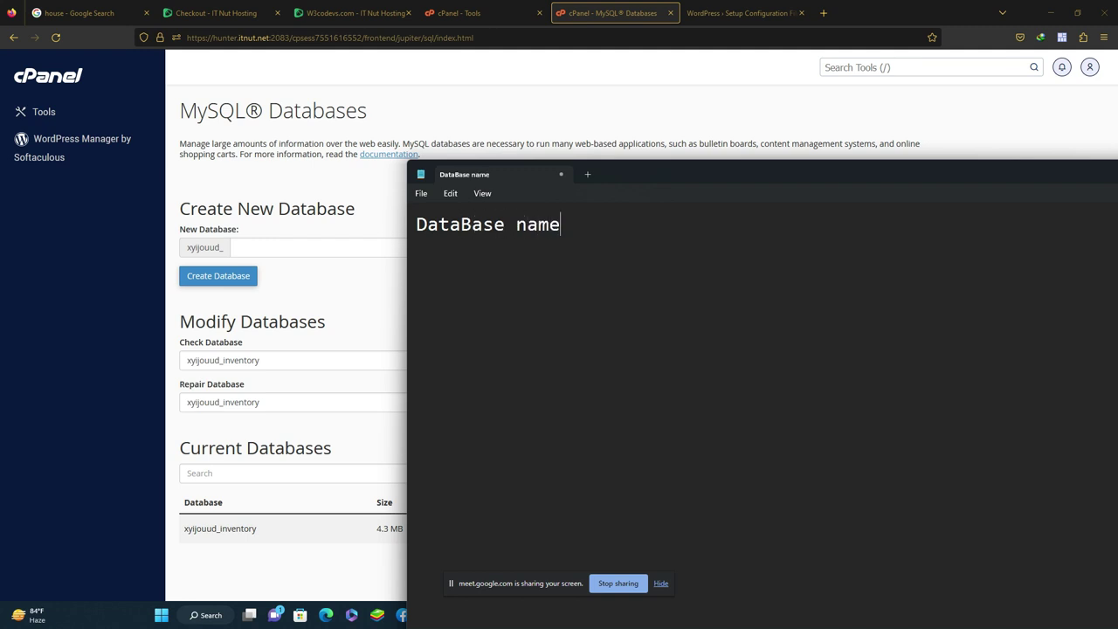
{"action": "type", "text": ": "}
{"action": "type", "text": "DB"}
{"action": "type", "text": " pass"}
{"action": "key", "text": "BackSpace"}
{"action": "key", "text": "BackSpace"}
{"action": "key", "text": "BackSpace"}
{"action": "key", "text": "BackSpace"}
{"action": "type", "text": "username:"}
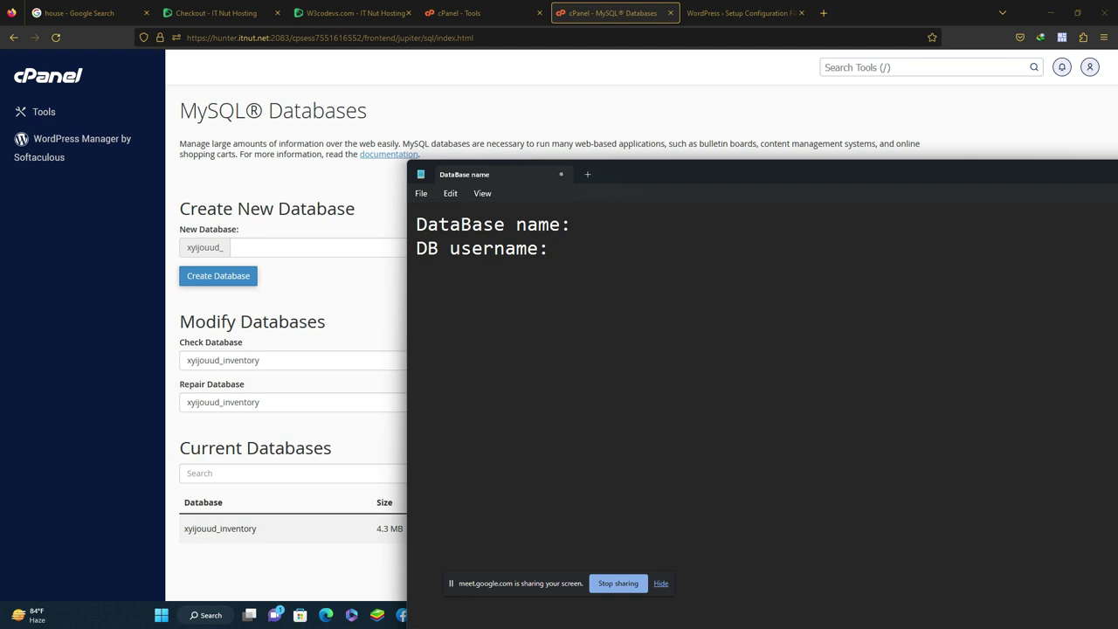
{"action": "type", "text": "DB "}
{"action": "type", "text": "pass"}
{"action": "type", "text": "W"}
{"action": "type", "text": "p"}
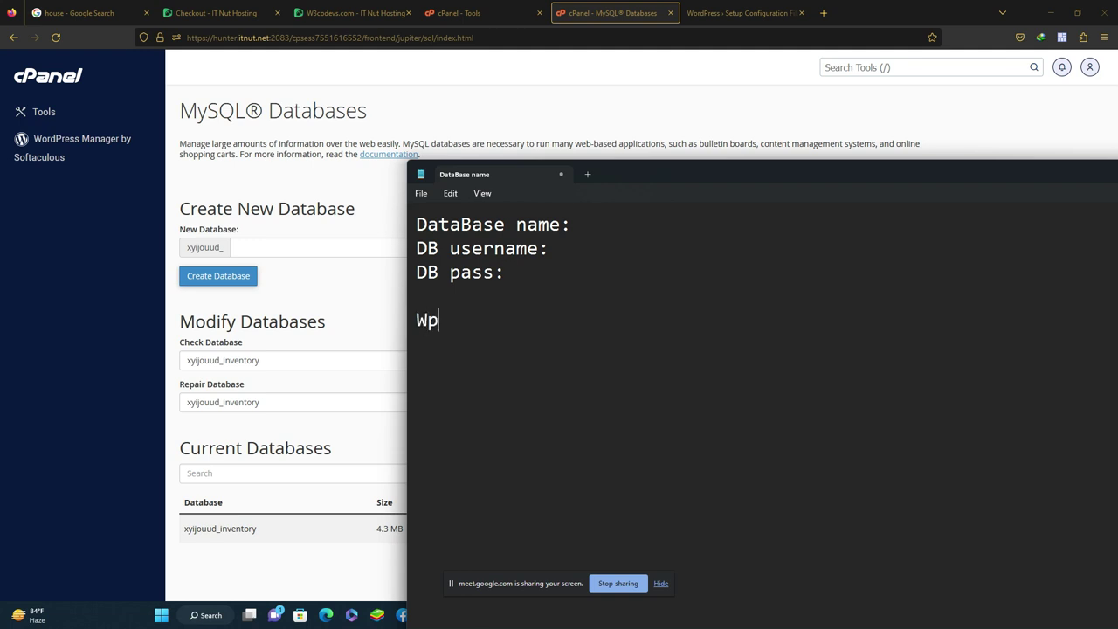
{"action": "key", "text": "BackSpace"}
{"action": "type", "text": "P"}
{"action": "type", "text": " use"}
{"action": "key", "text": "BackSpace"}
{"action": "key", "text": "BackSpace"}
{"action": "key", "text": "BackSpace"}
{"action": "type", "text": "email: "}
{"action": "type", "text": "WP"}
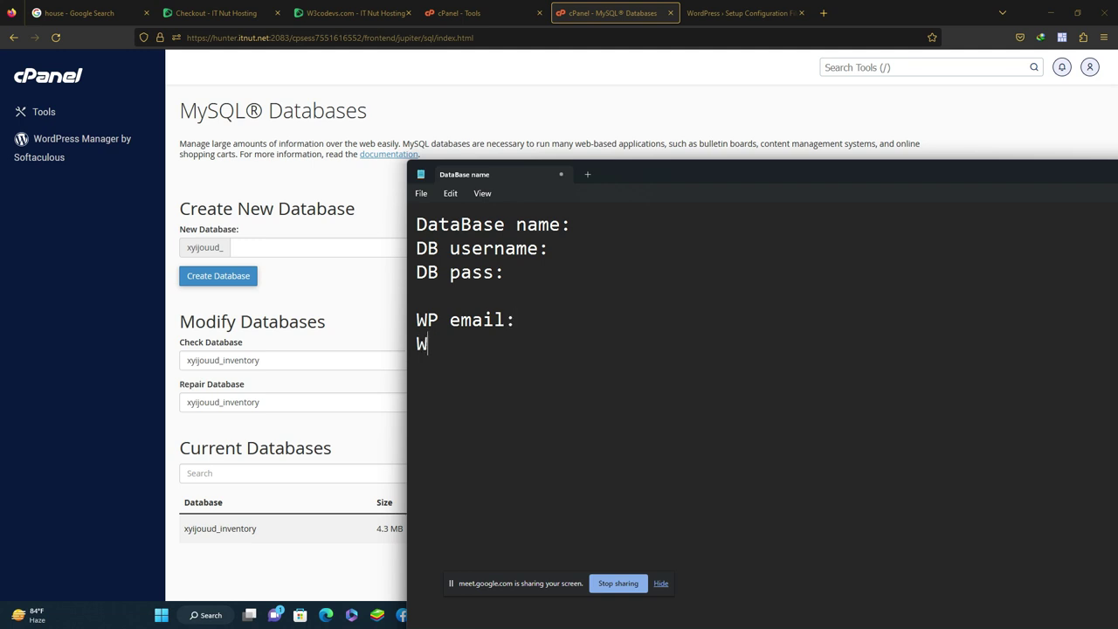
{"action": "type", "text": " username"}
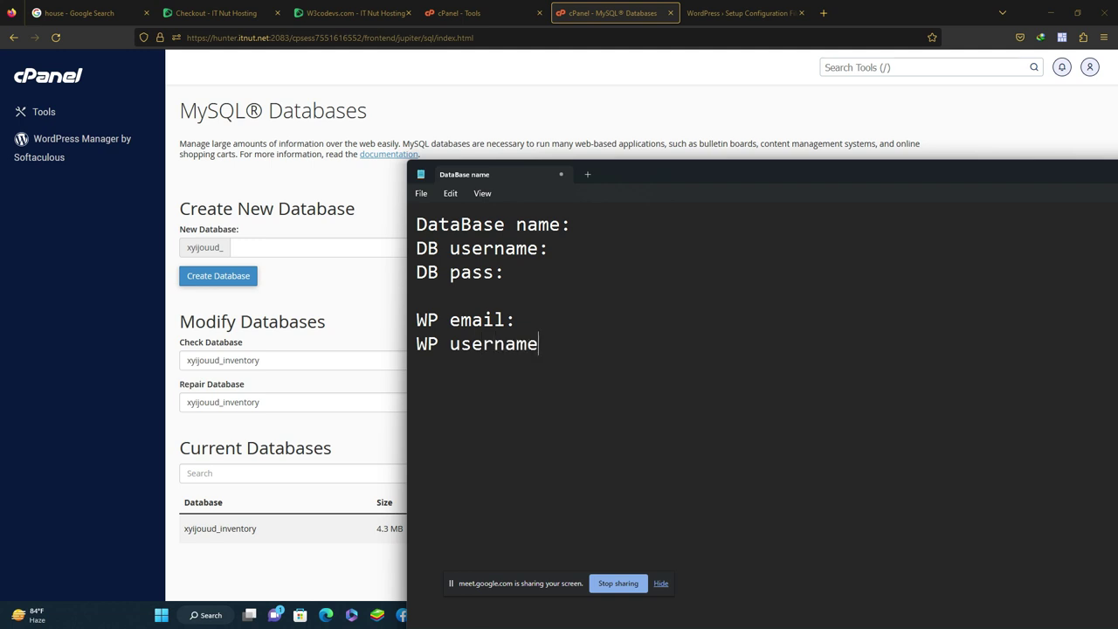
{"action": "type", "text": ":"}
{"action": "key", "text": "Return"}
{"action": "type", "text": "WP Pass:"}
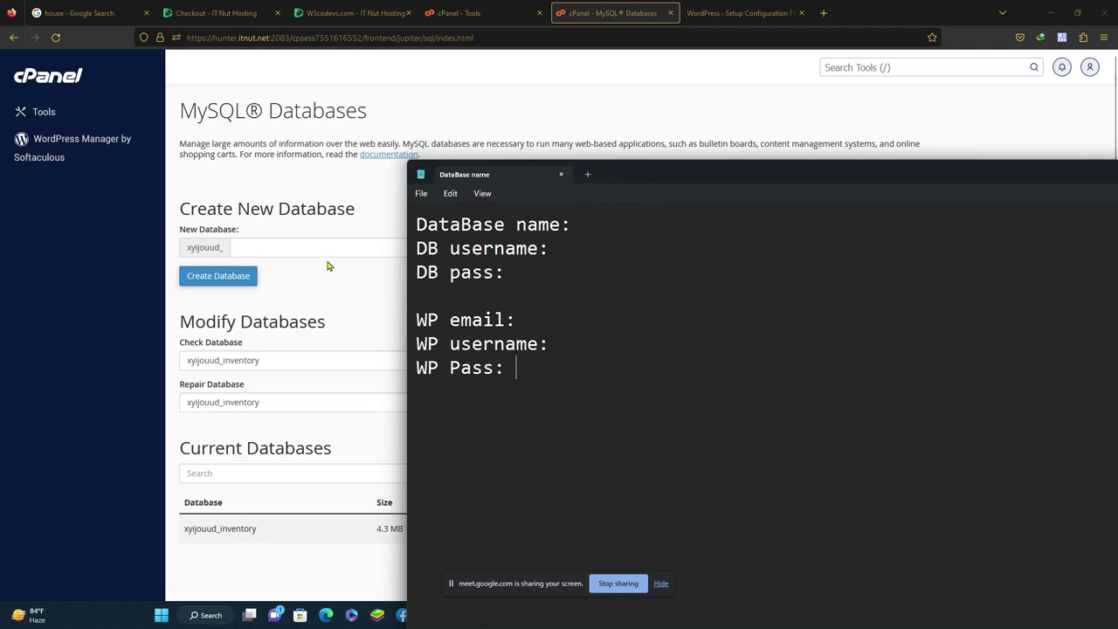
Step: Create the new MySQL database cstdb1 and go back to the databases page
{"action": "left_click", "coordinate": [300, 250]}
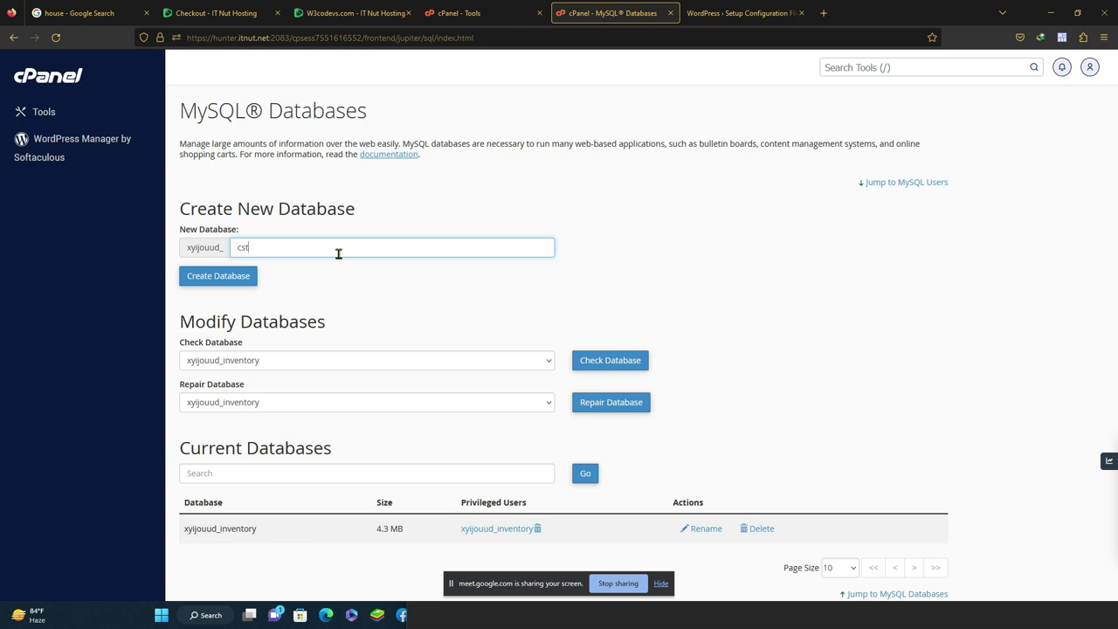
{"action": "type", "text": "db1"}
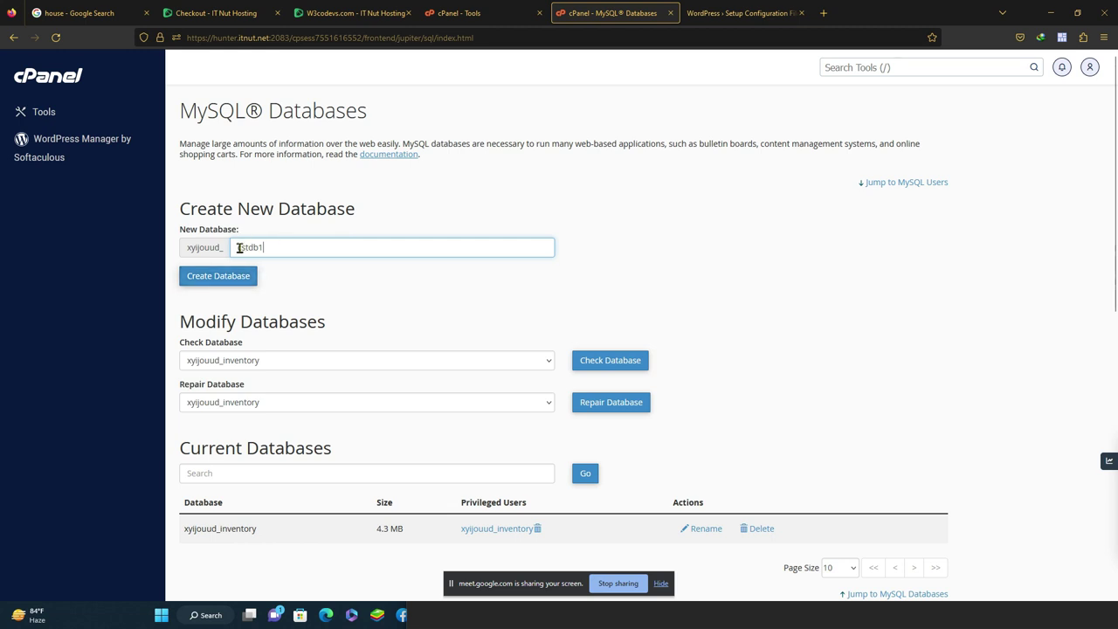
{"action": "left_click_drag", "start_coordinate": [239, 248], "coordinate": [265, 247]}
{"action": "left_click", "coordinate": [232, 276]}
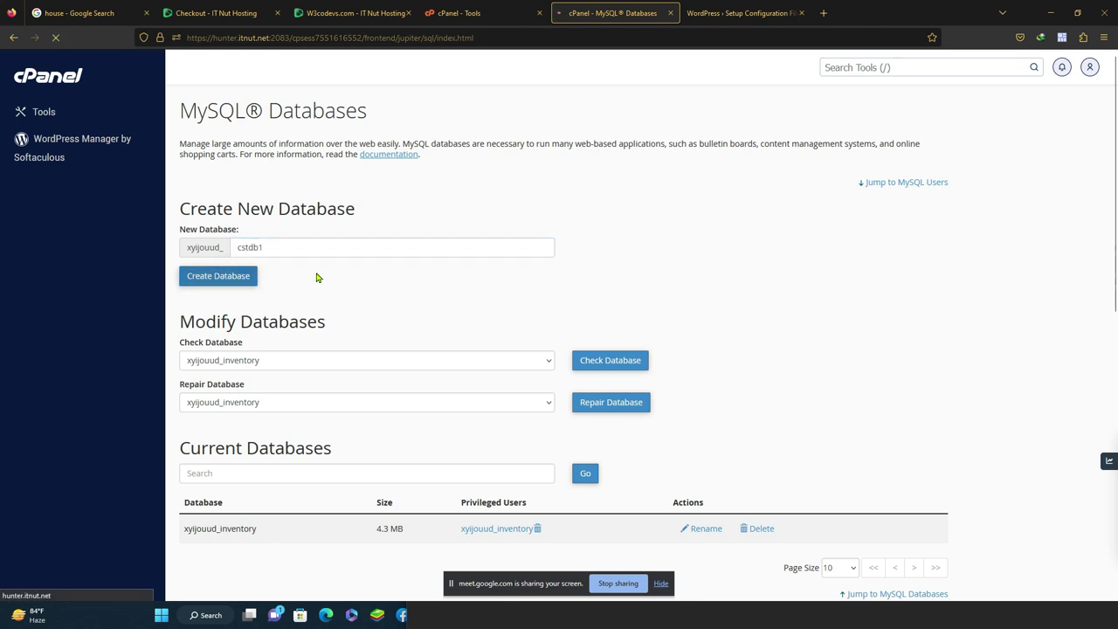
{"action": "left_click", "coordinate": [568, 191]}
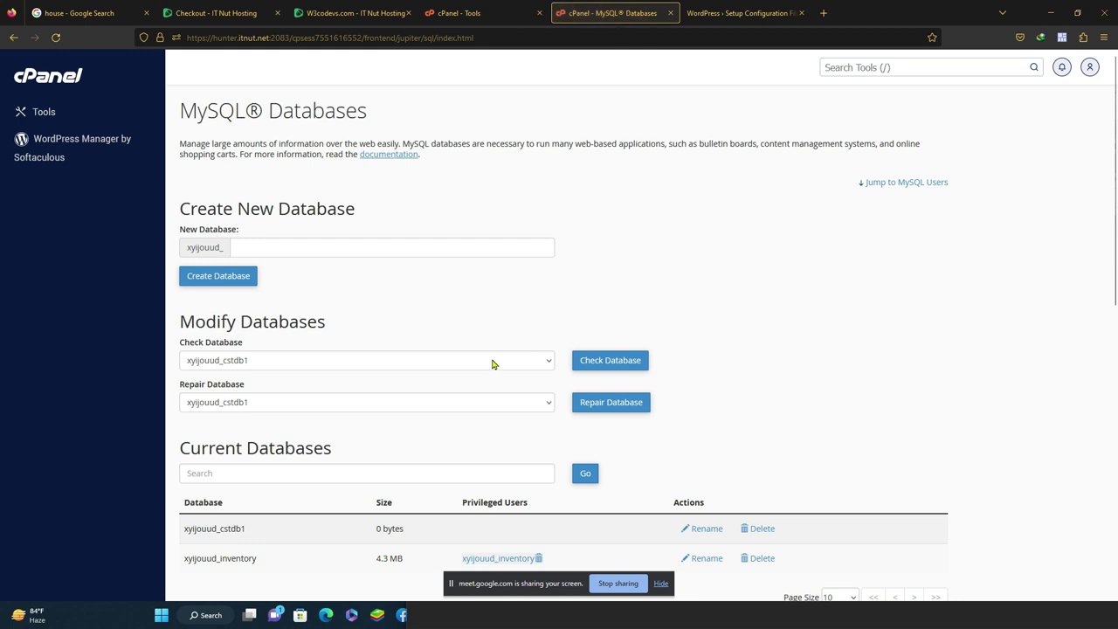
Step: Copy the full cstdb1 database name into the note after DataBase name
{"action": "scroll", "coordinate": [445, 337], "scroll_direction": "down", "scroll_amount": 2}
{"action": "scroll", "coordinate": [375, 367], "scroll_direction": "up", "scroll_amount": 1}
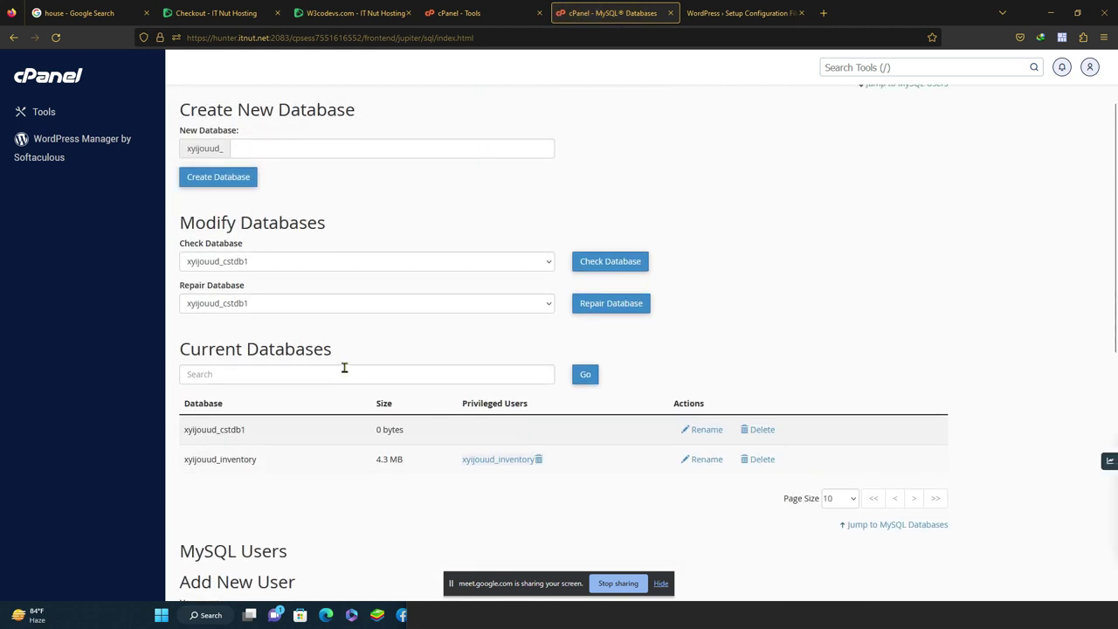
{"action": "scroll", "coordinate": [344, 368], "scroll_direction": "down", "scroll_amount": 1}
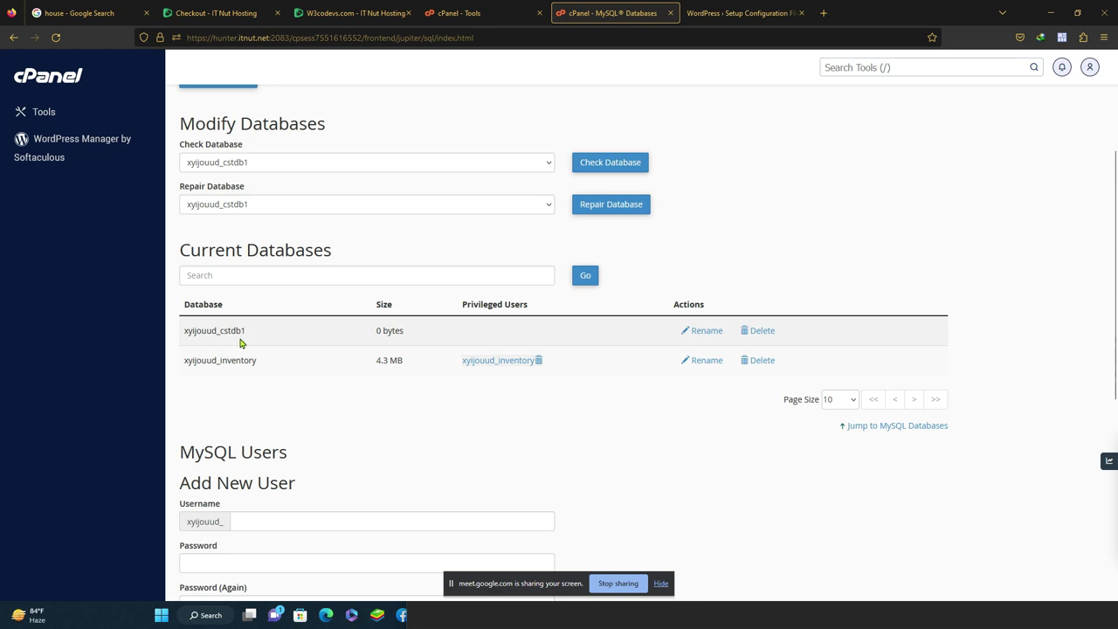
{"action": "left_click_drag", "start_coordinate": [185, 335], "coordinate": [258, 337]}
{"action": "key", "text": "ctrl+c"}
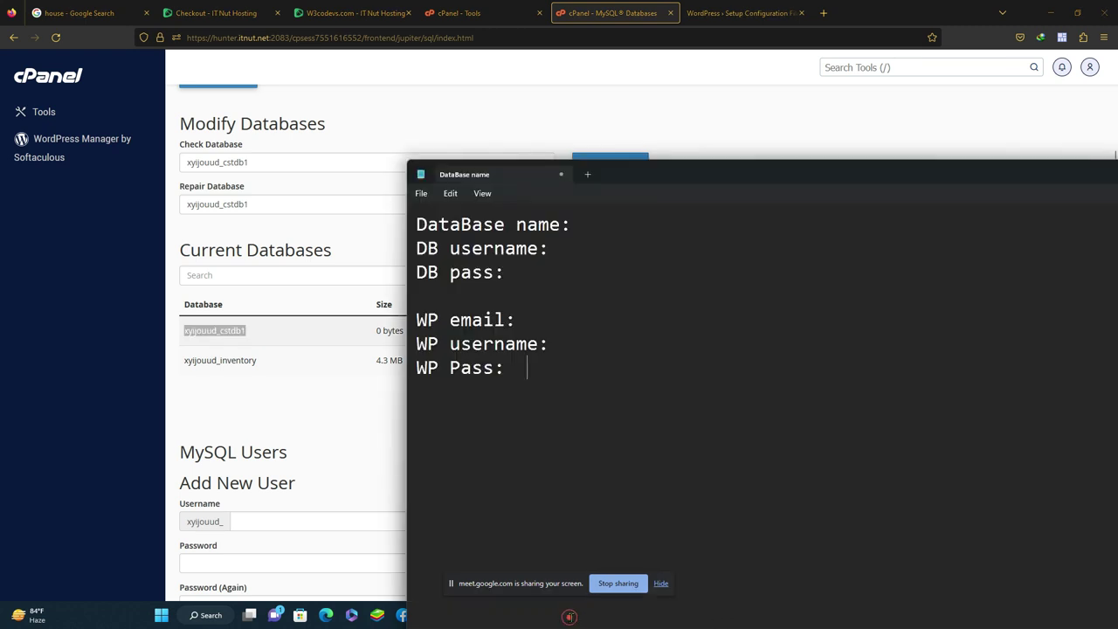
{"action": "left_click", "coordinate": [570, 616]}
{"action": "left_click", "coordinate": [631, 217]}
{"action": "key", "text": "ctrl+v"}
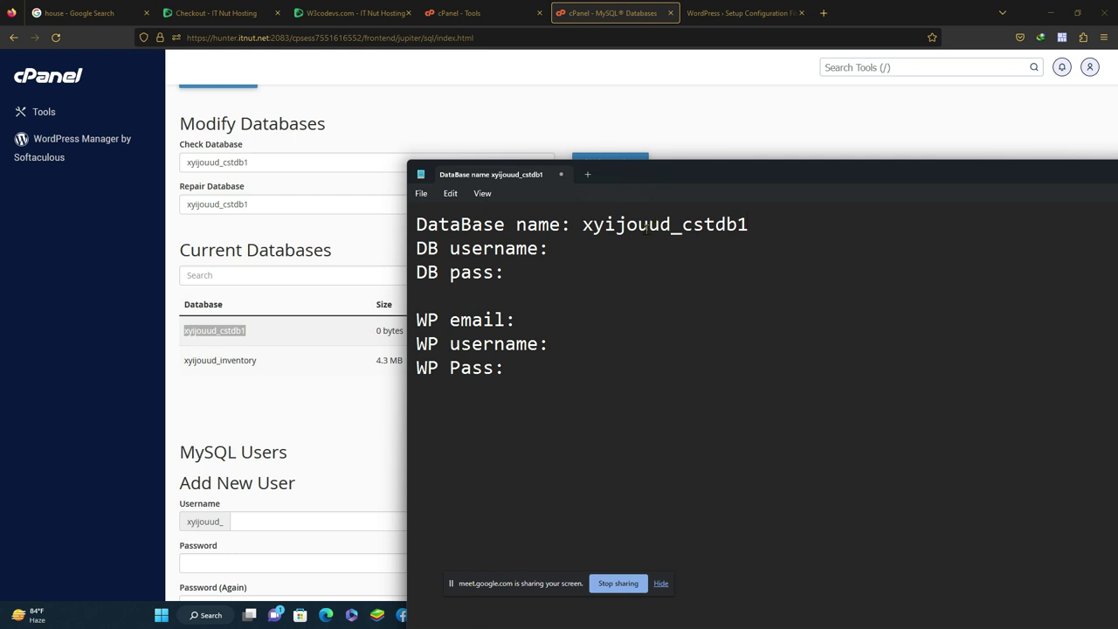
{"action": "left_click", "coordinate": [271, 410]}
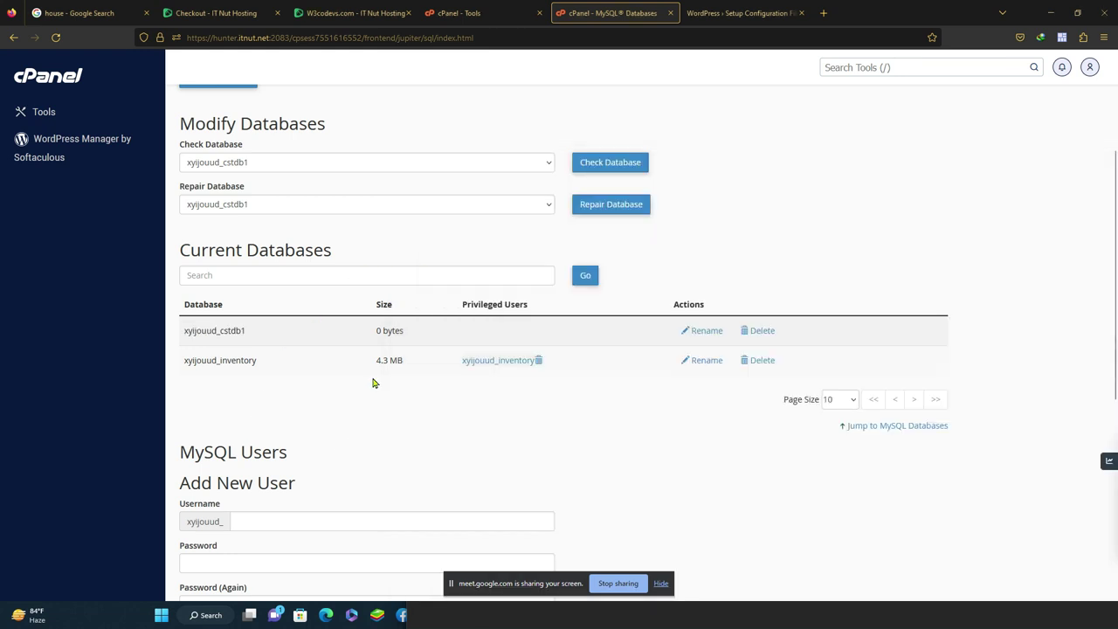
{"action": "scroll", "coordinate": [372, 383], "scroll_direction": "down", "scroll_amount": 2}
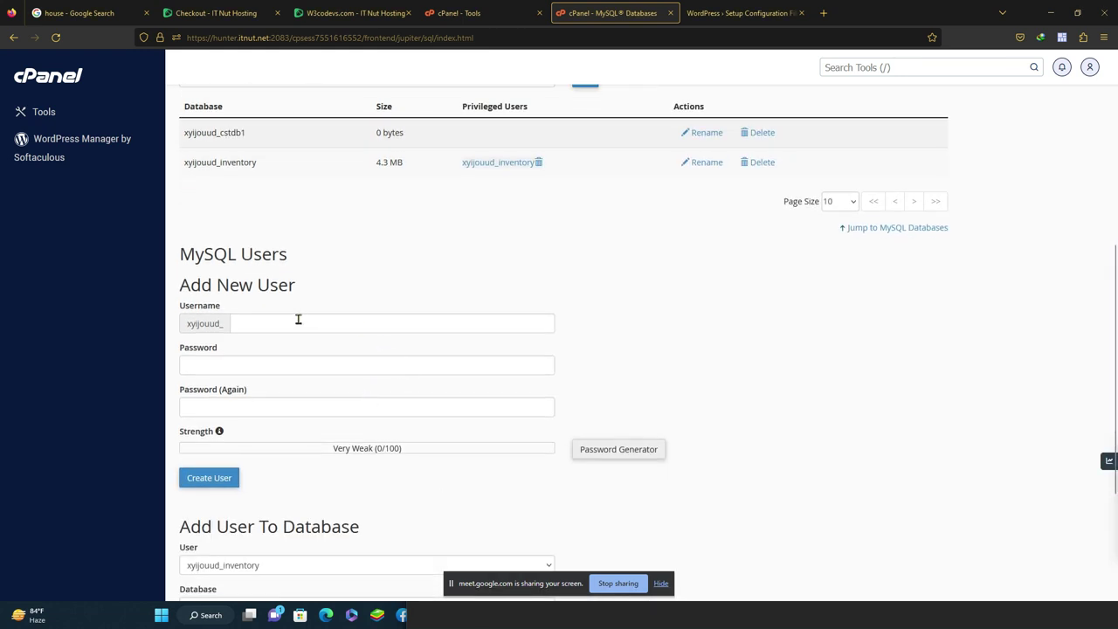
Step: Enter cstusr1 as the new MySQL username and type a strong password twice
{"action": "left_click", "coordinate": [275, 322]}
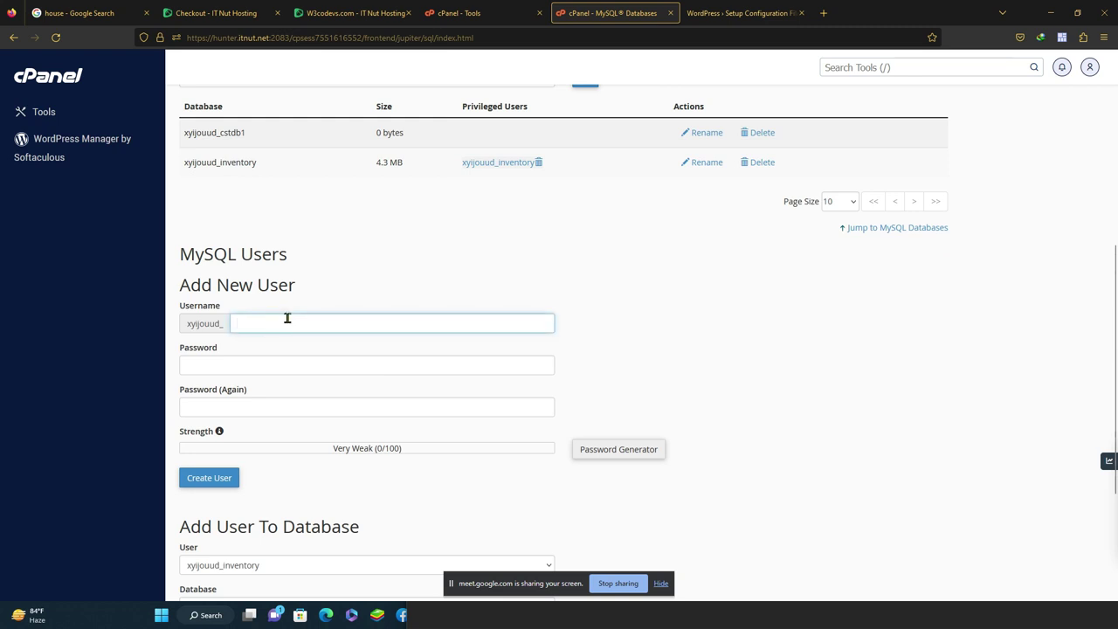
{"action": "type", "text": "cstusr1"}
{"action": "left_click", "coordinate": [283, 360]}
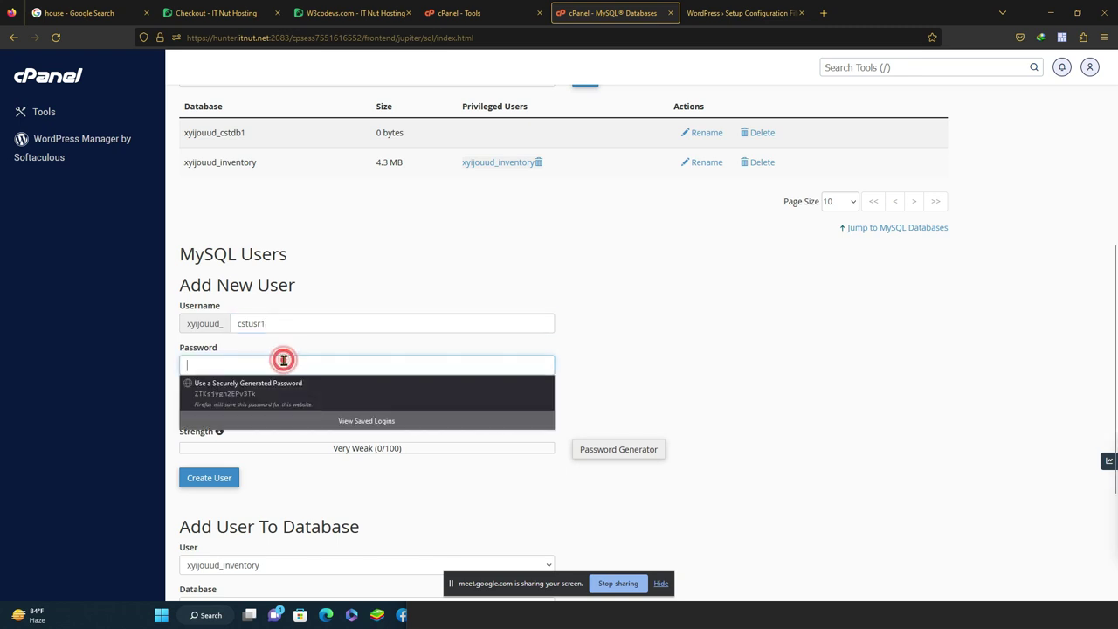
{"action": "type", "text": "•••••"}
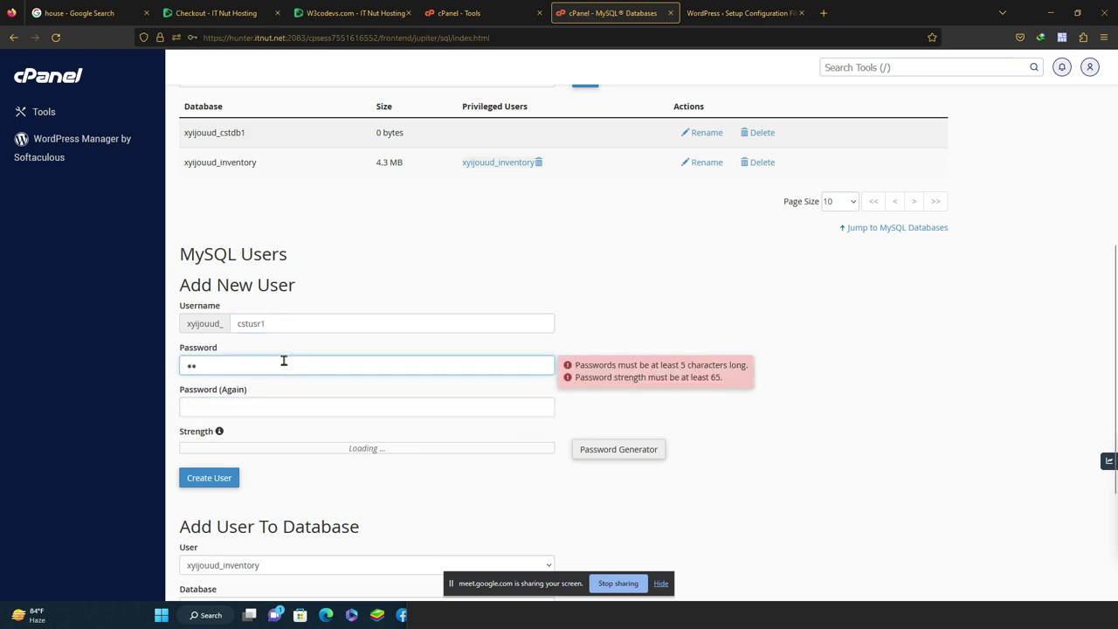
{"action": "type", "text": "•••"}
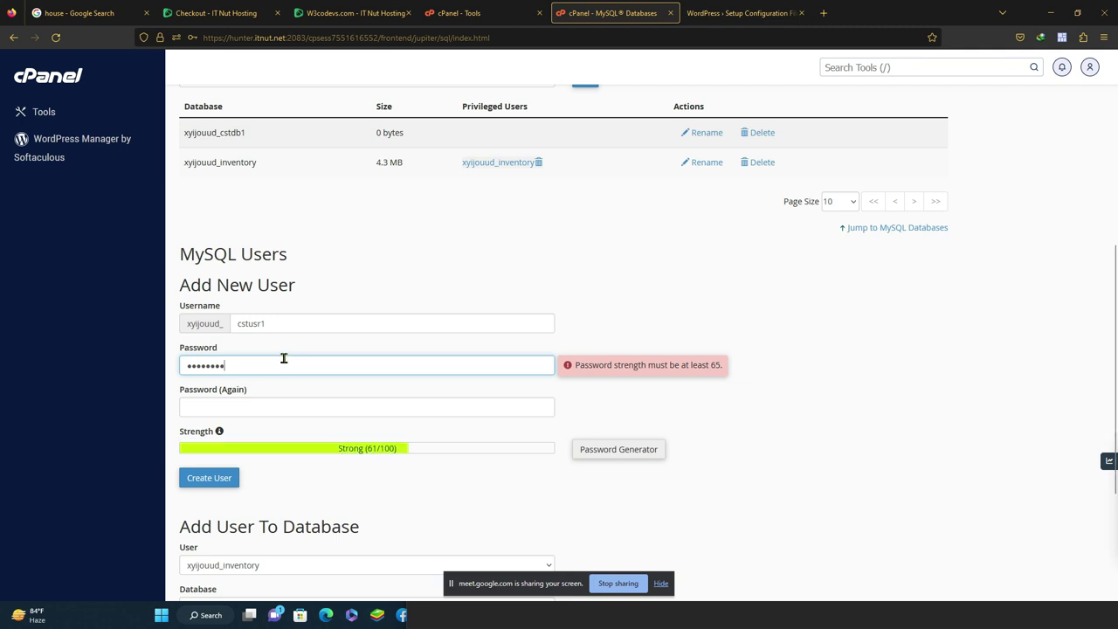
{"action": "type", "text": "••"}
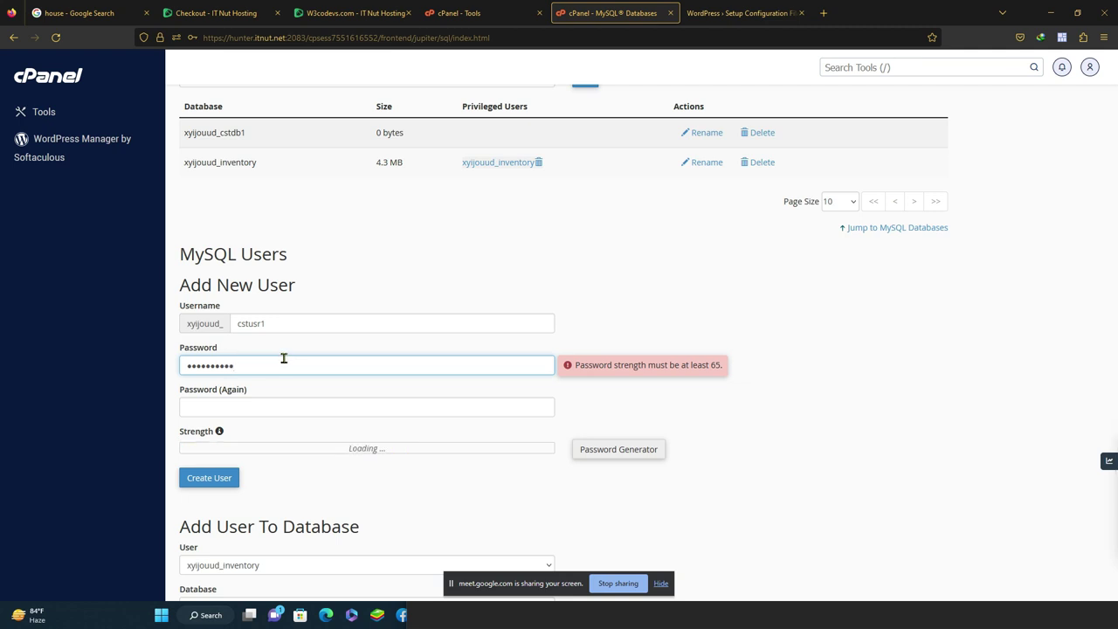
{"action": "left_click", "coordinate": [282, 405]}
{"action": "type", "text": "••"}
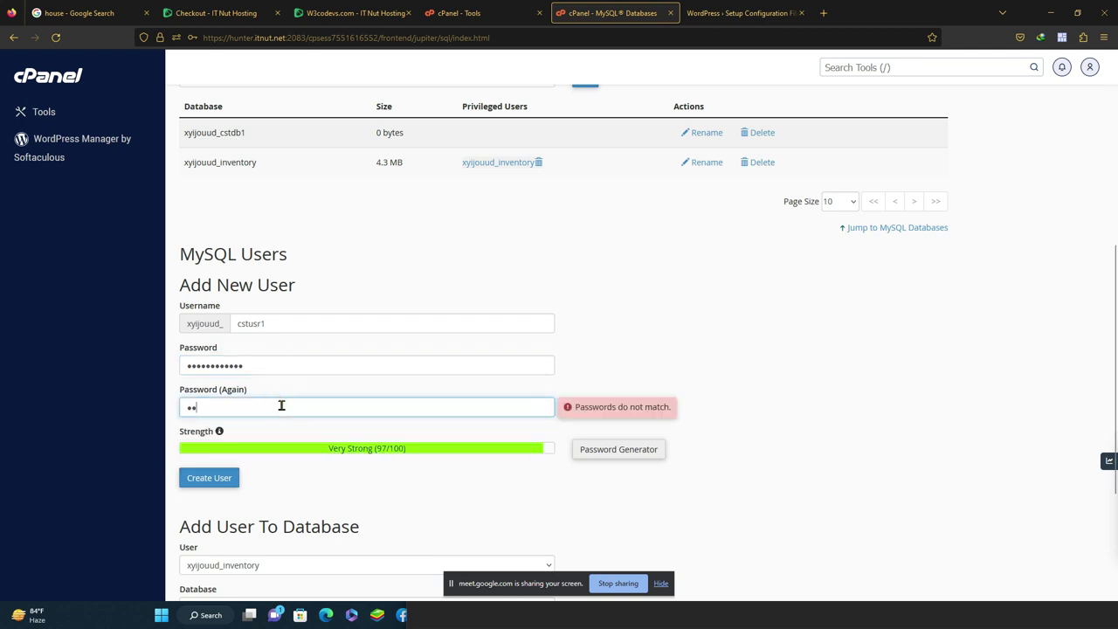
{"action": "type", "text": "•••••••••"}
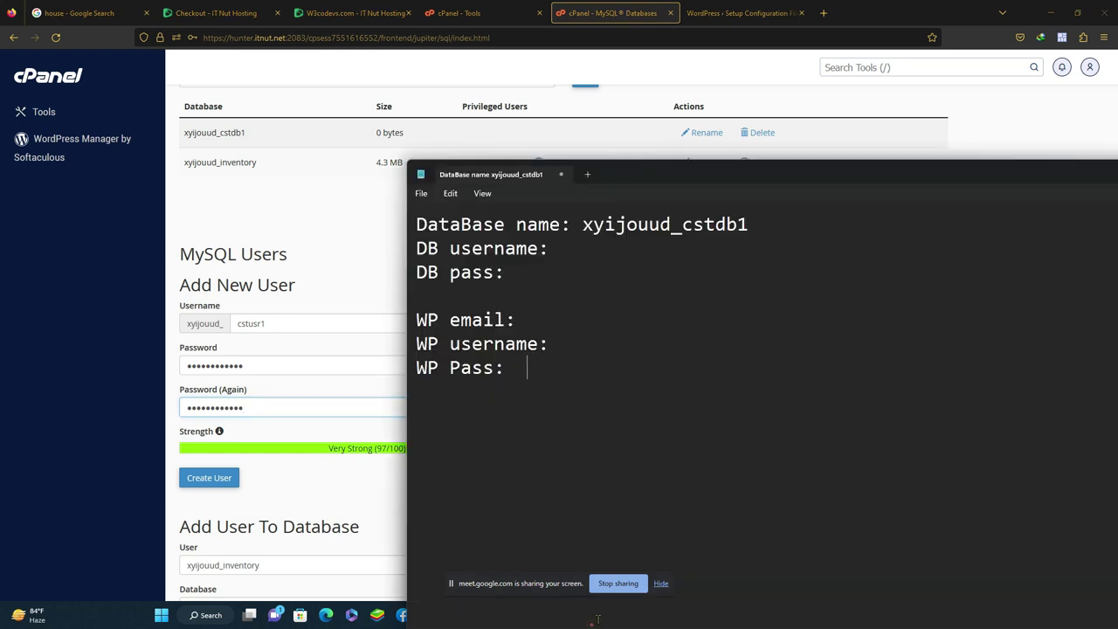
Step: Record the database password beside DB pass, then create the cstusr1 user without saving the login
{"action": "left_click", "coordinate": [591, 619]}
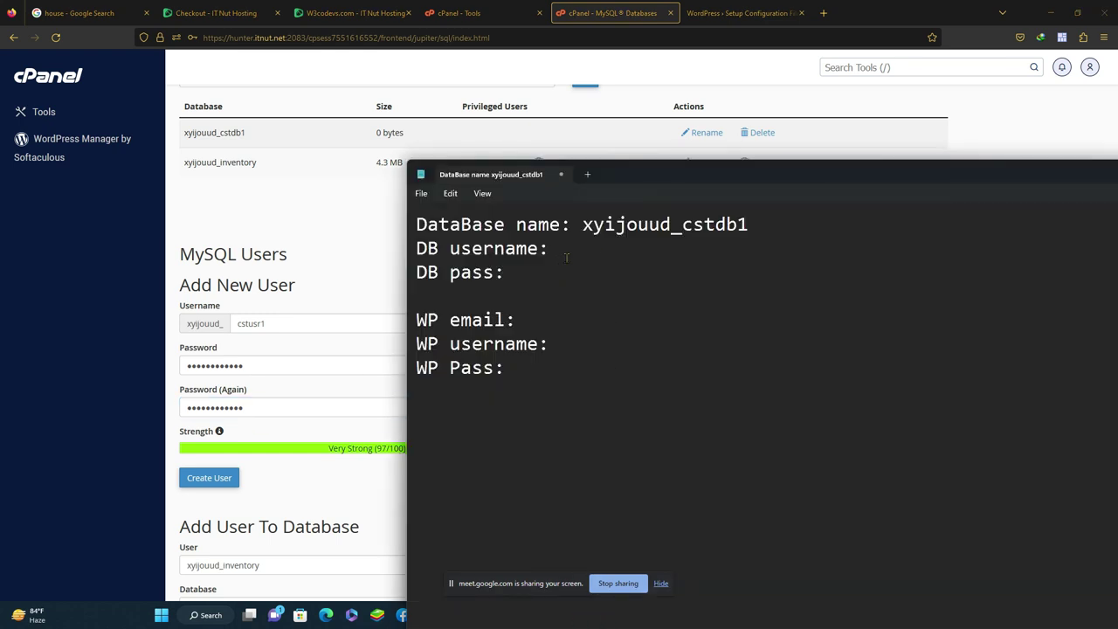
{"action": "left_click", "coordinate": [566, 269]}
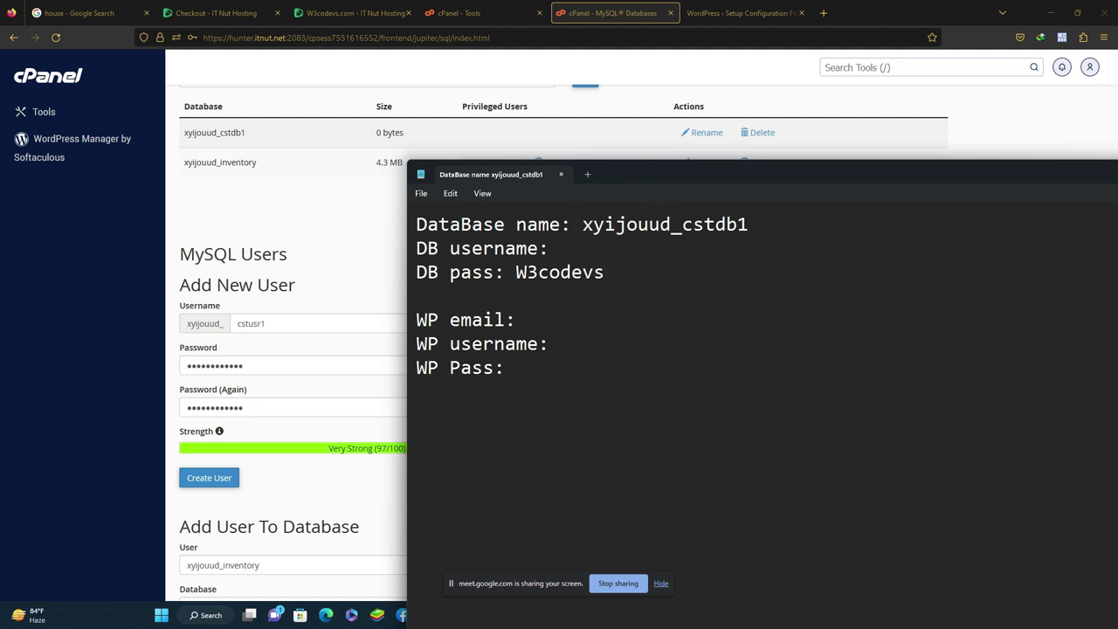
{"action": "left_click", "coordinate": [324, 268]}
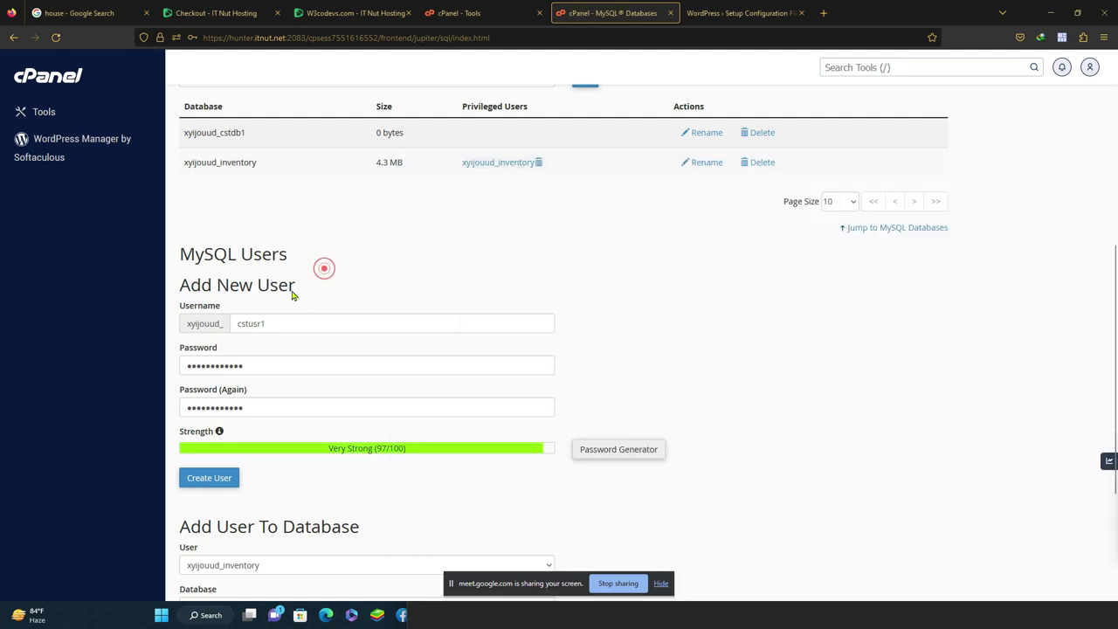
{"action": "scroll", "coordinate": [307, 373], "scroll_direction": "down", "scroll_amount": 2}
{"action": "left_click", "coordinate": [223, 384]}
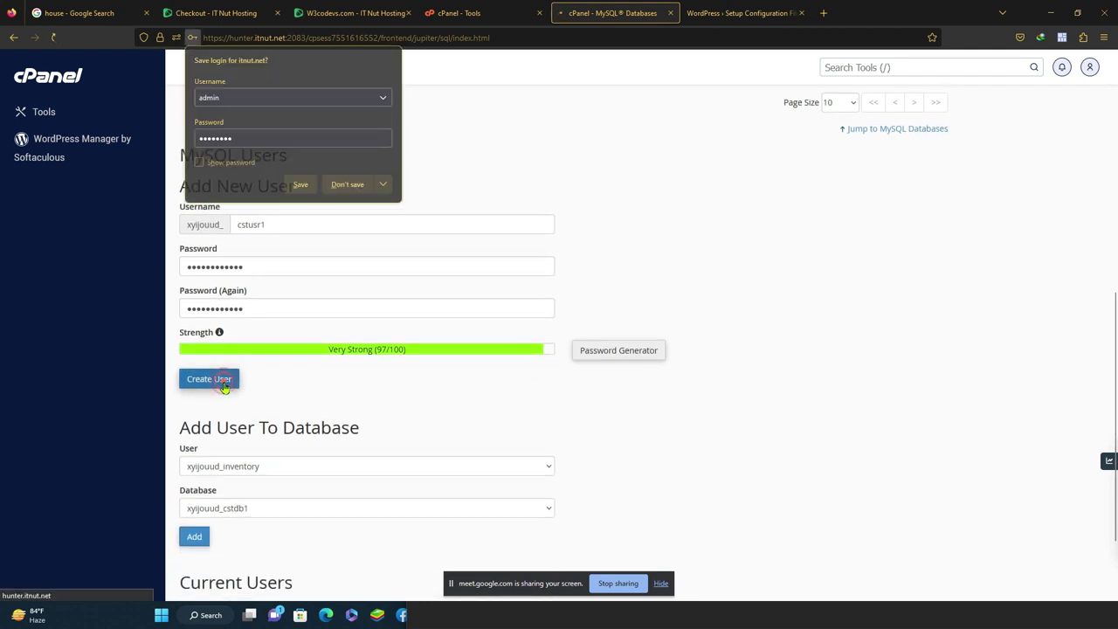
{"action": "left_click", "coordinate": [358, 185]}
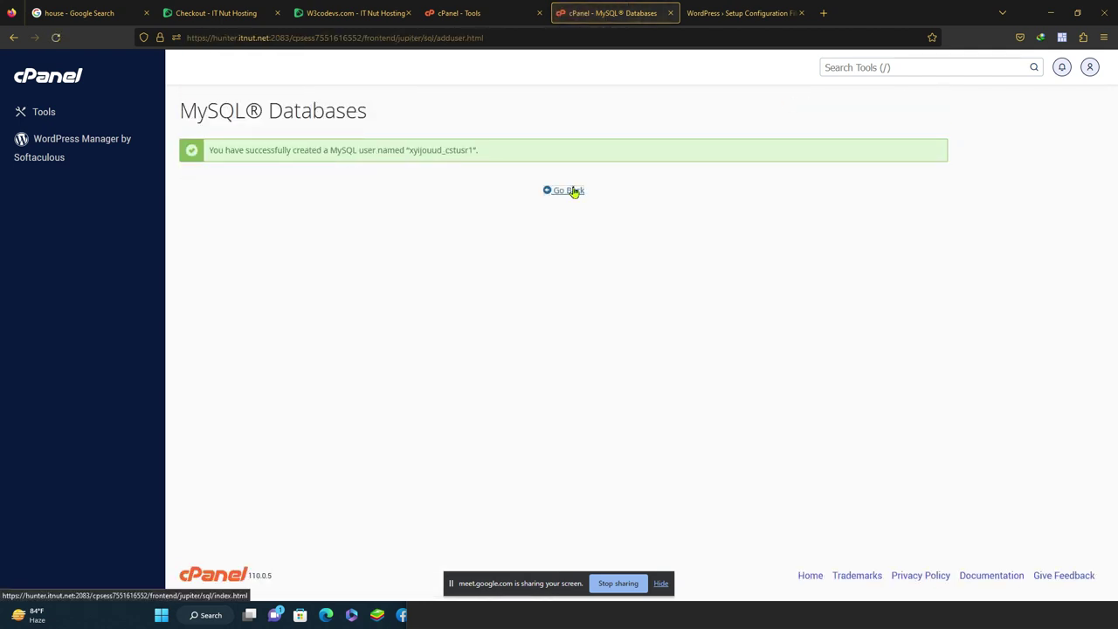
Step: Copy the username xyijouud_cstusr1 from Current Users into the note beside DB username
{"action": "scroll", "coordinate": [489, 317], "scroll_direction": "down", "scroll_amount": 3}
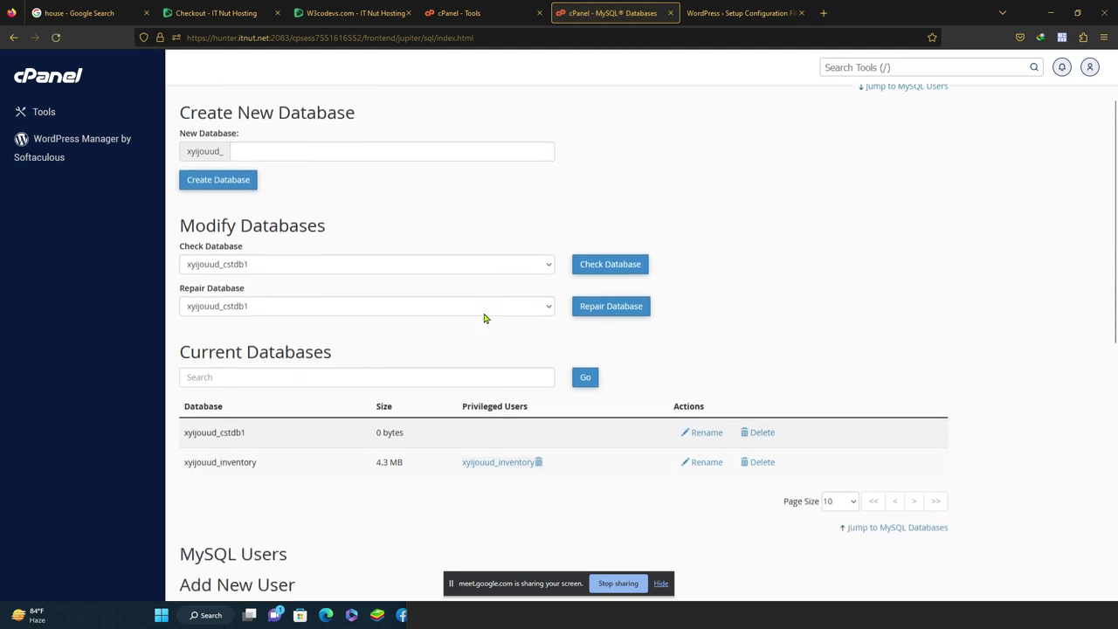
{"action": "scroll", "coordinate": [454, 328], "scroll_direction": "down", "scroll_amount": 9}
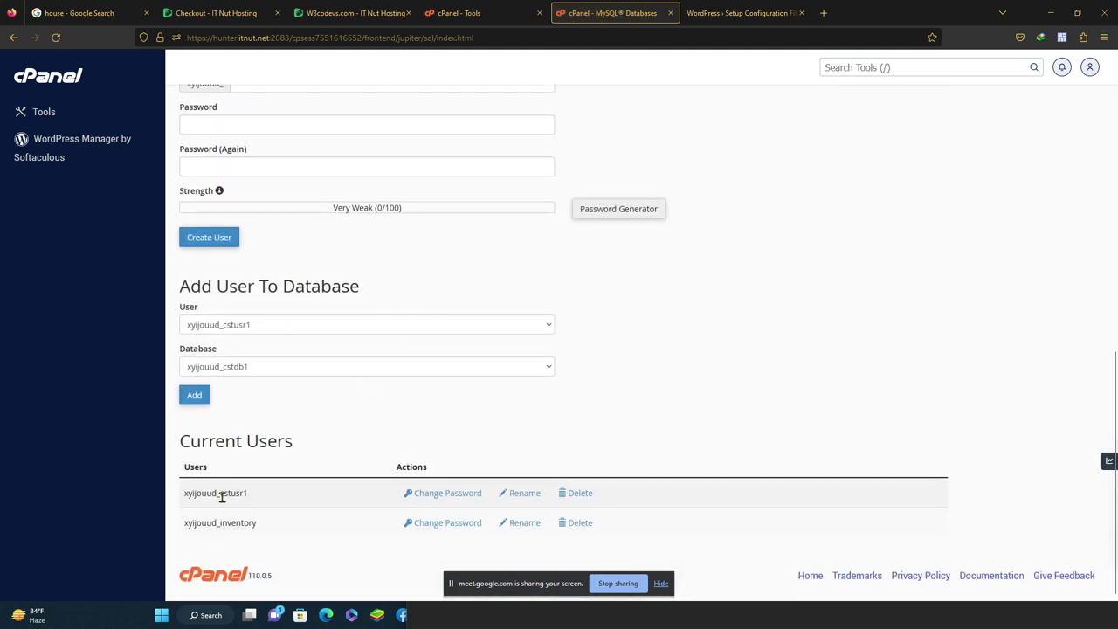
{"action": "left_click_drag", "start_coordinate": [183, 495], "coordinate": [257, 502]}
{"action": "key", "text": "ctrl+c"}
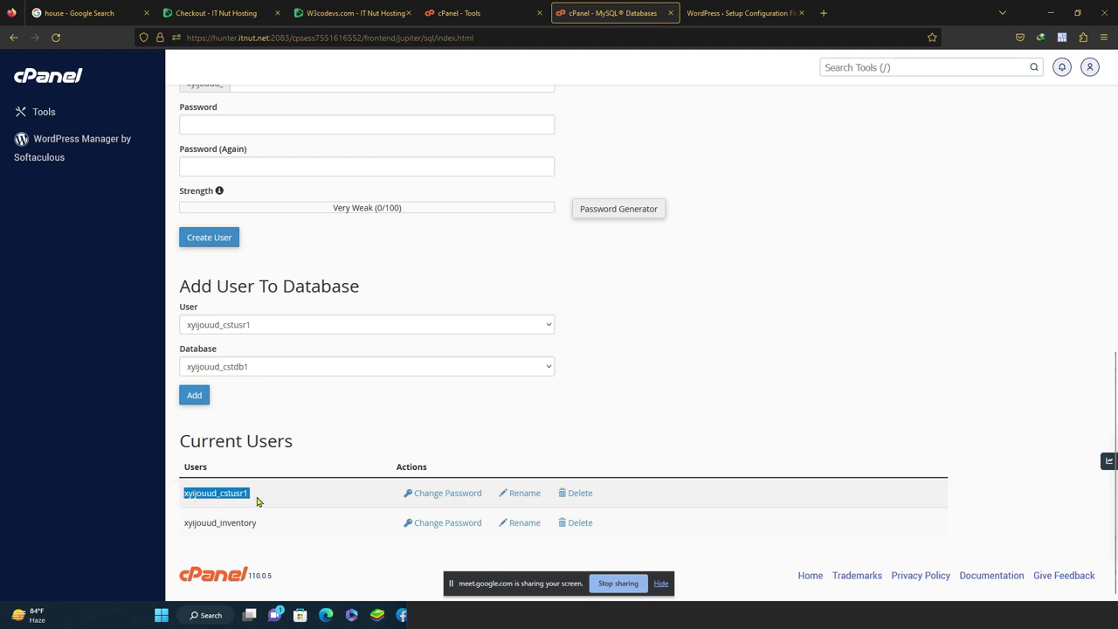
{"action": "left_click", "coordinate": [639, 617]}
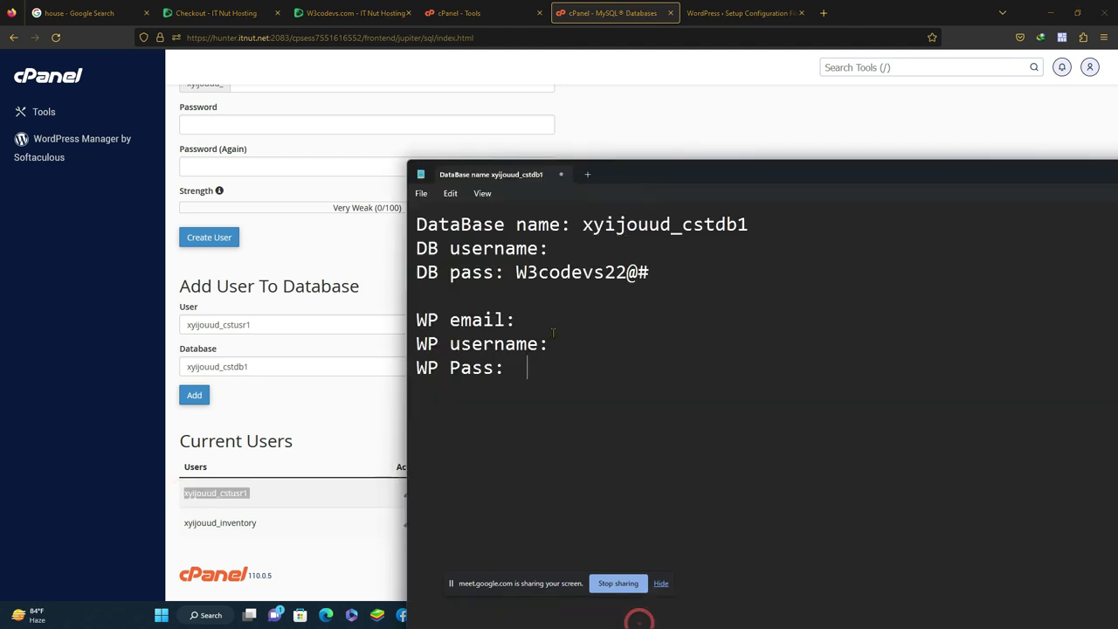
{"action": "left_click", "coordinate": [594, 251]}
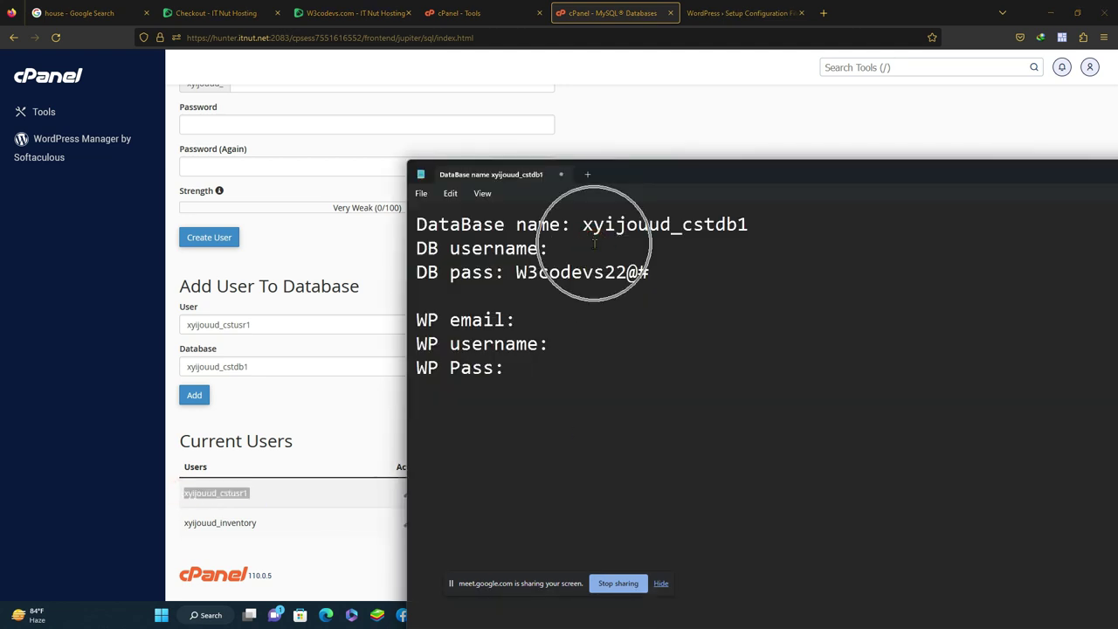
{"action": "key", "text": "ctrl+v"}
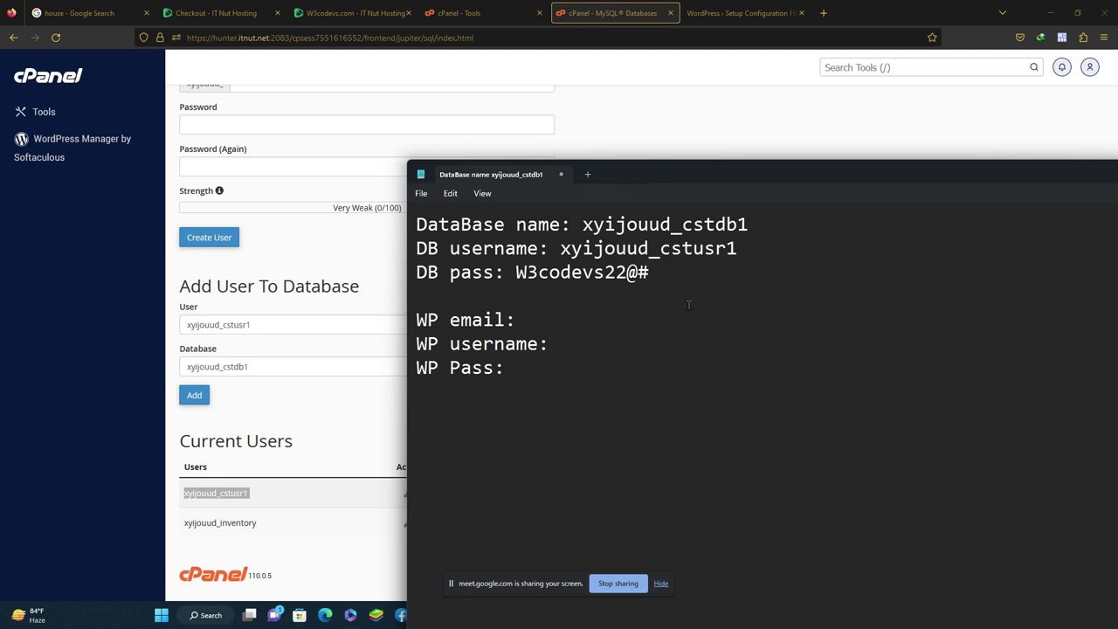
{"action": "left_click", "coordinate": [295, 286]}
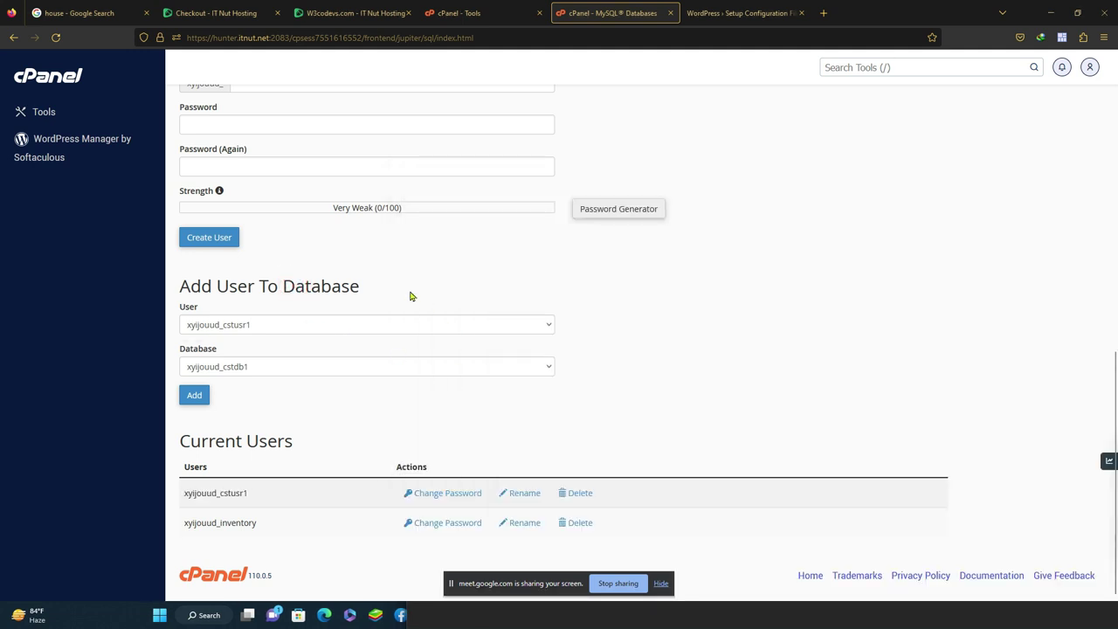
Step: Add user xyijouud_cstusr1 to database xyijouud_cstdb1
{"action": "scroll", "coordinate": [388, 277], "scroll_direction": "up", "scroll_amount": 3}
{"action": "scroll", "coordinate": [467, 352], "scroll_direction": "down", "scroll_amount": 3}
{"action": "scroll", "coordinate": [437, 332], "scroll_direction": "up", "scroll_amount": 2}
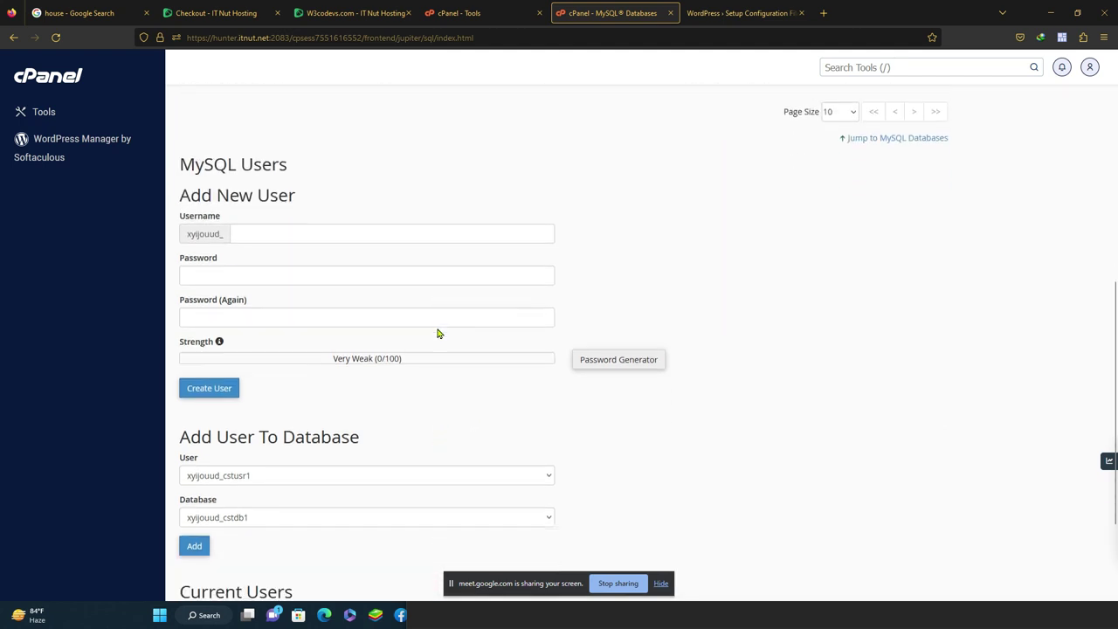
{"action": "scroll", "coordinate": [432, 332], "scroll_direction": "down", "scroll_amount": 2}
{"action": "left_click", "coordinate": [300, 328]}
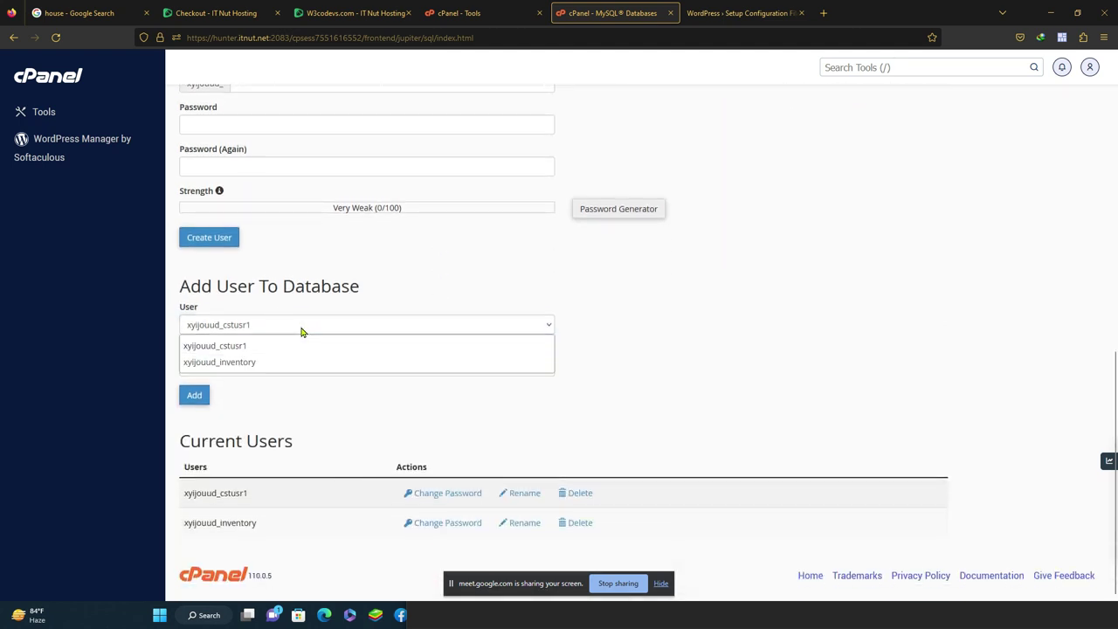
{"action": "left_click", "coordinate": [245, 346]}
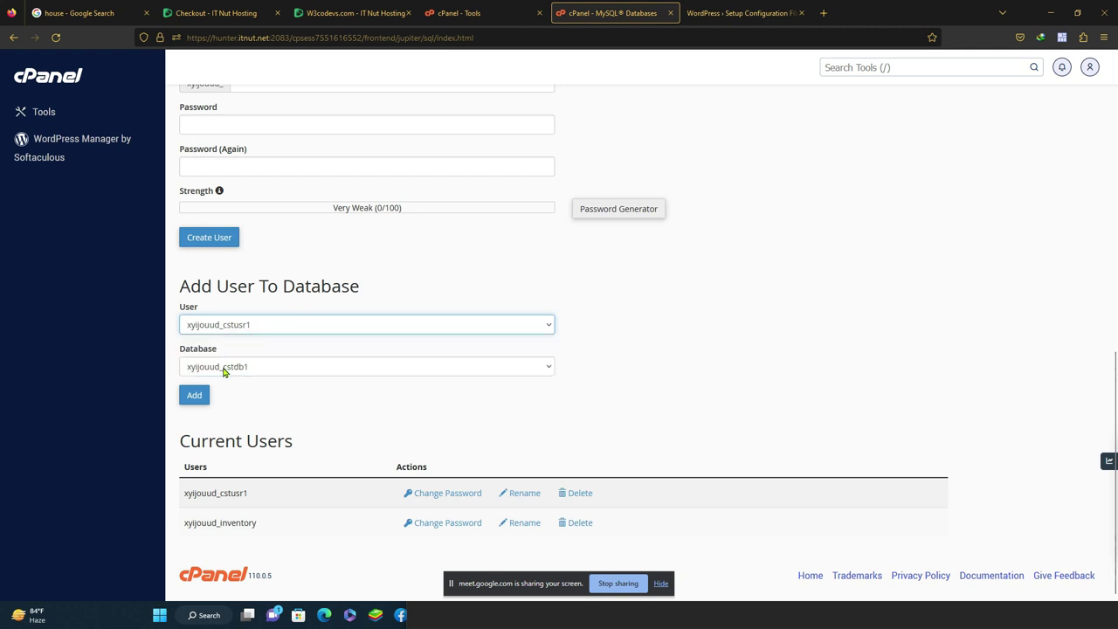
{"action": "left_click", "coordinate": [295, 331]}
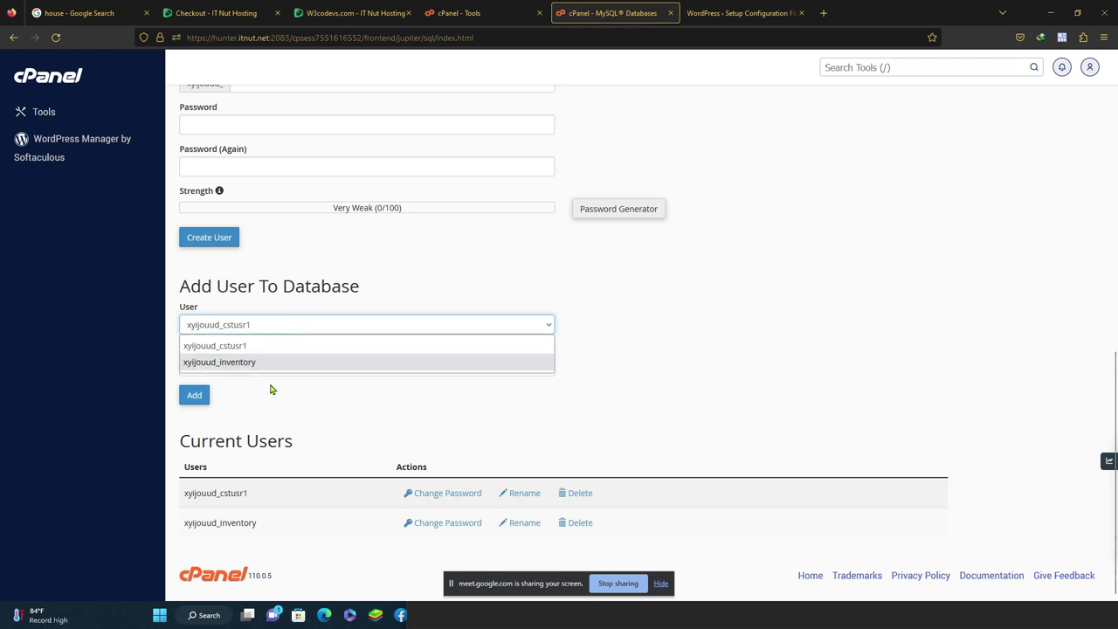
{"action": "left_click", "coordinate": [276, 348]}
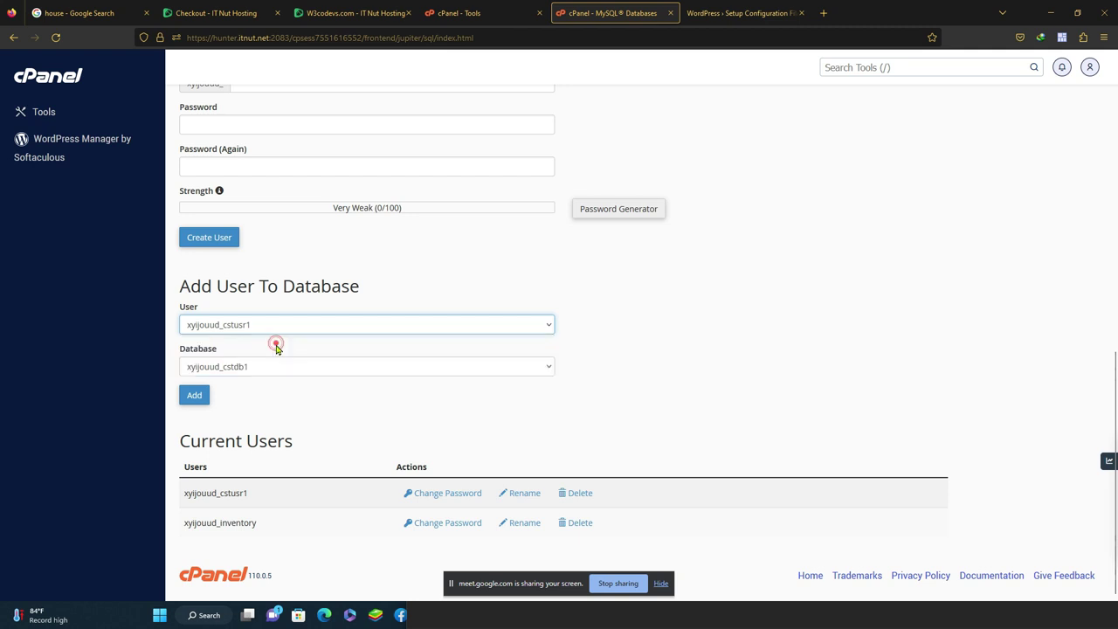
{"action": "left_click", "coordinate": [287, 372]}
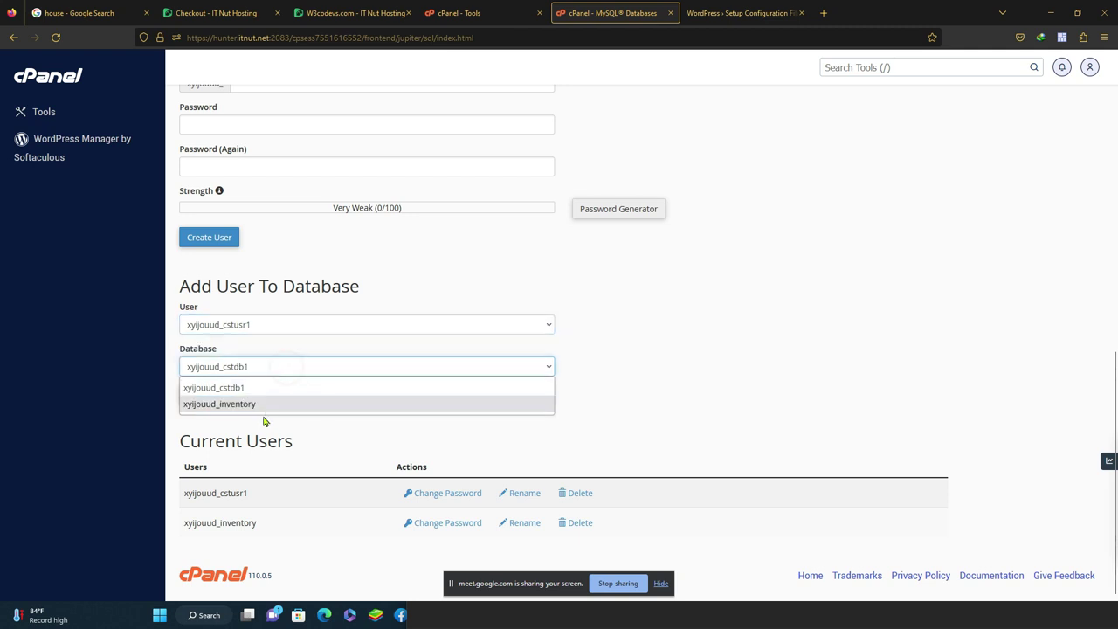
{"action": "left_click", "coordinate": [271, 390]}
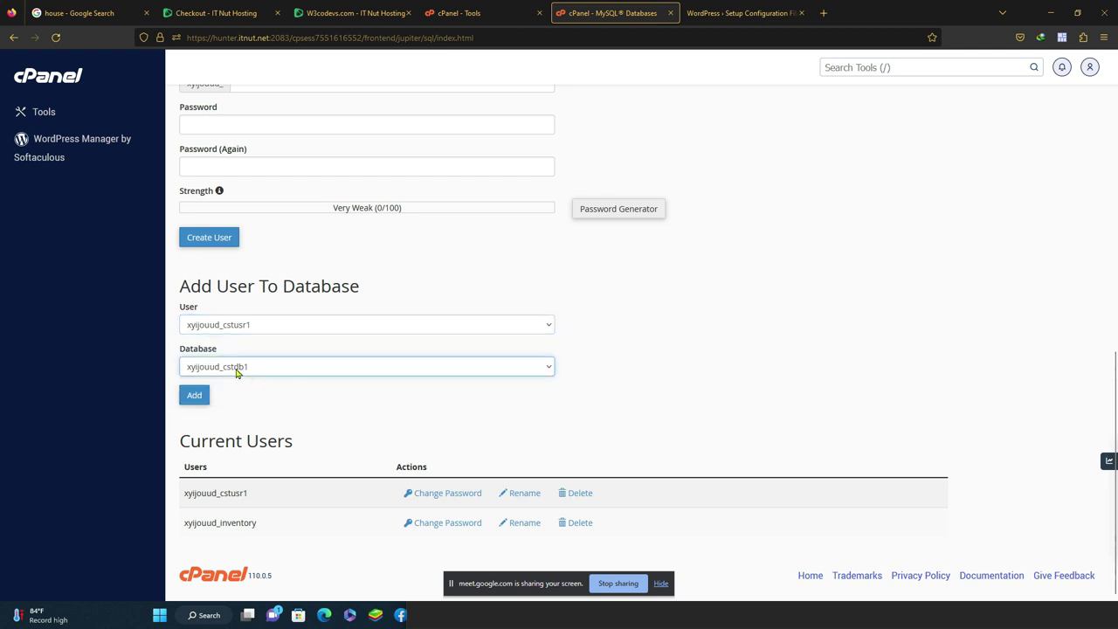
{"action": "left_click", "coordinate": [194, 394]}
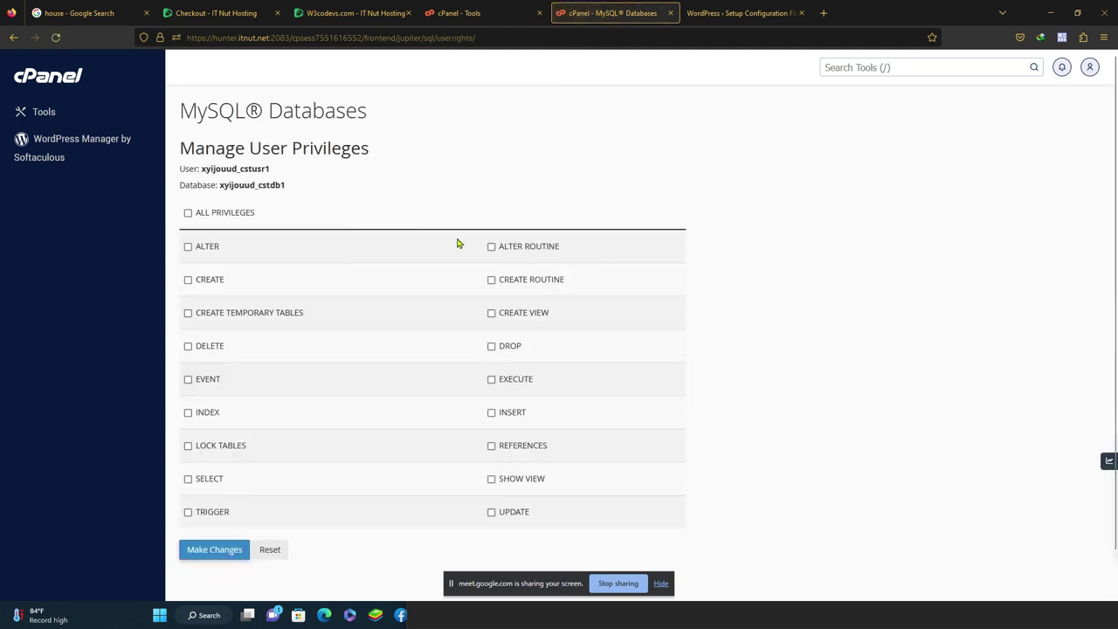
Step: Grant ALL PRIVILEGES to xyijouud_cstusr1 on xyijouud_cstdb1 and return to MySQL Databases
{"action": "scroll", "coordinate": [422, 341], "scroll_direction": "down", "scroll_amount": 1}
{"action": "scroll", "coordinate": [245, 231], "scroll_direction": "up", "scroll_amount": 1}
{"action": "left_click", "coordinate": [187, 214]}
{"action": "scroll", "coordinate": [230, 402], "scroll_direction": "down", "scroll_amount": 1}
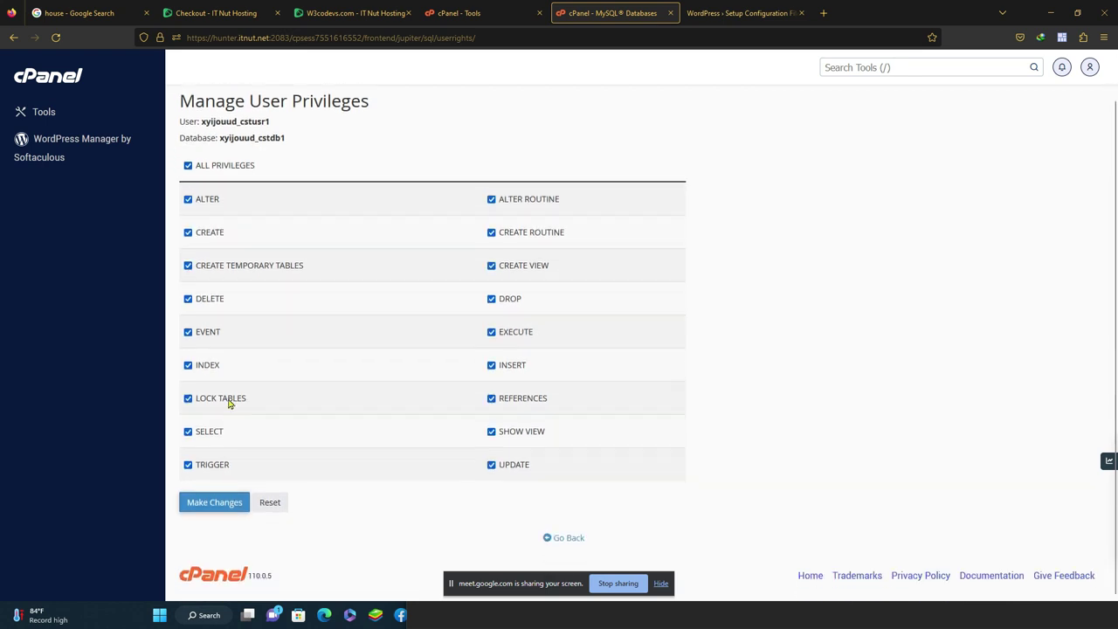
{"action": "left_click", "coordinate": [212, 507]}
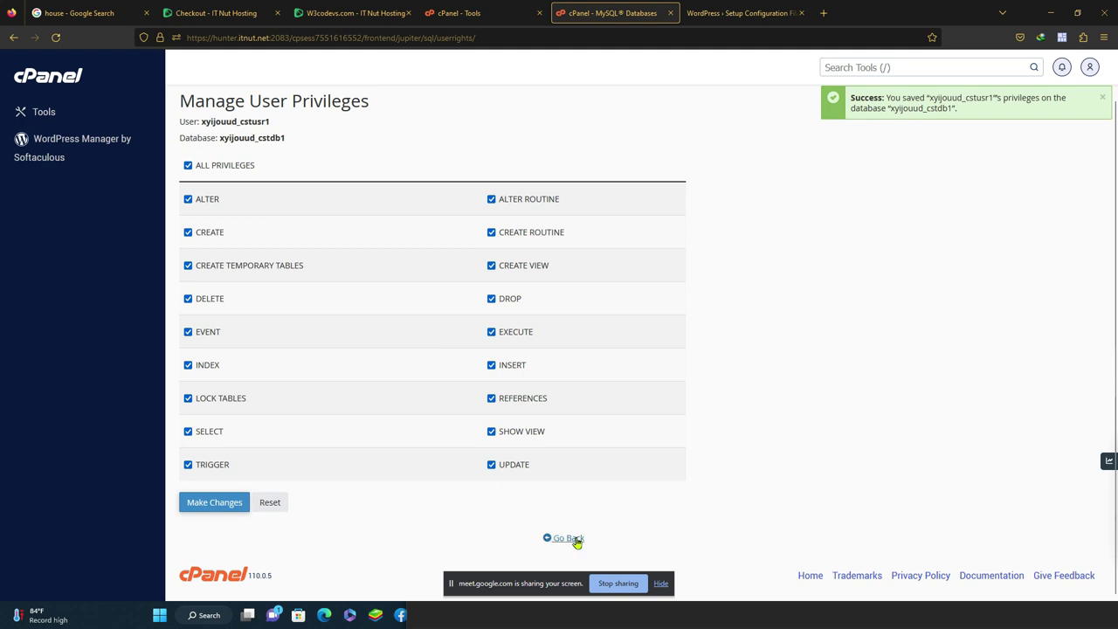
{"action": "left_click", "coordinate": [572, 538]}
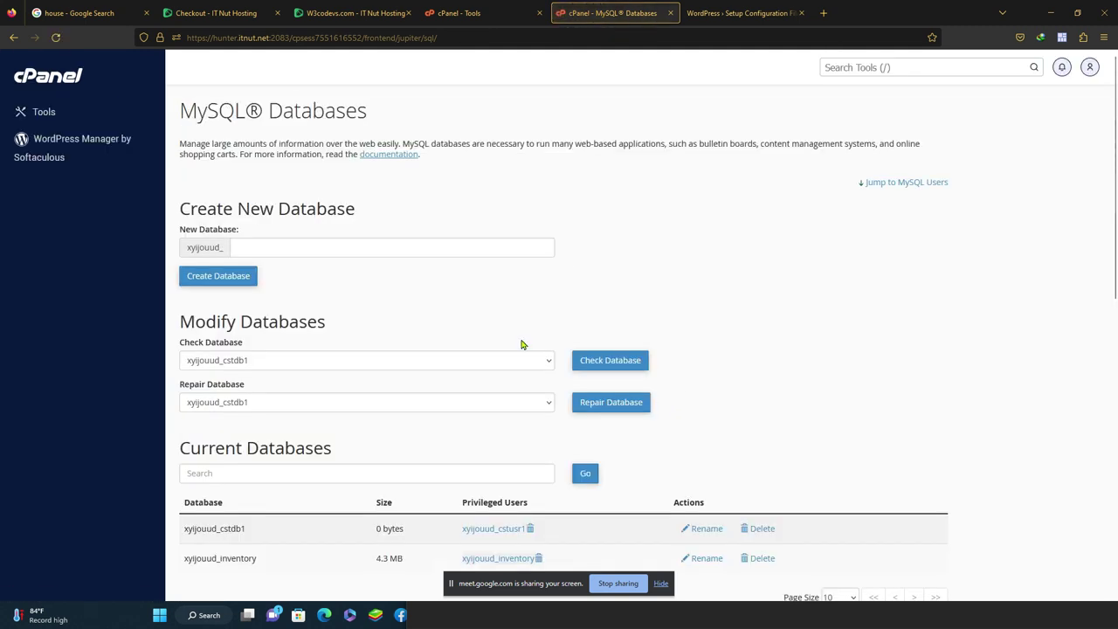
{"action": "scroll", "coordinate": [518, 344], "scroll_direction": "down", "scroll_amount": 8}
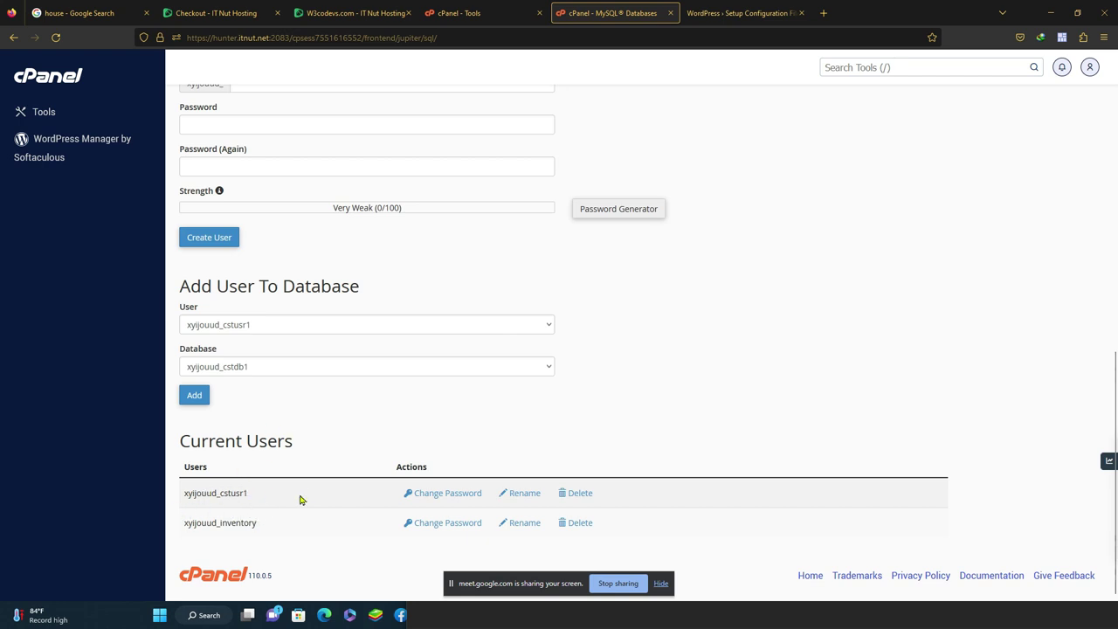
{"action": "scroll", "coordinate": [651, 358], "scroll_direction": "up", "scroll_amount": 10}
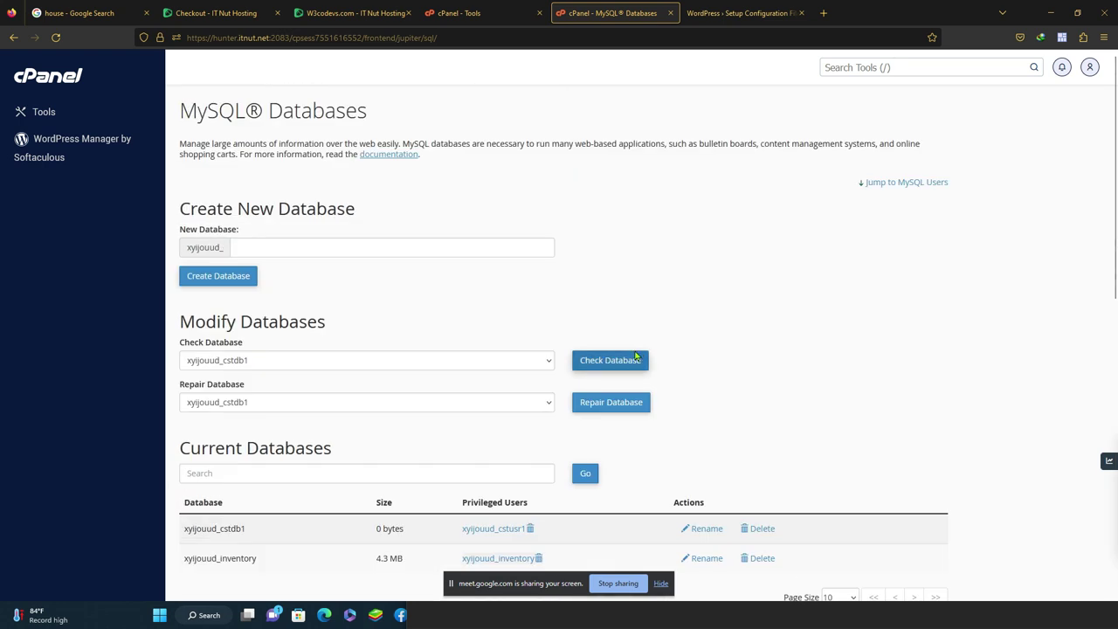
Step: Paste the database name xyijouud_cstdb1 from the note into WordPress's Database Name field
{"action": "left_click", "coordinate": [706, 18]}
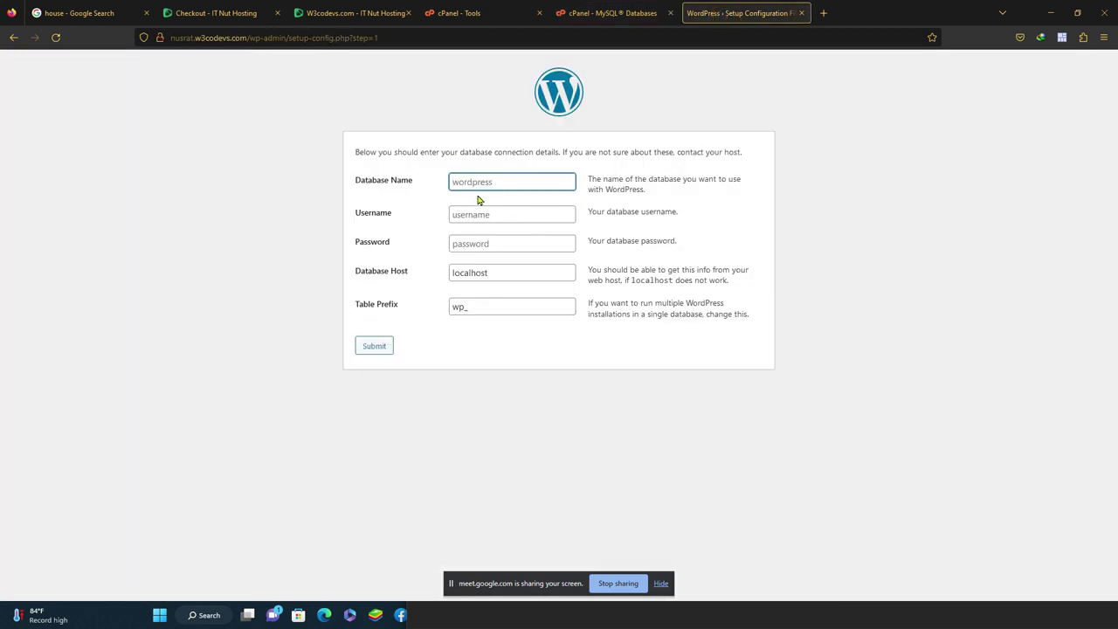
{"action": "left_click", "coordinate": [612, 608]}
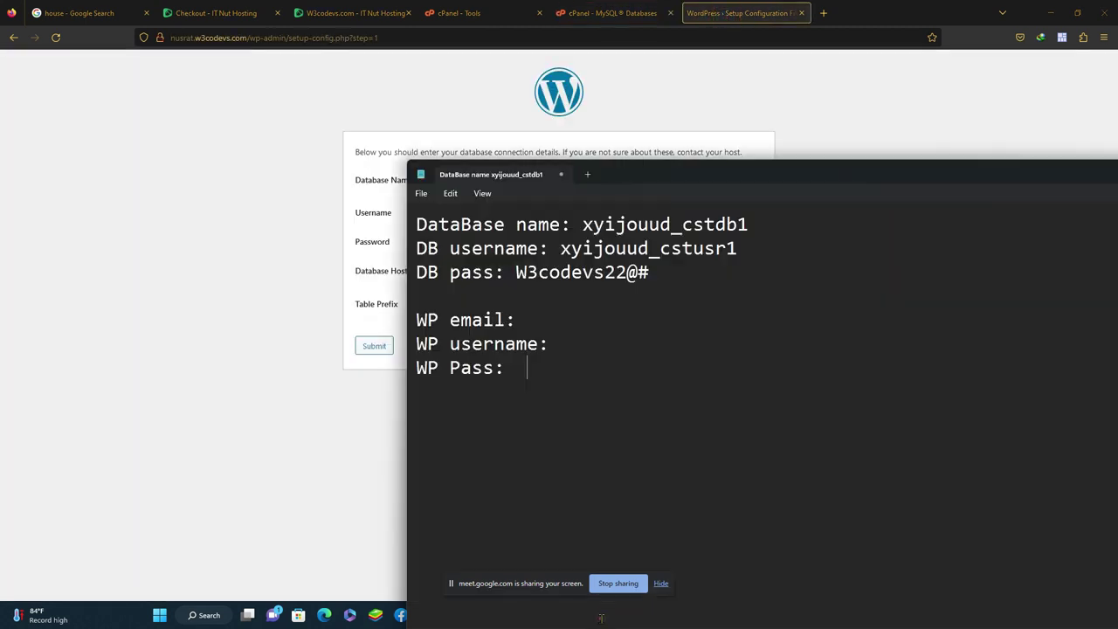
{"action": "left_click_drag", "start_coordinate": [584, 225], "coordinate": [755, 225]}
{"action": "key", "text": "ctrl+c"}
{"action": "left_click", "coordinate": [269, 311]}
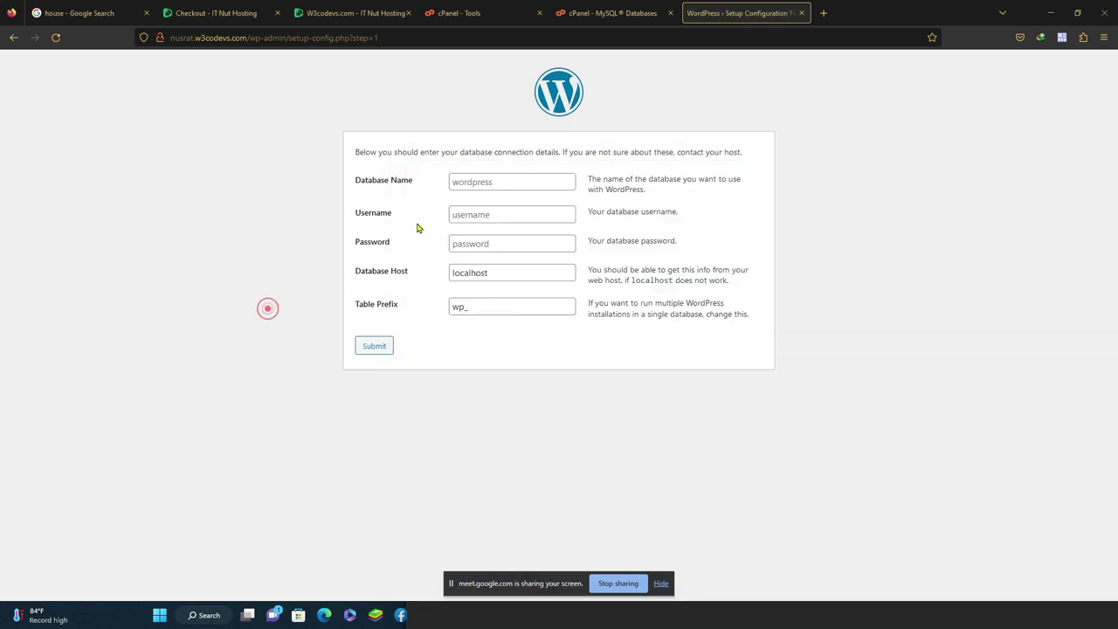
{"action": "left_click", "coordinate": [514, 179]}
{"action": "key", "text": "ctrl+v"}
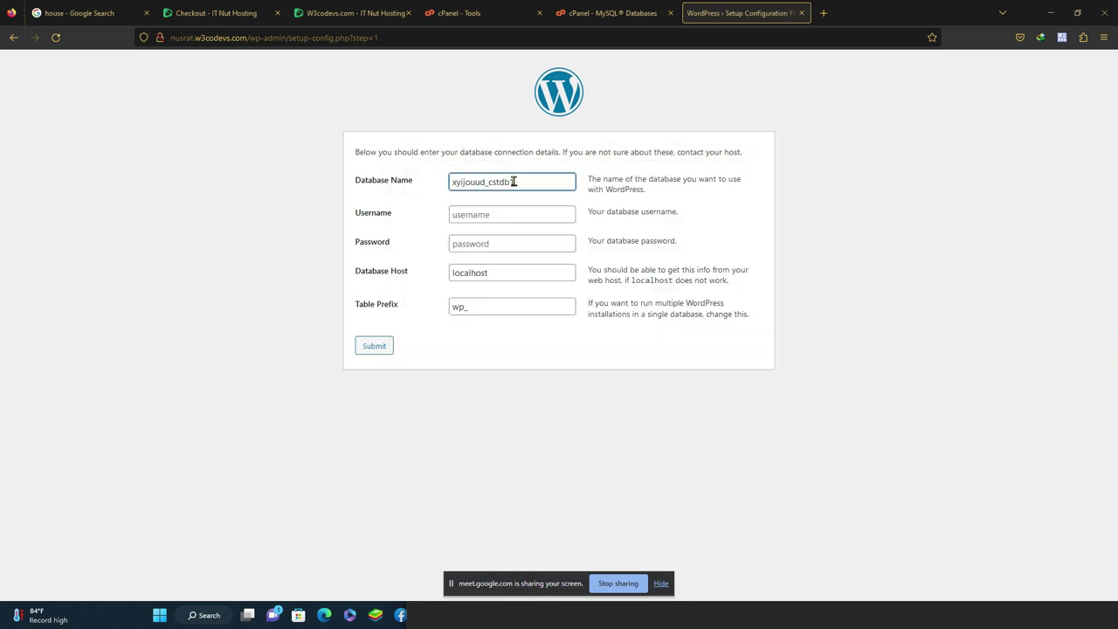
Step: Paste the database username from the note into the Username field
{"action": "left_click", "coordinate": [492, 623]}
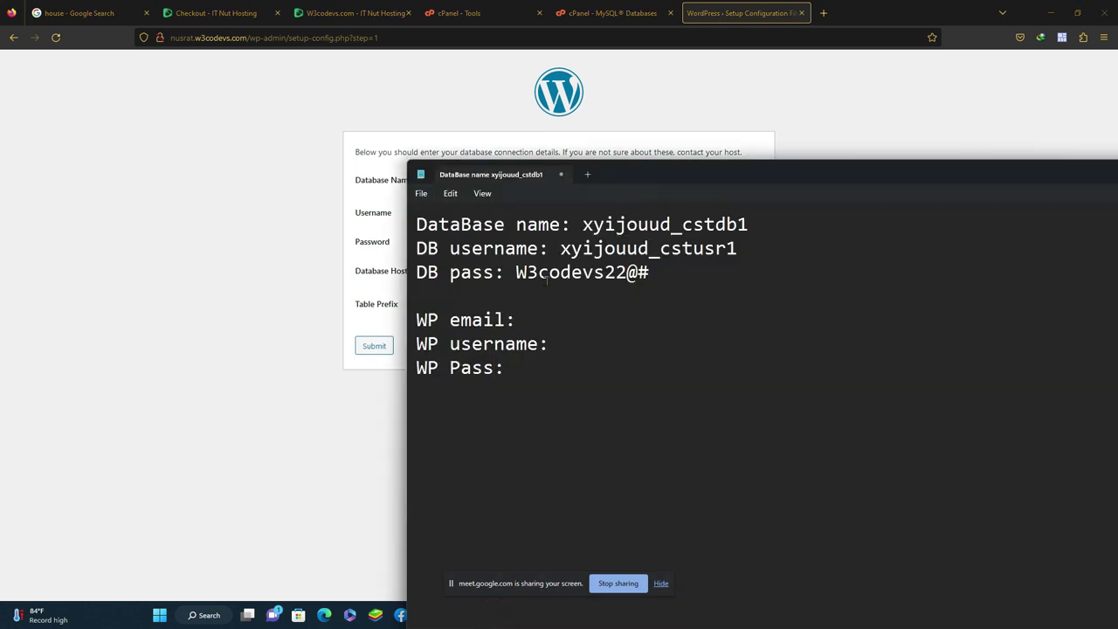
{"action": "left_click_drag", "start_coordinate": [560, 248], "coordinate": [770, 251]}
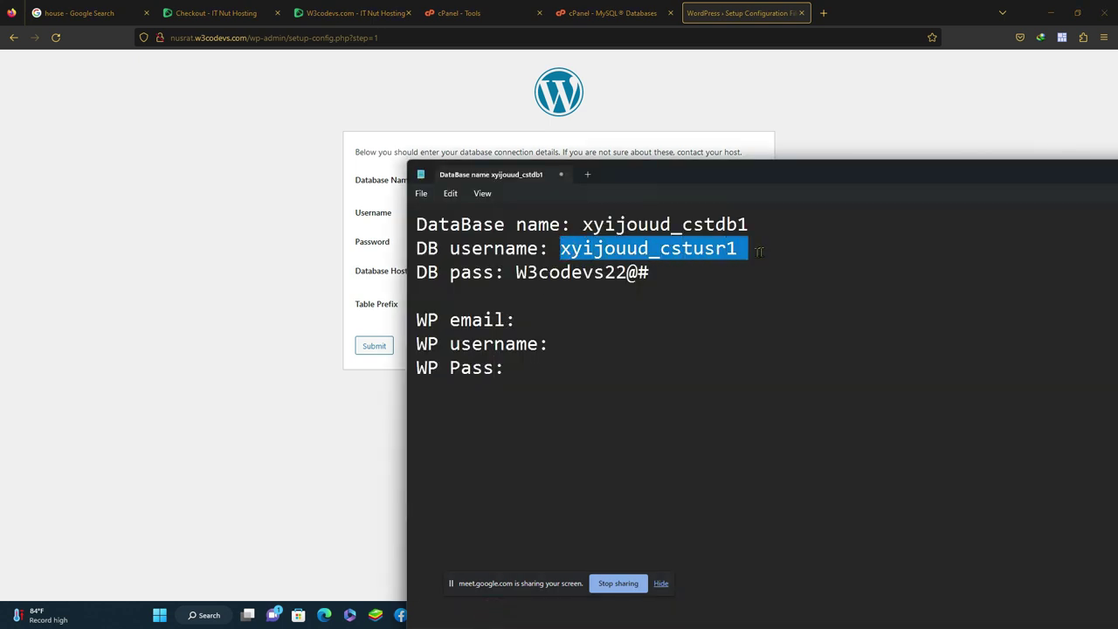
{"action": "left_click", "coordinate": [747, 250]}
{"action": "left_click_drag", "start_coordinate": [561, 249], "coordinate": [740, 251]}
{"action": "key", "text": "ctrl+c"}
{"action": "left_click", "coordinate": [262, 326]}
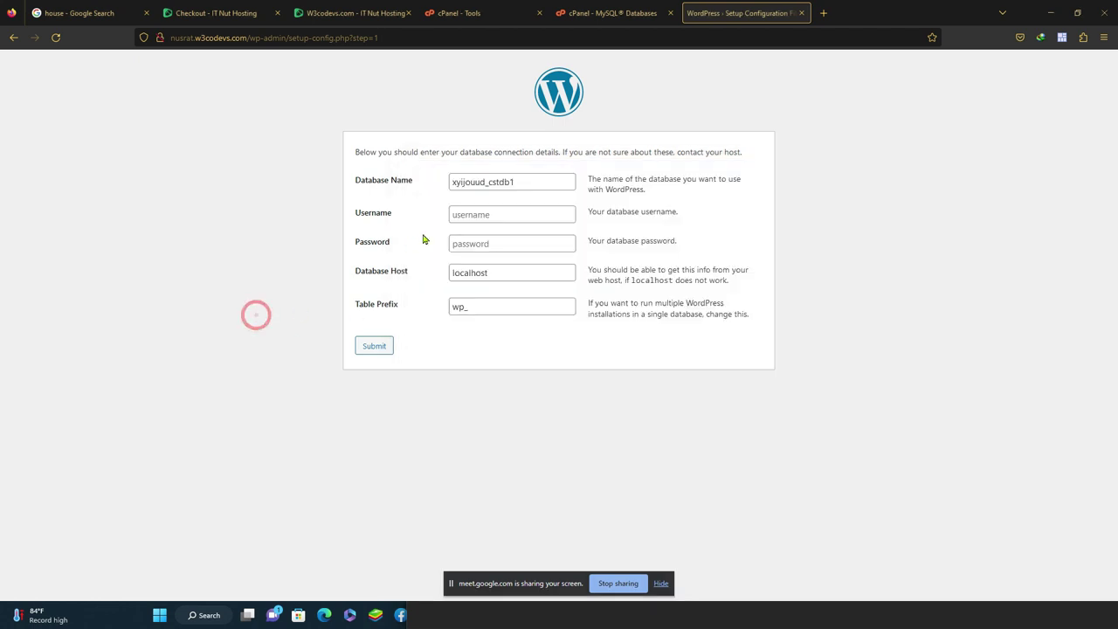
{"action": "left_click", "coordinate": [470, 214]}
{"action": "key", "text": "ctrl+v"}
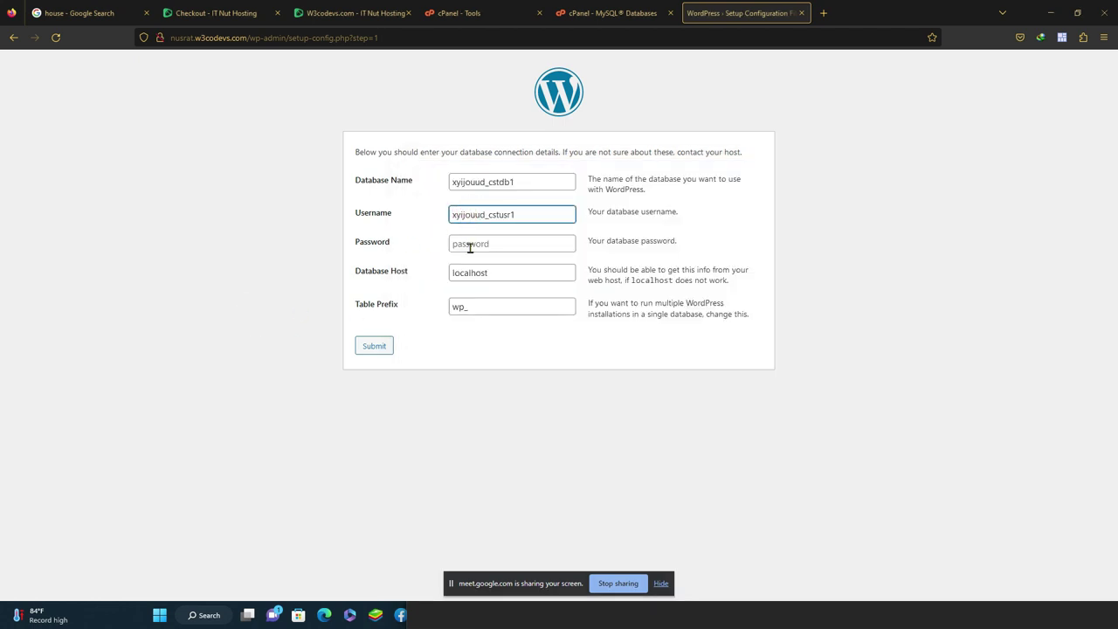
Step: Paste the database password from the note into the Password field
{"action": "left_click", "coordinate": [481, 609]}
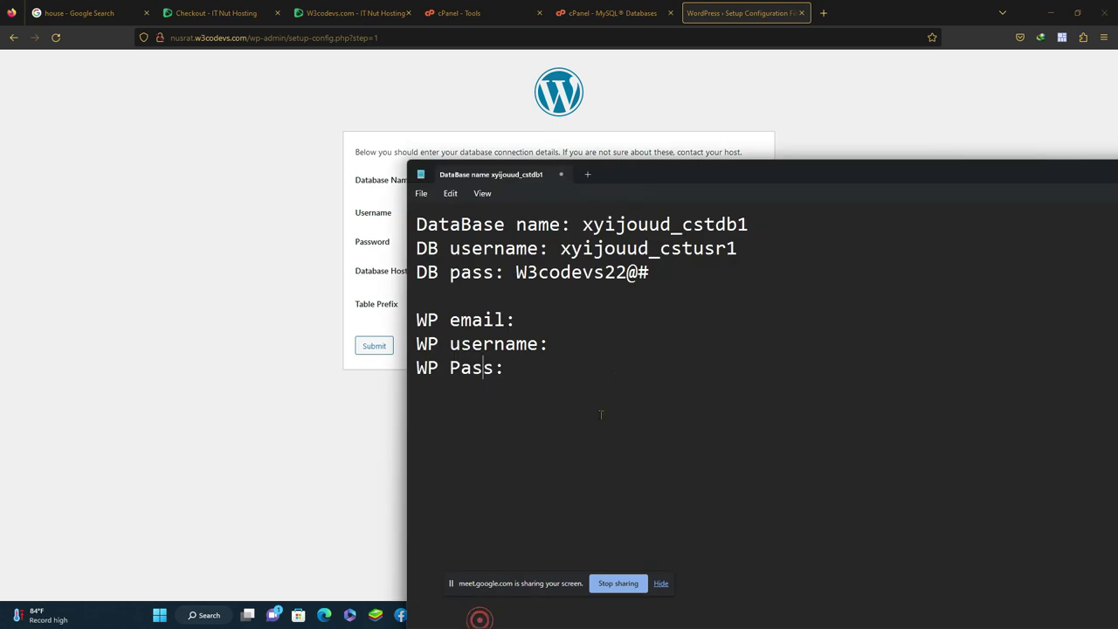
{"action": "left_click_drag", "start_coordinate": [516, 273], "coordinate": [649, 273]}
{"action": "key", "text": "ctrl+c"}
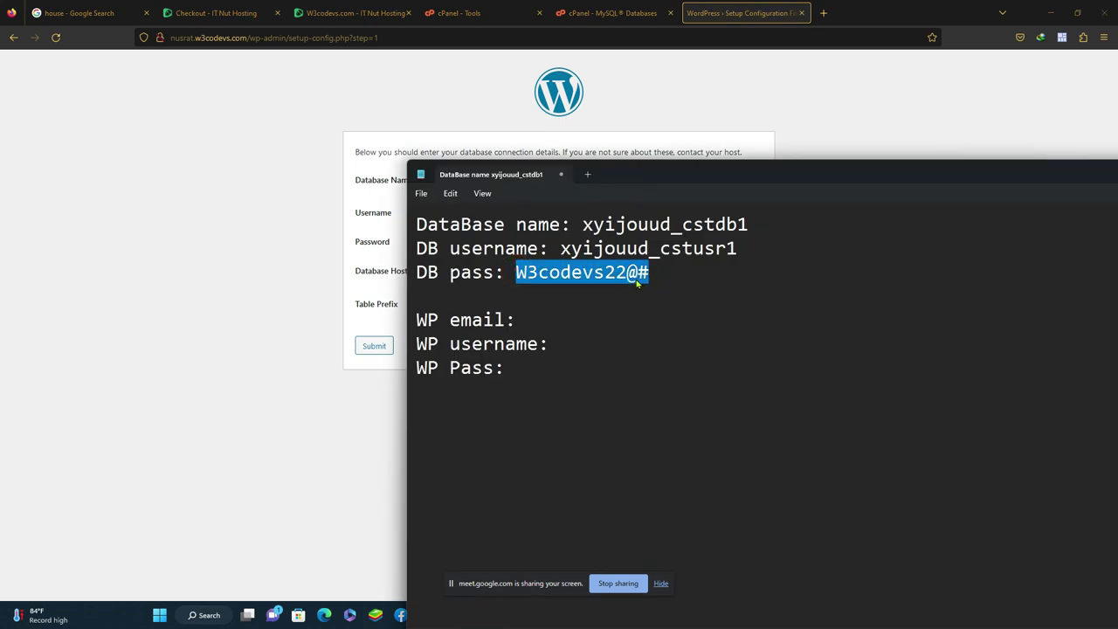
{"action": "left_click", "coordinate": [220, 283]}
{"action": "left_click", "coordinate": [478, 243]}
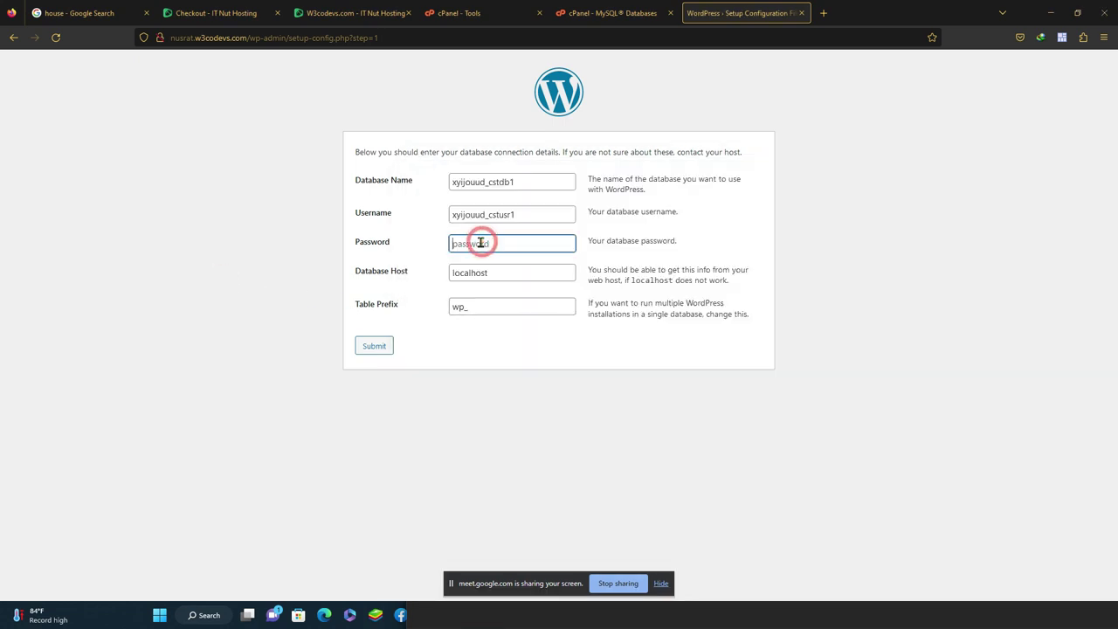
{"action": "key", "text": "ctrl+v"}
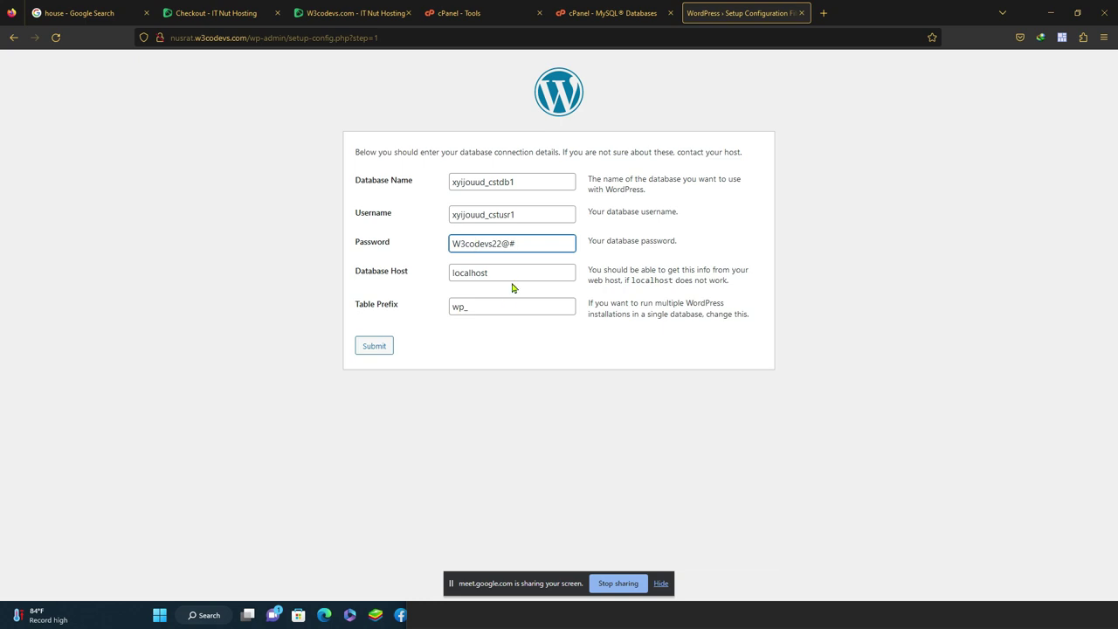
Step: Change the Table Prefix to wp1_ and submit the database connection details
{"action": "left_click", "coordinate": [535, 622]}
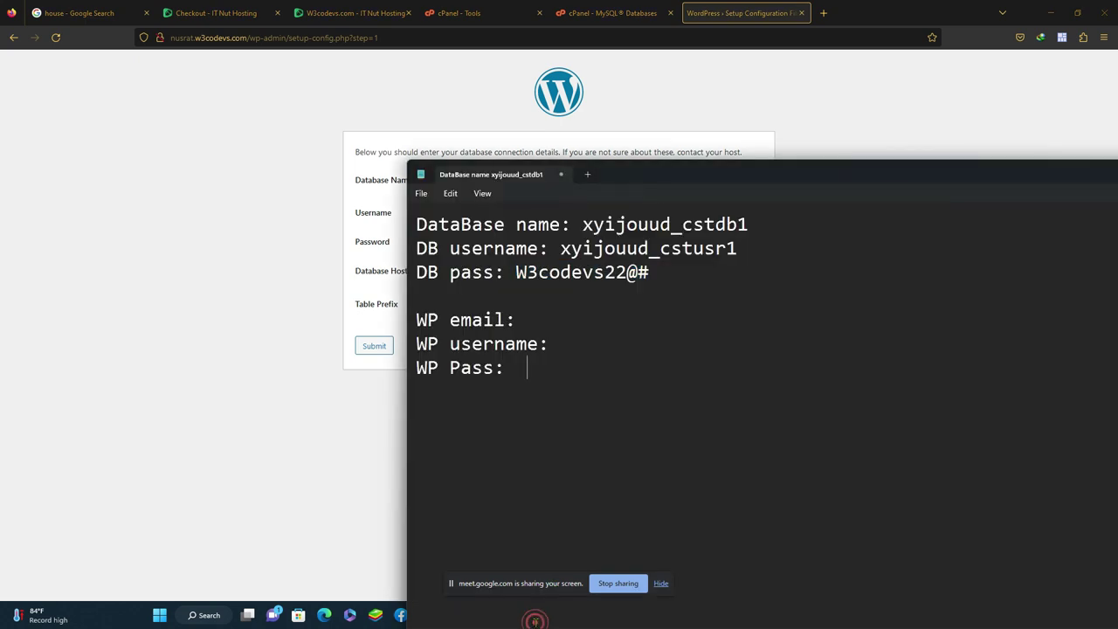
{"action": "left_click", "coordinate": [185, 336]}
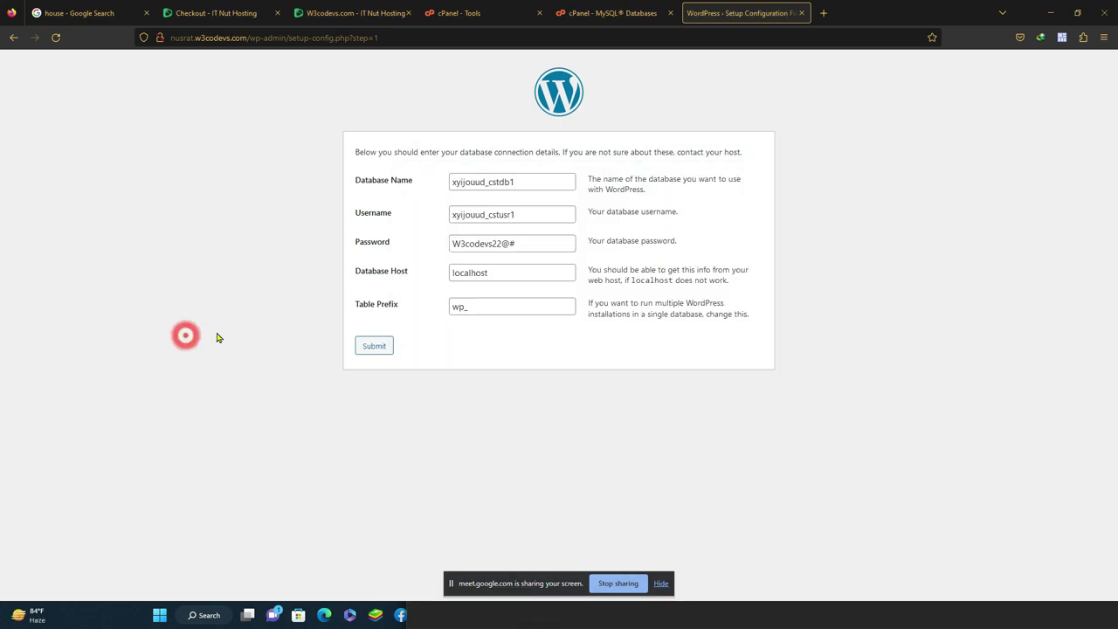
{"action": "left_click", "coordinate": [488, 308]}
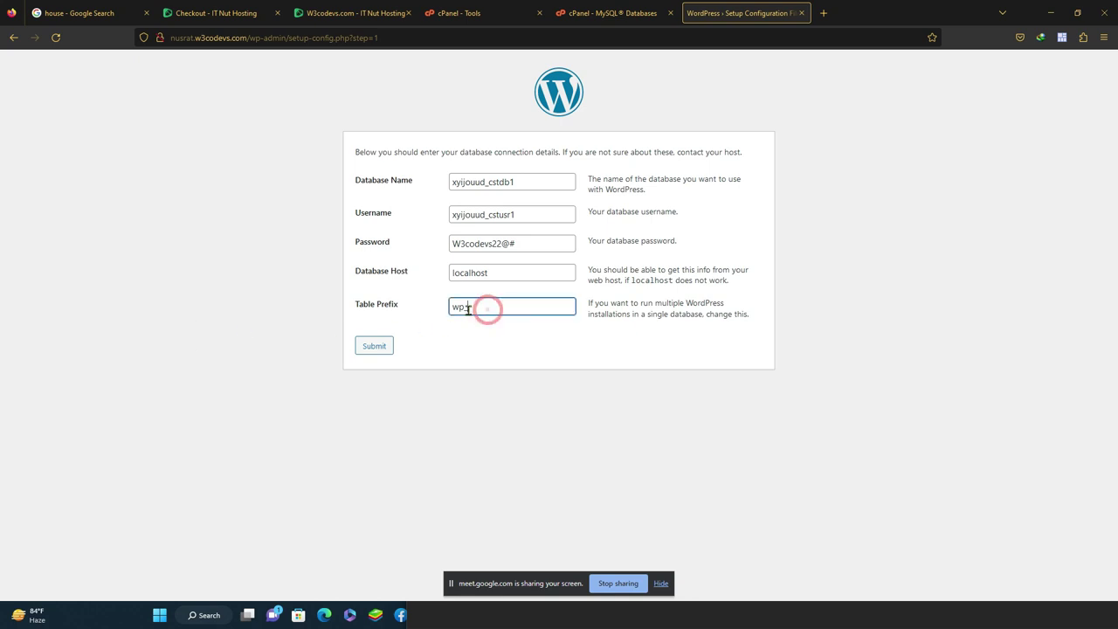
{"action": "key", "text": "Left"}
{"action": "type", "text": "1"}
{"action": "left_click", "coordinate": [509, 273]}
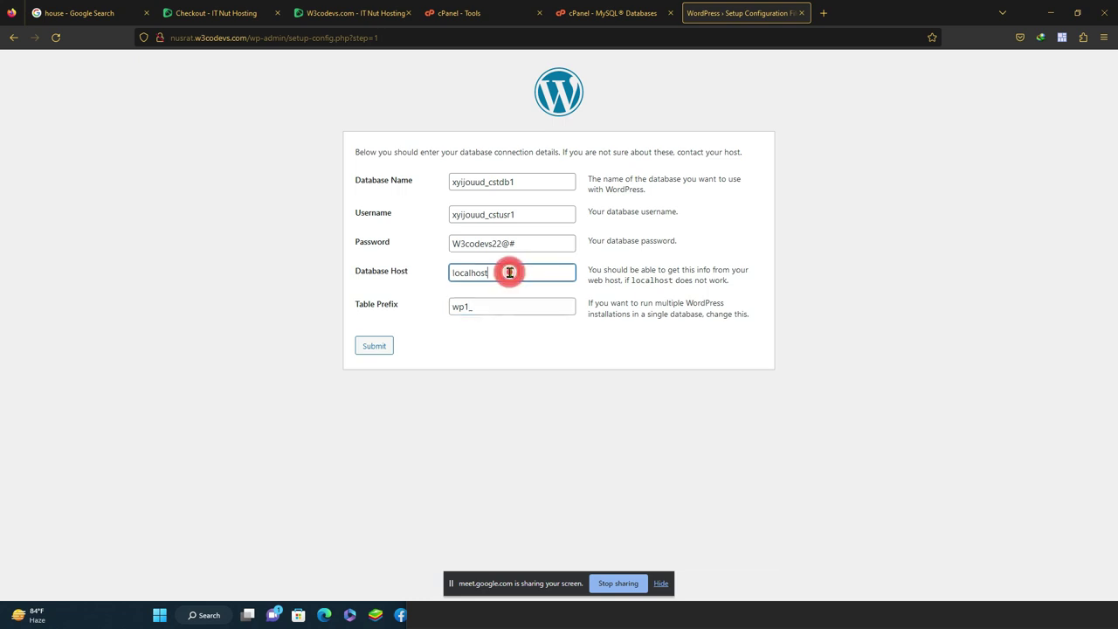
{"action": "left_click", "coordinate": [374, 346]}
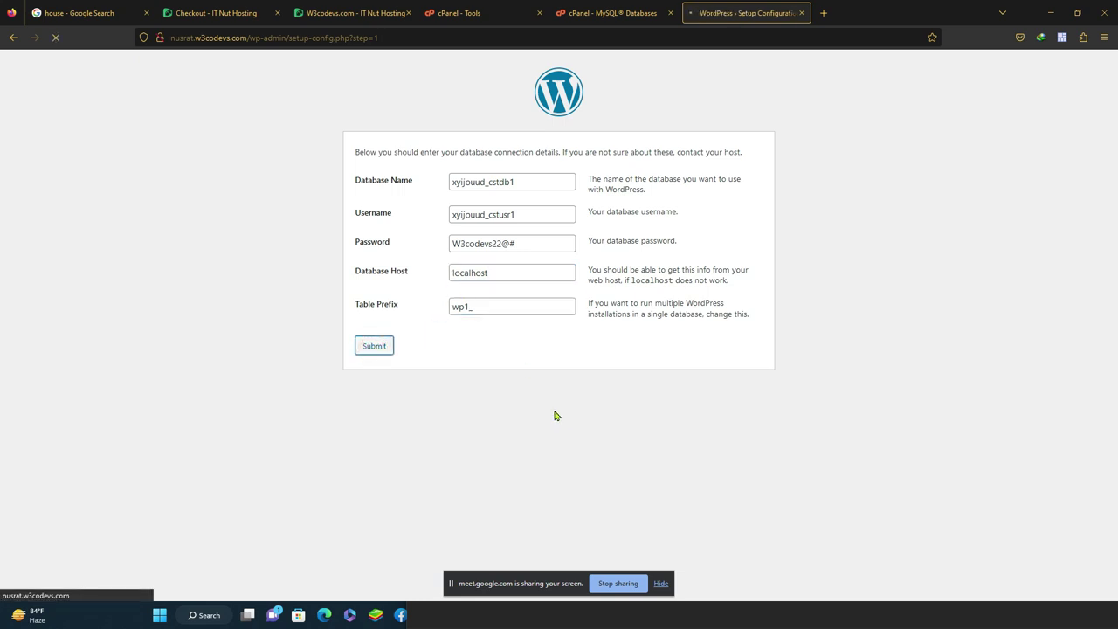
Step: Run the installation and enter site title afbgjabfha and admin username admin
{"action": "left_click", "coordinate": [398, 194]}
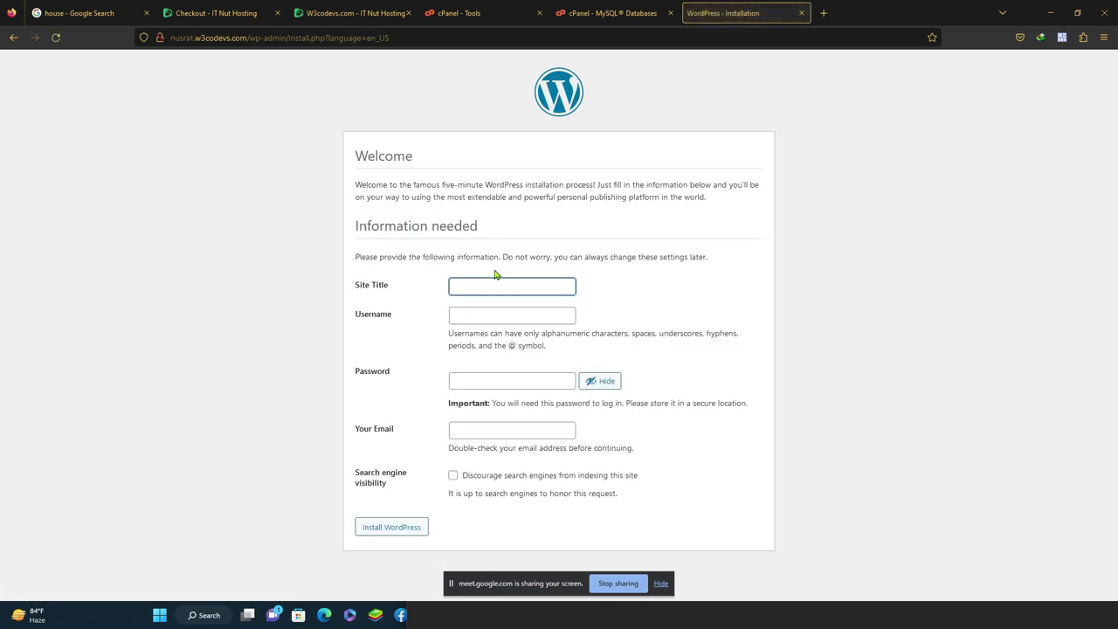
{"action": "left_click", "coordinate": [507, 285]}
{"action": "type", "text": "afbgjabfha"}
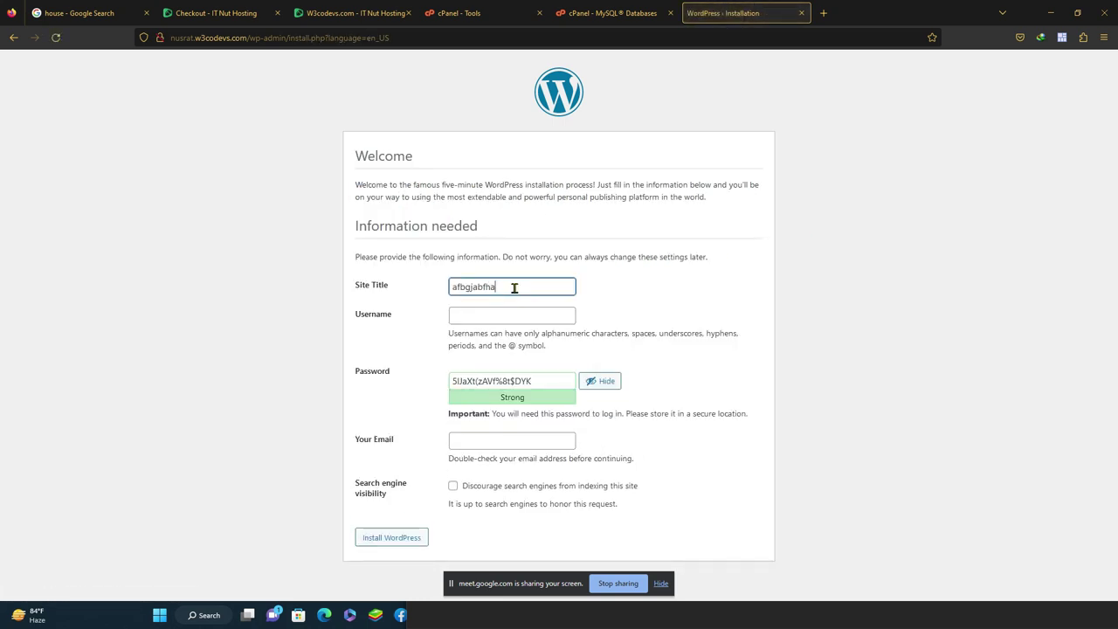
{"action": "left_click", "coordinate": [492, 320]}
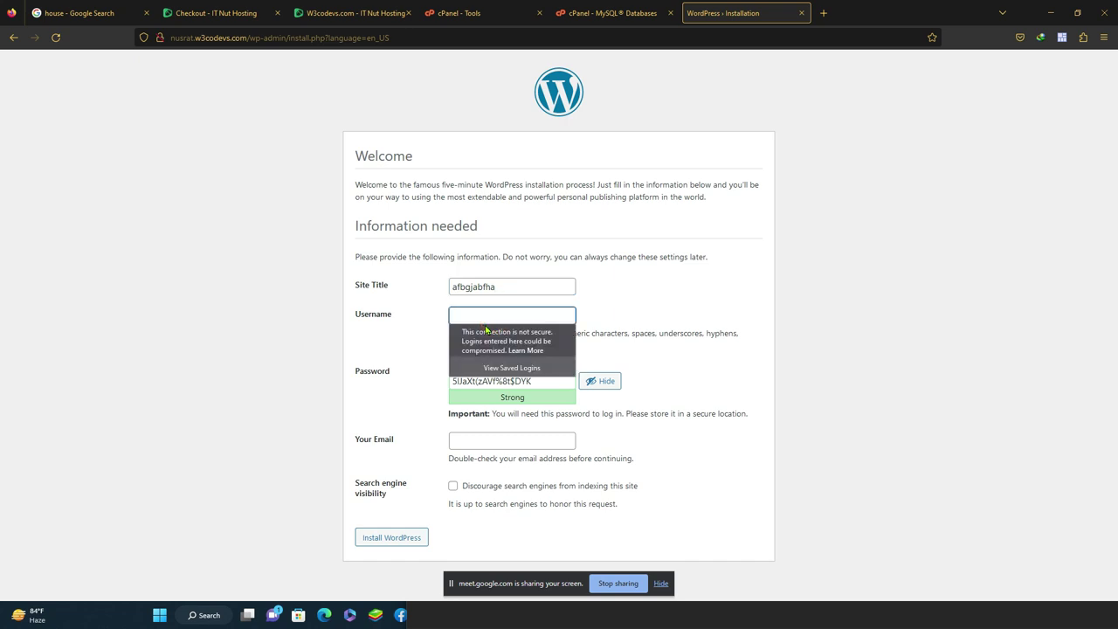
{"action": "type", "text": "admin"}
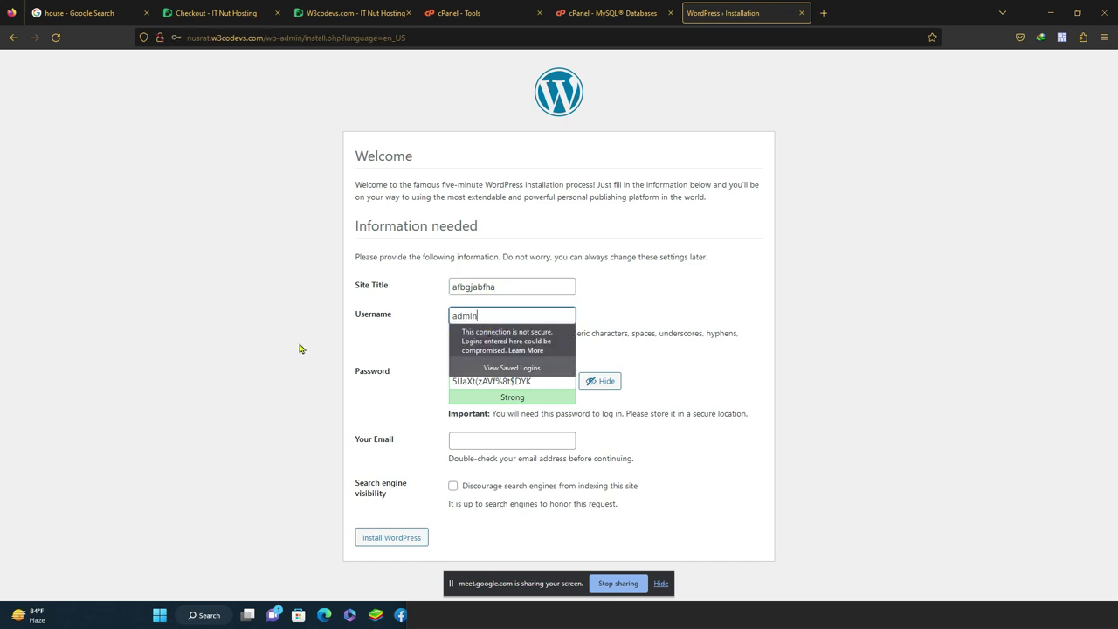
{"action": "left_click", "coordinate": [299, 340]}
Step: Replace the generated WordPress password with a short custom password
{"action": "left_click", "coordinate": [497, 376]}
{"action": "double_click", "coordinate": [502, 377]}
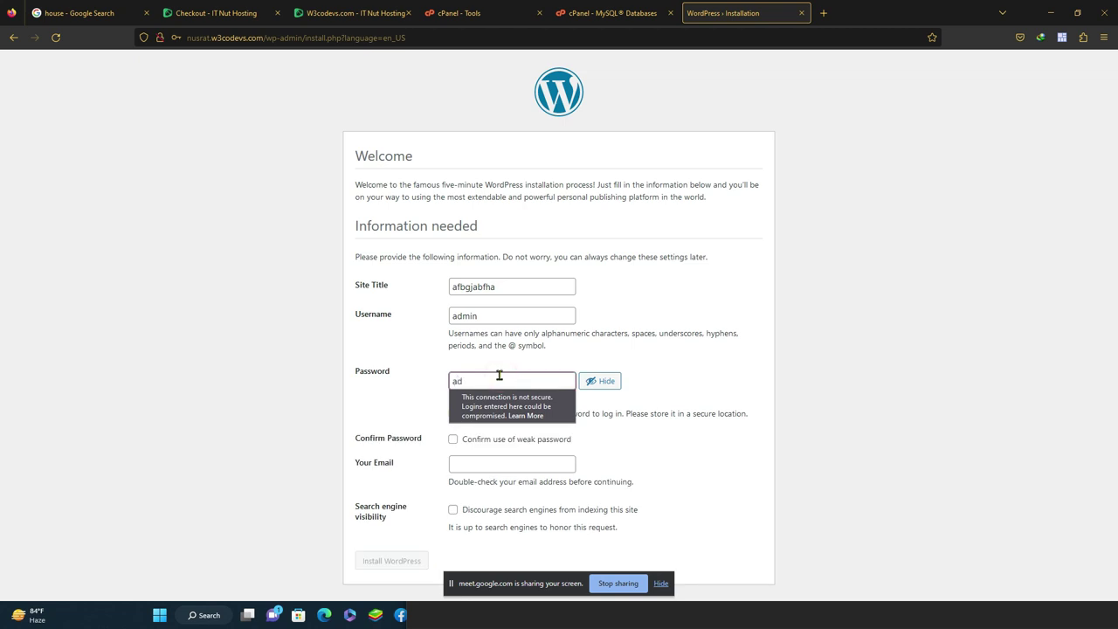
{"action": "left_click", "coordinate": [475, 617]}
{"action": "left_click", "coordinate": [574, 319]}
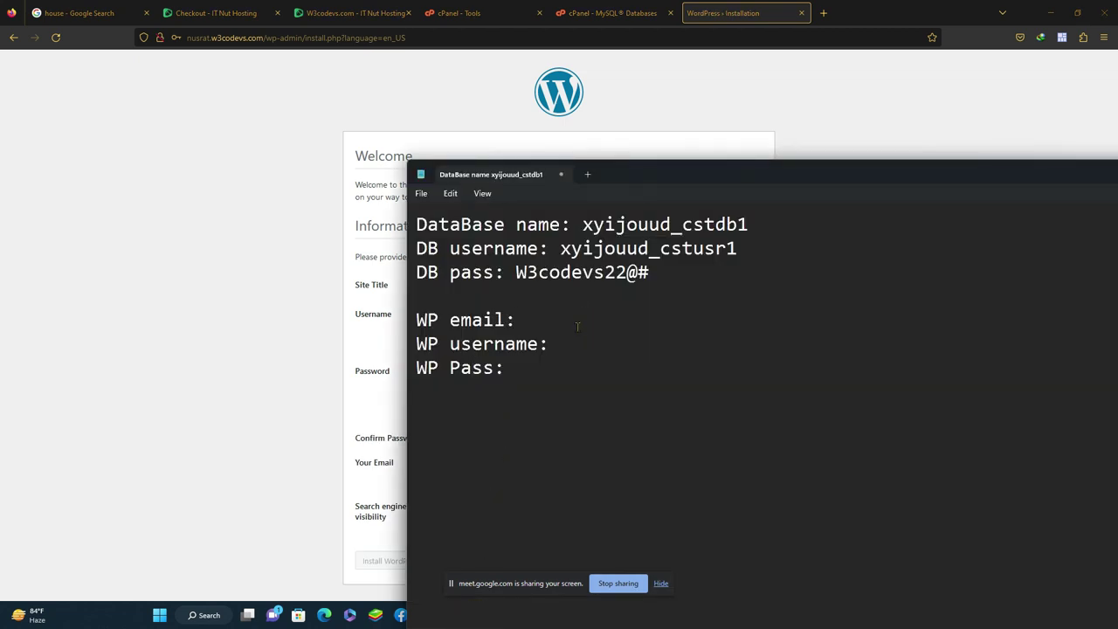
Step: Write WP username admin, the WP password and the admin email address into the note
{"action": "left_click", "coordinate": [591, 346]}
{"action": "type", "text": "admin"}
{"action": "left_click", "coordinate": [528, 365]}
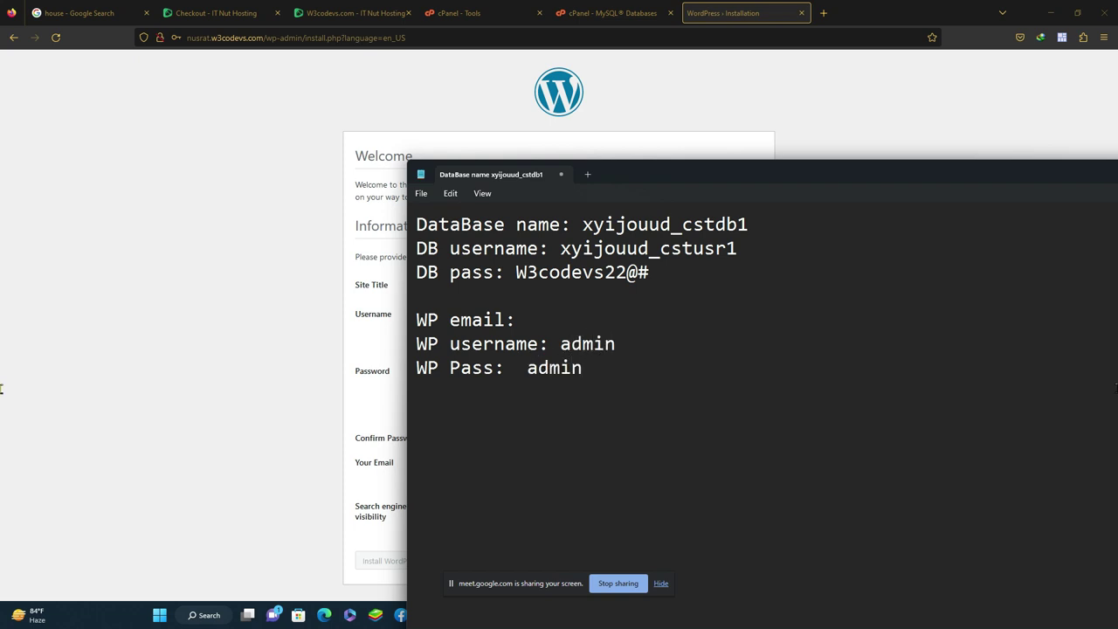
{"action": "left_click", "coordinate": [544, 314]}
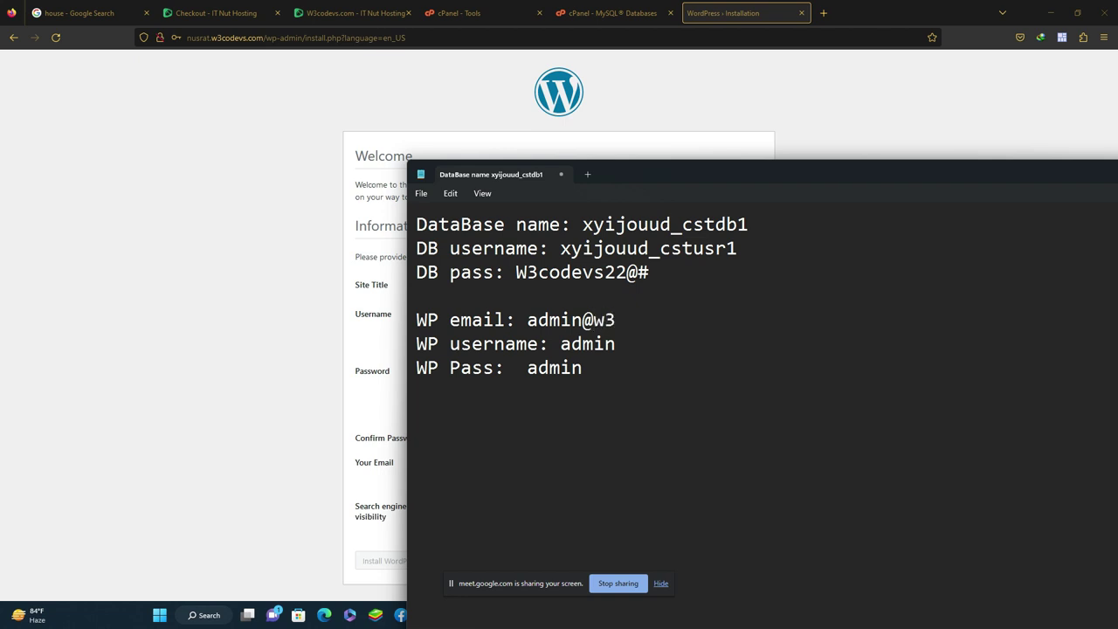
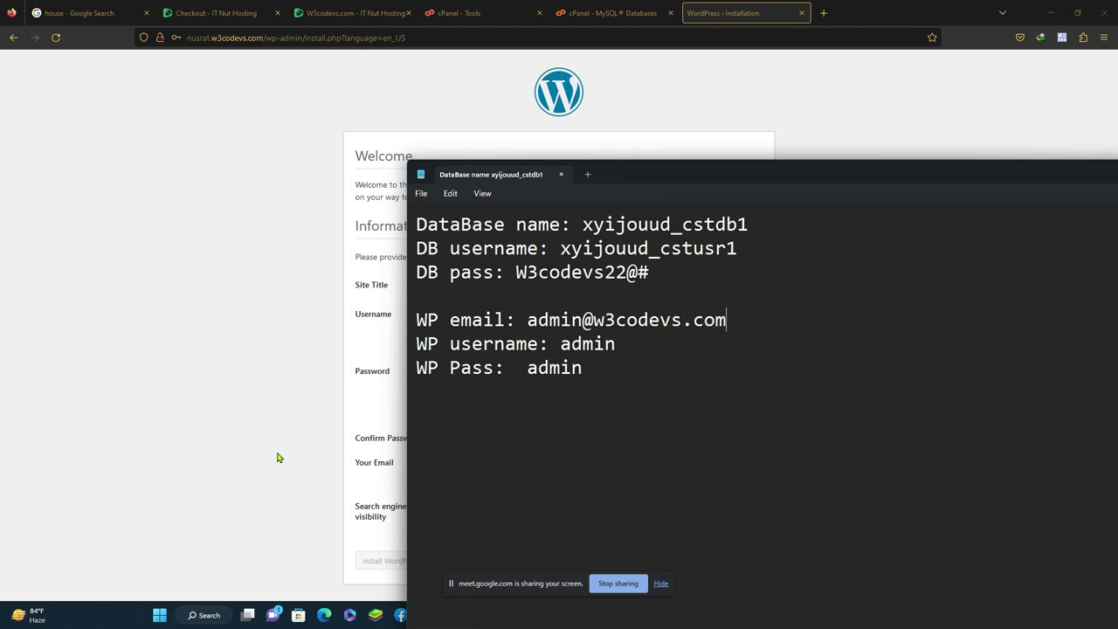
{"action": "left_click", "coordinate": [295, 422]}
Step: Accept the weak admin password, fill the admin email, discourage search engine indexing, and run the install
{"action": "left_click", "coordinate": [453, 438]}
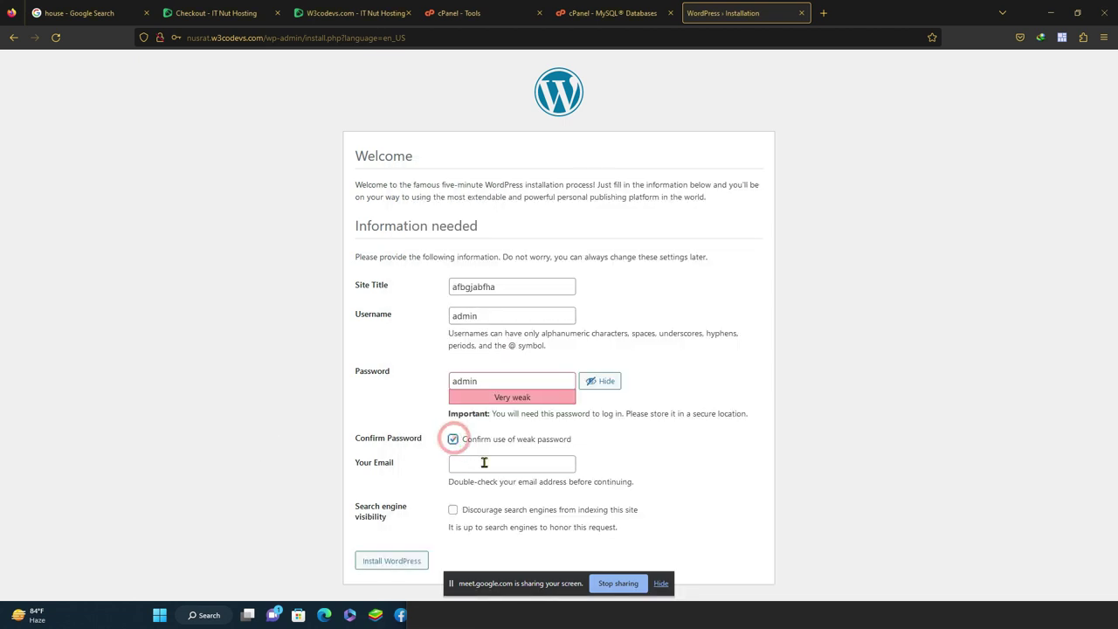
{"action": "left_click", "coordinate": [484, 461]}
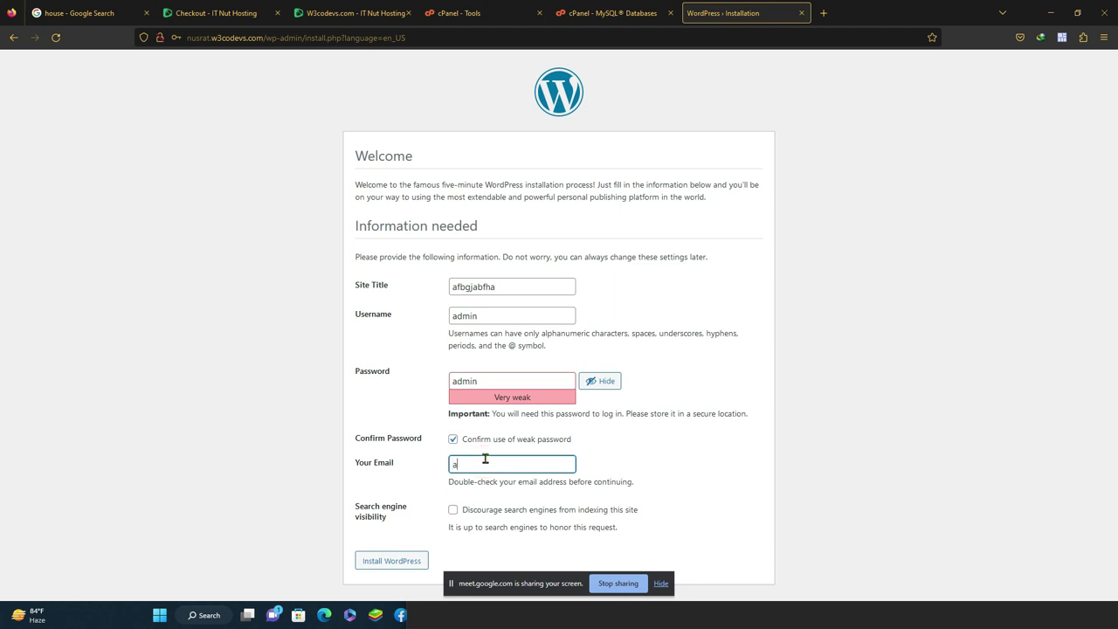
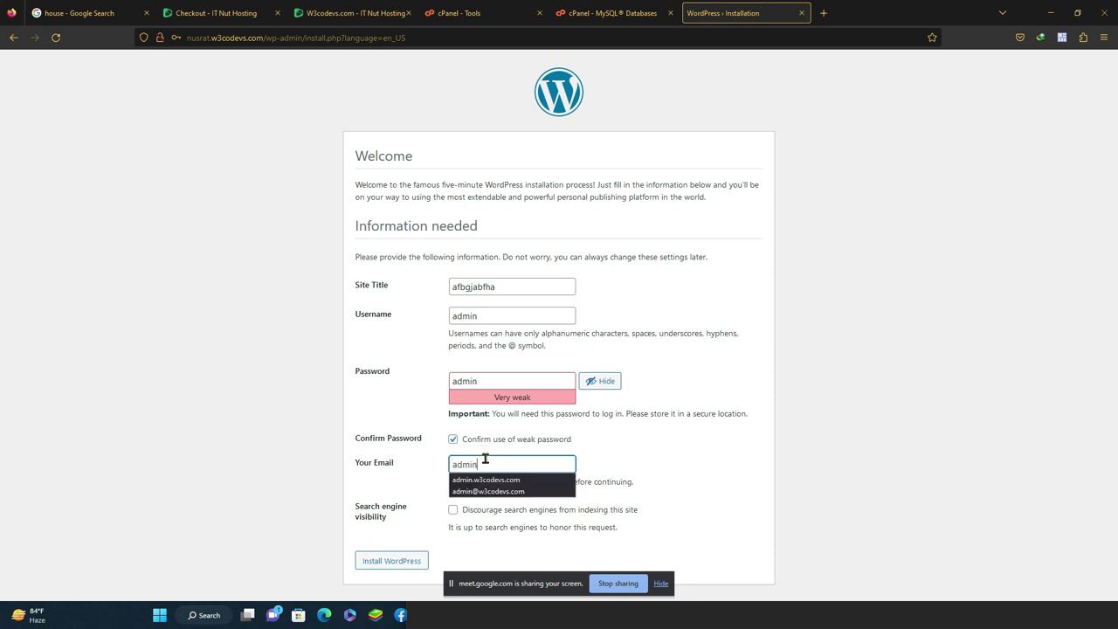
{"action": "left_click", "coordinate": [486, 478]}
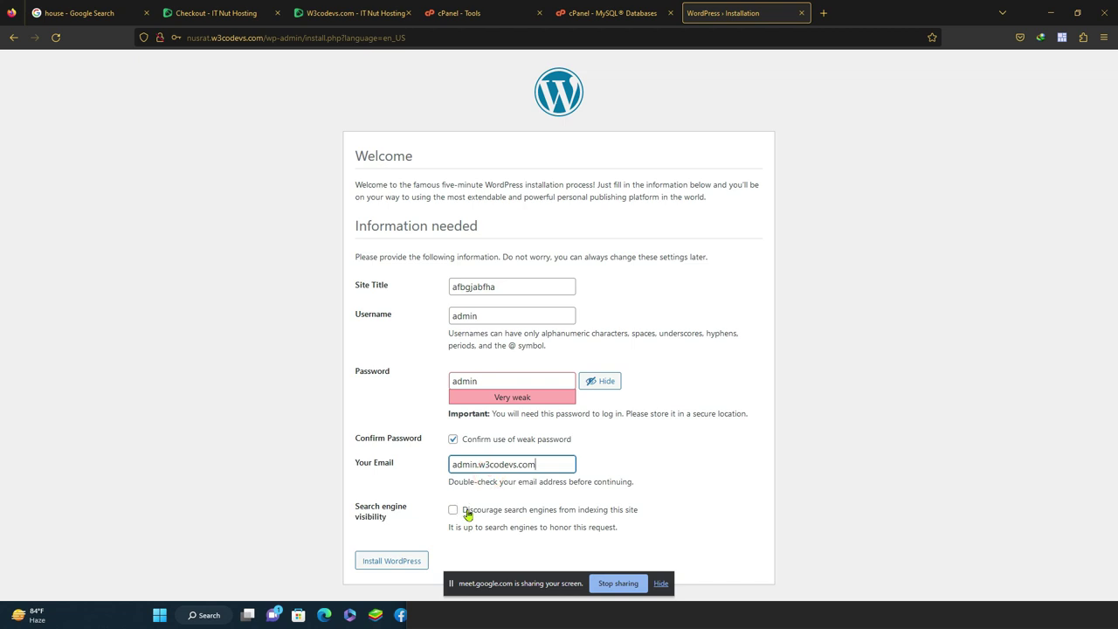
{"action": "left_click", "coordinate": [466, 511]}
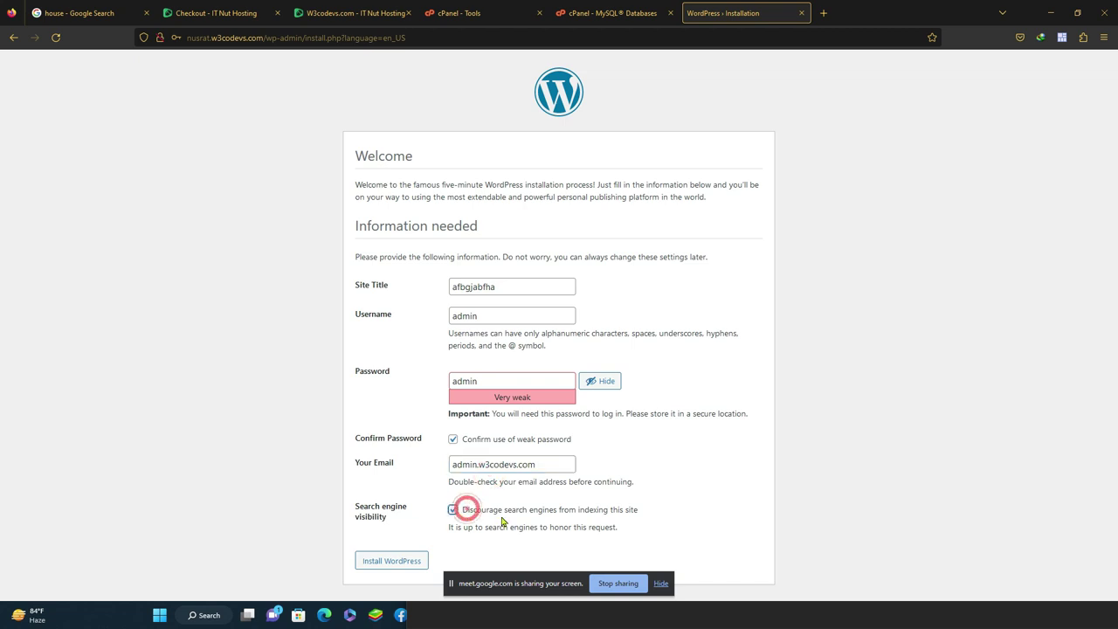
{"action": "left_click", "coordinate": [406, 562]}
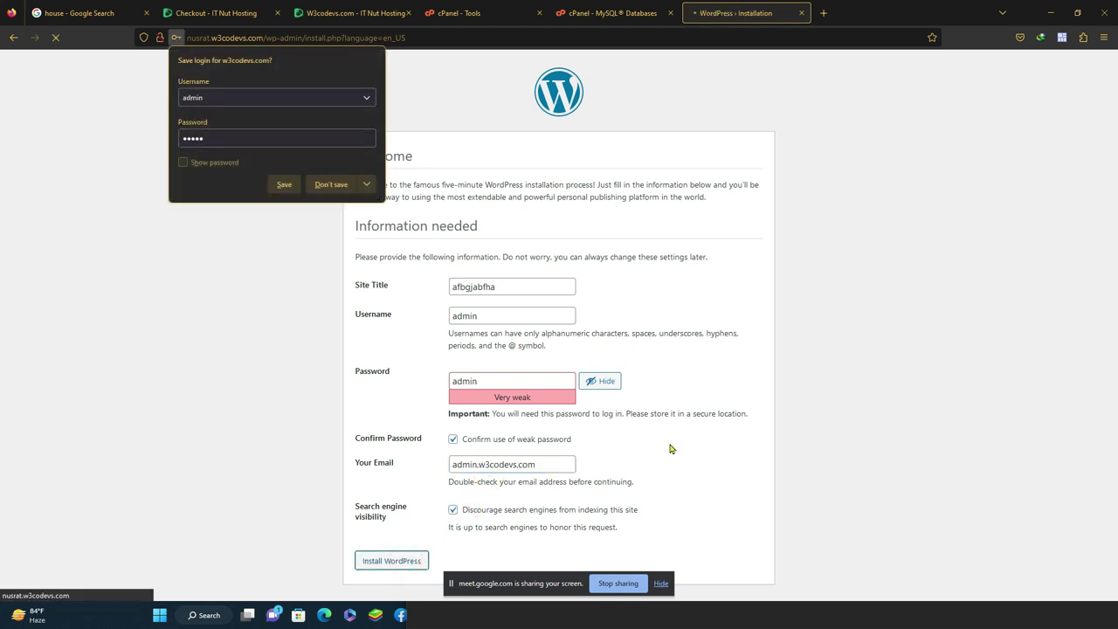
Step: Add the missing @ to the admin email, reconfirm the weak password, and resubmit the installation
{"action": "left_click", "coordinate": [329, 185]}
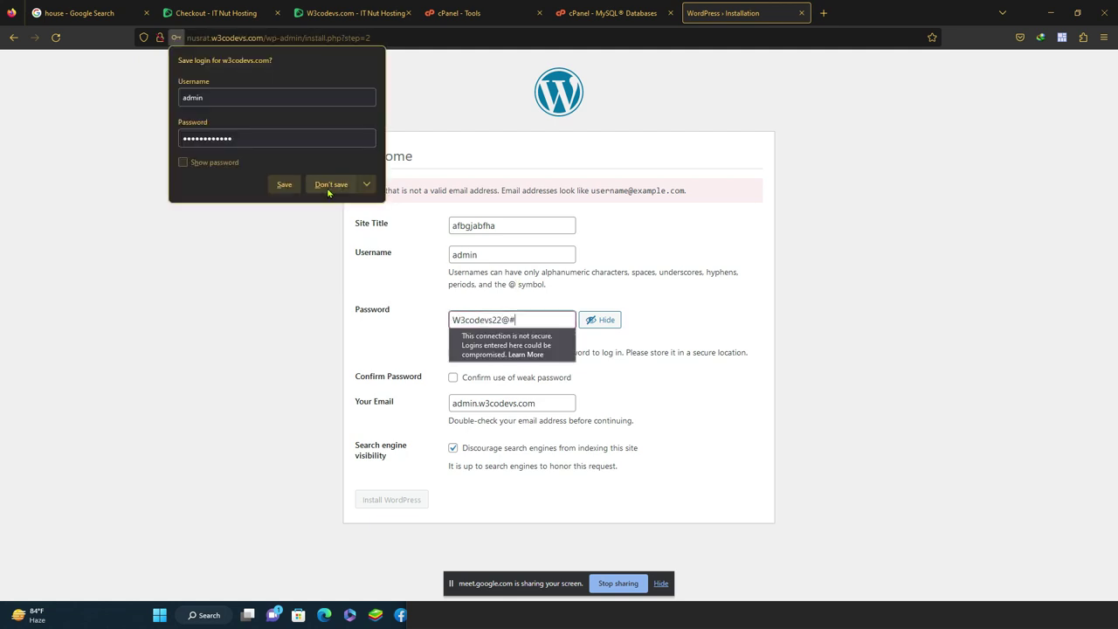
{"action": "left_click", "coordinate": [329, 184]}
{"action": "left_click", "coordinate": [650, 388]}
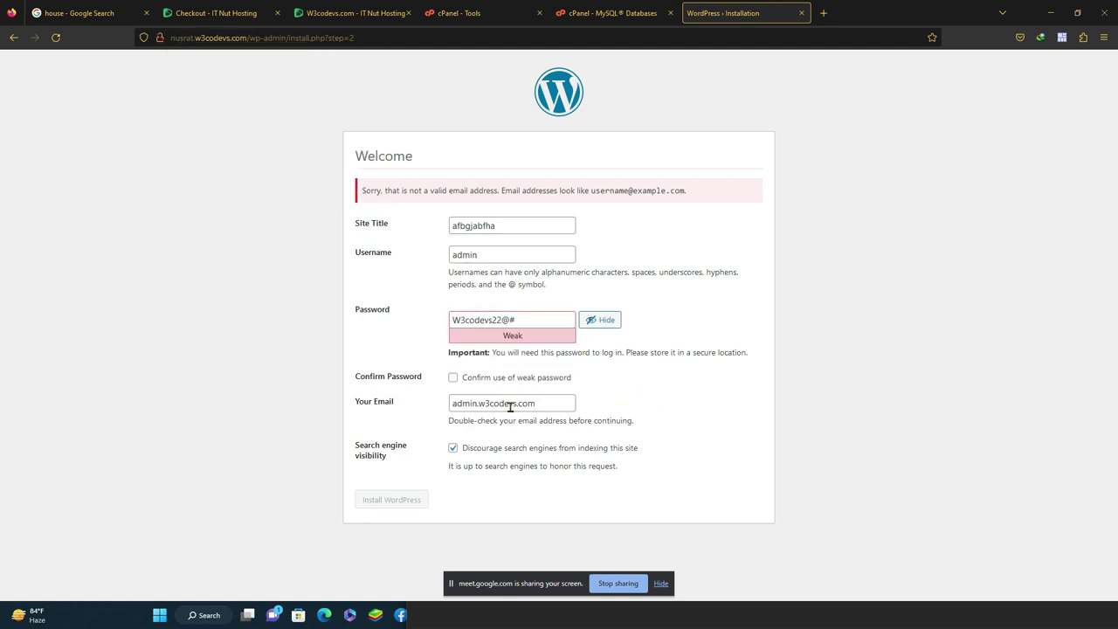
{"action": "left_click", "coordinate": [478, 403]}
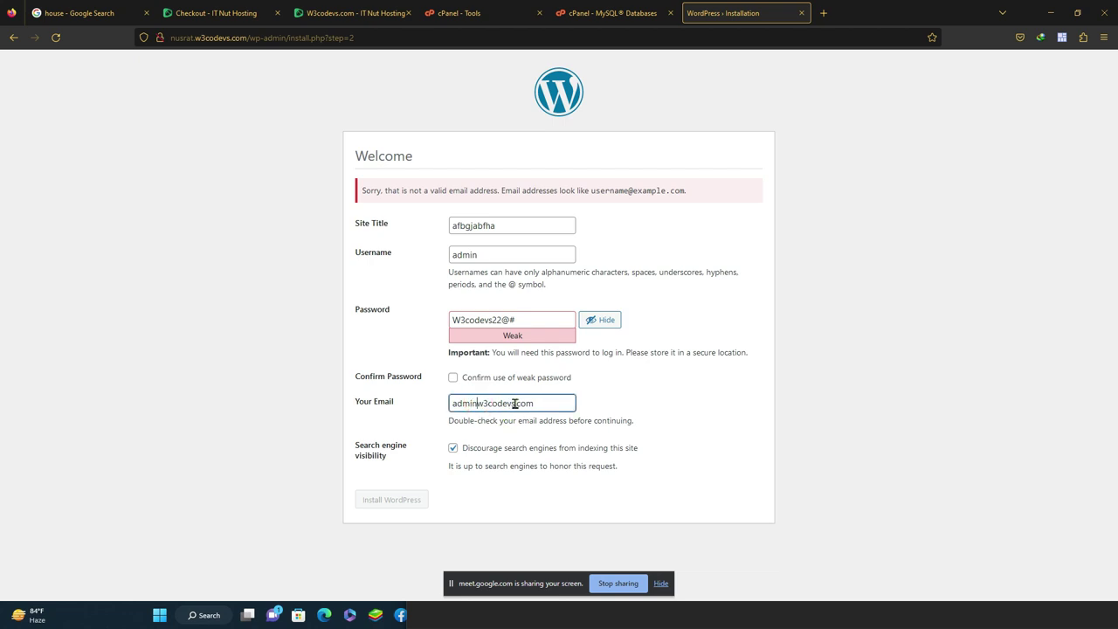
{"action": "type", "text": "@"}
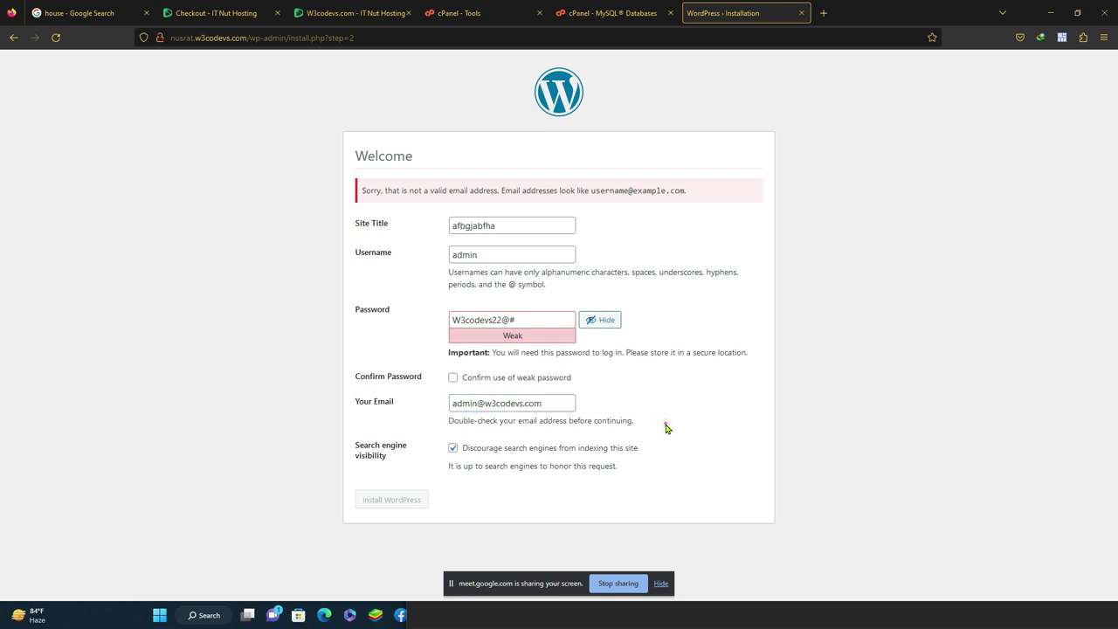
{"action": "left_click", "coordinate": [496, 374]}
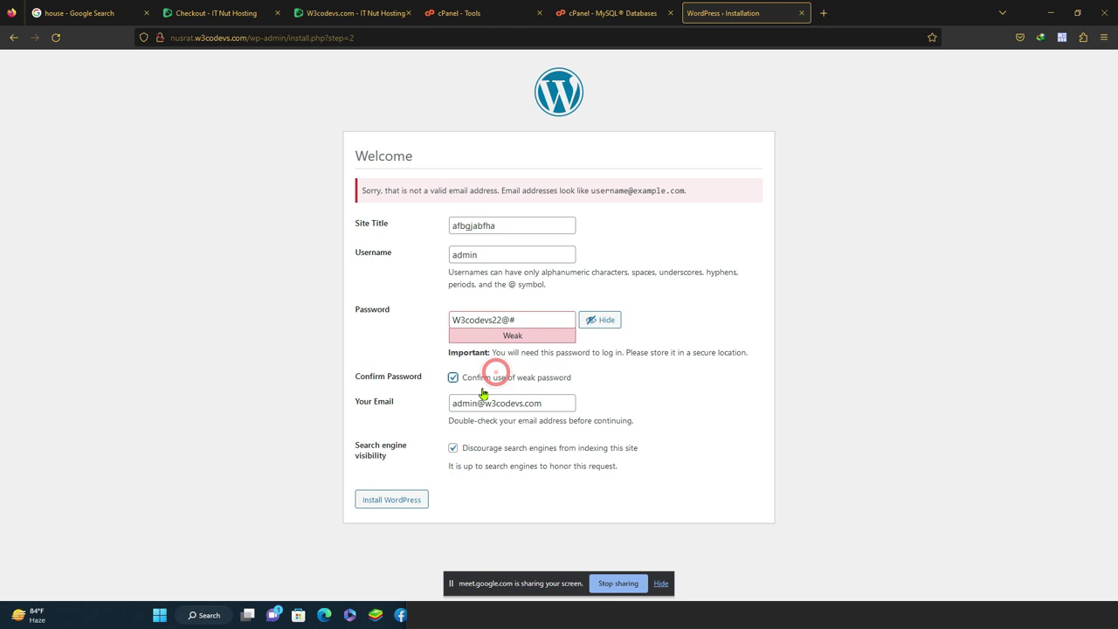
{"action": "left_click", "coordinate": [403, 499]}
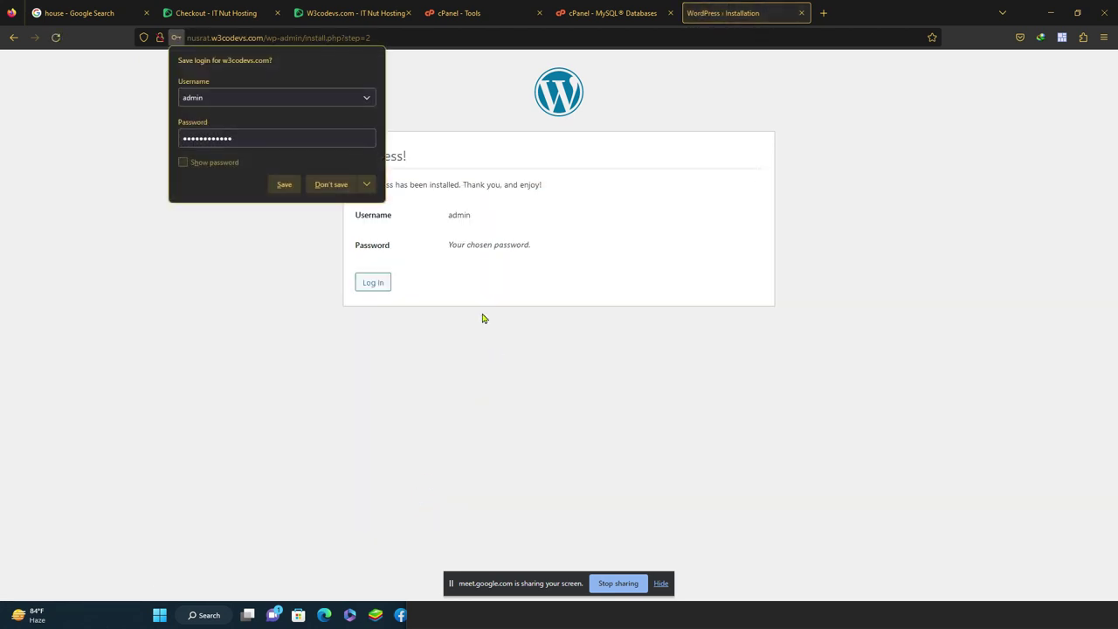
Step: On the new site's login page, try to log in with username 'admi' and the admin password
{"action": "left_click", "coordinate": [331, 184]}
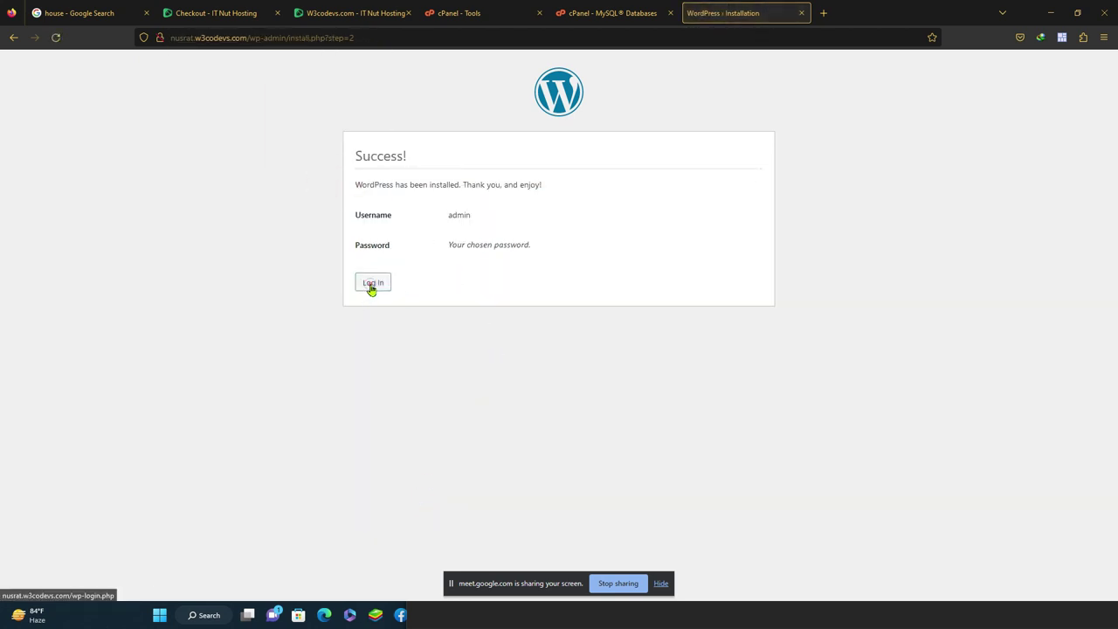
{"action": "left_click", "coordinate": [373, 282]}
{"action": "left_click", "coordinate": [530, 207]}
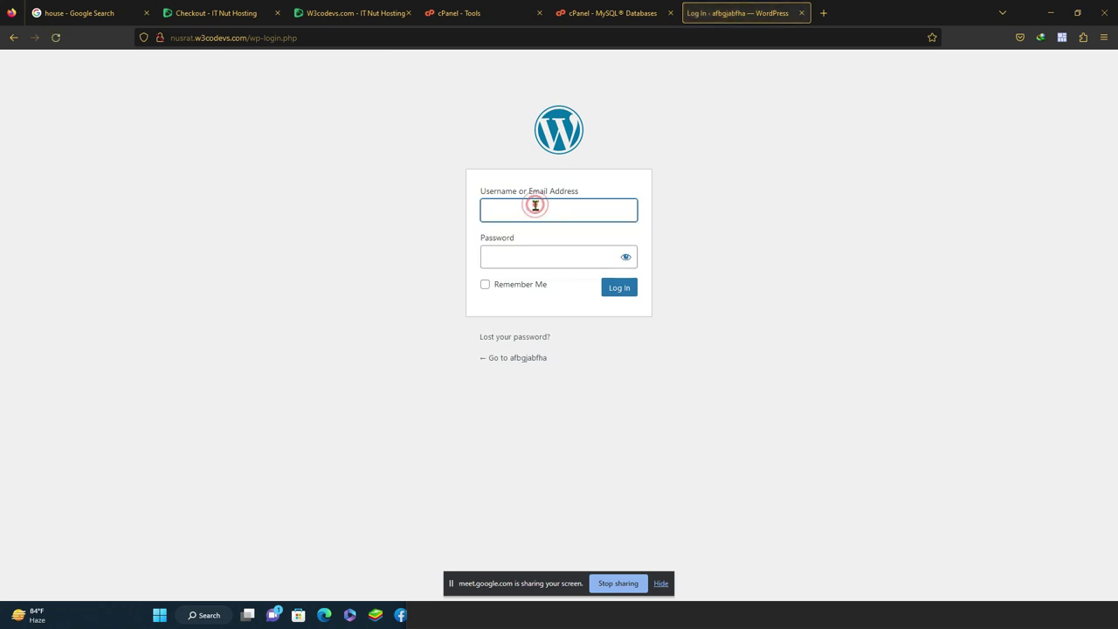
{"action": "type", "text": "admin"}
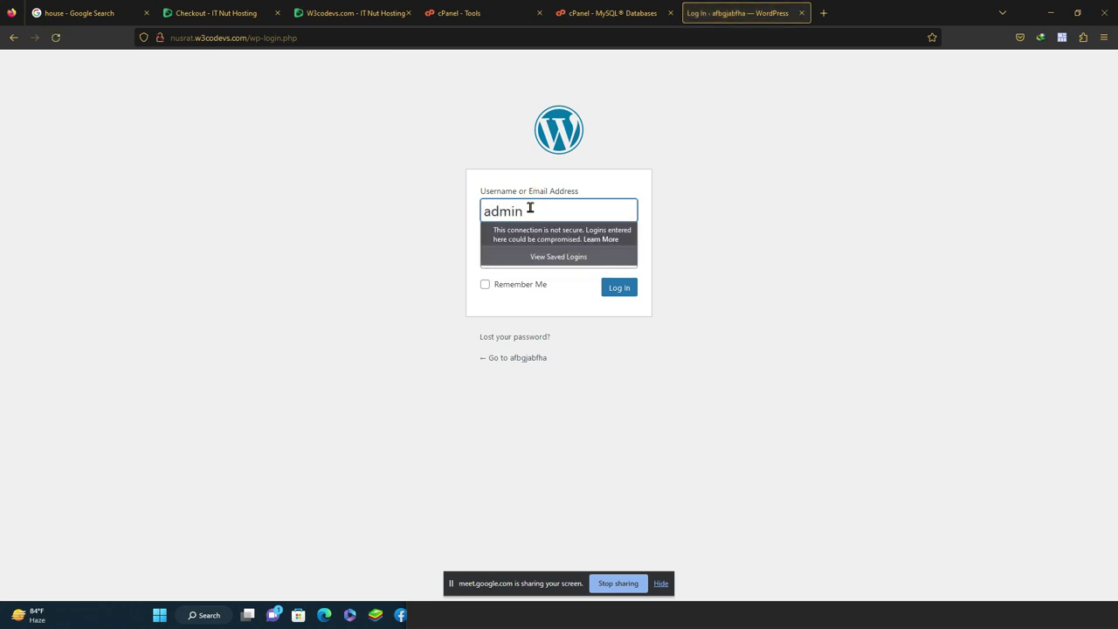
{"action": "left_click", "coordinate": [402, 233]}
{"action": "left_click", "coordinate": [521, 253]}
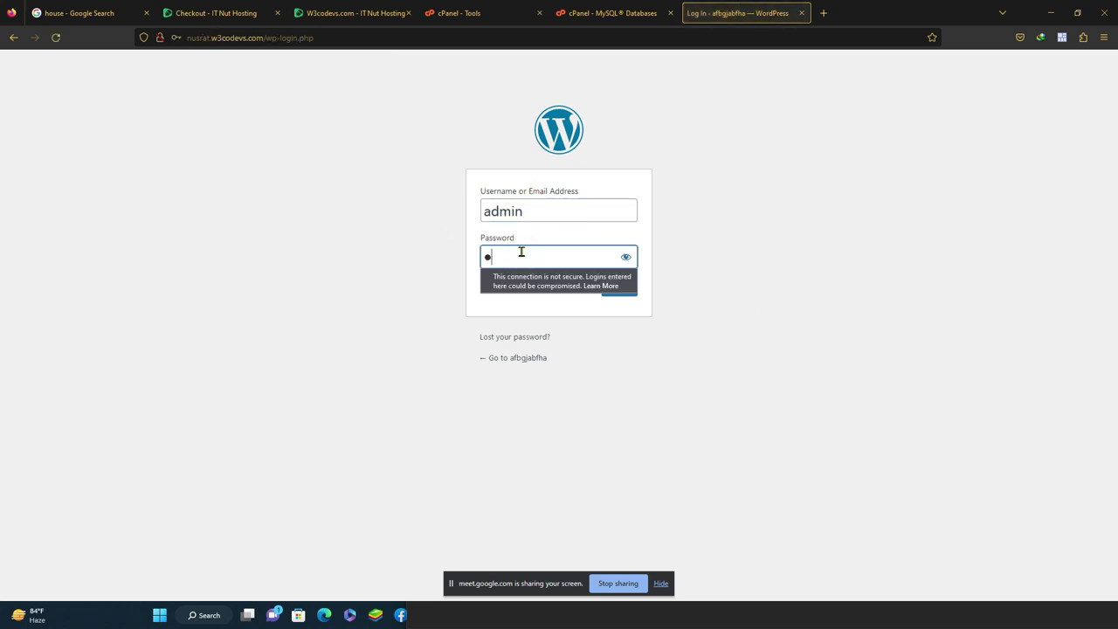
{"action": "left_click", "coordinate": [669, 326]}
{"action": "left_click", "coordinate": [620, 292]}
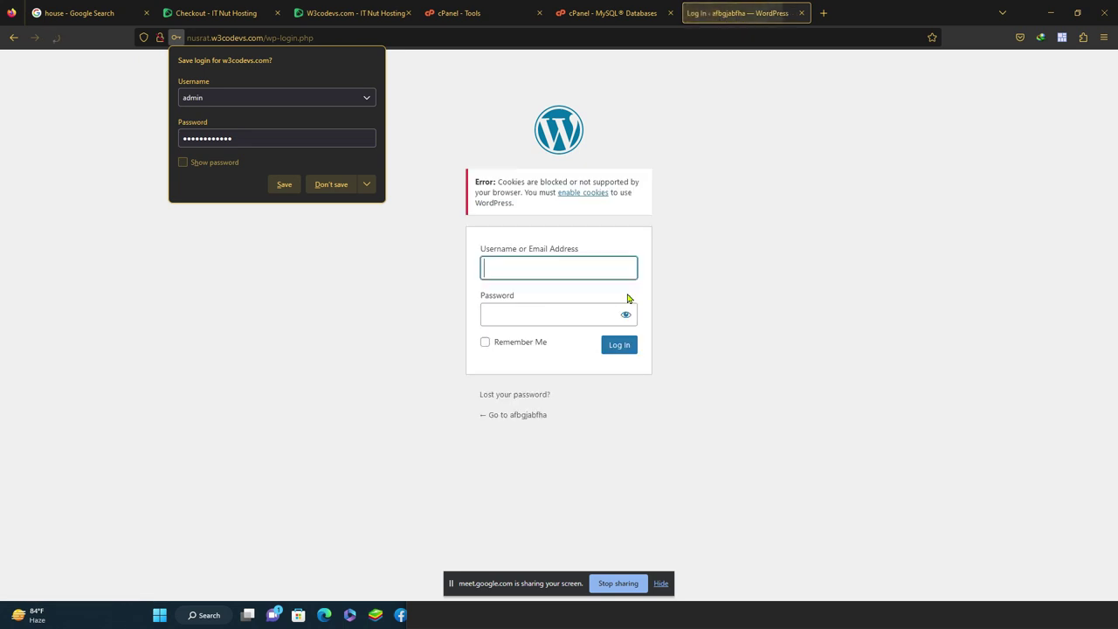
Step: Retry the login as 'admin' with the password, then return to cPanel's MySQL Databases page
{"action": "left_click", "coordinate": [570, 268]}
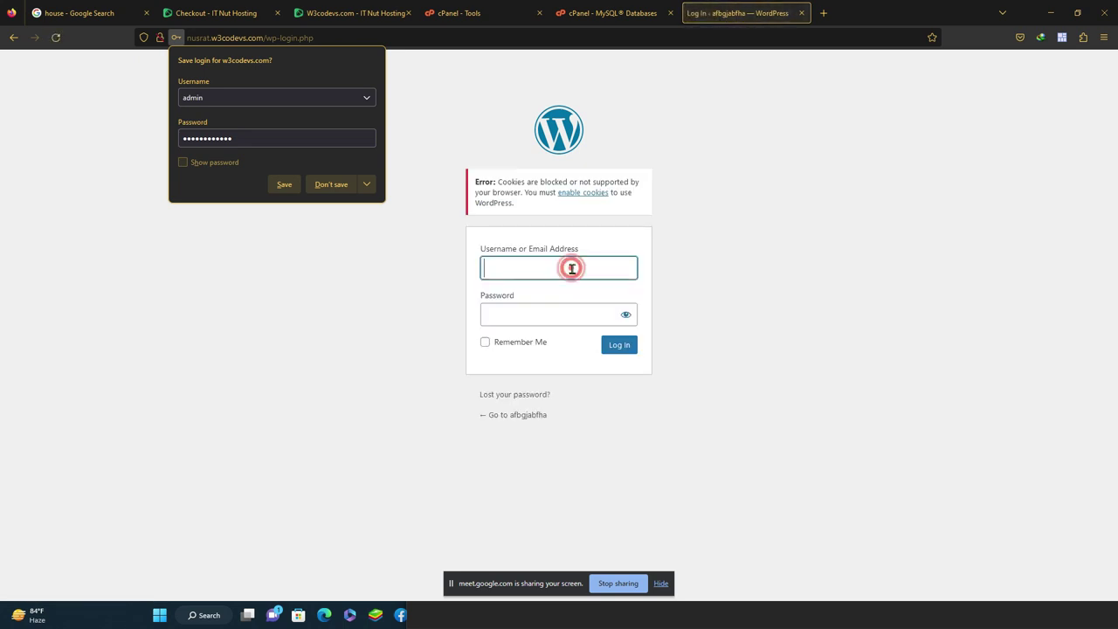
{"action": "left_click", "coordinate": [340, 184]}
{"action": "left_click", "coordinate": [519, 272]}
{"action": "type", "text": "admin"}
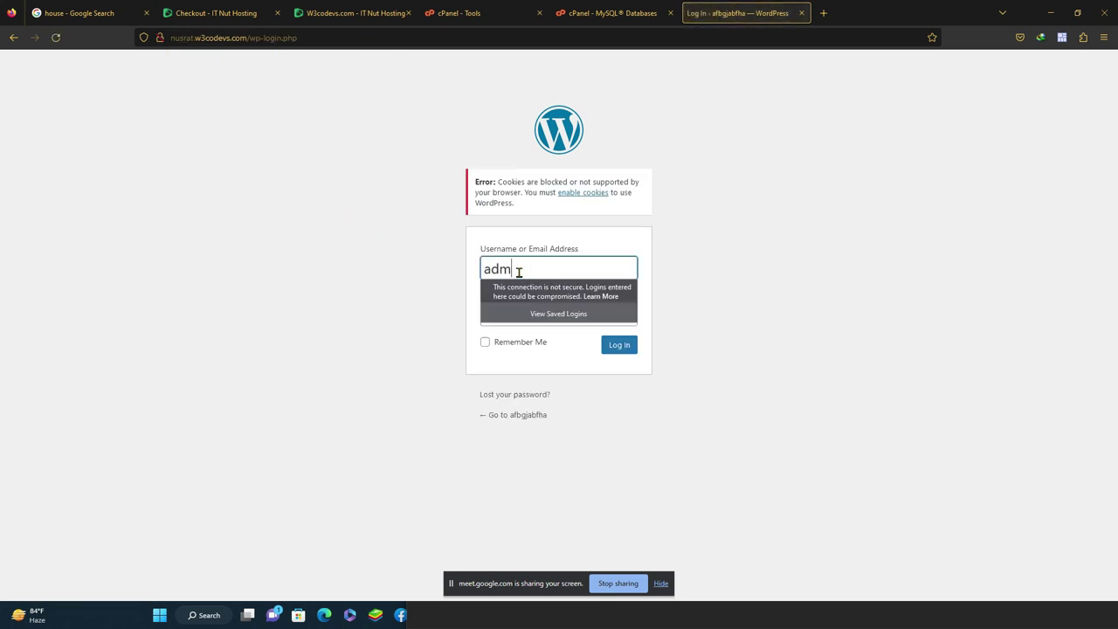
{"action": "left_click", "coordinate": [321, 290]}
{"action": "left_click", "coordinate": [562, 313]}
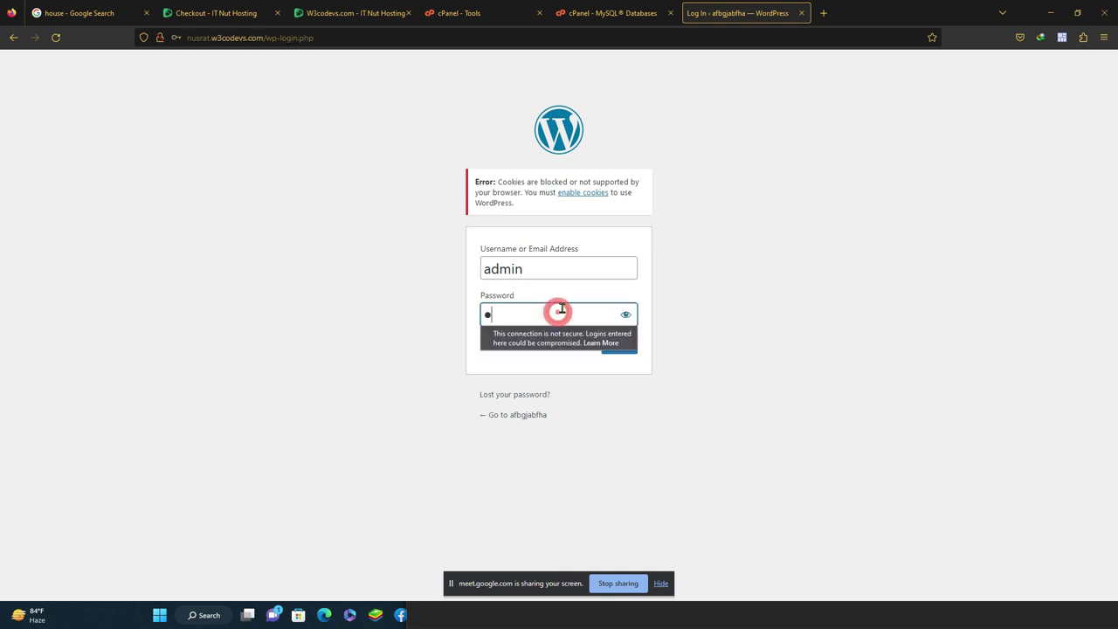
{"action": "type", "text": "•••••"}
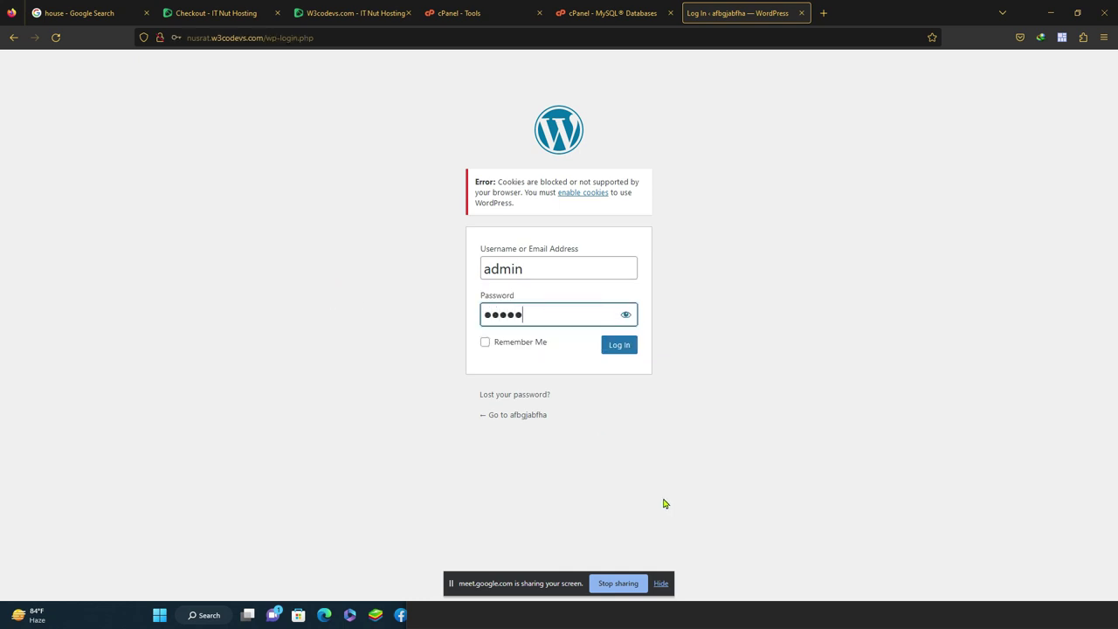
{"action": "left_click", "coordinate": [663, 499]}
{"action": "left_click", "coordinate": [619, 346]}
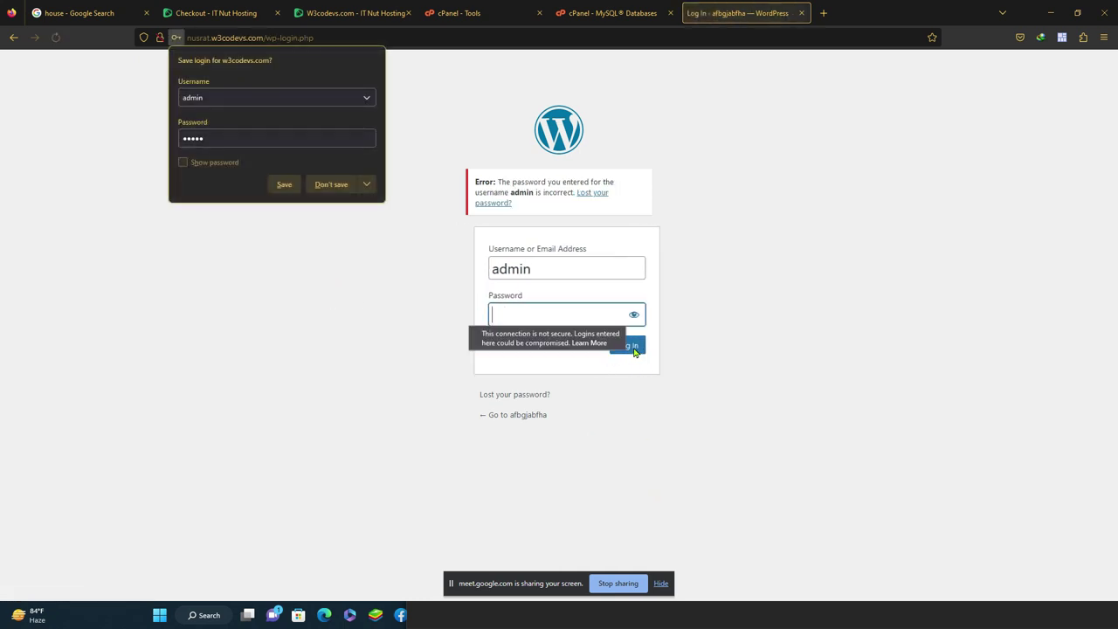
{"action": "left_click", "coordinate": [332, 185]}
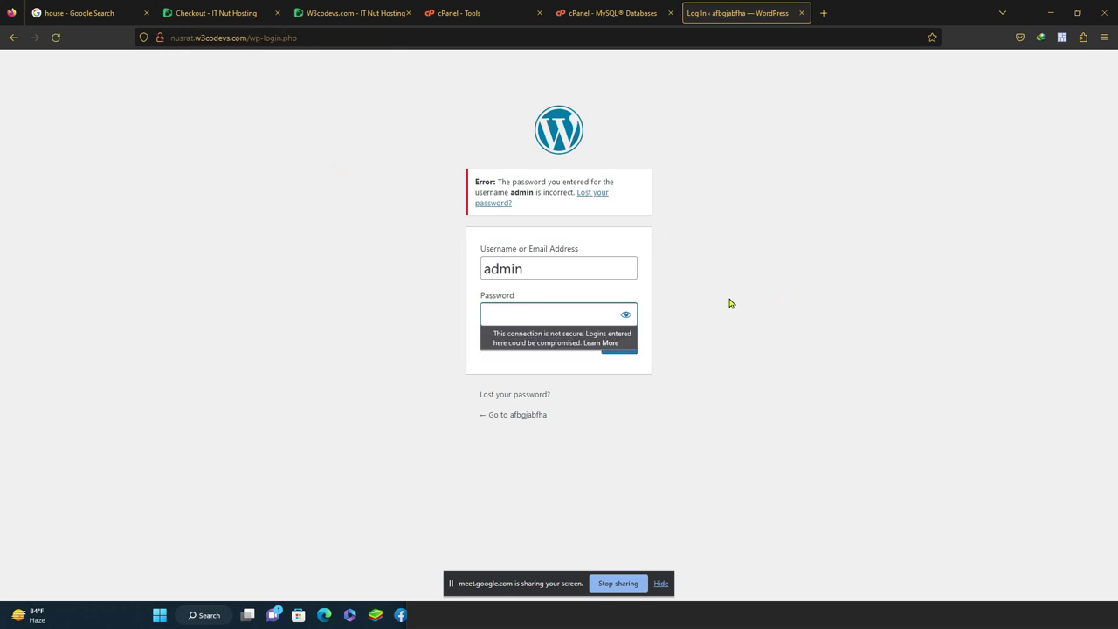
{"action": "left_click", "coordinate": [324, 317]}
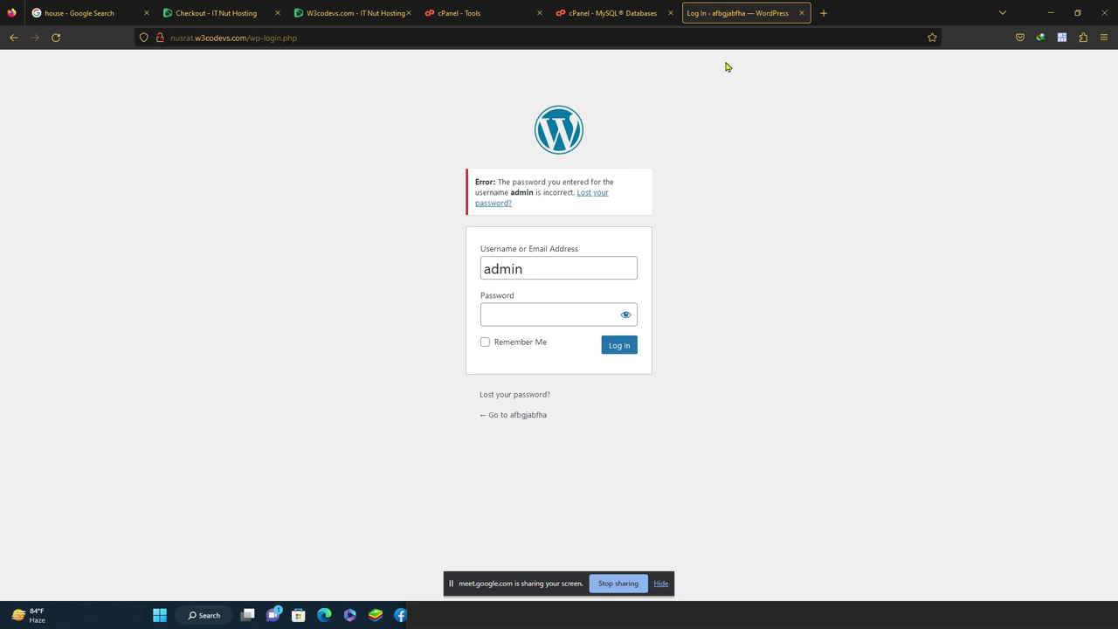
{"action": "left_click", "coordinate": [599, 10]}
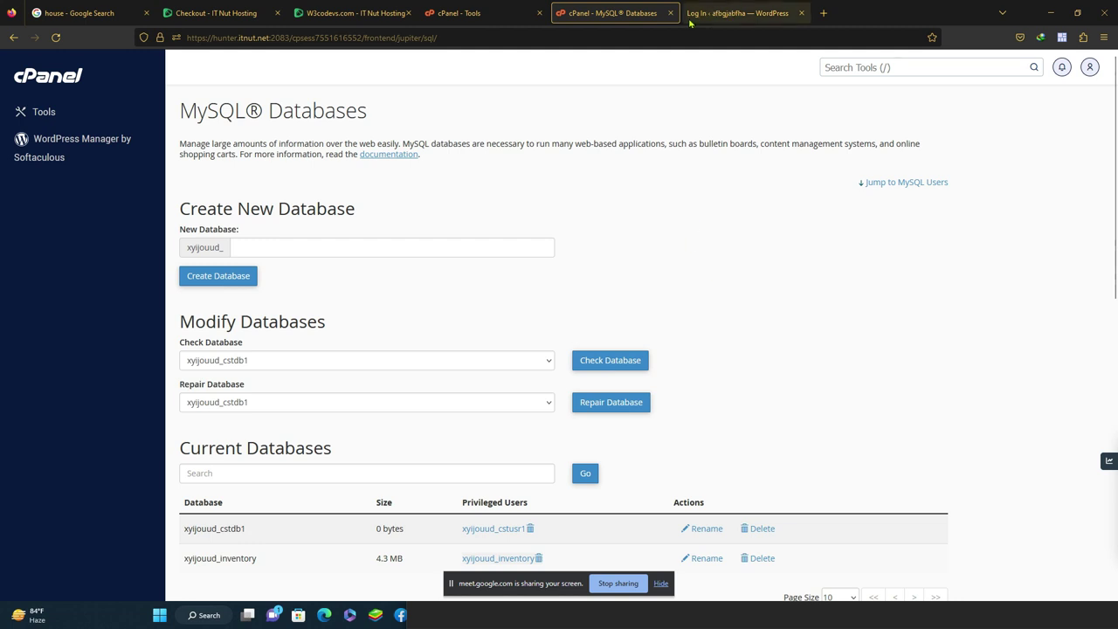
Step: Permanently delete the MySQL user ending cstusr1
{"action": "scroll", "coordinate": [651, 214], "scroll_direction": "down", "scroll_amount": 2}
{"action": "scroll", "coordinate": [651, 212], "scroll_direction": "up", "scroll_amount": 2}
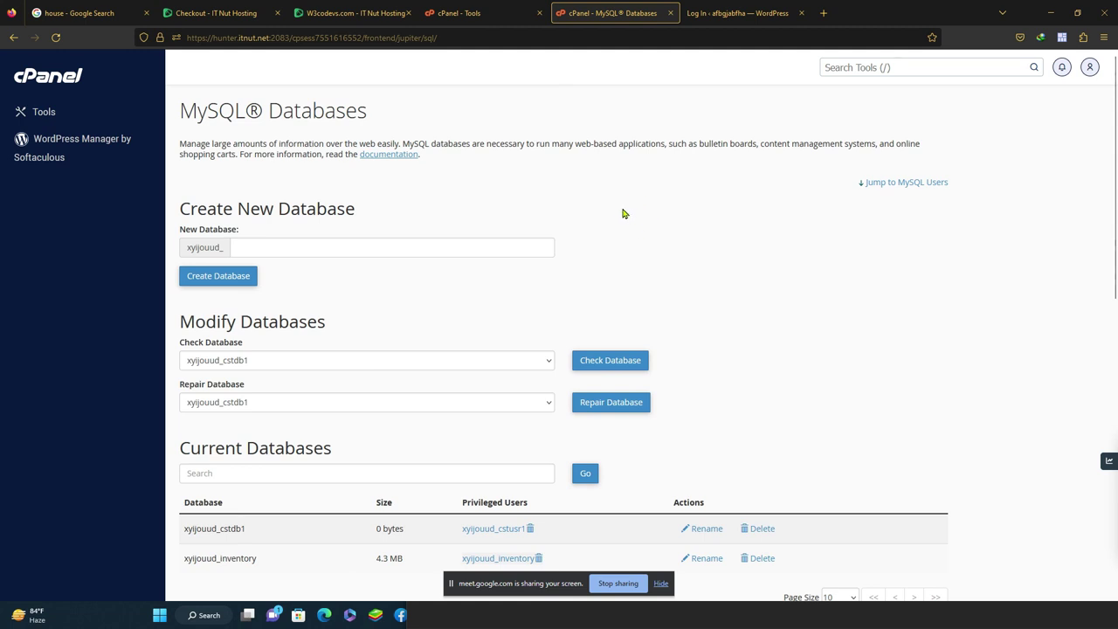
{"action": "scroll", "coordinate": [629, 179], "scroll_direction": "down", "scroll_amount": 6}
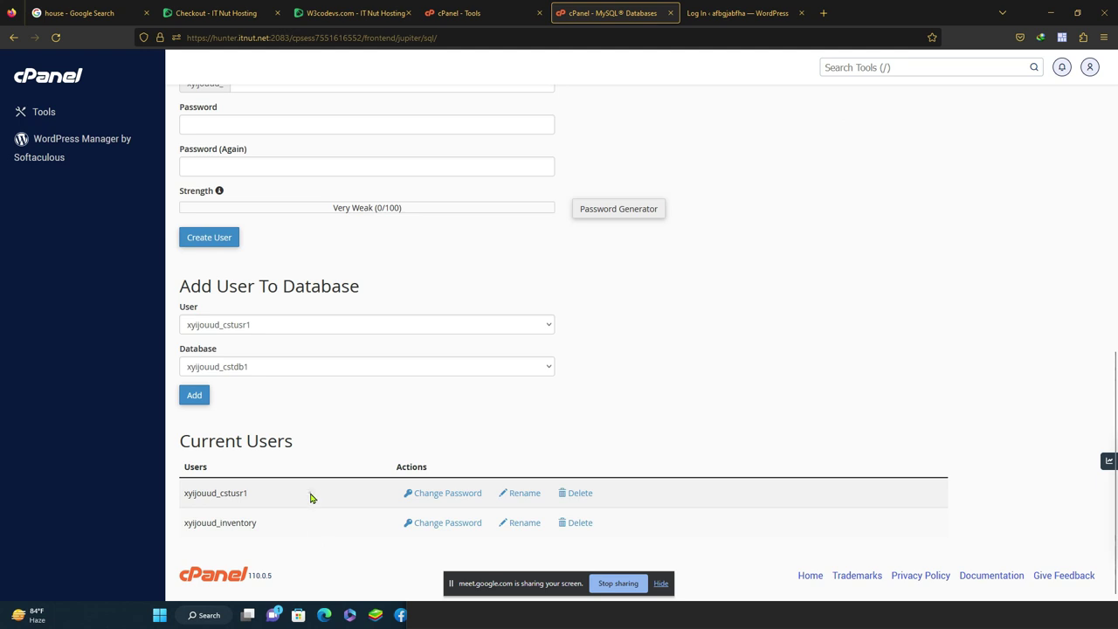
{"action": "left_click", "coordinate": [580, 493]}
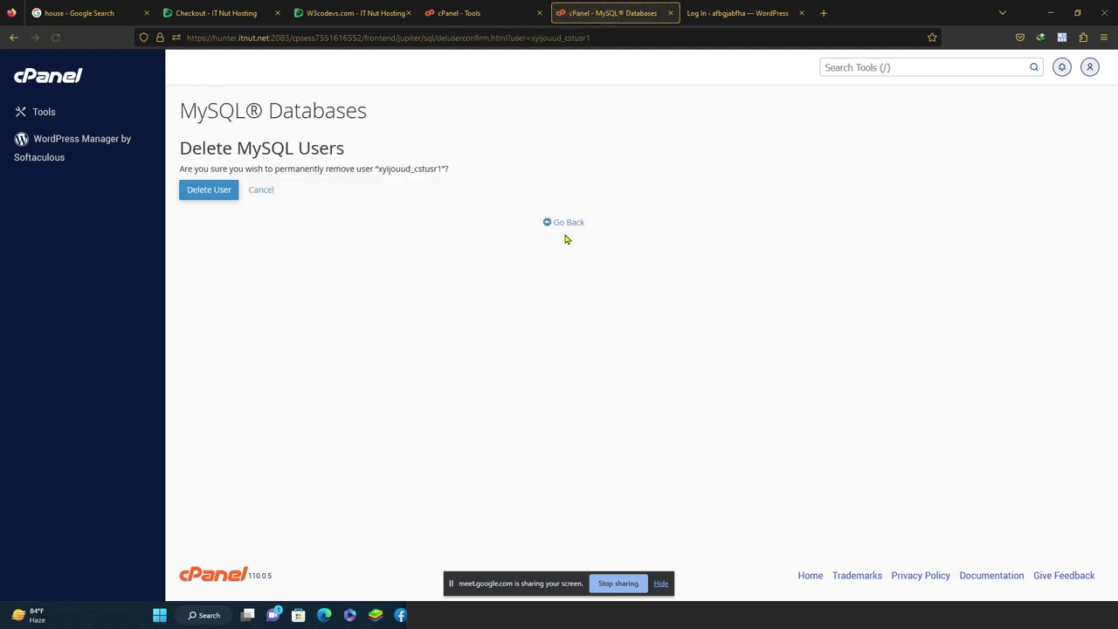
{"action": "left_click", "coordinate": [210, 194]}
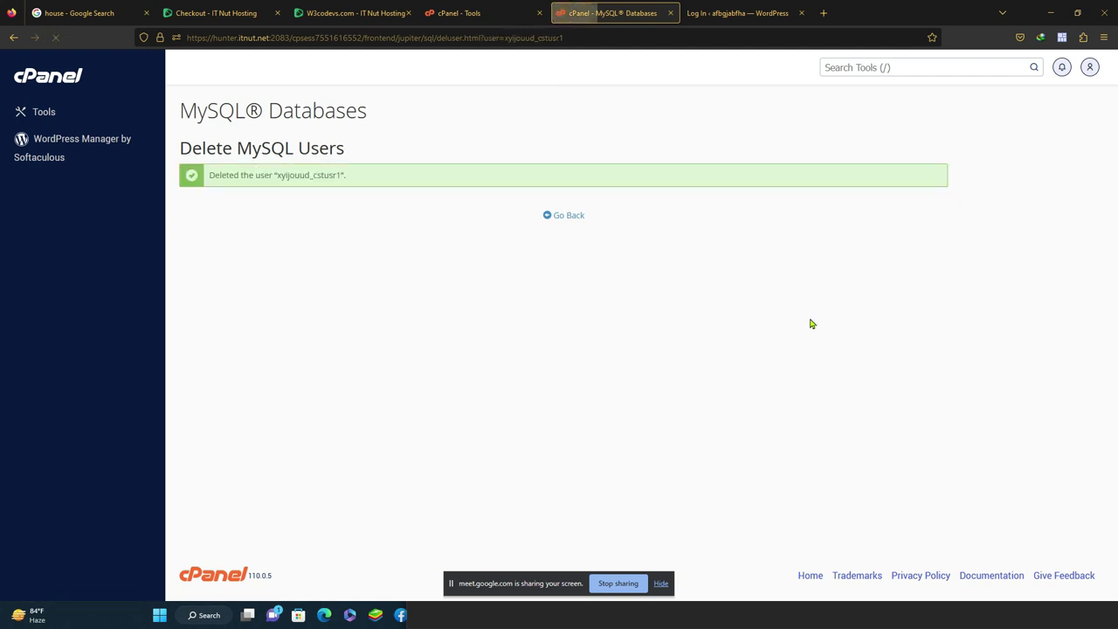
{"action": "left_click", "coordinate": [569, 215]}
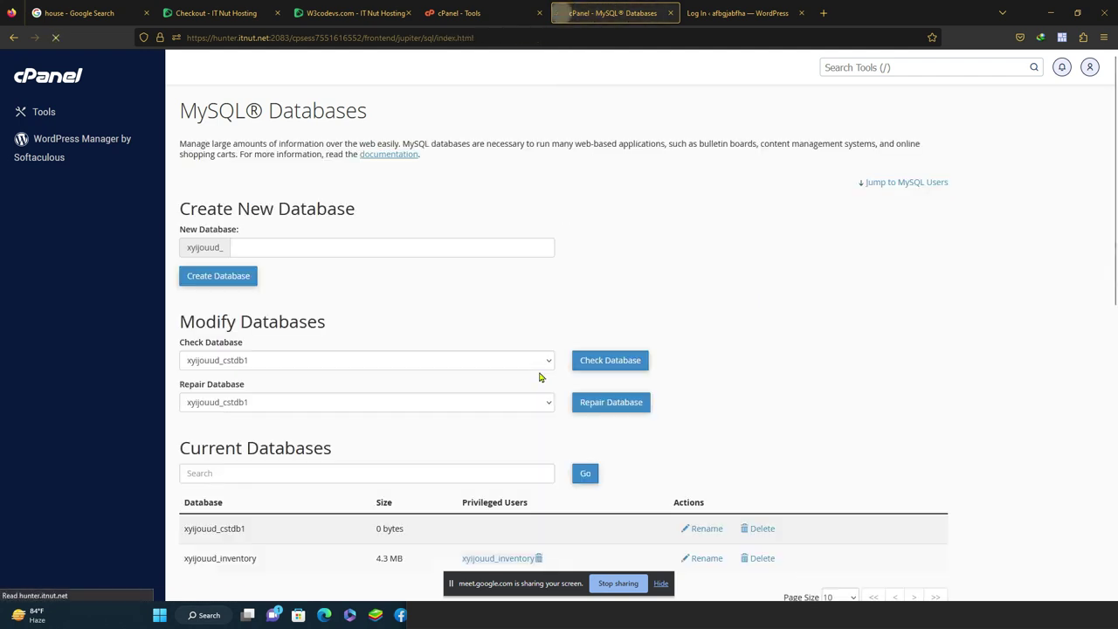
Step: Delete the cstdb1 database and return to the cPanel tools home page
{"action": "scroll", "coordinate": [489, 384], "scroll_direction": "down", "scroll_amount": 5}
{"action": "scroll", "coordinate": [449, 372], "scroll_direction": "up", "scroll_amount": 2}
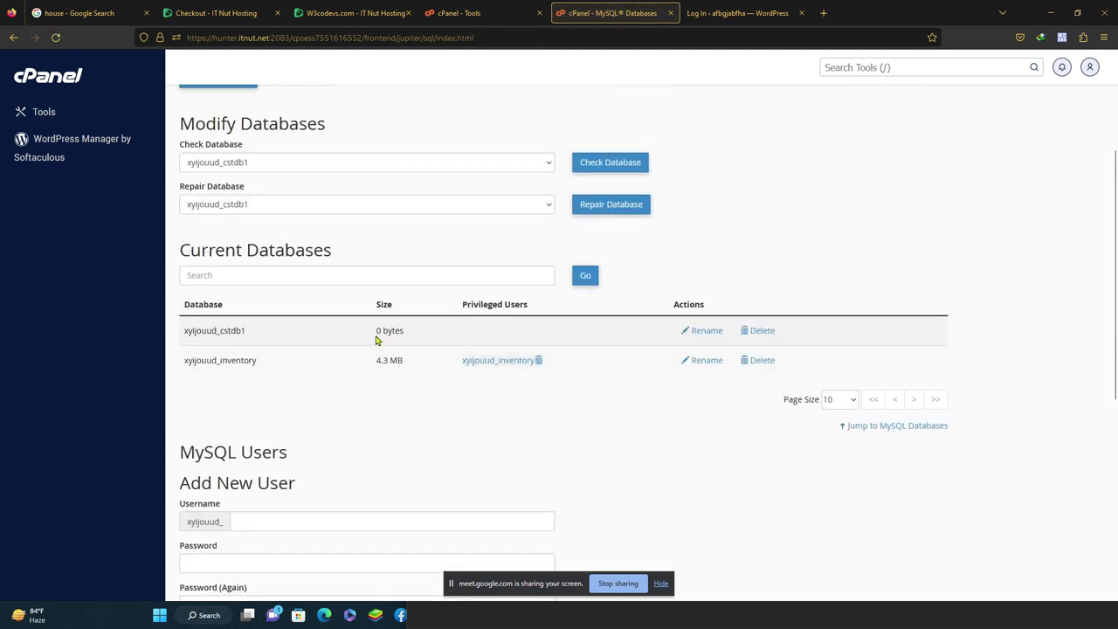
{"action": "left_click", "coordinate": [760, 331]}
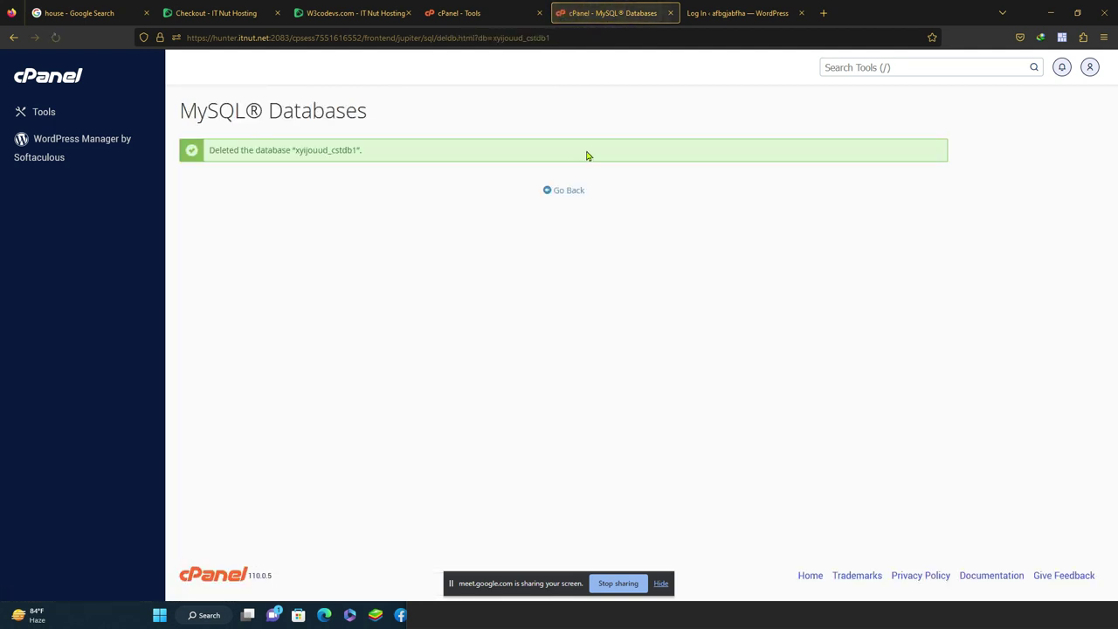
{"action": "left_click", "coordinate": [568, 190]}
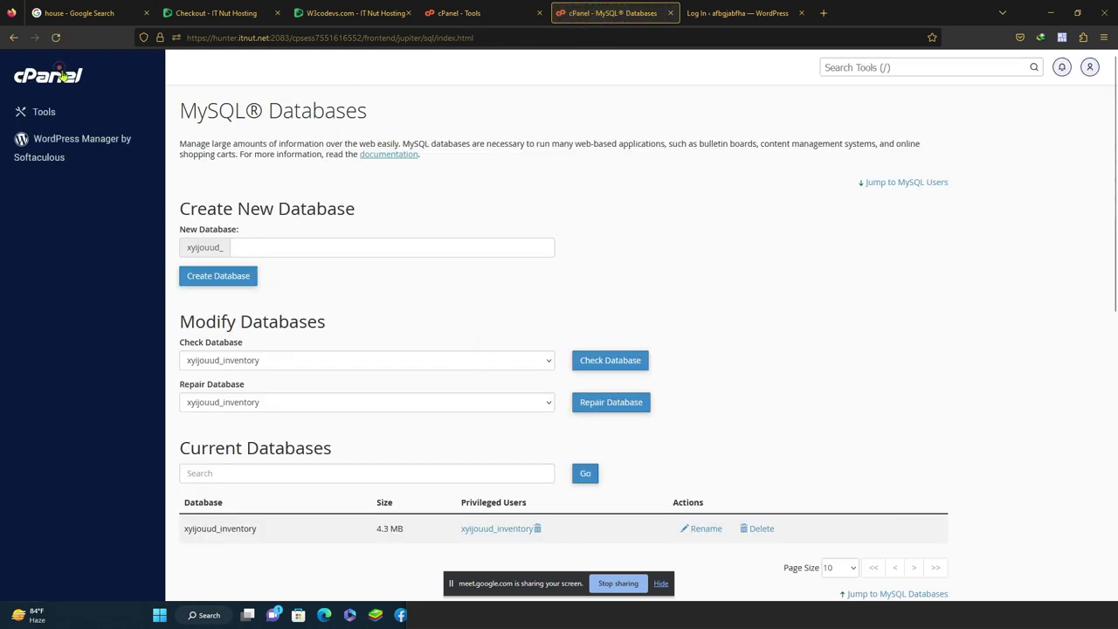
{"action": "left_click", "coordinate": [56, 74]}
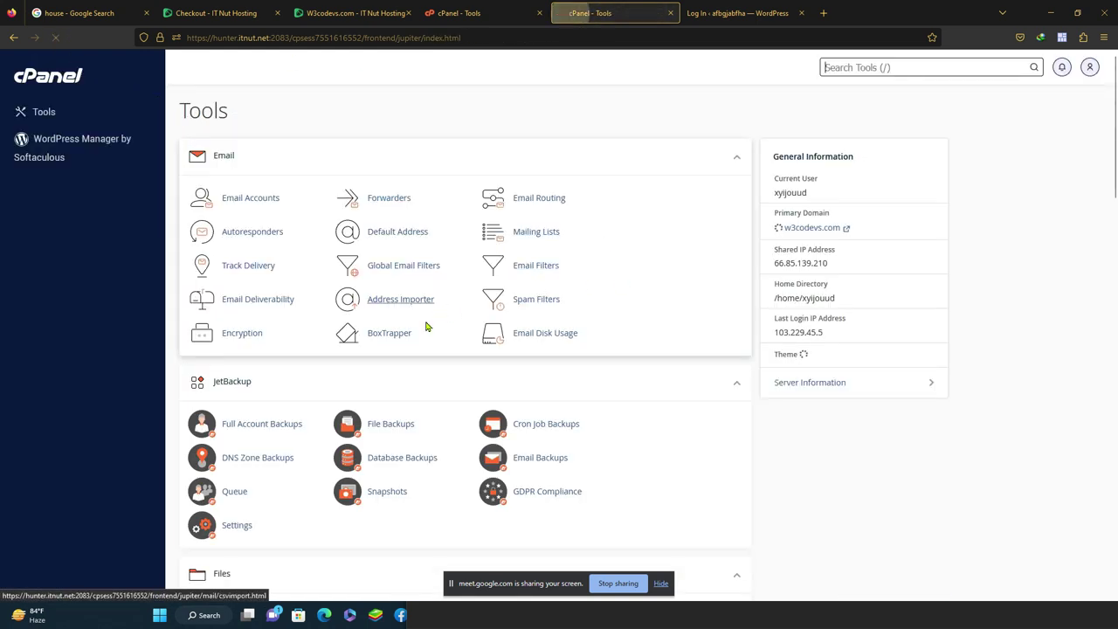
{"action": "scroll", "coordinate": [421, 403], "scroll_direction": "down", "scroll_amount": 2}
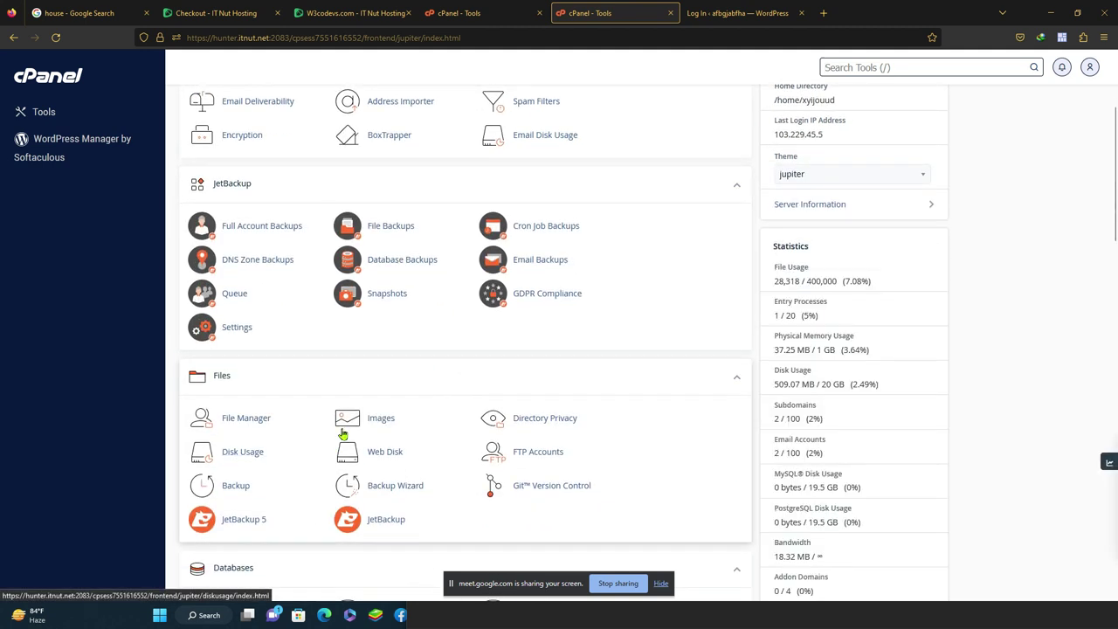
{"action": "left_click", "coordinate": [257, 415]}
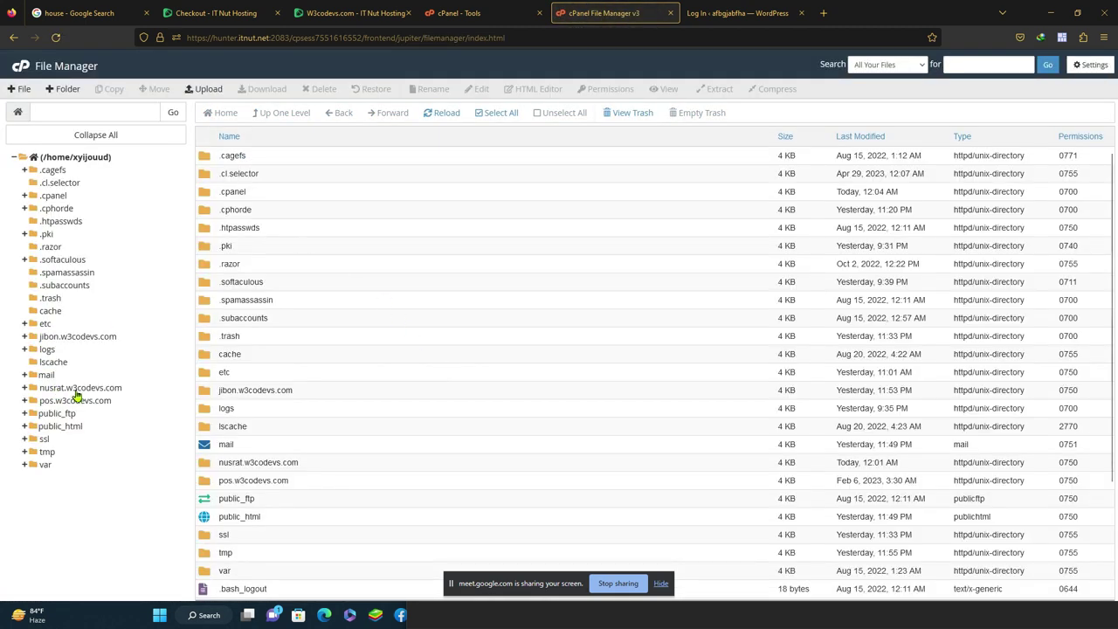
{"action": "left_click", "coordinate": [76, 388]}
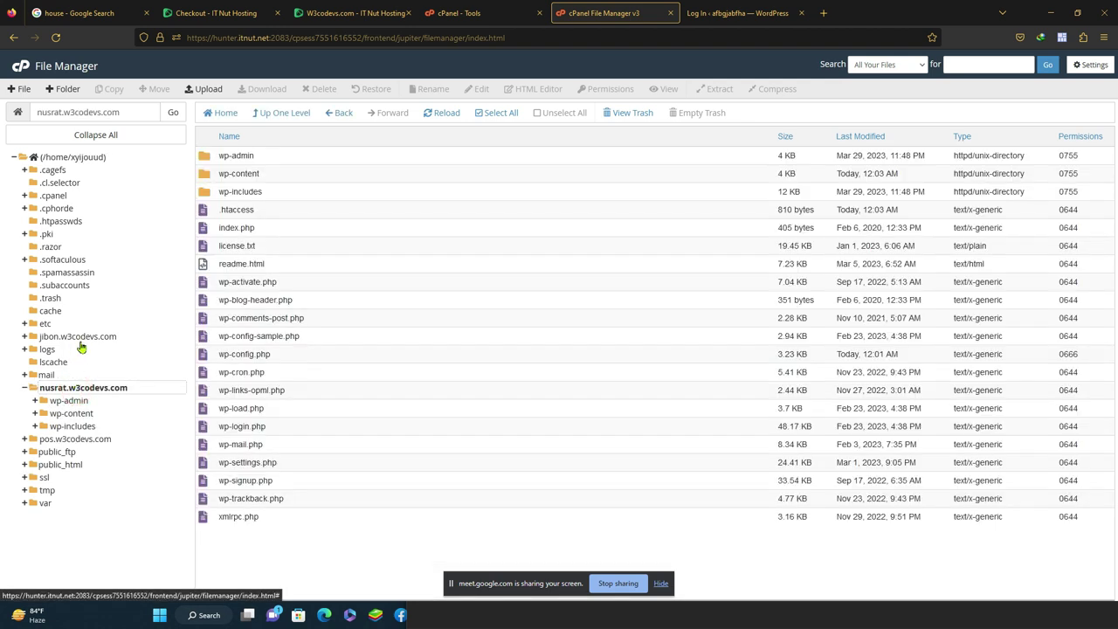
{"action": "left_click", "coordinate": [61, 464]}
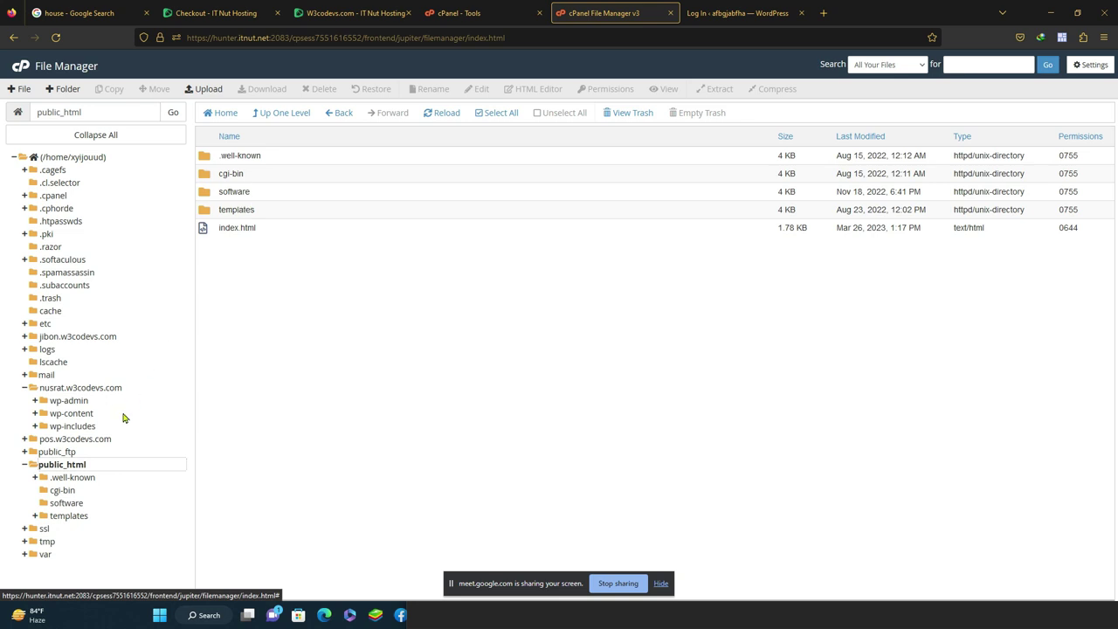
{"action": "left_click", "coordinate": [100, 389]}
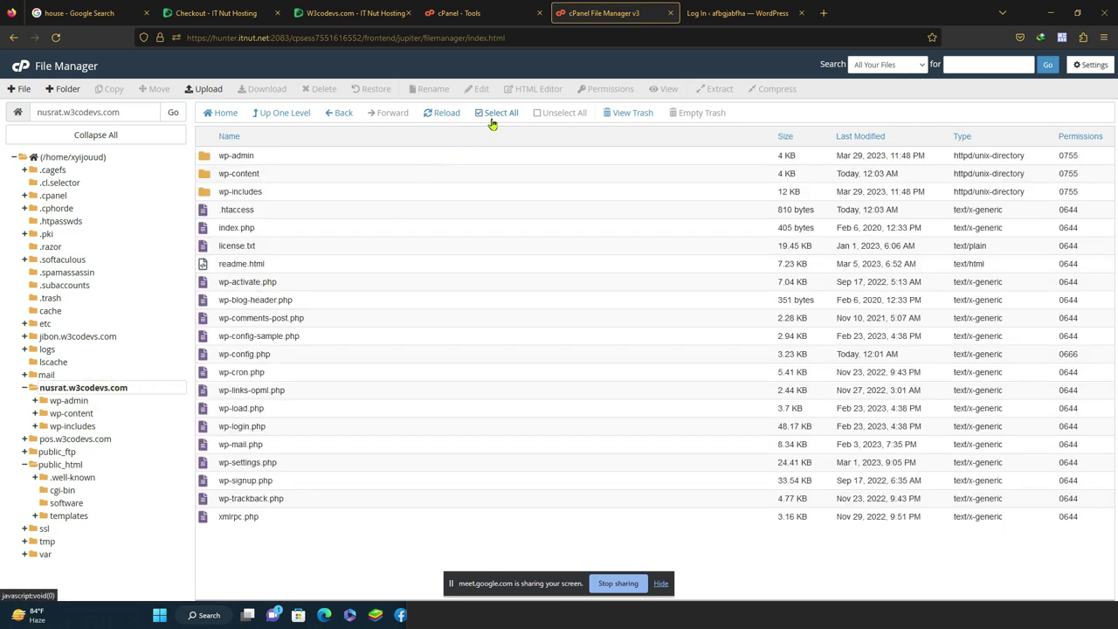
Step: Select all of the site's files and folders and delete them permanently, skipping the trash
{"action": "left_click", "coordinate": [494, 113]}
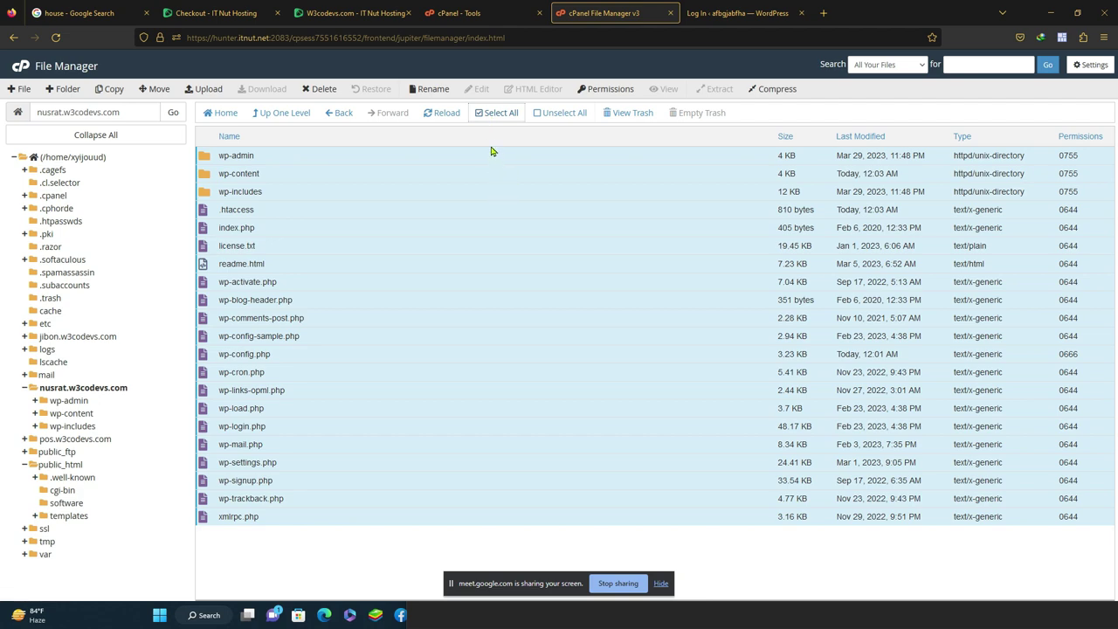
{"action": "left_click", "coordinate": [332, 89]}
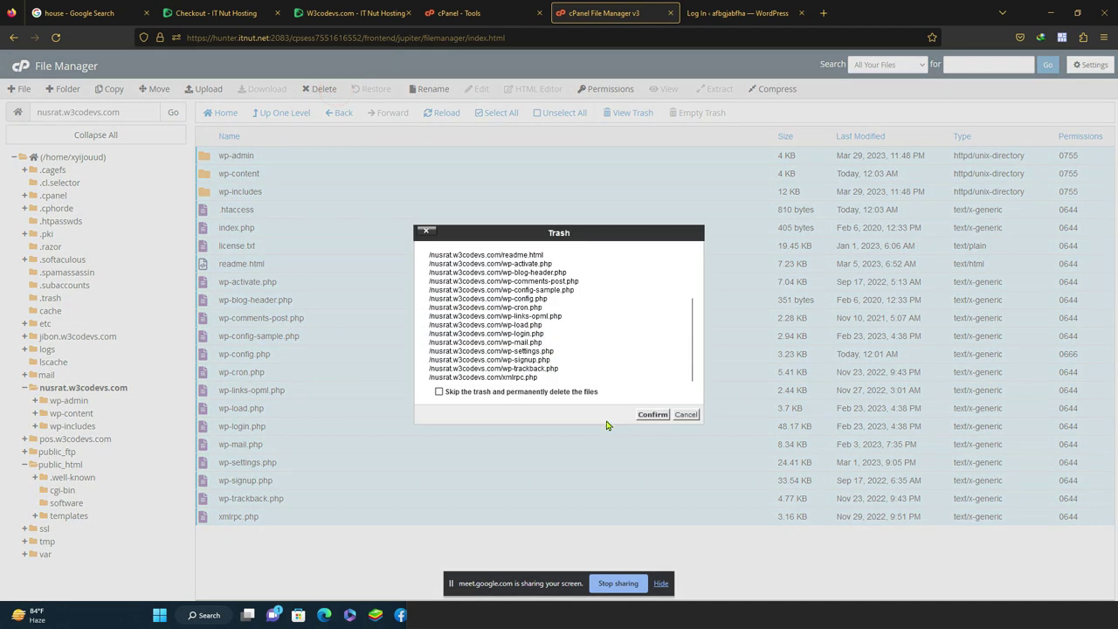
{"action": "left_click", "coordinate": [498, 391]}
{"action": "left_click", "coordinate": [652, 414]}
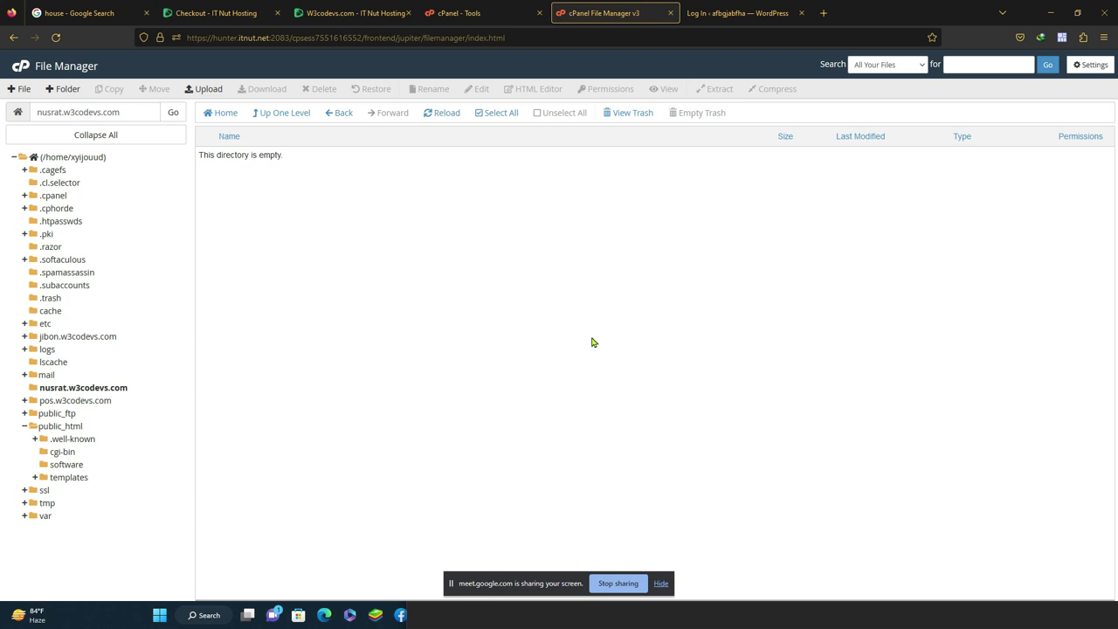
{"action": "left_click", "coordinate": [597, 349]}
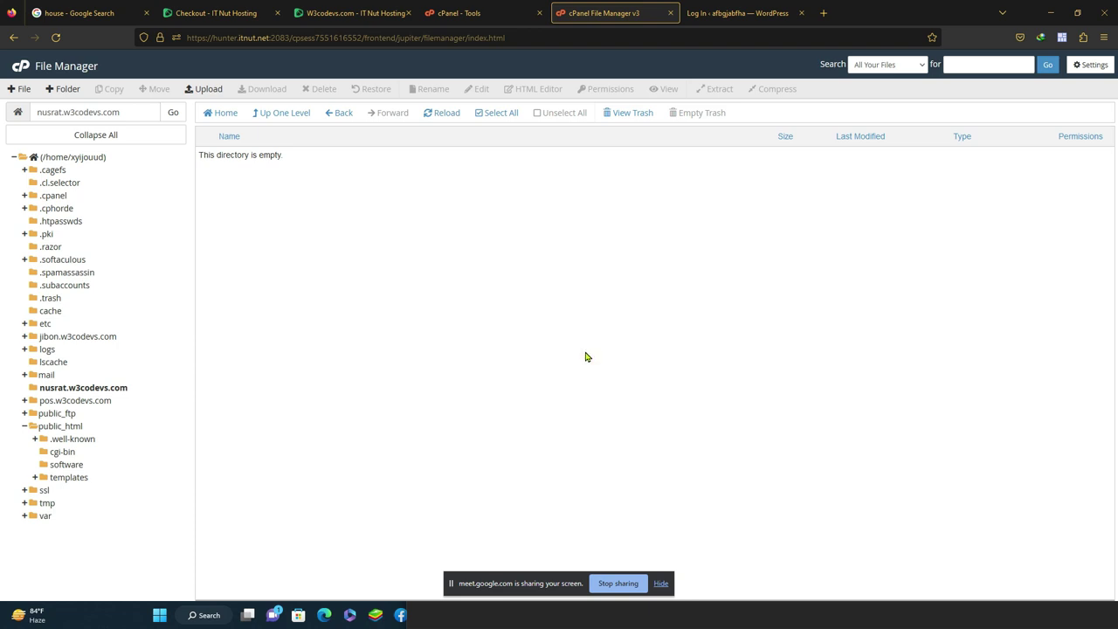